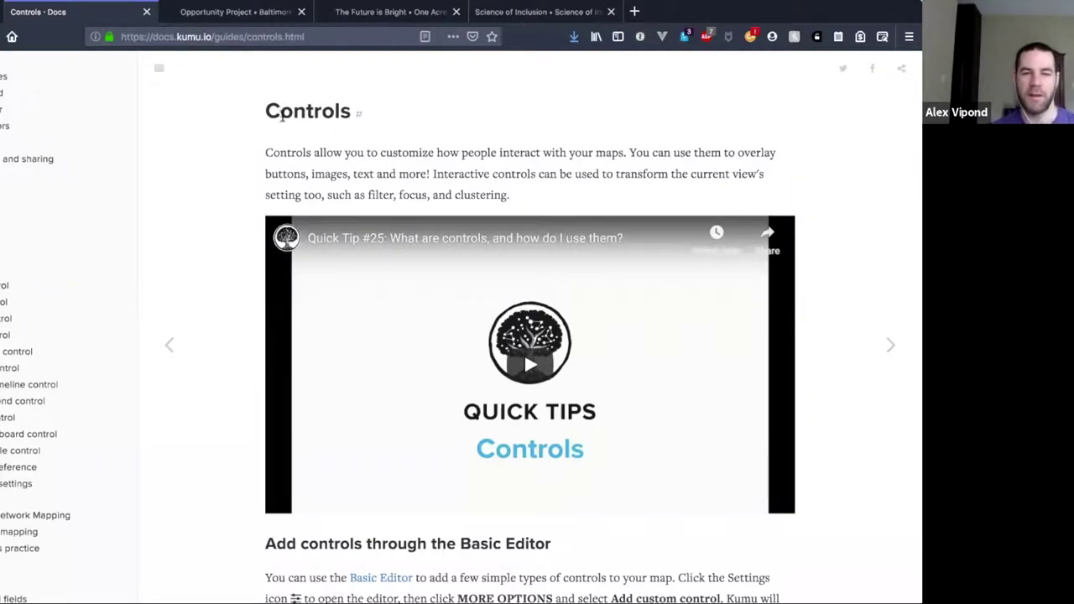
# - Review the Controls documentation page, covering the Basic Editor and Advanced Editor instructions, the map regions and the available control types
pyautogui.scroll(-10, 282, 115)
pyautogui.scroll(10, 288, 113)
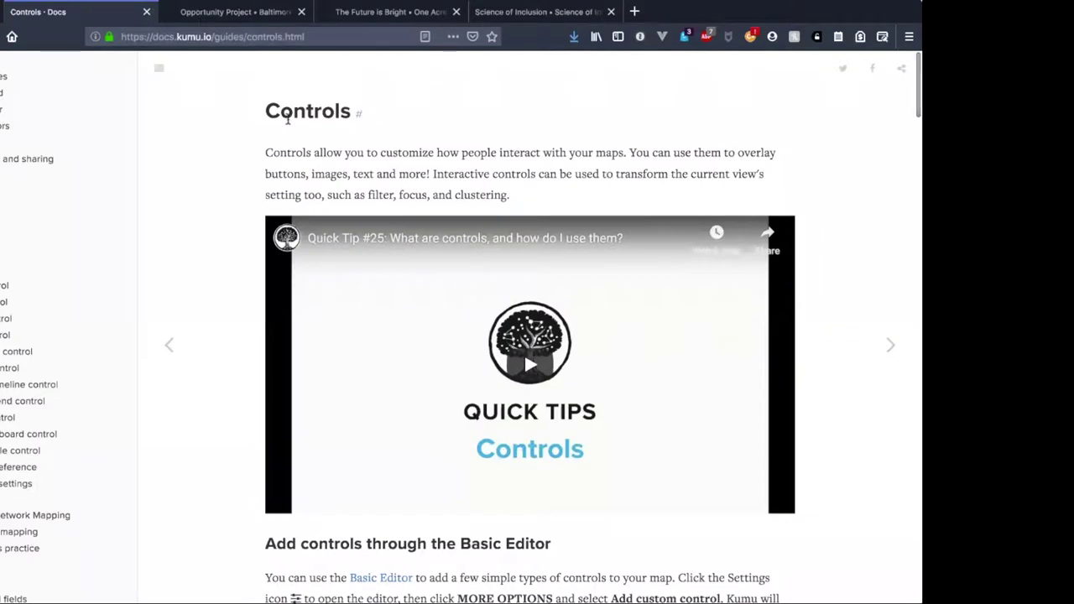
pyautogui.moveTo(267, 109); pyautogui.dragTo(584, 214)
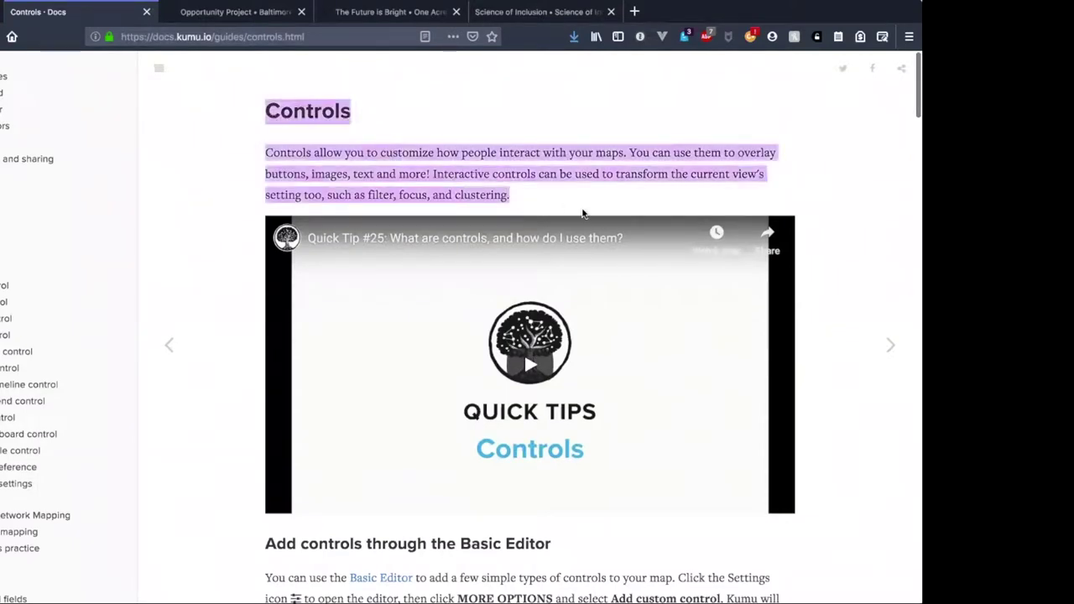
pyautogui.click(537, 193)
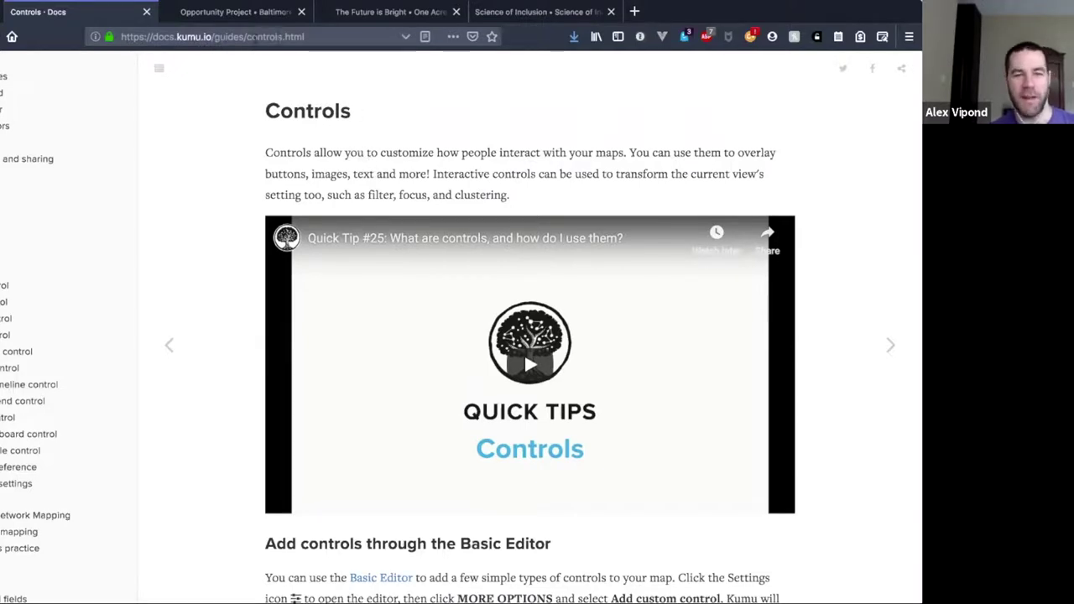
pyautogui.scroll(-4, 67, 318)
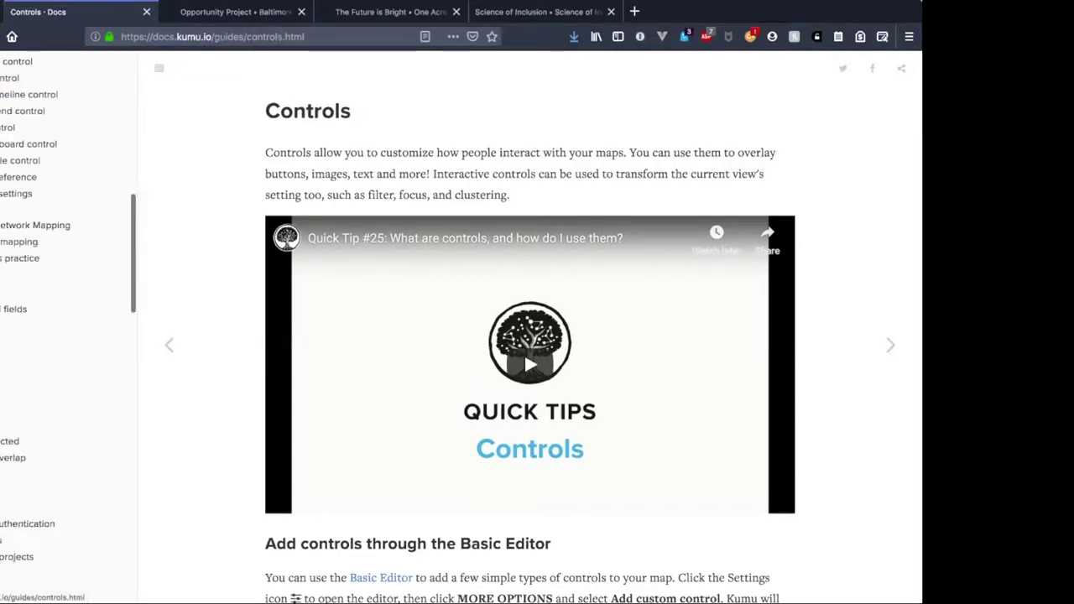
pyautogui.scroll(8, 67, 319)
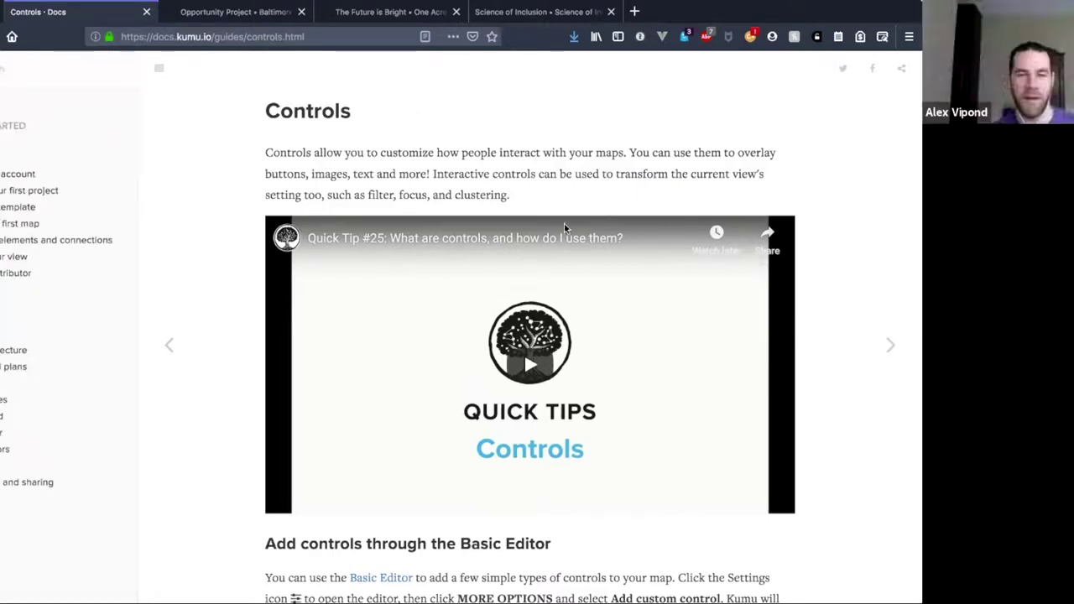
pyautogui.scroll(-4, 207, 241)
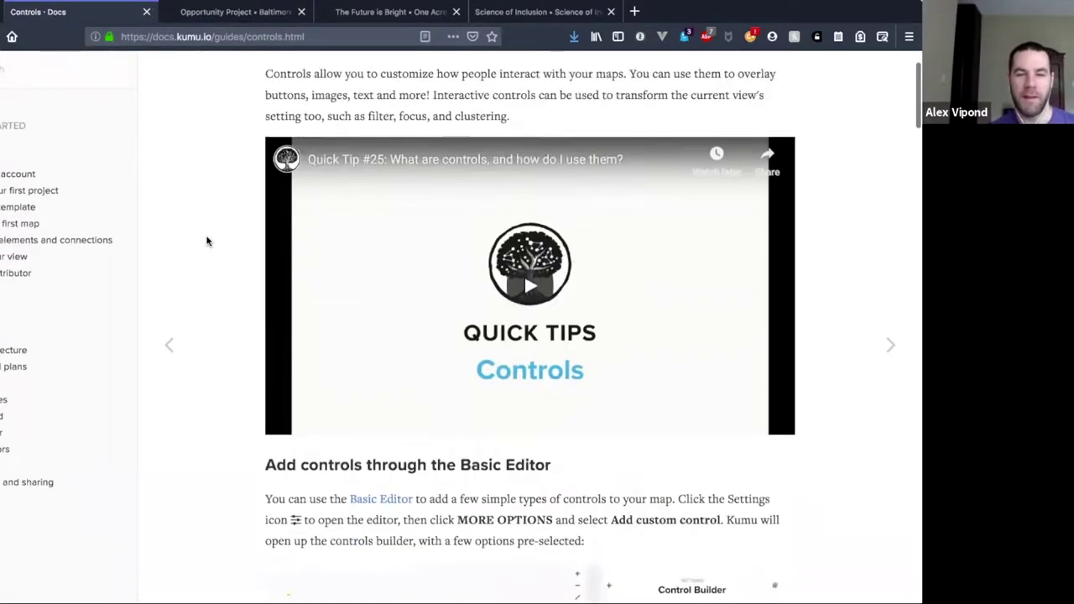
pyautogui.scroll(-1, 405, 227)
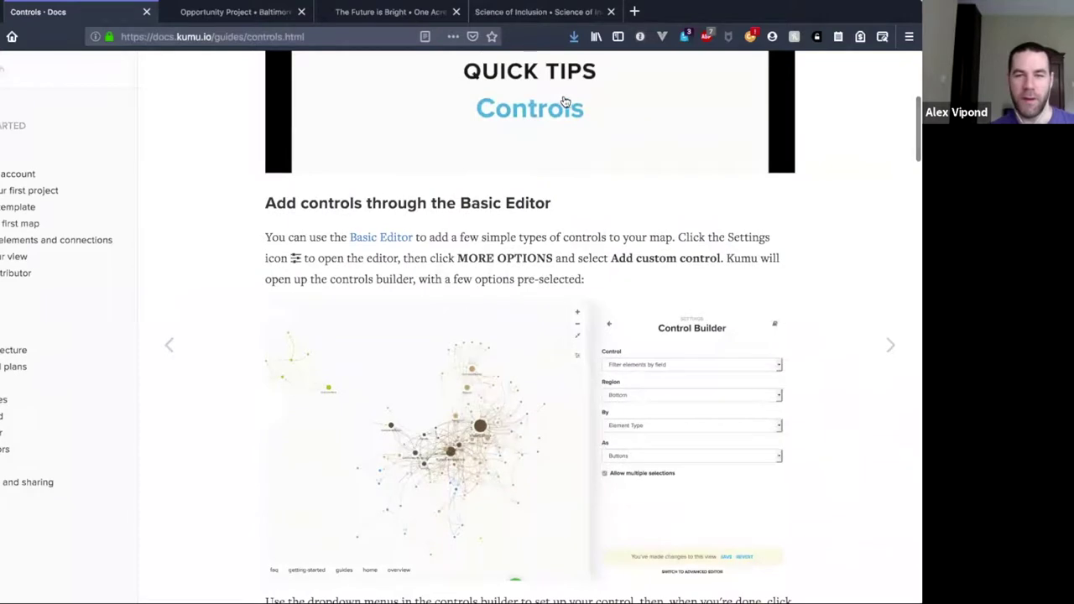
pyautogui.scroll(-3, 413, 247)
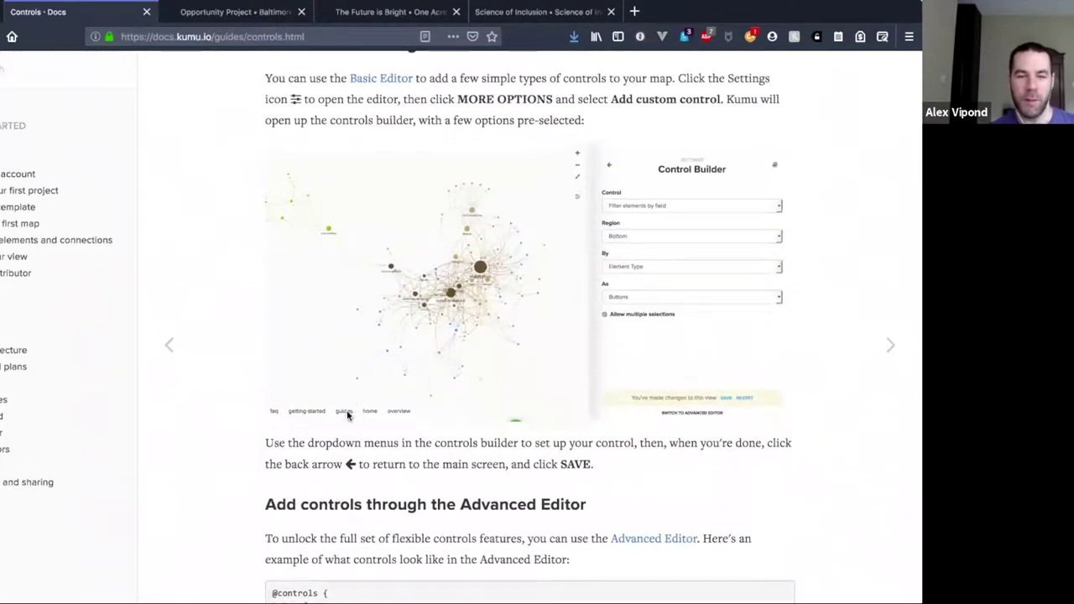
pyautogui.scroll(-8, 392, 319)
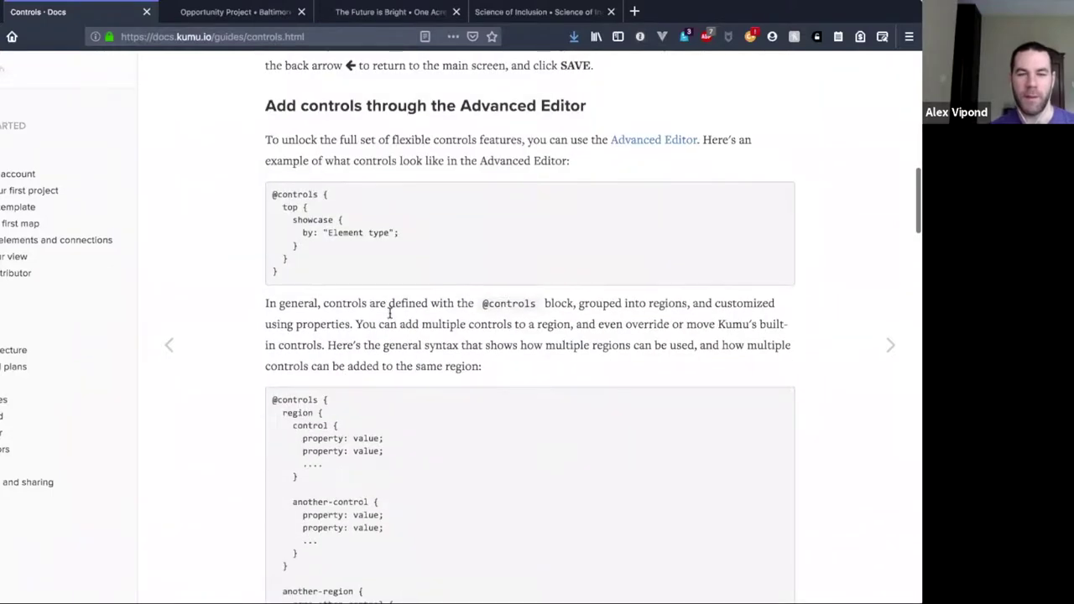
pyautogui.scroll(-11, 389, 313)
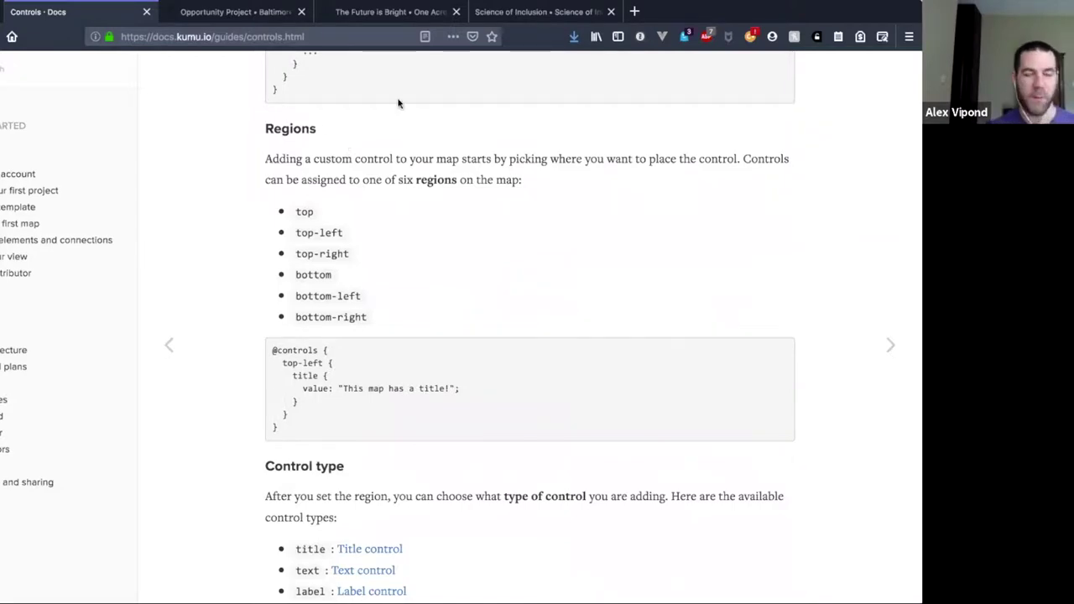
pyautogui.scroll(-6, 414, 319)
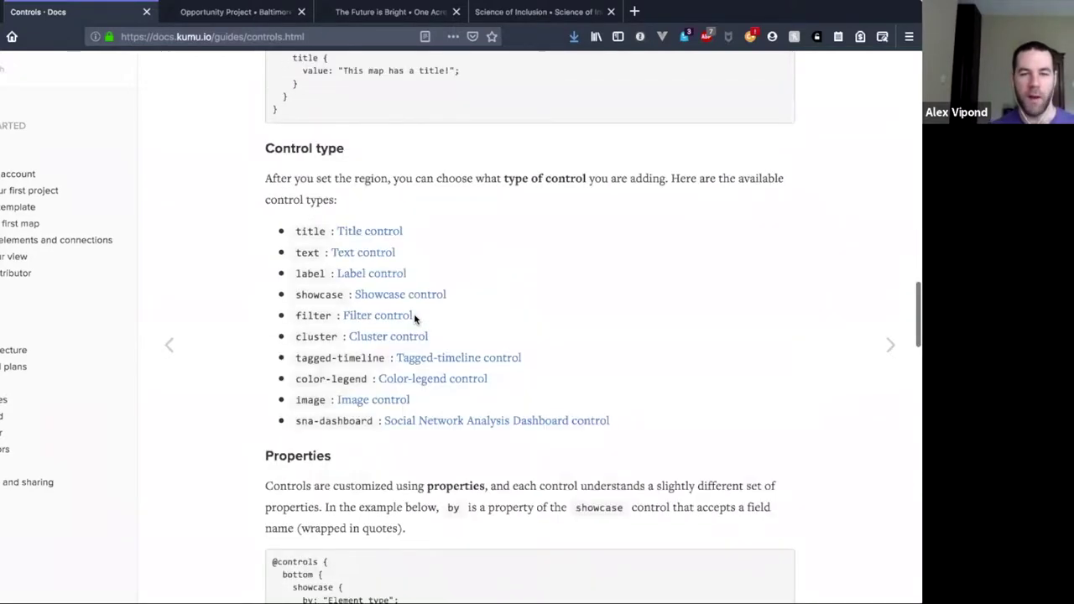
pyautogui.scroll(15, 416, 319)
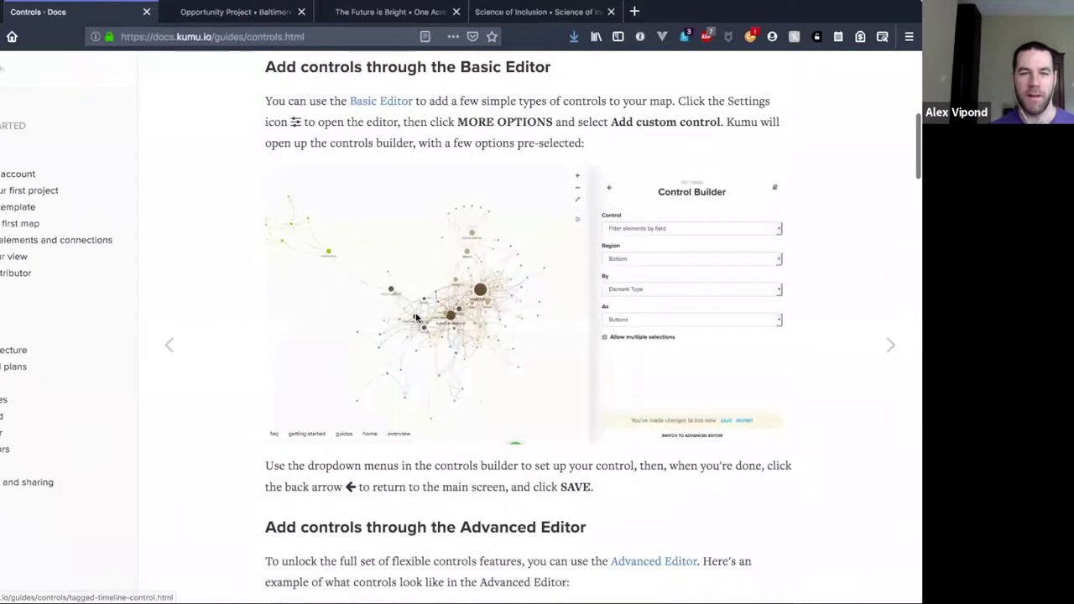
# - Switch to the Opportunity Project map and try the "Advocate for the local environment" filter option, clearing it again
pyautogui.hotkey('ctrl', 'Tab')
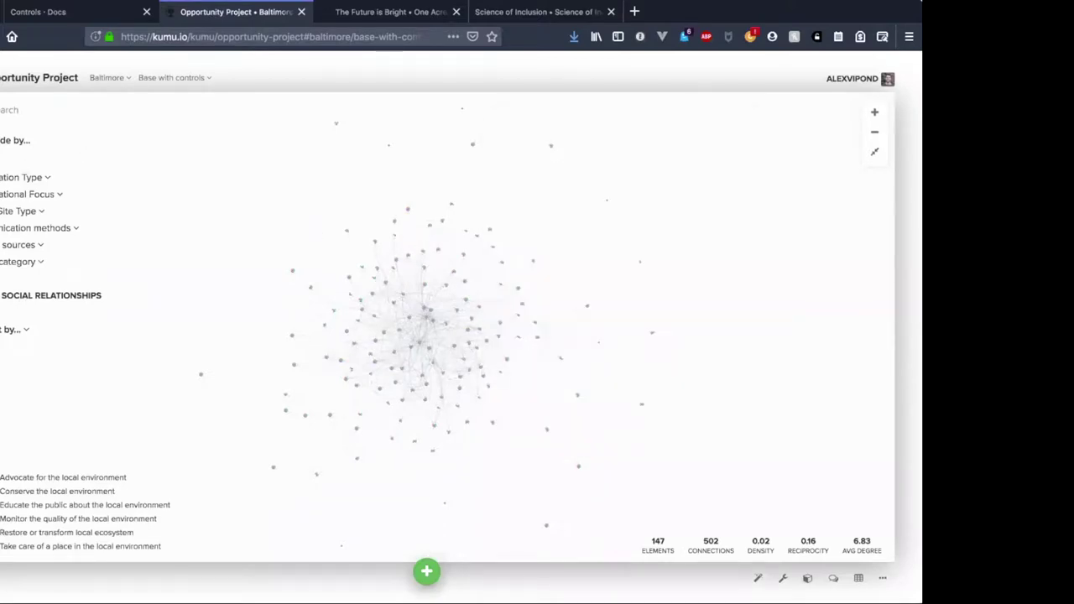
pyautogui.click(55, 158)
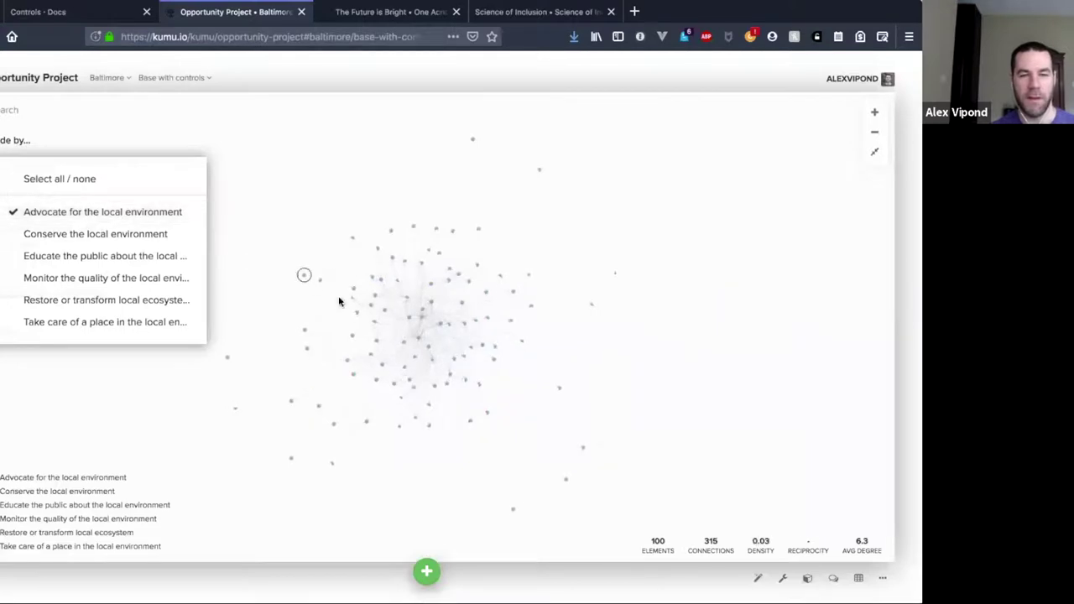
pyautogui.click(176, 211)
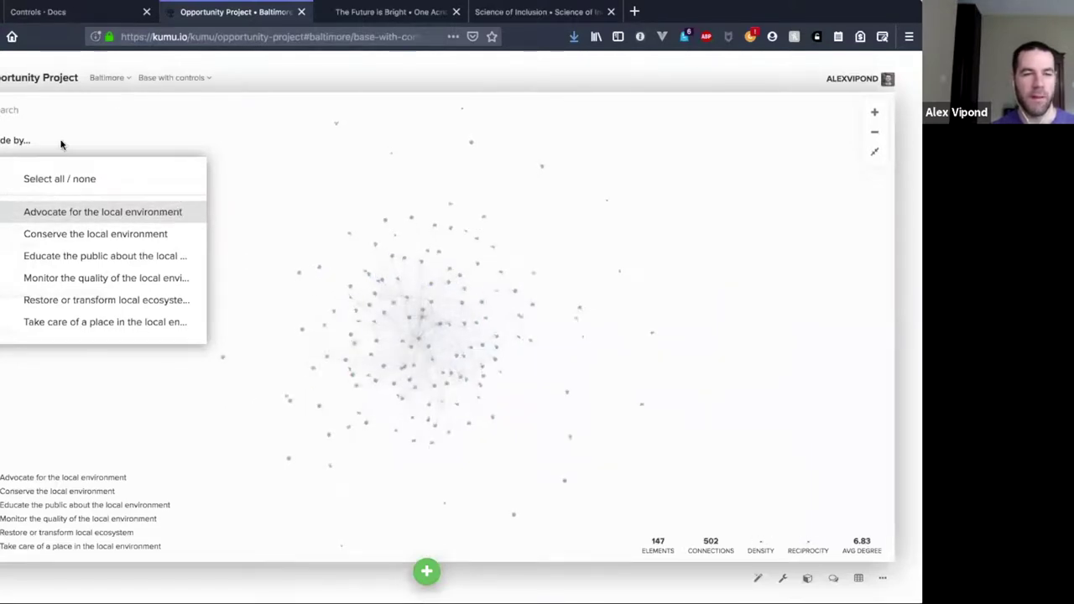
pyautogui.click(67, 142)
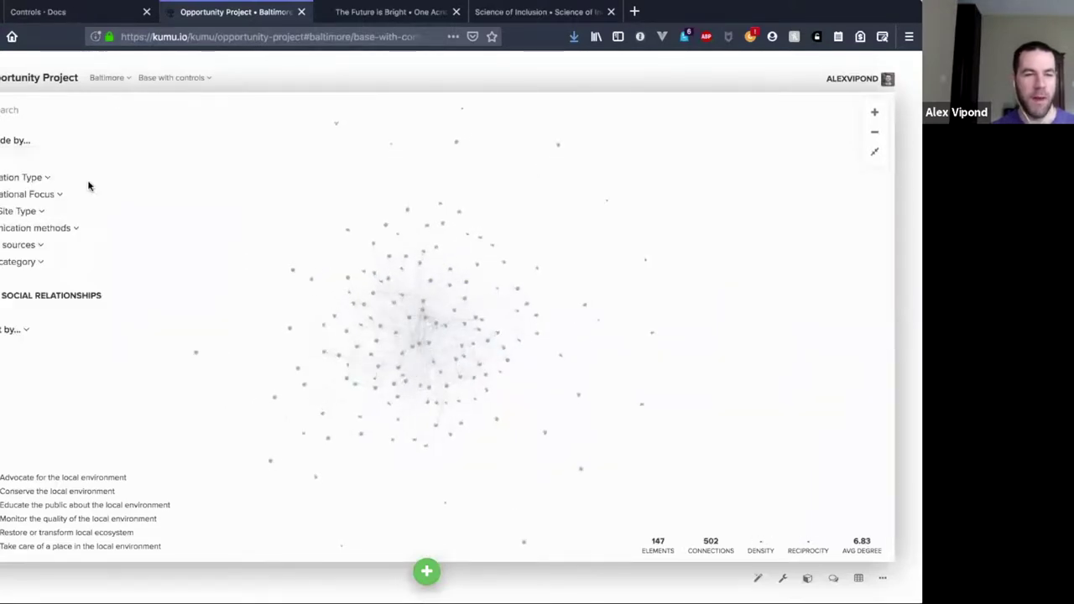
# - Filter the map by organization type with its filter control, showing only "Local government agency"
pyautogui.click(25, 180)
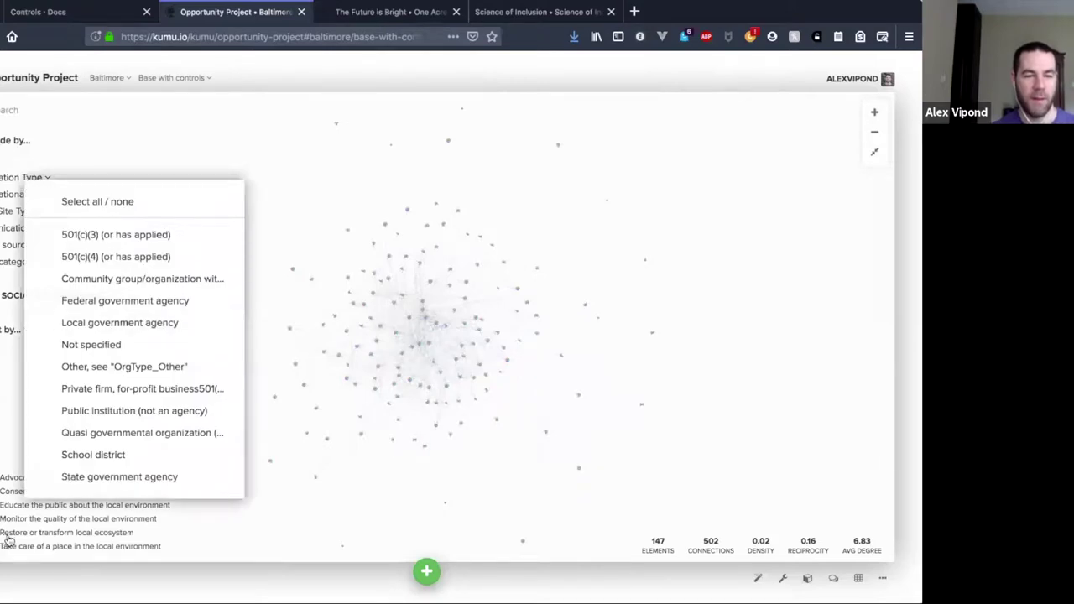
pyautogui.click(101, 325)
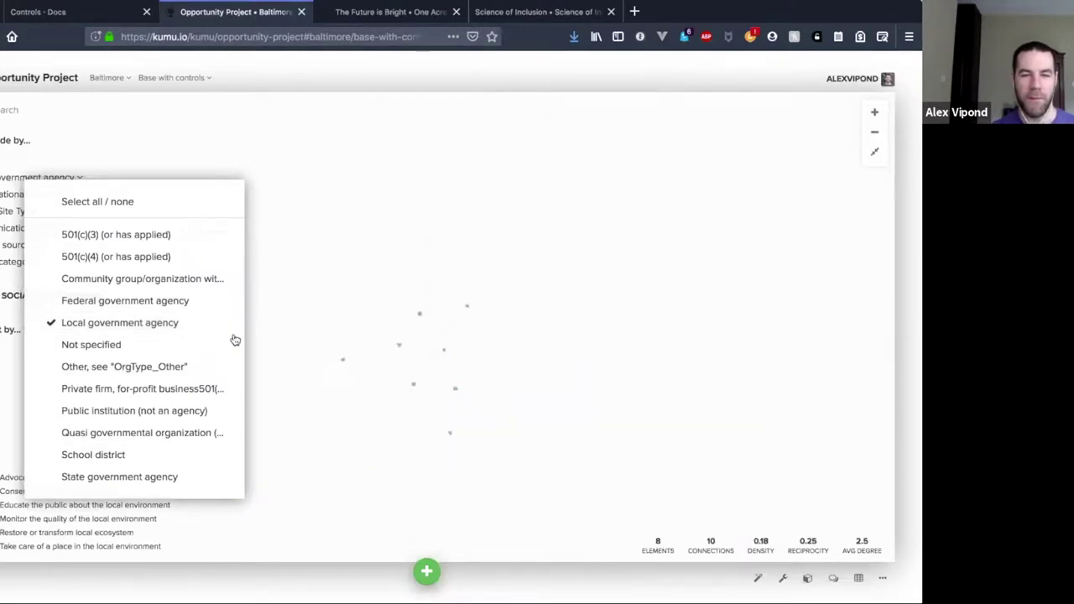
pyautogui.click(140, 324)
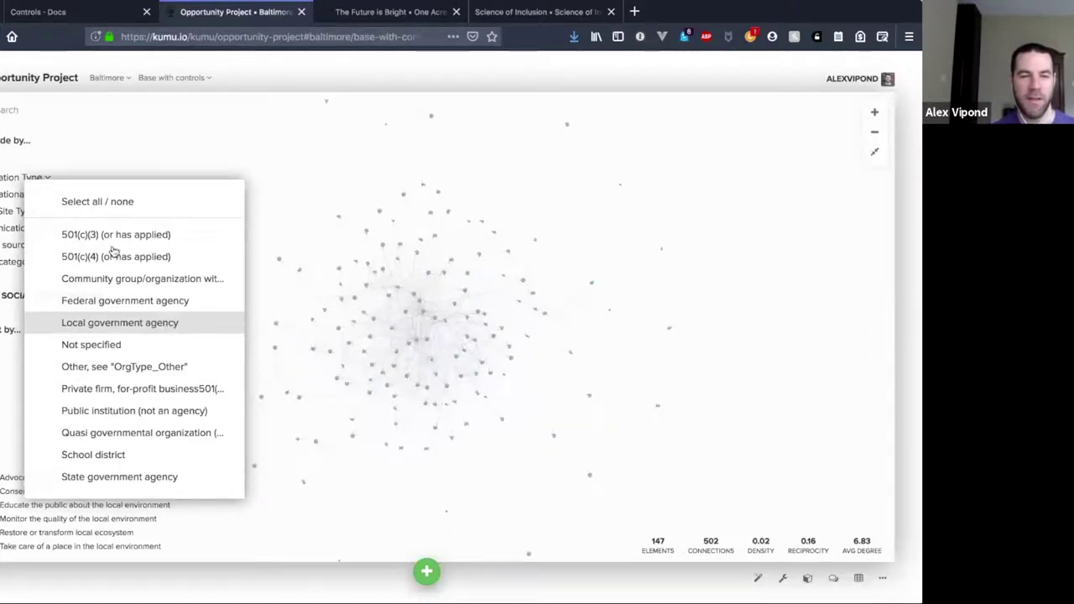
pyautogui.click(120, 322)
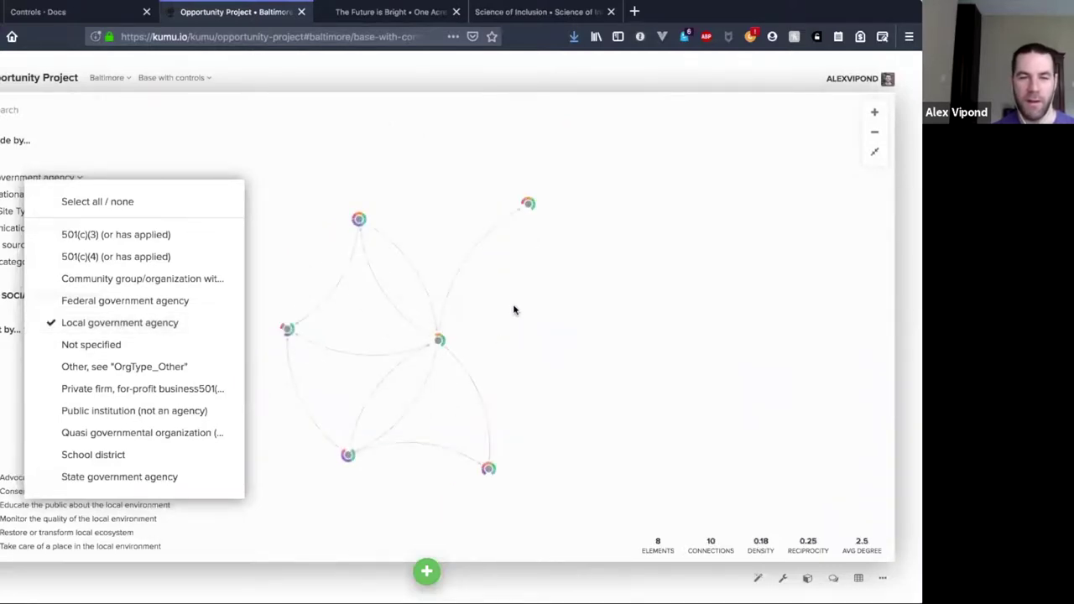
# - Examine the local government agencies on the filtered map and the connections between them
pyautogui.click(391, 318)
pyautogui.click(492, 298)
pyautogui.click(361, 266)
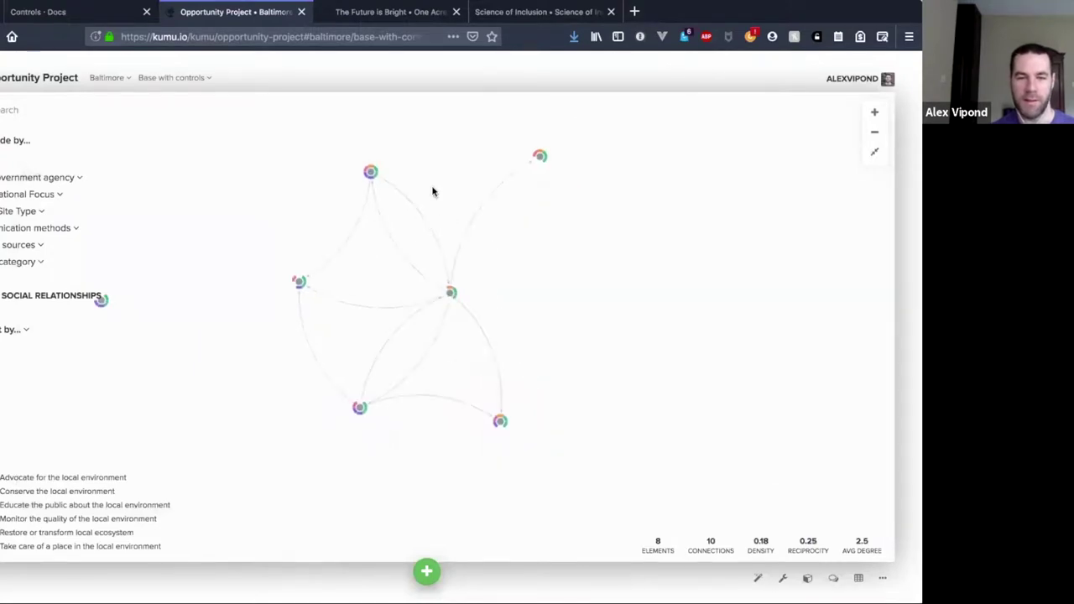
pyautogui.click(299, 281)
pyautogui.click(257, 367)
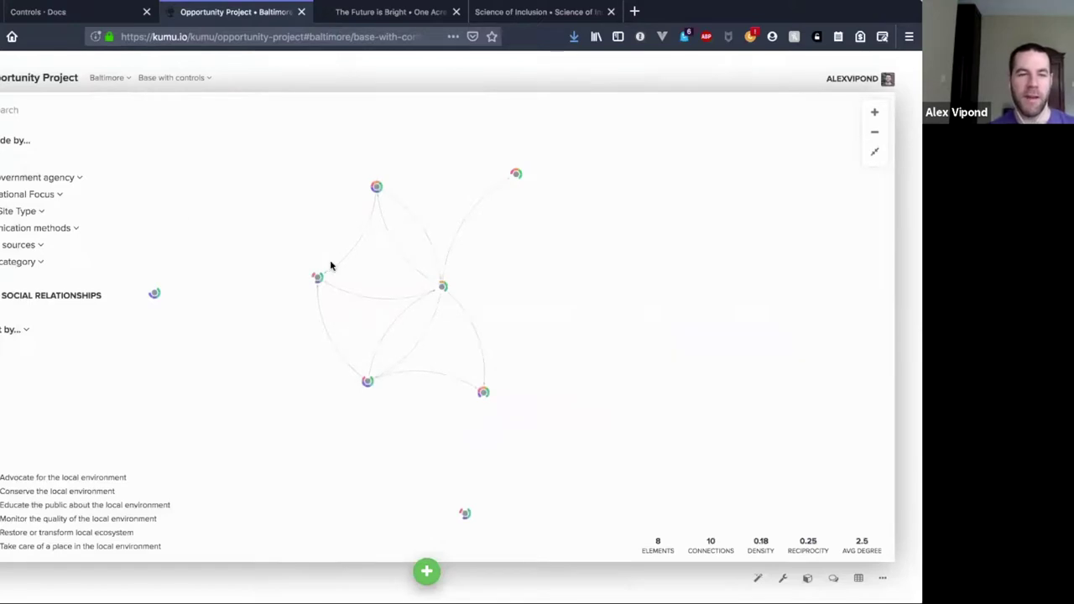
# - Clear the "Local government agency" filter and fit the whole map in view
pyautogui.click(52, 179)
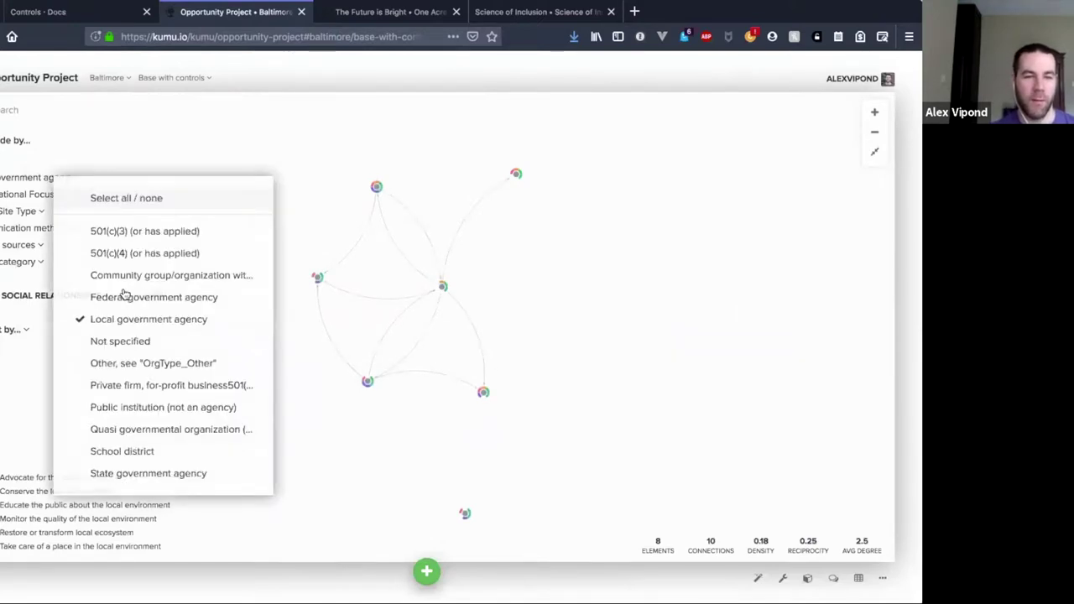
pyautogui.click(160, 317)
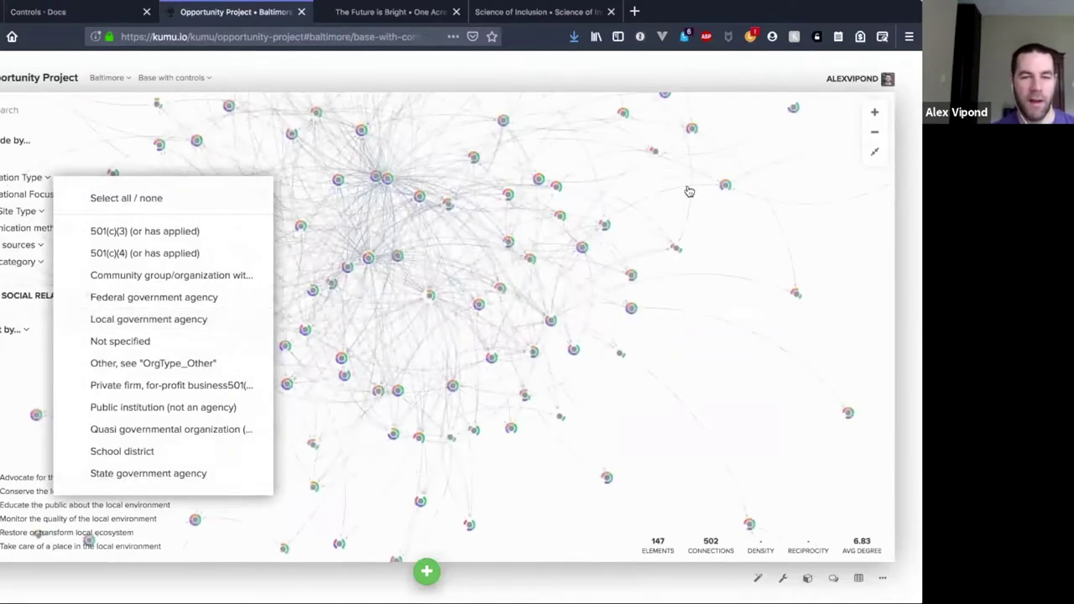
pyautogui.click(875, 153)
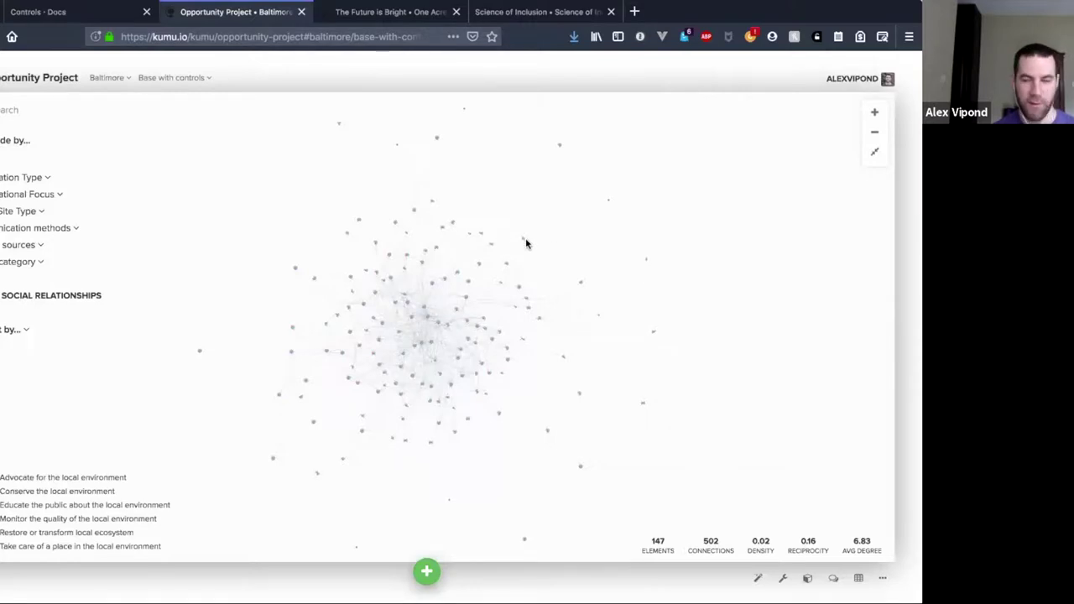
# - Open the settings of the "Base with controls" view, switch to the Basic Editor and open its filter settings
pyautogui.press('s')
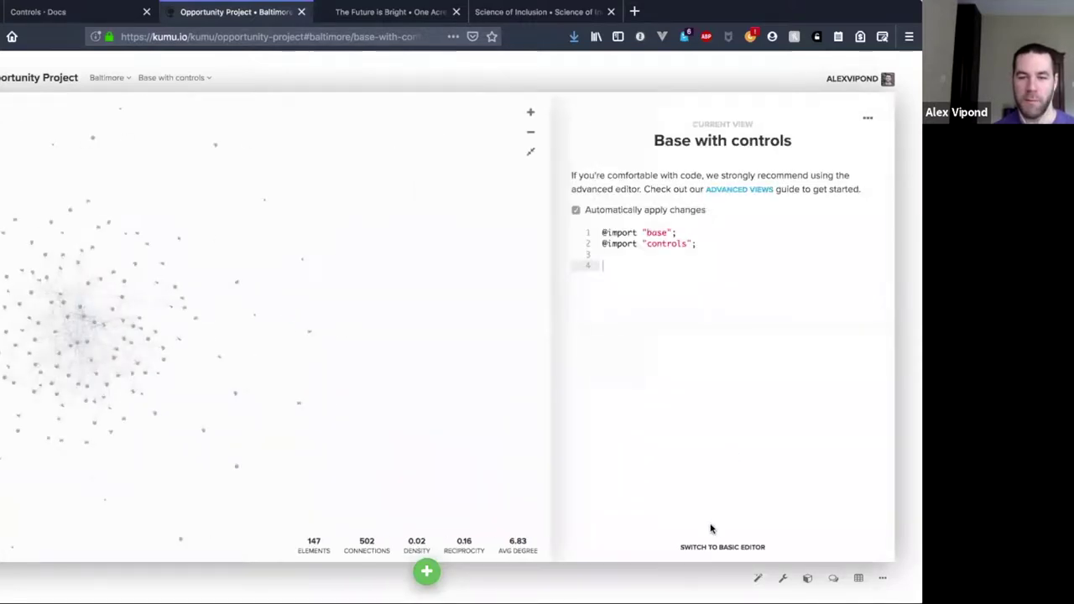
pyautogui.click(693, 546)
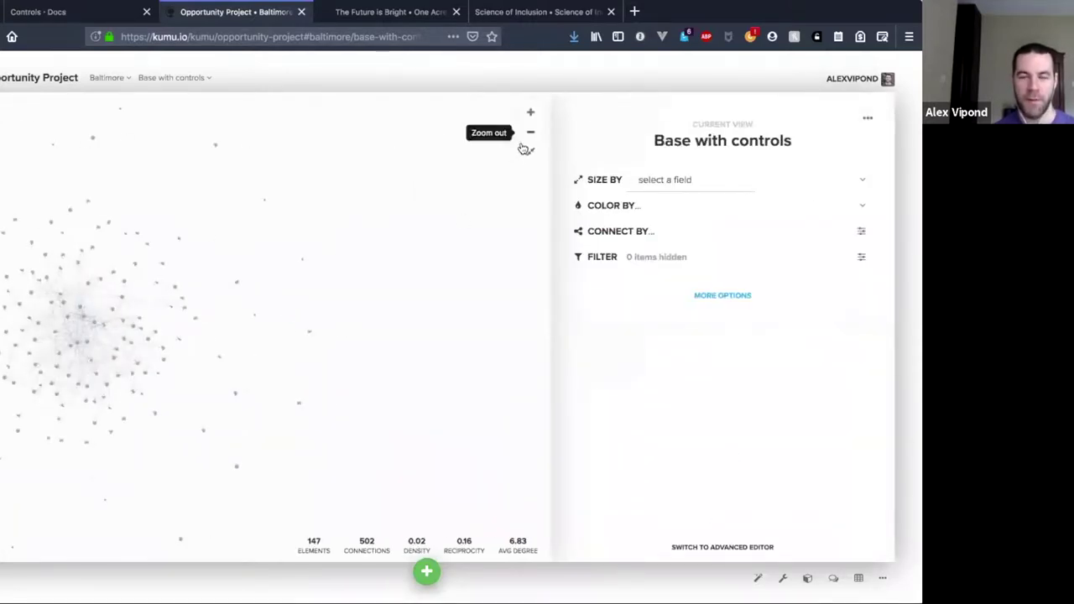
pyautogui.click(861, 260)
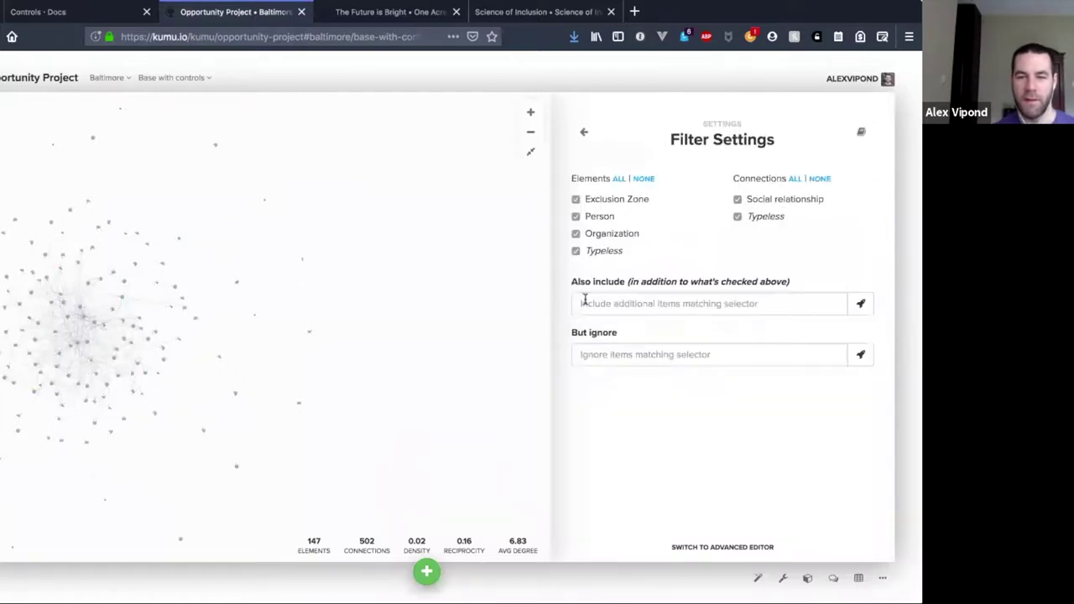
# - Try a view filter that unchecks all element types but includes items whose Organization Type is "Local government agency", and revert the view changes
pyautogui.click(643, 179)
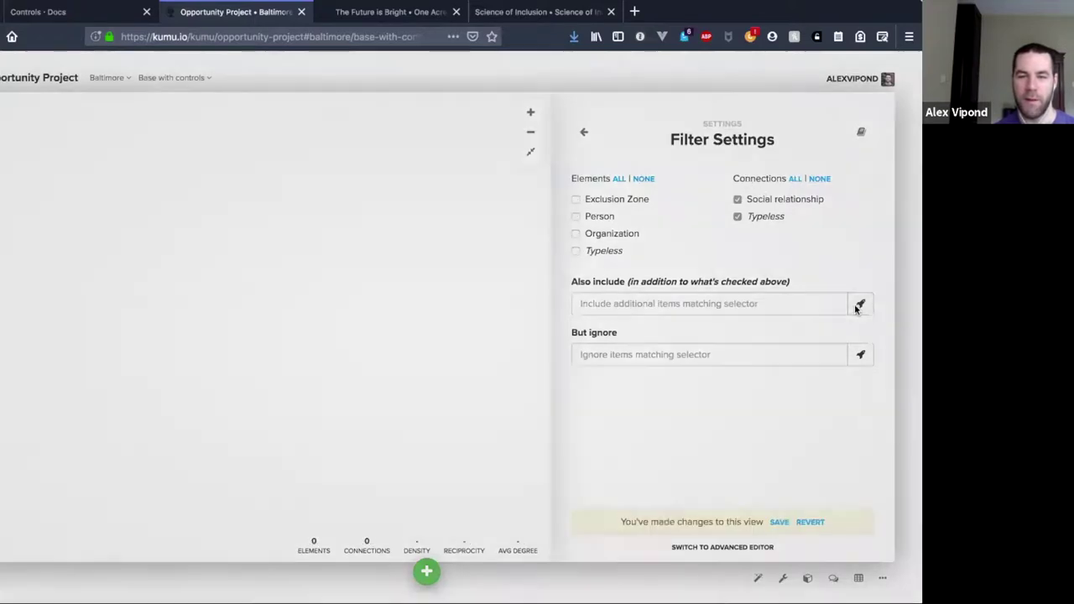
pyautogui.click(859, 305)
pyautogui.click(276, 146)
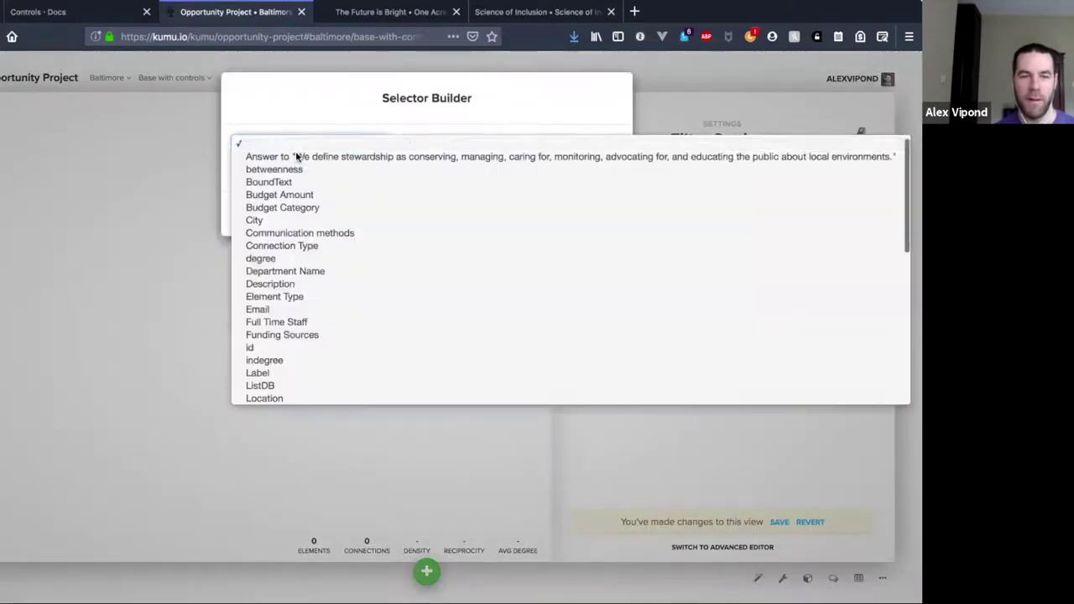
pyautogui.scroll(-10, 292, 332)
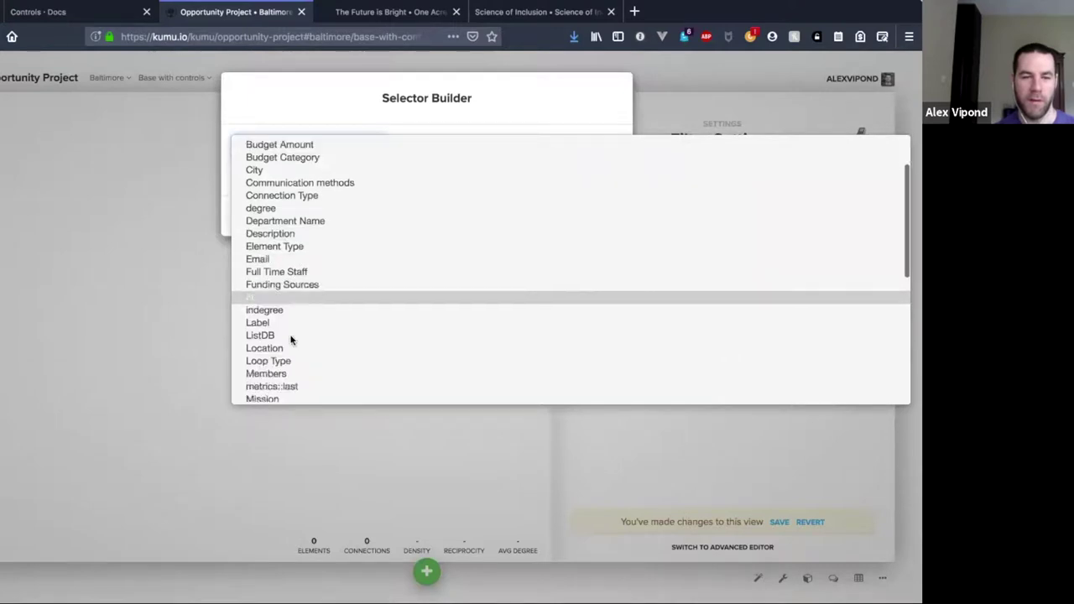
pyautogui.click(356, 178)
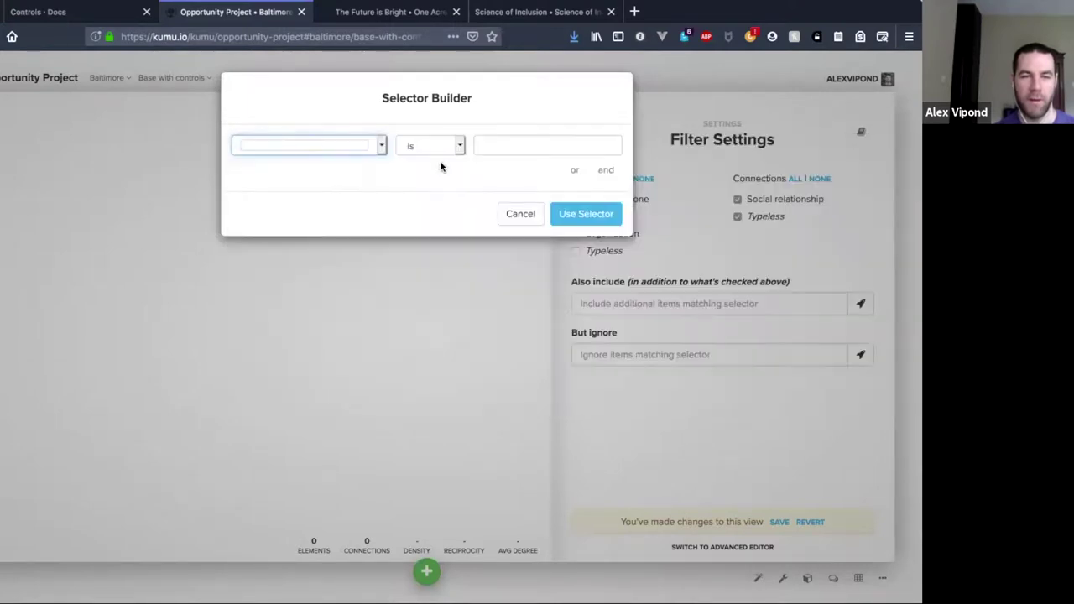
pyautogui.click(485, 147)
pyautogui.write('li')
pyautogui.press('BackSpace')
pyautogui.write('o')
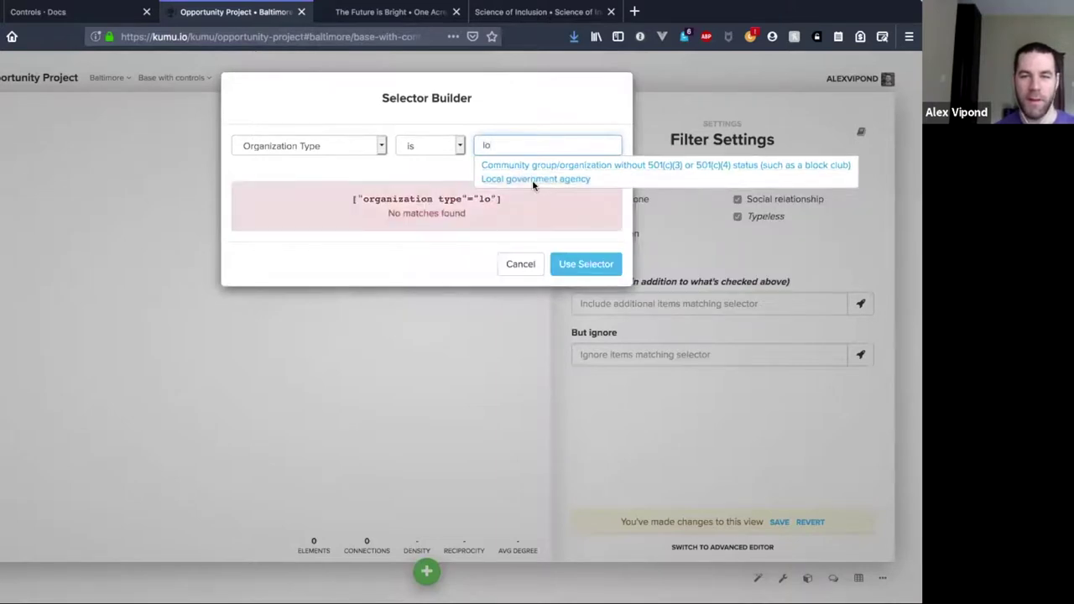
pyautogui.click(534, 179)
pyautogui.click(591, 266)
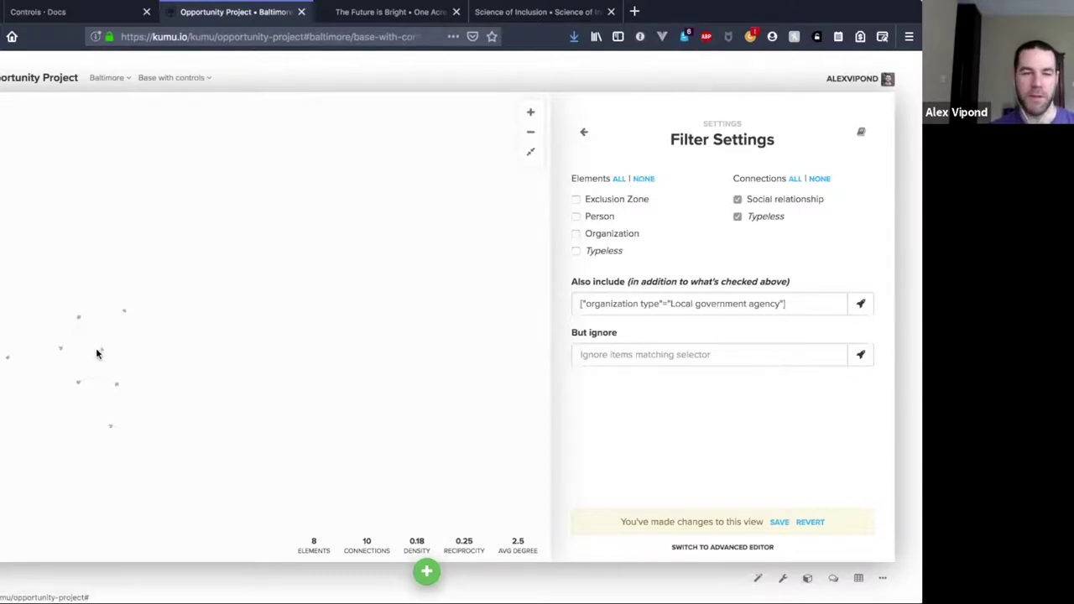
pyautogui.click(818, 522)
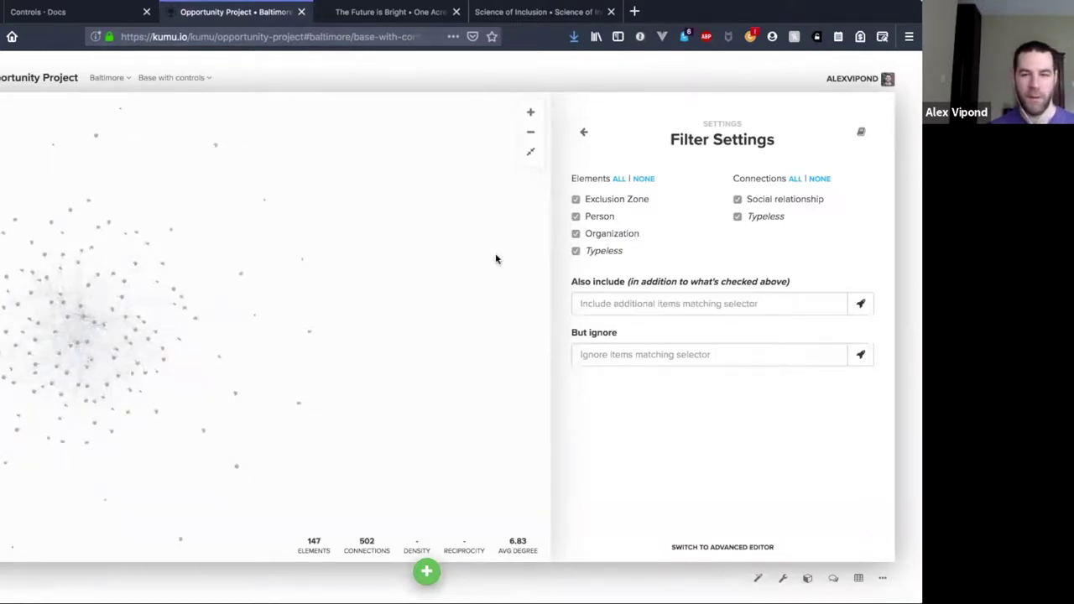
# - Close the filter settings and look over the control types listed in the Controls guide of the Kumu docs
pyautogui.click(424, 167)
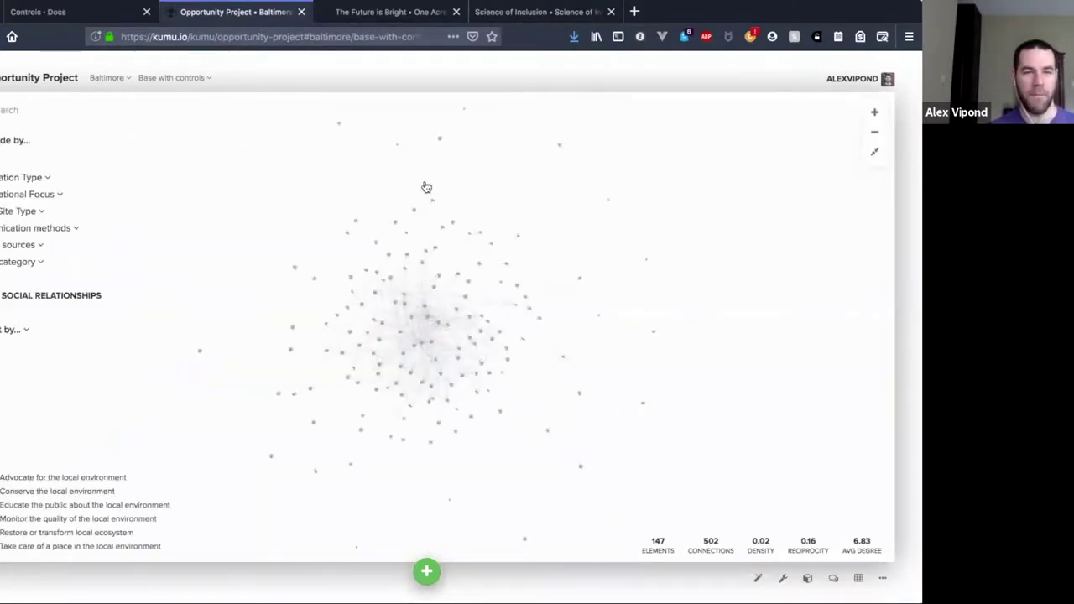
pyautogui.hotkey('ctrl', 'shift', 'Tab')
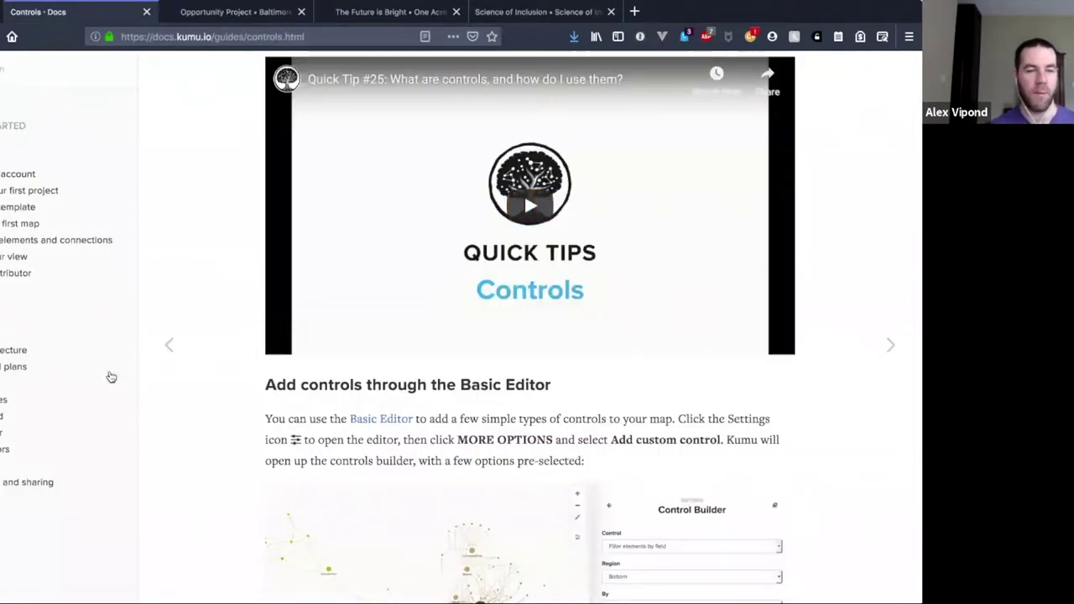
pyautogui.scroll(-7, 110, 377)
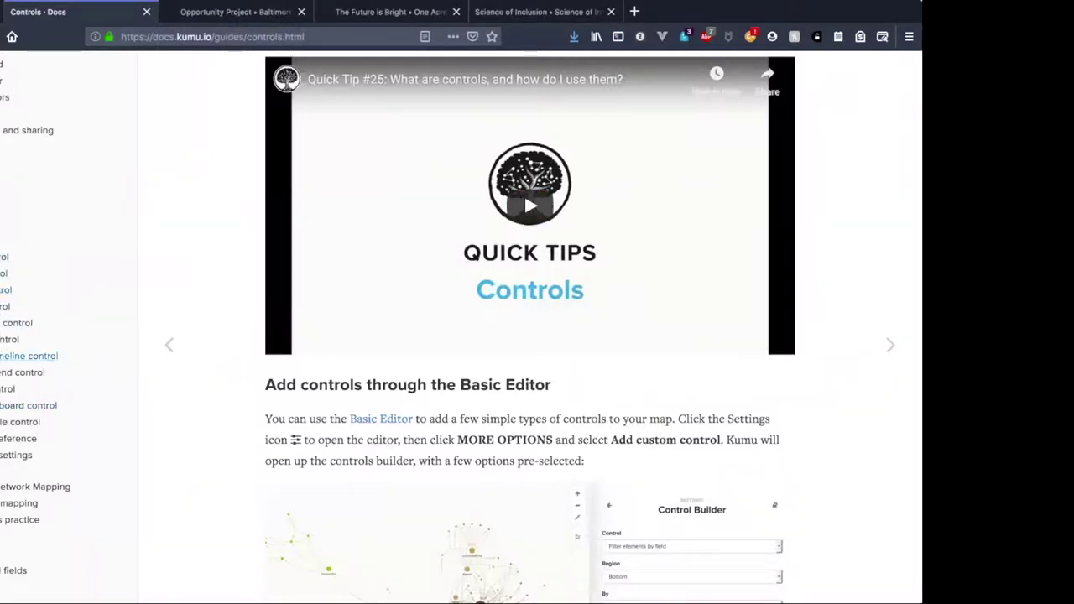
pyautogui.scroll(3, 199, 328)
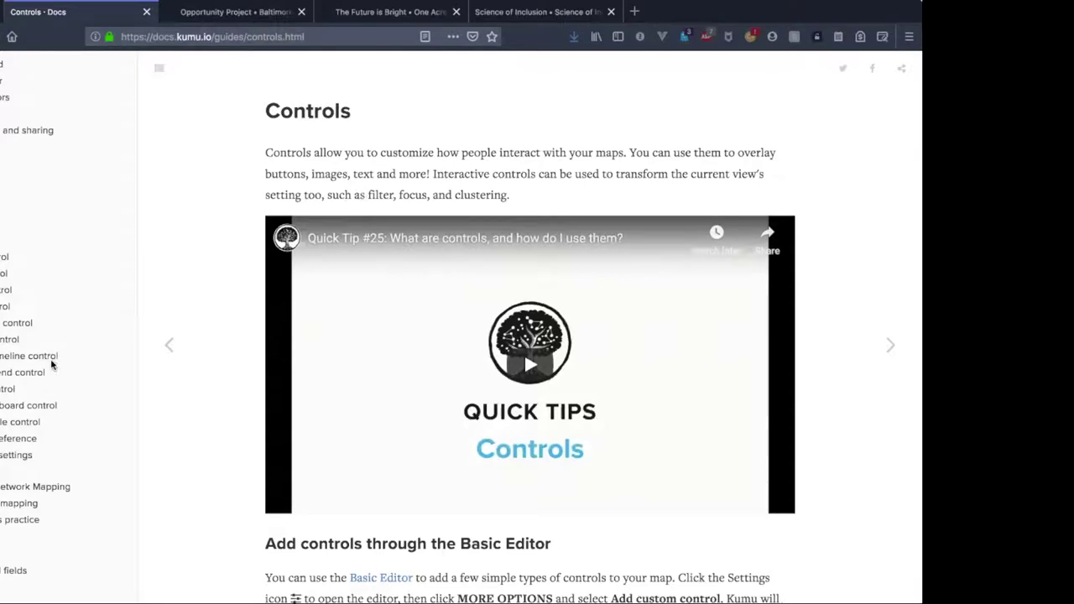
pyautogui.scroll(-1, 50, 362)
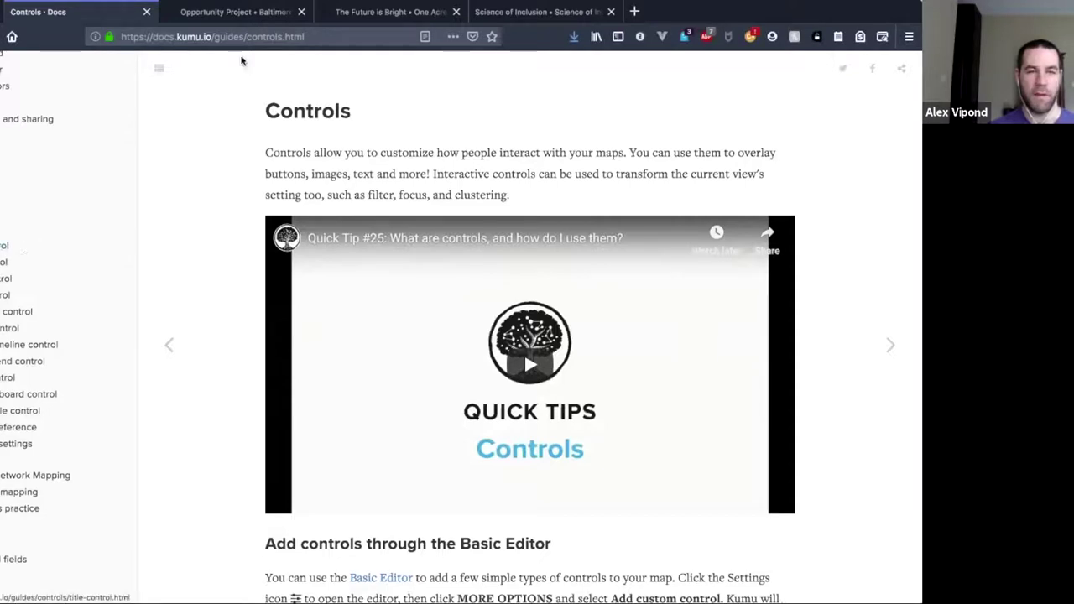
# - Return to the Opportunity Project map and add a custom control to the "Base with controls" view
pyautogui.click(235, 12)
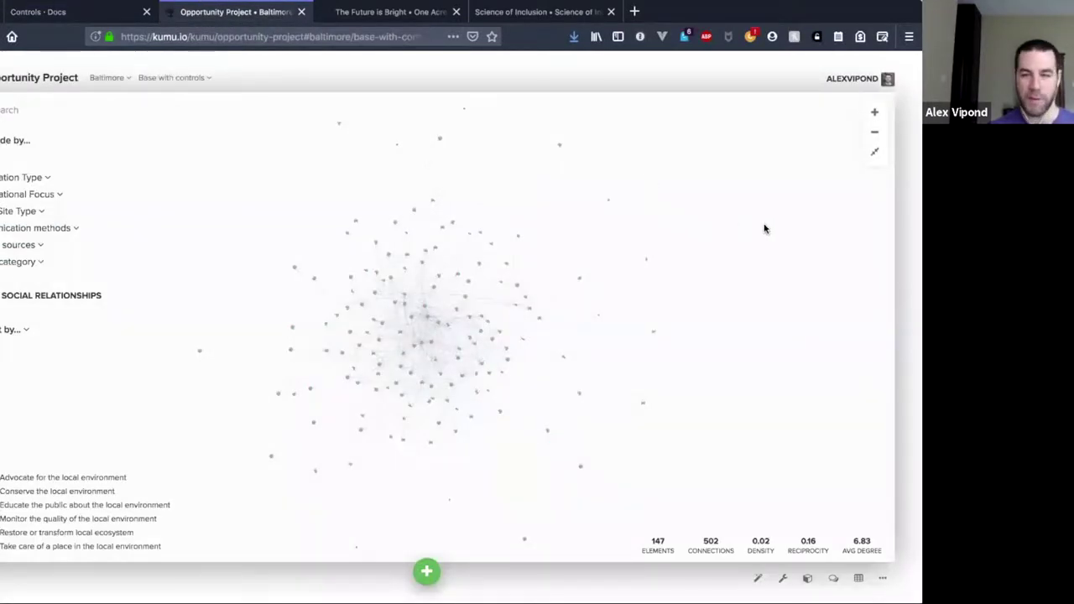
pyautogui.press('f')
pyautogui.click(583, 134)
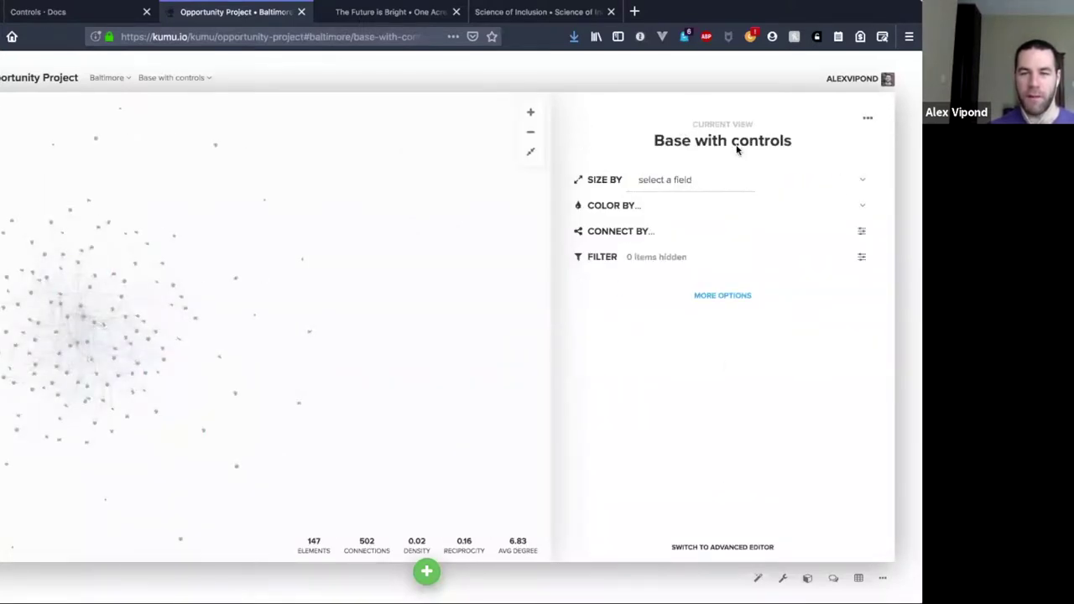
pyautogui.click(723, 295)
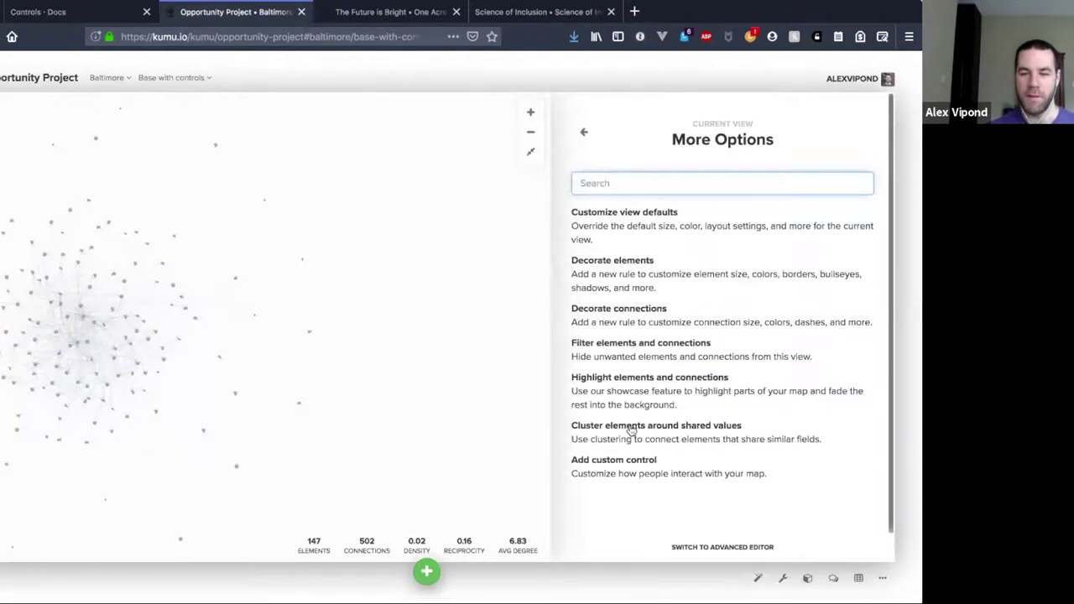
pyautogui.click(587, 471)
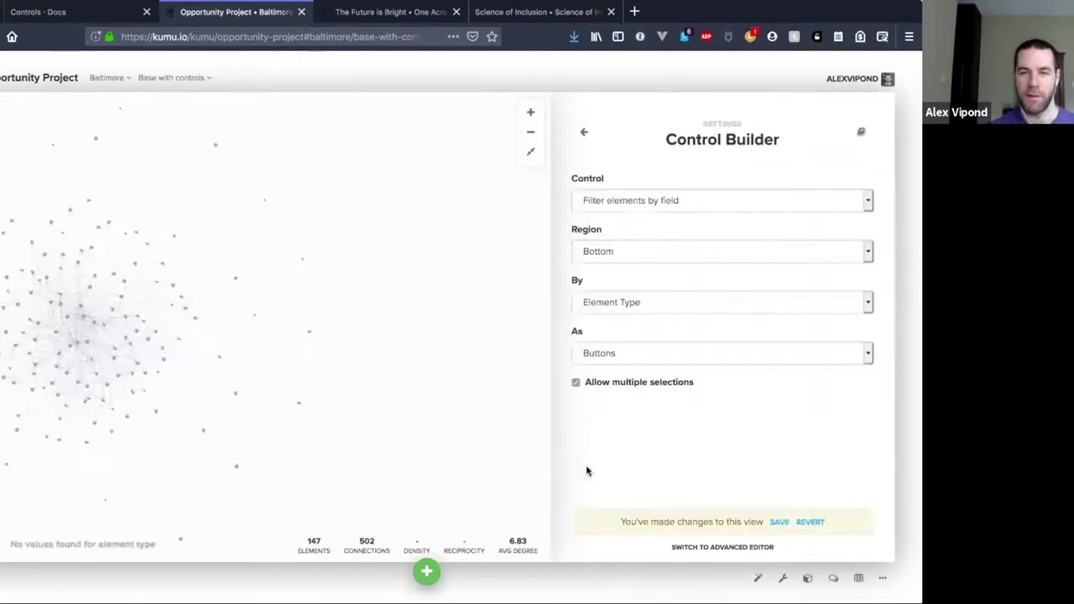
# - Keep "Filter elements by field" as the control type and set the control's region to Top
pyautogui.click(626, 202)
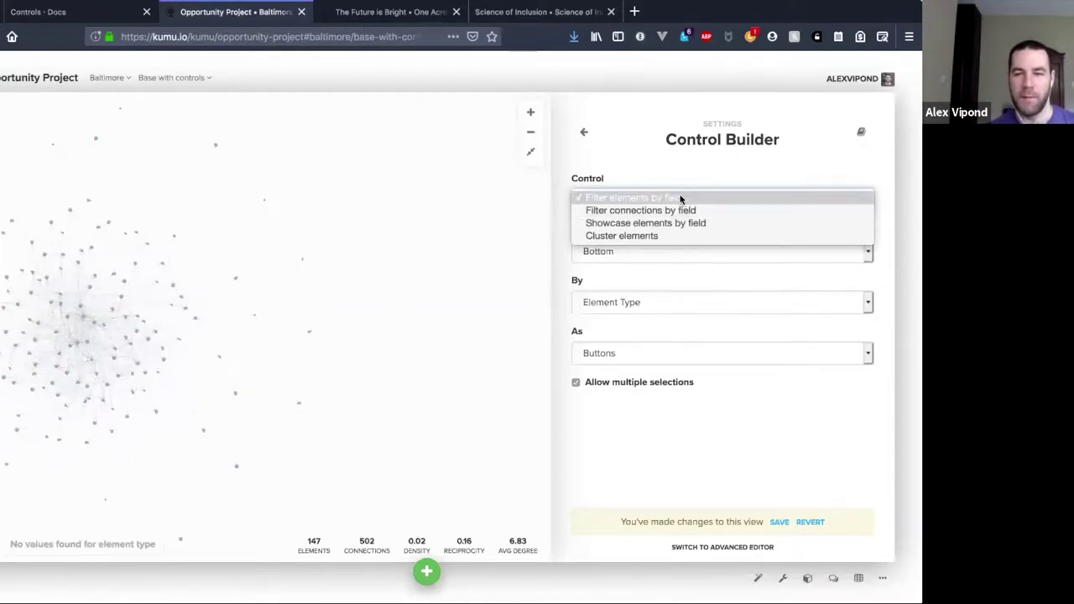
pyautogui.click(551, 188)
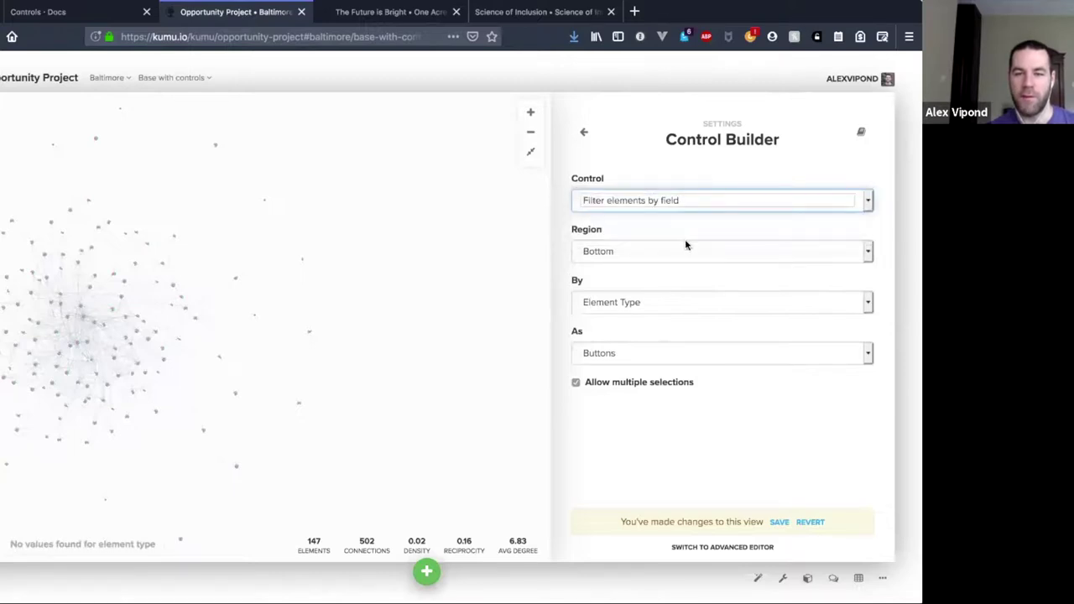
pyautogui.click(621, 252)
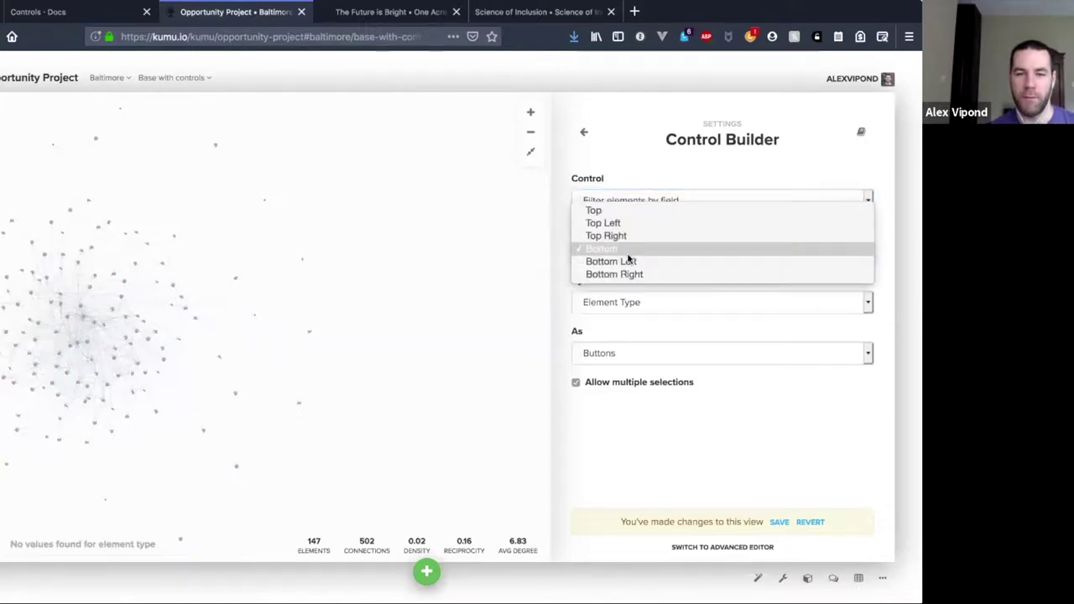
pyautogui.click(620, 211)
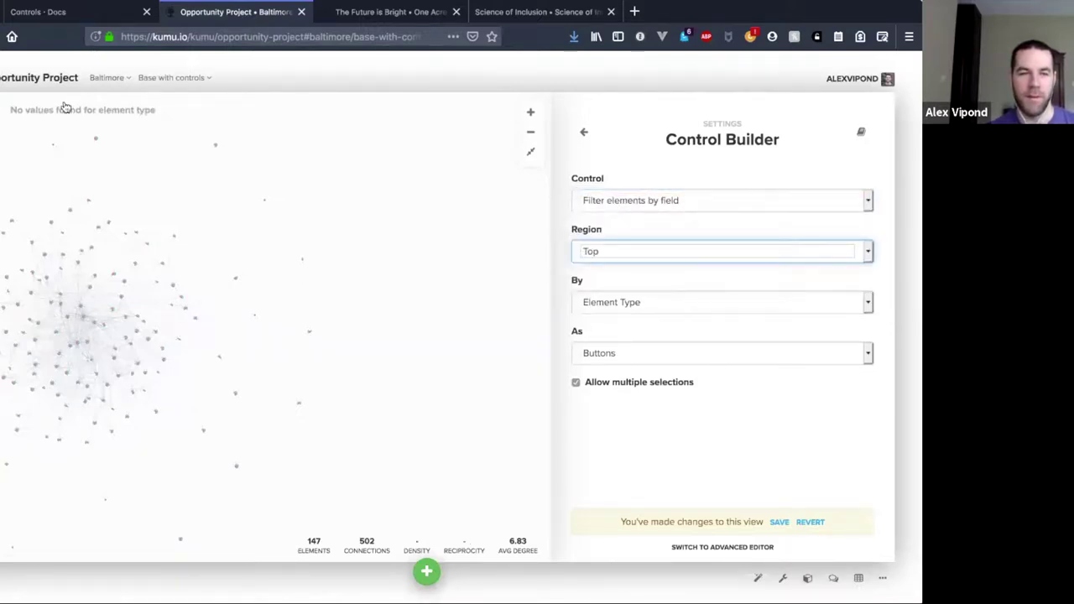
# - Browse the available fields and set the new control to filter by Organization Type
pyautogui.click(625, 304)
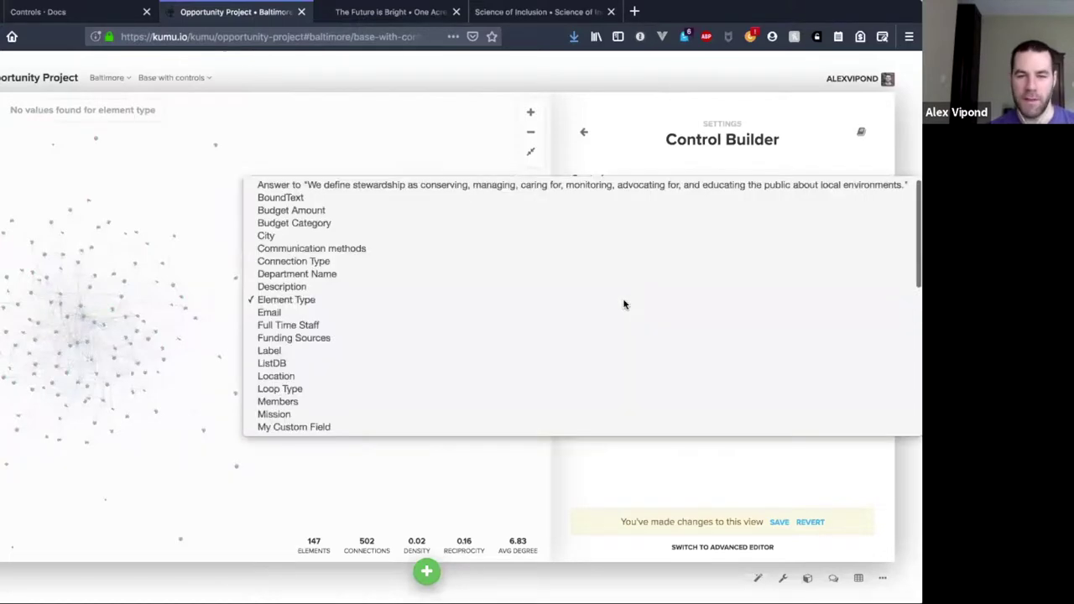
pyautogui.scroll(-5, 352, 286)
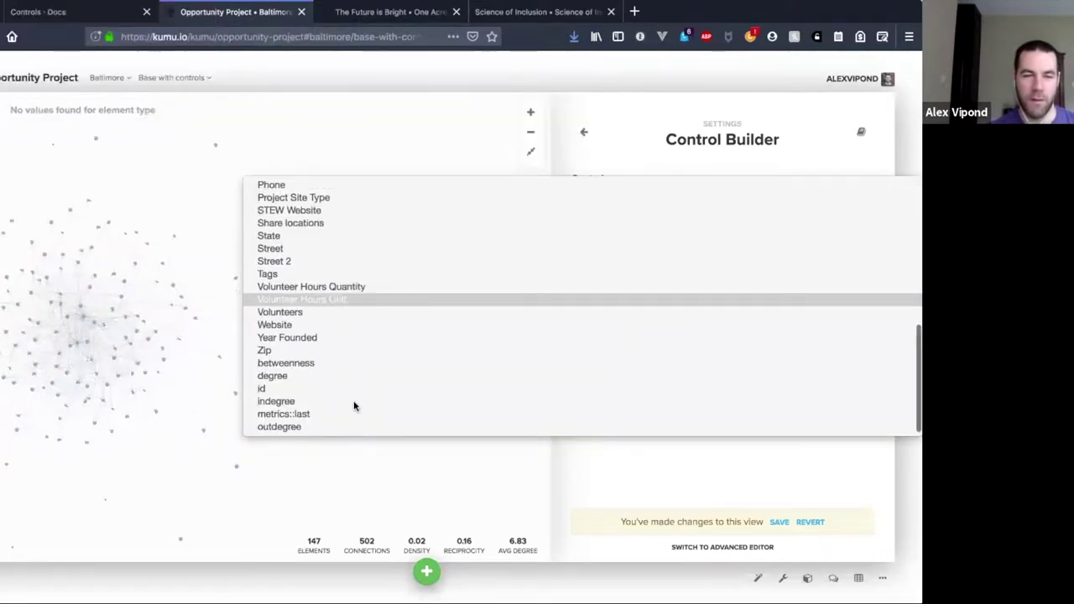
pyautogui.scroll(5, 349, 378)
pyautogui.scroll(-5, 347, 351)
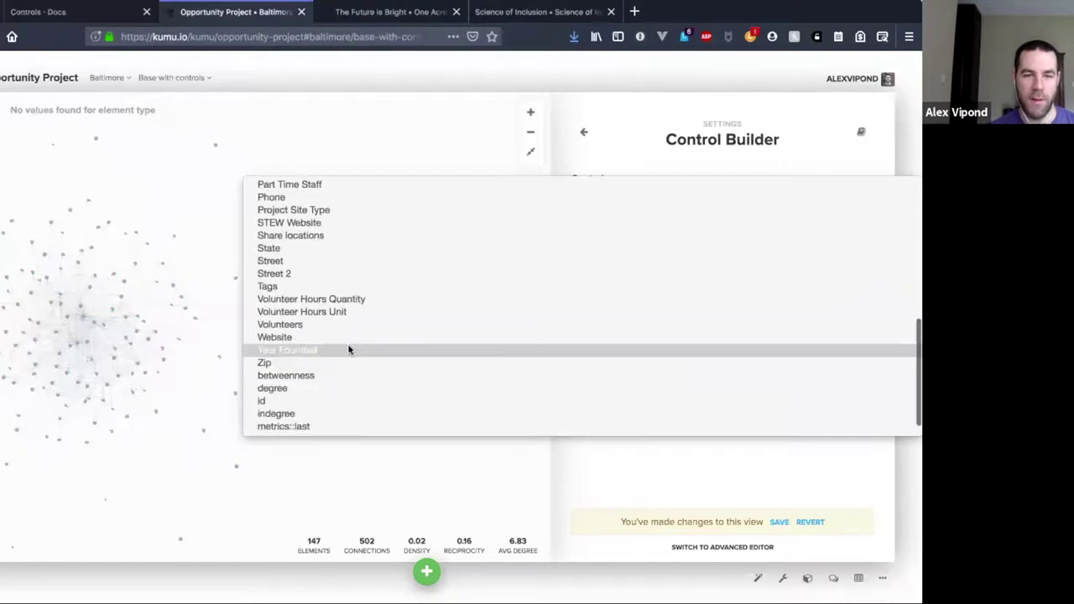
pyautogui.scroll(3, 344, 335)
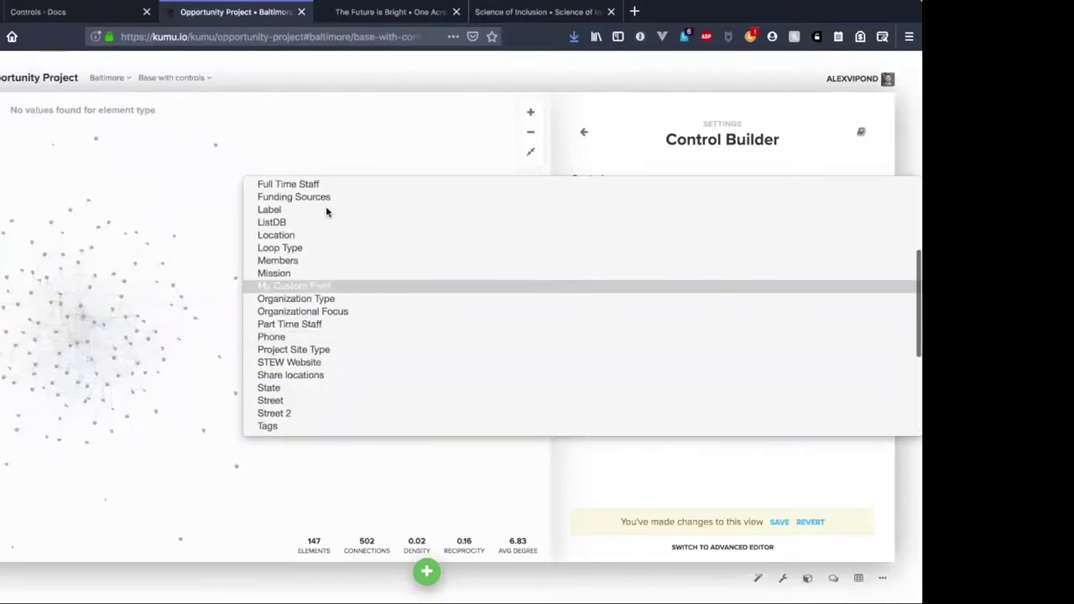
pyautogui.click(326, 297)
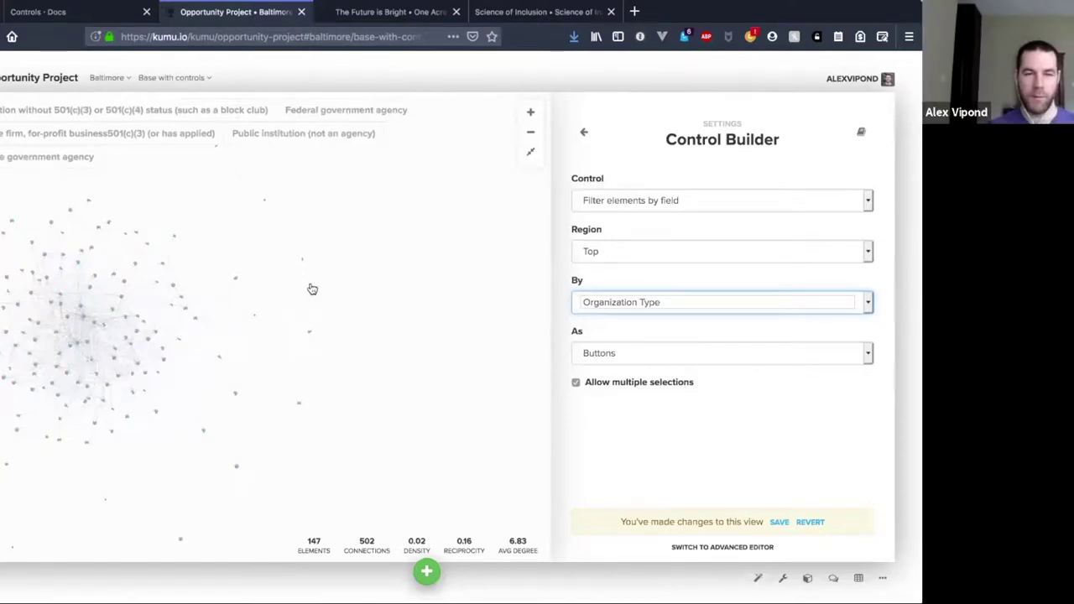
pyautogui.click(595, 135)
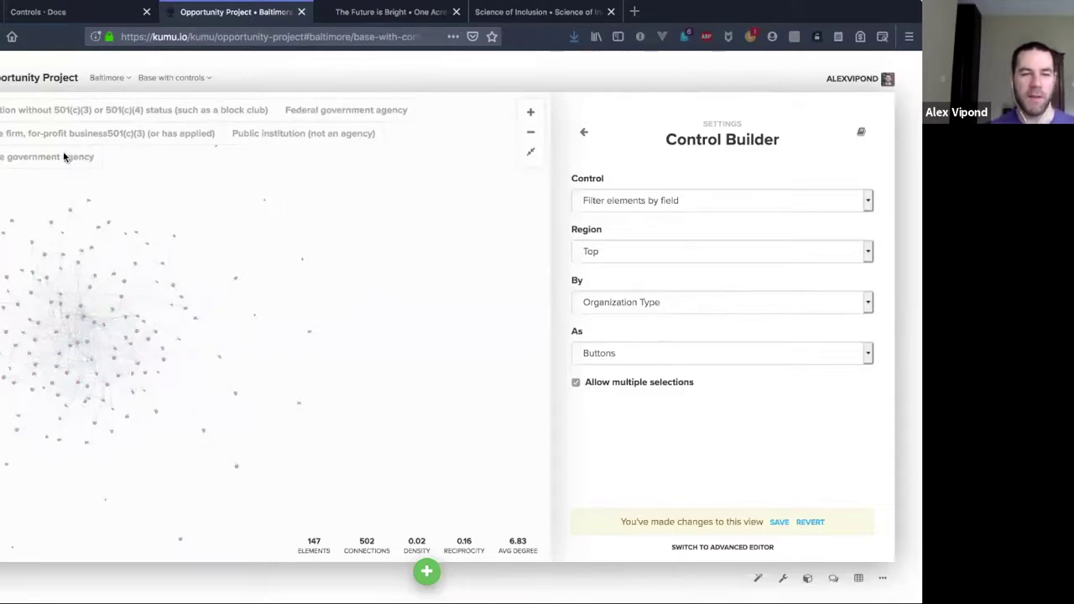
# - Set the control to display as a Dropdown and open its list of values on the map
pyautogui.click(642, 353)
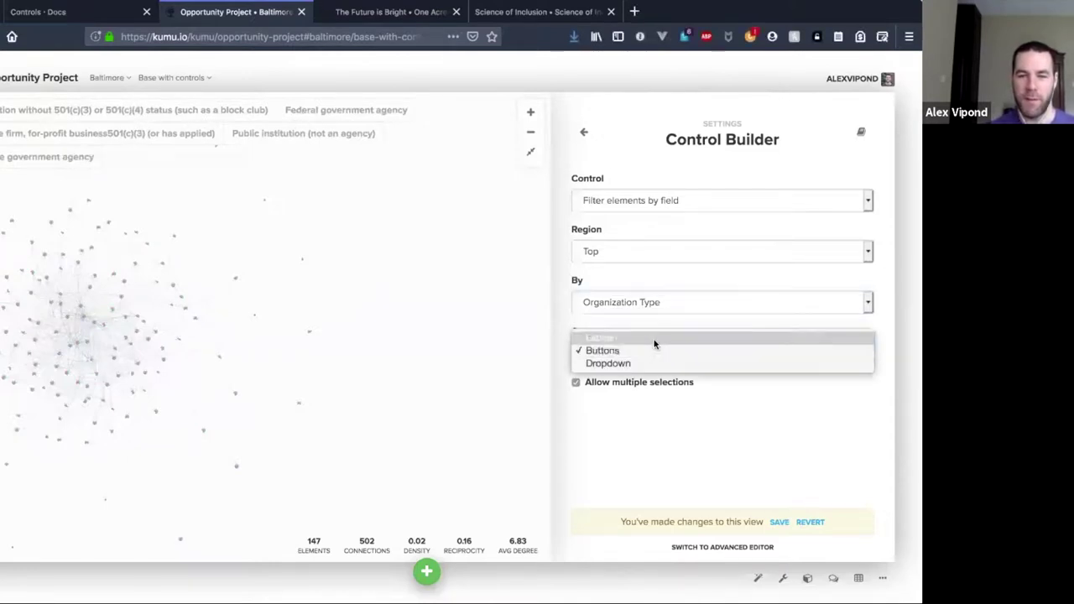
pyautogui.click(613, 364)
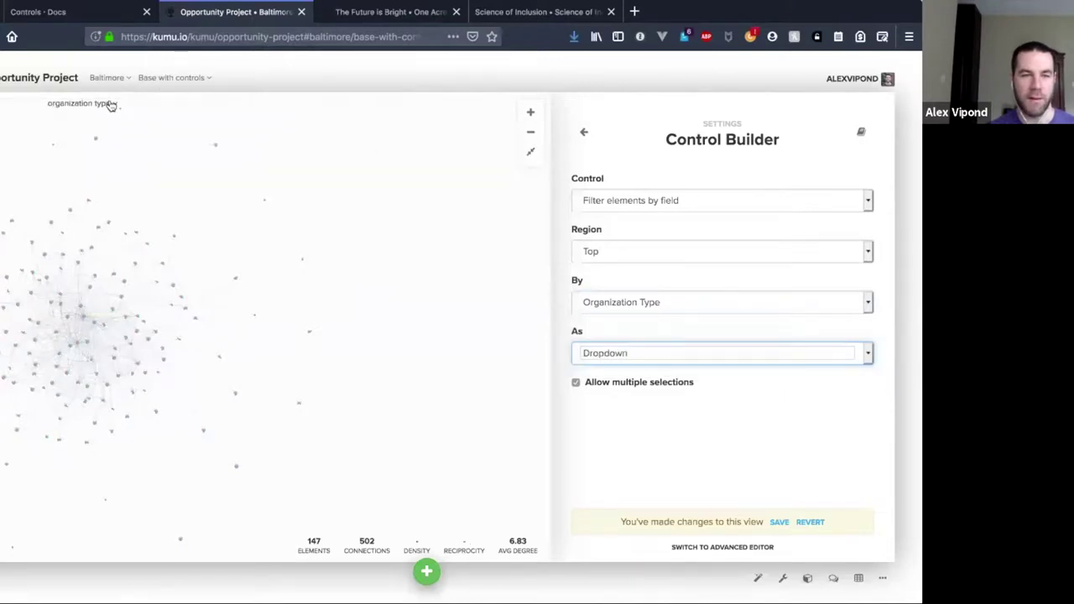
pyautogui.click(112, 104)
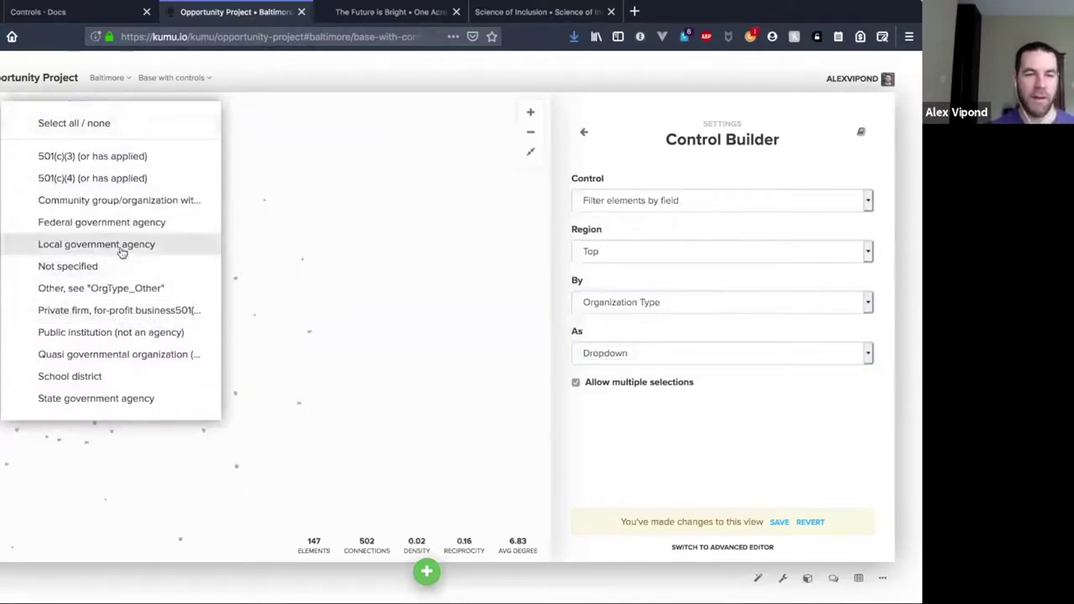
# - Close the Control Builder and compare the new organization type dropdown with the map's existing Organization Type control
pyautogui.click(427, 151)
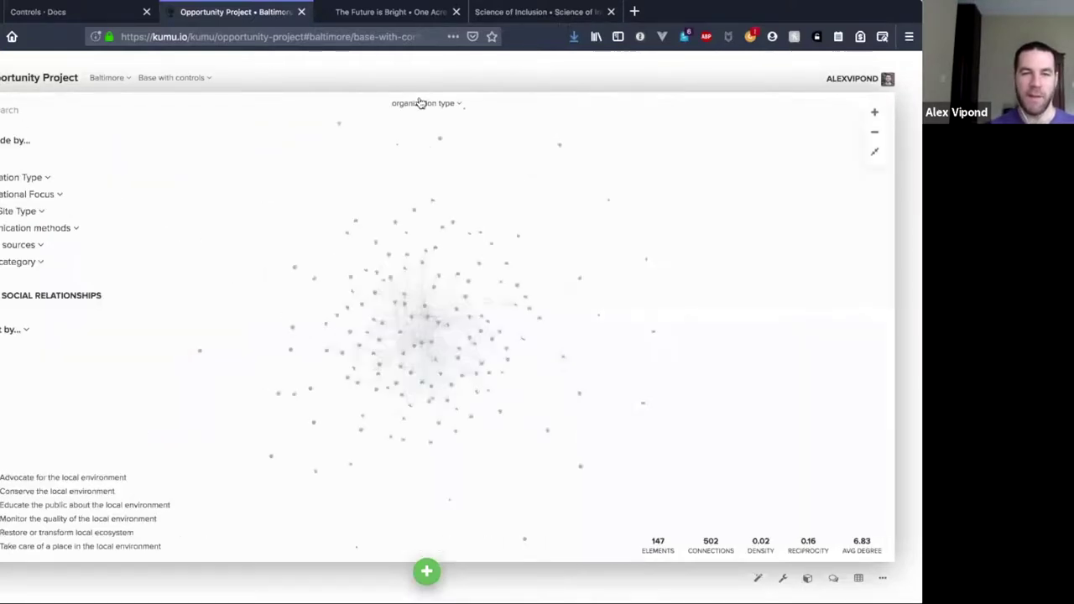
pyautogui.click(422, 103)
pyautogui.click(28, 177)
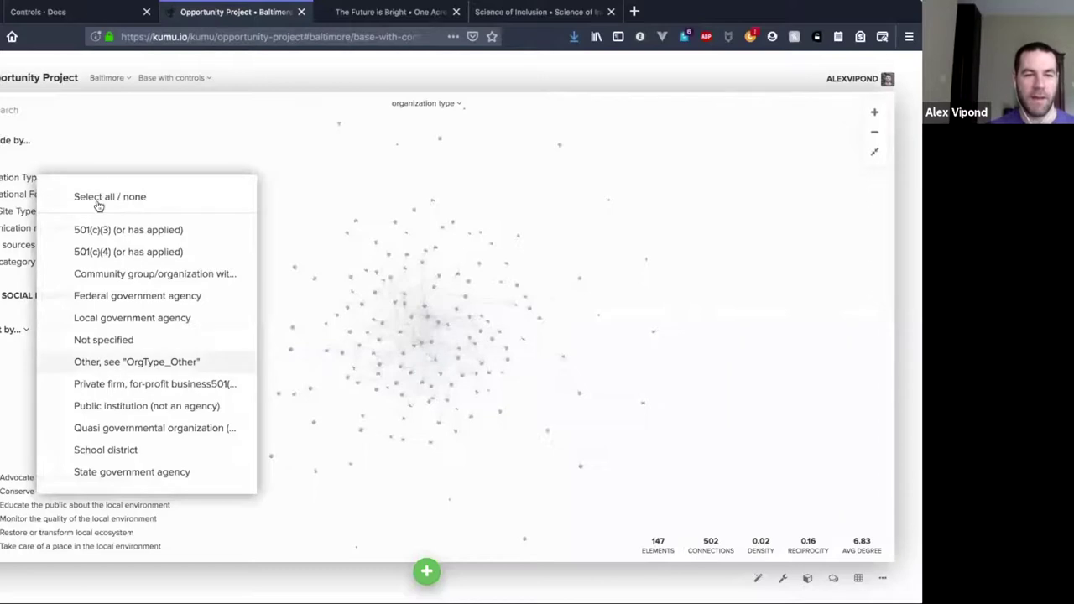
pyautogui.click(423, 105)
pyautogui.click(659, 185)
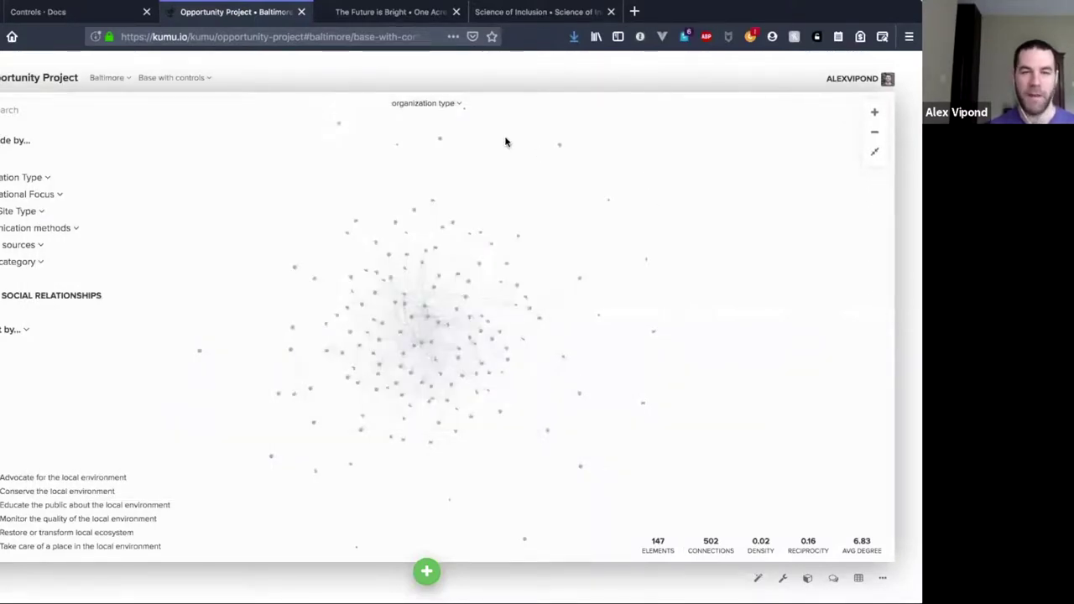
# - Test the new organization type dropdown by filtering the map to "Local government agency", and clear the filter
pyautogui.click(460, 108)
pyautogui.click(79, 102)
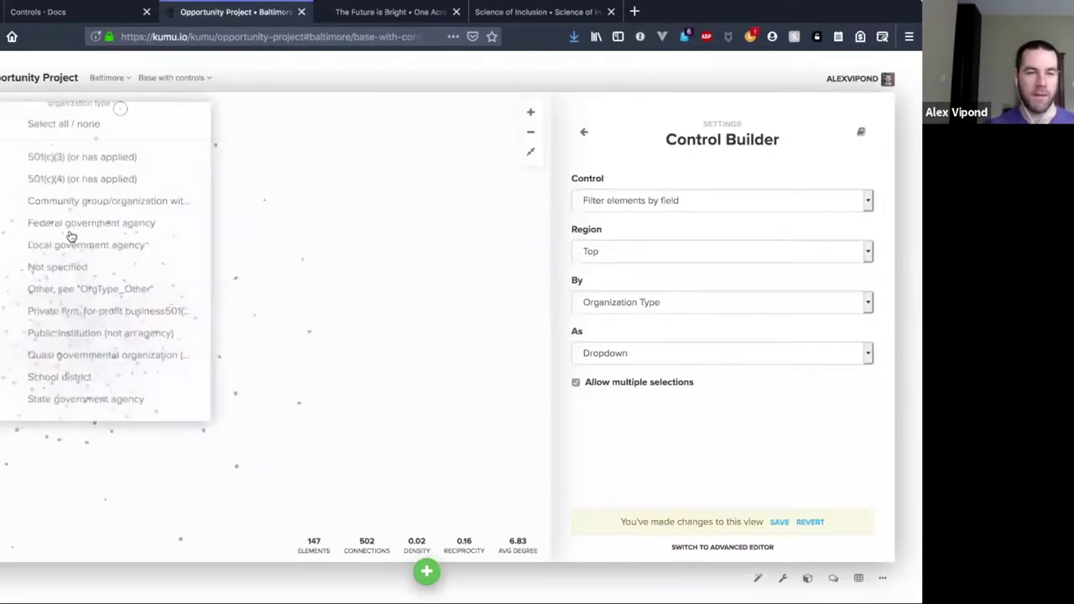
pyautogui.click(67, 247)
pyautogui.click(177, 336)
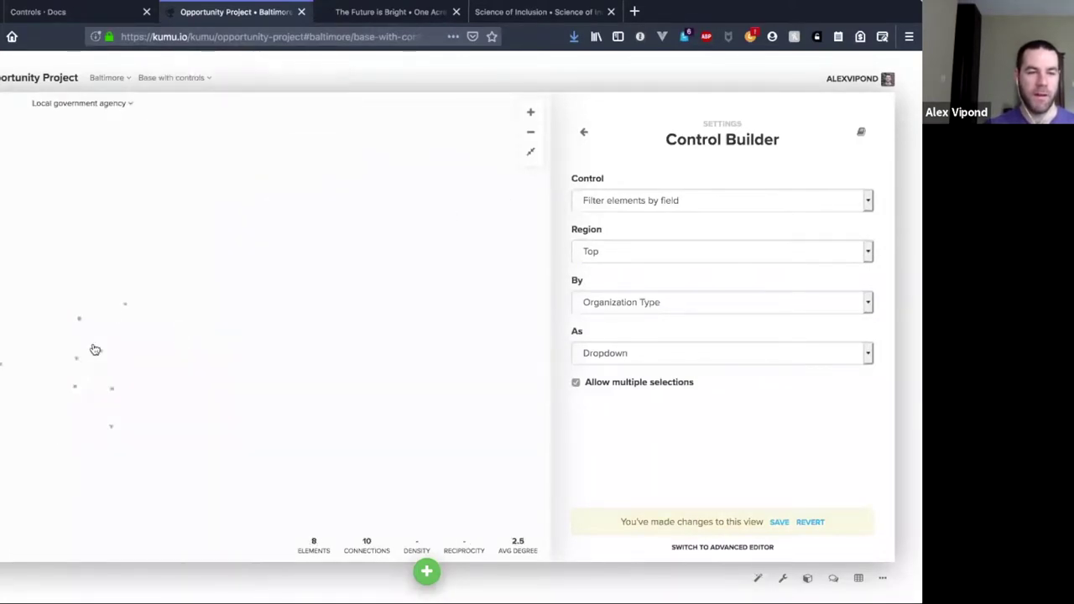
pyautogui.click(115, 104)
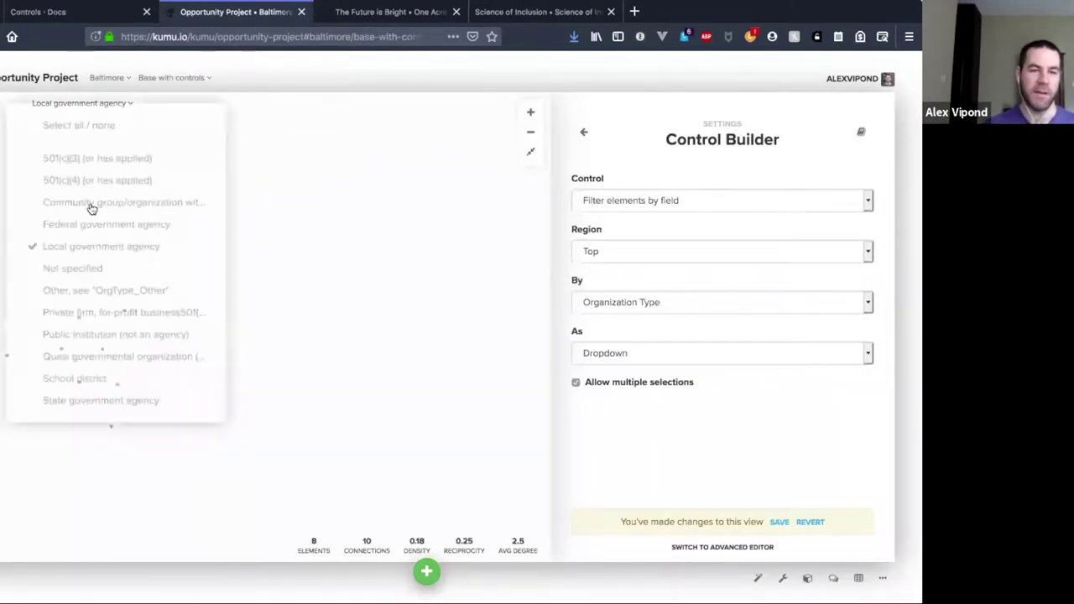
pyautogui.click(74, 246)
pyautogui.click(601, 149)
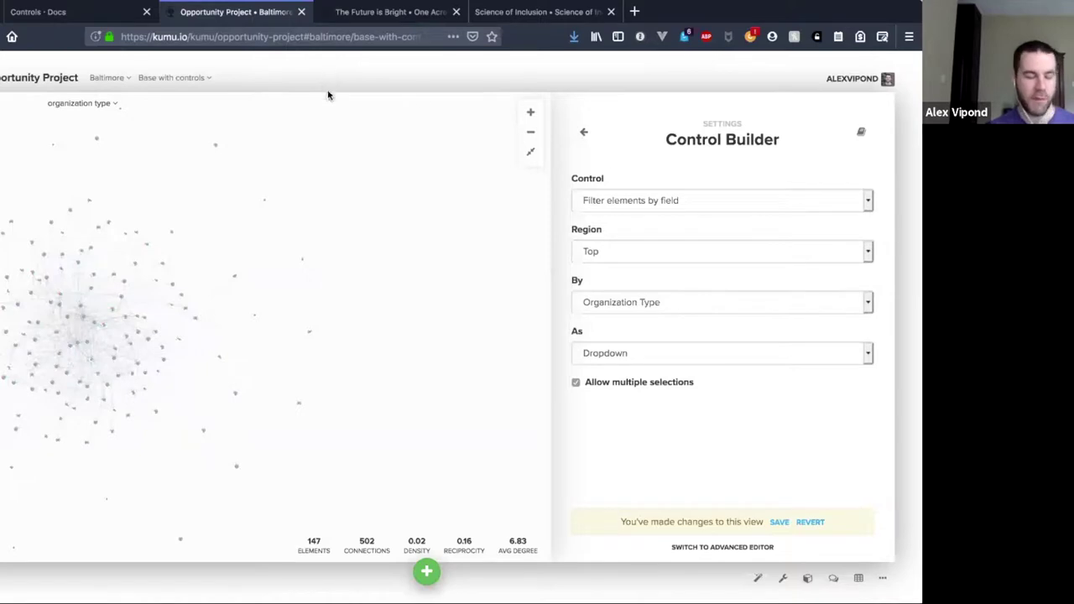
# - Open the Title Control page in the Kumu docs and read what the control is used for
pyautogui.hotkey('ctrl', 'shift', 'Tab')
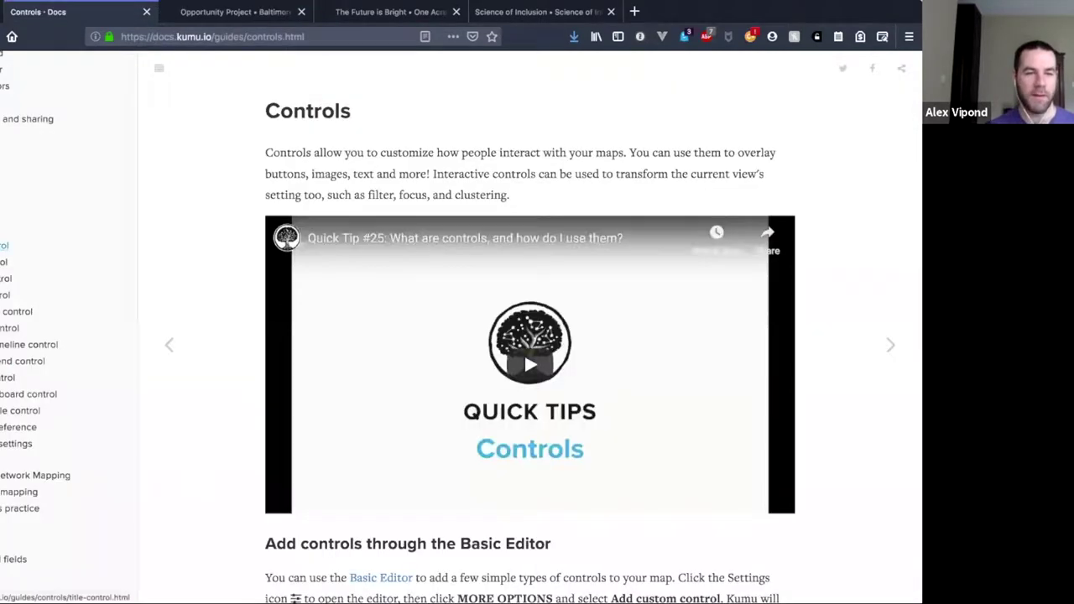
pyautogui.press('Return')
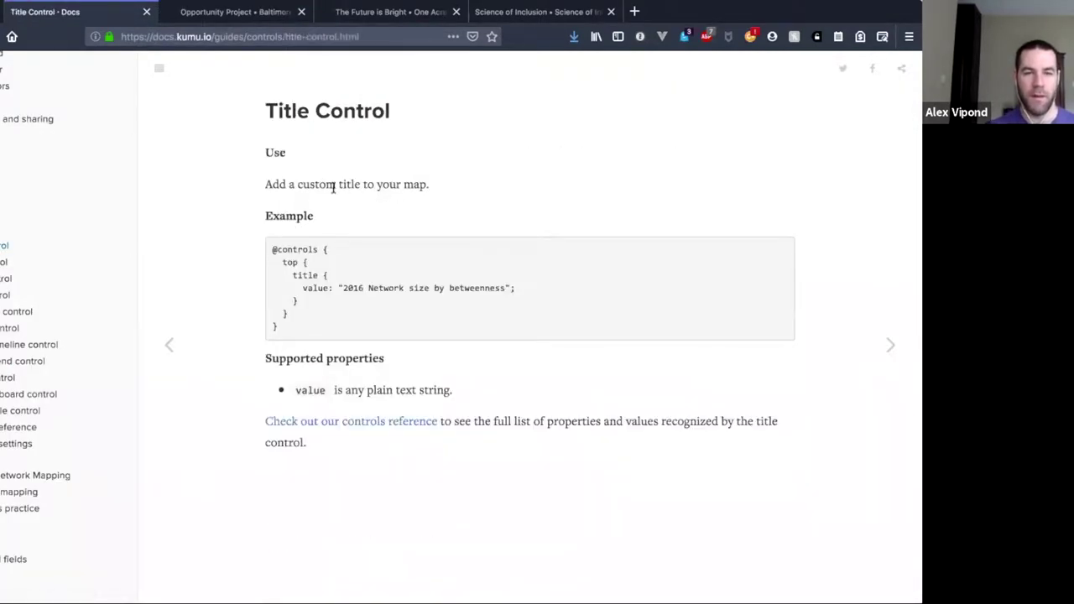
pyautogui.moveTo(315, 185); pyautogui.dragTo(374, 185)
pyautogui.click(436, 182)
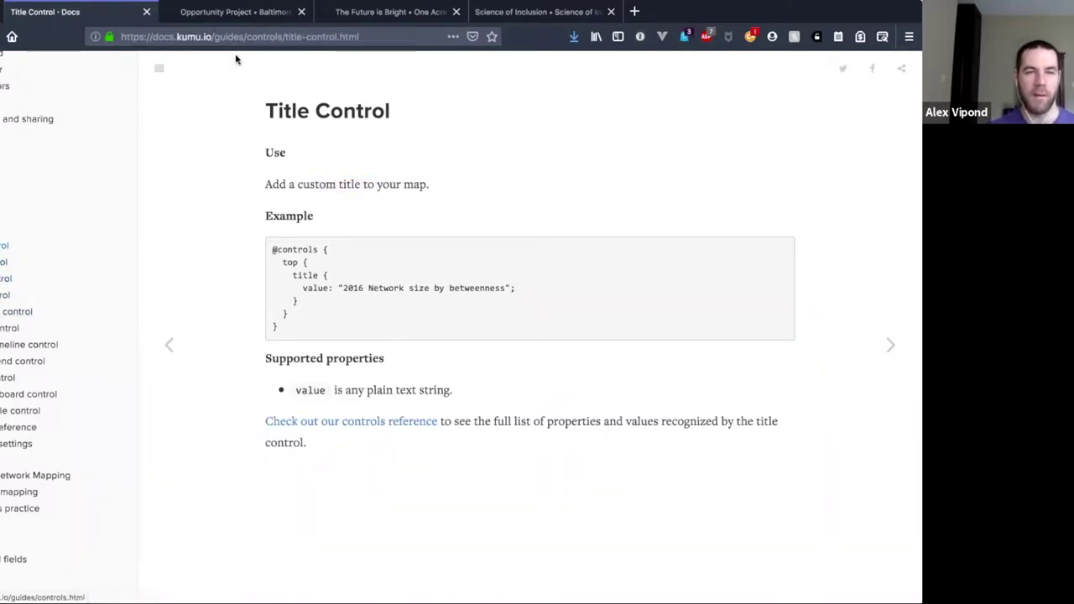
# - Review the control types offered in the Control Builder, keep "Filter elements by field", and close the builder on the Opportunity Project map
pyautogui.hotkey('ctrl', 'Tab')
pyautogui.click(718, 202)
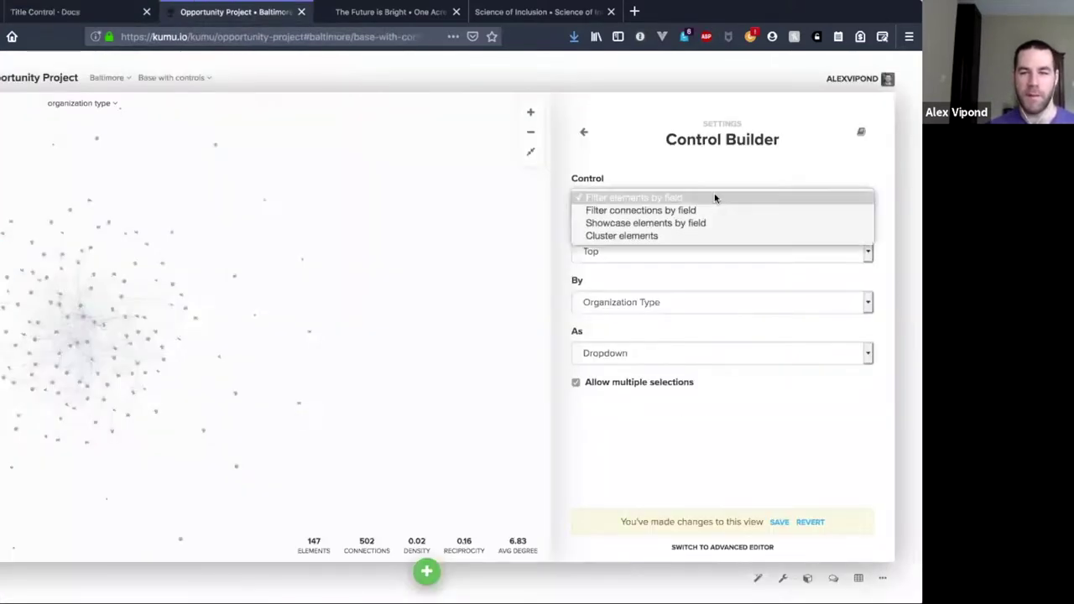
pyautogui.click(665, 198)
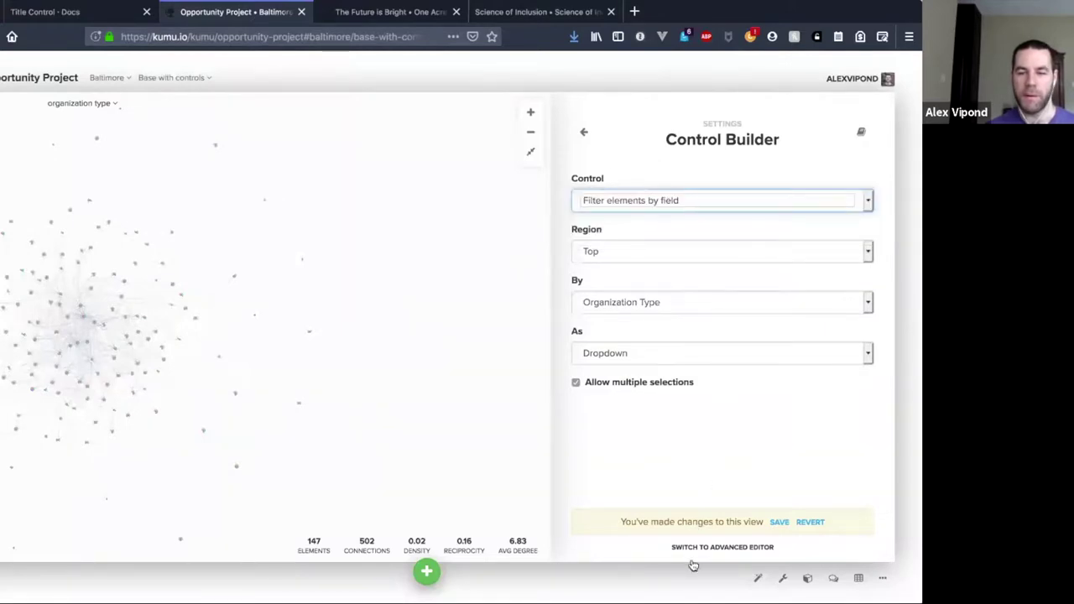
pyautogui.click(717, 545)
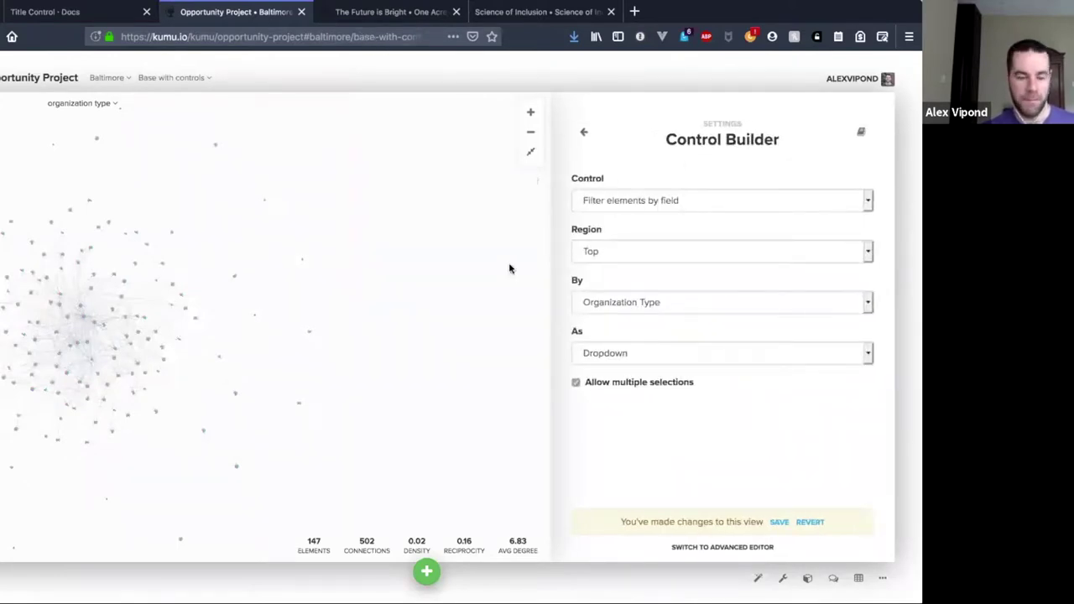
pyautogui.click(322, 130)
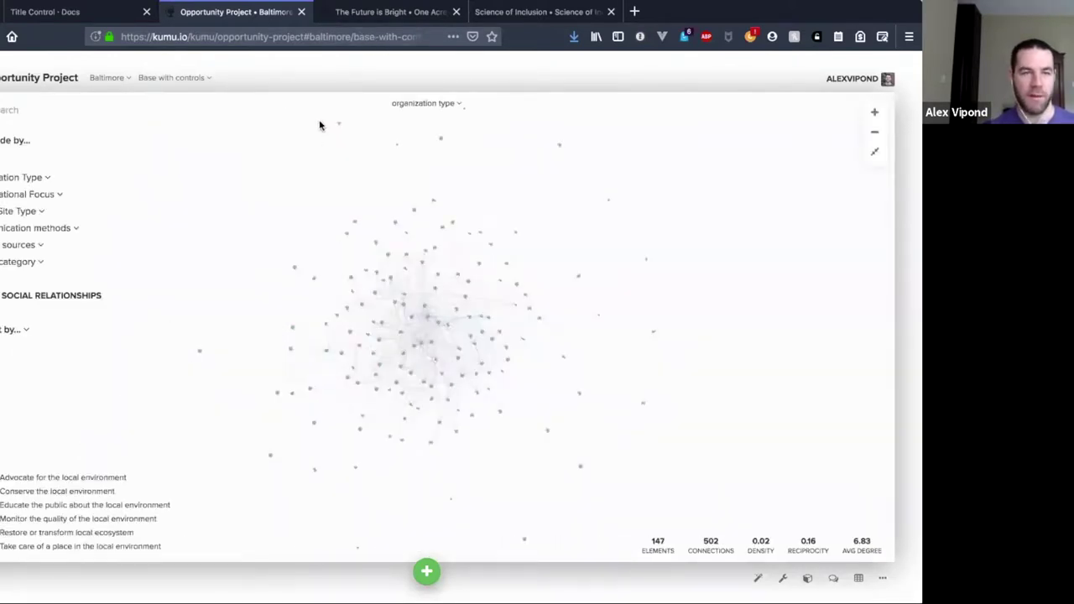
# - Look at the Members page of the Opportunity Project and return to the map
pyautogui.hotkey('ctrl', 'shift', 'Tab')
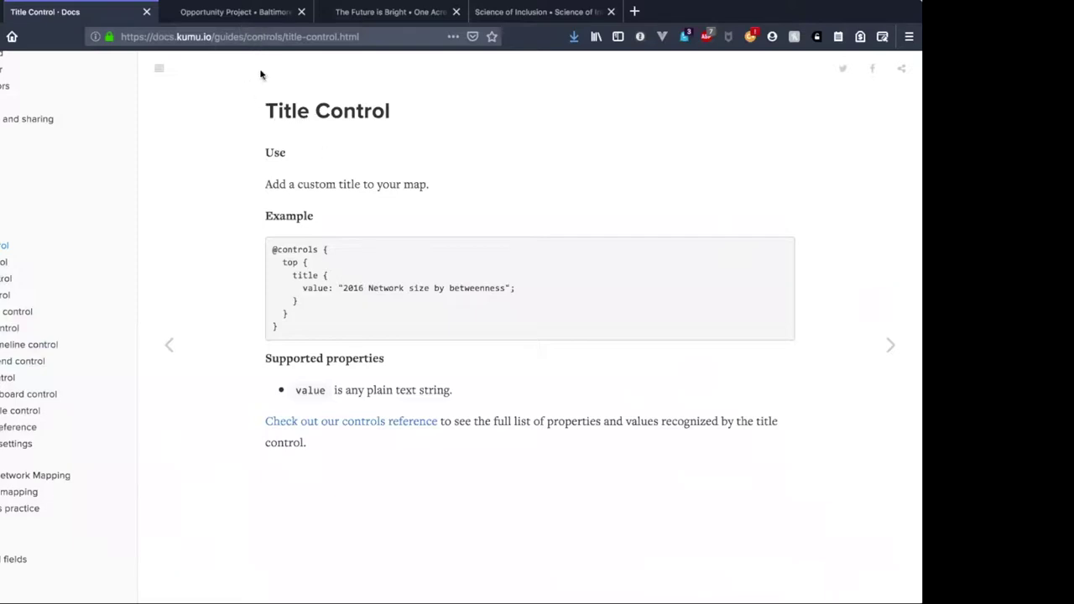
pyautogui.hotkey('ctrl', 'Tab')
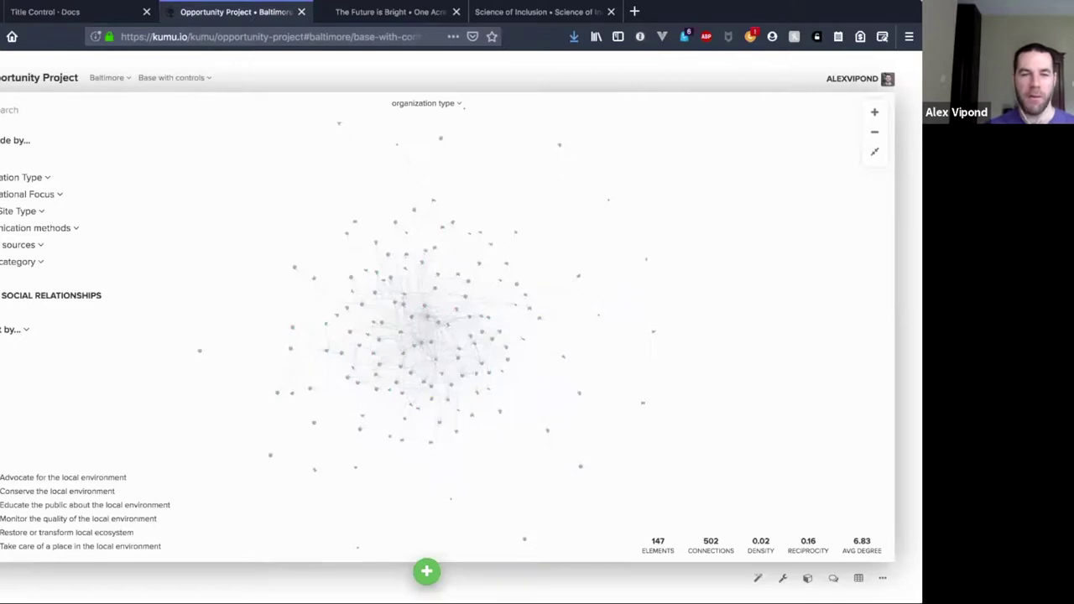
pyautogui.click(97, 97)
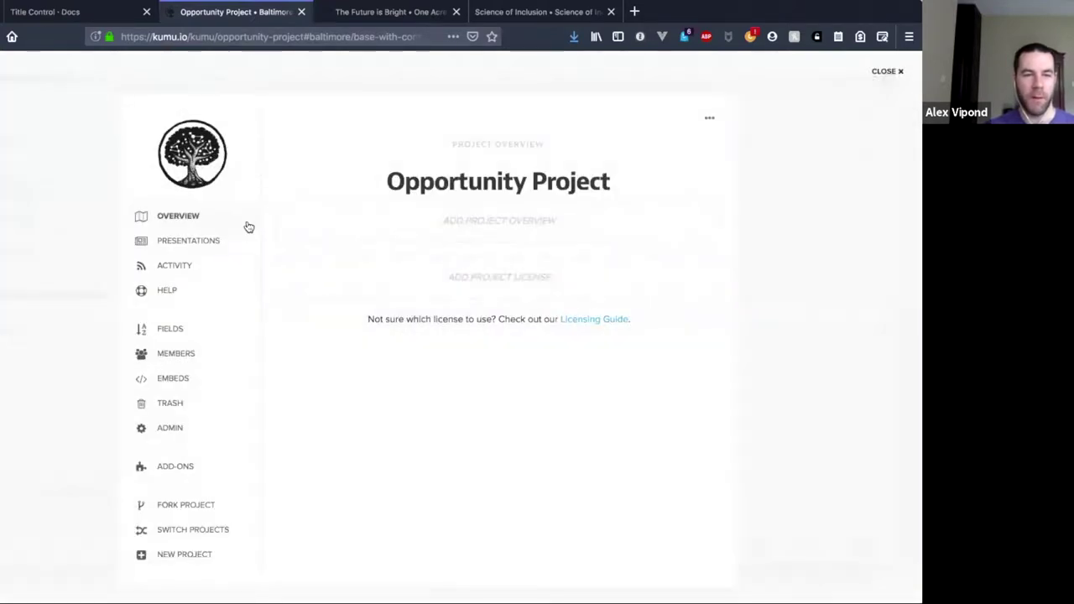
pyautogui.click(188, 363)
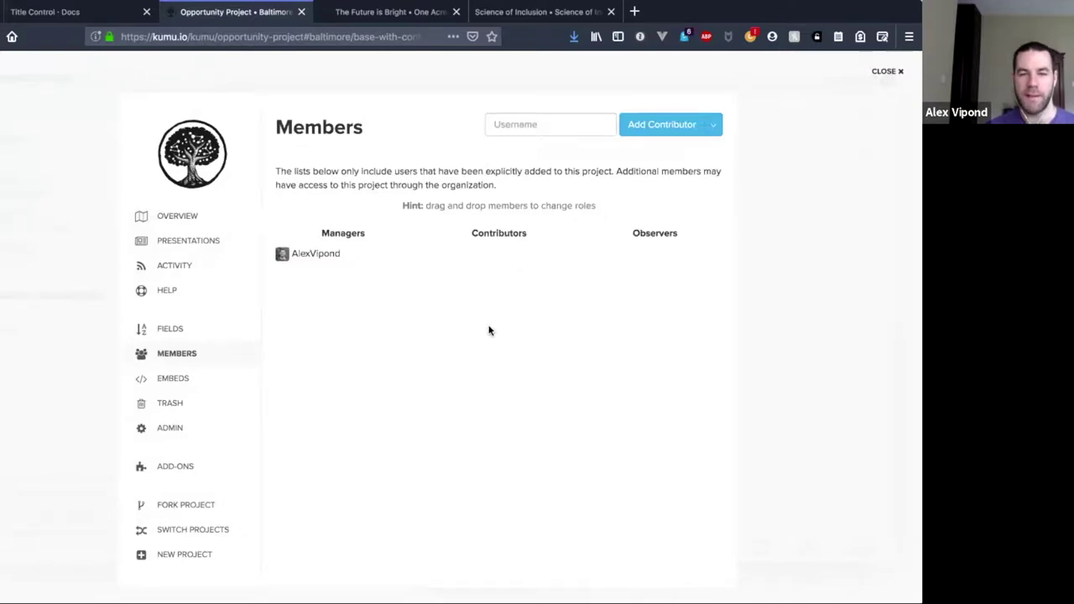
pyautogui.click(822, 209)
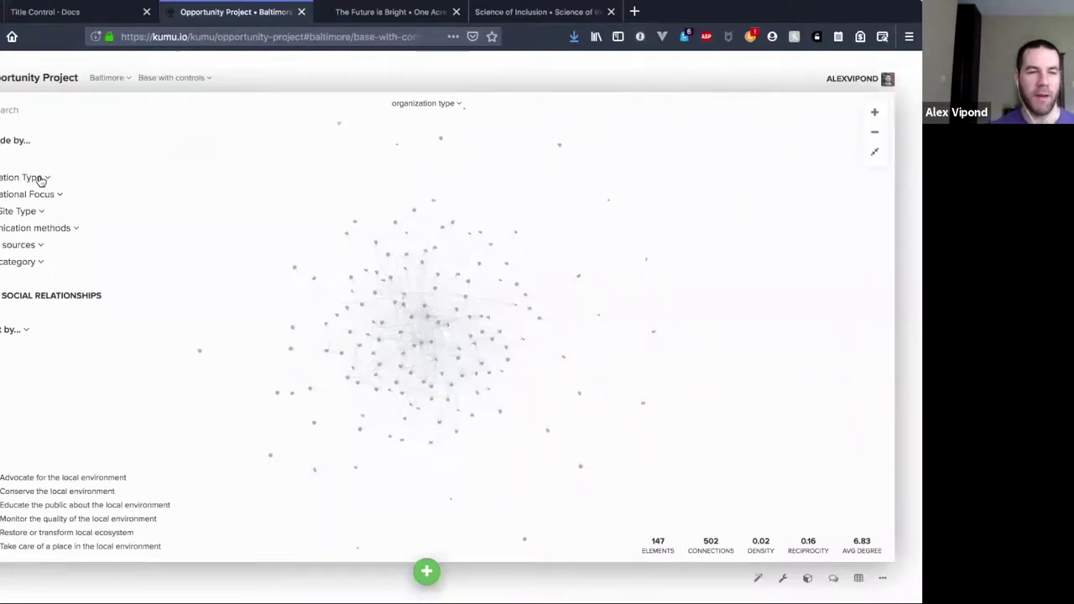
# - Filter the map to "Local government agency" with the custom organization type dropdown, and revert the unsaved changes to the view
pyautogui.click(41, 182)
pyautogui.click(288, 192)
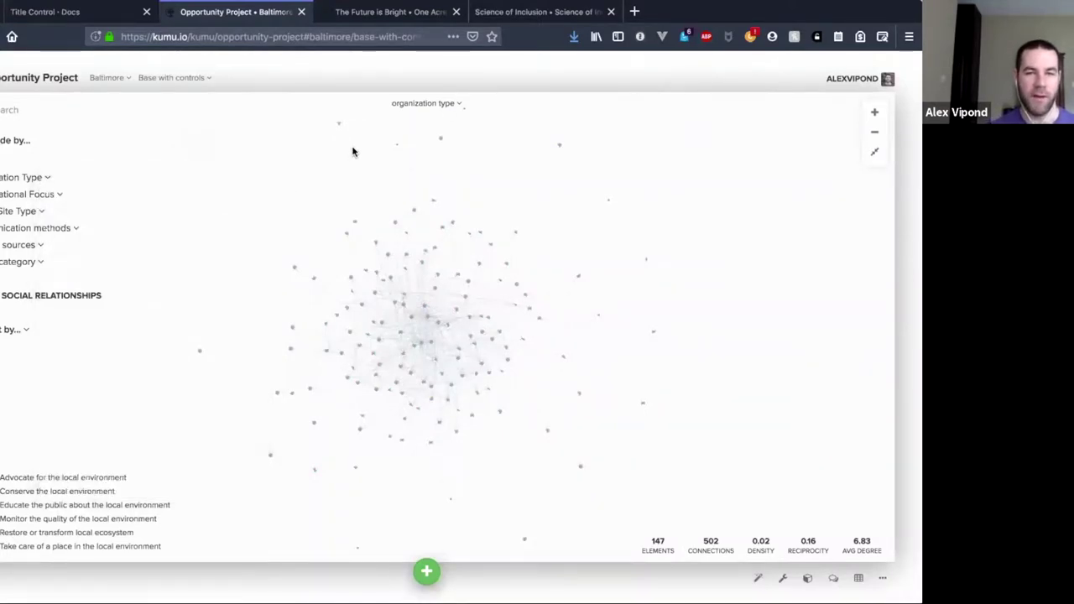
pyautogui.click(396, 107)
pyautogui.click(458, 248)
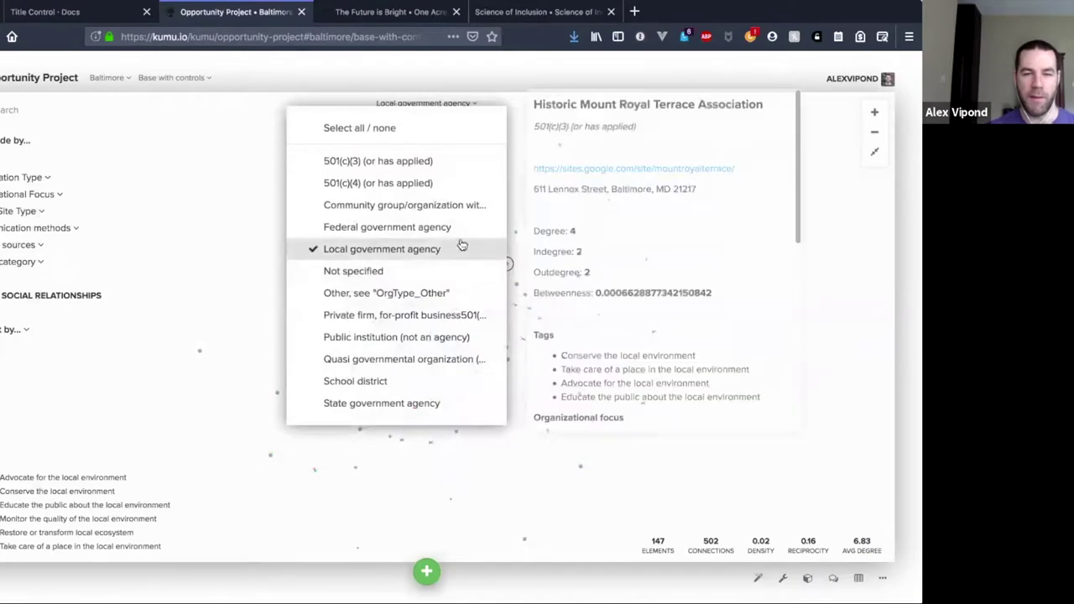
pyautogui.click(590, 278)
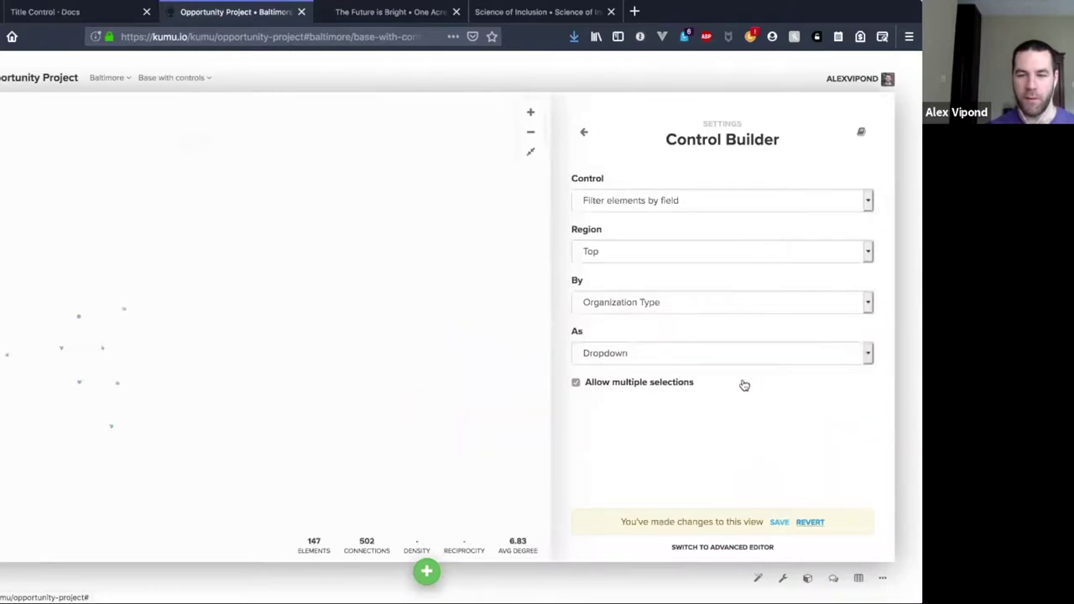
pyautogui.click(232, 218)
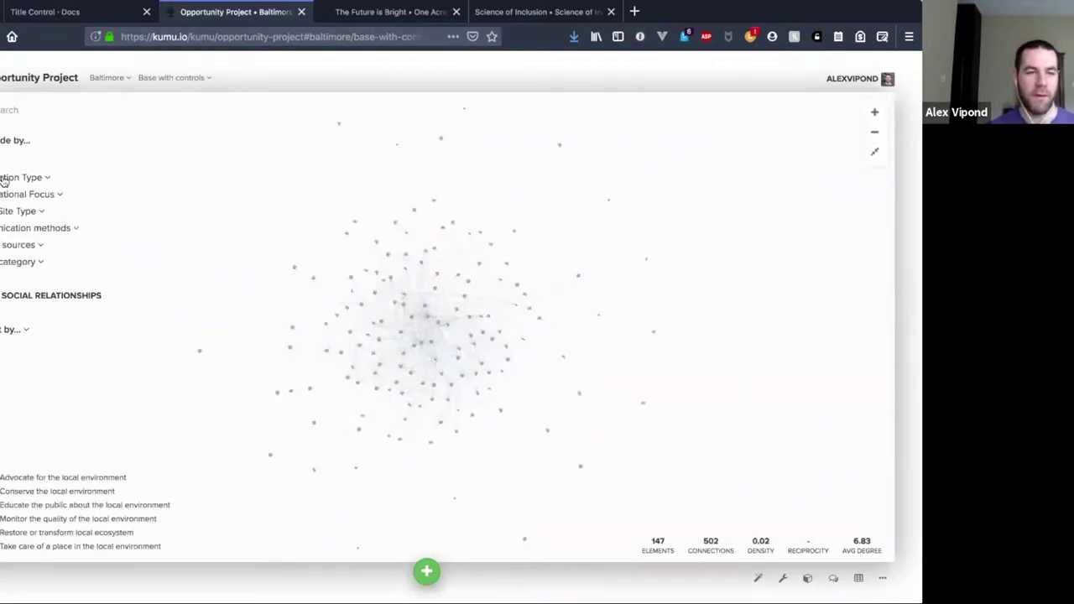
# - Test the existing Organization Type control by filtering to "Local government agency", clear the filter, and fit the whole map in view
pyautogui.click(4, 180)
pyautogui.click(93, 319)
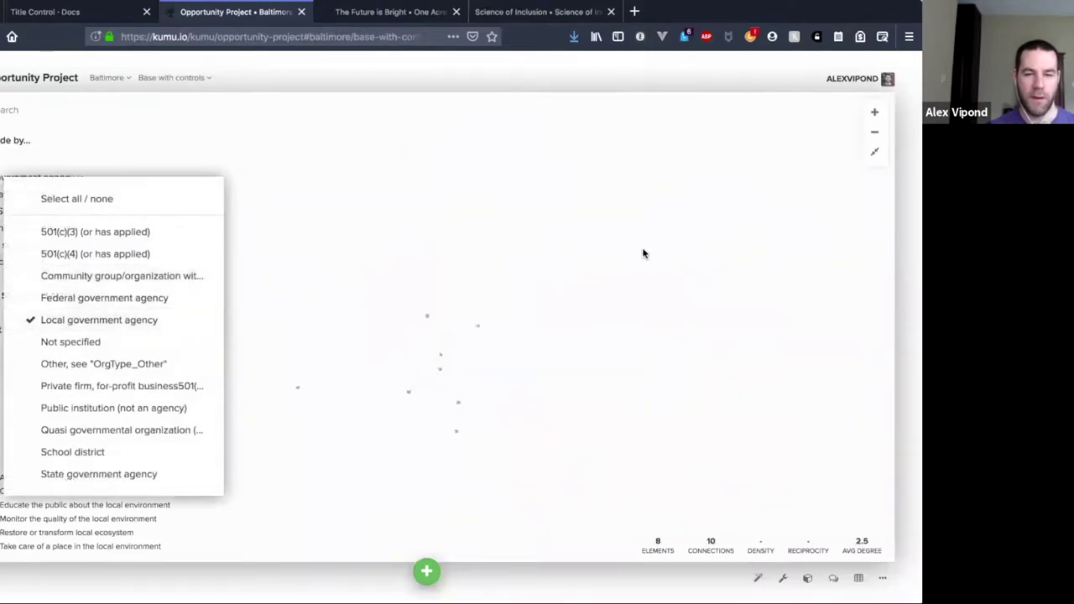
pyautogui.click(644, 254)
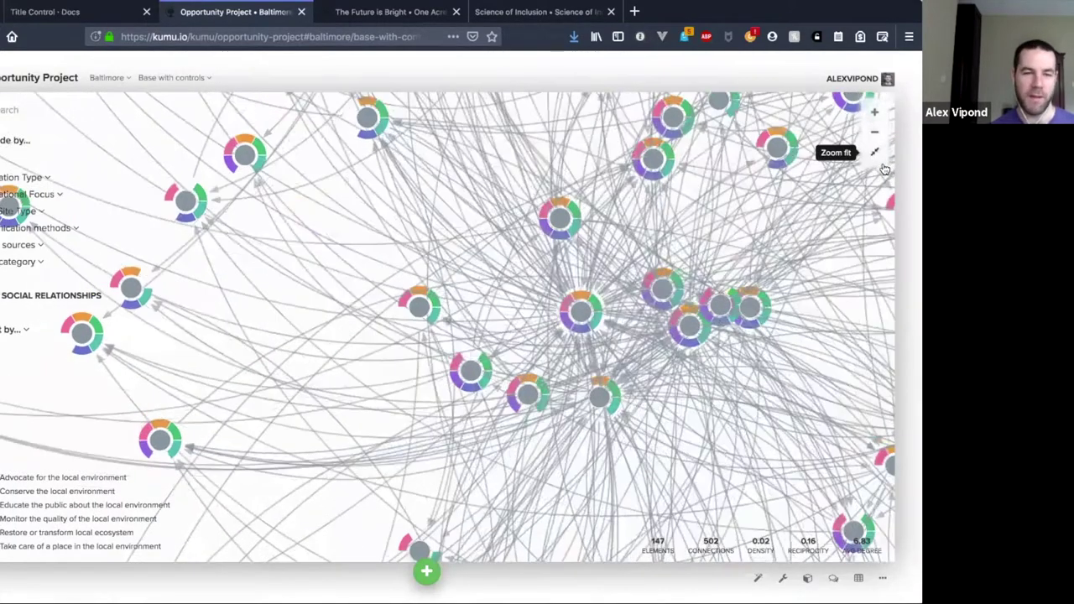
pyautogui.click(875, 152)
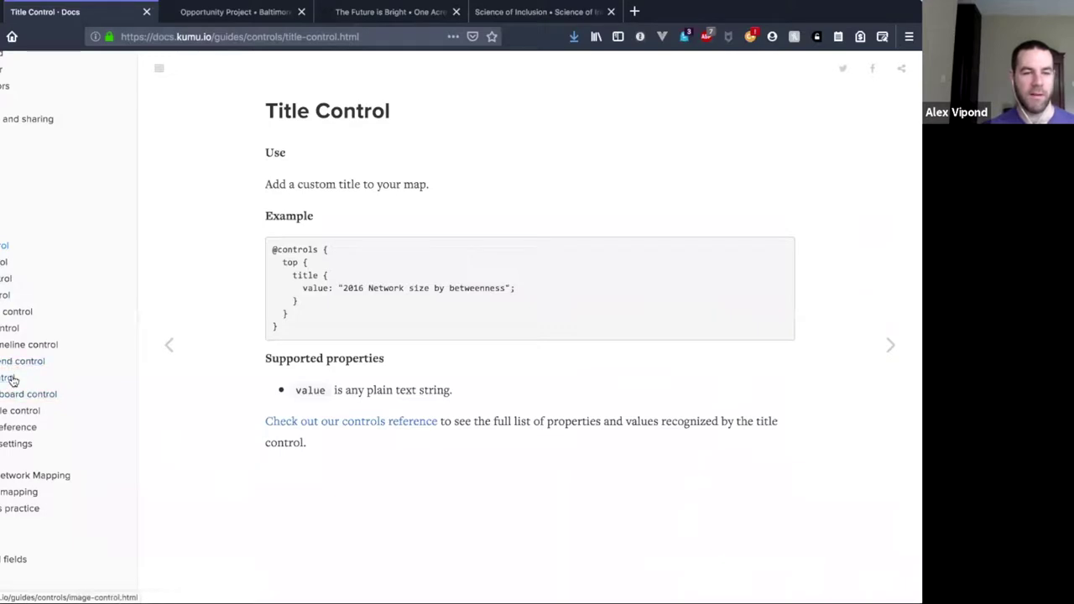
pyautogui.moveTo(272, 250); pyautogui.dragTo(302, 325)
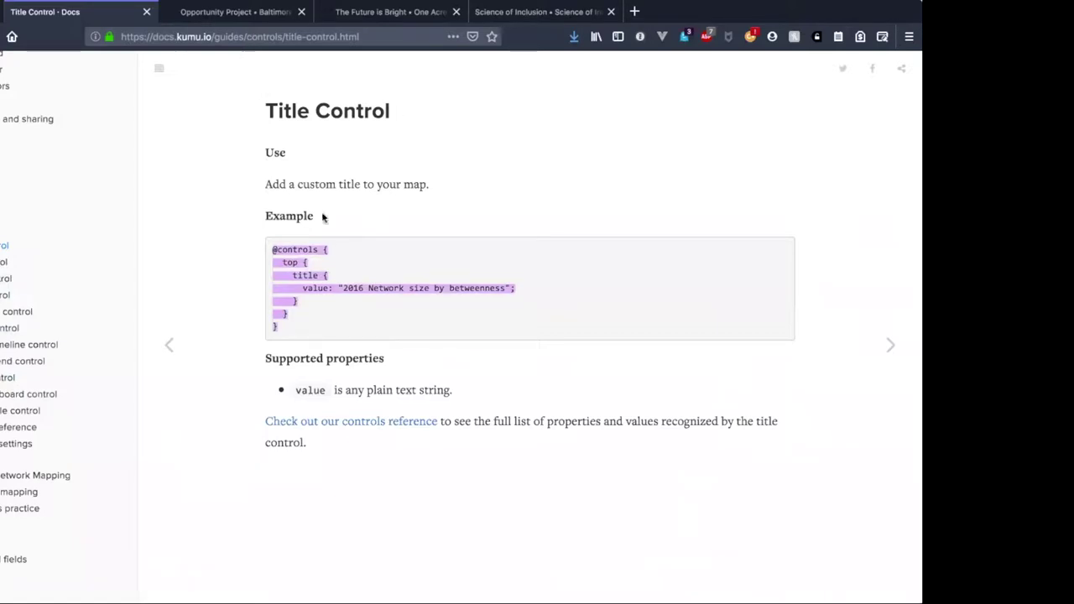
pyautogui.click(276, 247)
# - Start a new custom control from the view settings of the Opportunity Project map, and revert the changes to the view
pyautogui.hotkey('ctrl', 'Tab')
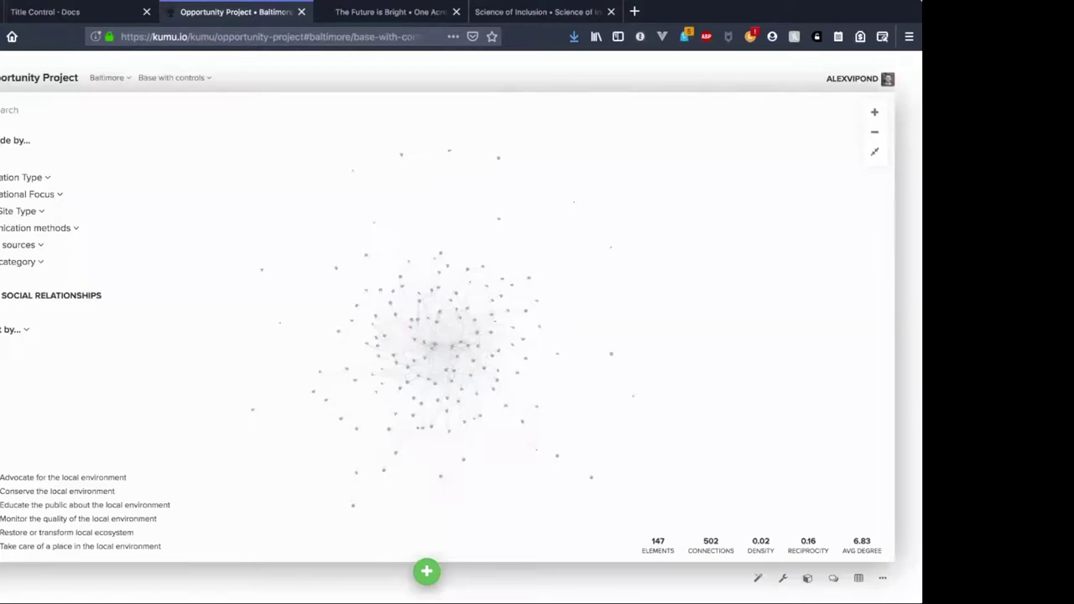
pyautogui.click(709, 249)
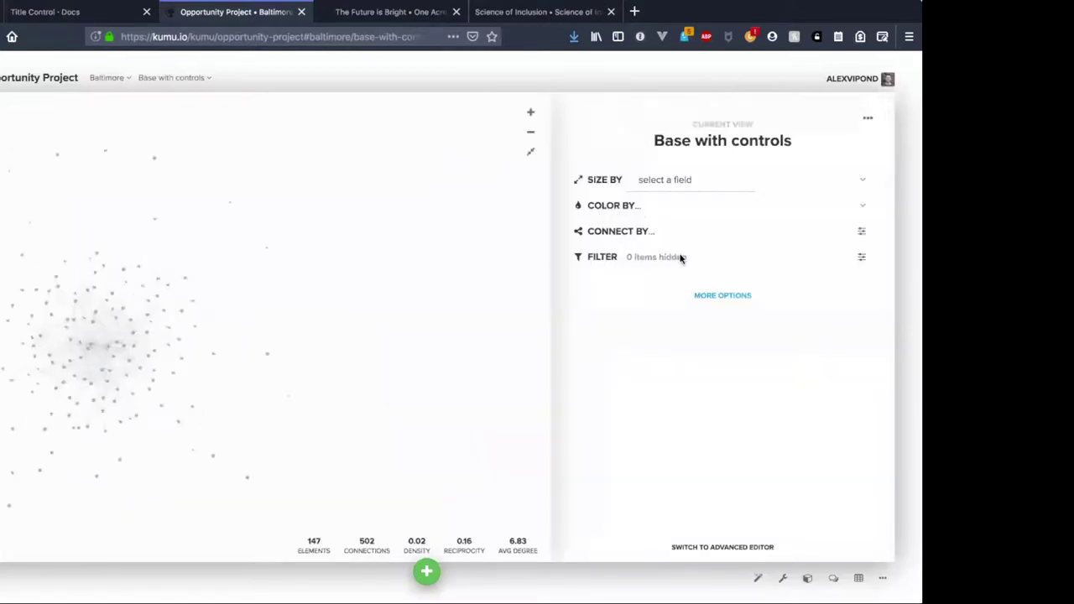
pyautogui.click(714, 298)
pyautogui.click(636, 475)
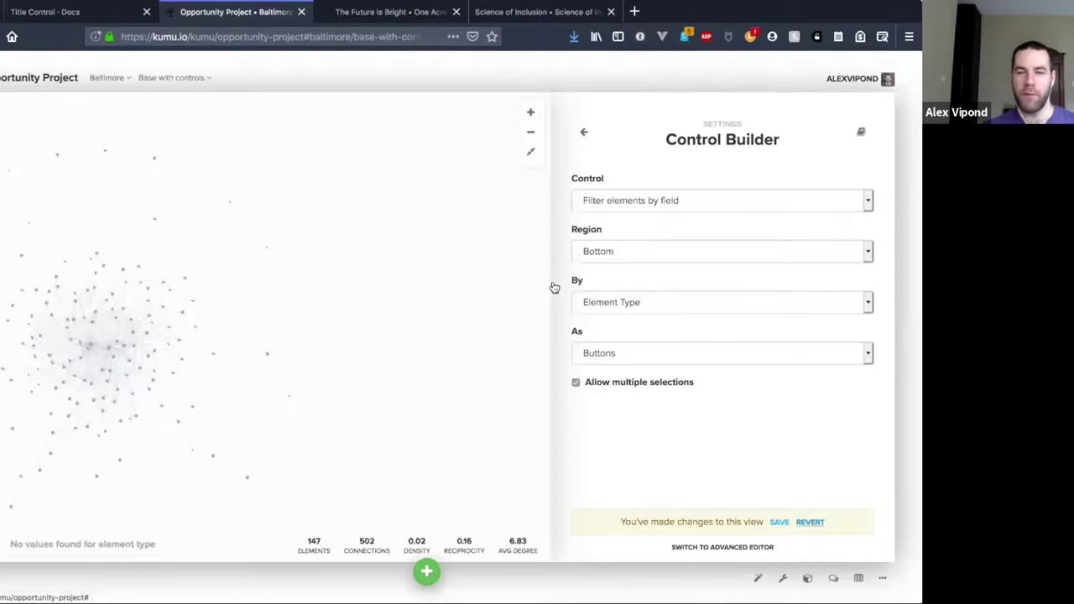
pyautogui.click(583, 130)
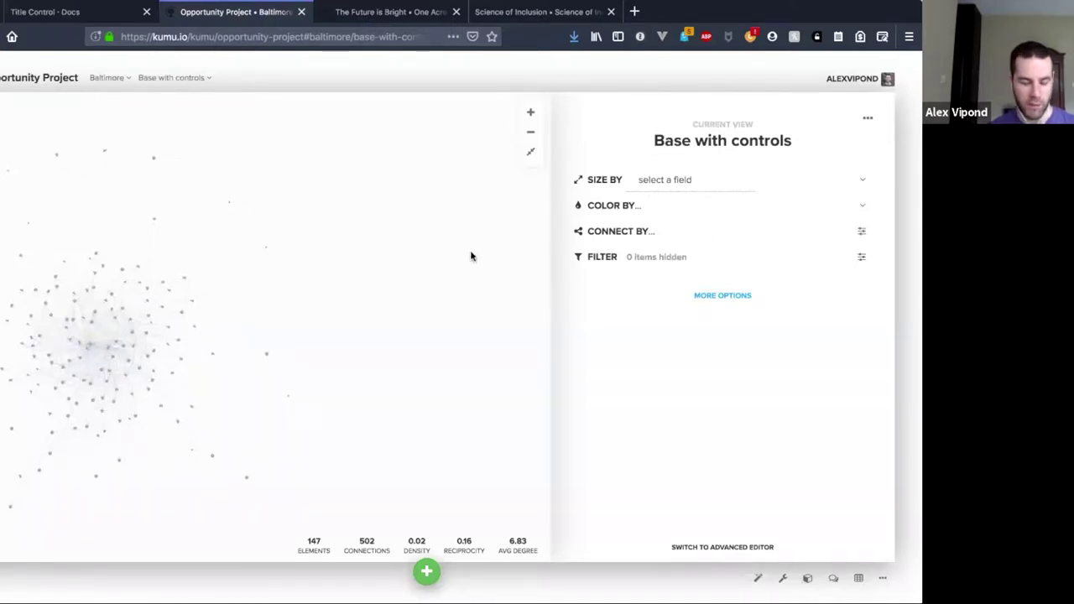
# - Switch the view settings to the Advanced Editor and back to the Basic Editor, and close the settings
pyautogui.click(545, 215)
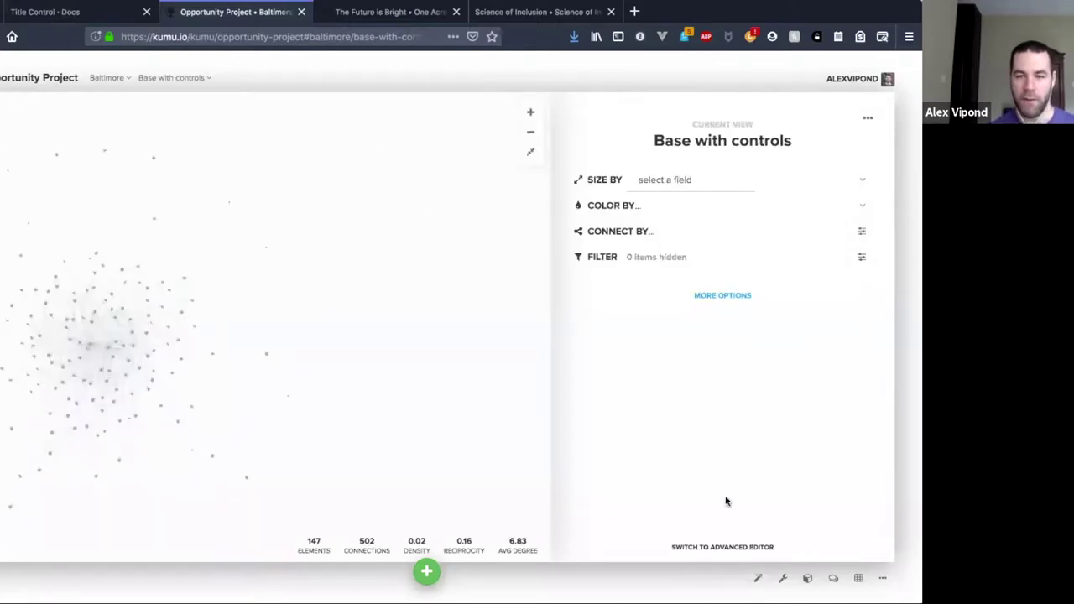
pyautogui.click(716, 547)
pyautogui.click(717, 544)
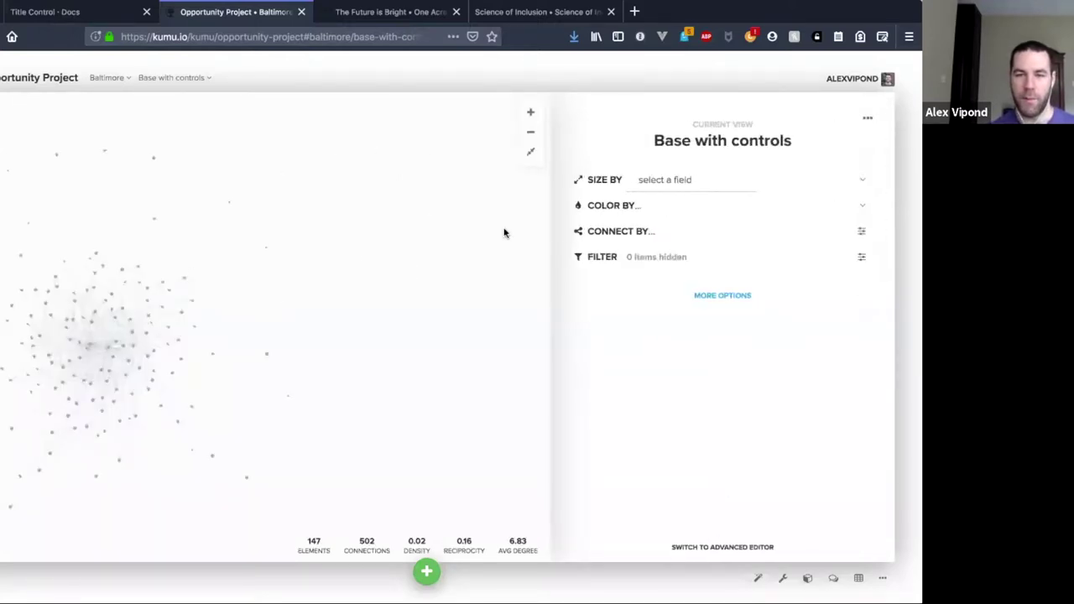
pyautogui.click(235, 97)
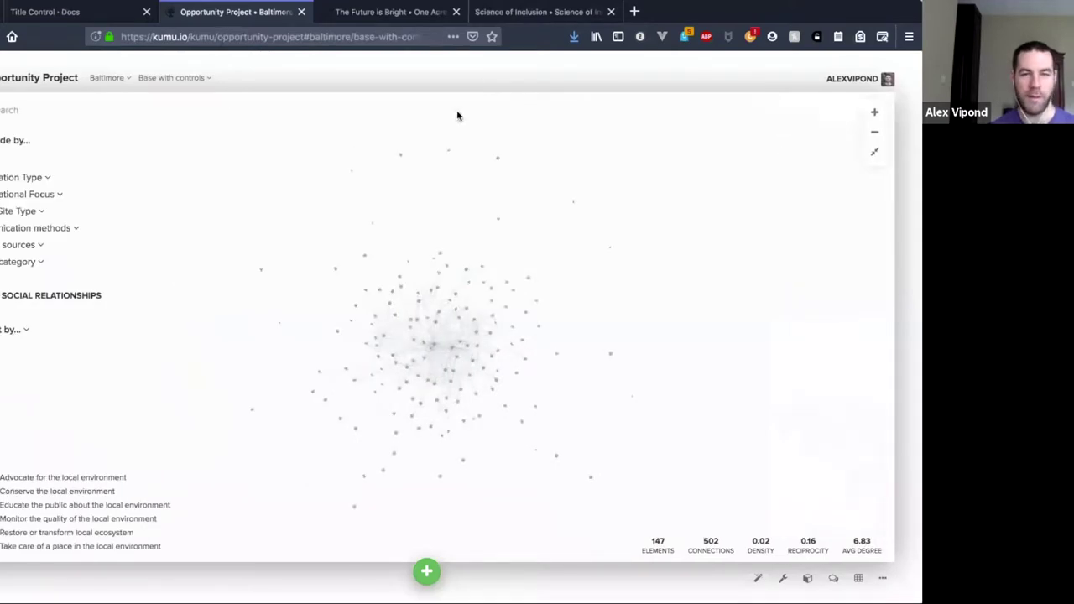
# - Compare the controls on the "The Future is Bright", "Science of Inclusion" and Opportunity Project maps
pyautogui.hotkey('ctrl', 'Tab')
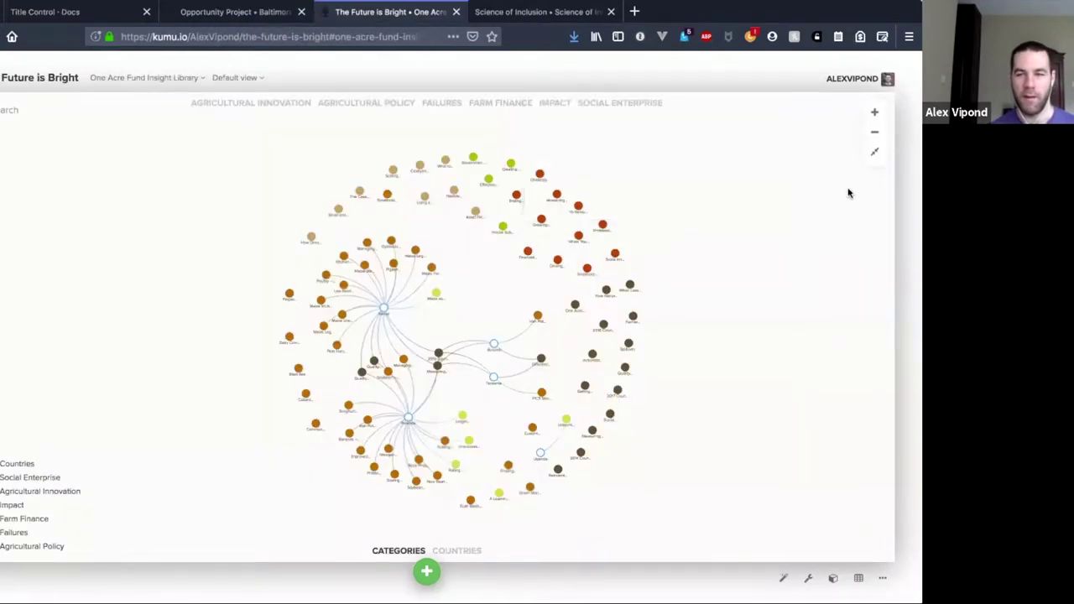
pyautogui.hotkey('ctrl', 'Tab')
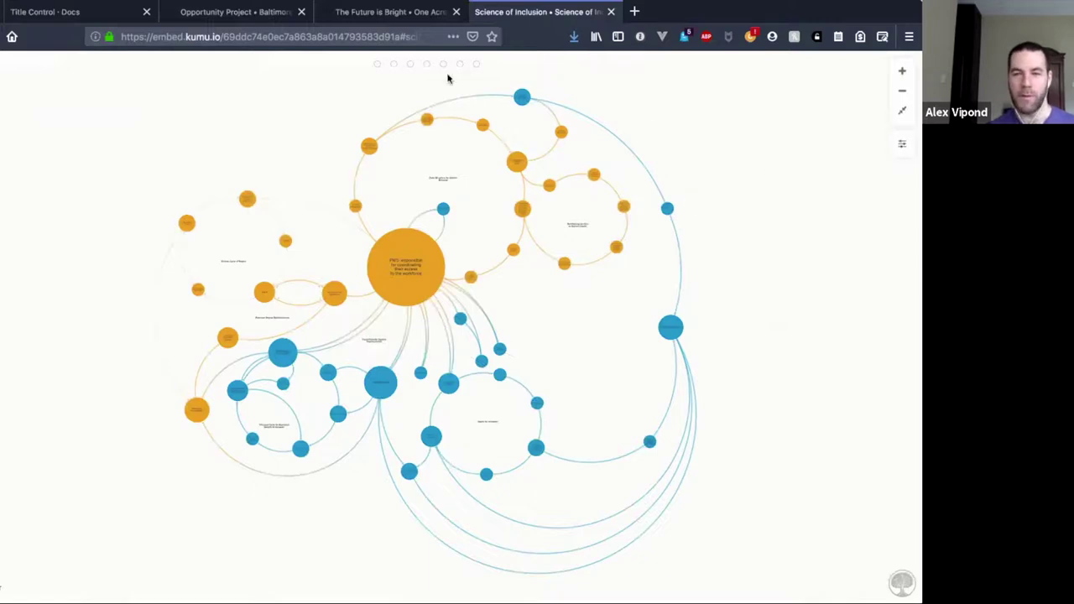
pyautogui.click(201, 18)
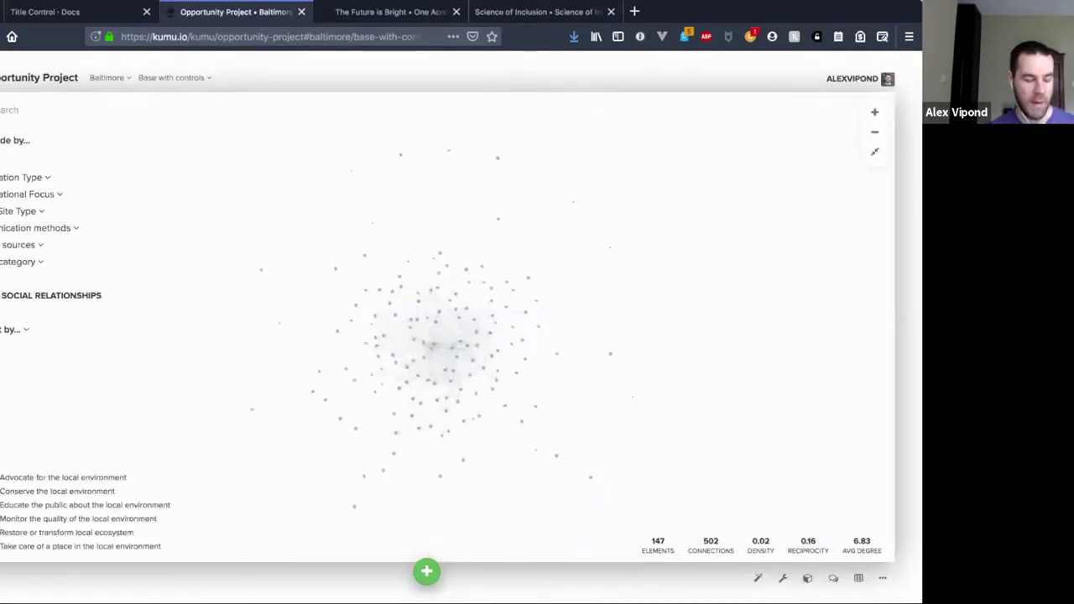
pyautogui.hotkey('ctrl', 'shift', 'Tab')
pyautogui.hotkey('ctrl', 'shift', 'Tab')
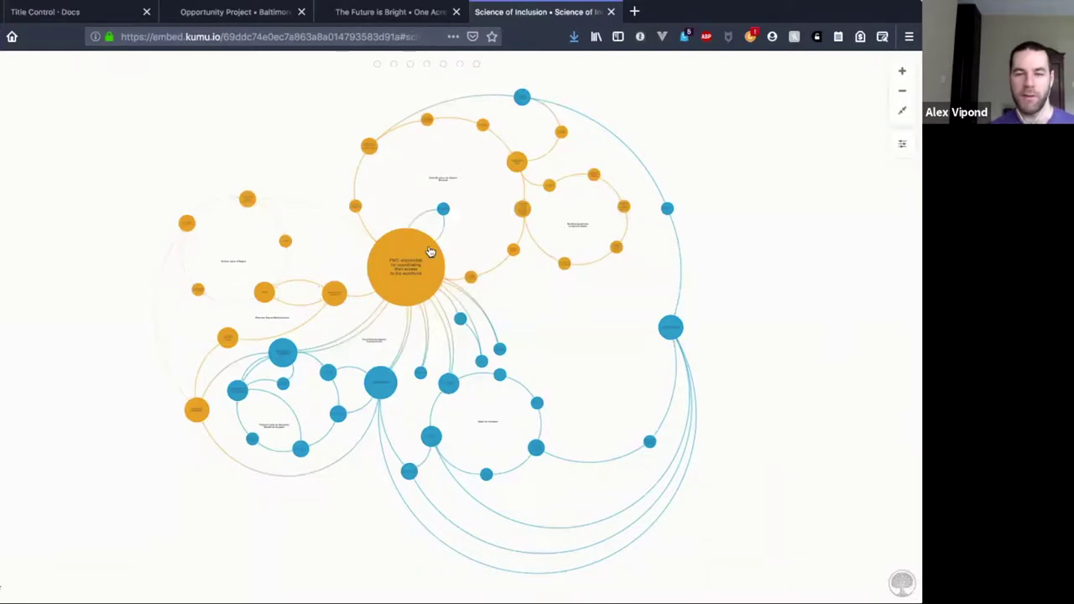
# - Inspect the view settings of the Science of Inclusion map, close them, and return to the Opportunity Project map
pyautogui.click(899, 147)
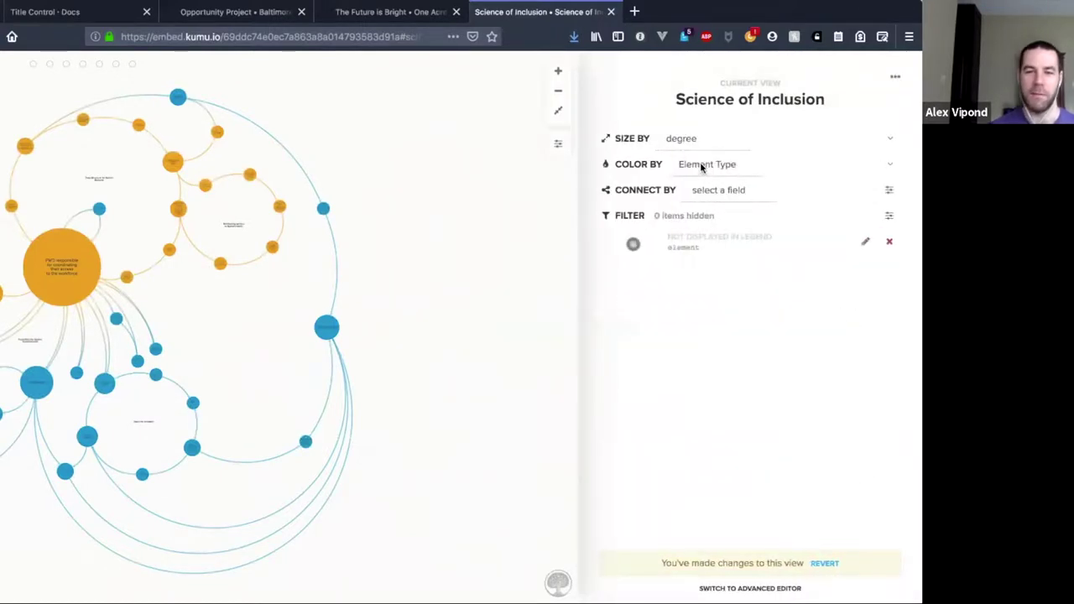
pyautogui.click(561, 153)
pyautogui.hotkey('ctrl', 'Tab')
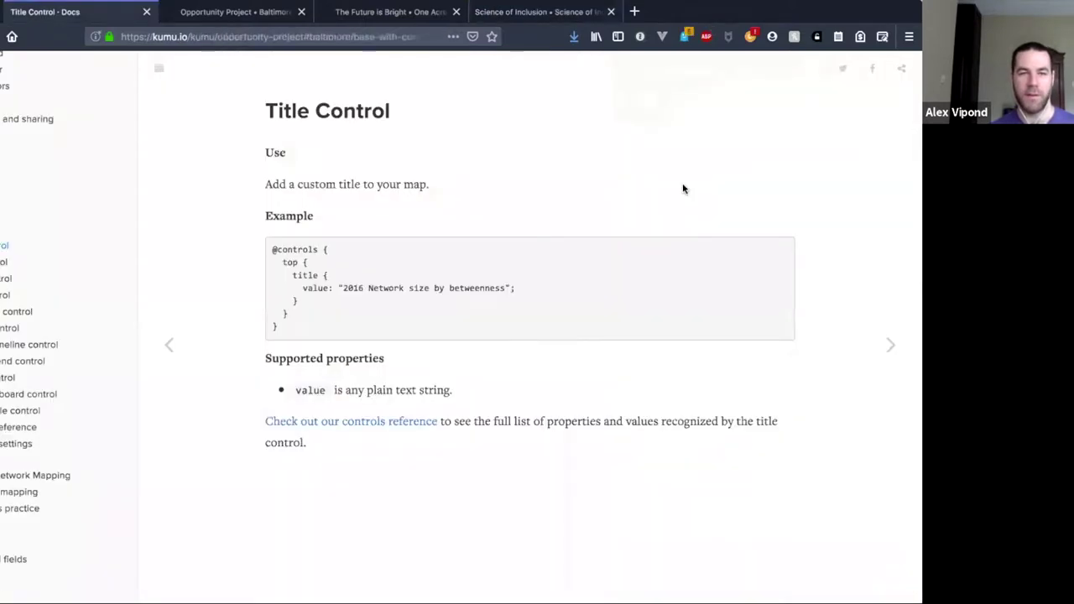
pyautogui.hotkey('ctrl', 'Tab')
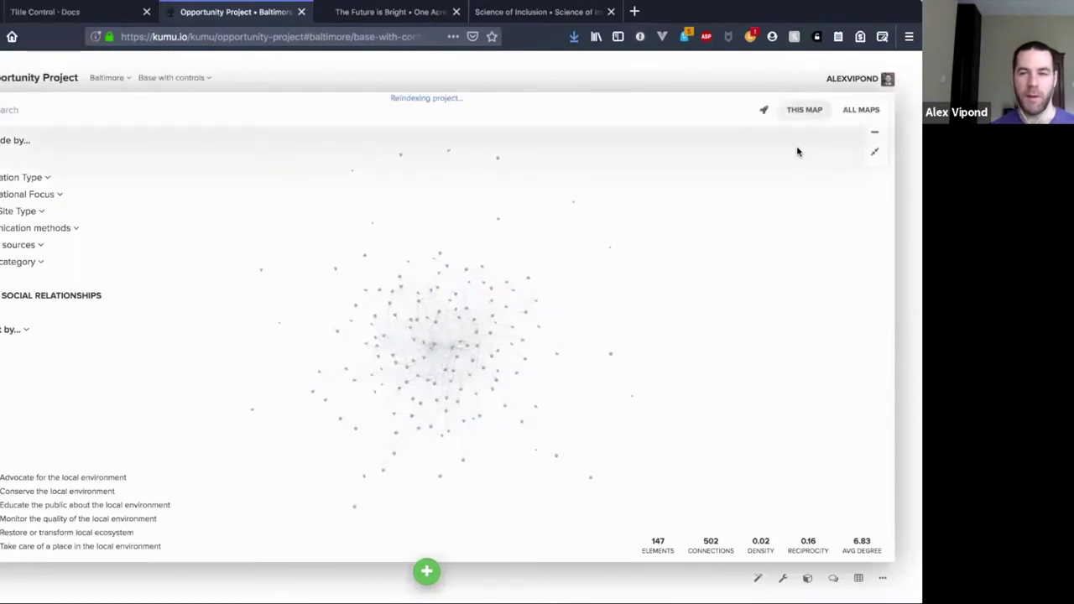
pyautogui.click(526, 312)
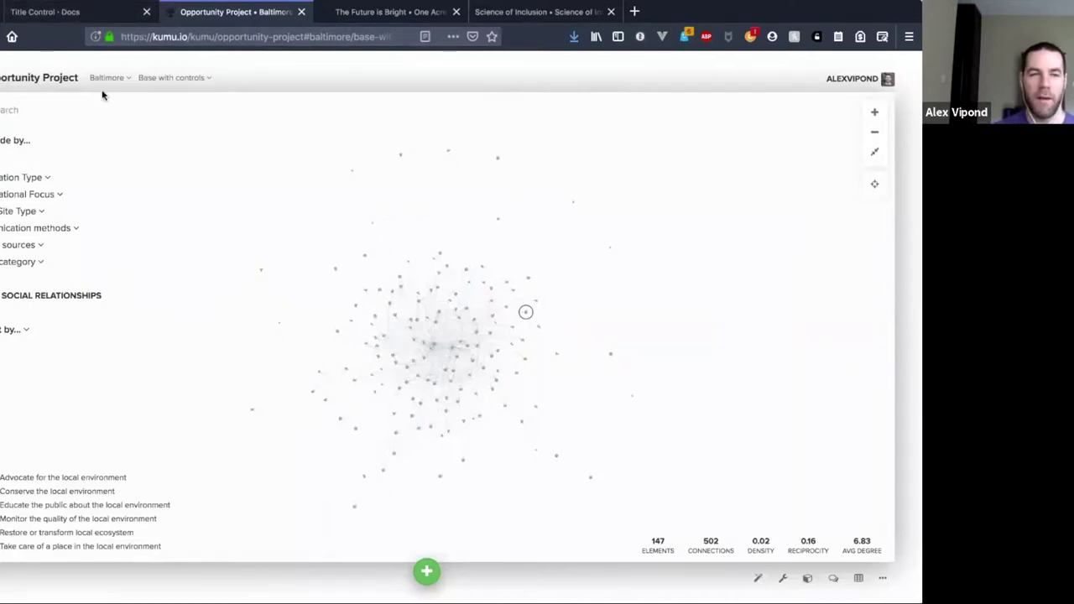
# - Return to the Controls page of the docs and read the section on adding controls through the Advanced Editor
pyautogui.hotkey('ctrl', 'pageup')
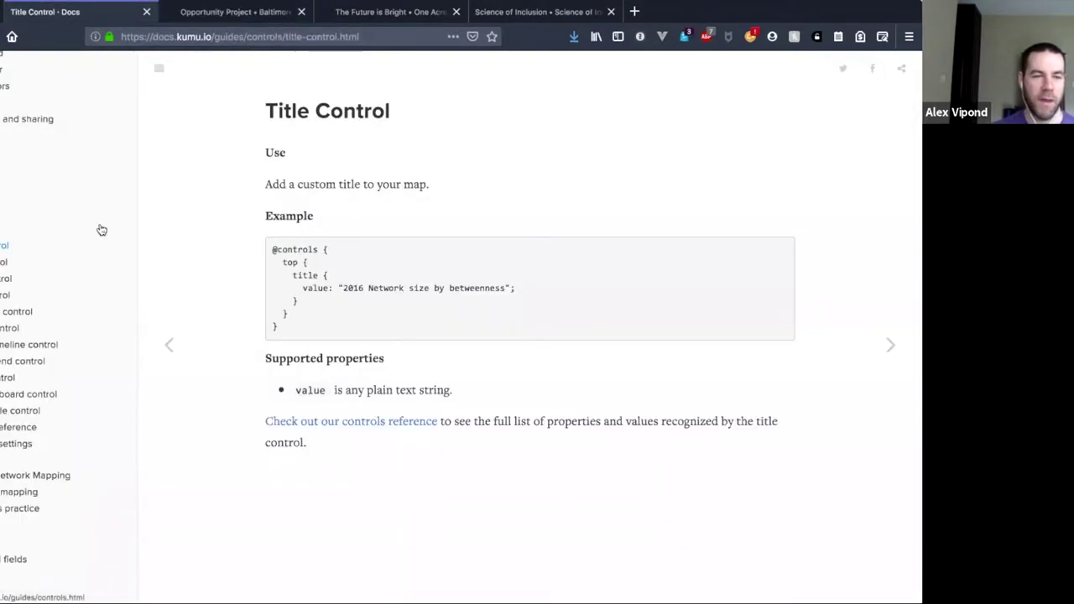
pyautogui.hotkey('alt', 'Left')
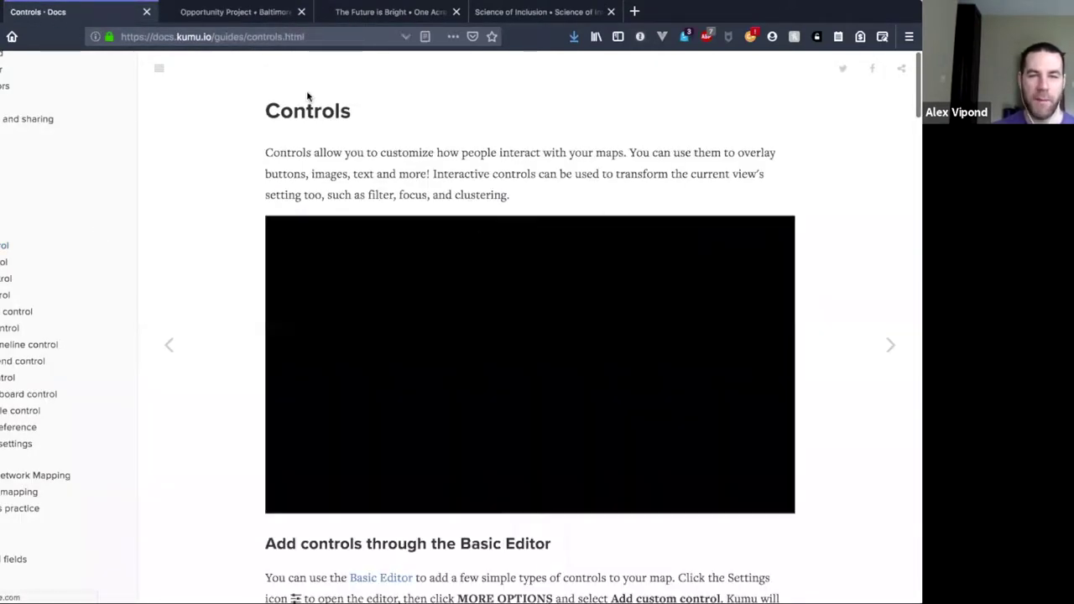
pyautogui.scroll(-15, 277, 134)
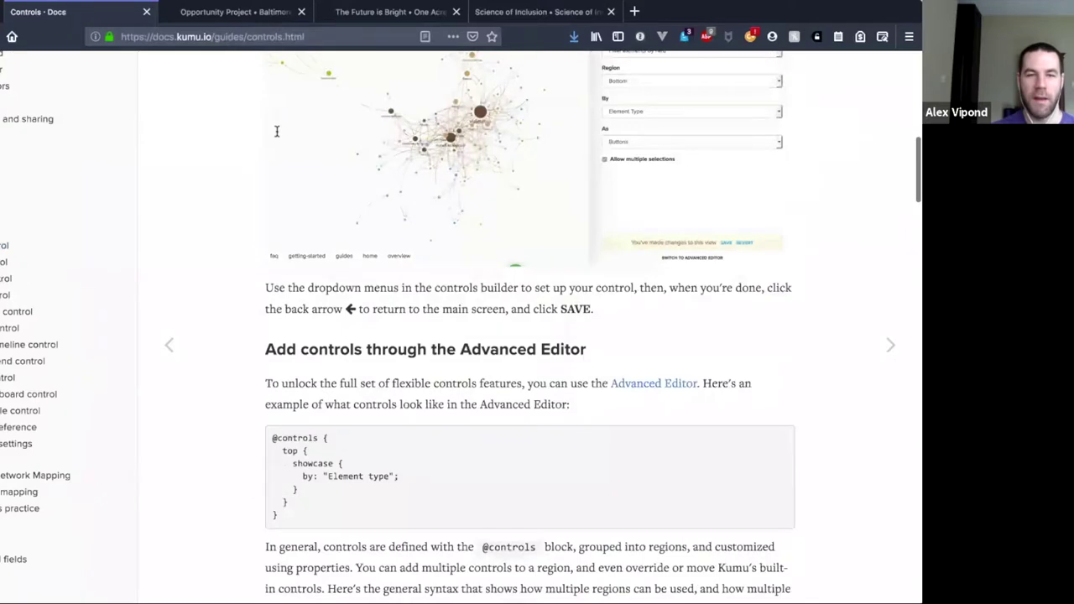
# - Read the Controls guide on down through properties, children and built-in controls to the reset: true example
pyautogui.scroll(-15, 277, 134)
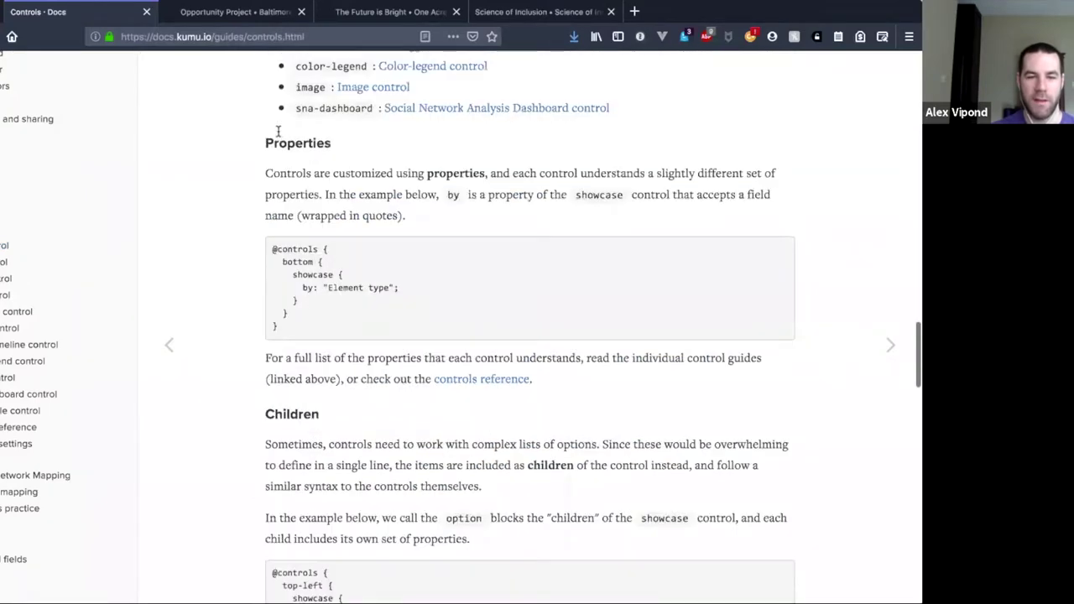
pyautogui.scroll(-5, 276, 132)
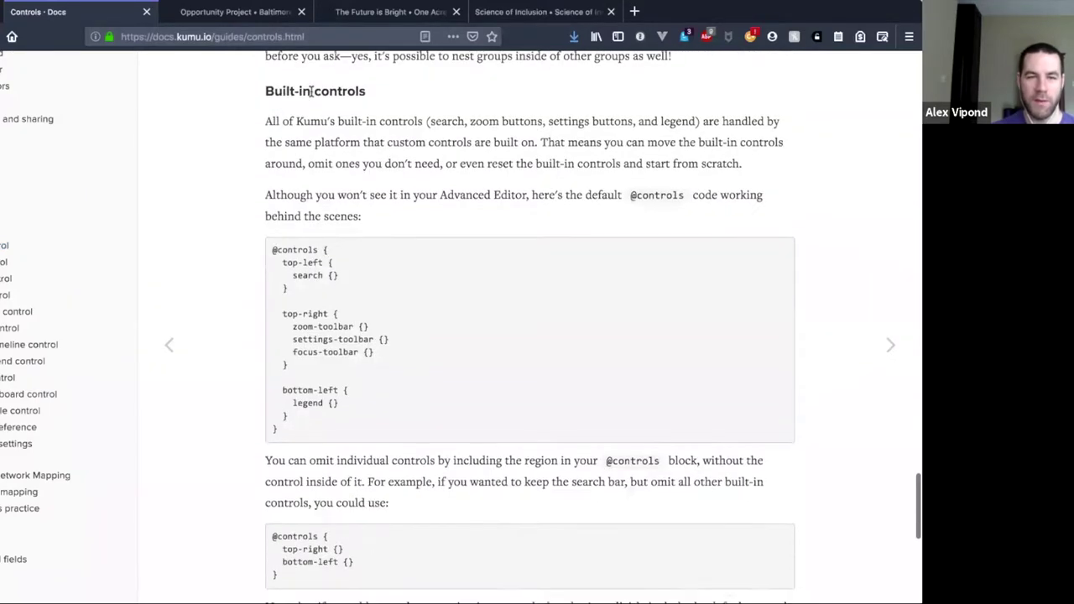
pyautogui.scroll(-1, 352, 172)
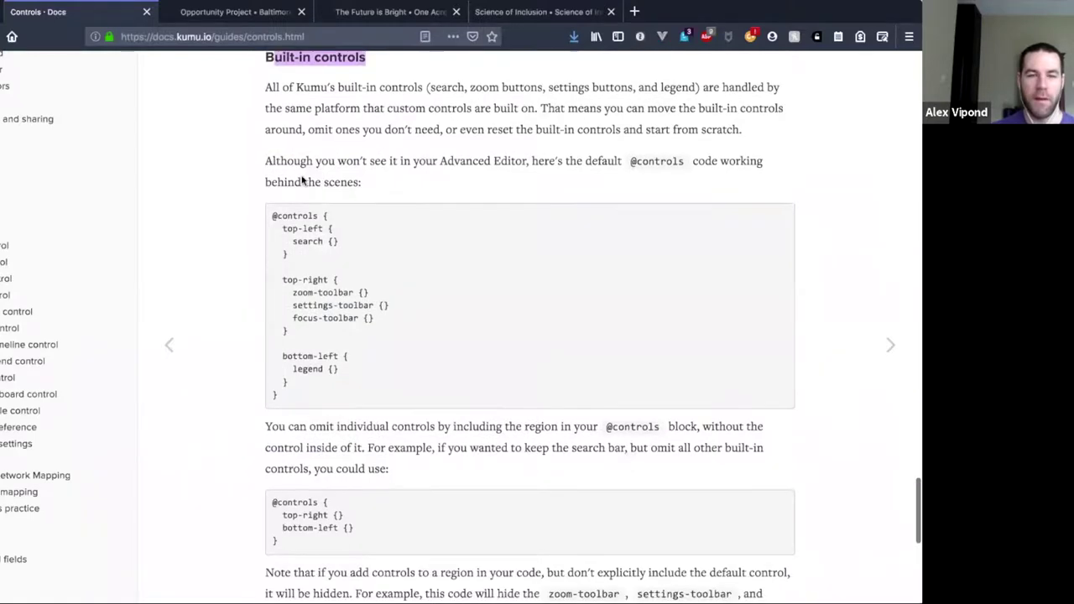
pyautogui.scroll(-1, 302, 179)
pyautogui.moveTo(272, 183); pyautogui.dragTo(322, 392)
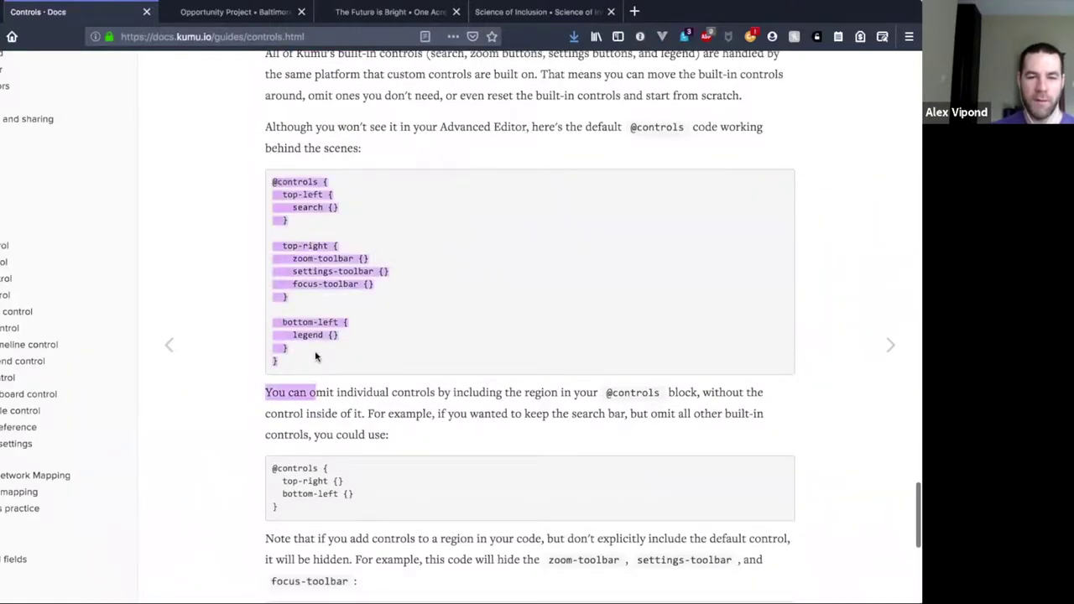
pyautogui.scroll(-5, 338, 235)
pyautogui.click(340, 252)
pyautogui.scroll(-2, 335, 258)
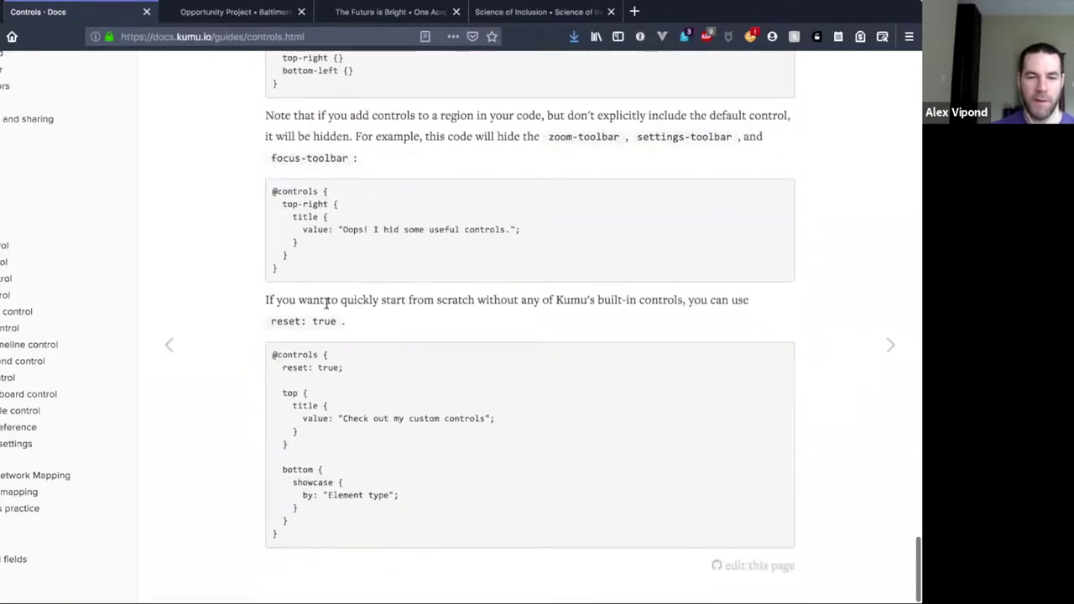
# - Search the docs for "hi" and open the "How do I hide the settings button?" article
pyautogui.scroll(5, 36, 252)
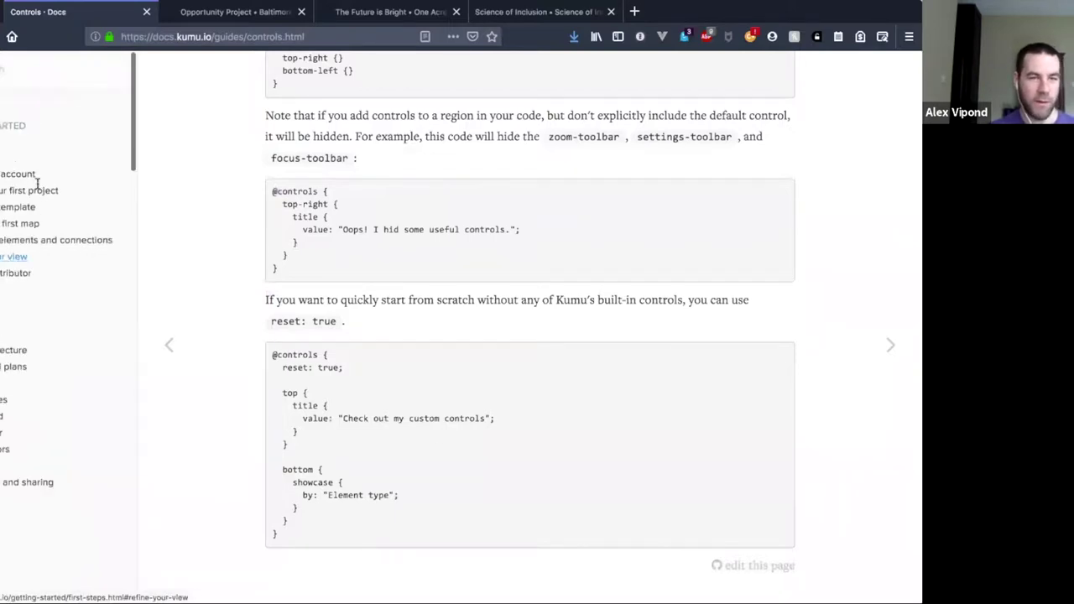
pyautogui.click(20, 65)
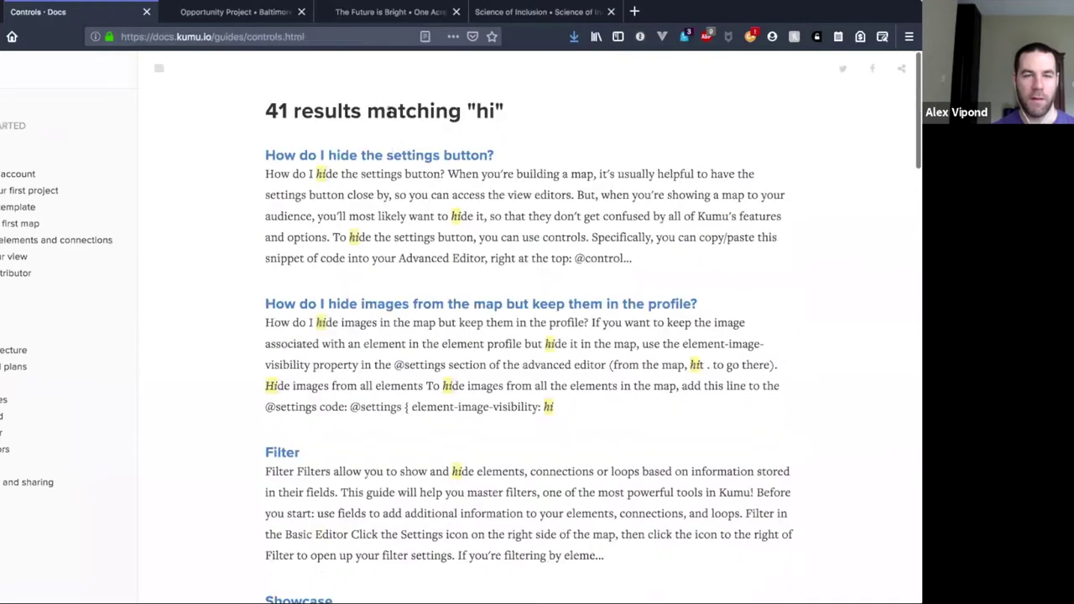
pyautogui.click(426, 154)
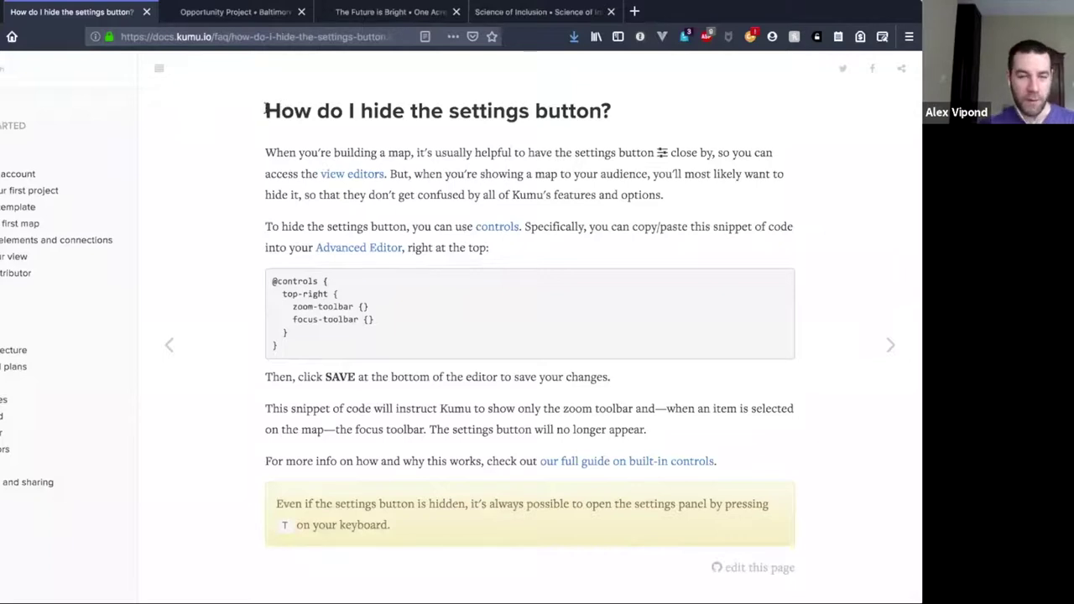
pyautogui.hotkey('ctrl', 'Tab')
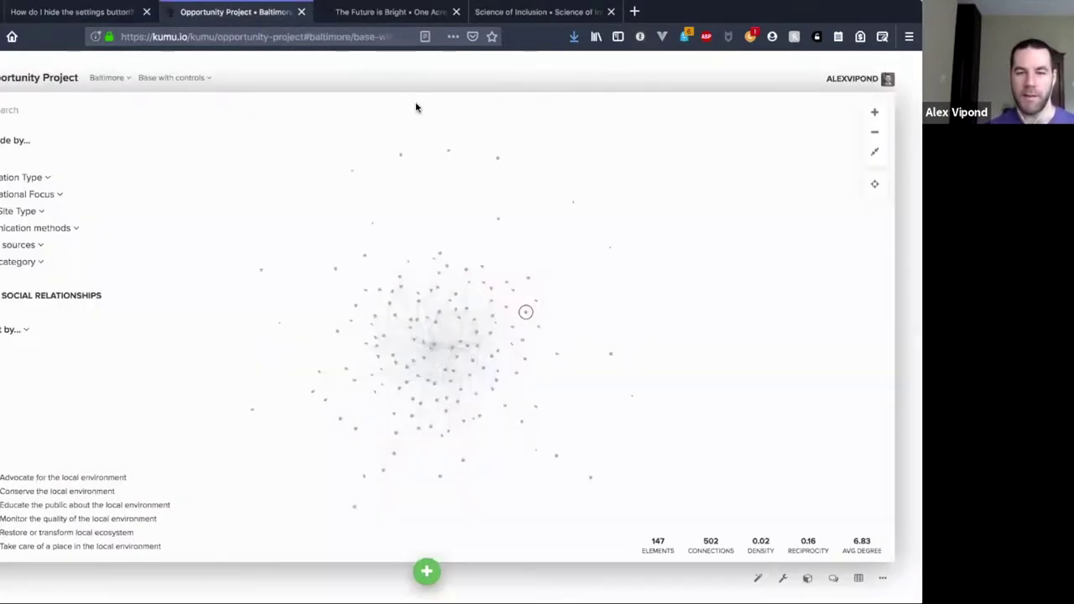
pyautogui.hotkey('ctrl', 'shift', 'Tab')
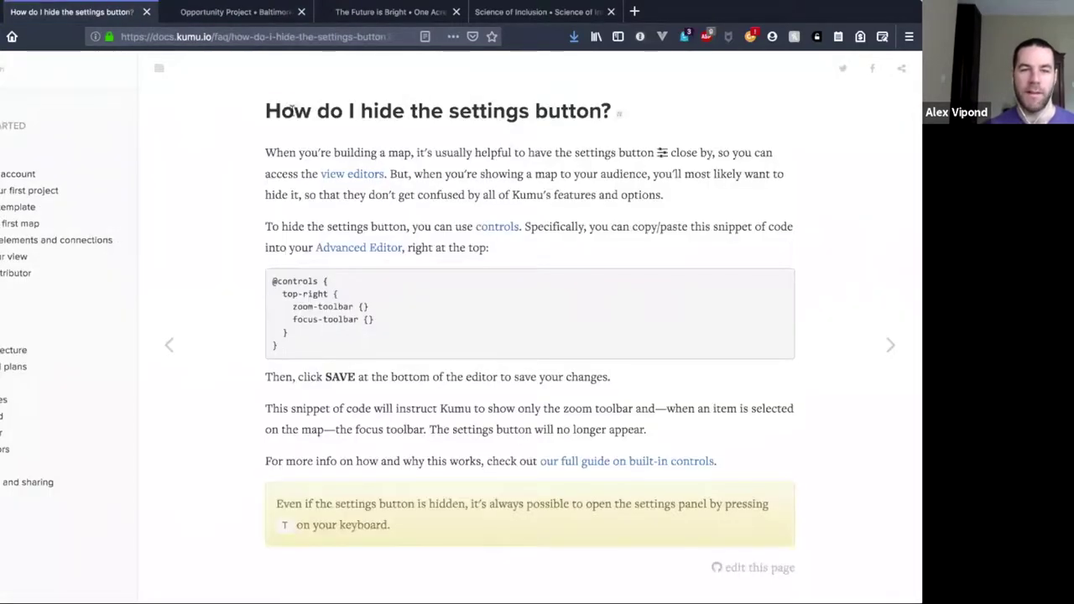
pyautogui.moveTo(286, 97); pyautogui.dragTo(637, 129)
pyautogui.scroll(-1, 549, 134)
pyautogui.click(527, 152)
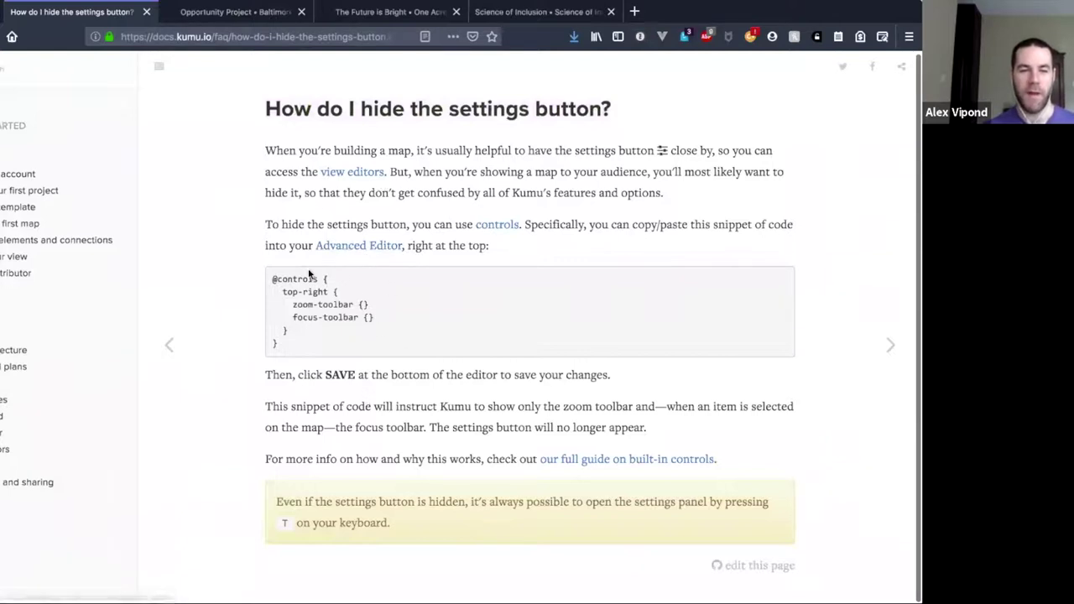
pyautogui.moveTo(273, 279); pyautogui.dragTo(296, 339)
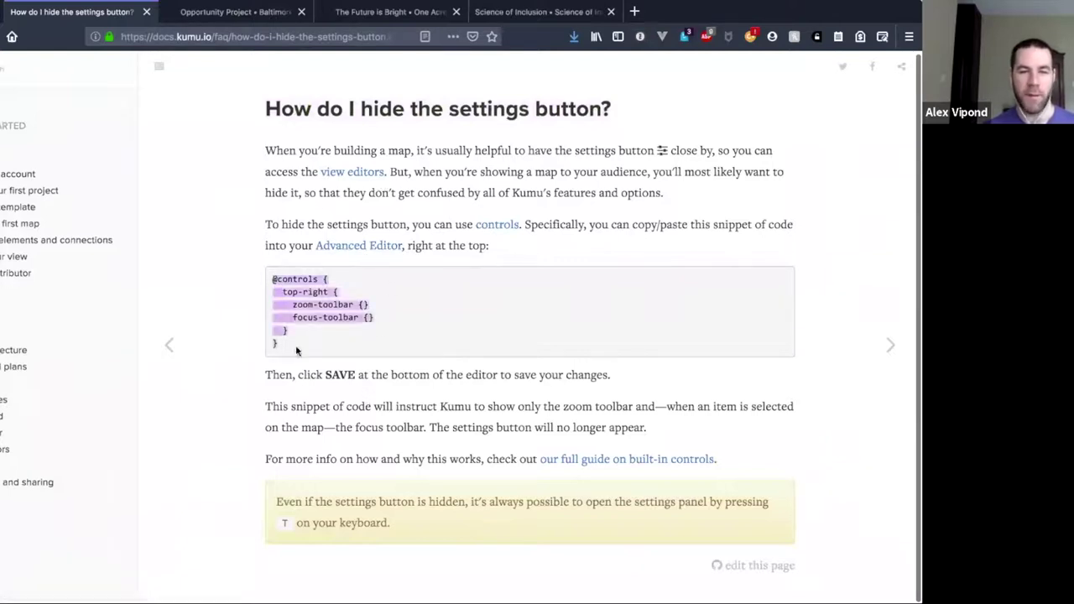
pyautogui.click(324, 338)
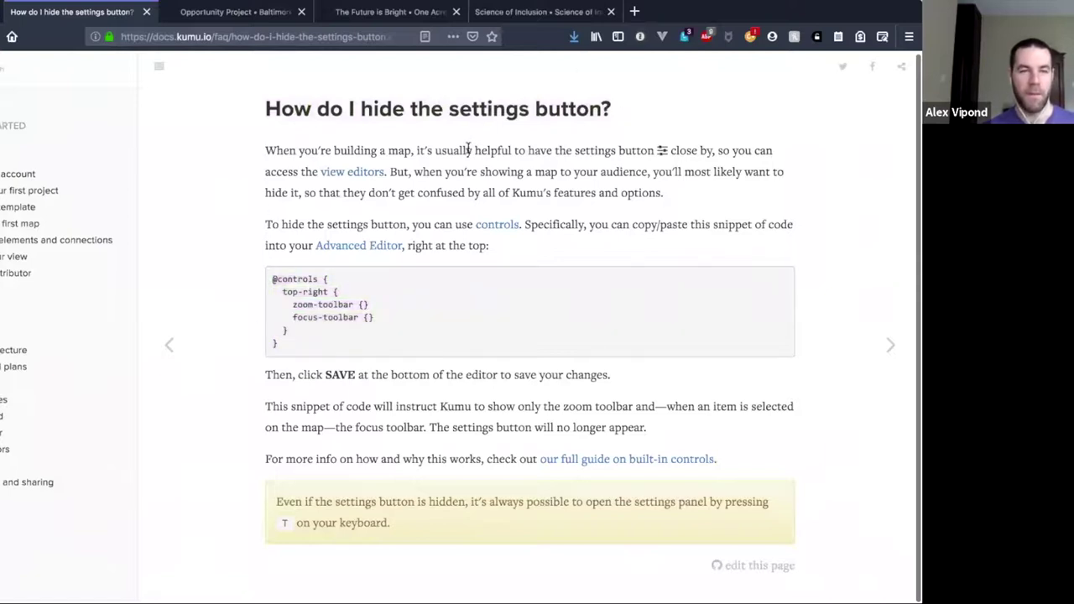
pyautogui.scroll(-8, 2, 304)
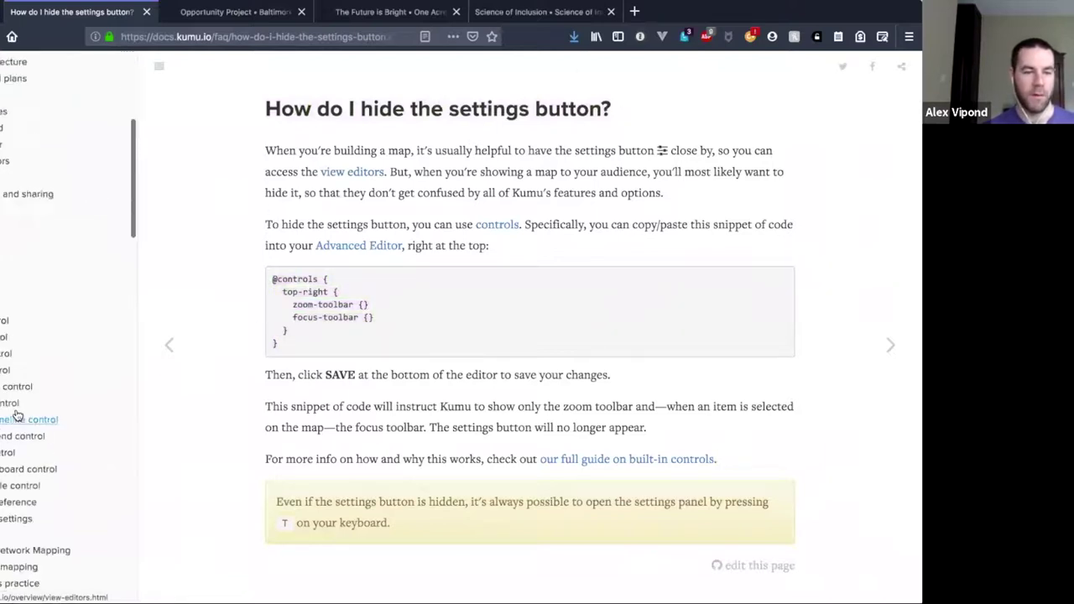
pyautogui.click(497, 224)
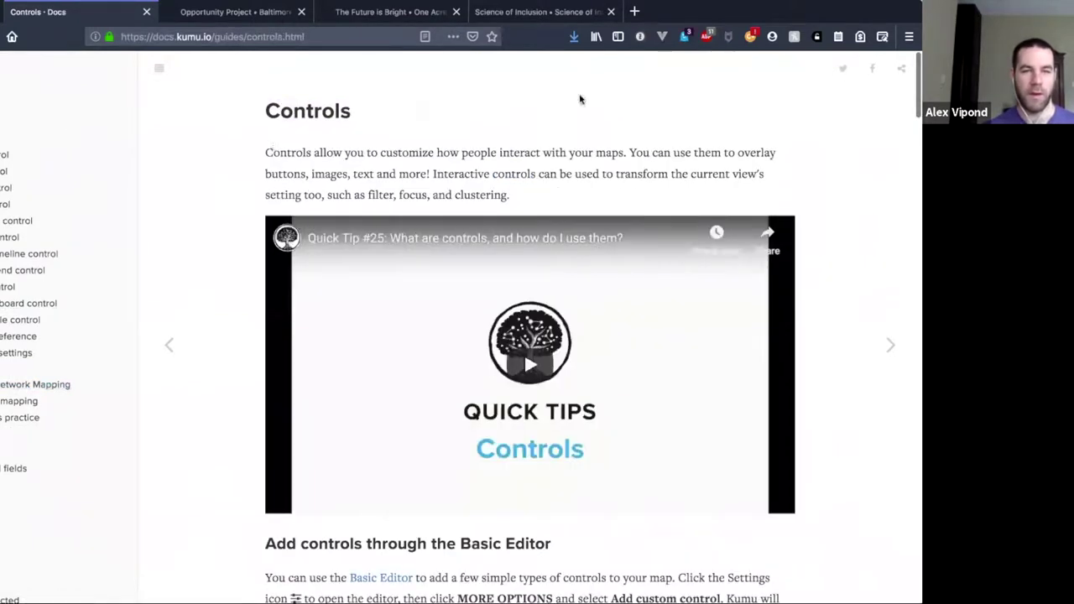
# - Go to the Opportunity Project map and open the Base with controls view's settings in the Advanced Editor
pyautogui.hotkey('ctrl', 'Tab')
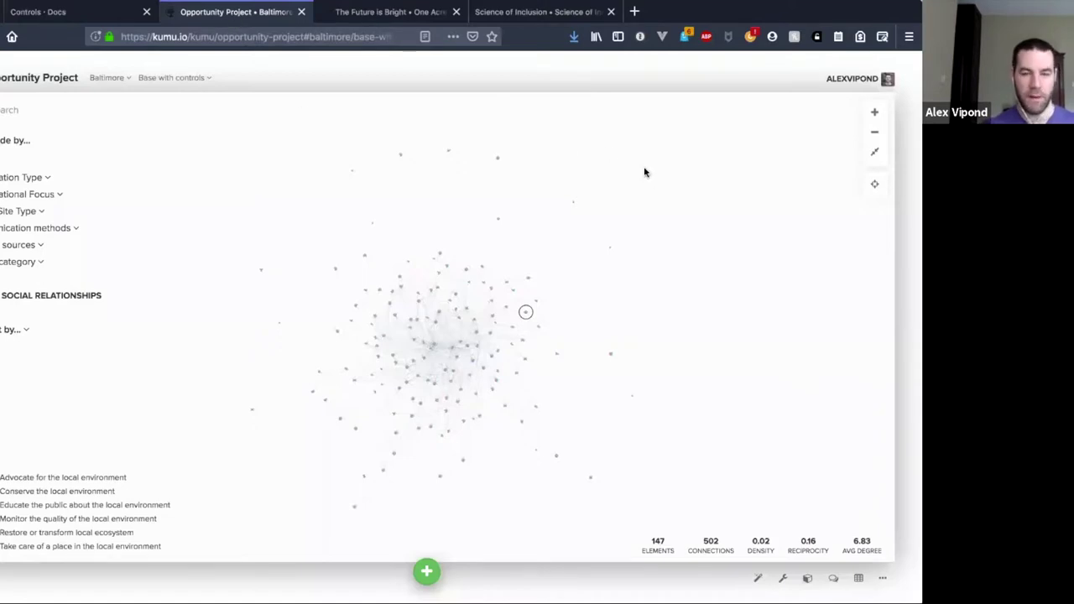
pyautogui.click(718, 230)
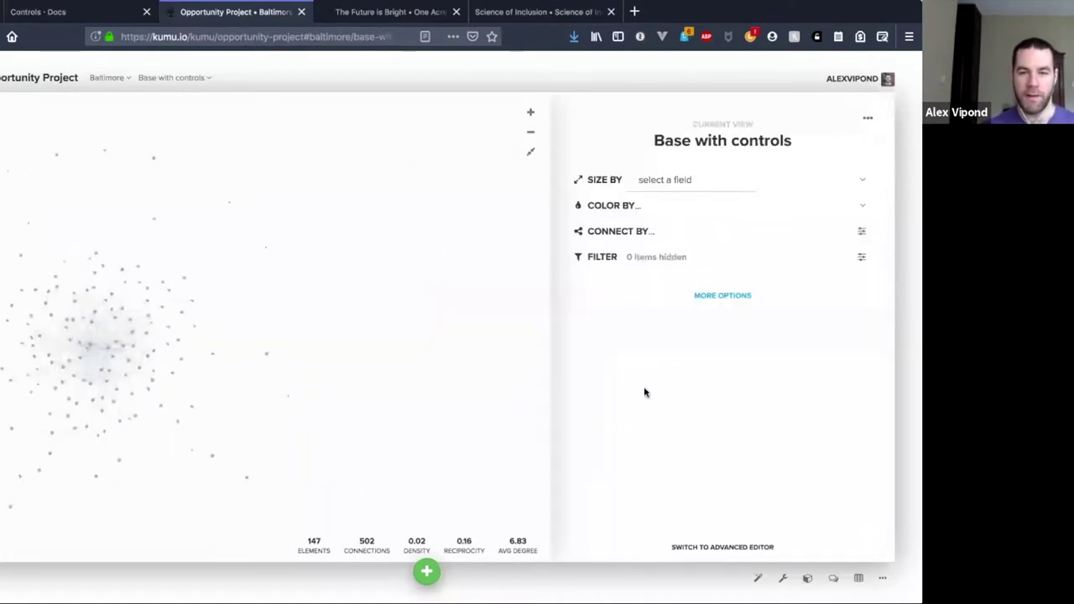
pyautogui.click(663, 545)
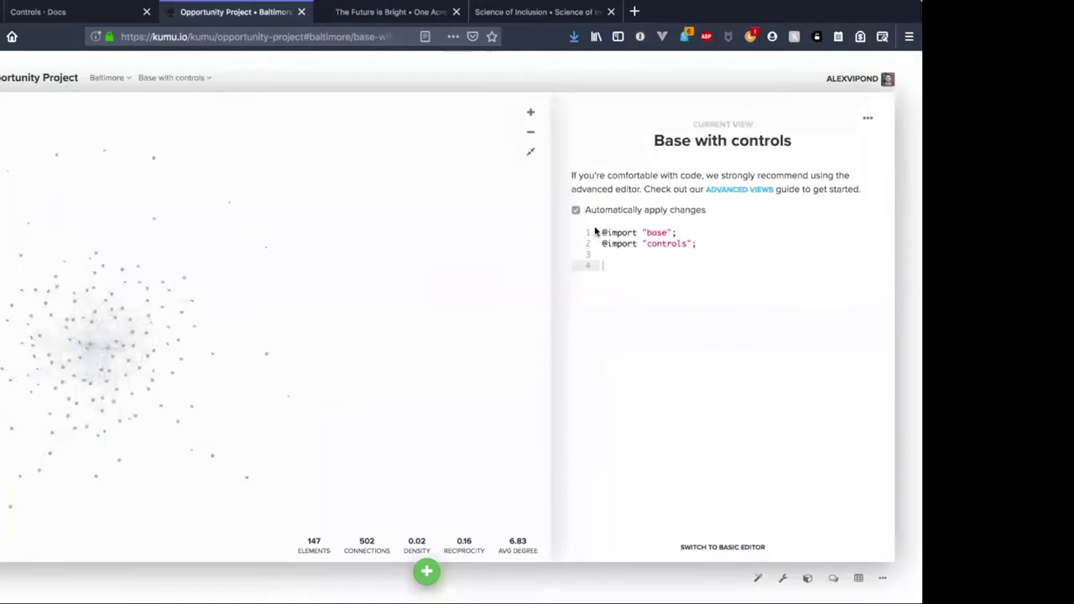
# - Examine the "base" and "controls" import lines in the Base with controls view code, and close the settings
pyautogui.moveTo(600, 233); pyautogui.dragTo(718, 251)
pyautogui.click(646, 267)
pyautogui.click(601, 232)
pyautogui.keyDown('shift'); pyautogui.click(727, 259); pyautogui.keyUp('shift')
pyautogui.click(660, 267)
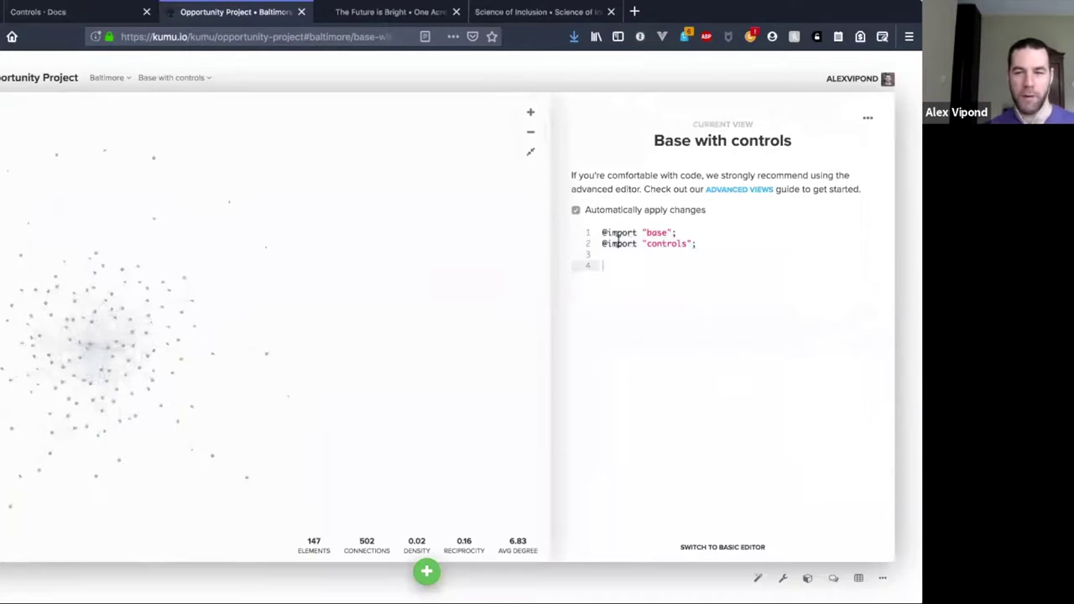
pyautogui.moveTo(602, 241); pyautogui.dragTo(710, 242)
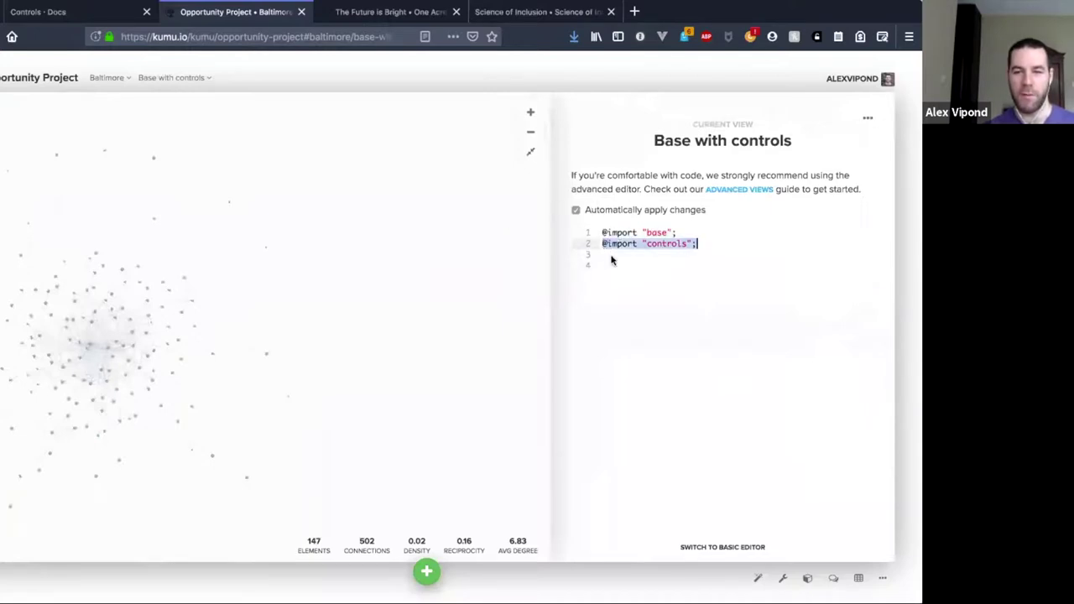
pyautogui.click(645, 244)
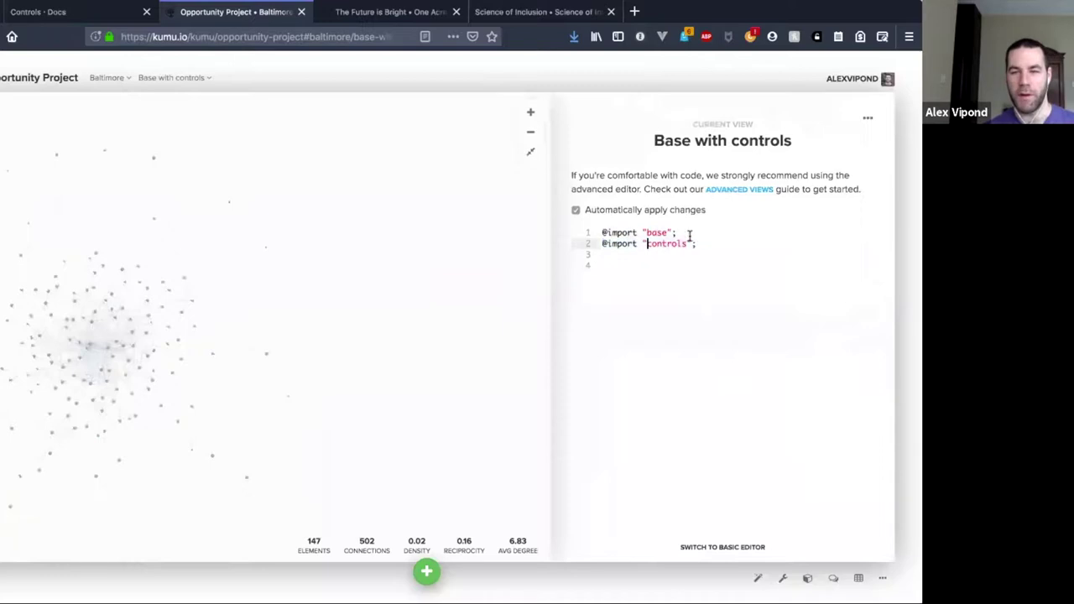
pyautogui.click(544, 247)
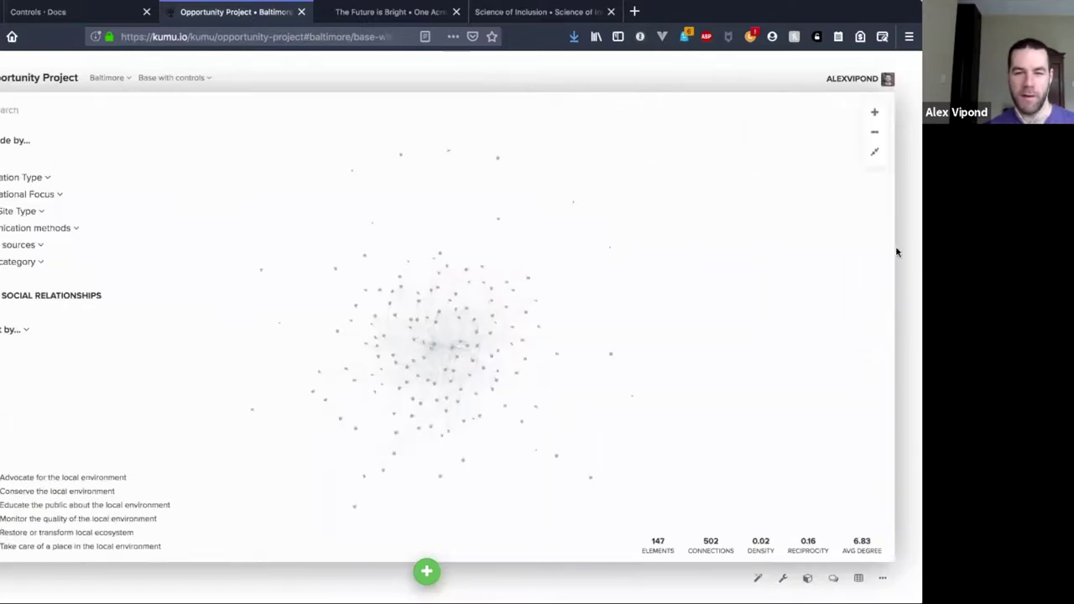
pyautogui.click(200, 77)
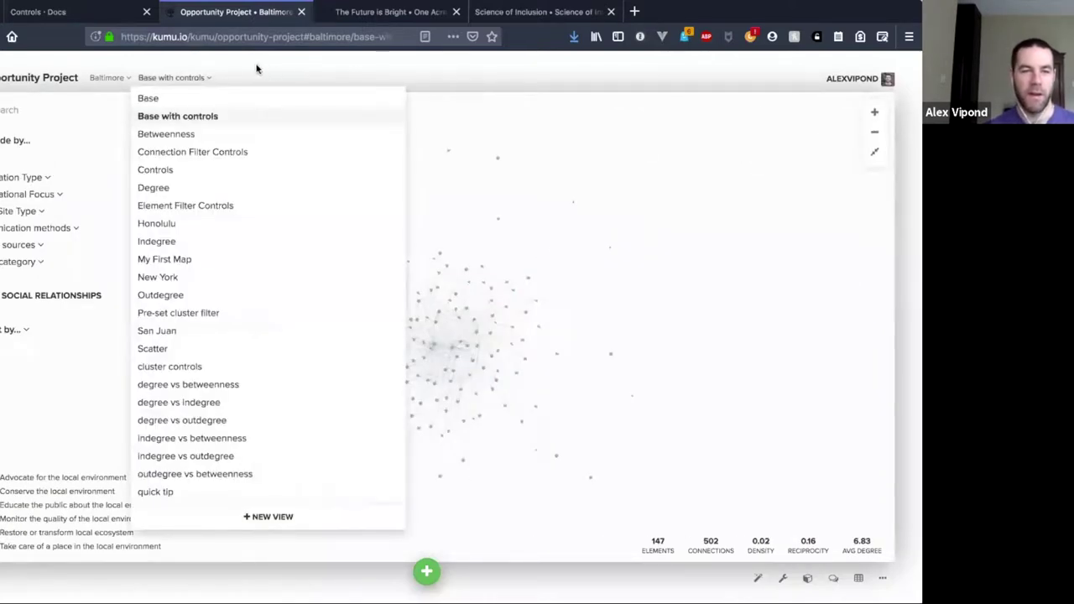
pyautogui.click(170, 168)
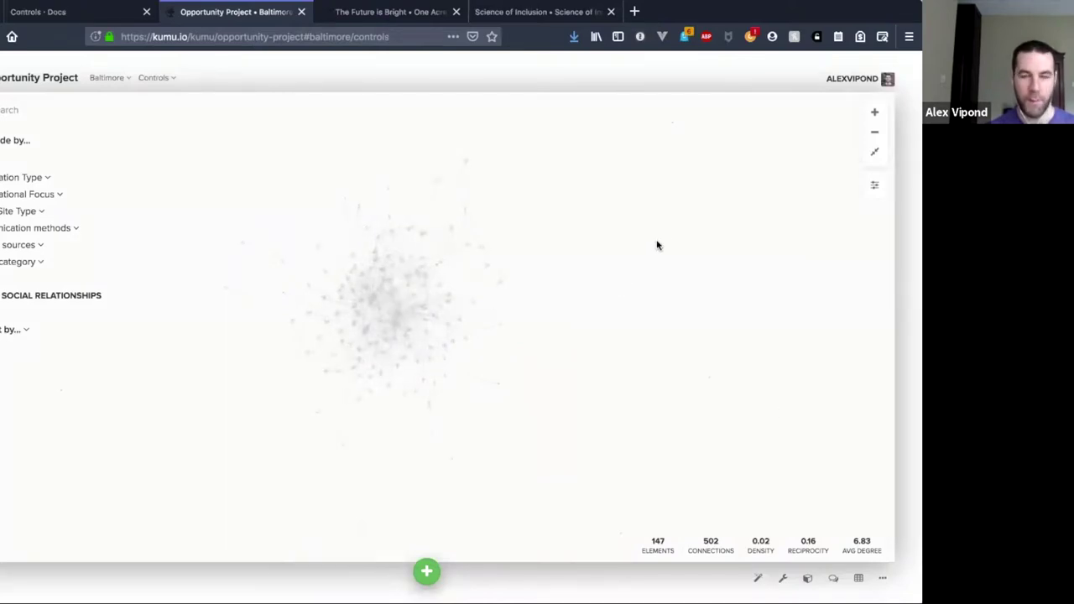
pyautogui.scroll(-5, 655, 260)
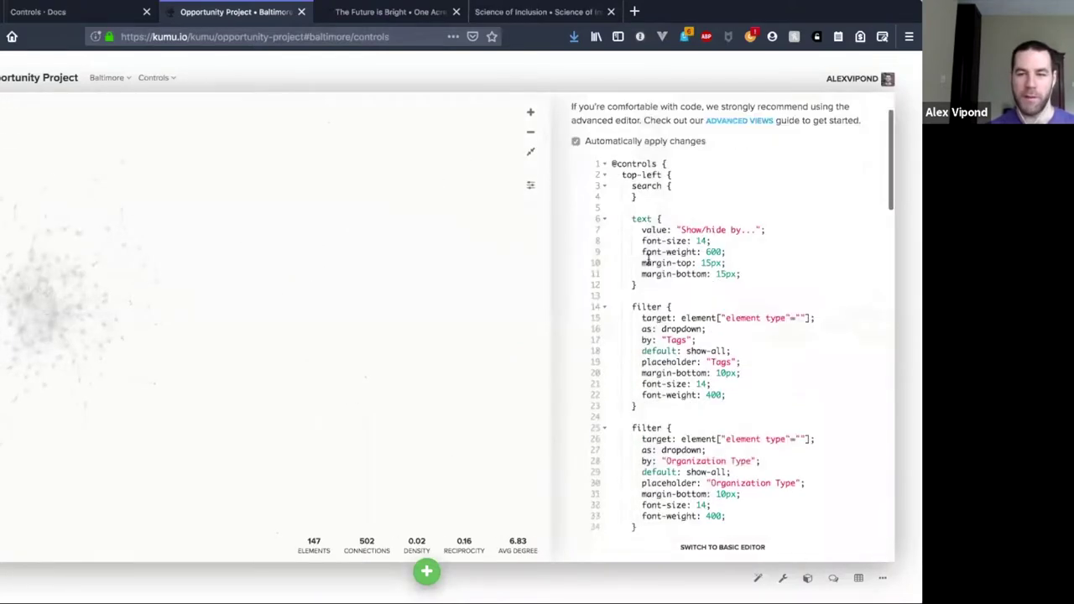
pyautogui.scroll(-20, 648, 260)
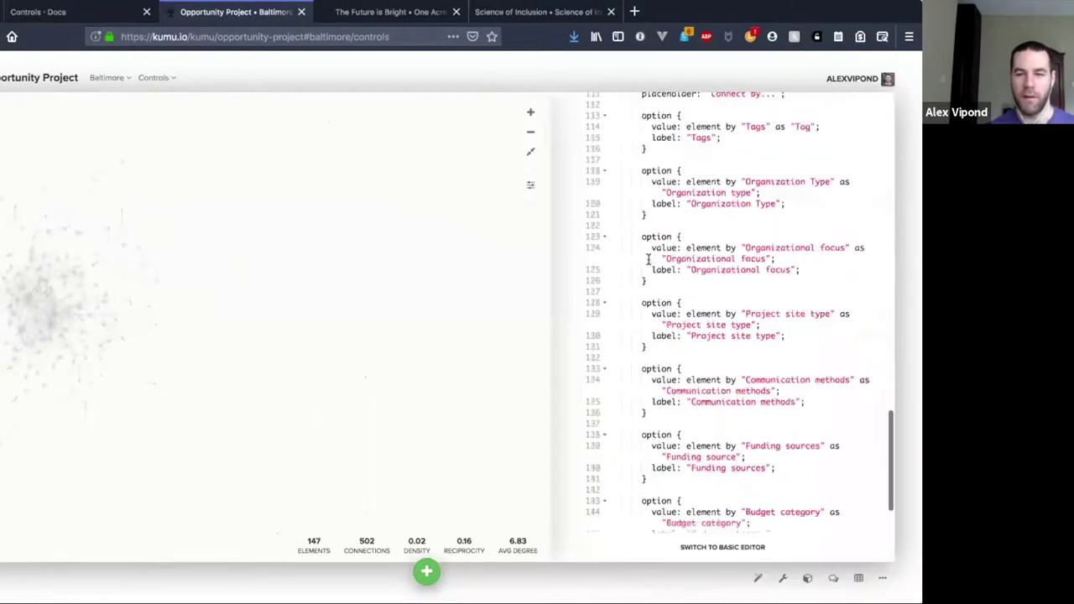
pyautogui.scroll(-2, 648, 260)
pyautogui.click(614, 451)
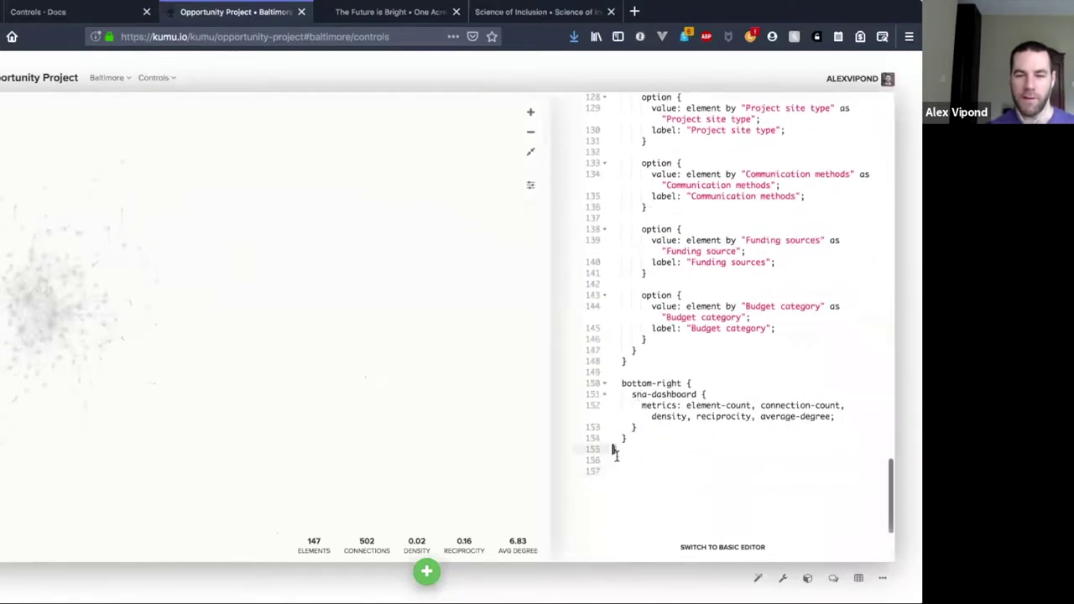
pyautogui.scroll(20, 621, 377)
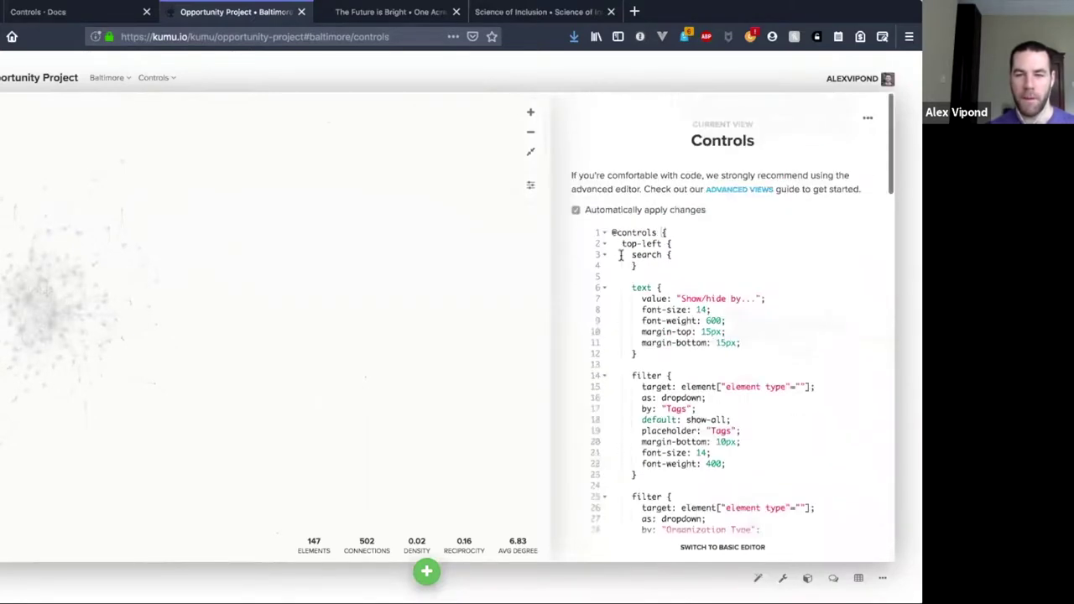
pyautogui.moveTo(613, 233); pyautogui.dragTo(677, 232)
pyautogui.click(671, 232)
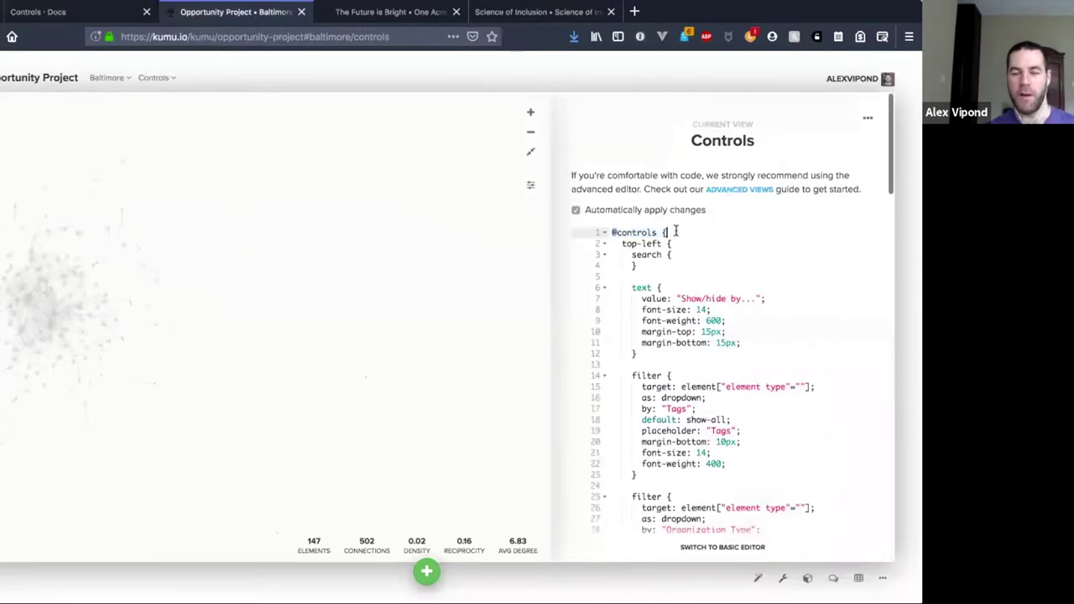
pyautogui.moveTo(611, 233); pyautogui.dragTo(662, 232)
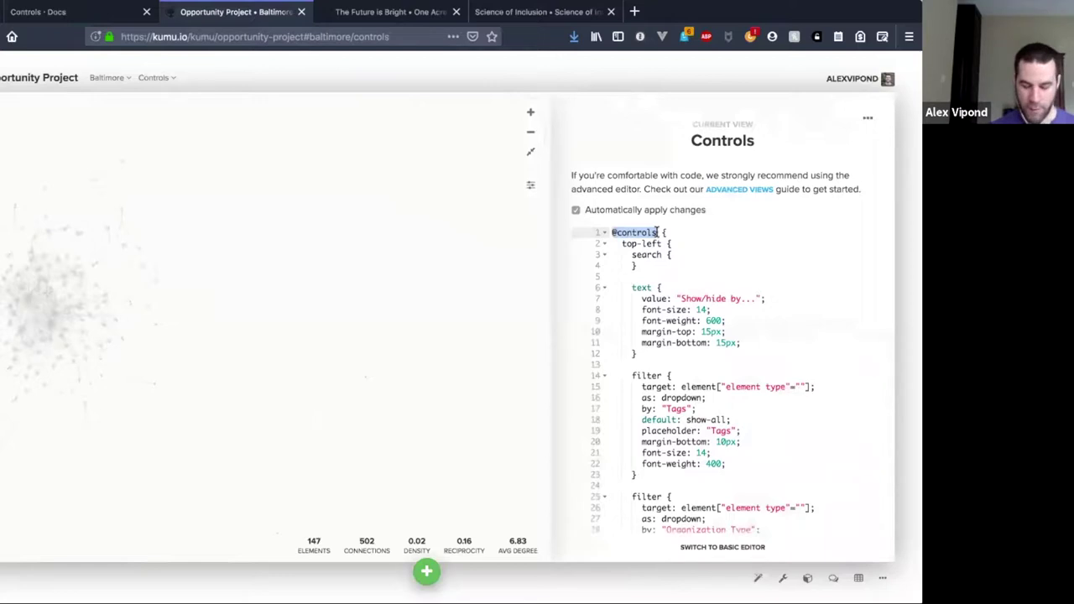
pyautogui.hotkey('ctrl', 'a')
pyautogui.press('BackSpace')
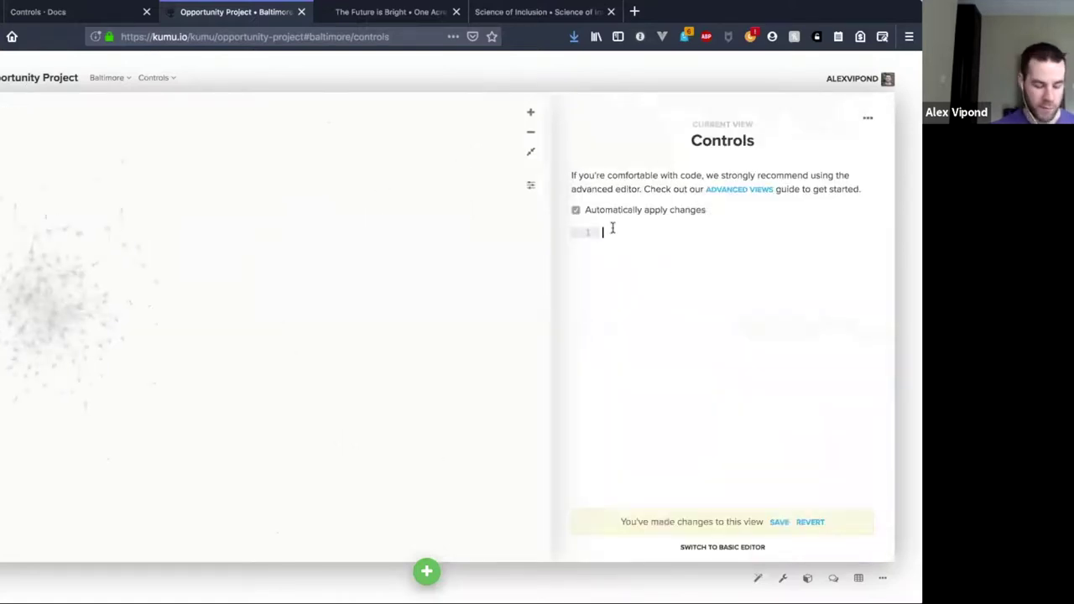
pyautogui.write('t')
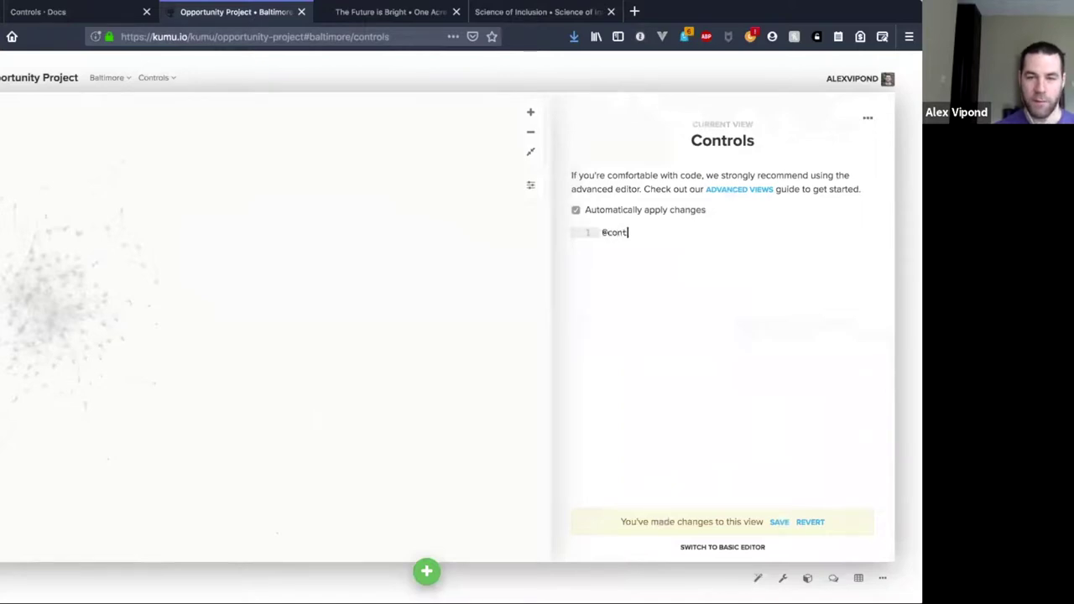
pyautogui.write('rols {')
pyautogui.press('Return')
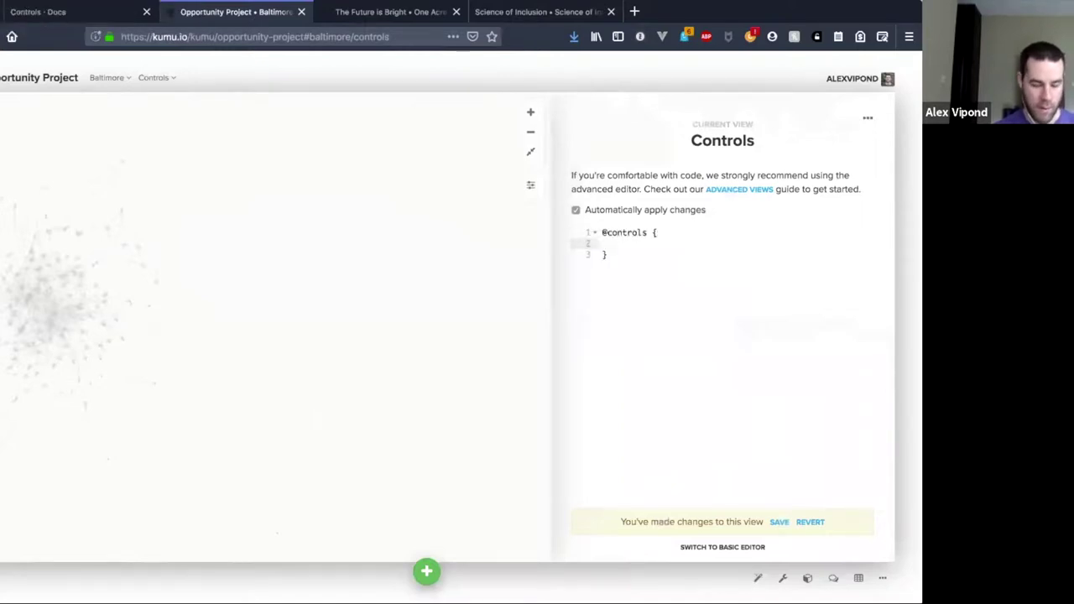
pyautogui.write('top {')
pyautogui.press('Return')
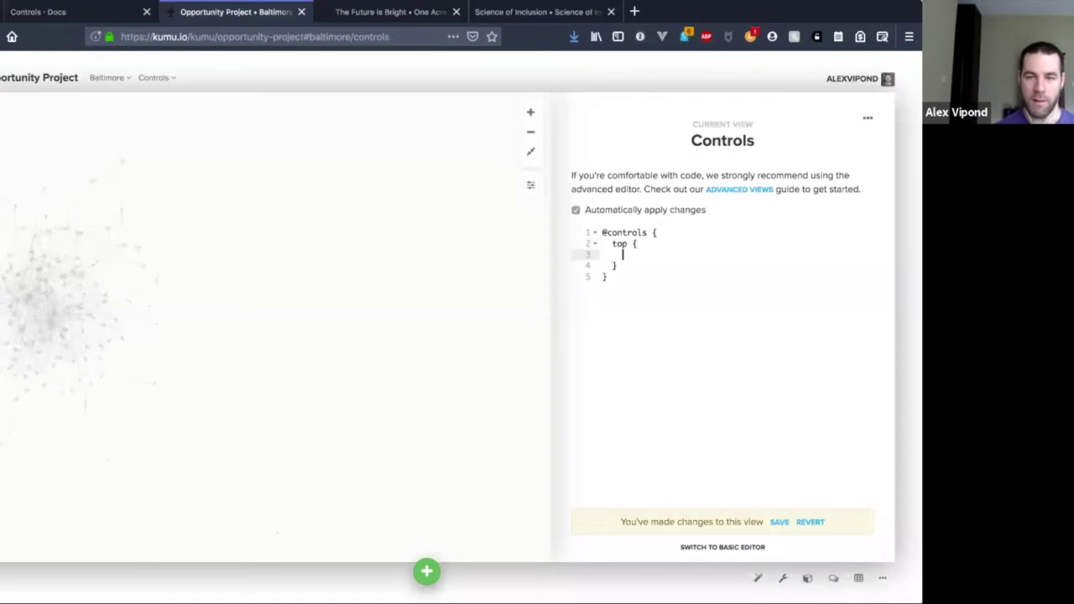
pyautogui.moveTo(602, 233); pyautogui.dragTo(658, 233)
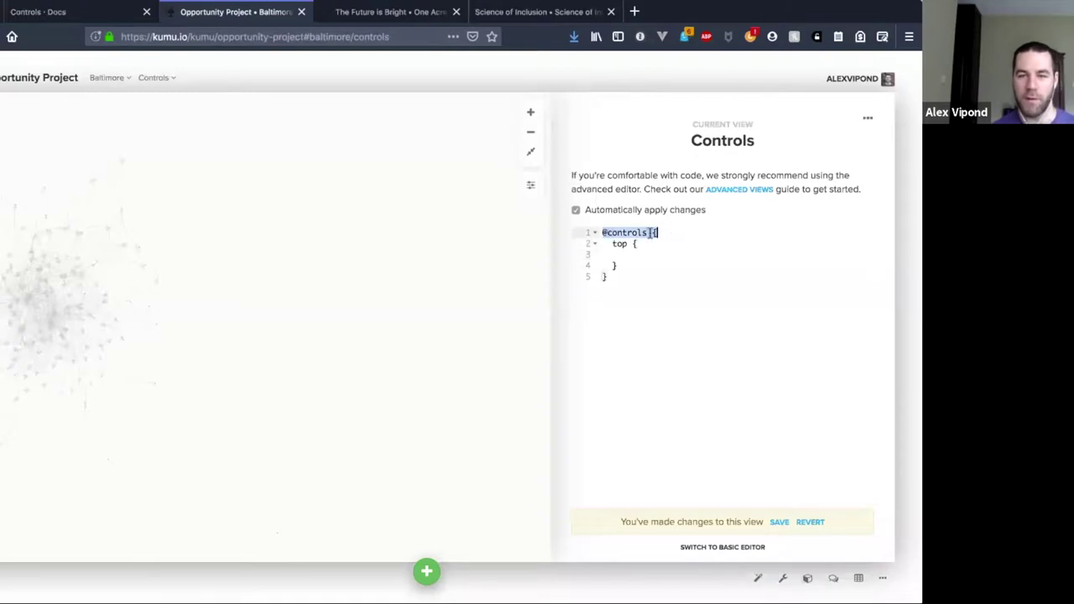
pyautogui.click(610, 243)
pyautogui.hotkey('shift', 'End')
pyautogui.hotkey('shift', 'Down')
pyautogui.hotkey('shift', 'Down')
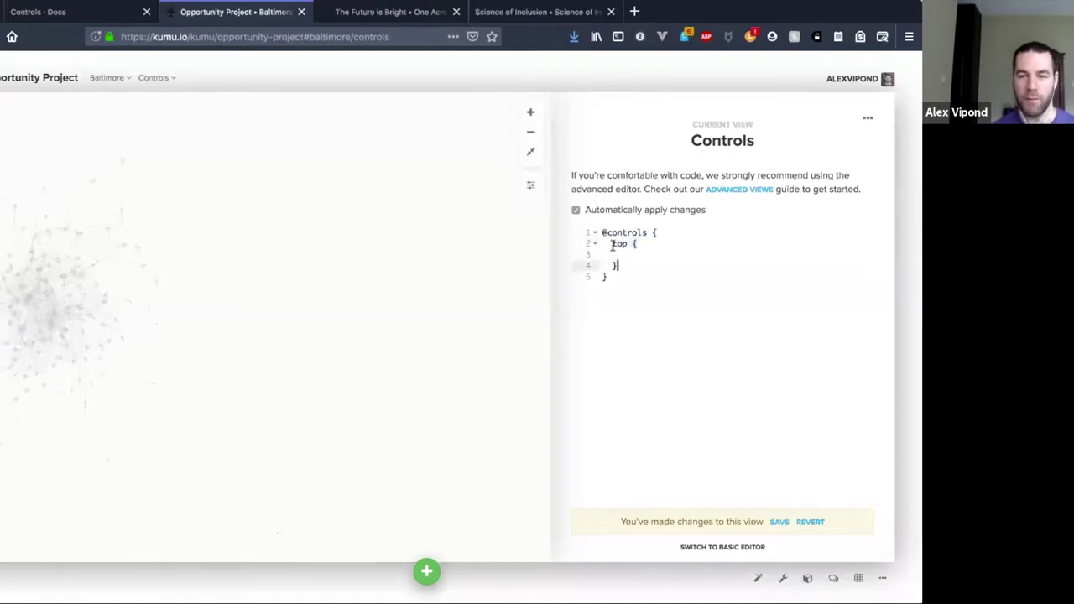
pyautogui.click(624, 245)
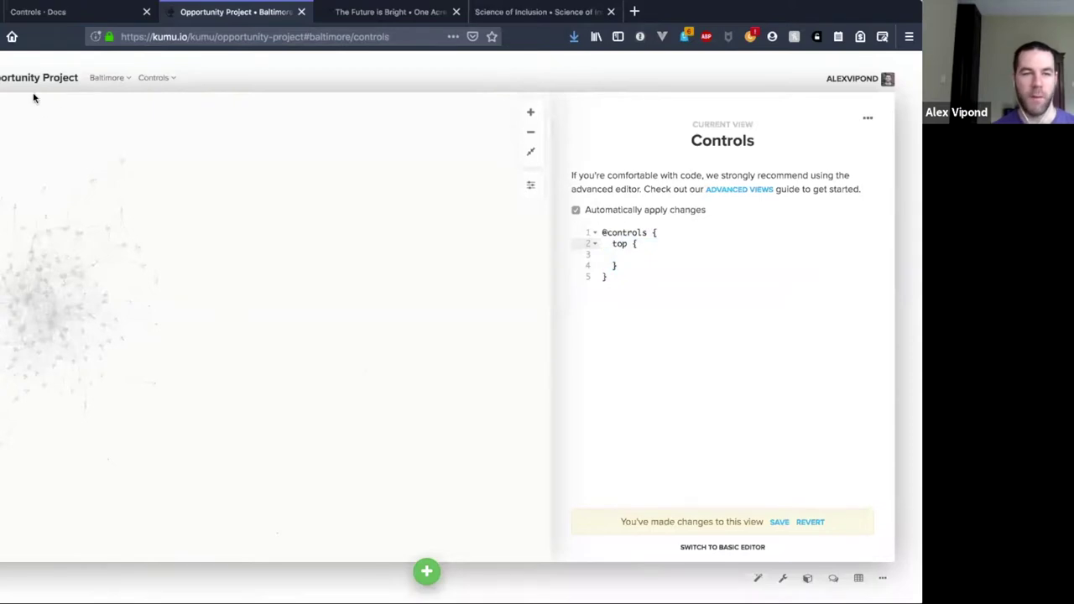
pyautogui.click(629, 244)
pyautogui.click(634, 255)
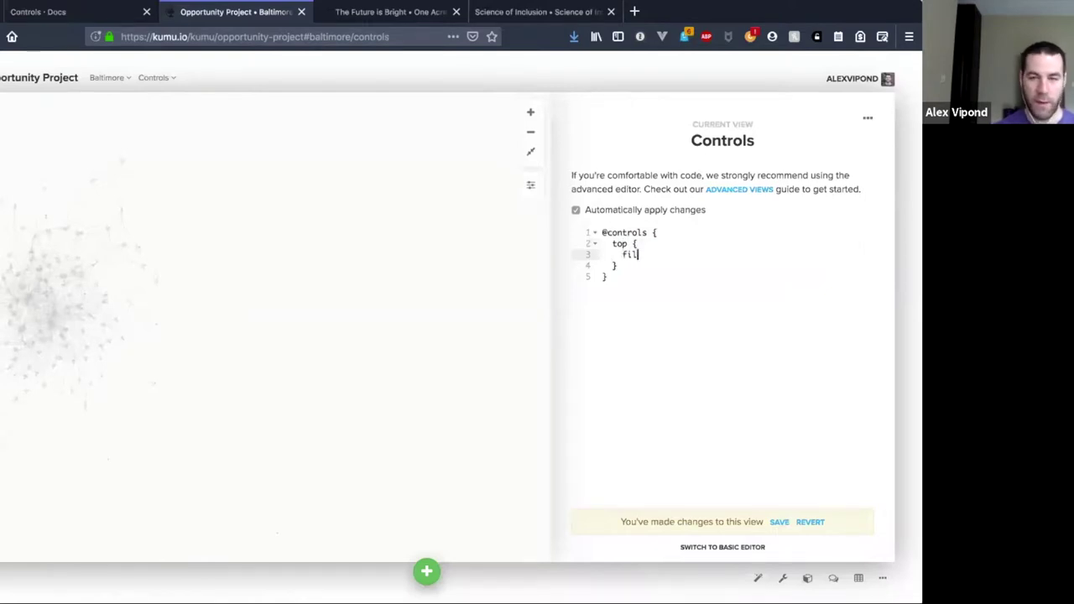
pyautogui.write('filter {')
pyautogui.press('Return')
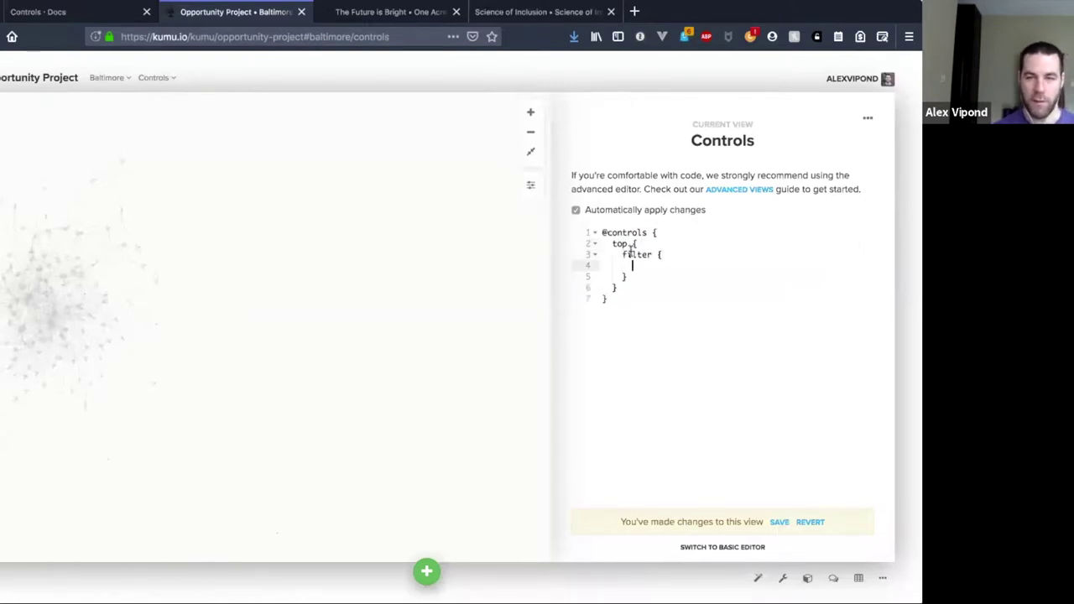
pyautogui.doubleClick(641, 255)
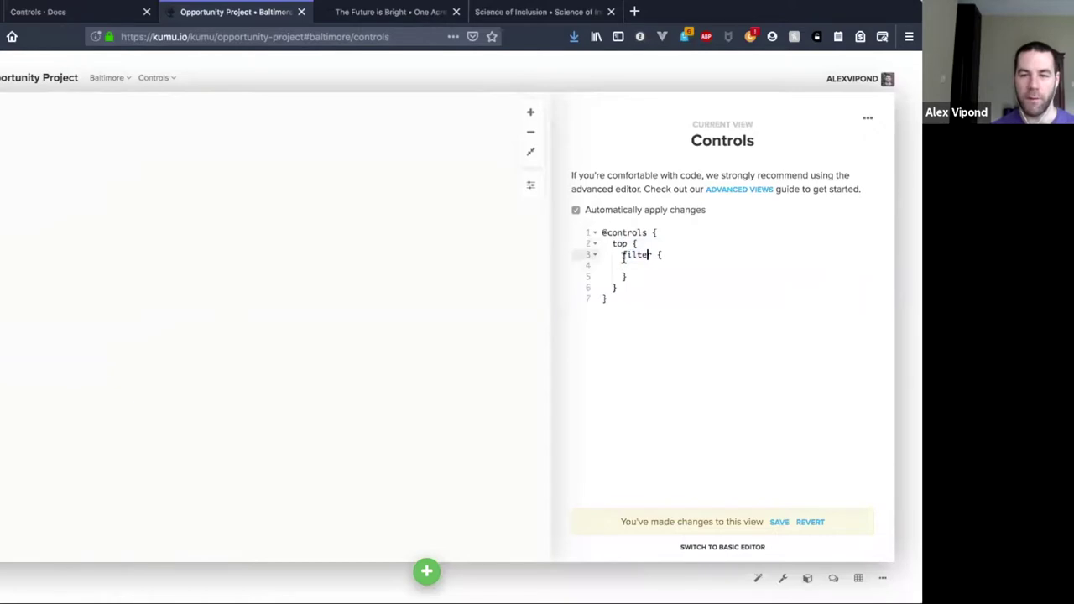
pyautogui.doubleClick(652, 256)
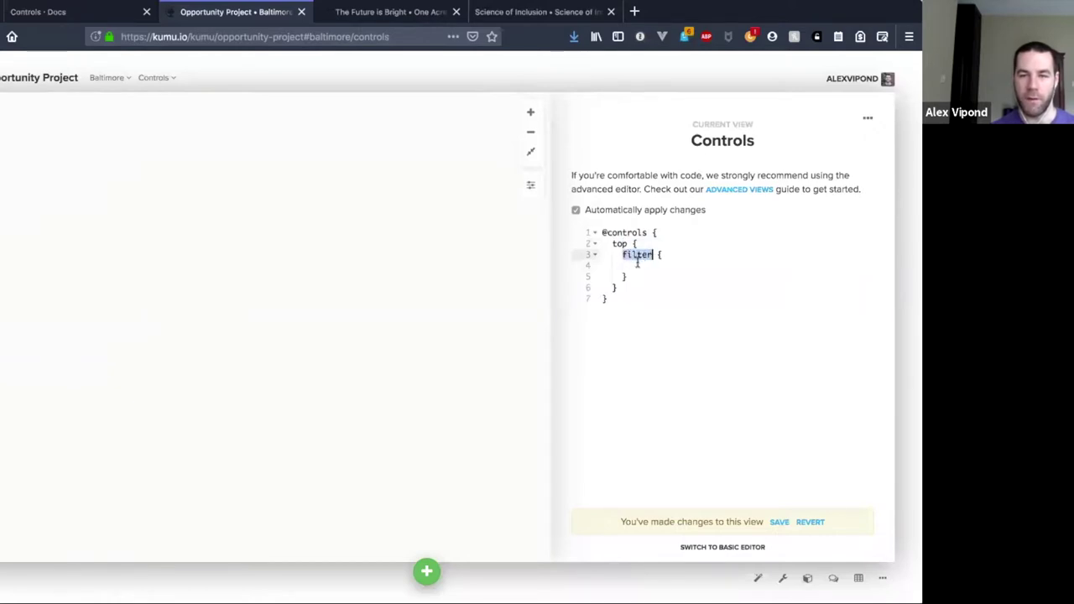
# - Define the filter with by: "Organization Type"; and as: dropdown;
pyautogui.click(645, 266)
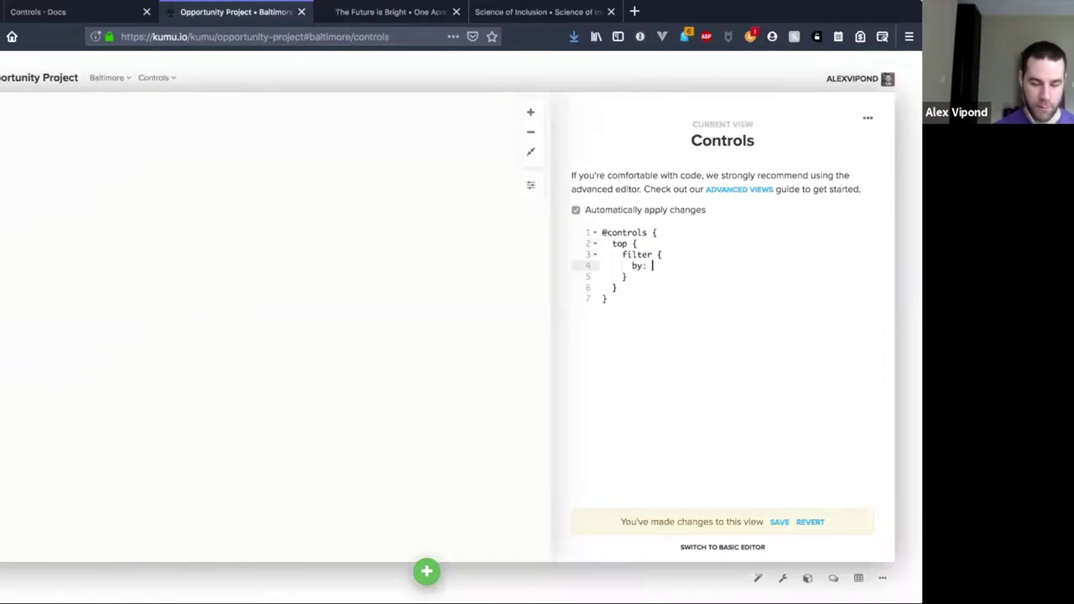
pyautogui.write('by: "Oprganizat')
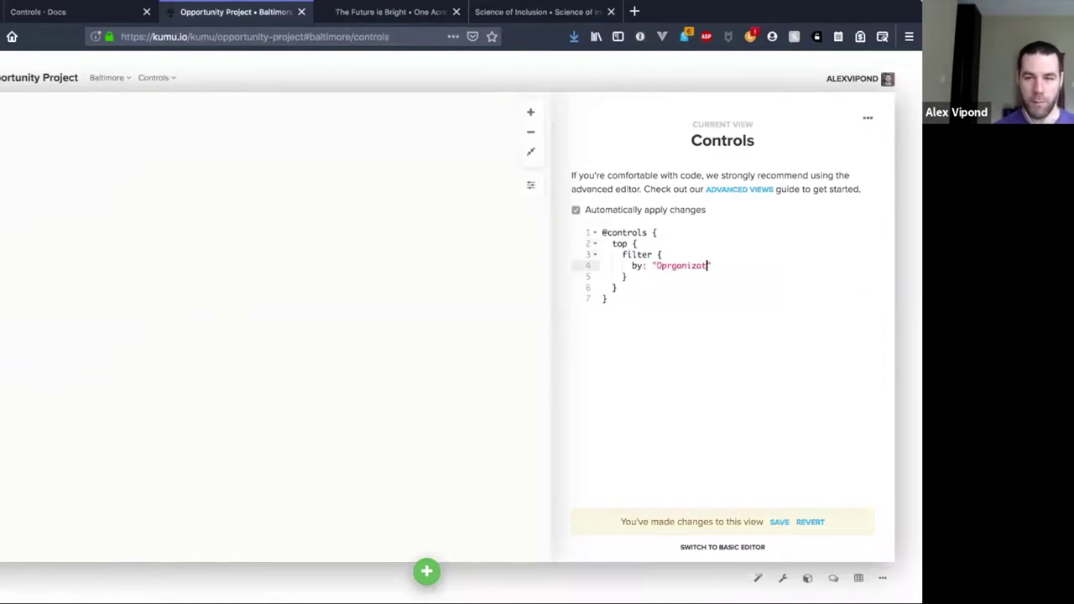
pyautogui.press('BackSpace')
pyautogui.press('BackSpace')
pyautogui.press('BackSpace')
pyautogui.press('BackSpace')
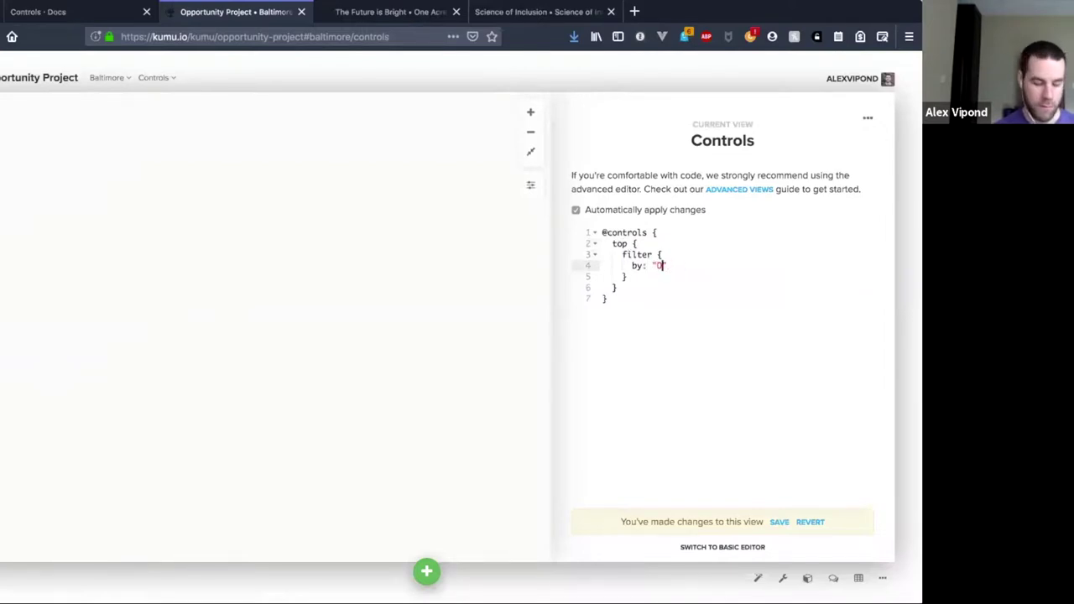
pyautogui.write('rganization')
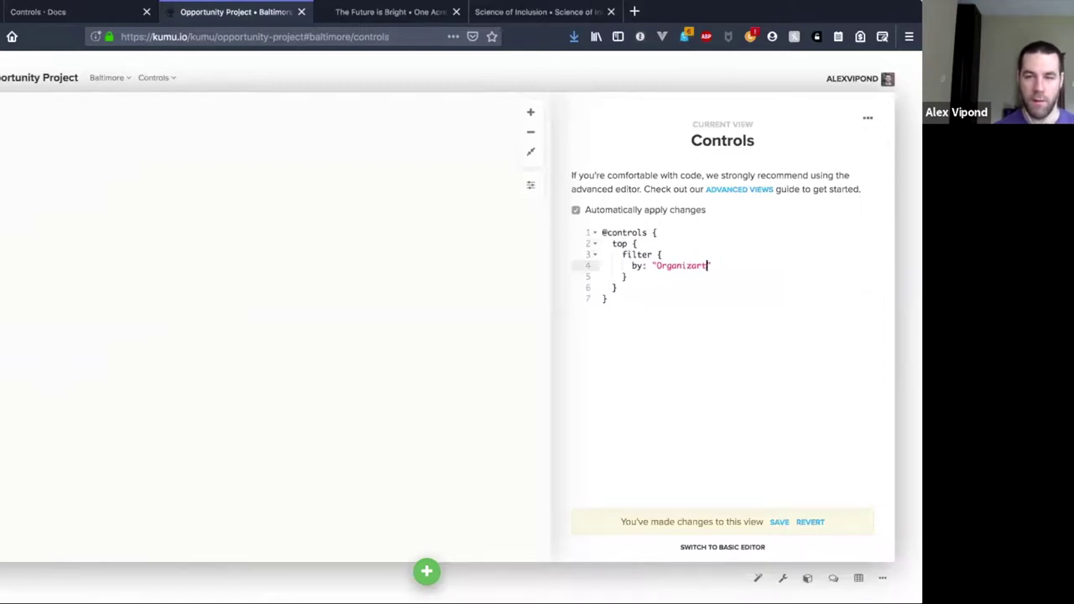
pyautogui.write(' Type";')
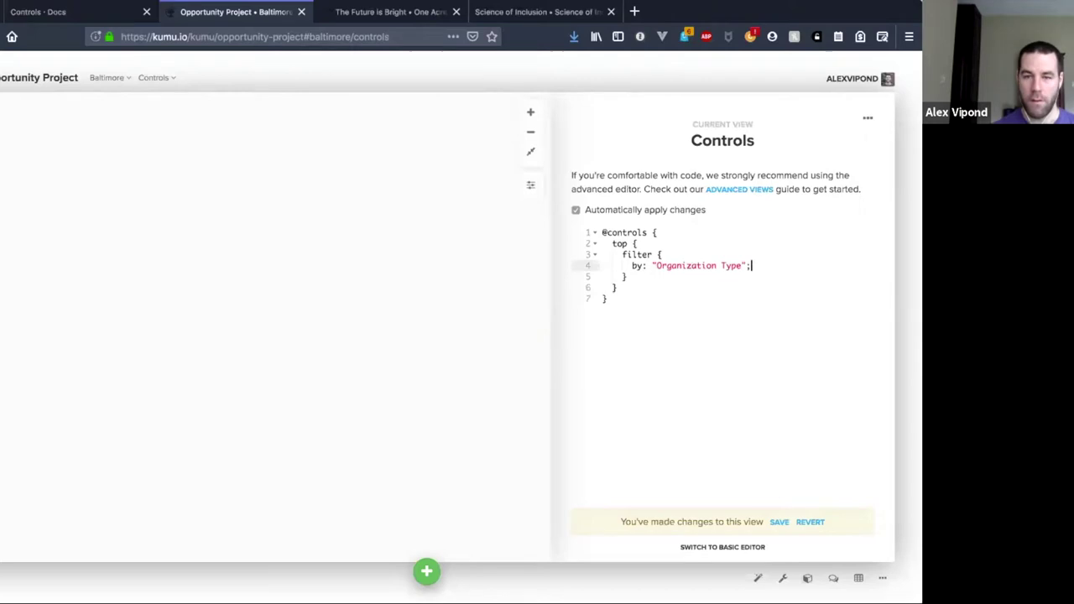
pyautogui.press('Return')
pyautogui.write('as: dr')
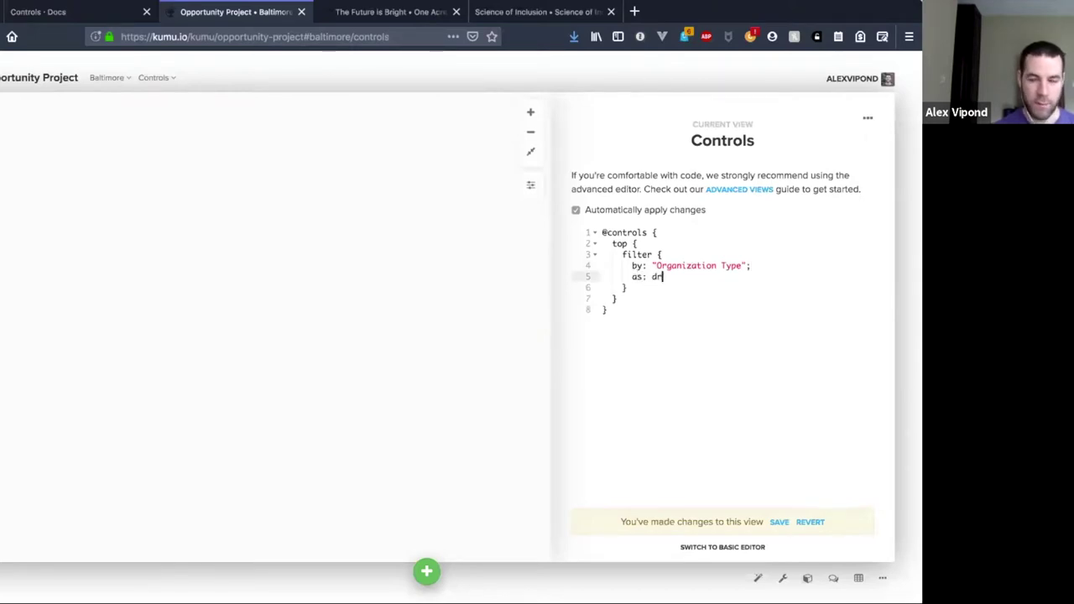
pyautogui.write('opdown;')
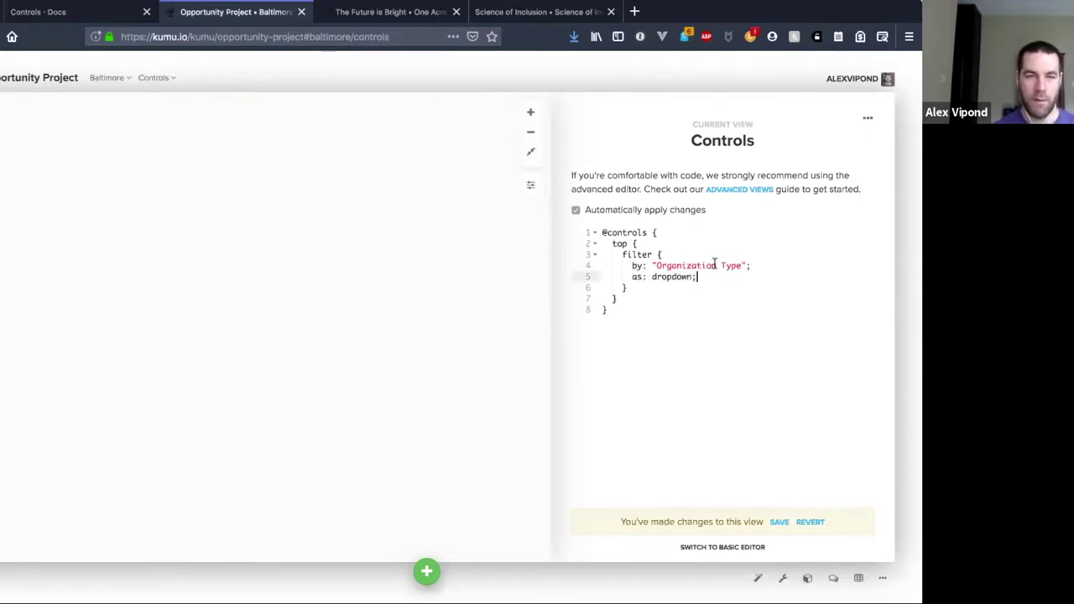
# - Test the Organization Type dropdown on the map with Local government agency, and clear that selection
pyautogui.click(60, 102)
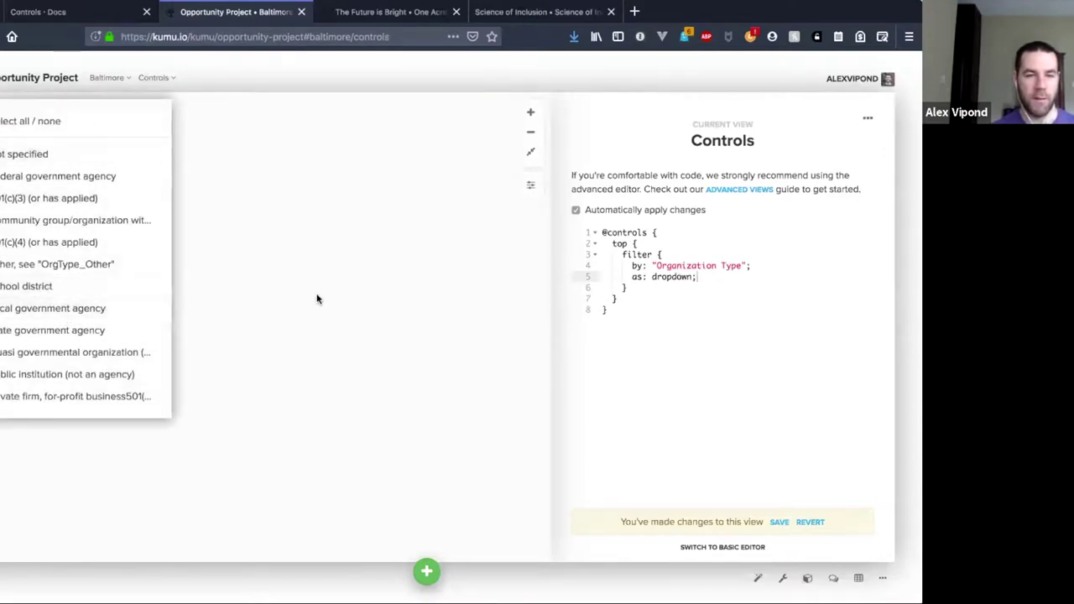
pyautogui.click(92, 307)
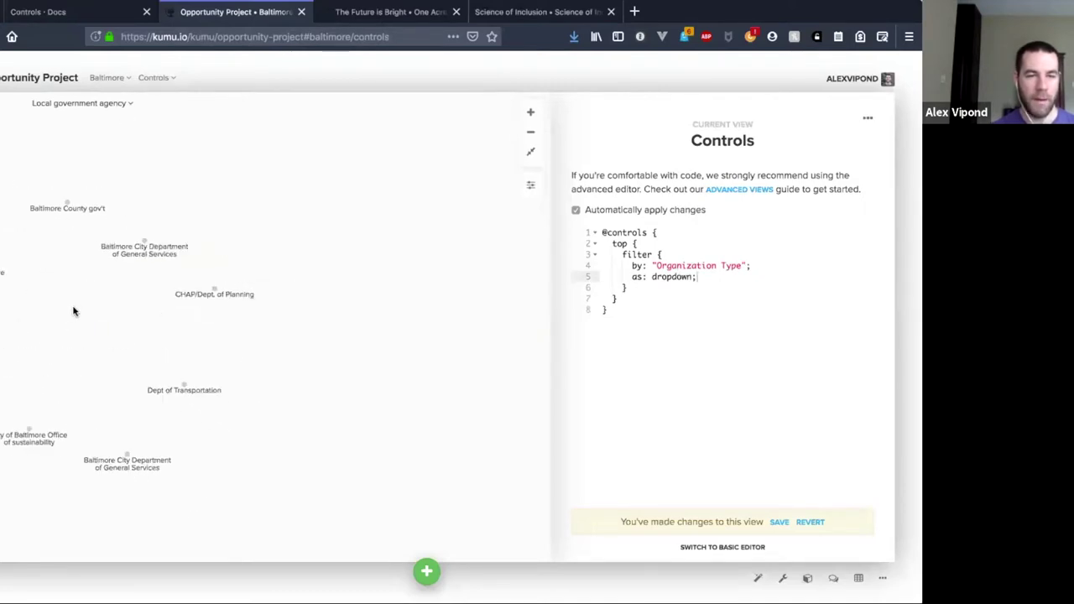
pyautogui.click(94, 107)
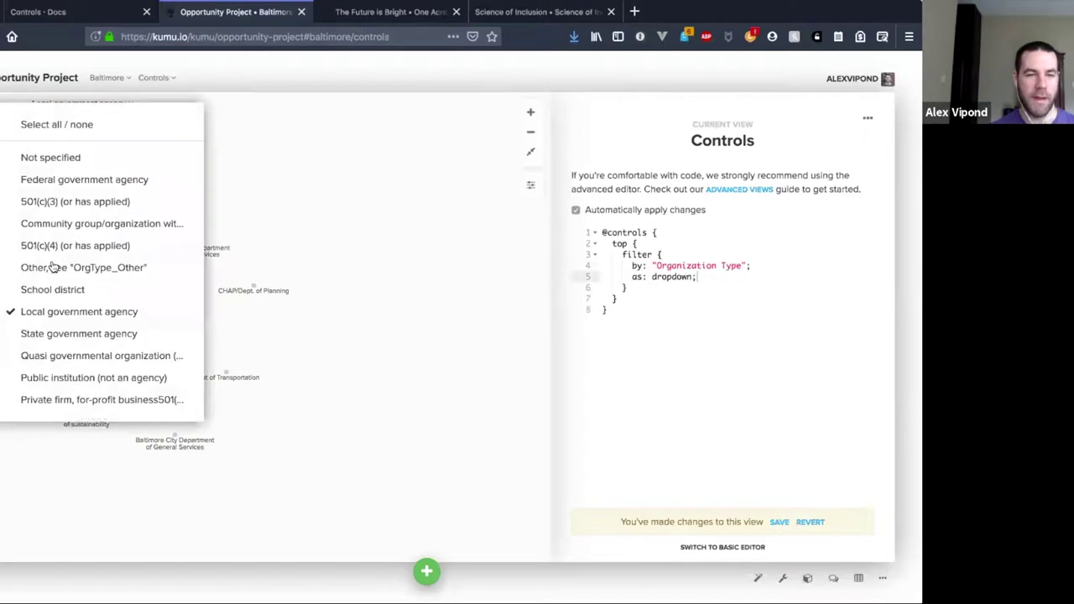
pyautogui.click(40, 312)
pyautogui.click(262, 302)
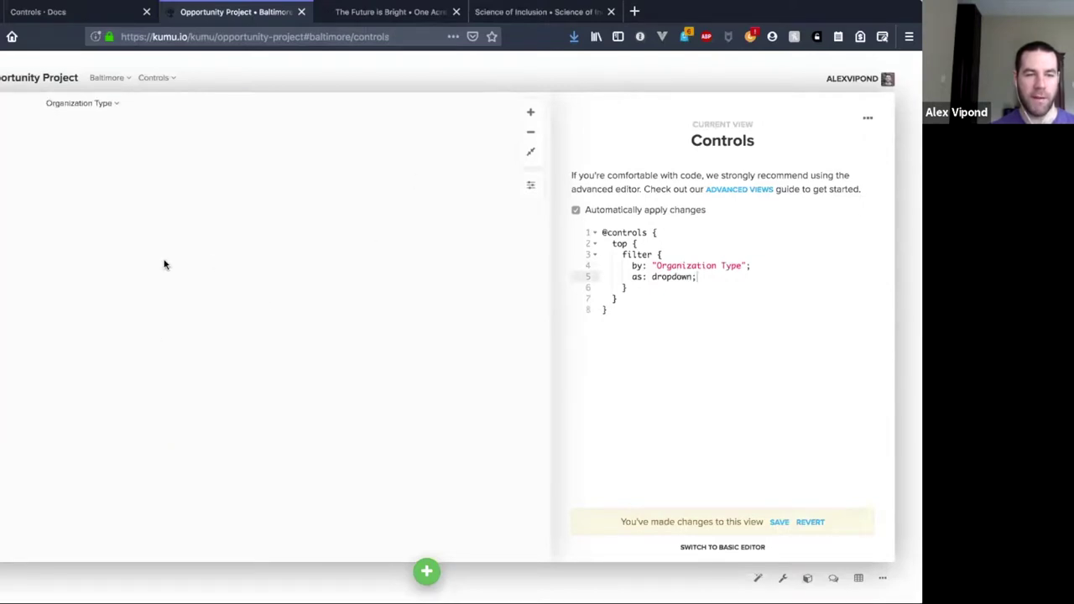
# - Add default: show-all; to the filter block below its dropdown setting
pyautogui.doubleClick(631, 253)
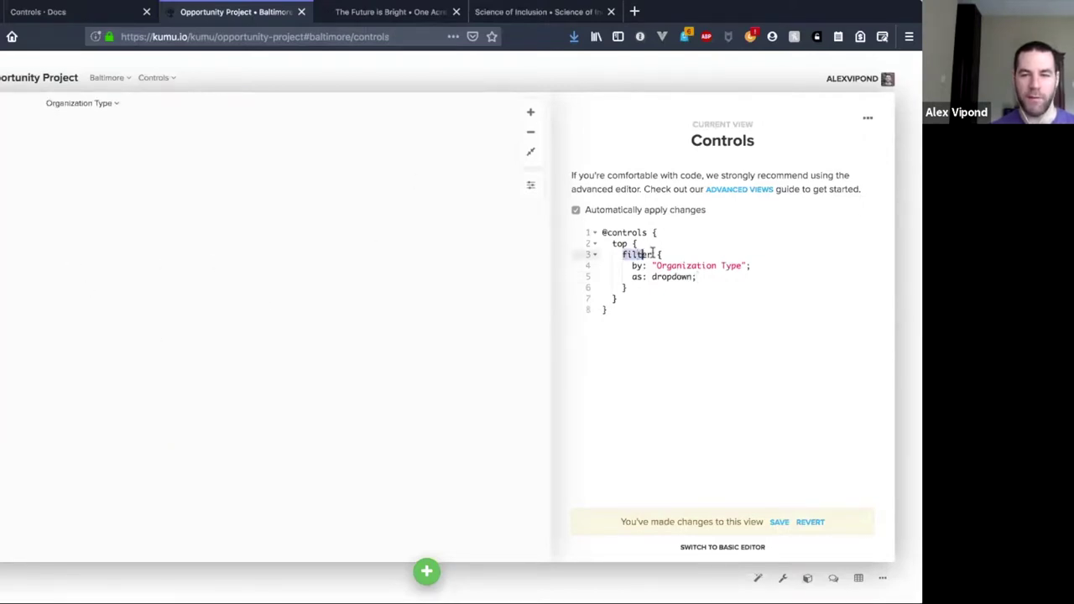
pyautogui.click(783, 277)
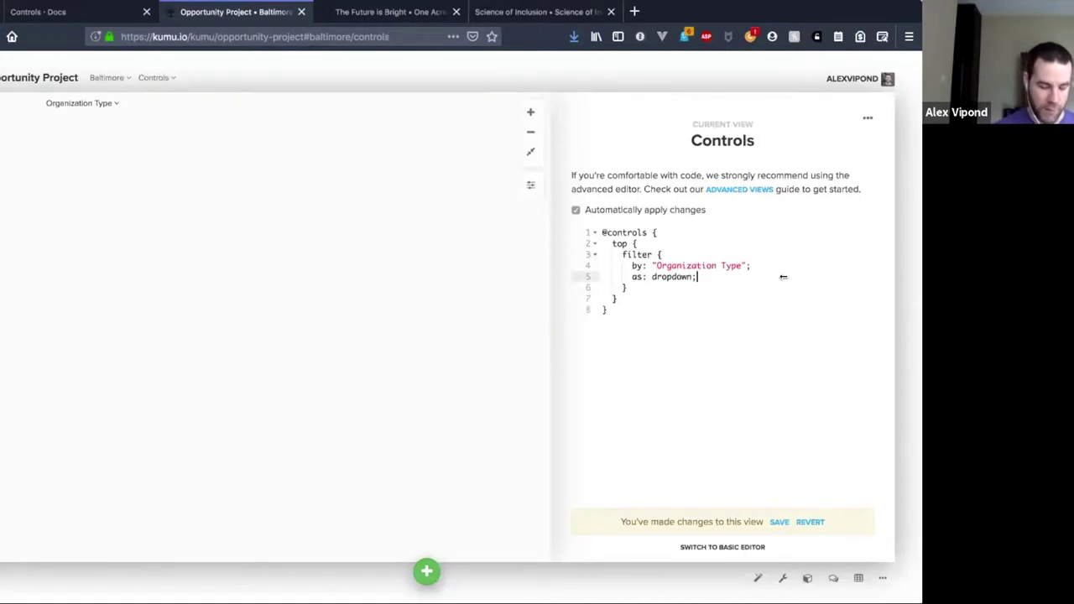
pyautogui.press('Return')
pyautogui.write('default: show0o')
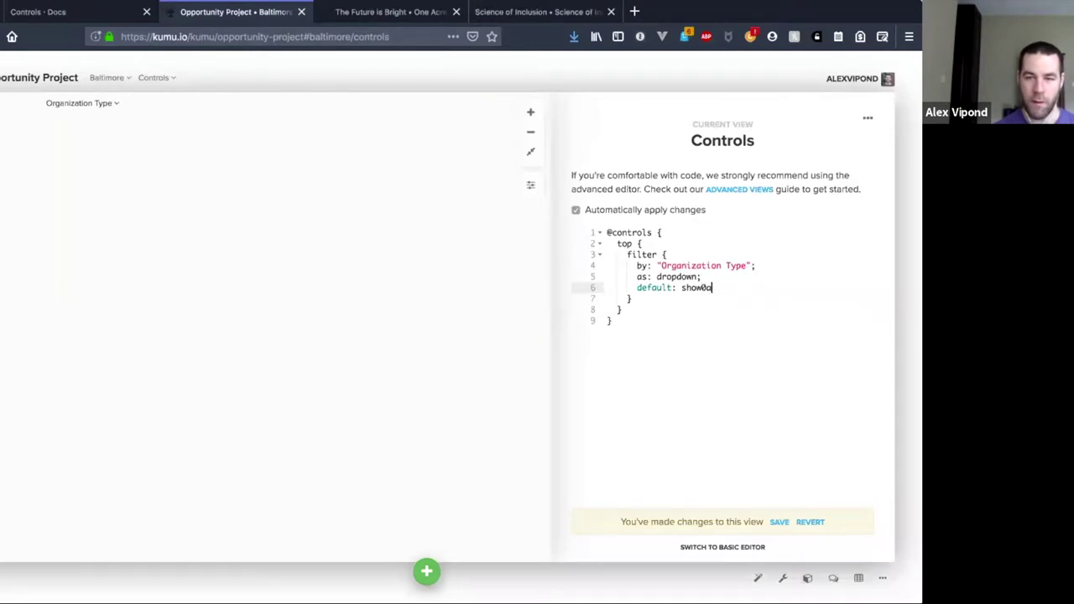
pyautogui.press('BackSpace')
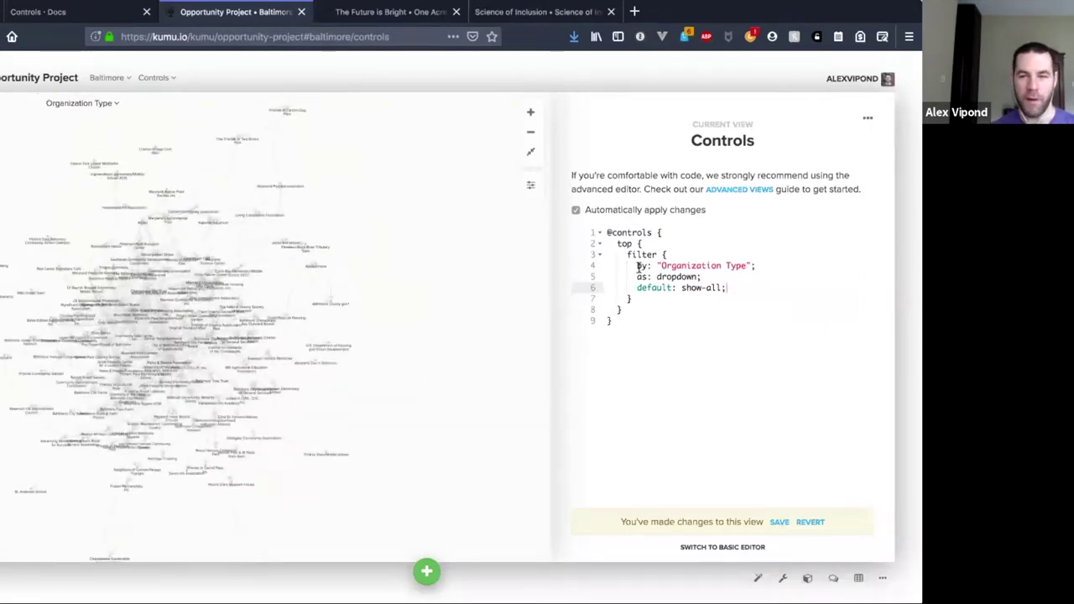
# - Examine the by, as and default property lines in the filter block
pyautogui.moveTo(638, 267); pyautogui.dragTo(678, 276)
pyautogui.press('Left')
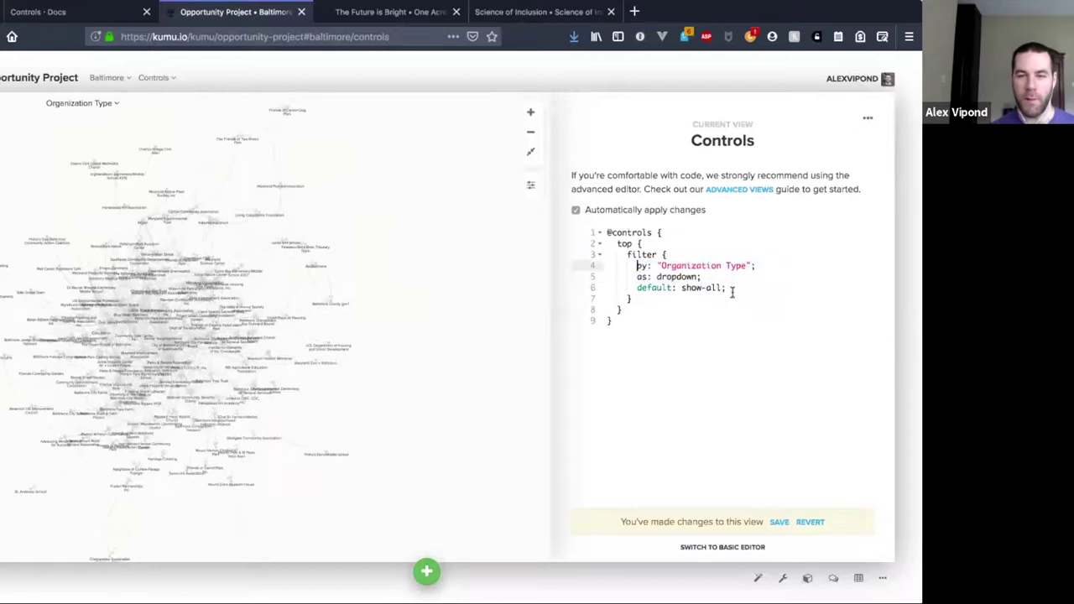
pyautogui.press('Home')
pyautogui.hotkey('shift', 'Down')
pyautogui.hotkey('shift', 'Down')
pyautogui.hotkey('shift', 'End')
pyautogui.press('Left')
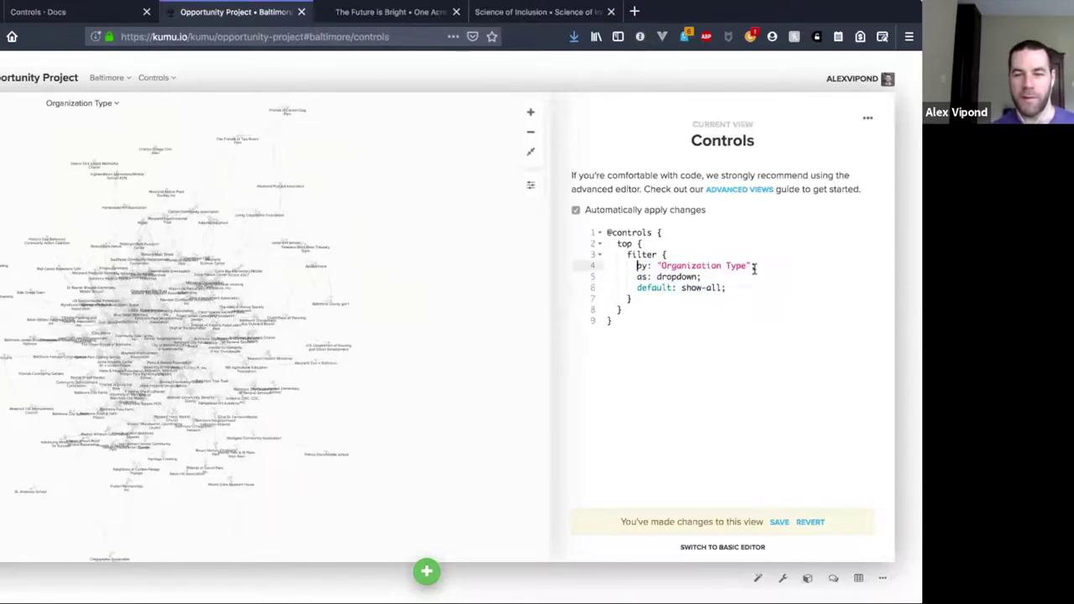
pyautogui.press('Home')
pyautogui.hotkey('shift', 'Down')
pyautogui.hotkey('shift', 'Down')
pyautogui.hotkey('shift', 'End')
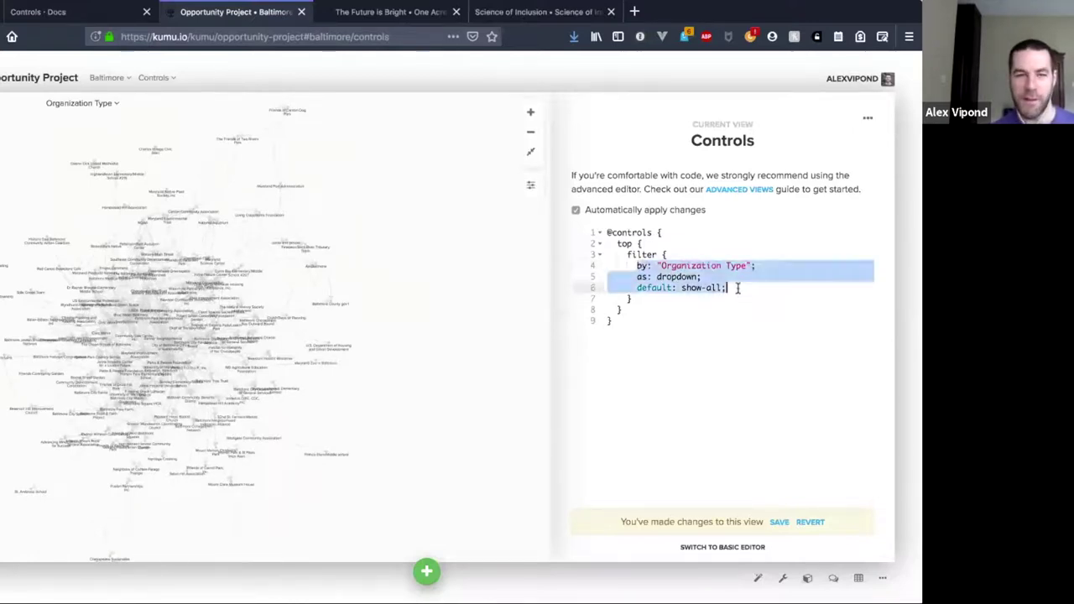
pyautogui.click(631, 265)
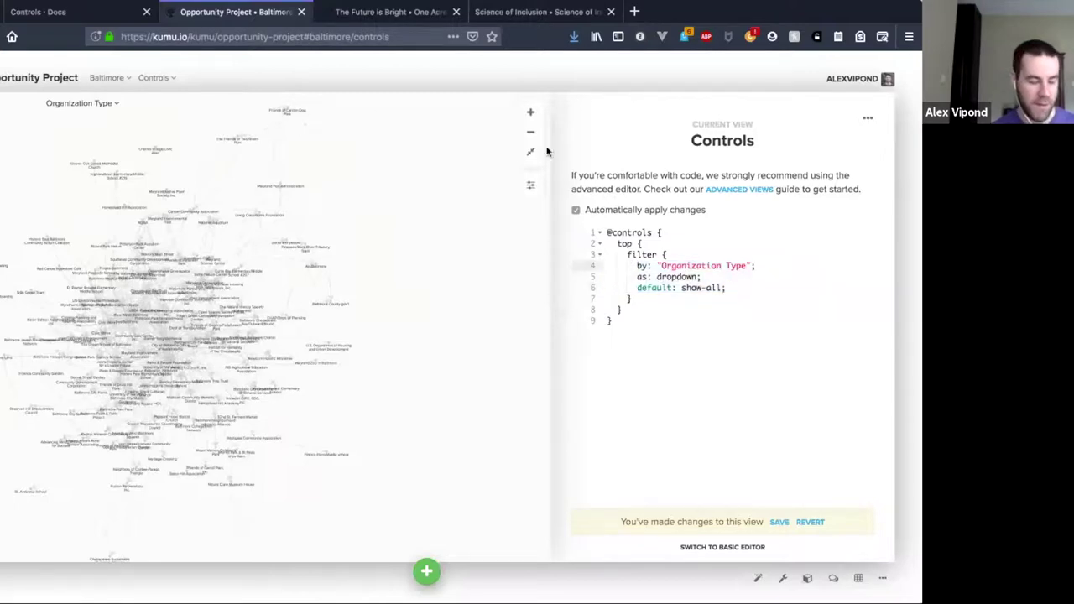
# - Switch to the Kumu Controls documentation and open its Controls reference page
pyautogui.hotkey('ctrl', 'shift', 'Tab')
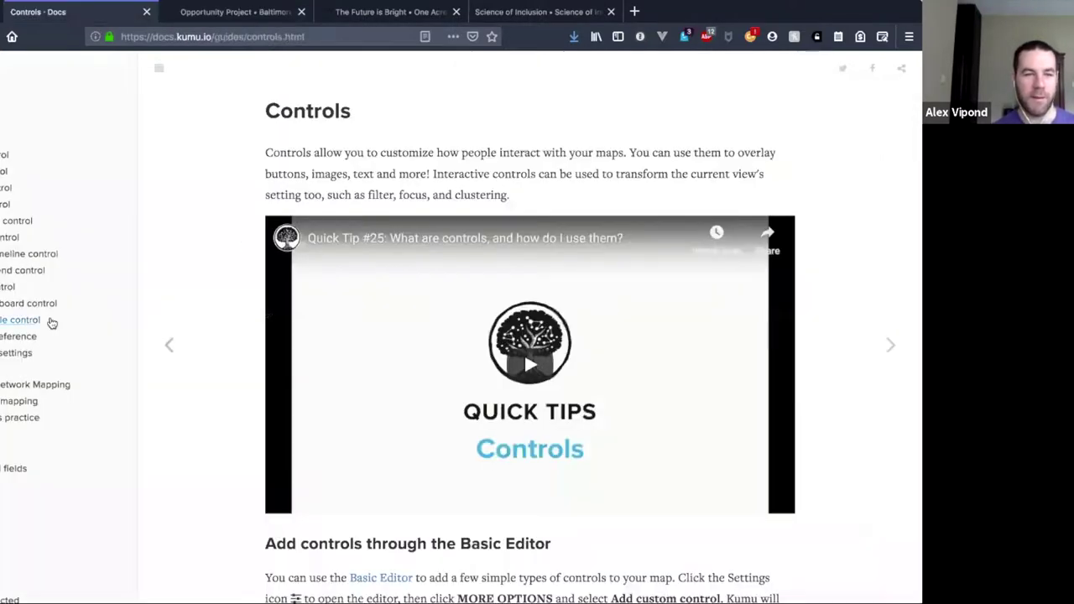
pyautogui.scroll(-5, 47, 310)
pyautogui.scroll(5, 46, 309)
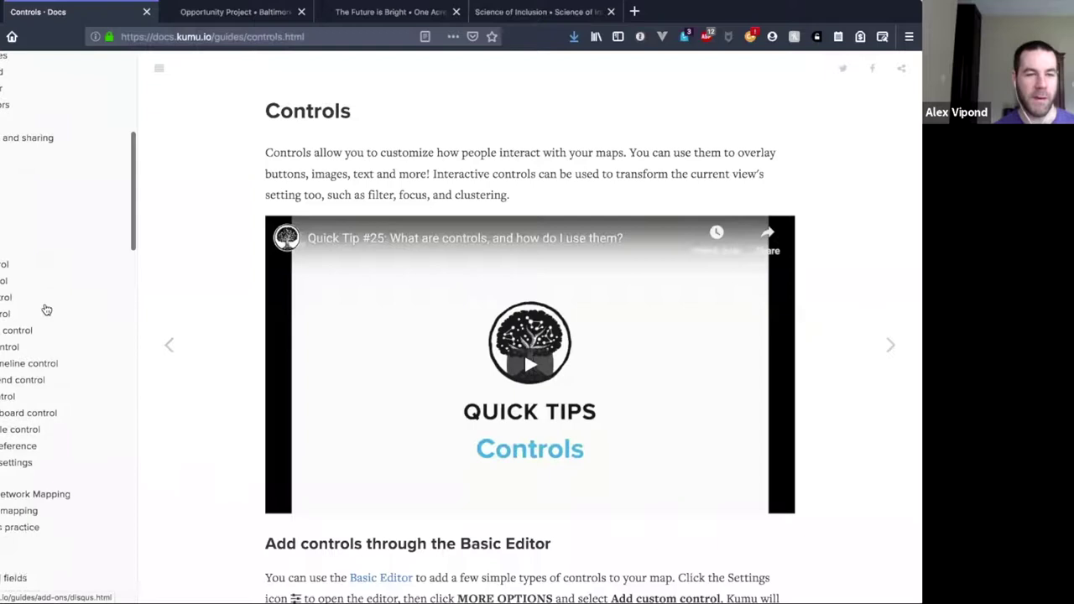
pyautogui.click(5, 440)
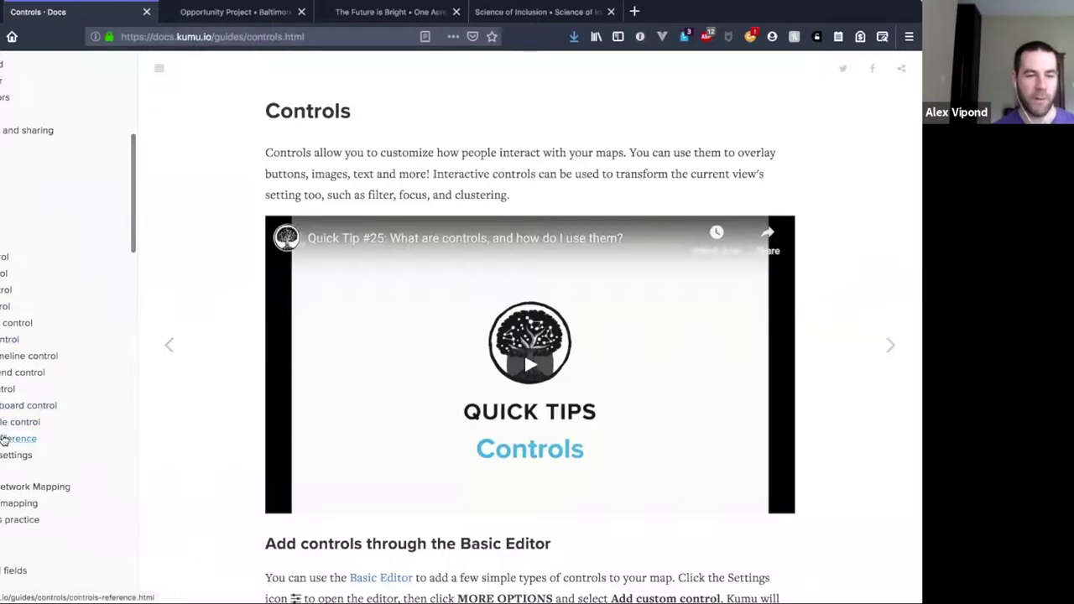
pyautogui.moveTo(261, 109); pyautogui.dragTo(458, 122)
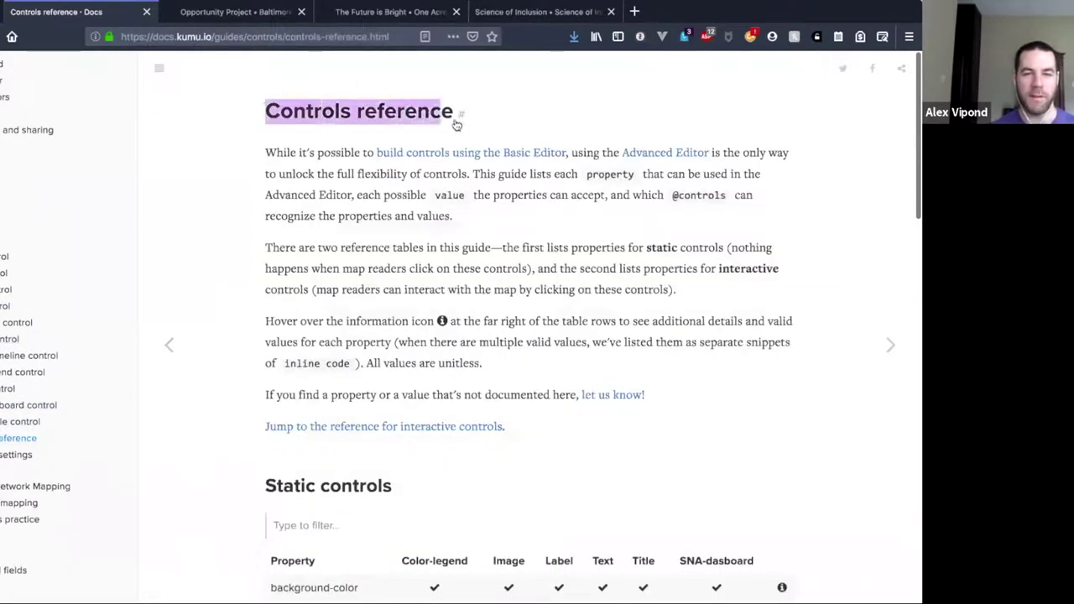
pyautogui.click(337, 190)
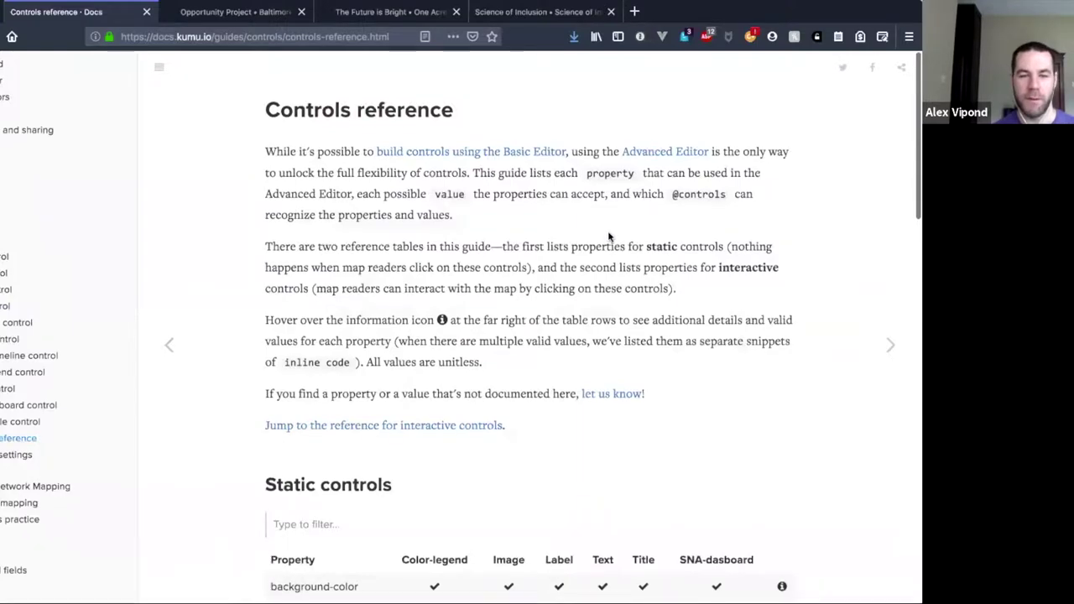
# - Examine the Static controls table and the introduction's explanation of static versus interactive controls
pyautogui.scroll(-5, 611, 231)
pyautogui.scroll(5, 542, 219)
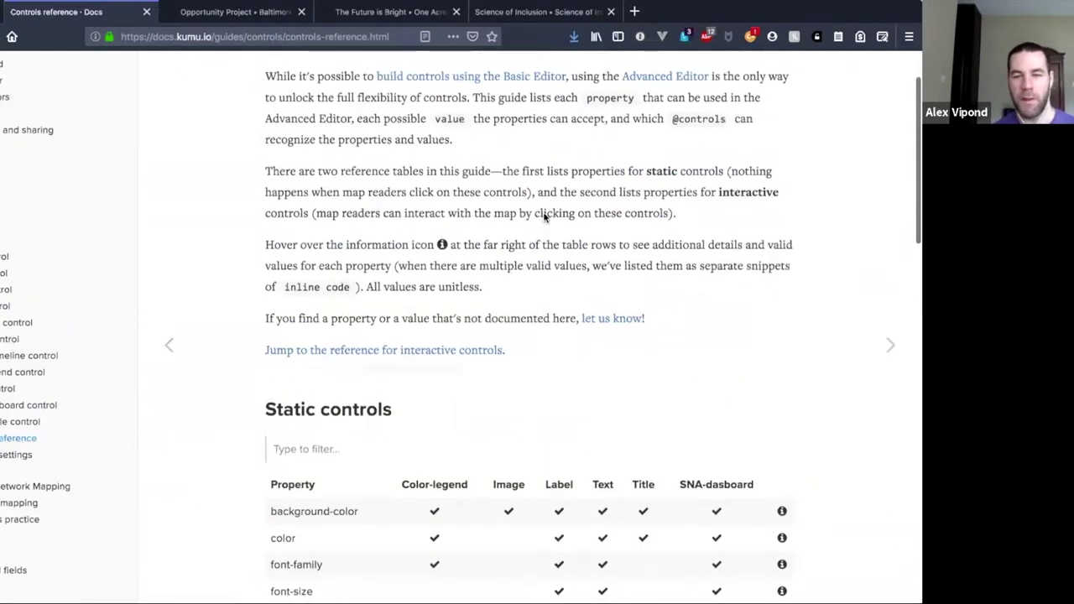
pyautogui.scroll(-3, 530, 225)
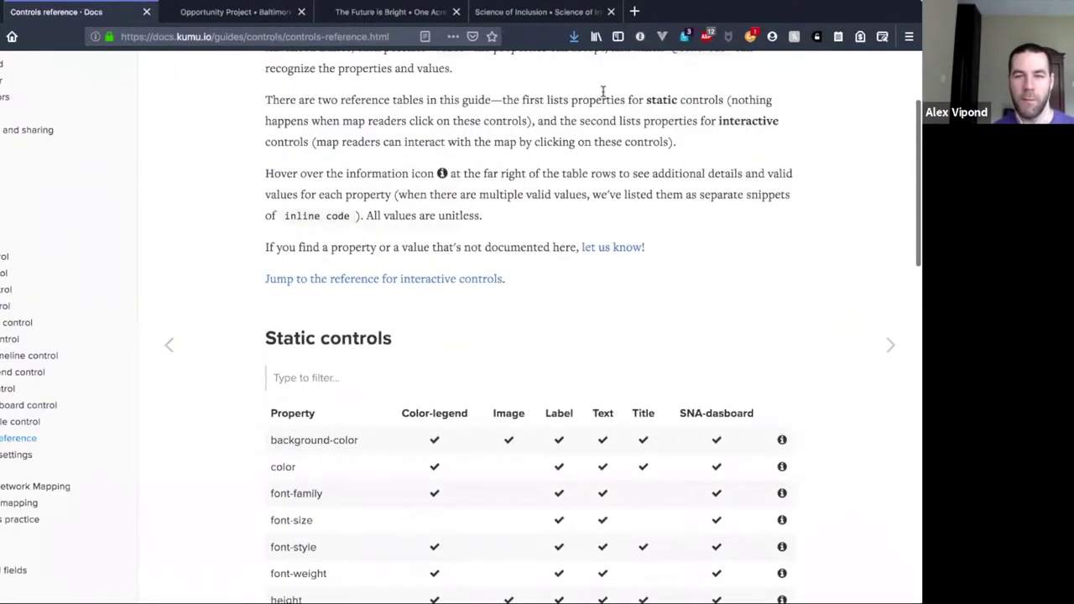
pyautogui.moveTo(266, 338); pyautogui.dragTo(329, 338)
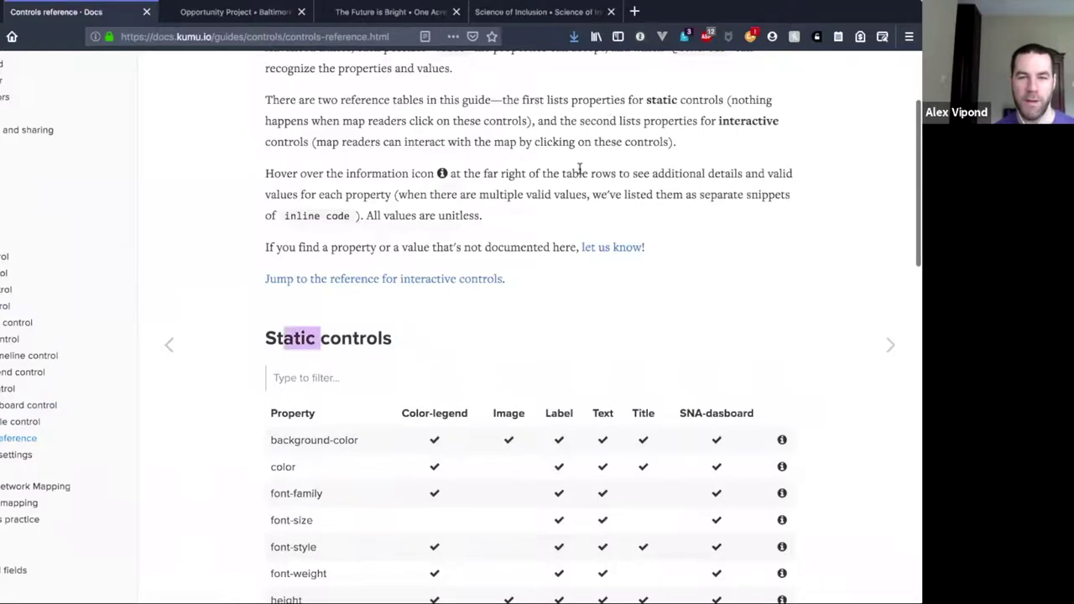
pyautogui.click(582, 131)
pyautogui.scroll(3, 731, 106)
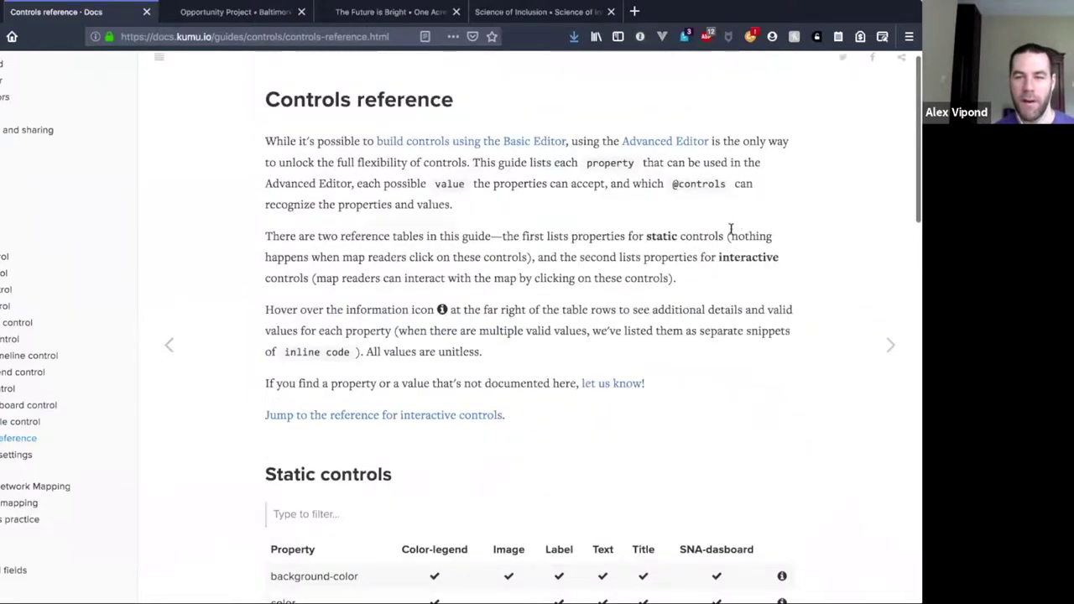
pyautogui.moveTo(727, 236); pyautogui.dragTo(536, 261)
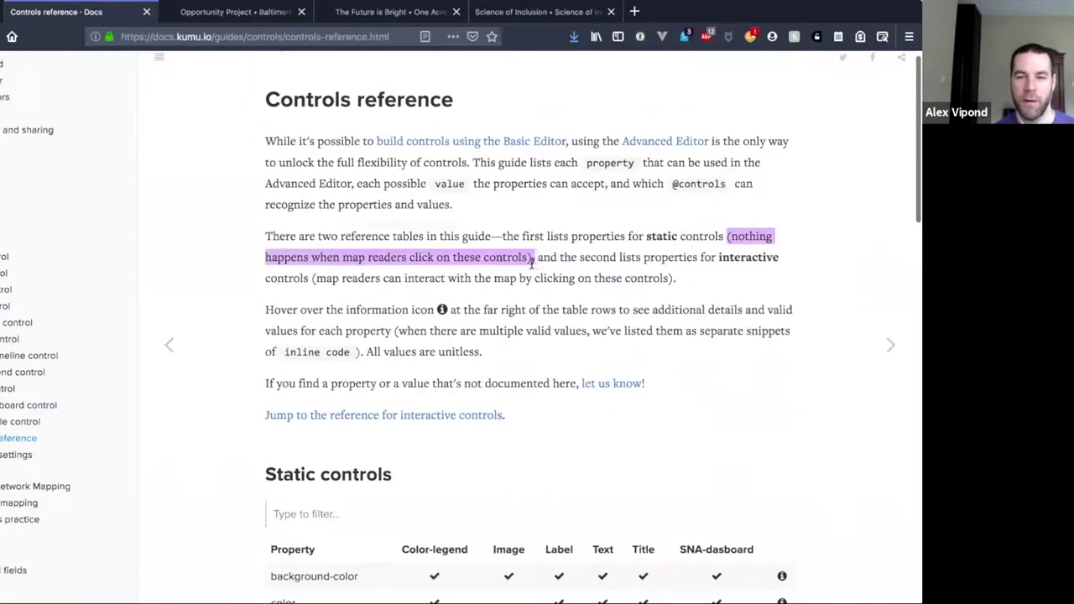
# - Open the Title Control documentation page and copy the title block from its example code
pyautogui.click(531, 261)
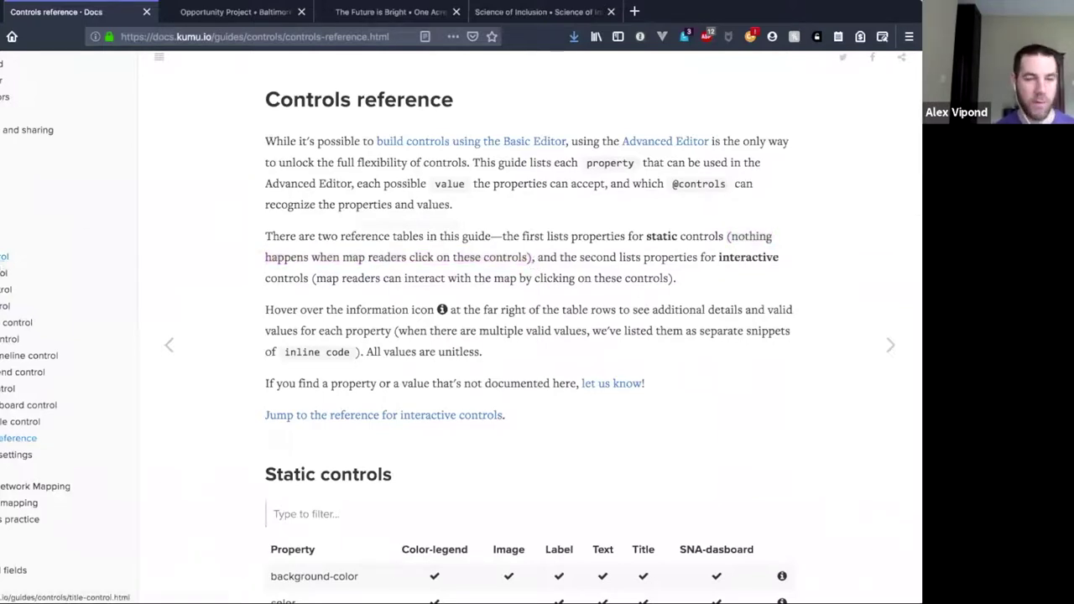
pyautogui.click(4, 257)
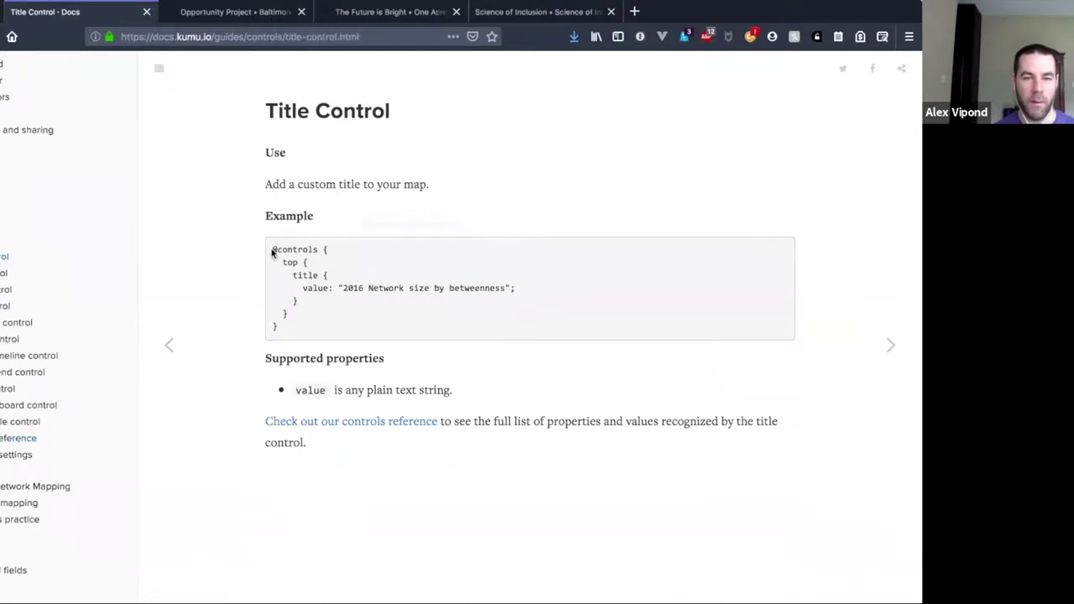
pyautogui.moveTo(271, 249); pyautogui.dragTo(291, 326)
pyautogui.click(326, 275)
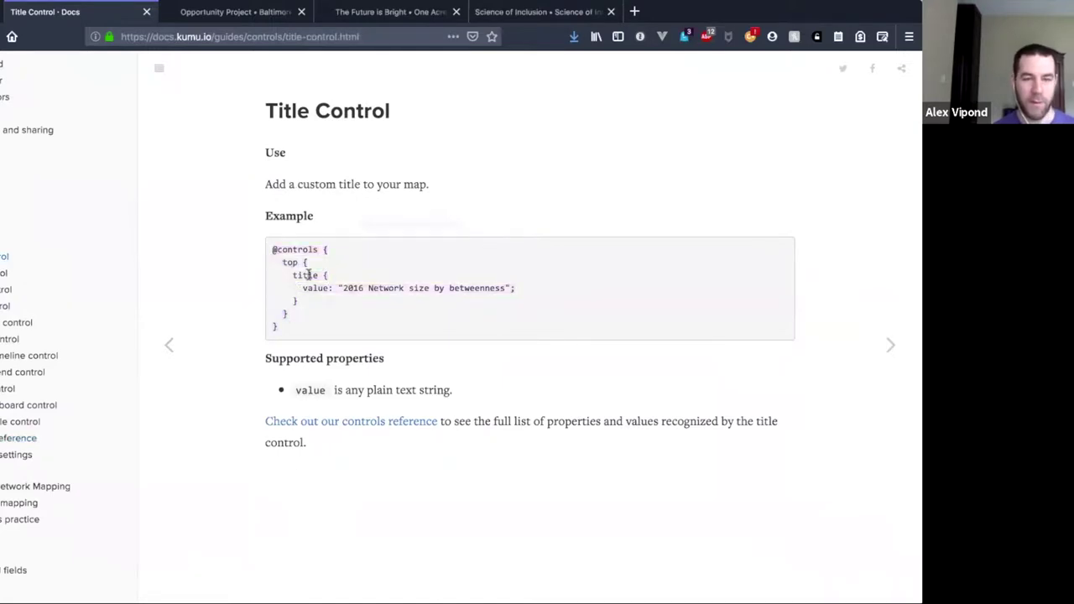
pyautogui.moveTo(292, 276); pyautogui.dragTo(315, 303)
pyautogui.hotkey('ctrl', 'c')
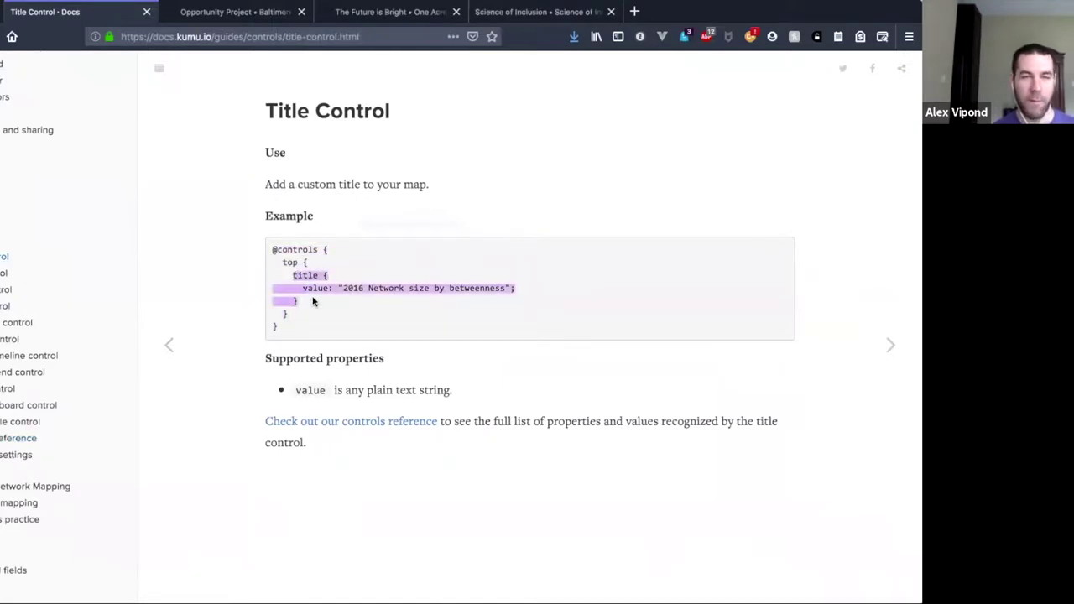
# - Switch to the Opportunity Project map, paste the title block above the filter block inside top, and view the map without the editor
pyautogui.hotkey('ctrl', 'Tab')
pyautogui.click(665, 243)
pyautogui.hotkey('ctrl', 'v')
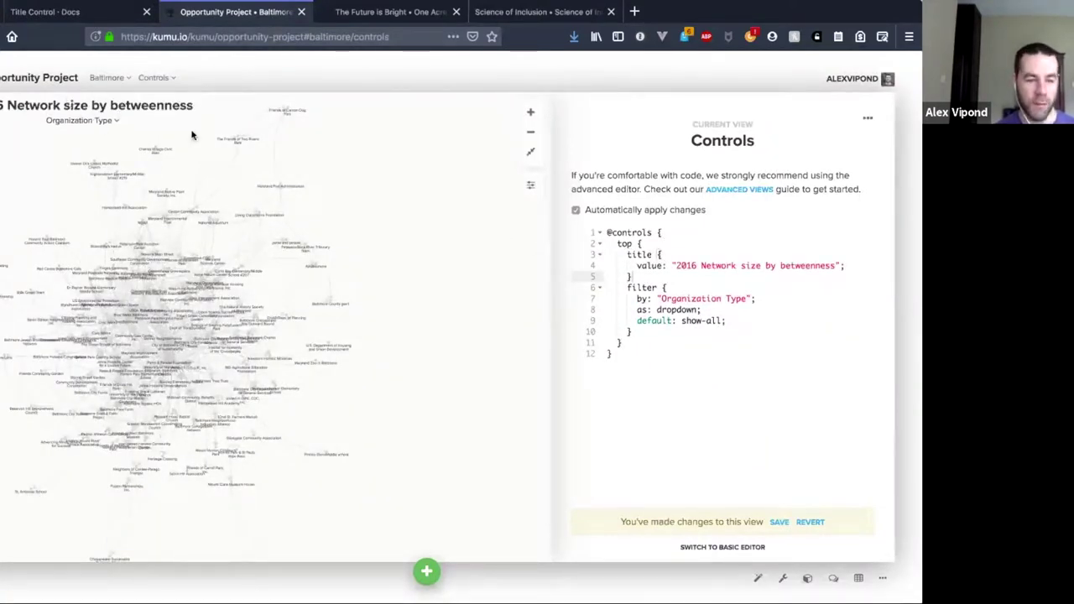
pyautogui.click(334, 97)
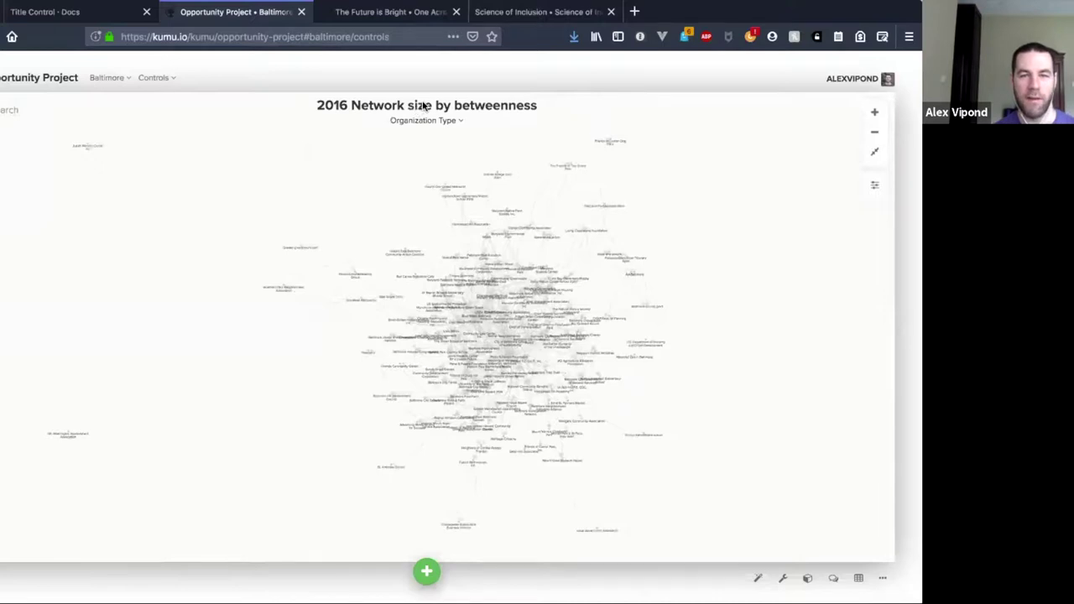
# - Return to the Controls reference documentation and examine the Static controls table for properties the title control accepts
pyautogui.hotkey('ctrl', 'shift', 'Tab')
pyautogui.click(19, 438)
pyautogui.scroll(-5, 473, 246)
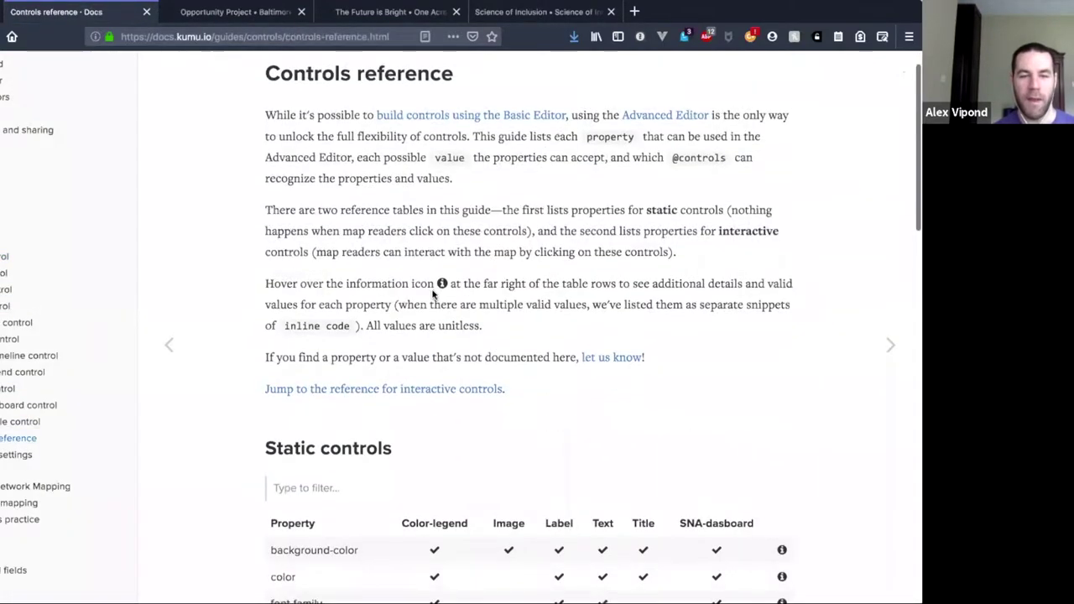
pyautogui.moveTo(268, 205); pyautogui.dragTo(633, 379)
pyautogui.scroll(-2, 304, 445)
pyautogui.doubleClick(304, 502)
pyautogui.scroll(1, 300, 223)
# - Switch back to the map's controls code, add color: blue; below the title's value line, and copy the new line
pyautogui.hotkey('ctrl', 'Tab')
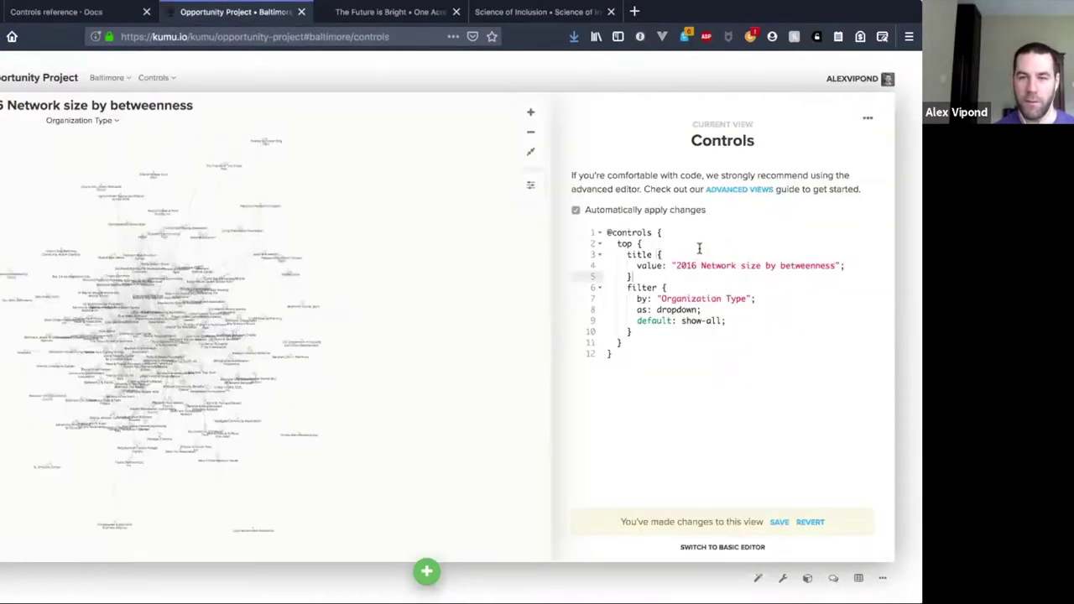
pyautogui.click(862, 270)
pyautogui.press('Return')
pyautogui.write('c')
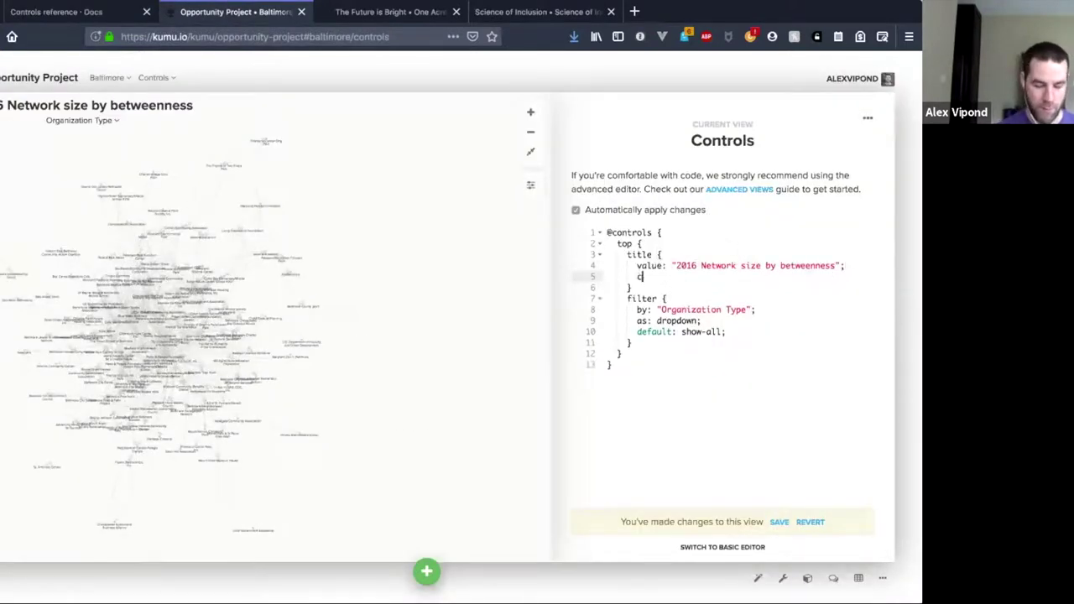
pyautogui.write('olor: b')
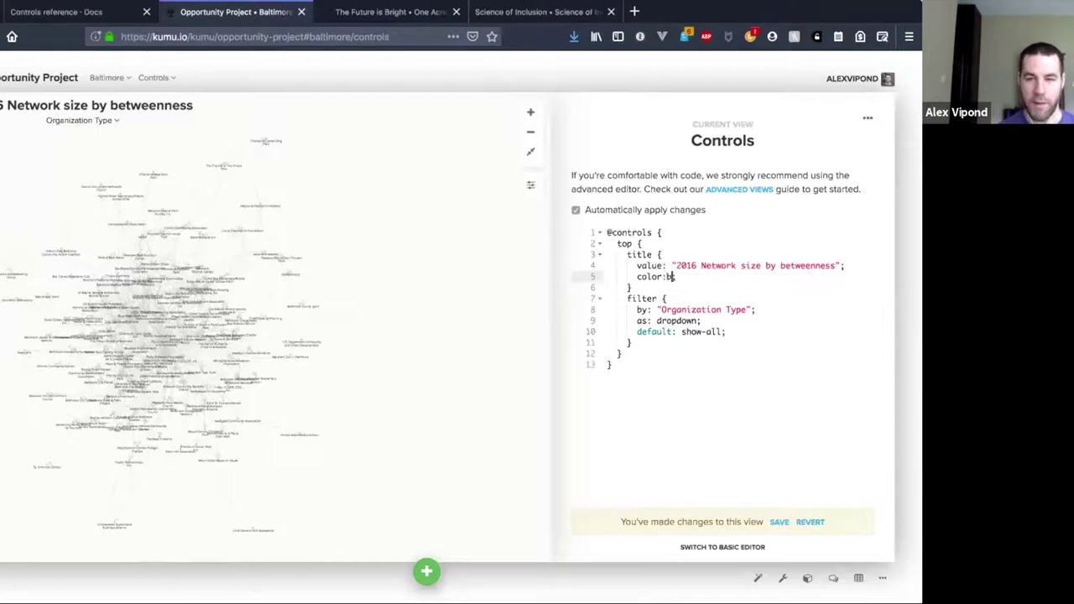
pyautogui.write('lue')
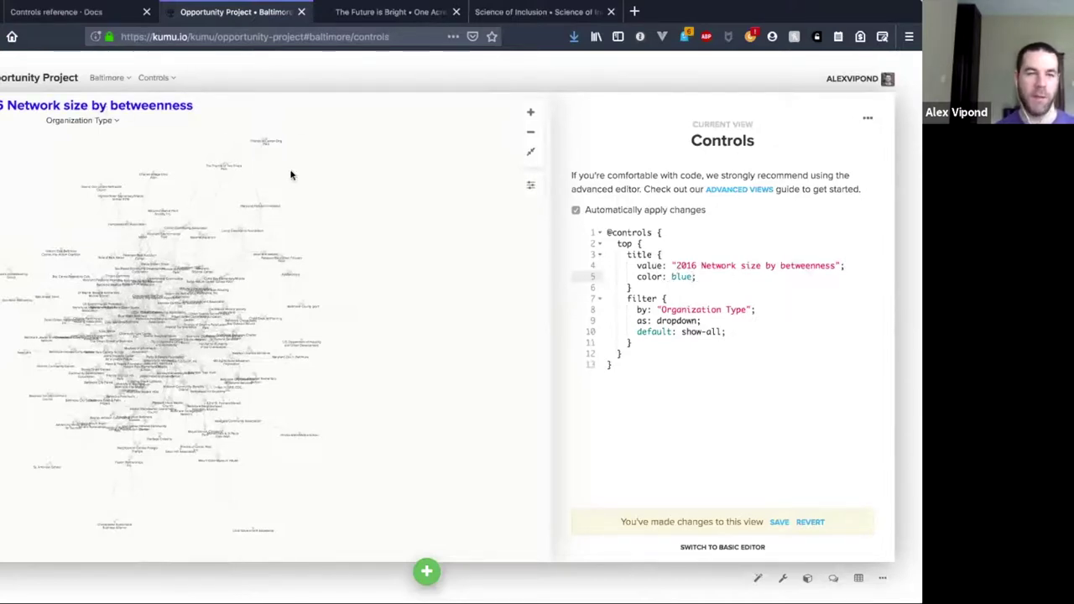
pyautogui.write(';')
pyautogui.moveTo(698, 277); pyautogui.dragTo(638, 278)
pyautogui.hotkey('ctrl', 'c')
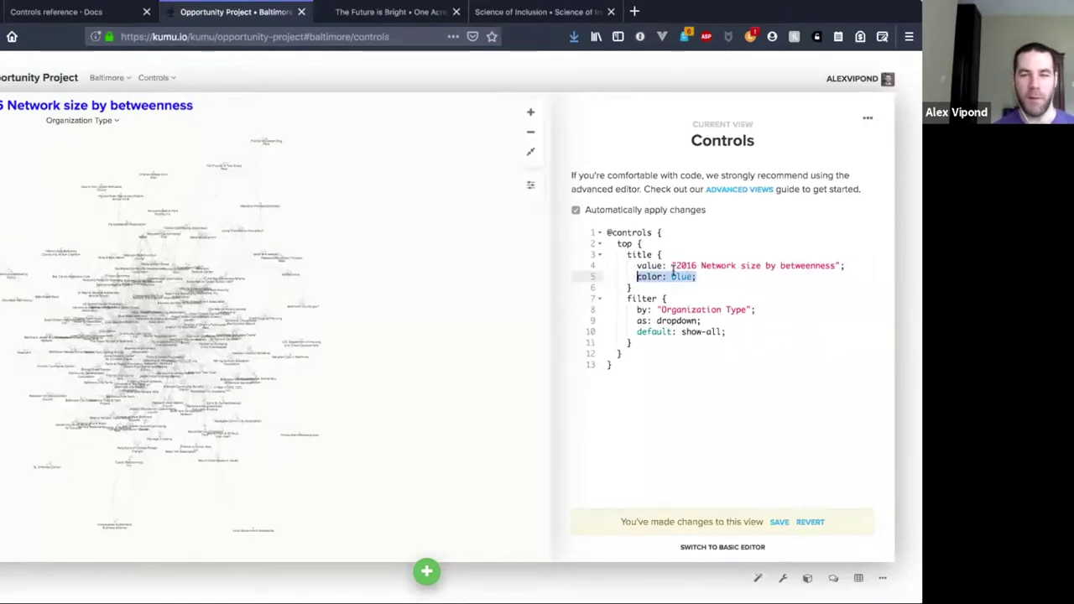
# - Switch to the Controls reference and examine the Static controls properties, including the details for background-color
pyautogui.hotkey('ctrl', 'shift', 'Tab')
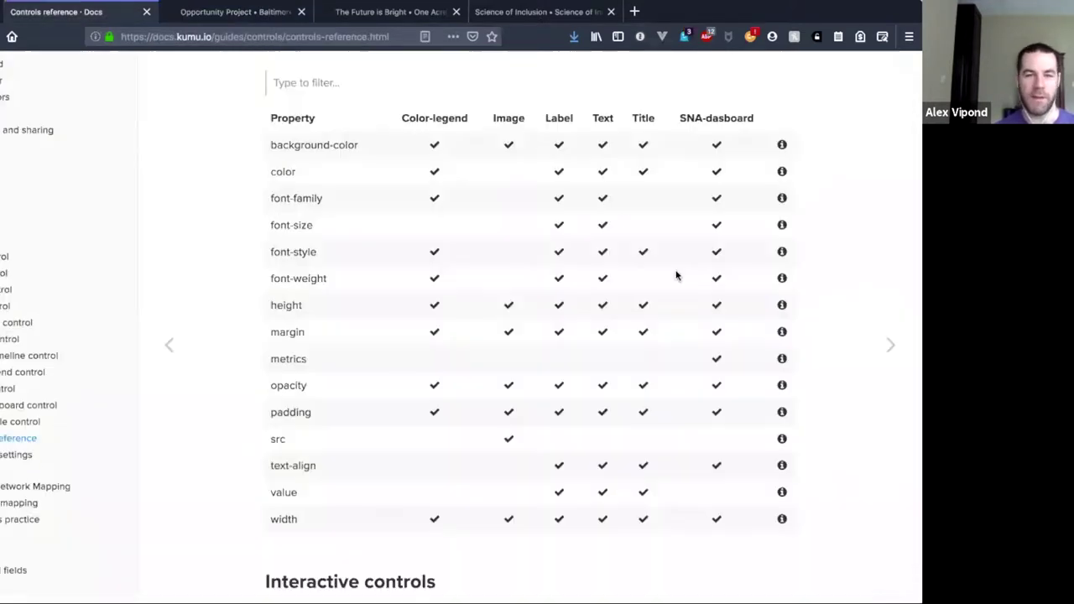
pyautogui.moveTo(279, 195); pyautogui.dragTo(327, 208)
pyautogui.click(326, 256)
pyautogui.scroll(-2, 335, 291)
pyautogui.scroll(2, 360, 216)
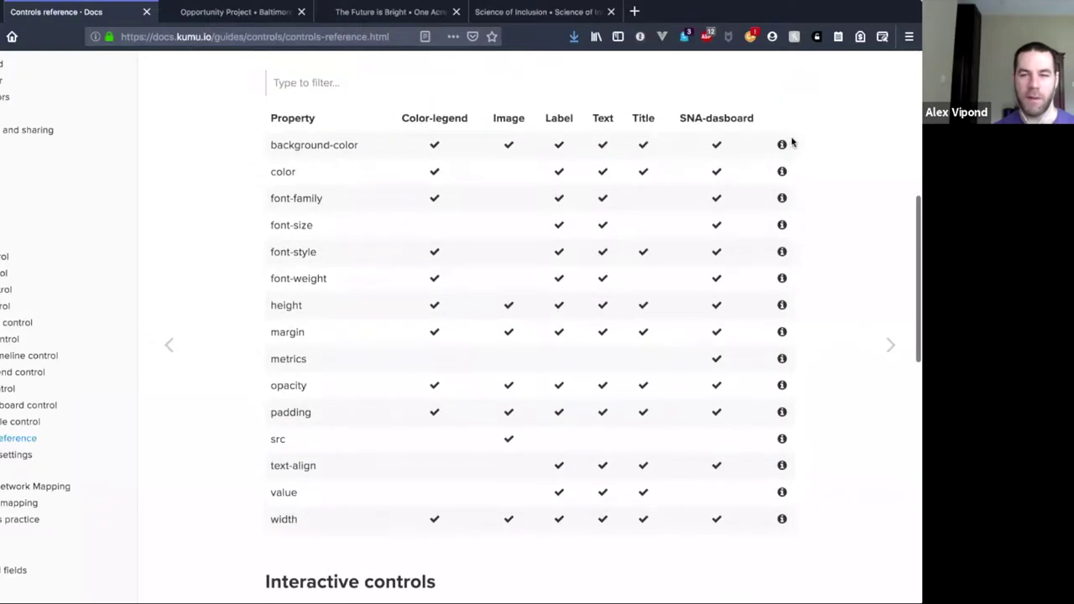
pyautogui.moveTo(781, 147)
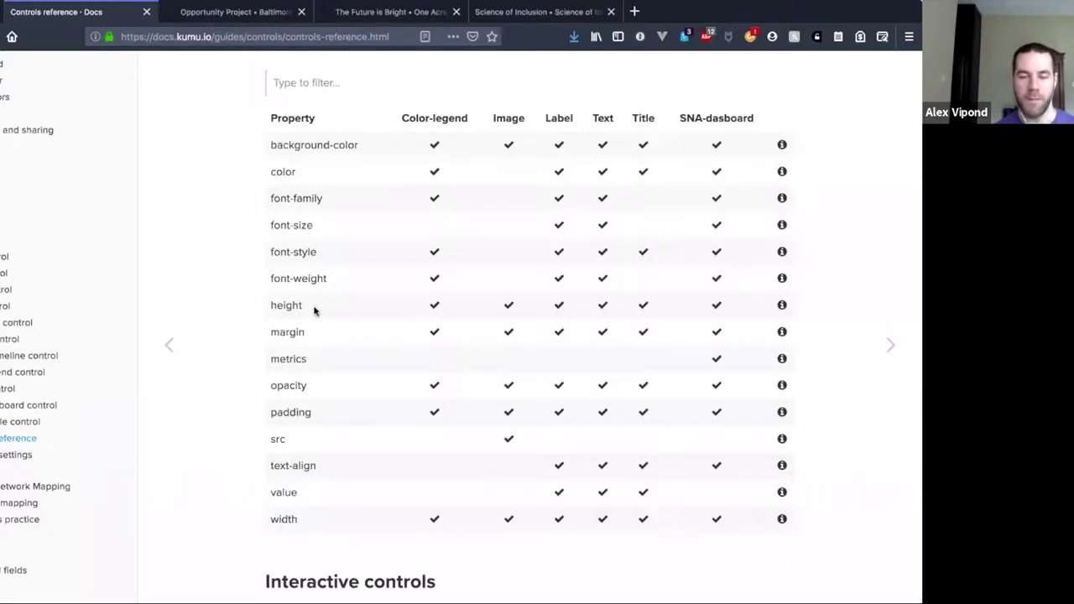
# - Examine the Interactive controls table and the properties it lists for filter, showcase, cluster, tagged-timeline and view toggle
pyautogui.scroll(-5, 315, 311)
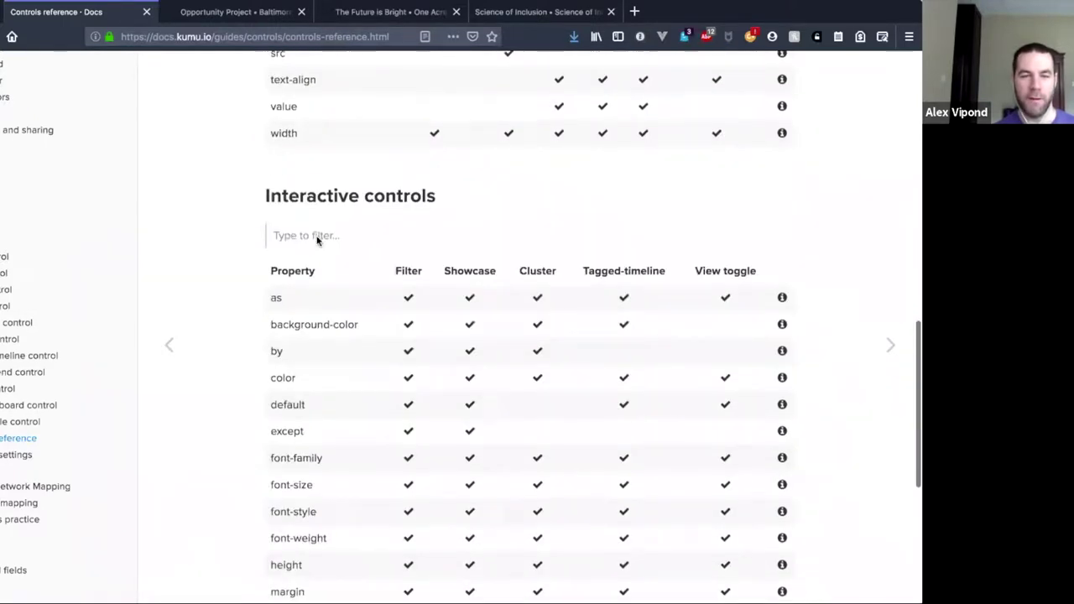
pyautogui.moveTo(262, 195); pyautogui.dragTo(423, 200)
pyautogui.scroll(-2, 311, 297)
pyautogui.scroll(-2, 305, 301)
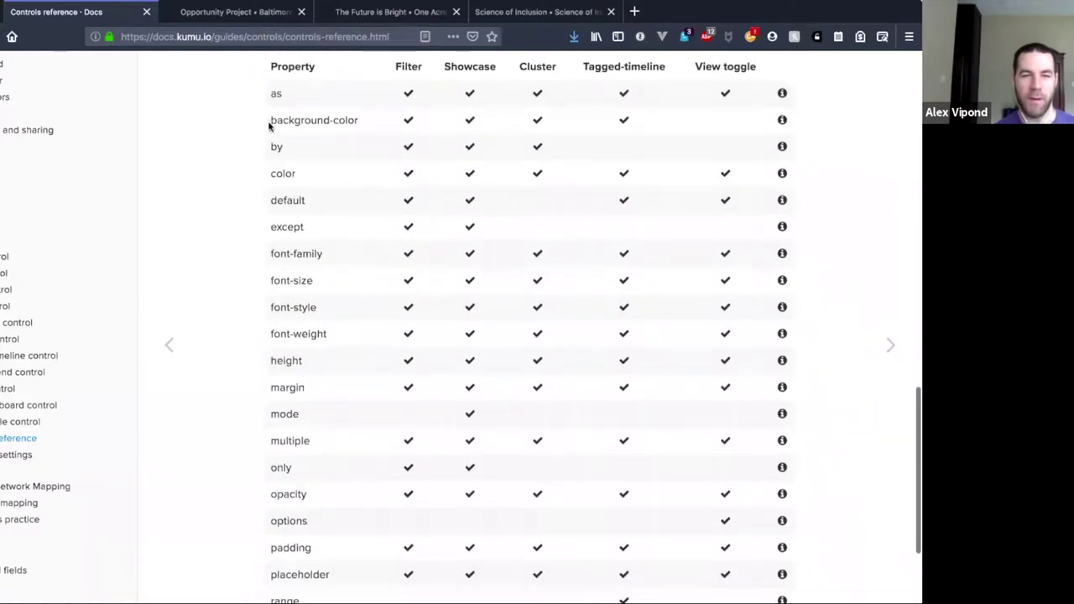
pyautogui.doubleClick(309, 254)
pyautogui.click(353, 261)
pyautogui.scroll(1, 353, 260)
pyautogui.scroll(2, 354, 260)
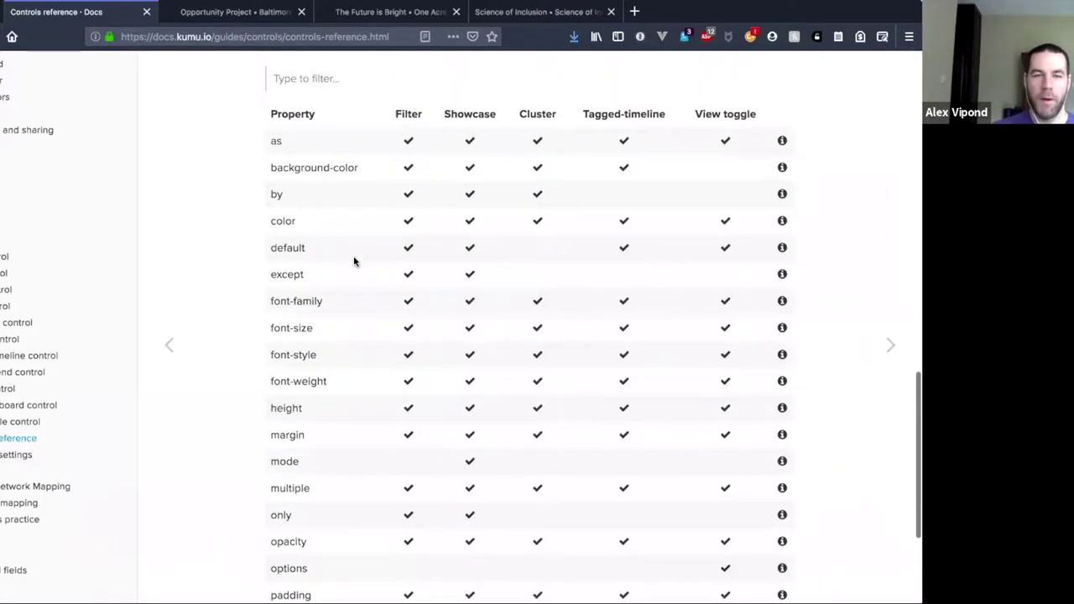
pyautogui.rightClick(355, 258)
pyautogui.click(319, 71)
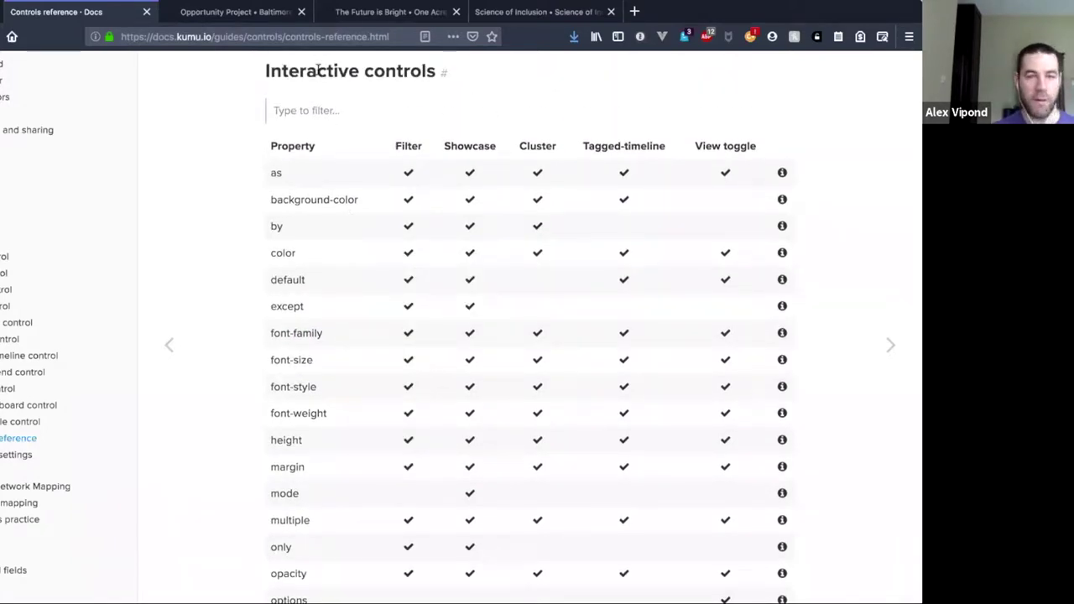
# - In the map's controls code, paste color: blue; below the filter block's default line and check the Organization Type dropdown
pyautogui.hotkey('ctrl', 'Tab')
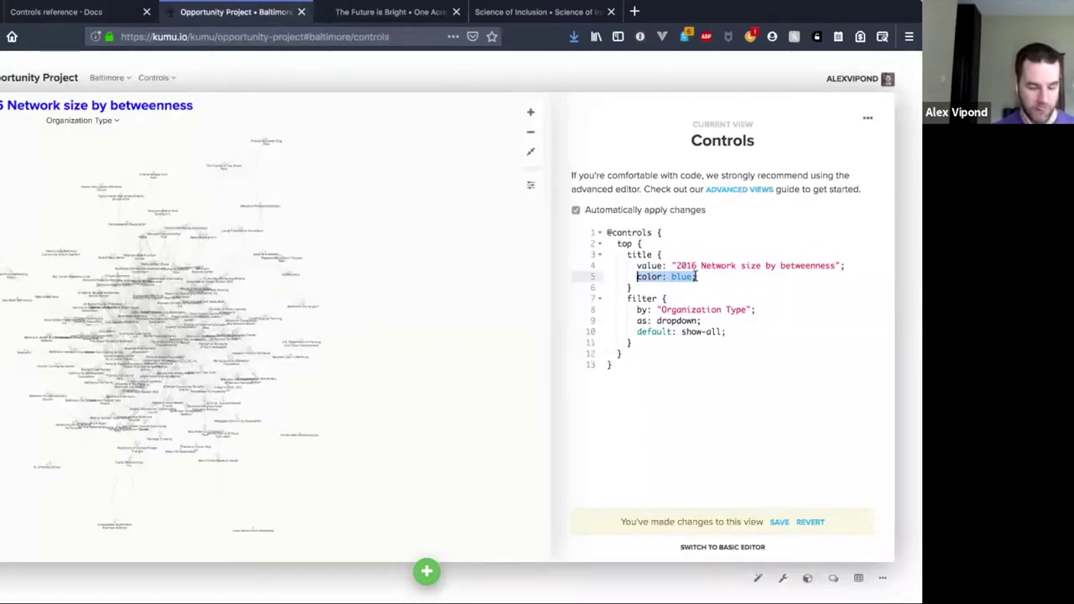
pyautogui.click(757, 329)
pyautogui.press('Return')
pyautogui.hotkey('ctrl', 'v')
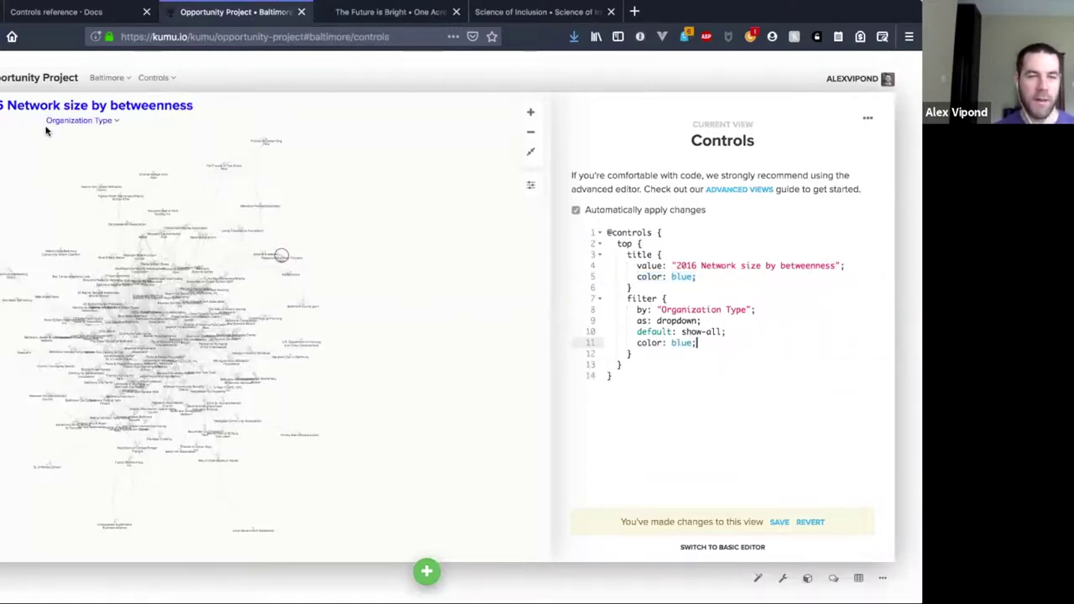
pyautogui.click(94, 122)
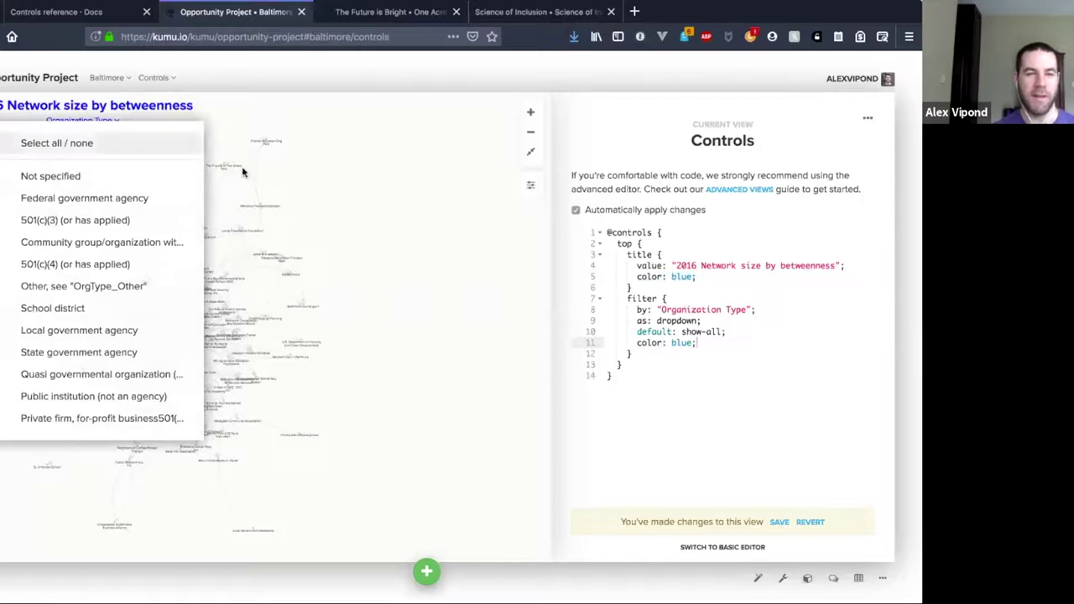
pyautogui.click(74, 122)
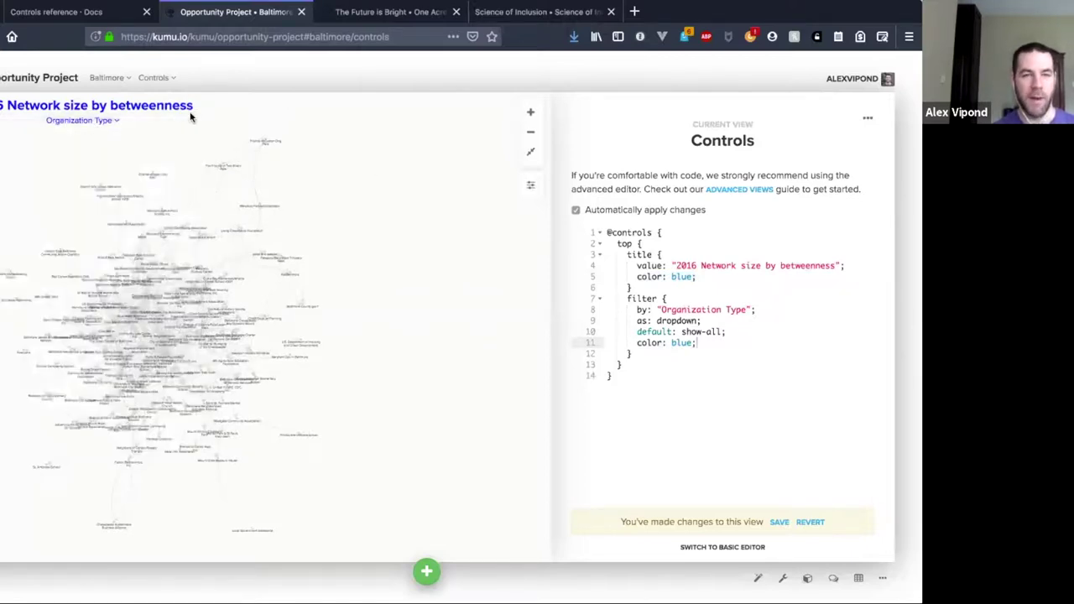
# - Read the by property's details in the Interactive controls reference and compare them with the filter block's by line
pyautogui.hotkey('ctrl', 'shift', 'Tab')
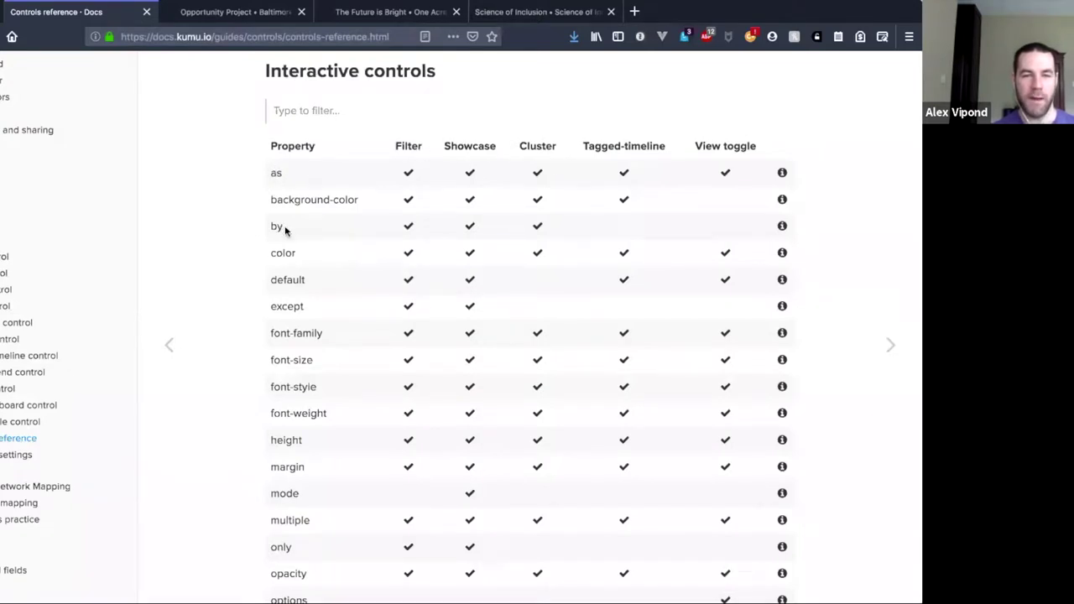
pyautogui.moveTo(784, 229)
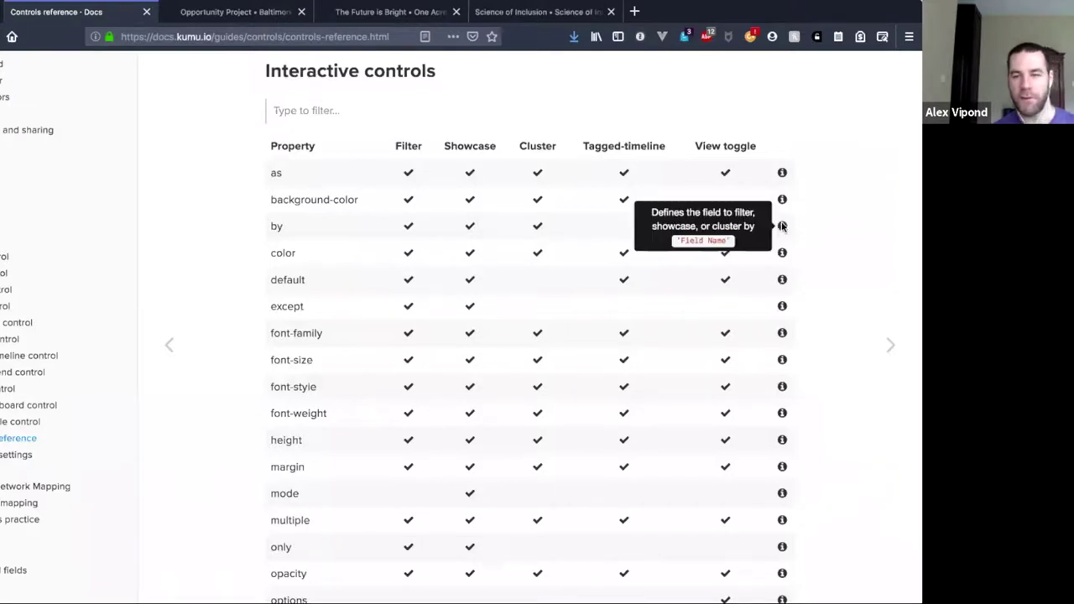
pyautogui.hotkey('ctrl', 'Tab')
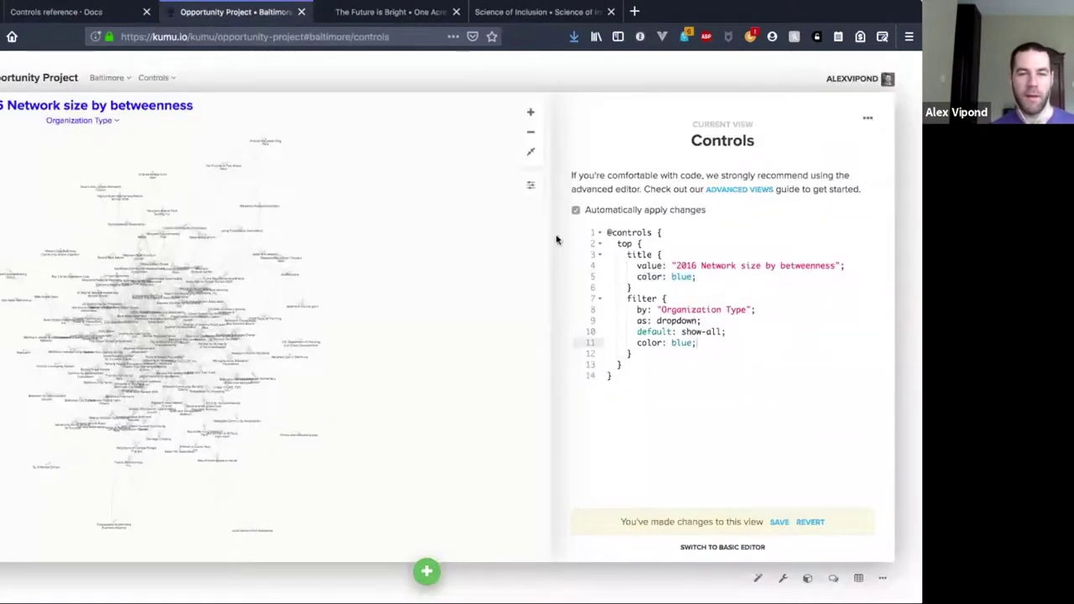
pyautogui.doubleClick(642, 310)
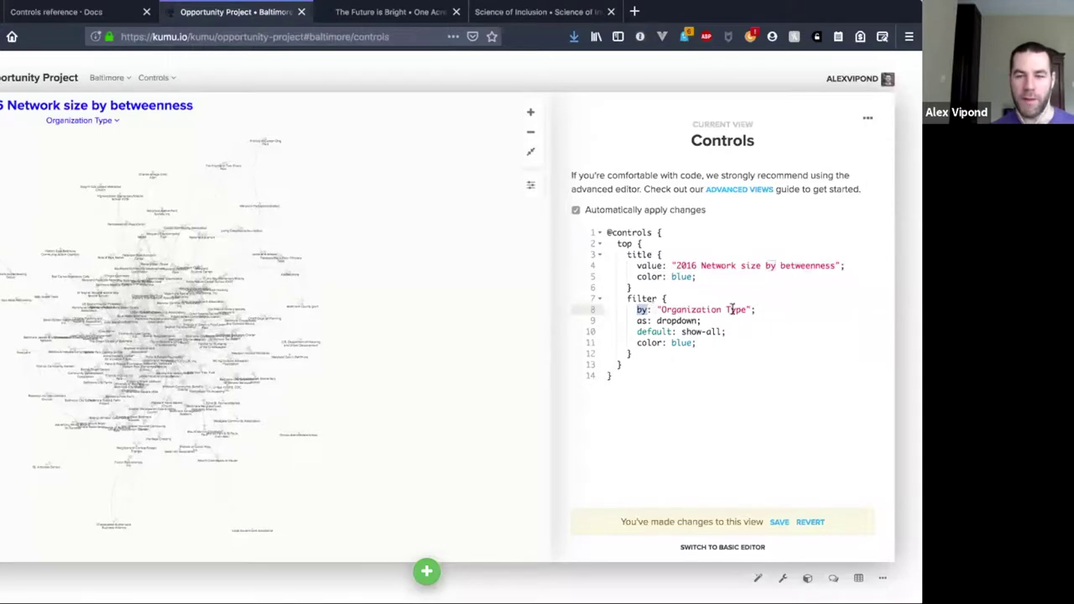
pyautogui.moveTo(742, 312); pyautogui.dragTo(636, 310)
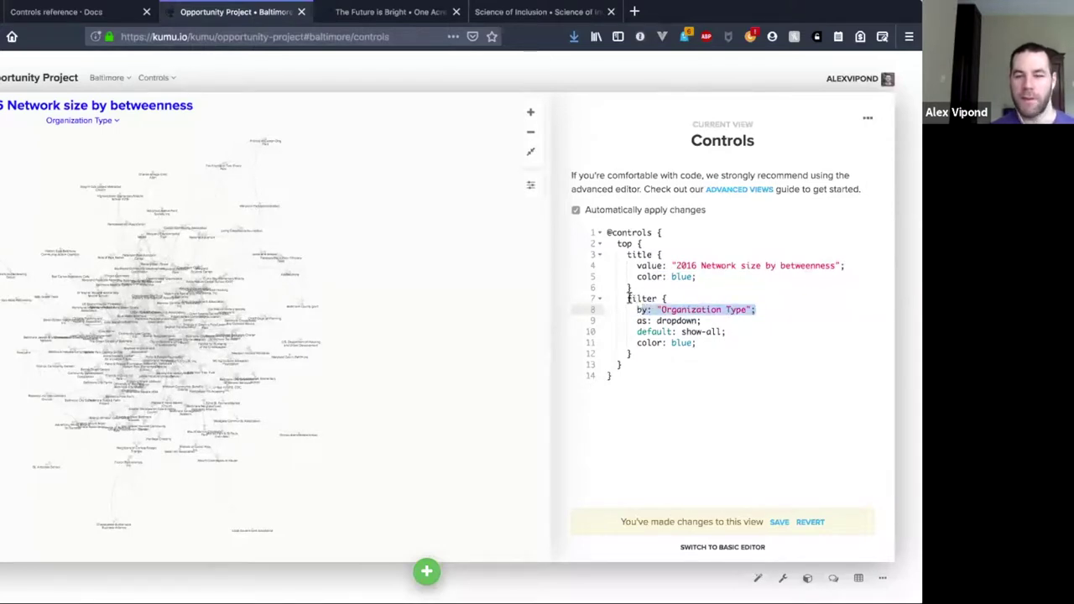
pyautogui.click(627, 299)
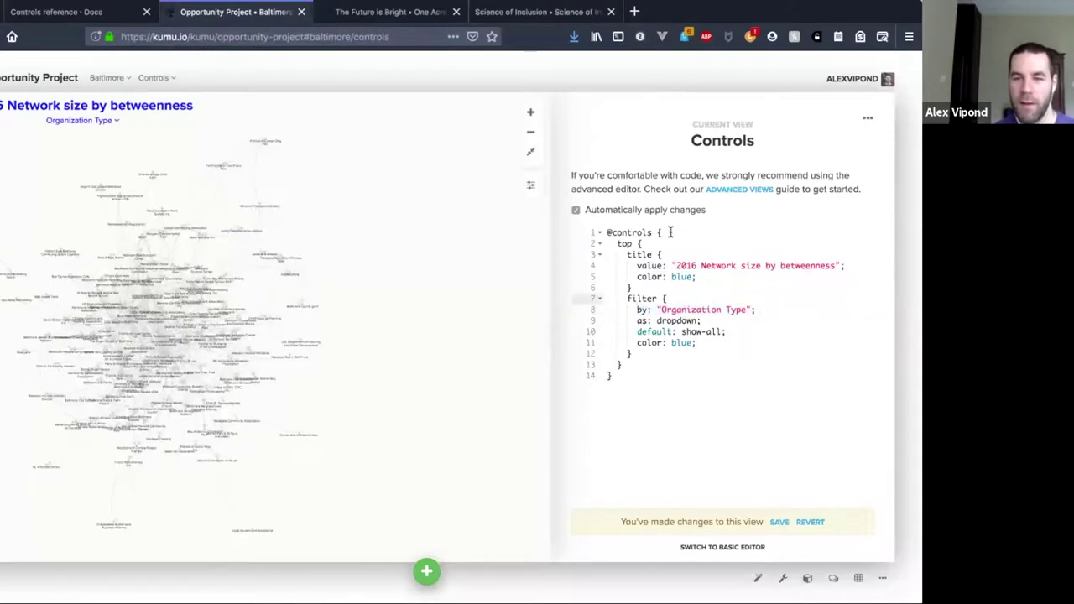
# - Examine the filter block's as: dropdown line alongside the options in the map's Organization Type dropdown
pyautogui.click(640, 320)
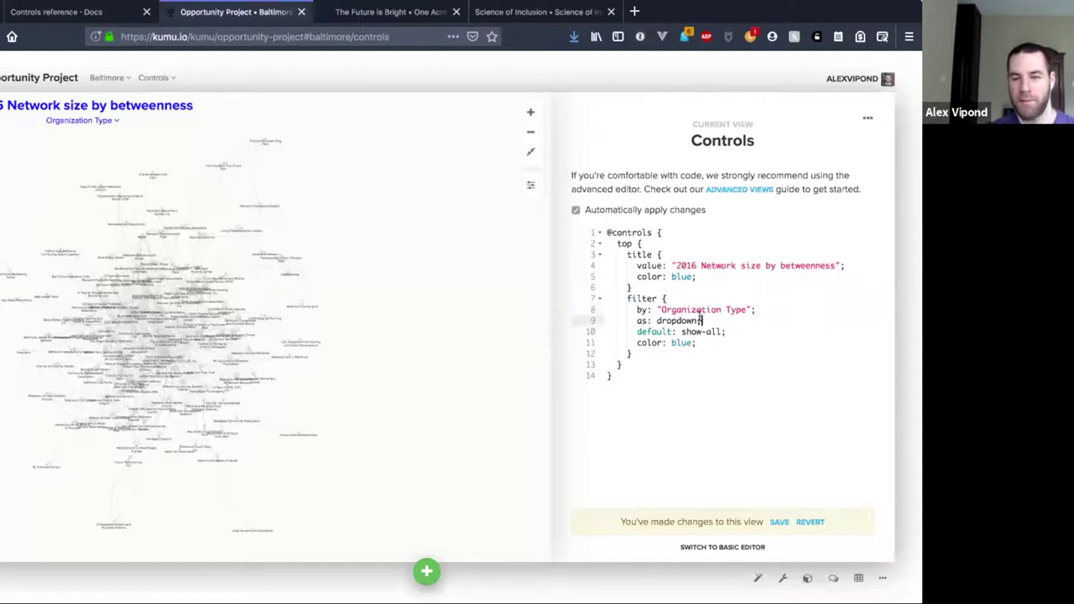
pyautogui.click(71, 121)
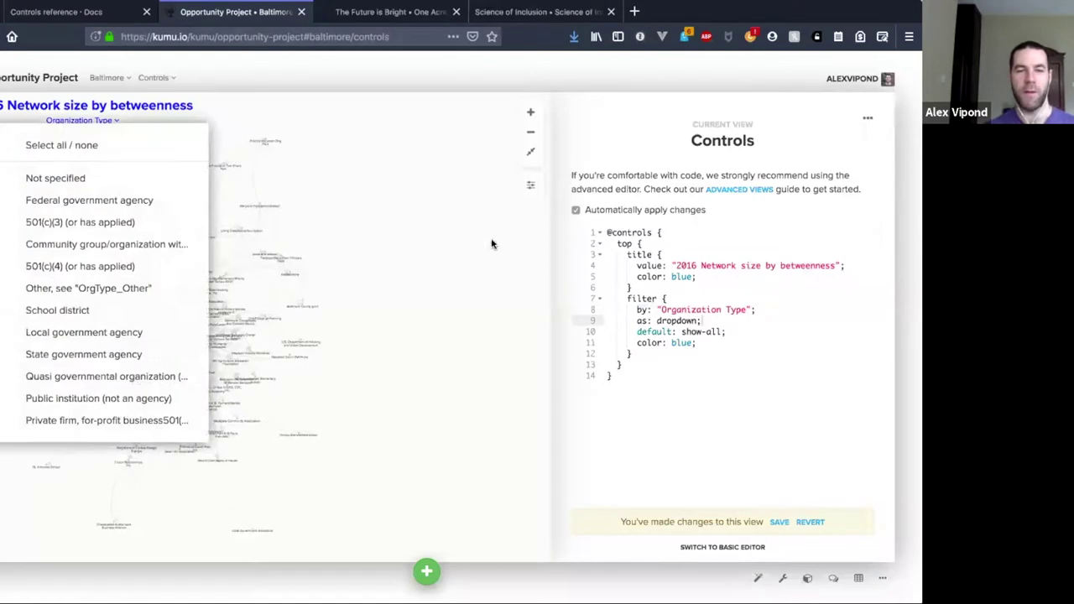
pyautogui.click(485, 292)
# - Compare the filter block's default: show-all; line with the default property's valid values in the Interactive controls reference
pyautogui.moveTo(725, 332); pyautogui.dragTo(637, 332)
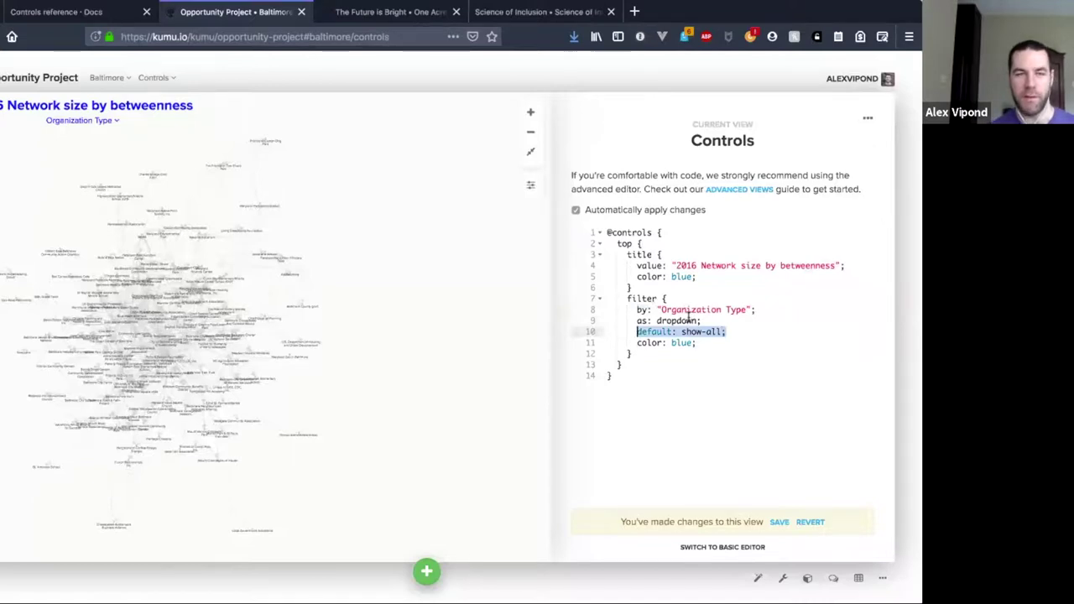
pyautogui.hotkey('ctrl', 'shift', 'Tab')
pyautogui.moveTo(782, 281)
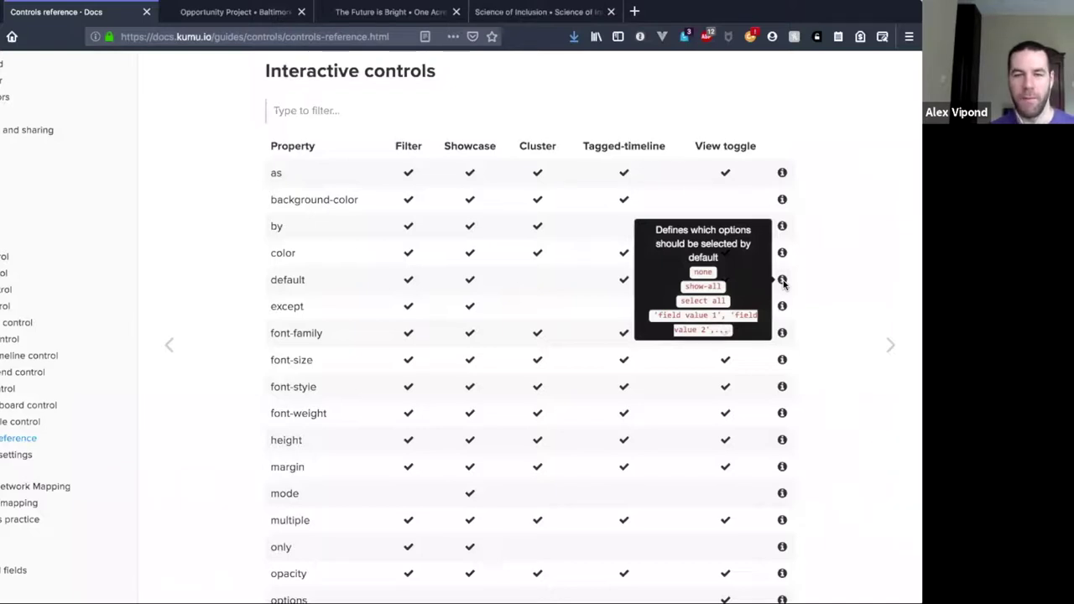
pyautogui.scroll(-5, 320, 328)
pyautogui.scroll(4, 320, 328)
pyautogui.scroll(3, 319, 328)
pyautogui.scroll(-2, 319, 328)
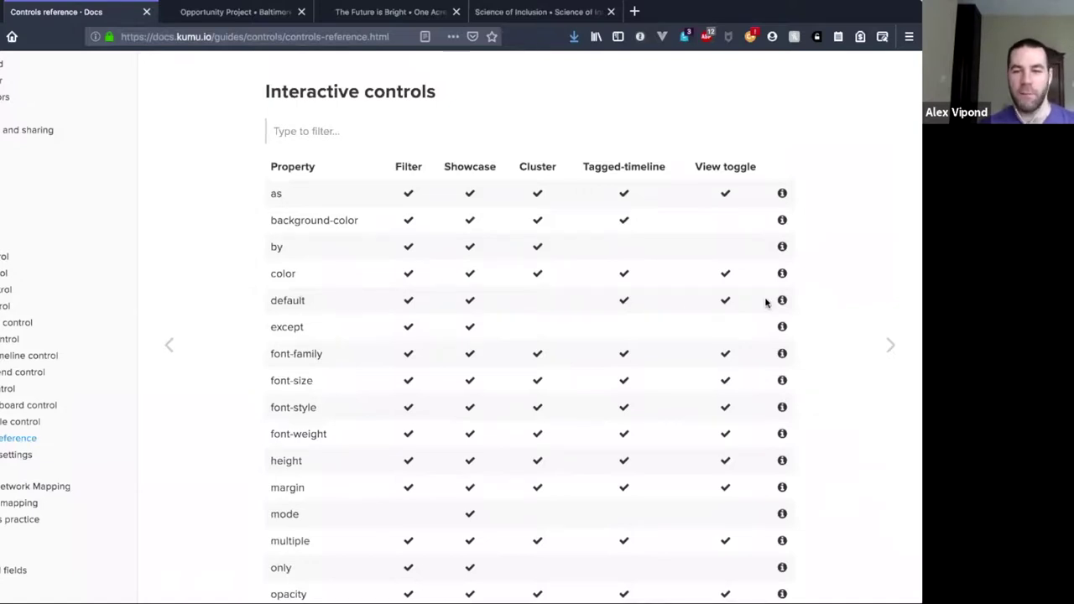
pyautogui.moveTo(780, 303)
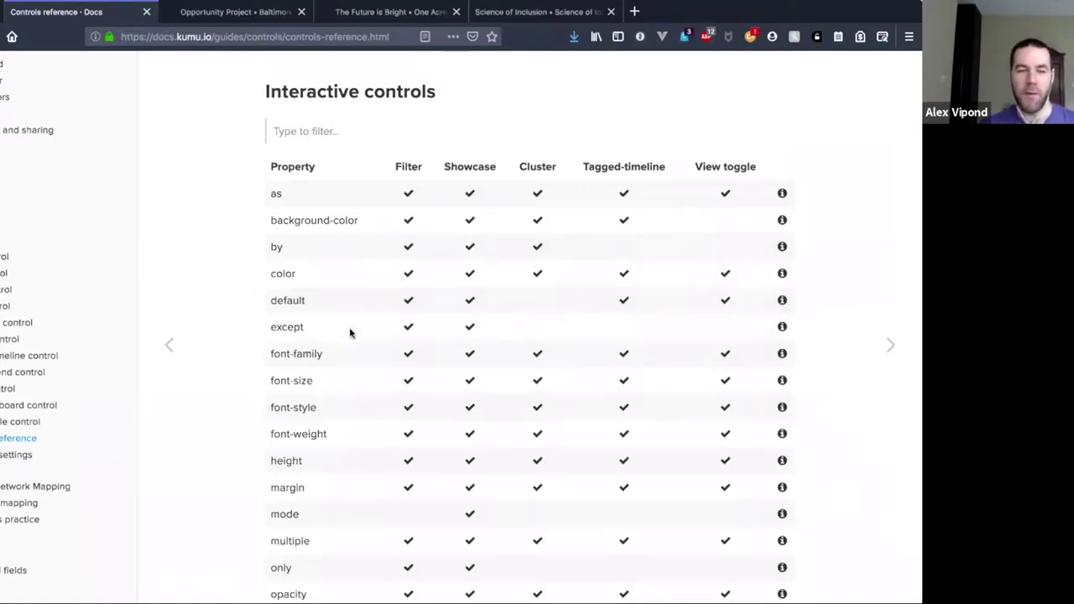
pyautogui.scroll(-2, 349, 336)
pyautogui.scroll(-1, 293, 359)
pyautogui.doubleClick(287, 375)
pyautogui.click(287, 360)
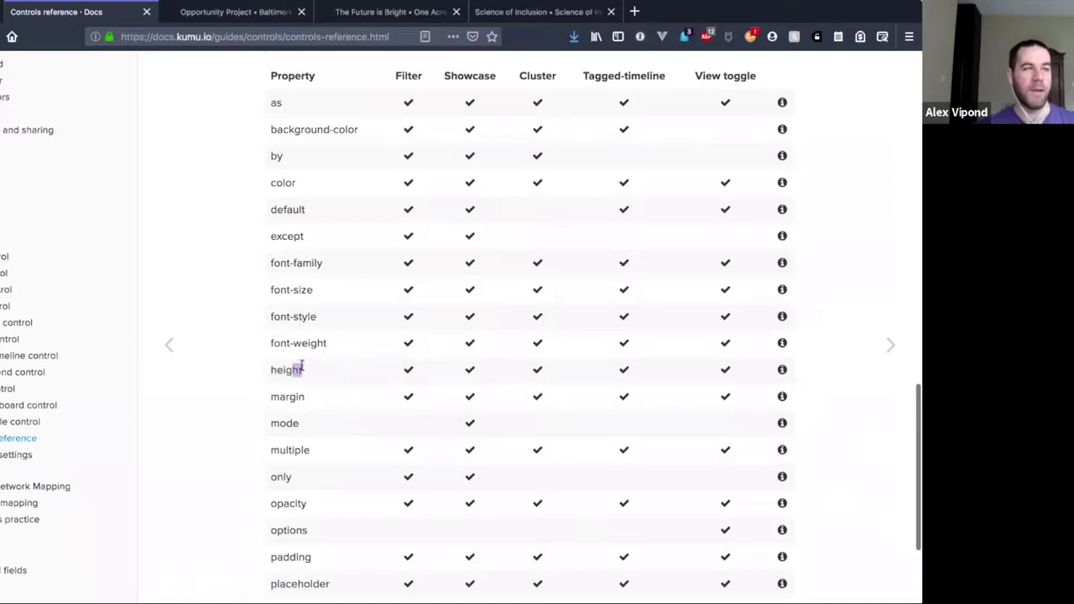
pyautogui.click(196, 15)
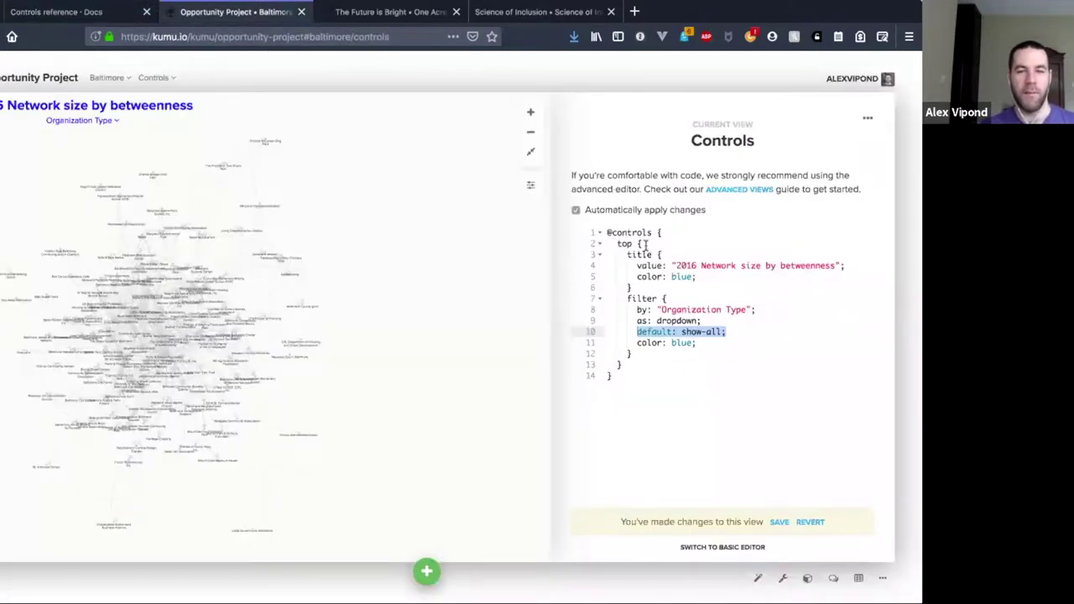
pyautogui.click(611, 233)
pyautogui.moveTo(612, 232); pyautogui.dragTo(630, 391)
pyautogui.click(625, 376)
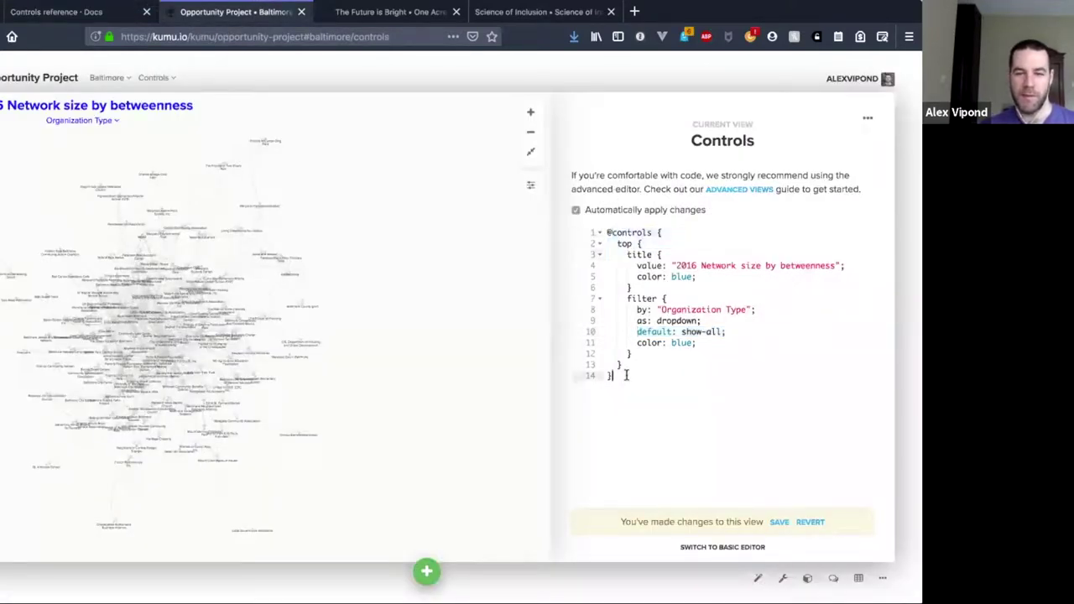
# - Examine the full Interactive controls property table in the Controls reference, including which control types support the multiple property
pyautogui.click(63, 10)
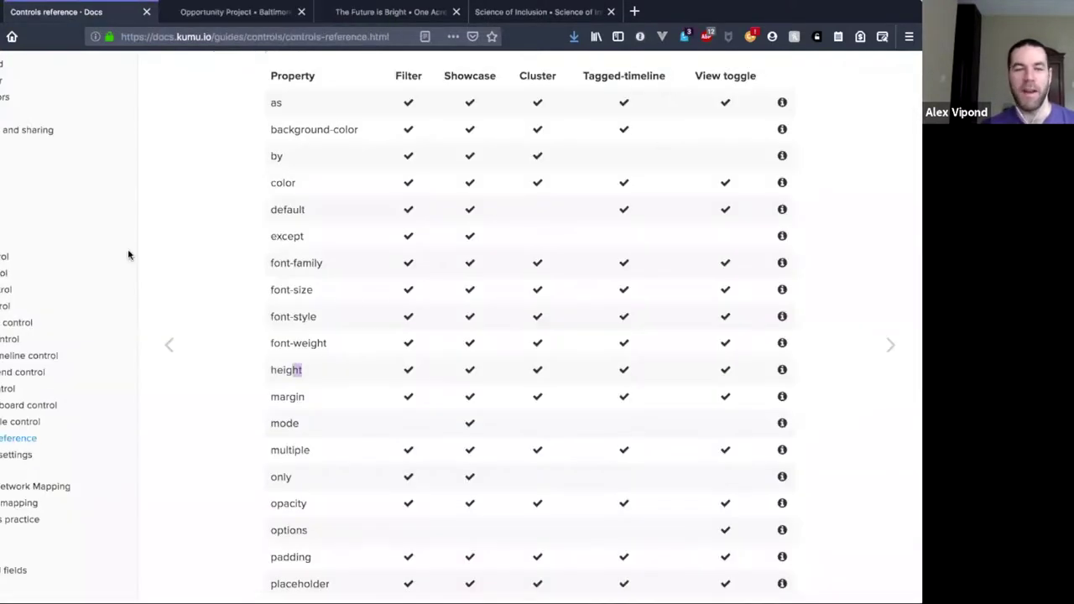
pyautogui.moveTo(250, 223); pyautogui.dragTo(325, 378)
pyautogui.click(325, 379)
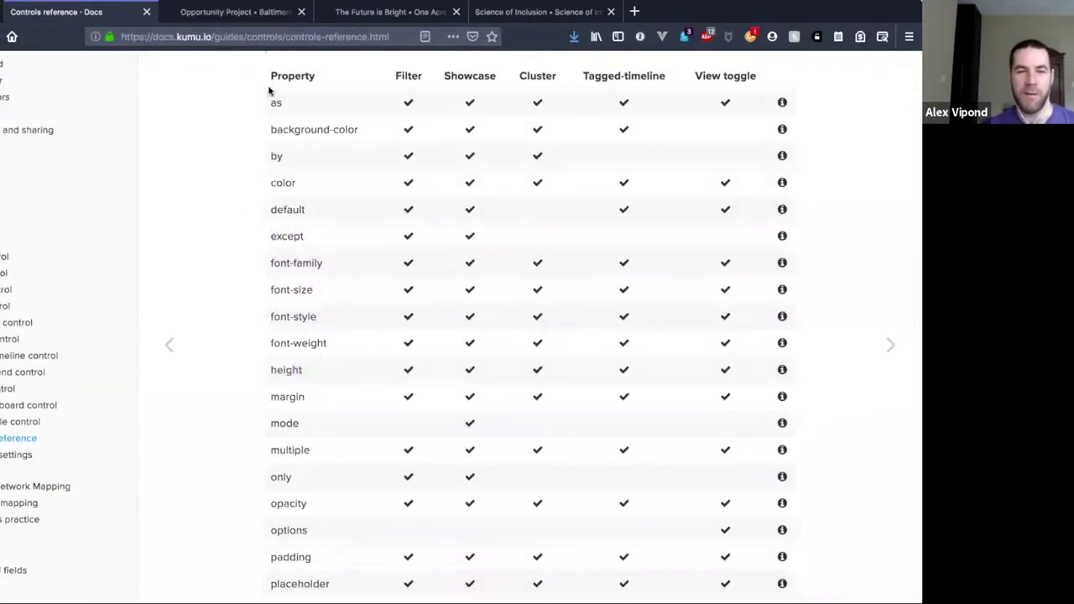
pyautogui.moveTo(269, 79); pyautogui.dragTo(743, 542)
pyautogui.scroll(-3, 395, 246)
pyautogui.click(342, 313)
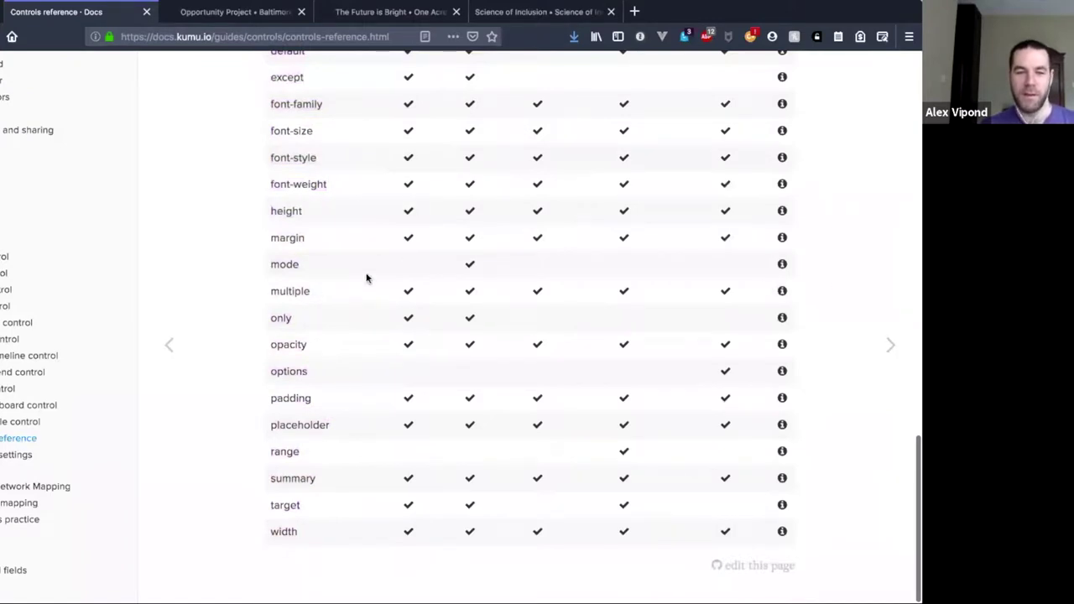
pyautogui.doubleClick(300, 291)
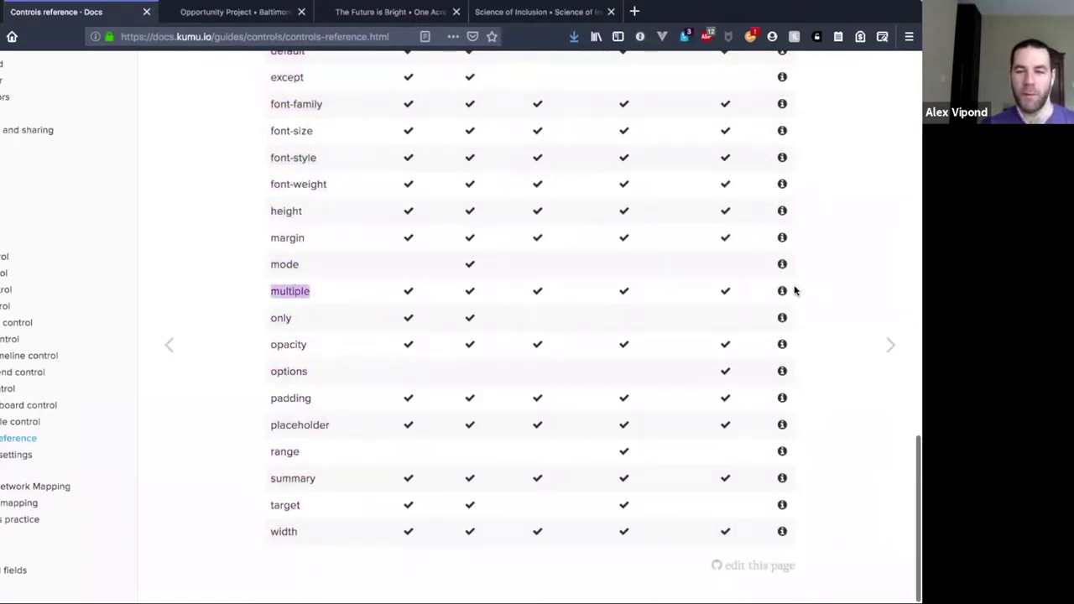
pyautogui.click(329, 293)
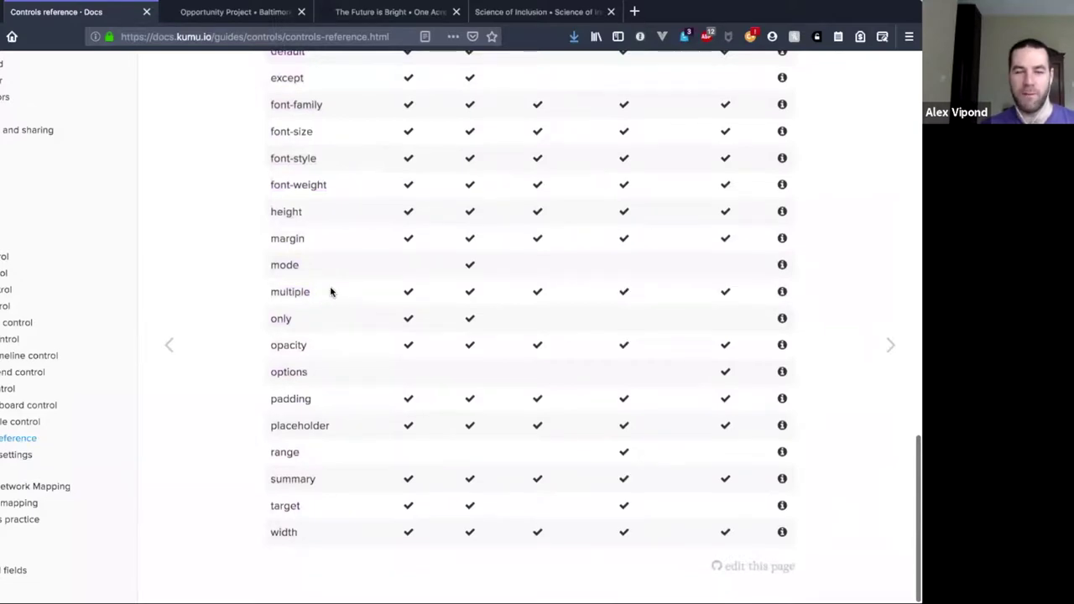
pyautogui.scroll(4, 330, 291)
pyautogui.scroll(-1, 333, 283)
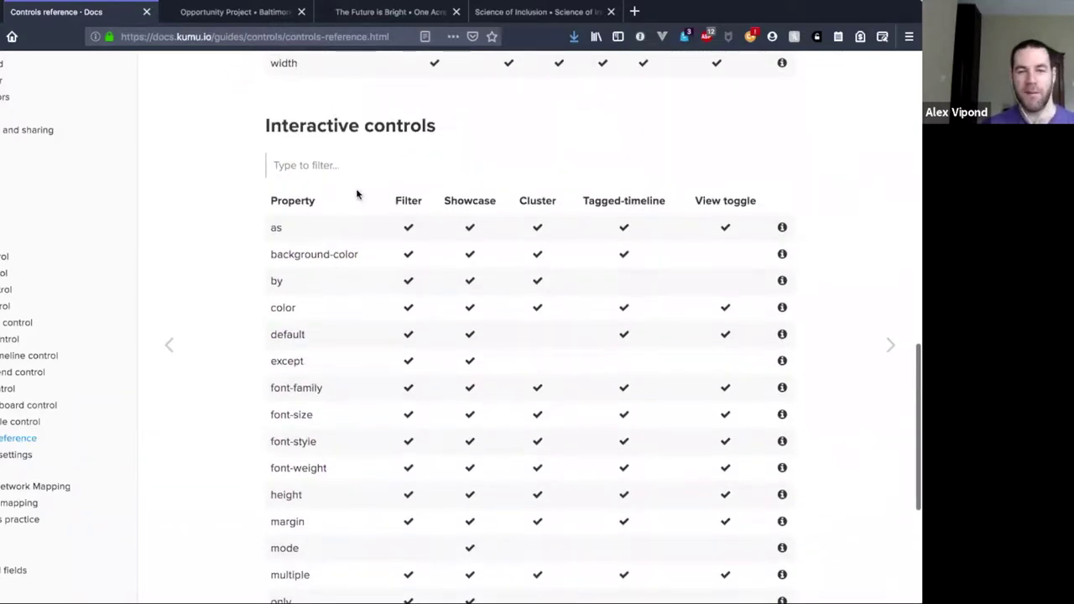
pyautogui.scroll(-3, 336, 276)
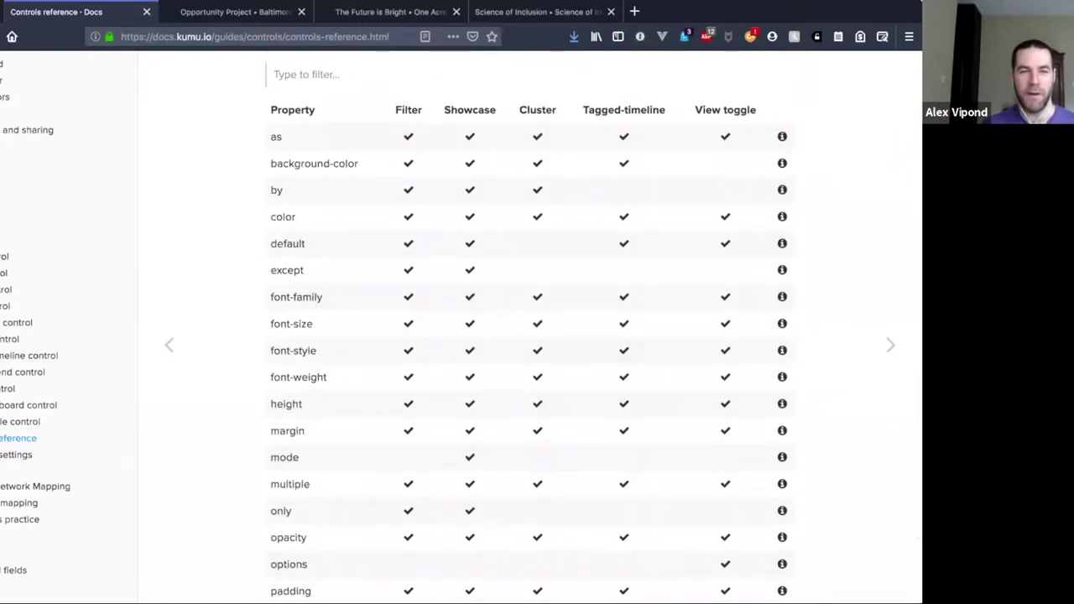
# - Back in the map, review the filter block's default: show-all; line and the options in the Organization Type dropdown
pyautogui.hotkey('ctrl', 'Tab')
pyautogui.click(748, 327)
pyautogui.moveTo(638, 332); pyautogui.dragTo(703, 333)
pyautogui.click(735, 334)
pyautogui.click(735, 343)
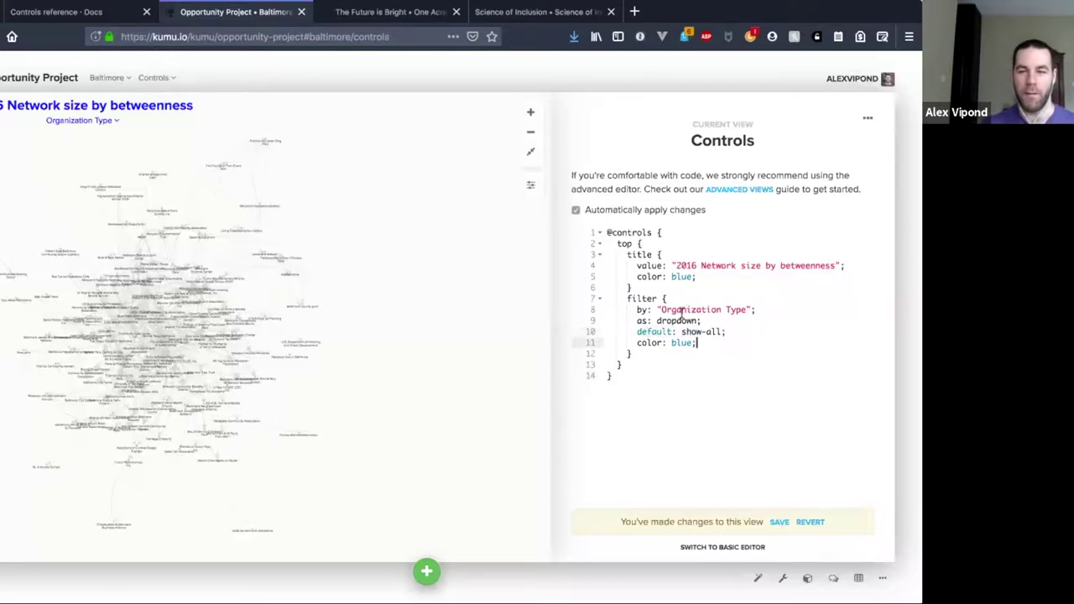
pyautogui.click(107, 124)
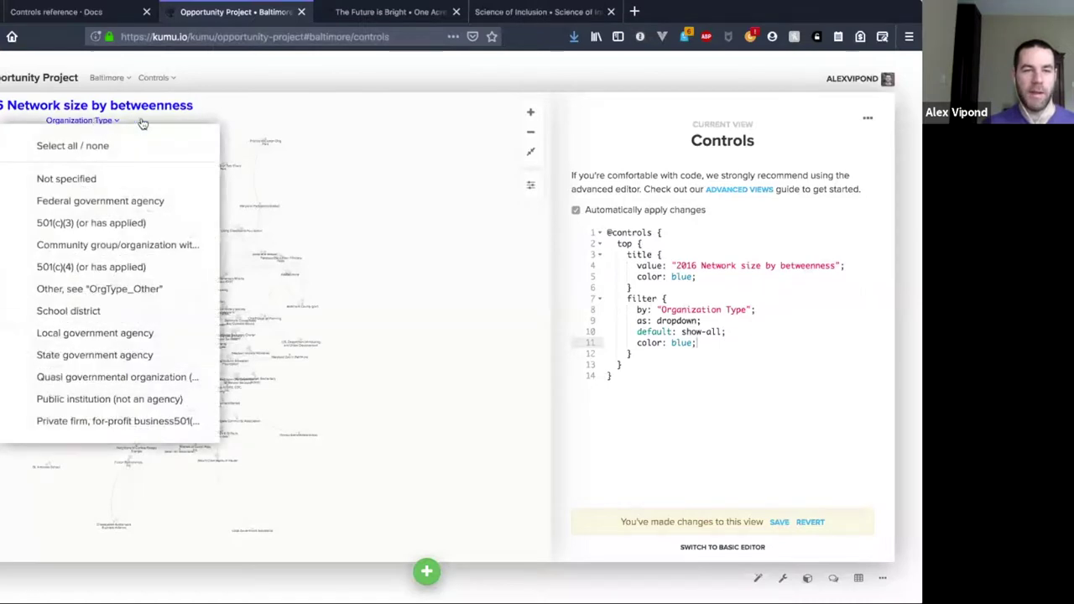
# - Add placeholder: "Show/hide by organization type..."; to the filter block below its color line
pyautogui.click(707, 342)
pyautogui.press('Return')
pyautogui.write('plach')
pyautogui.write('hold')
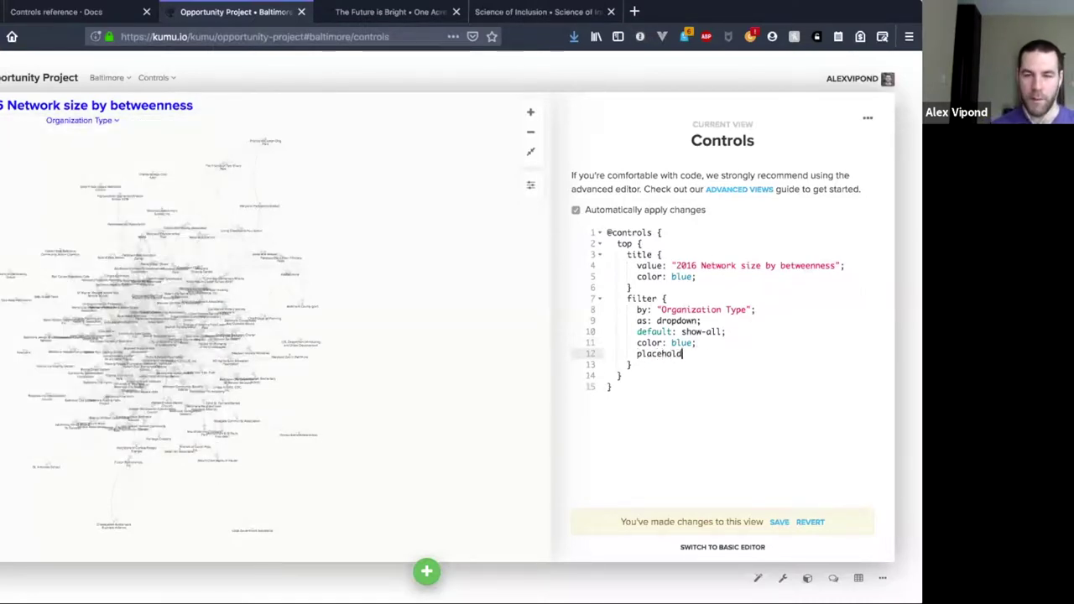
pyautogui.write('er: "Sho')
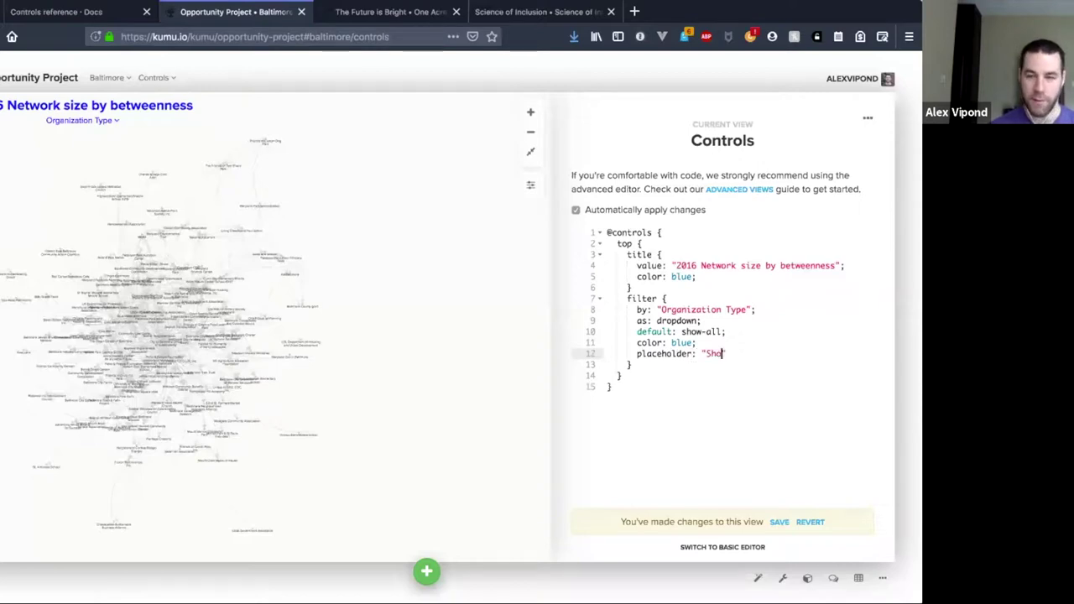
pyautogui.write('w/hide')
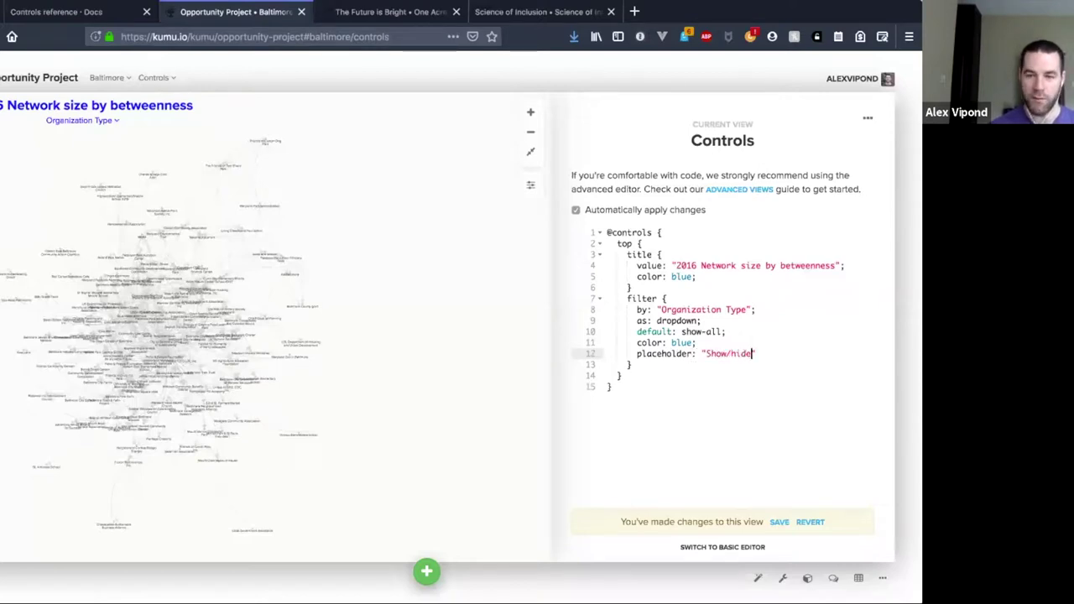
pyautogui.write(' by or')
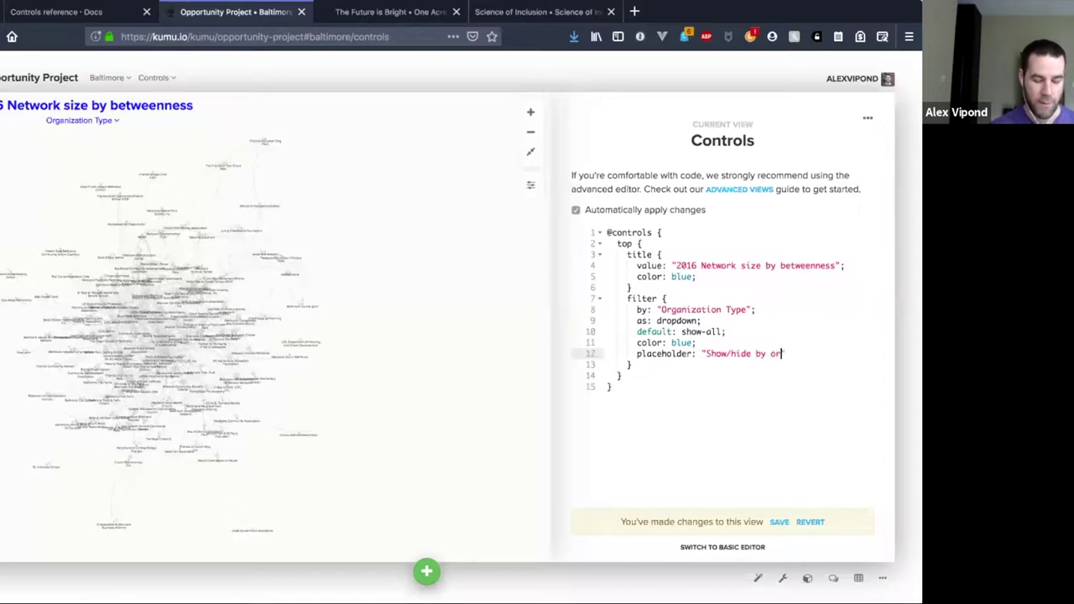
pyautogui.write('ganization type";')
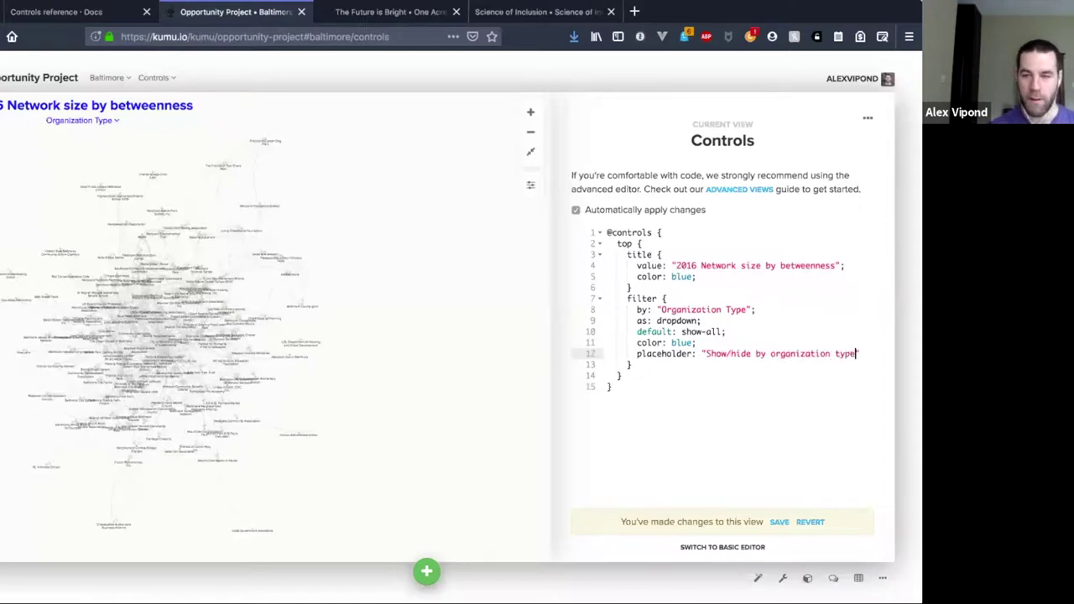
pyautogui.click(856, 354)
pyautogui.write('...')
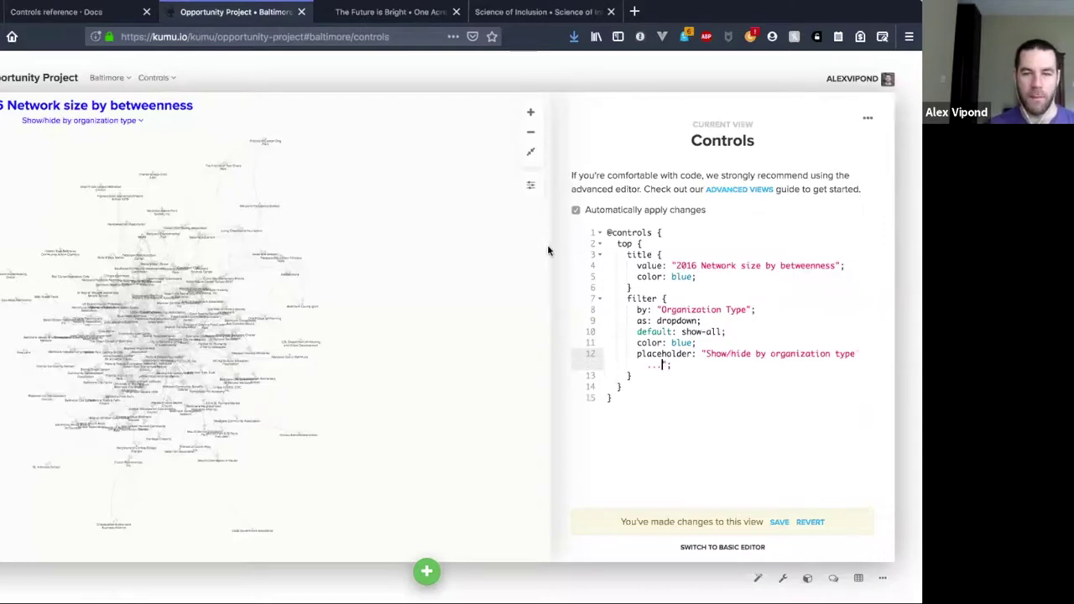
# - Collapse the code editor, filter the map to Local government agency with the Show/hide by organization type dropdown, and reopen the editor
pyautogui.click(491, 266)
pyautogui.click(417, 121)
pyautogui.click(433, 124)
pyautogui.click(472, 122)
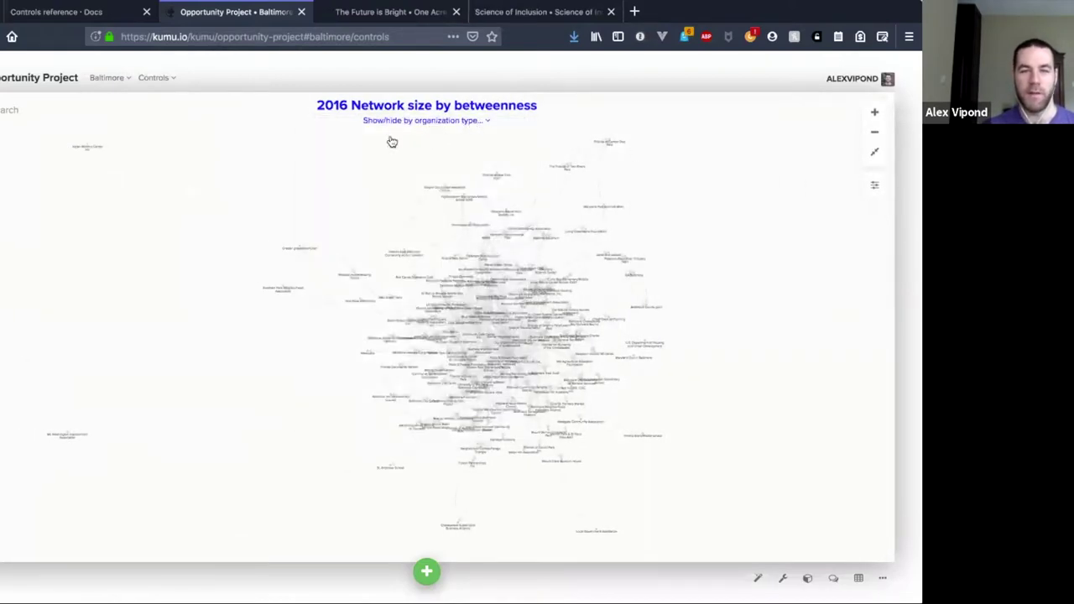
pyautogui.click(278, 159)
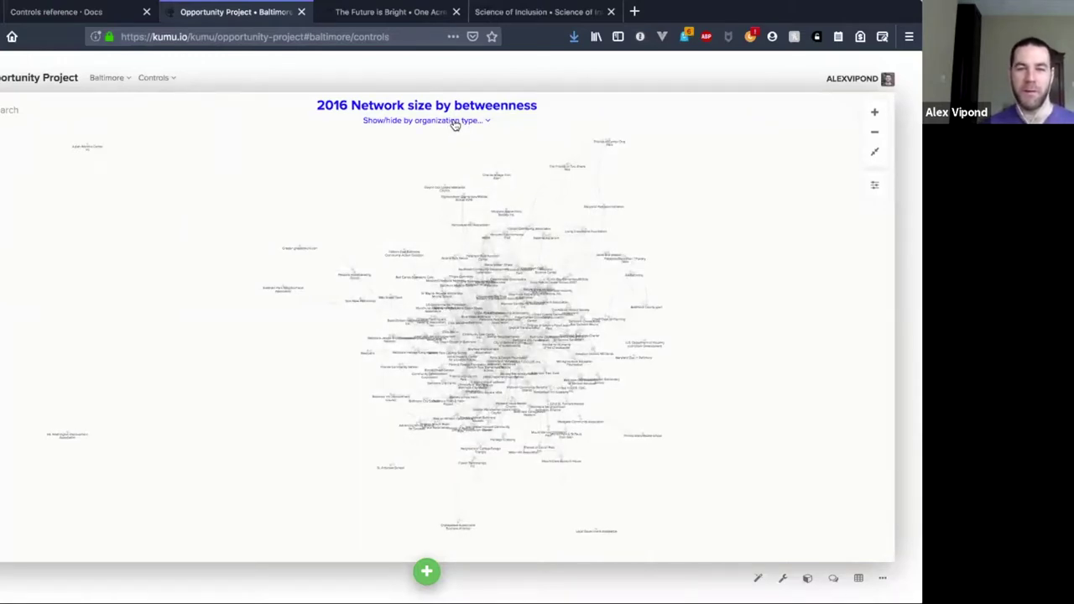
pyautogui.click(454, 123)
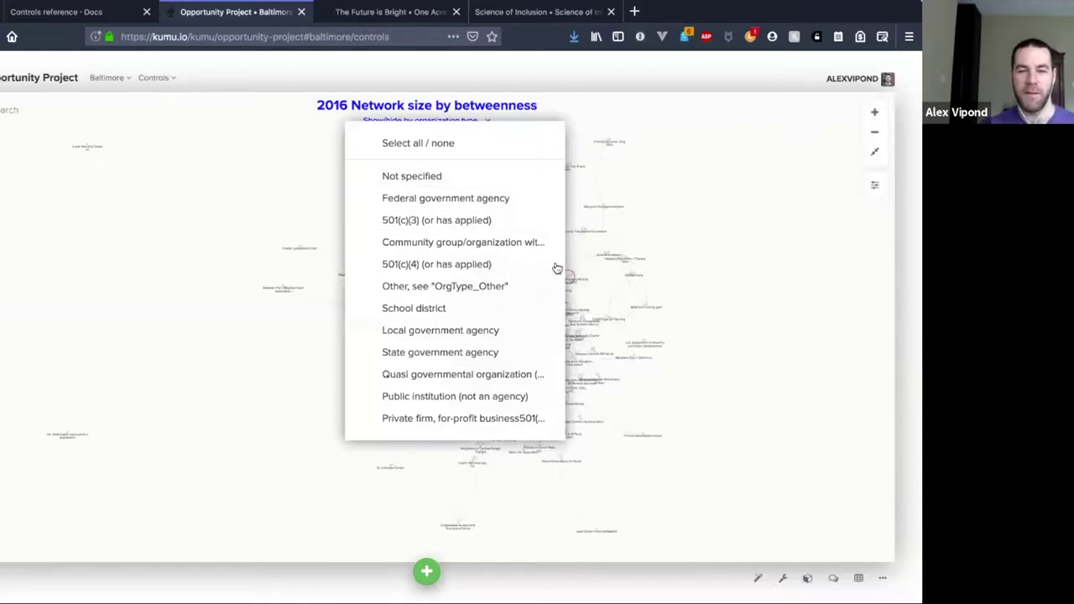
pyautogui.click(477, 329)
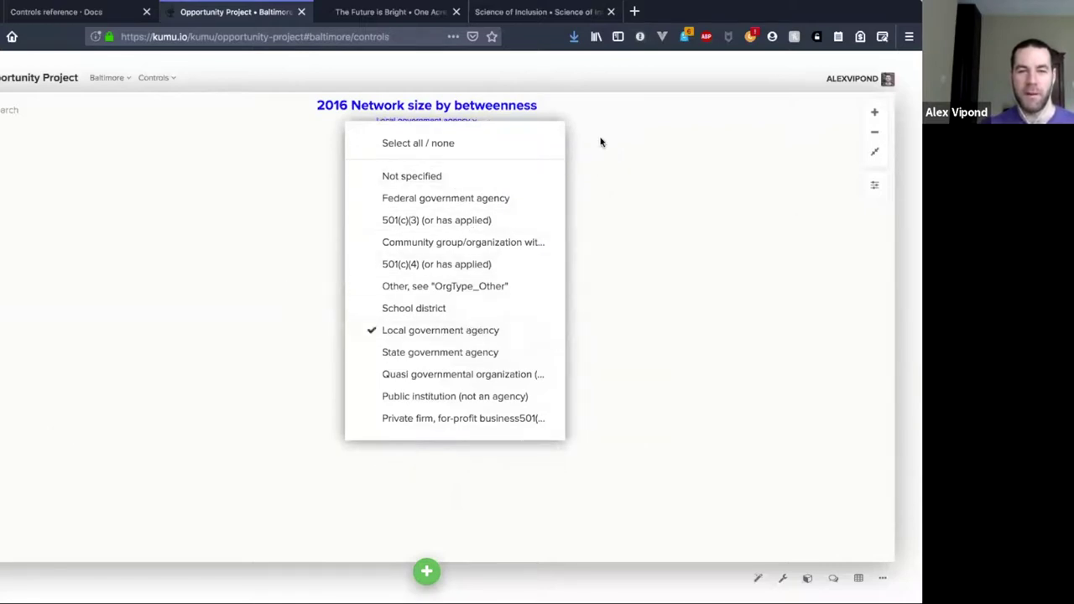
pyautogui.click(601, 143)
pyautogui.click(601, 208)
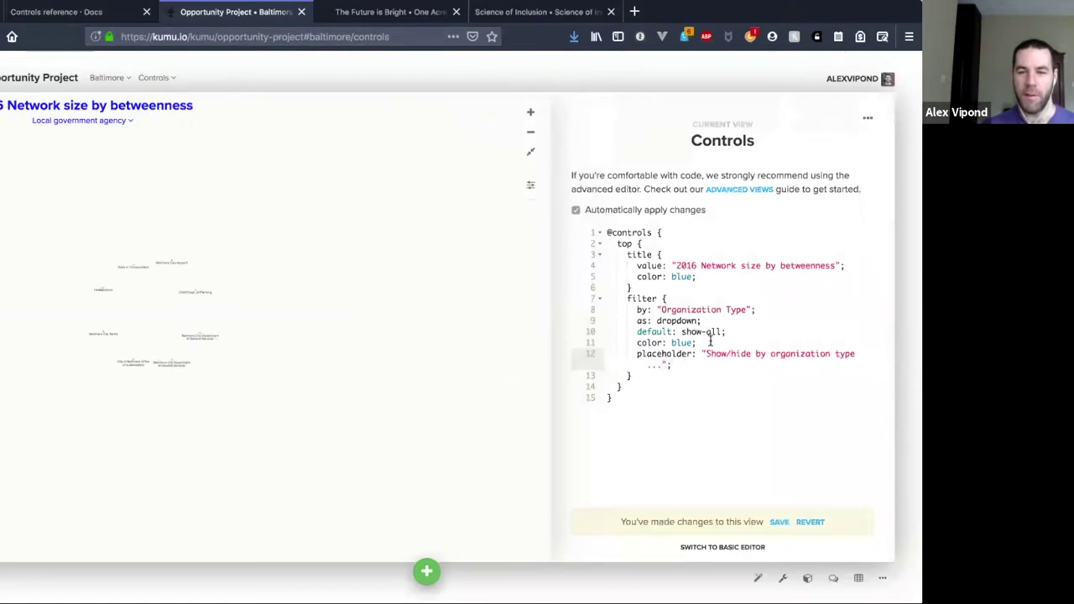
# - Compare the filter block's default: show-all; line with the filtered map and find the target property in the Interactive controls reference
pyautogui.moveTo(725, 332); pyautogui.dragTo(640, 332)
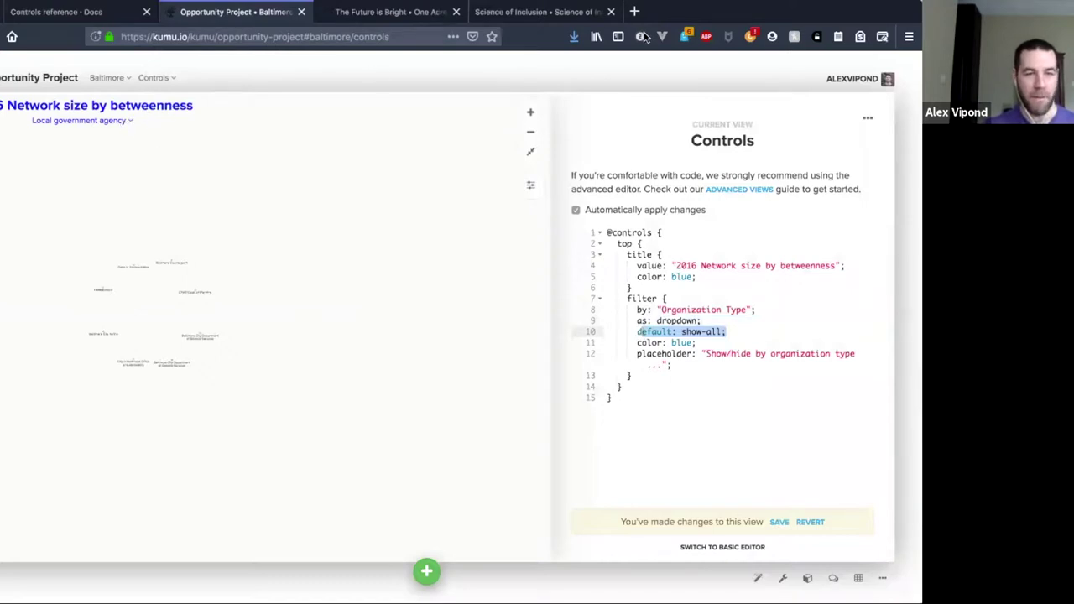
pyautogui.scroll(5, 150, 318)
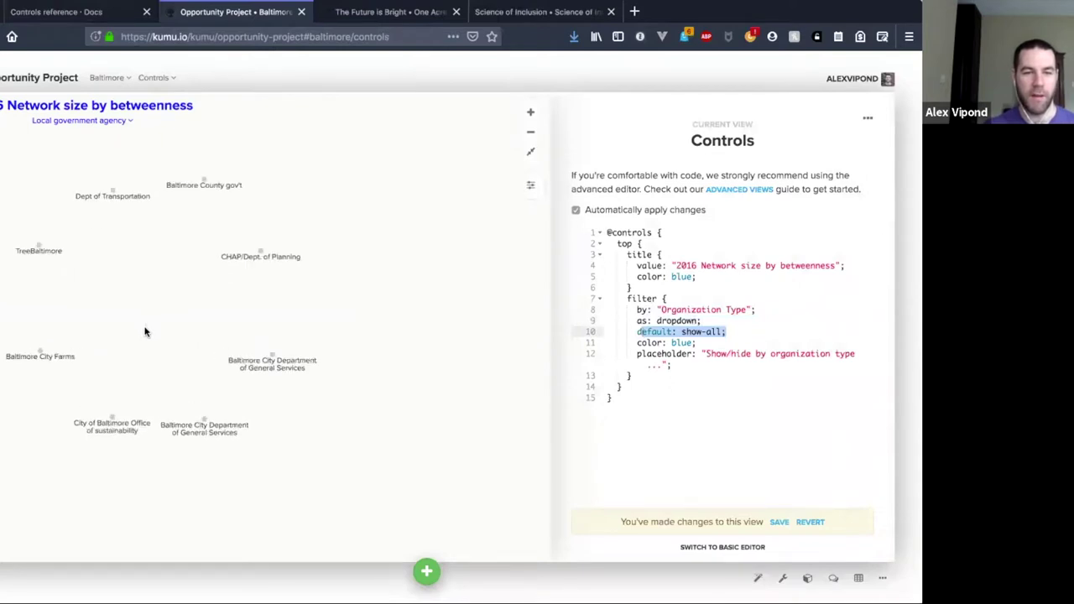
pyautogui.click(762, 309)
pyautogui.click(680, 368)
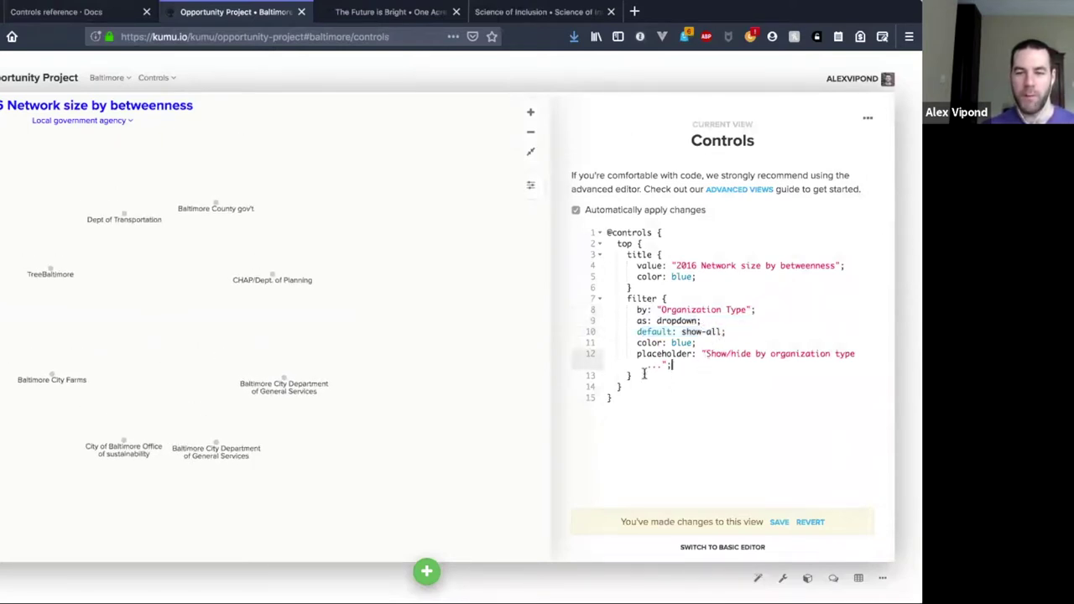
pyautogui.click(89, 15)
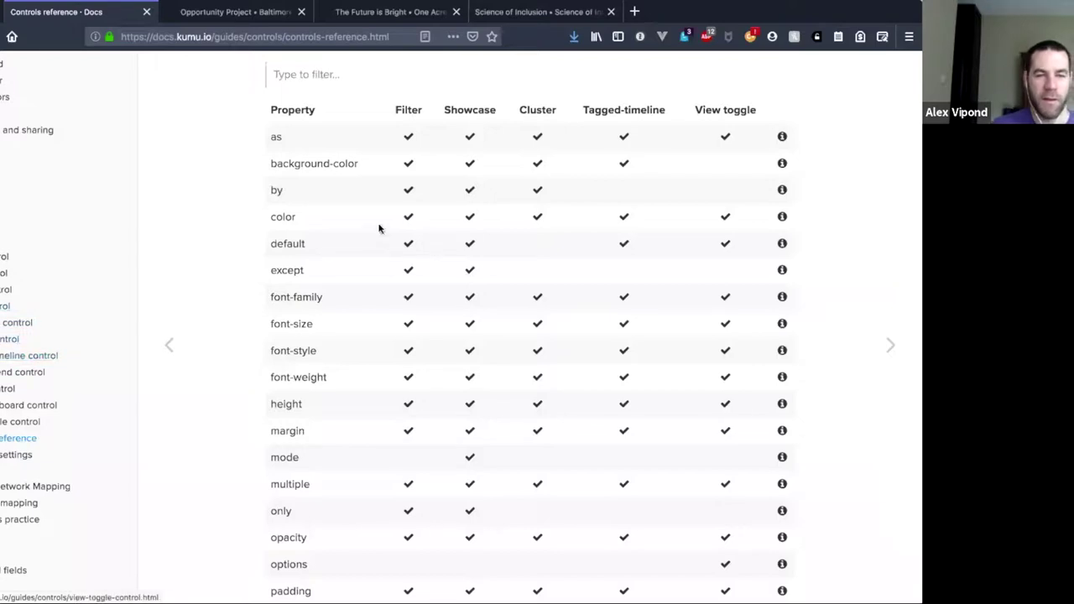
pyautogui.scroll(-5, 382, 227)
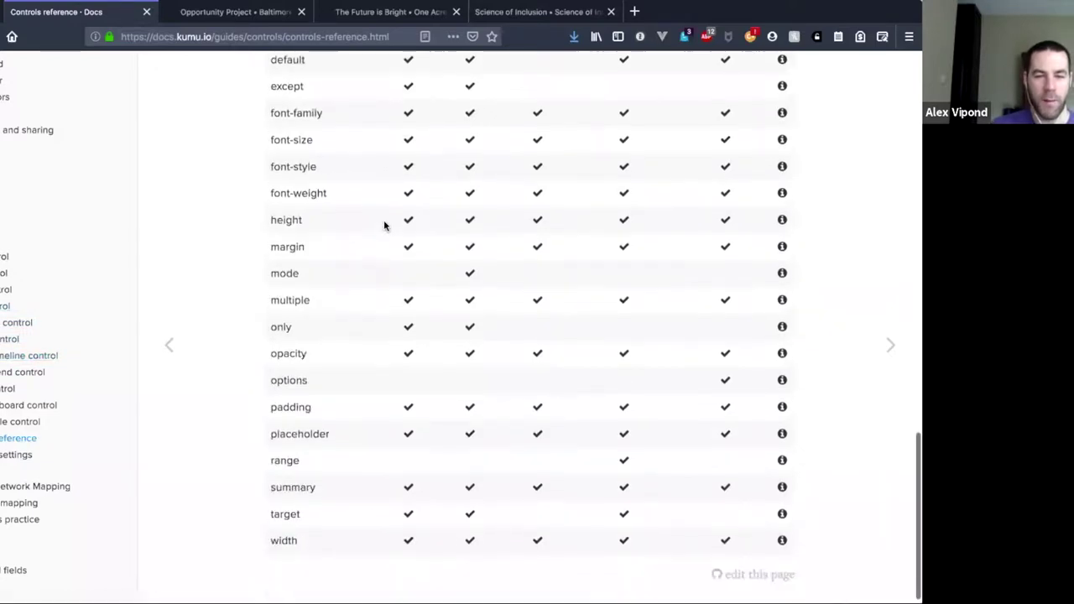
pyautogui.doubleClick(277, 504)
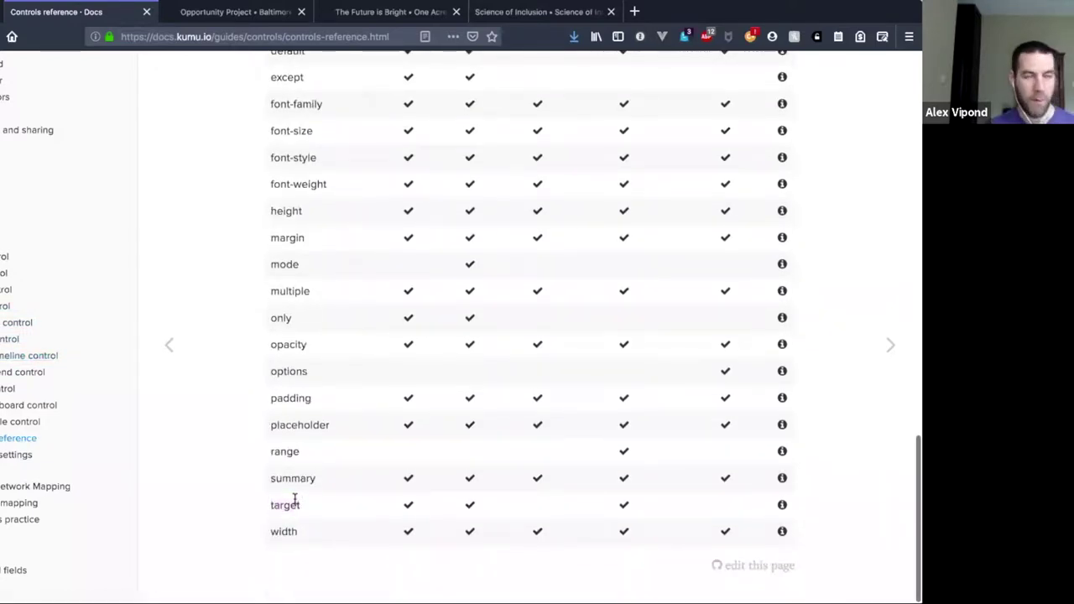
# - Examine the filter block's by: "Organization Type"; line alongside the options in the map's Local government agency dropdown
pyautogui.click(231, 11)
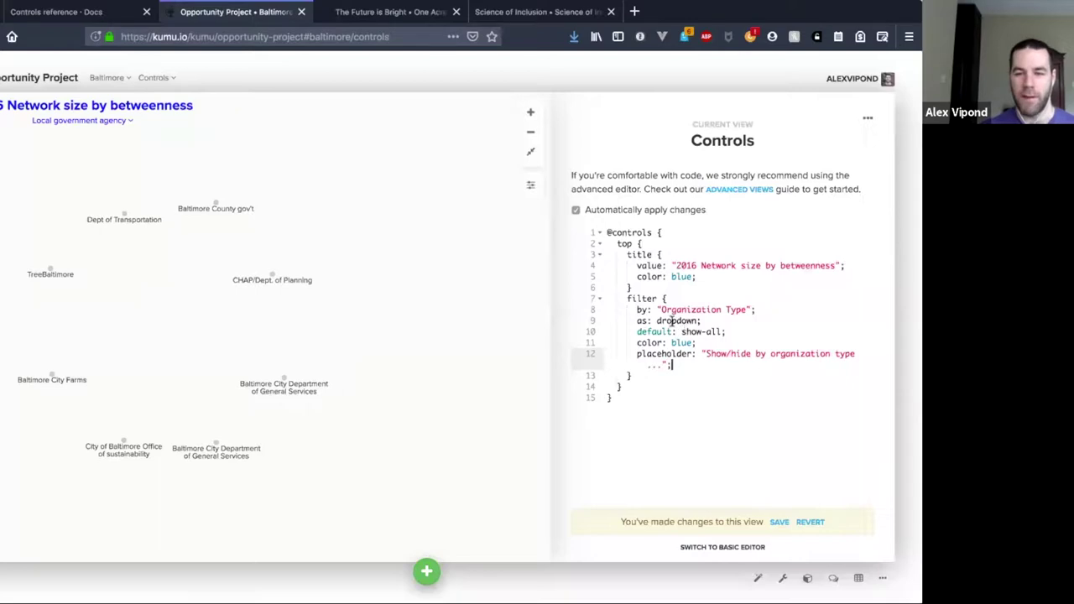
pyautogui.moveTo(636, 307); pyautogui.dragTo(757, 309)
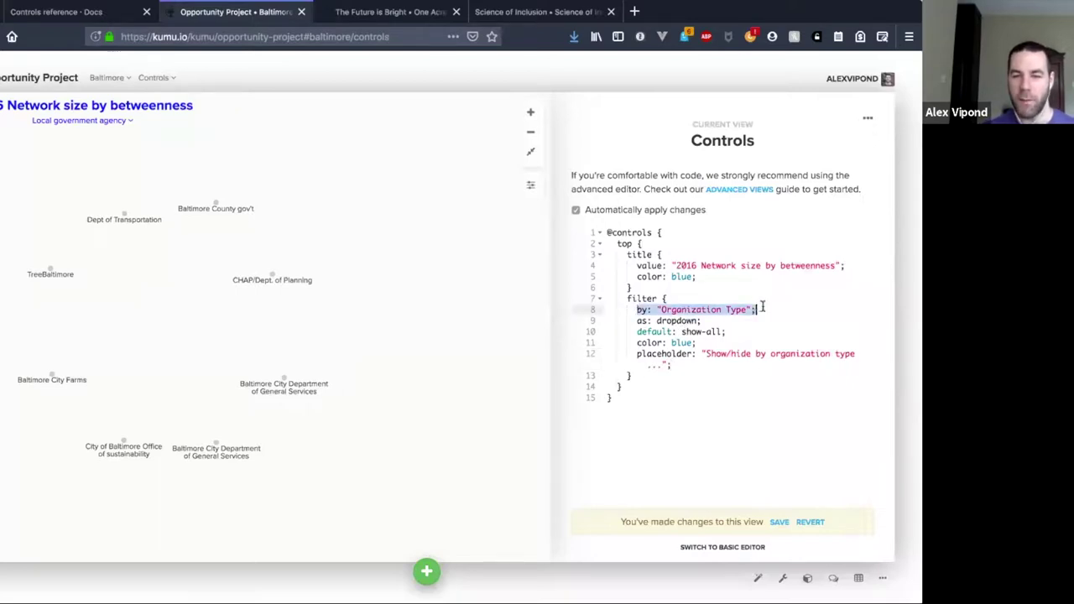
pyautogui.click(636, 298)
pyautogui.moveTo(627, 299); pyautogui.dragTo(661, 299)
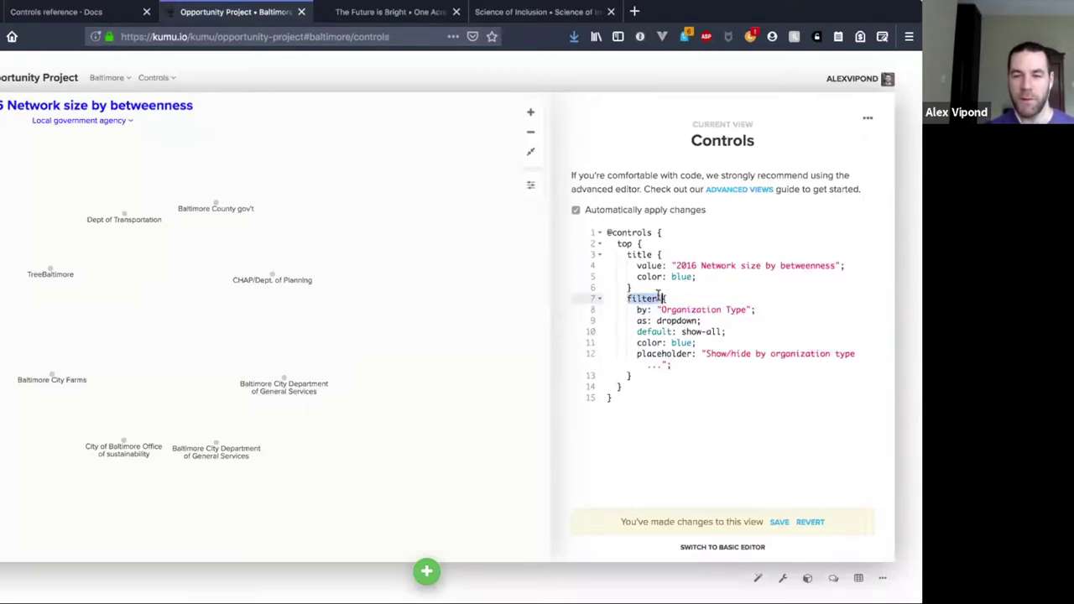
pyautogui.click(655, 298)
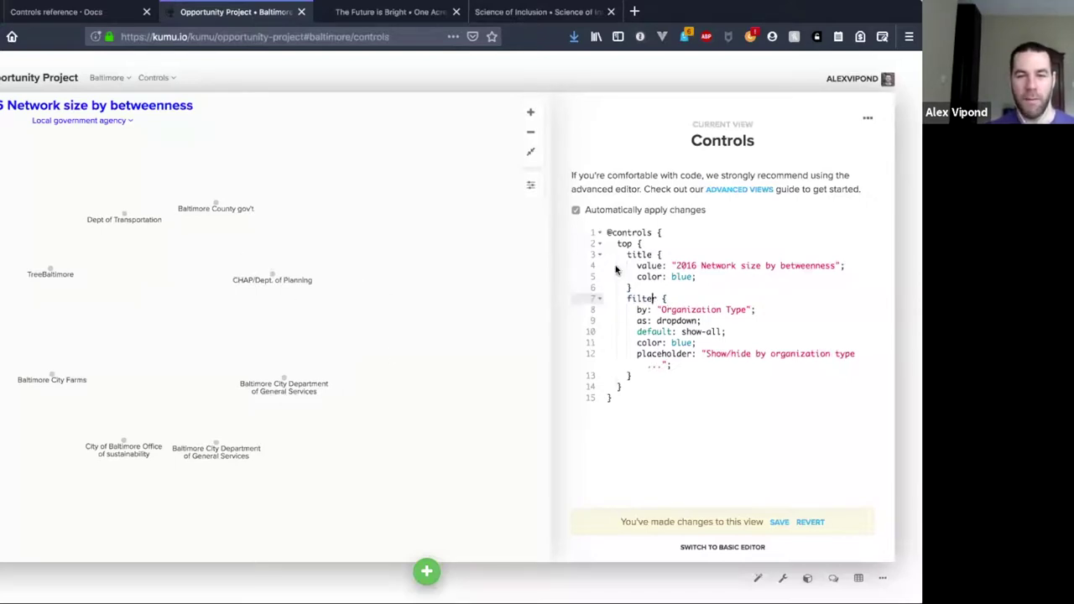
pyautogui.click(104, 130)
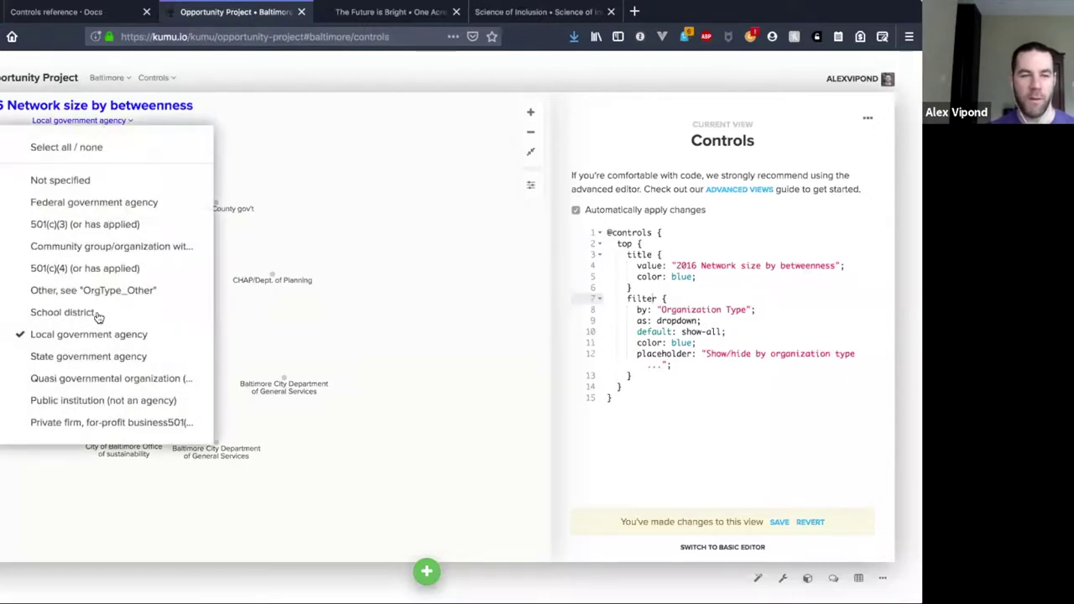
pyautogui.click(155, 245)
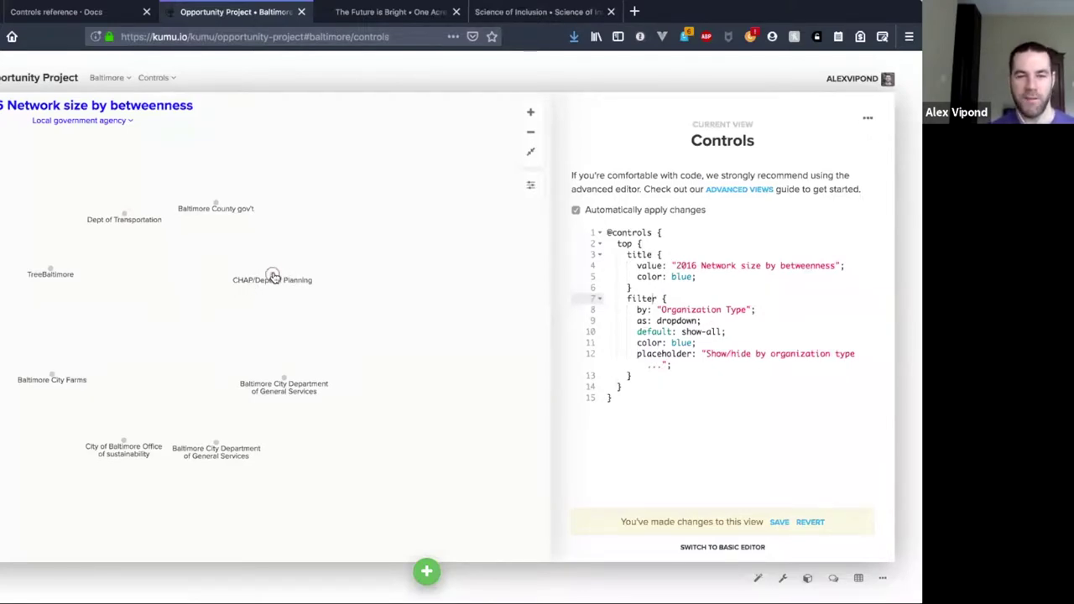
# - Add a target: ; line with its value still empty to the filter block below the placeholder line
pyautogui.moveTo(199, 305); pyautogui.dragTo(229, 315)
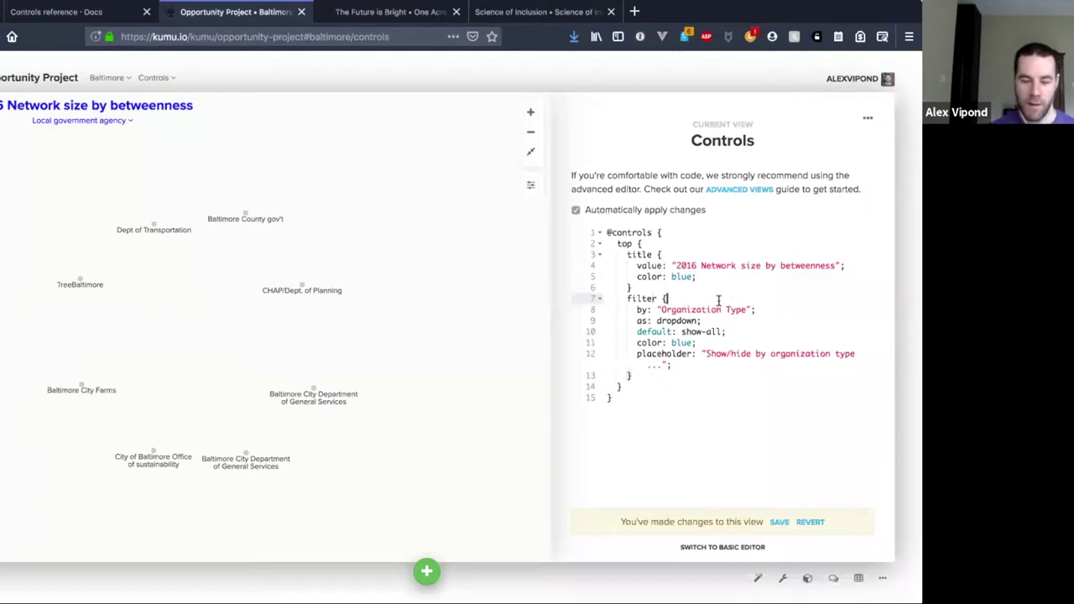
pyautogui.click(701, 363)
pyautogui.press('Return')
pyautogui.write('torget: ;')
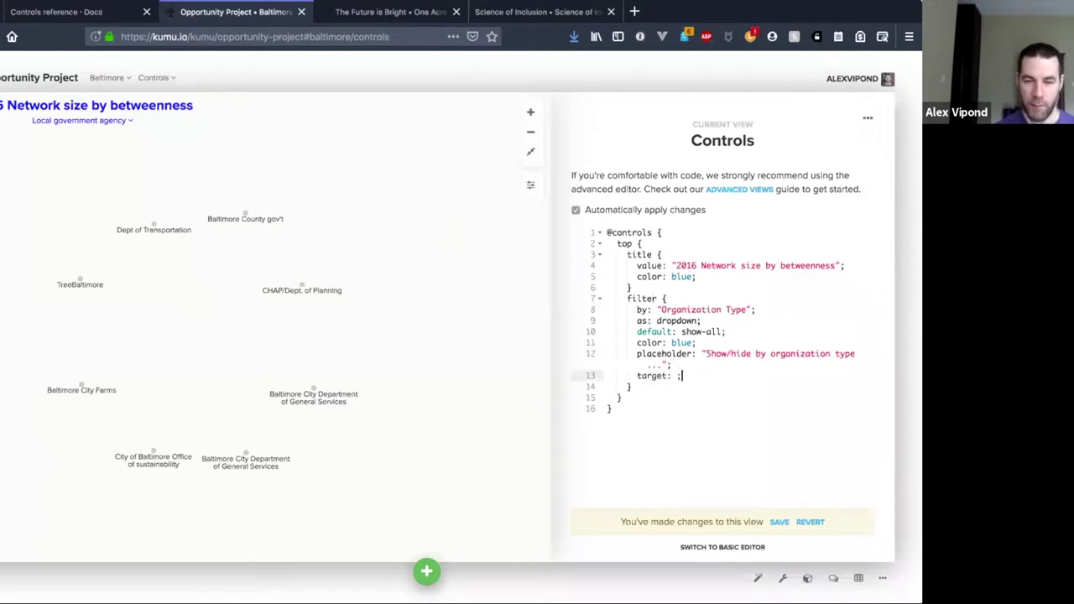
pyautogui.click(632, 386)
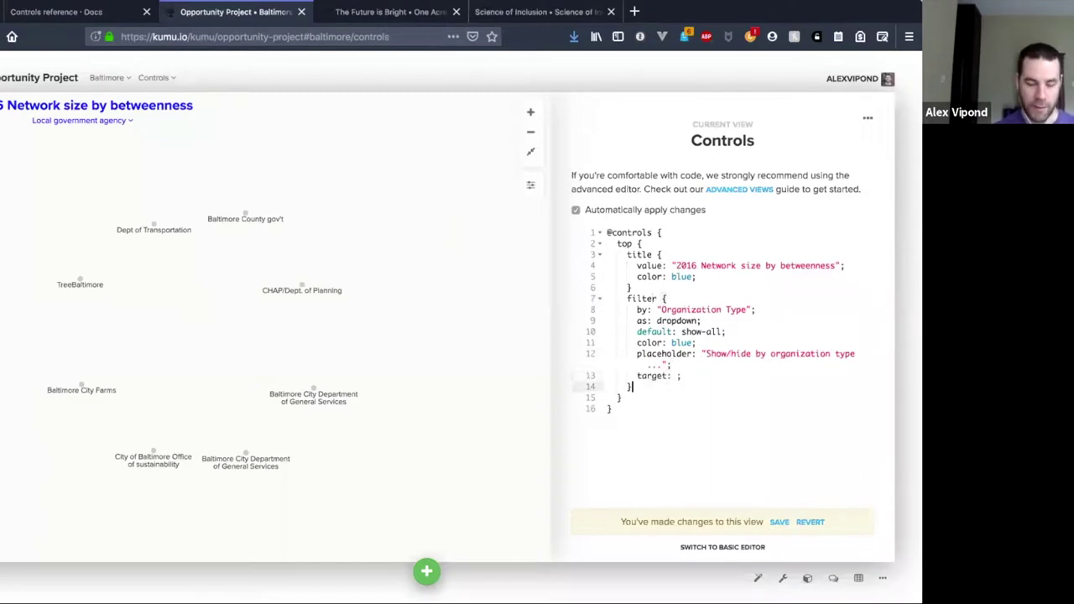
pyautogui.click(681, 375)
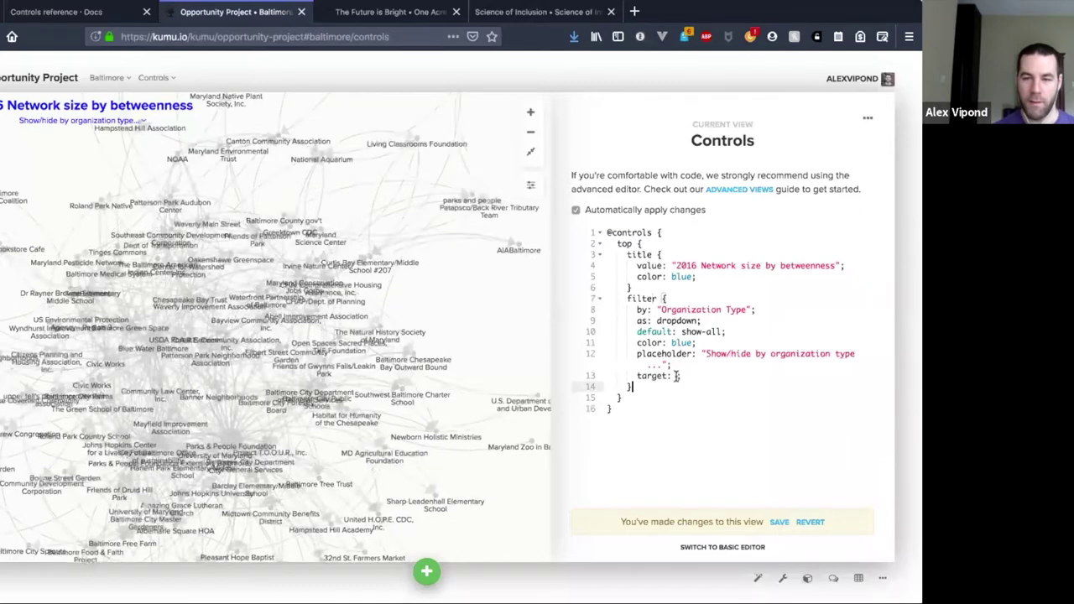
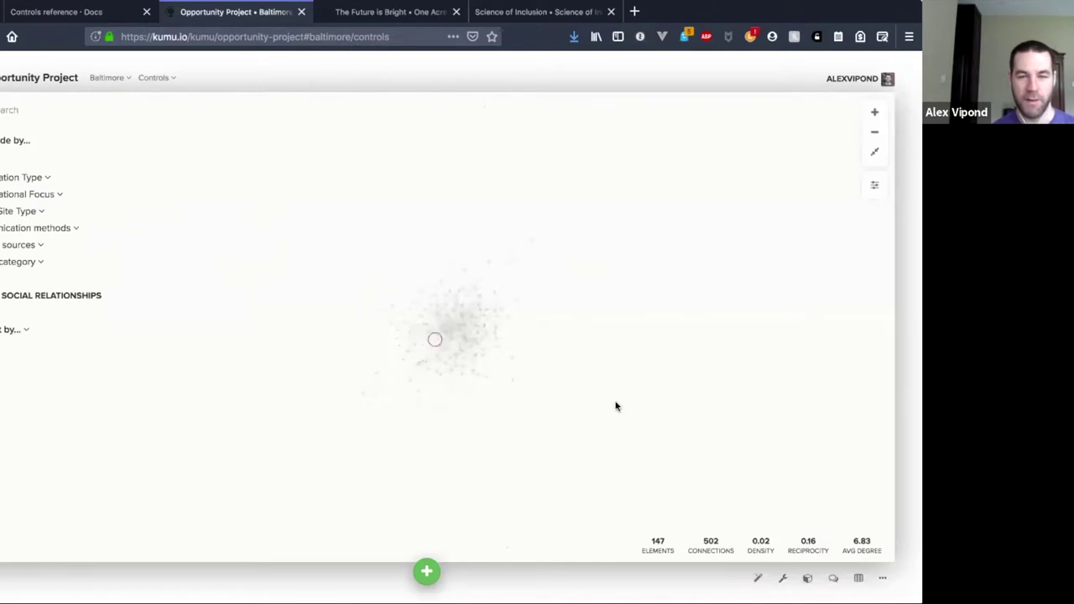
pyautogui.scroll(-1, 630, 307)
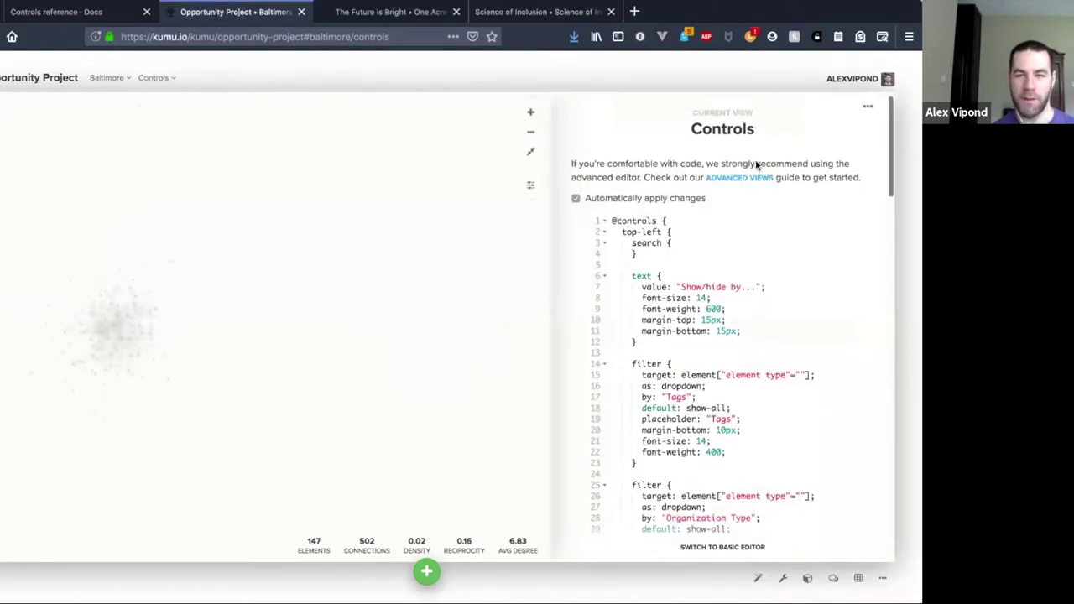
pyautogui.click(642, 255)
pyautogui.click(632, 276)
pyautogui.click(634, 244)
pyautogui.keyDown('shift'); pyautogui.click(643, 258); pyautogui.keyUp('shift')
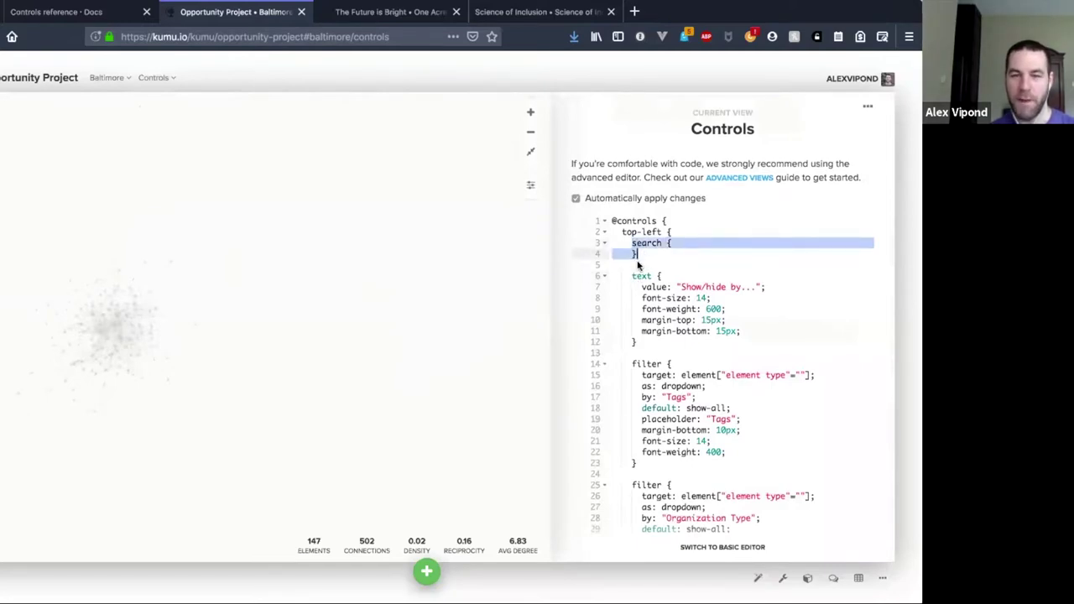
pyautogui.press('BackSpace')
pyautogui.press('BackSpace')
pyautogui.press('BackSpace')
pyautogui.press('BackSpace')
pyautogui.press('BackSpace')
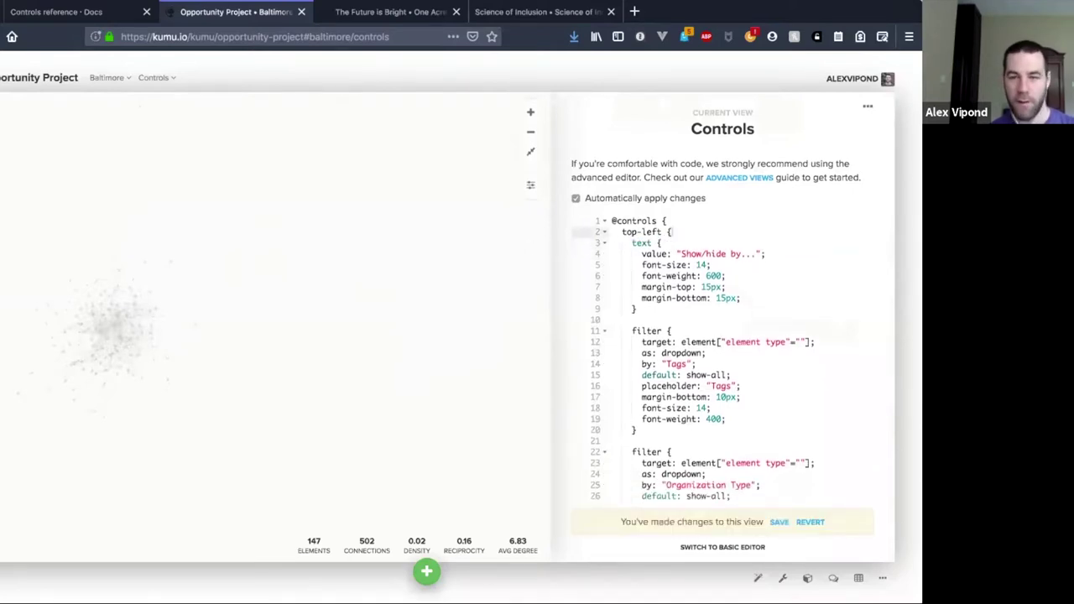
pyautogui.click(508, 245)
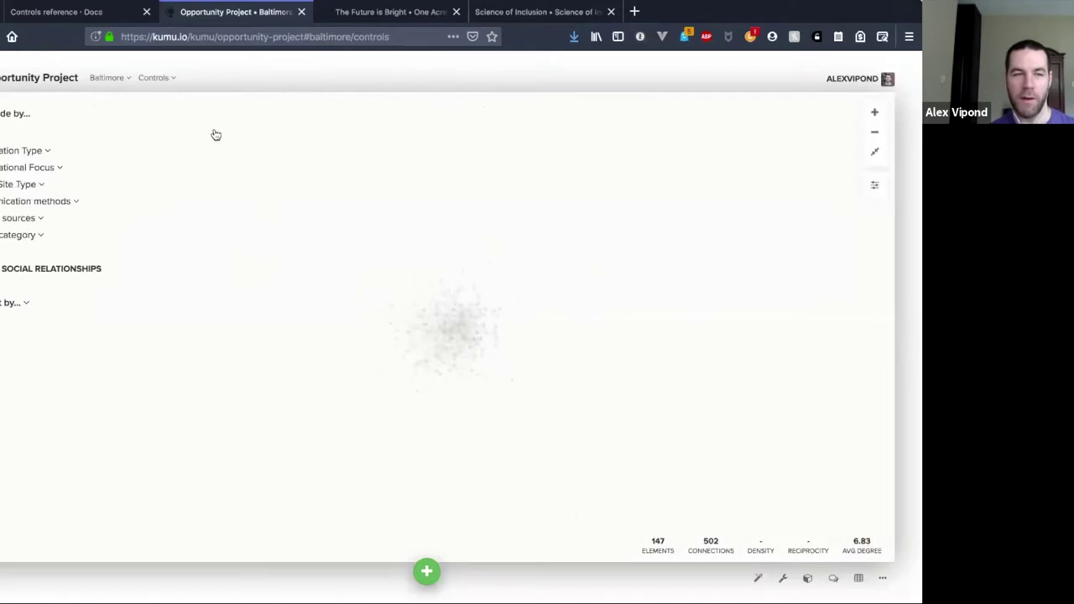
pyautogui.click(67, 13)
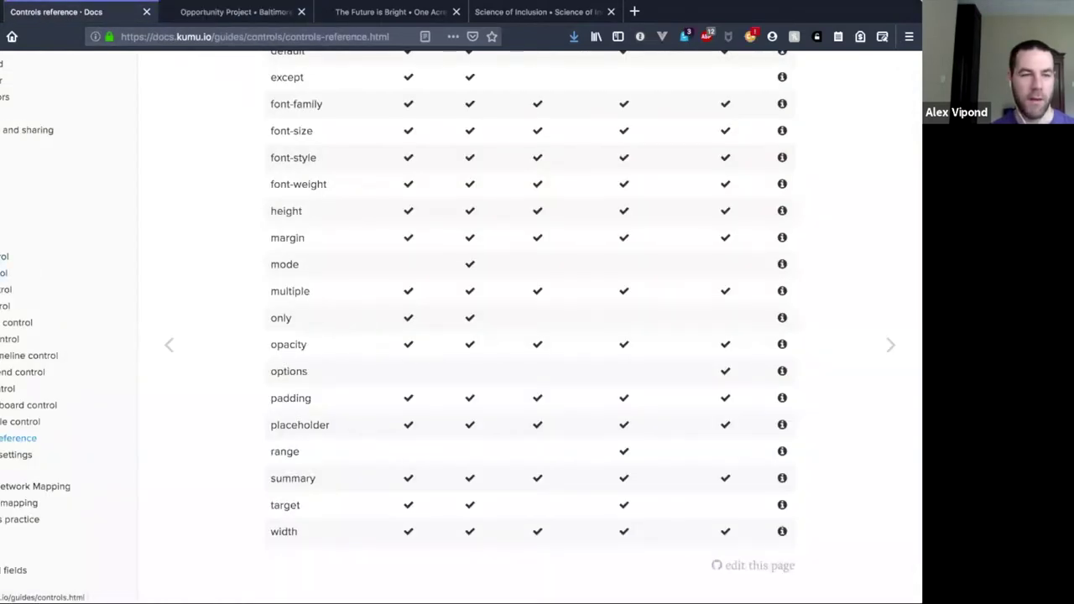
pyautogui.click(110, 271)
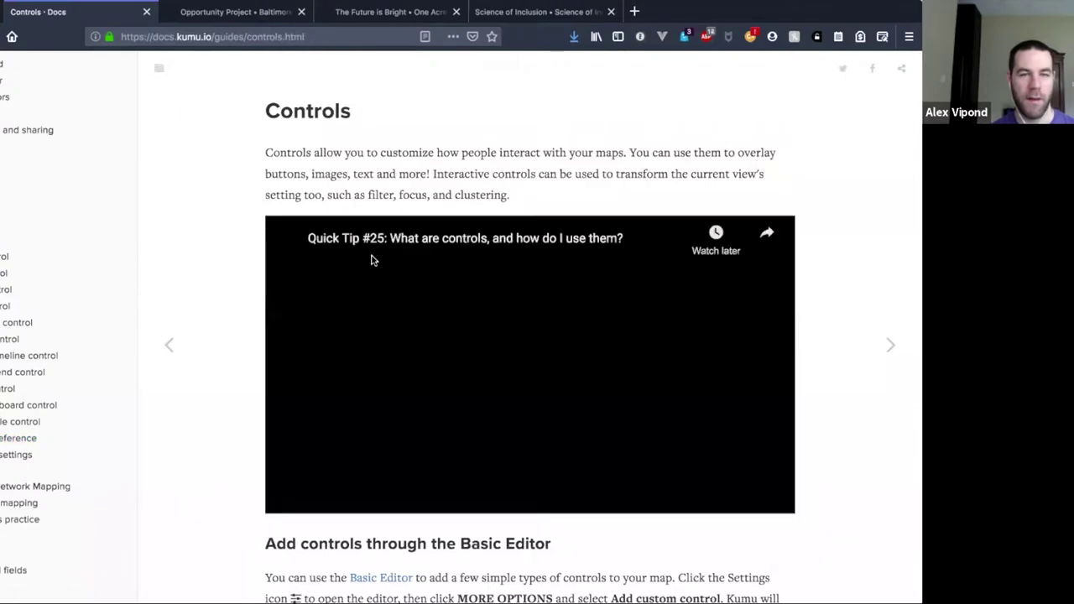
pyautogui.scroll(-4, 258, 316)
pyautogui.scroll(-20, 258, 317)
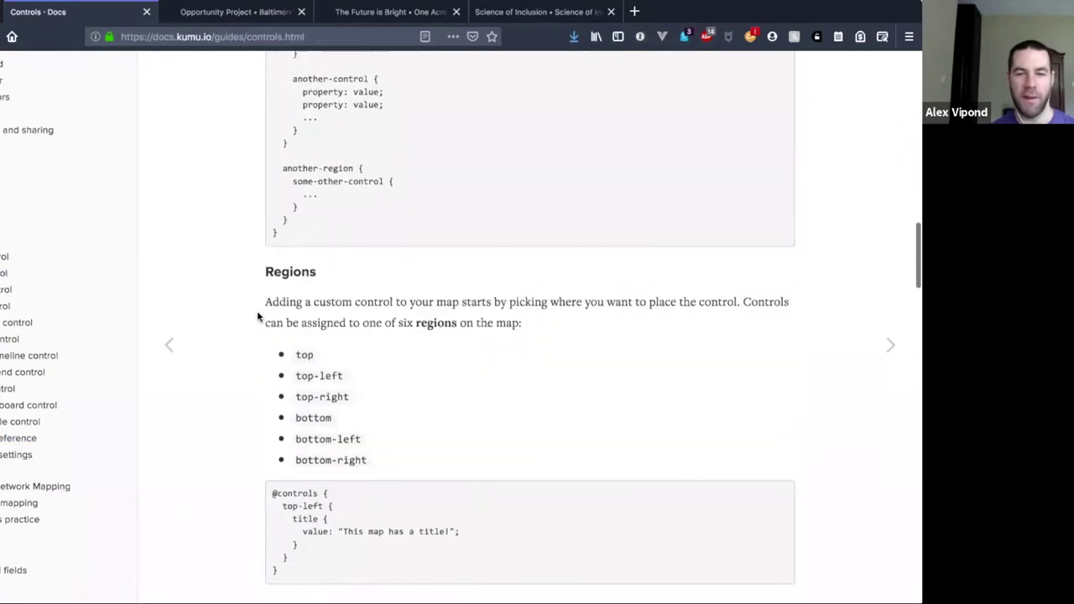
pyautogui.scroll(-12, 257, 316)
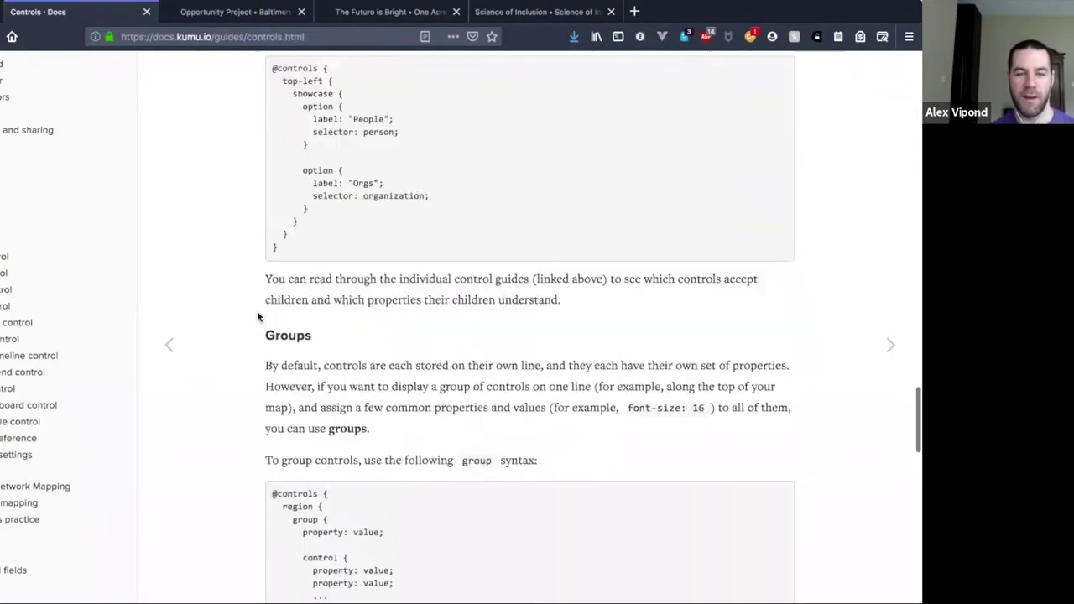
pyautogui.scroll(-1, 257, 317)
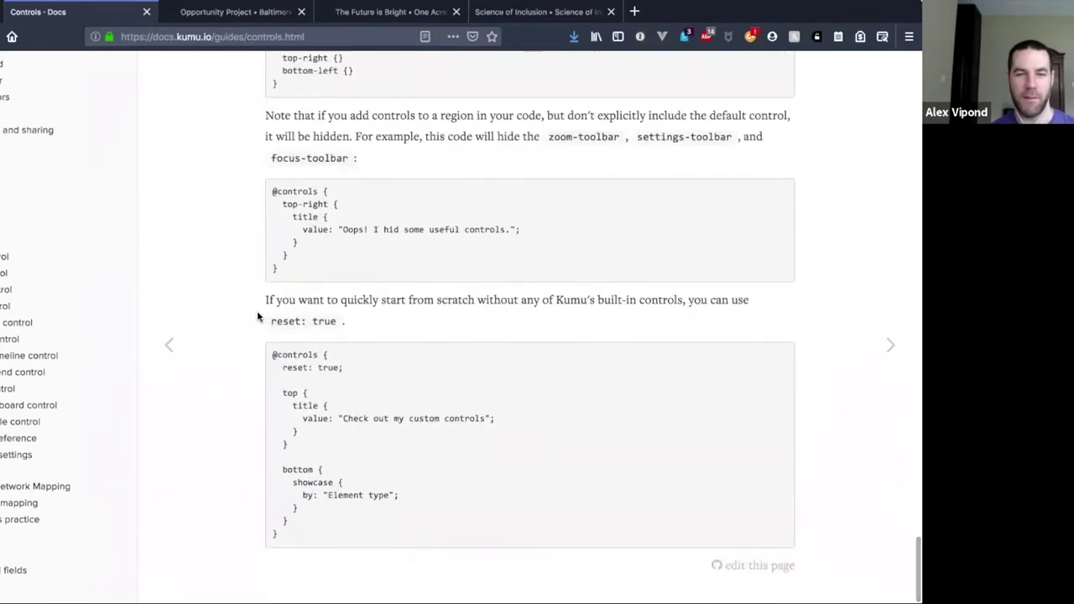
pyautogui.scroll(5, 258, 317)
pyautogui.scroll(3, 258, 317)
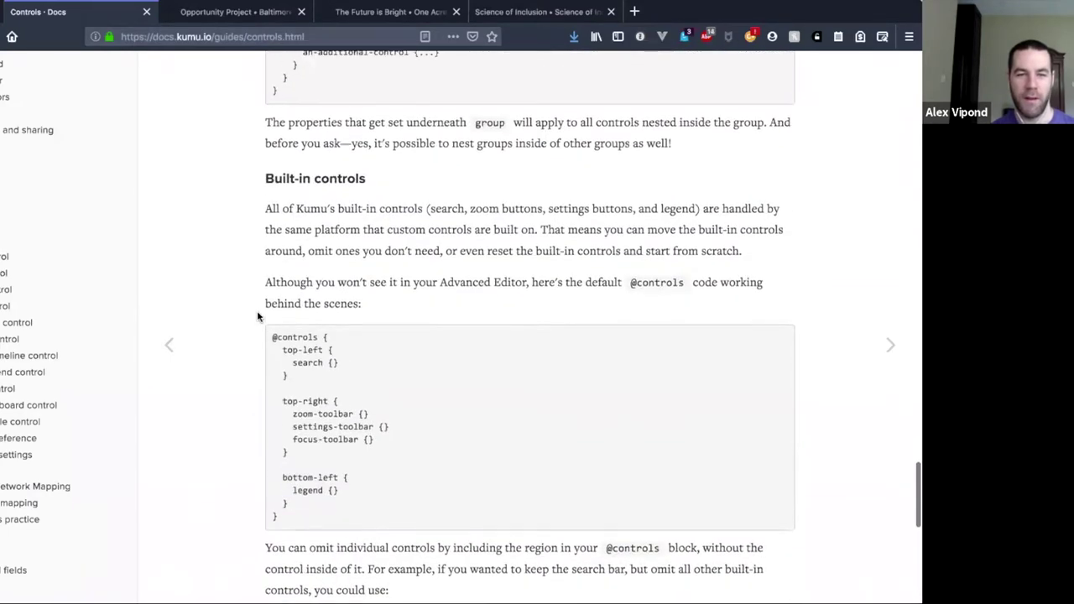
pyautogui.scroll(-2, 258, 317)
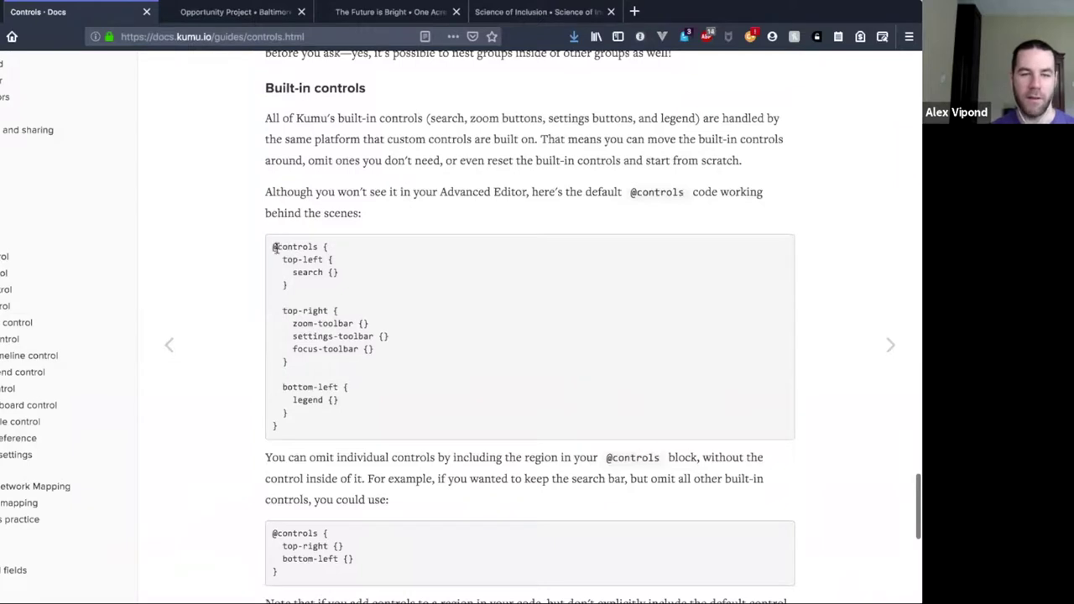
pyautogui.moveTo(274, 246)
pyautogui.mouseDown()
pyautogui.moveTo(296, 421)
pyautogui.moveTo(281, 247)
pyautogui.mouseUp()
pyautogui.click(296, 421)
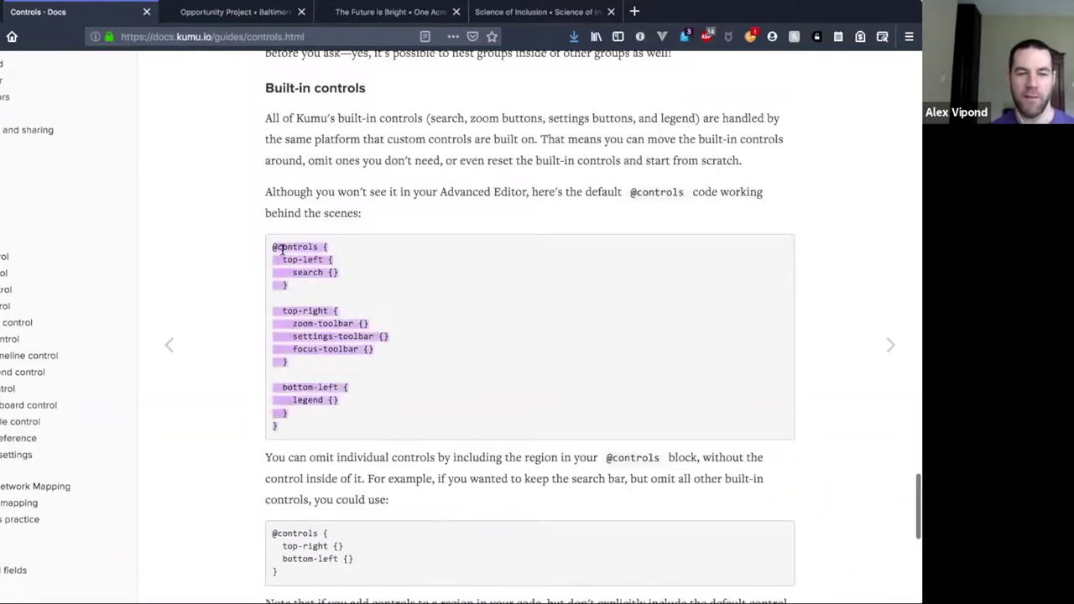
pyautogui.click(283, 255)
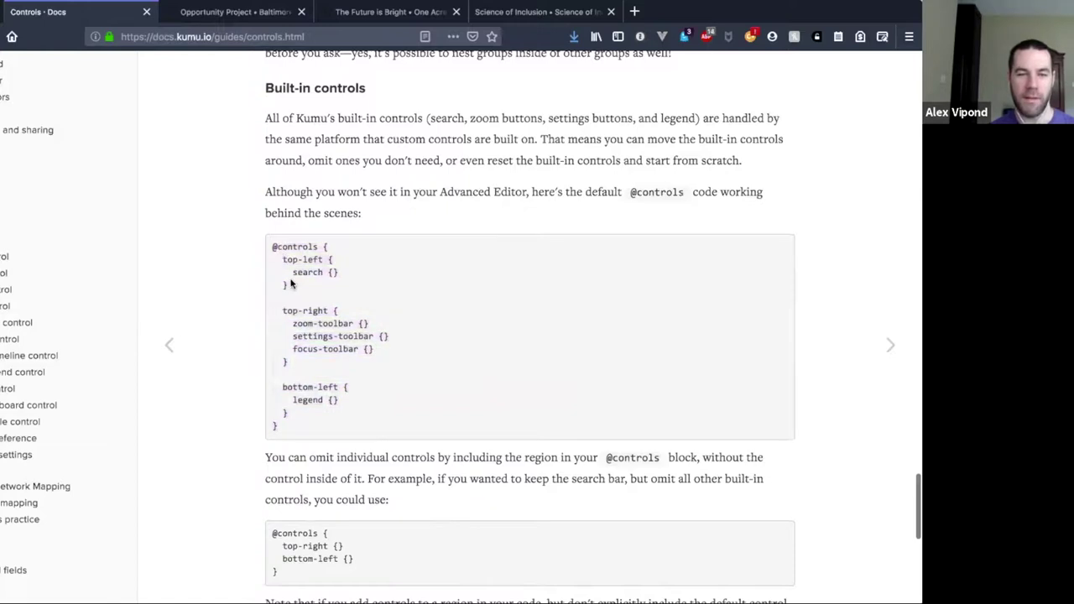
# - Return to the Opportunity Project map and restore the search block at the start of the top-left region
pyautogui.click(227, 12)
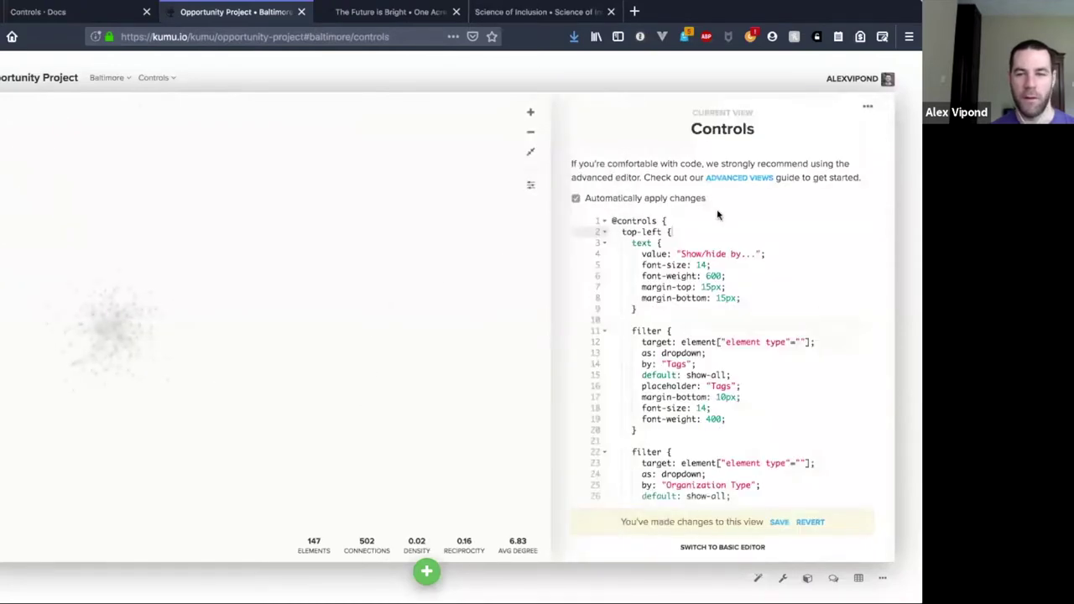
pyautogui.click(676, 221)
pyautogui.click(695, 231)
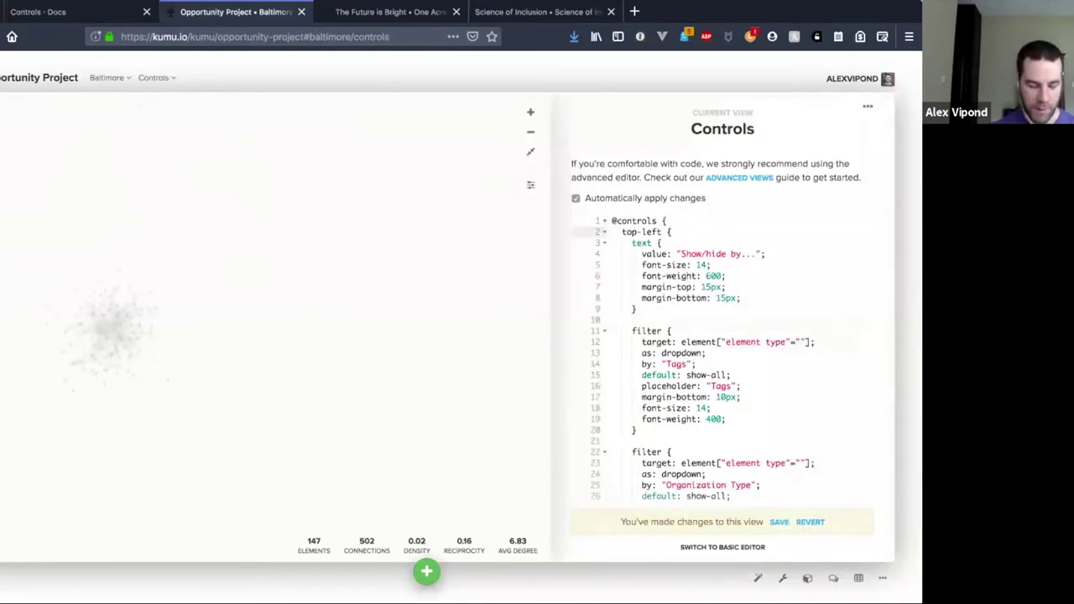
pyautogui.press('Return')
pyautogui.write('search {}')
pyautogui.press('Return')
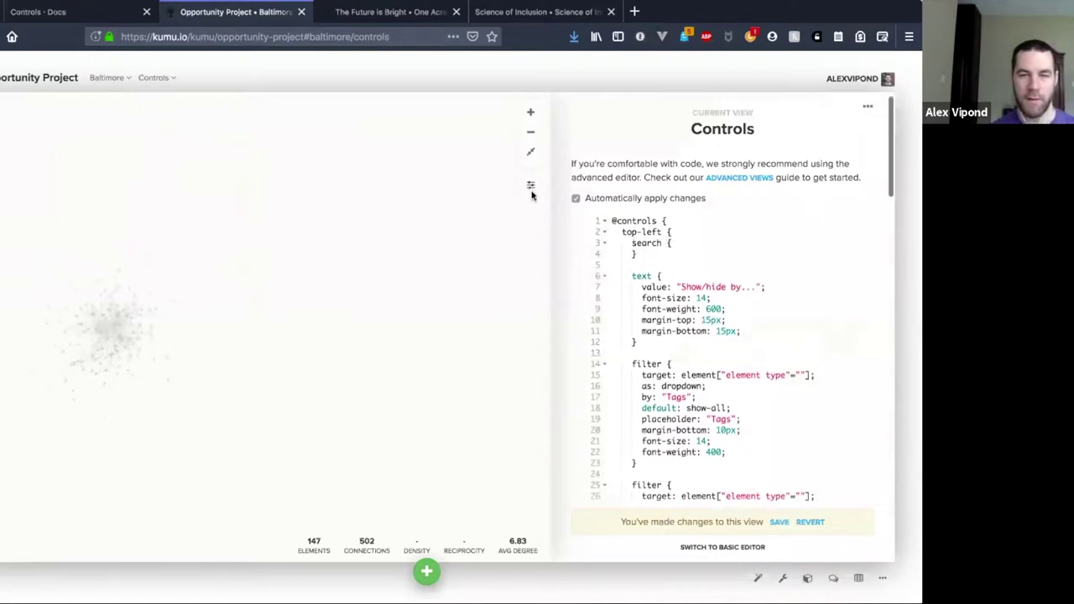
# - Collapse the code editor and check the search box above the filter dropdowns on the map
pyautogui.click(532, 186)
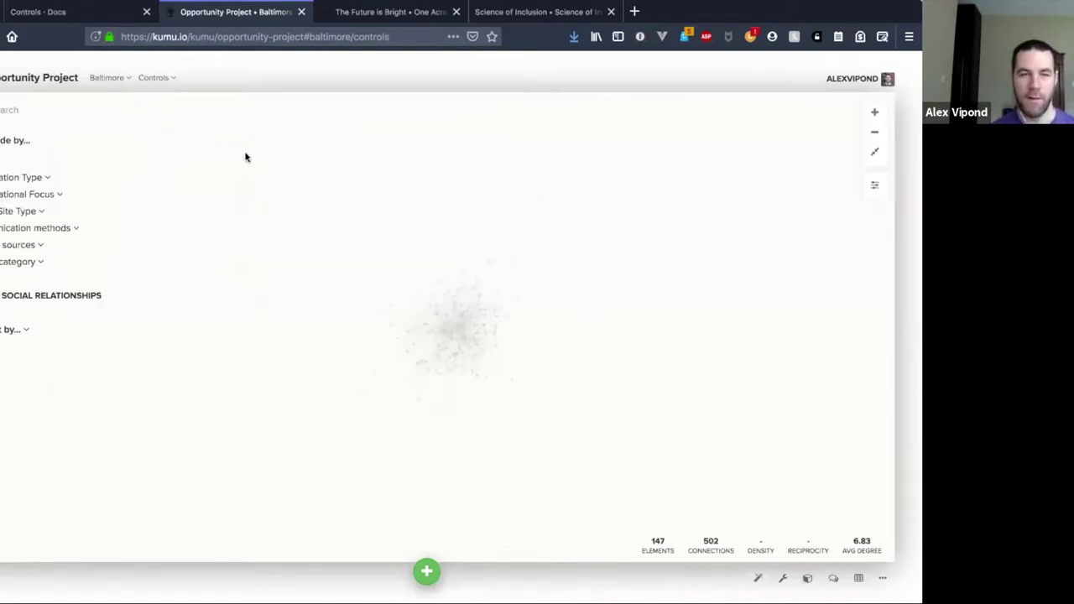
pyautogui.click(7, 109)
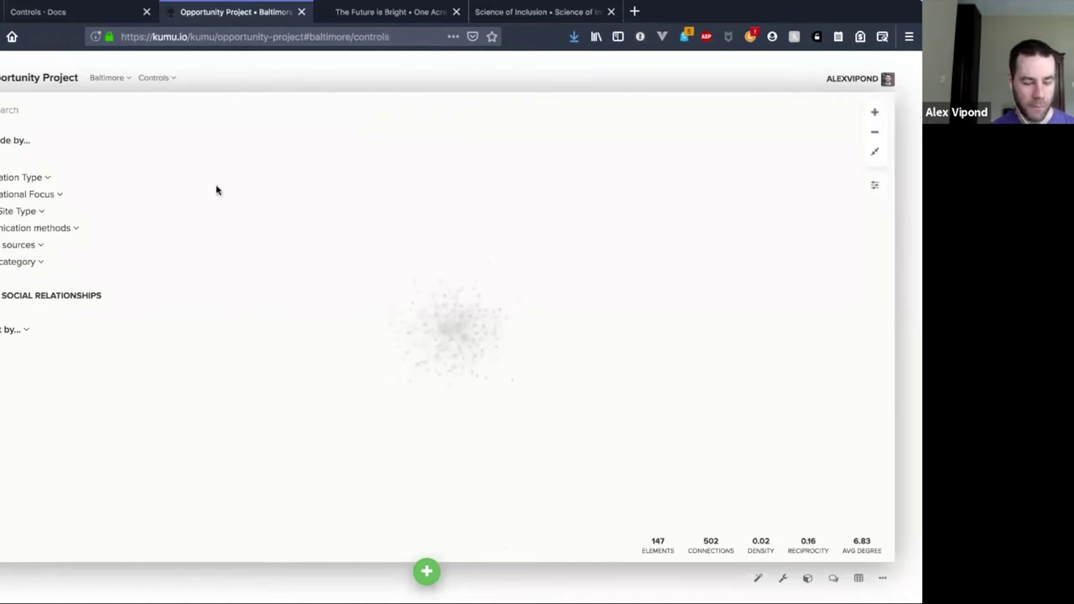
pyautogui.click(43, 163)
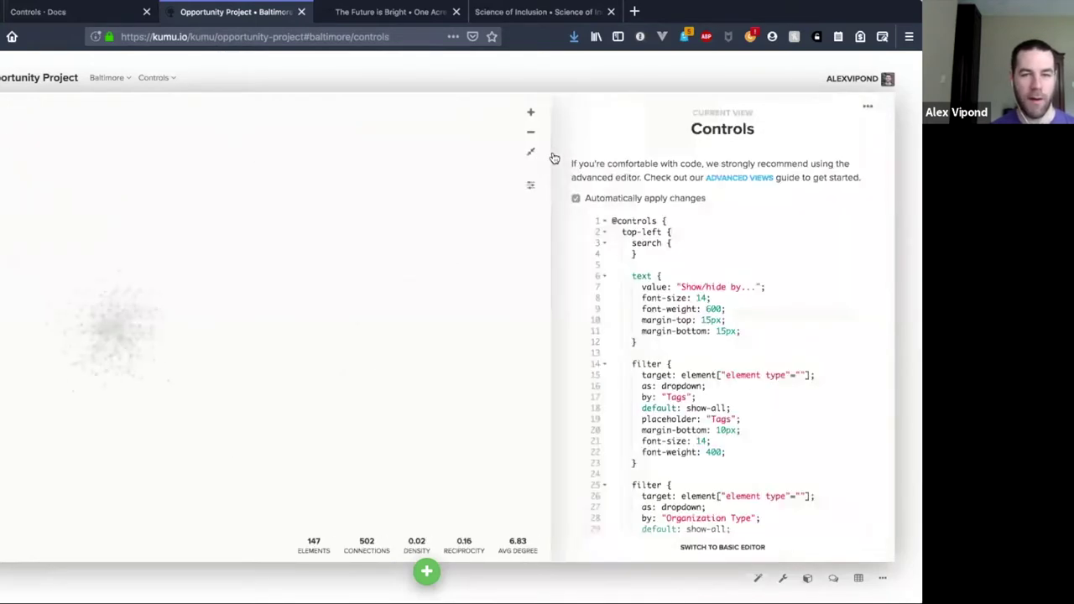
pyautogui.press('Escape')
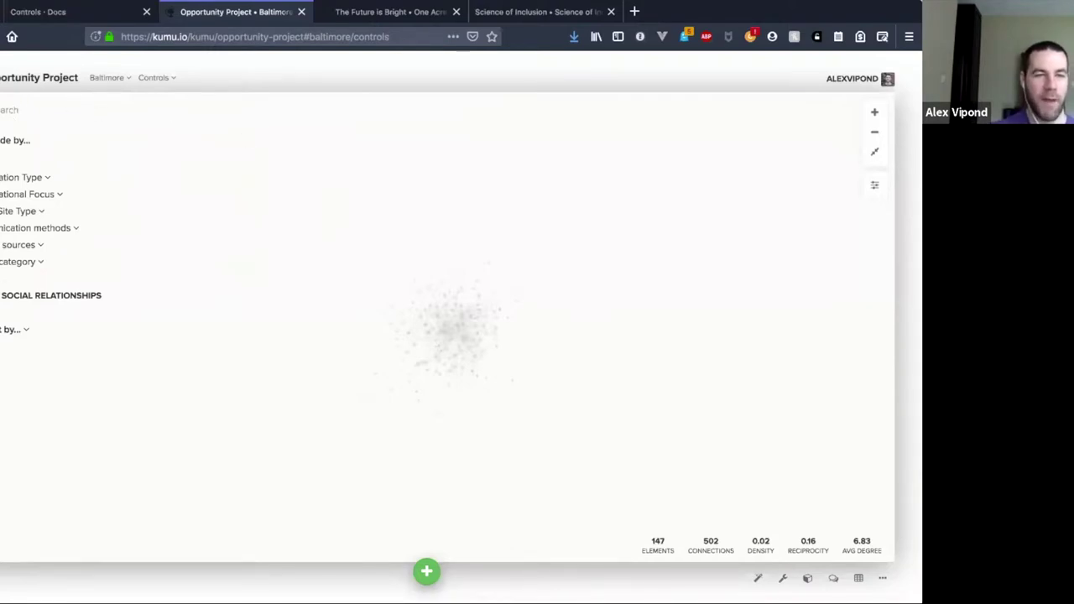
# - Examine the controls nested in the top-left region, from the search and text blocks through the filters to the Connect by... options
pyautogui.moveTo(622, 232); pyautogui.dragTo(668, 233)
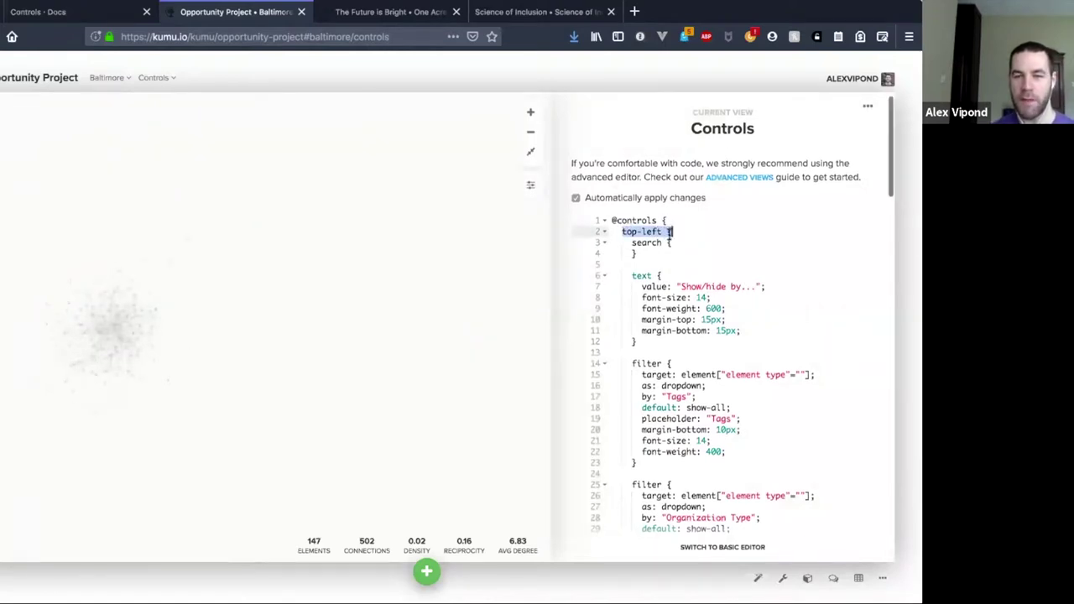
pyautogui.scroll(-1, 668, 232)
pyautogui.click(640, 207)
pyautogui.click(644, 241)
pyautogui.click(642, 317)
pyautogui.scroll(-5, 655, 264)
pyautogui.click(648, 251)
pyautogui.scroll(-8, 650, 307)
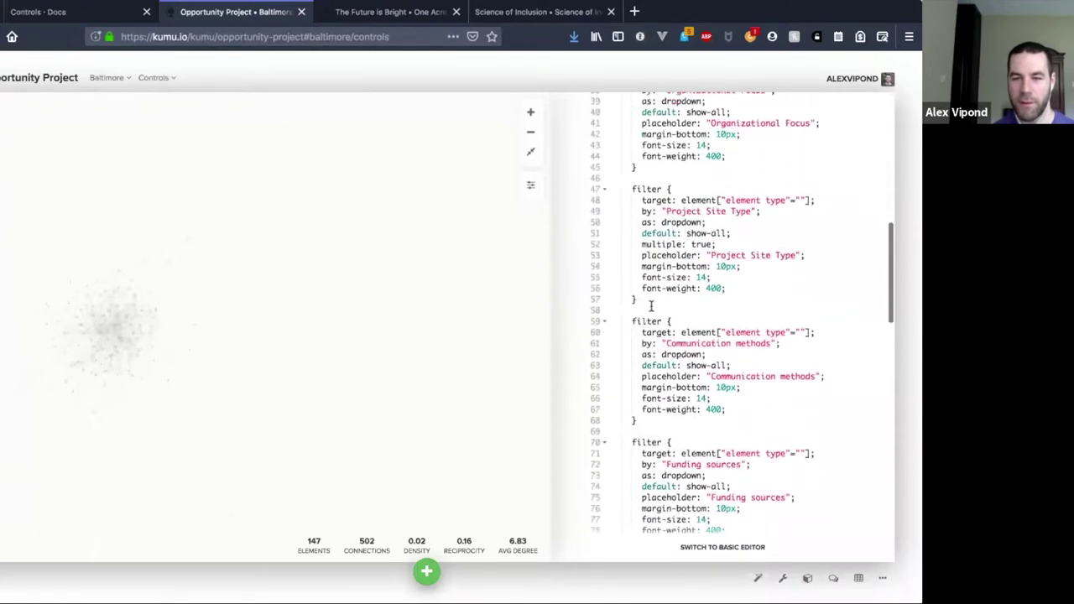
pyautogui.scroll(-4, 650, 306)
pyautogui.scroll(-8, 651, 305)
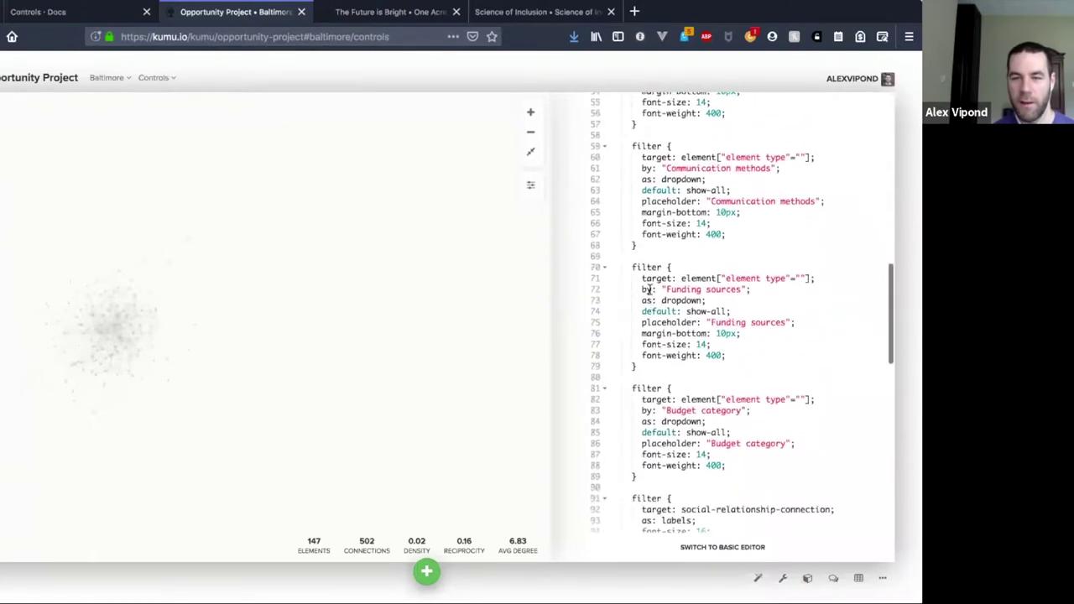
pyautogui.scroll(-1, 649, 269)
pyautogui.scroll(-2, 649, 268)
pyautogui.click(650, 267)
pyautogui.scroll(-2, 649, 290)
pyautogui.scroll(-8, 649, 290)
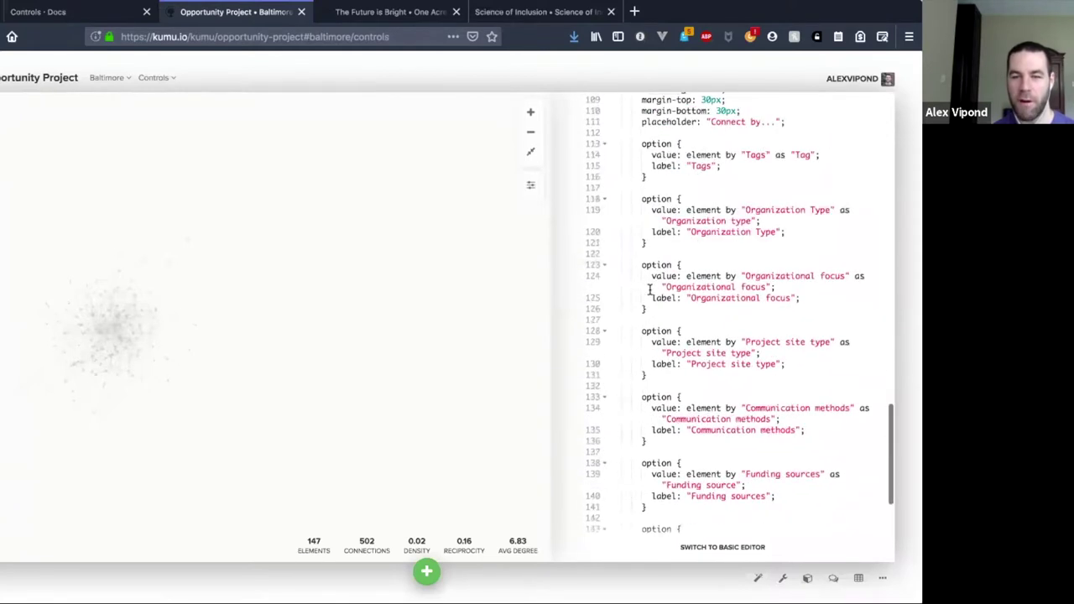
# - Select the entire top-left region block, from its opening line to the closing brace above bottom-right
pyautogui.click(628, 398)
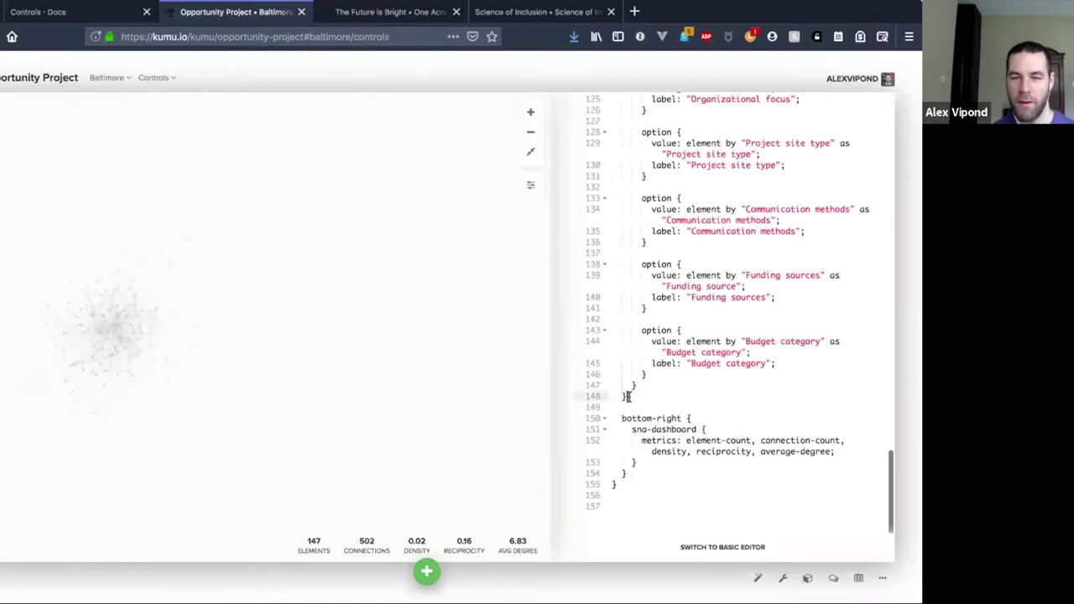
pyautogui.scroll(1, 624, 397)
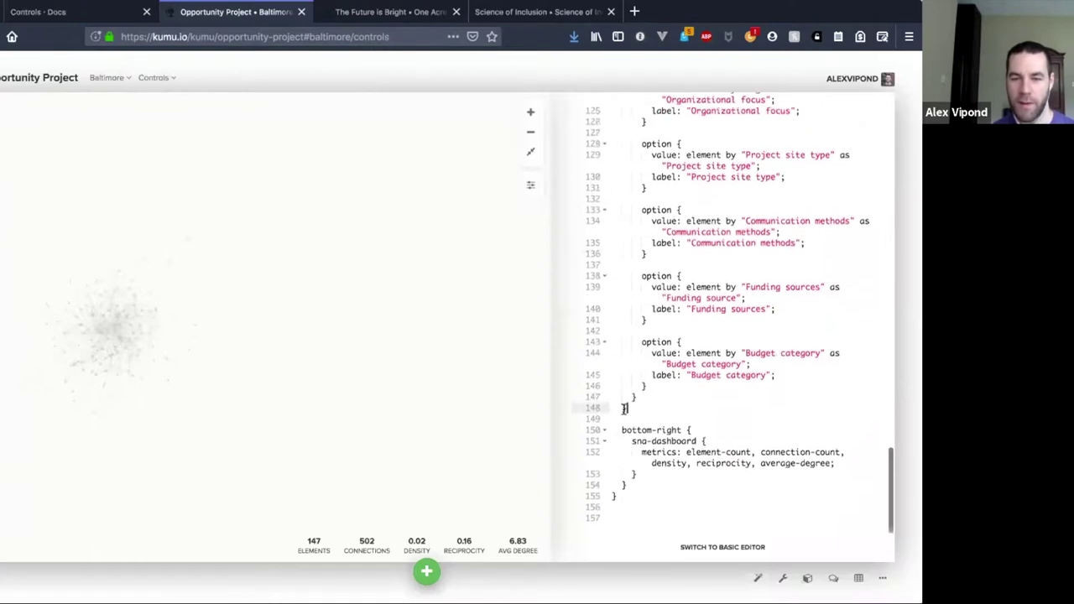
pyautogui.scroll(4, 613, 269)
pyautogui.scroll(20, 613, 269)
pyautogui.click(621, 244)
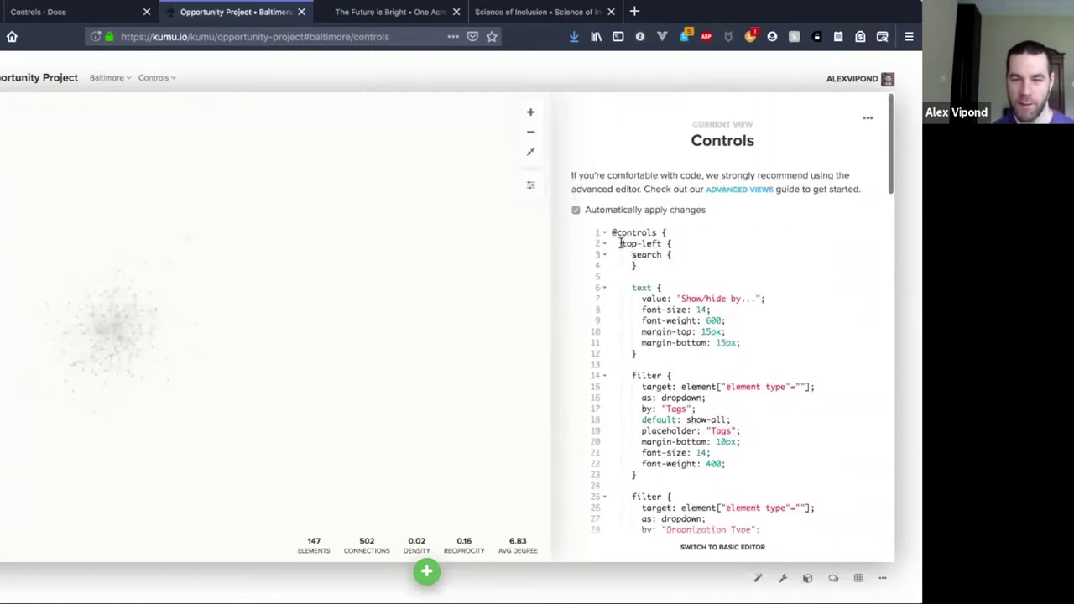
pyautogui.hotkey('ctrl', 'shift', 'End')
pyautogui.scroll(-1, 646, 252)
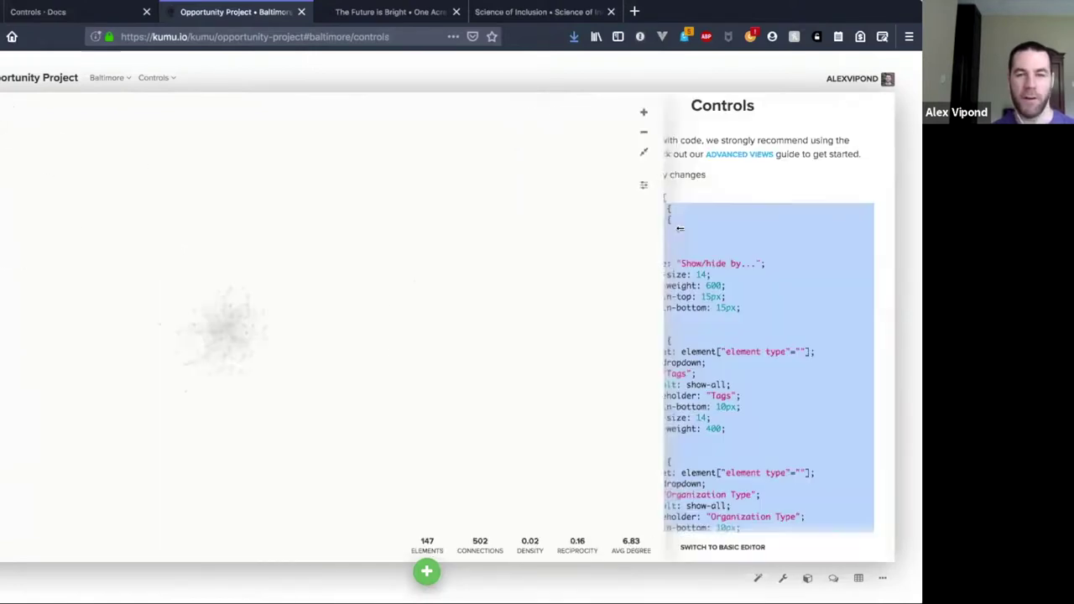
# - Change the top-left region's name to top and collapse the editor to view the map's controls
pyautogui.click(652, 208)
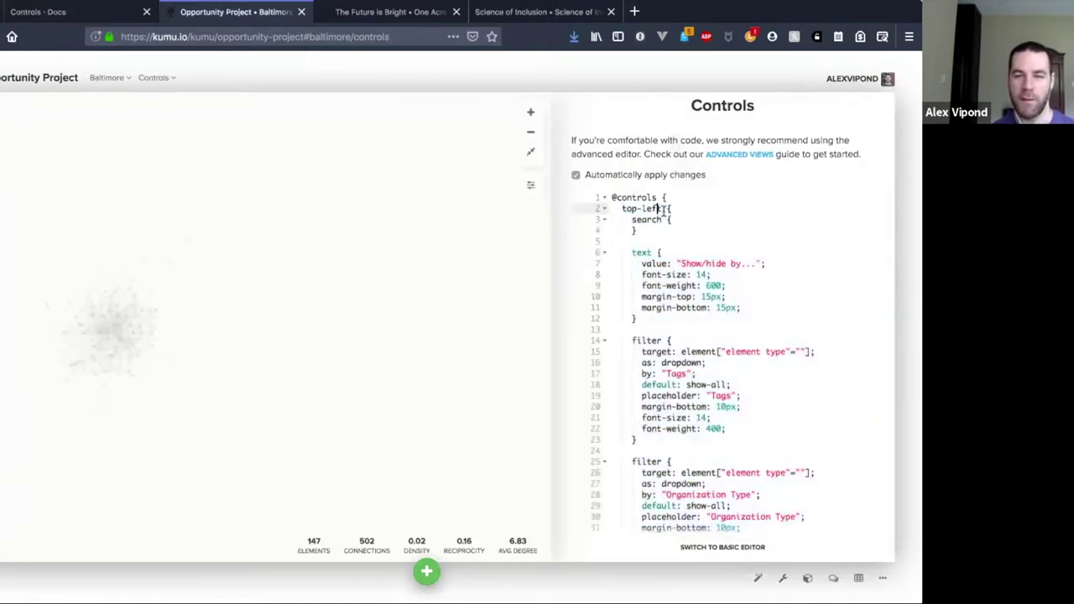
pyautogui.press('Delete')
pyautogui.press('Delete')
pyautogui.press('BackSpace')
pyautogui.press('BackSpace')
pyautogui.press('BackSpace')
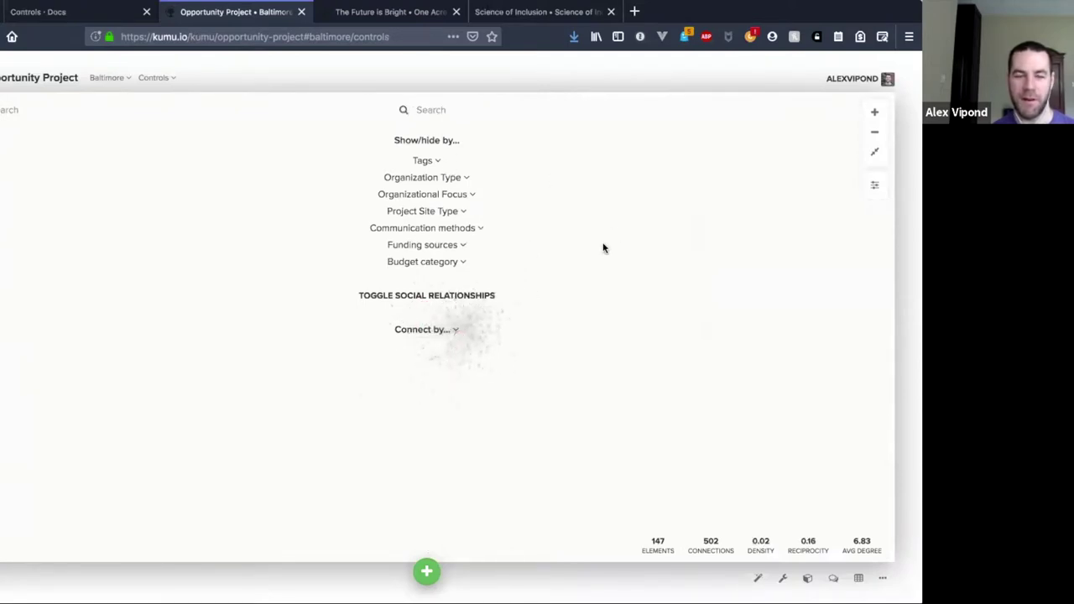
# - Rename the top region to top-left in the controls code and collapse the editor to view the map
pyautogui.click(638, 209)
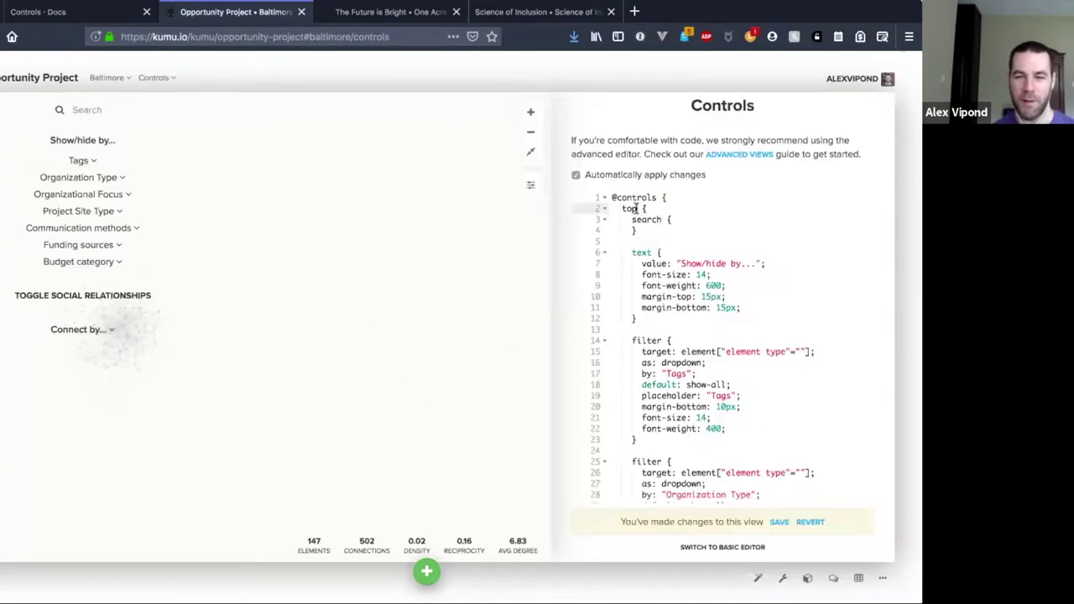
pyautogui.write('-left')
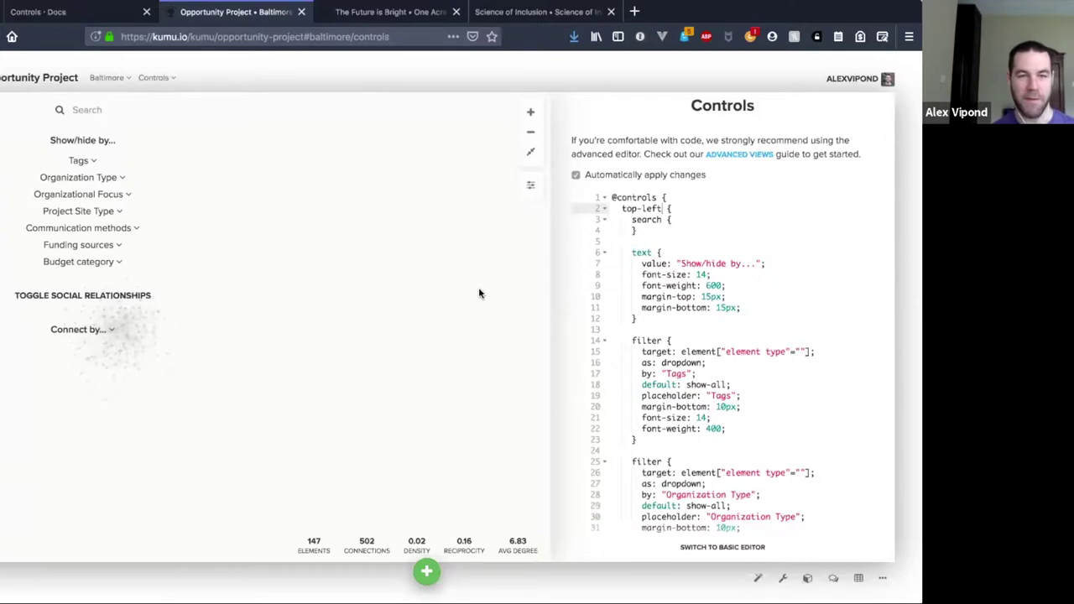
pyautogui.press('Escape')
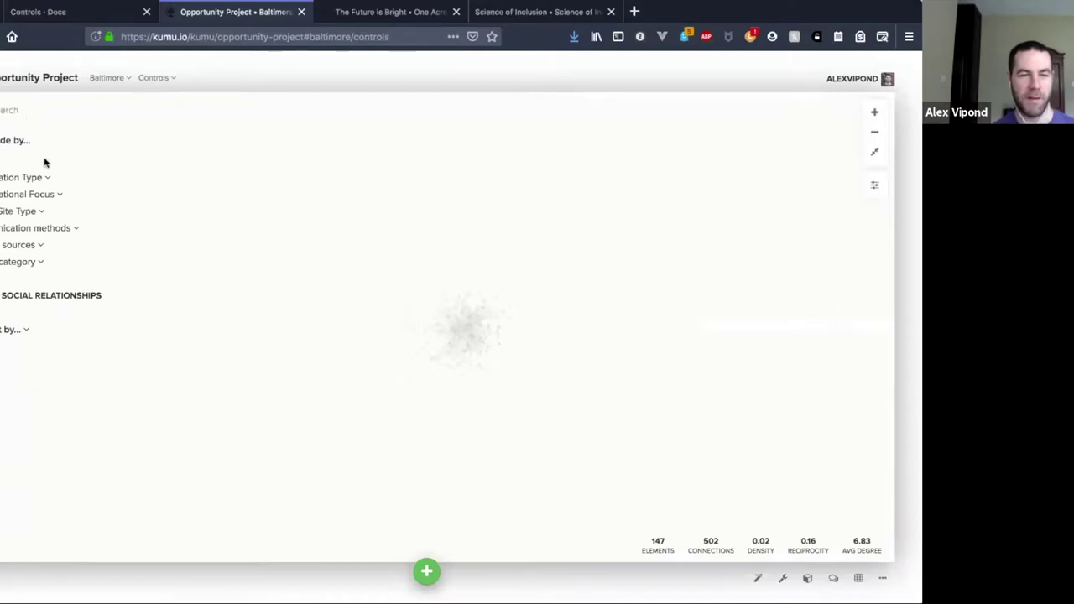
pyautogui.scroll(-1, 580, 302)
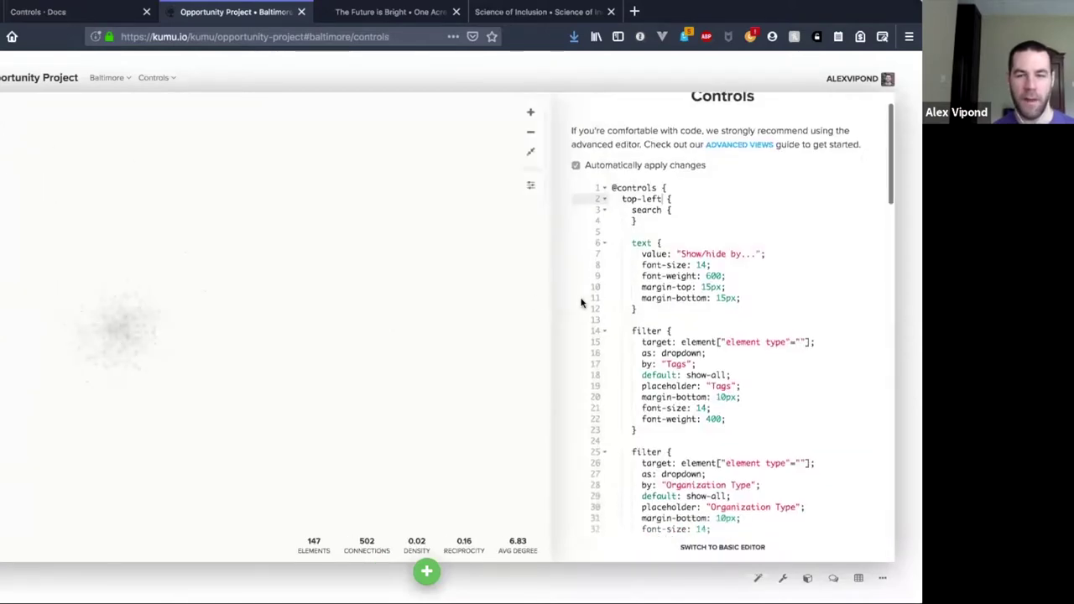
pyautogui.click(98, 197)
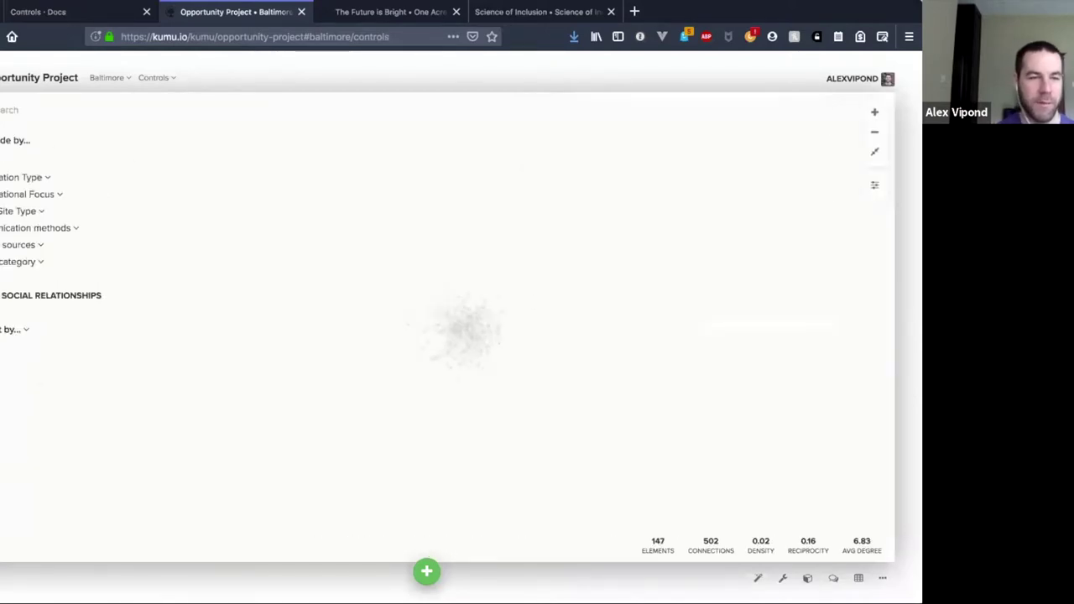
# - Filter the map to the Advocate for the local environment tag and the Local government agency organization type, and fit the map to view
pyautogui.click(126, 174)
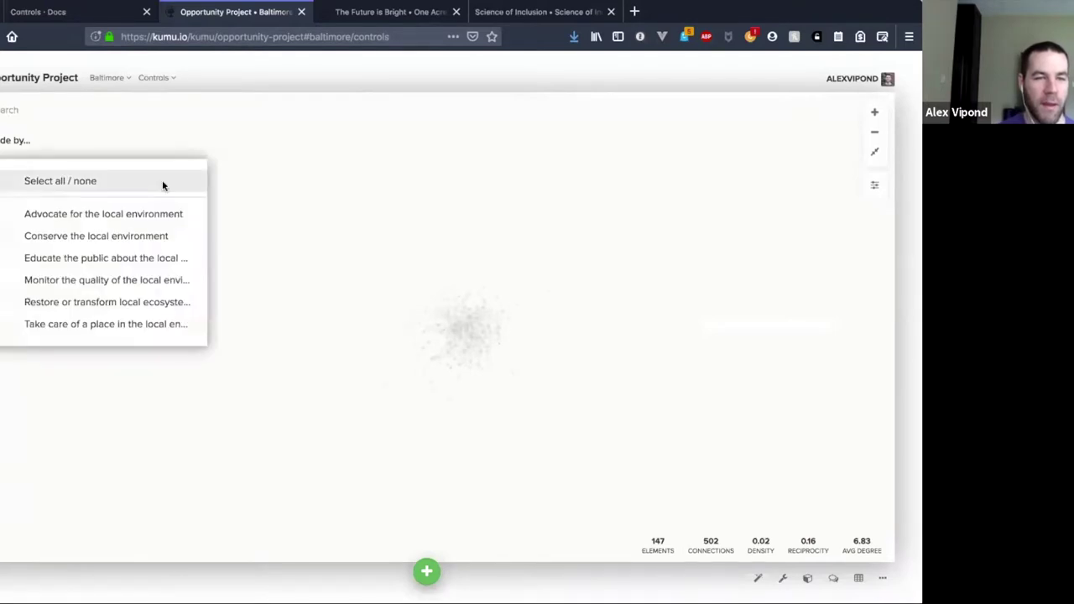
pyautogui.click(99, 216)
pyautogui.click(21, 178)
pyautogui.click(112, 319)
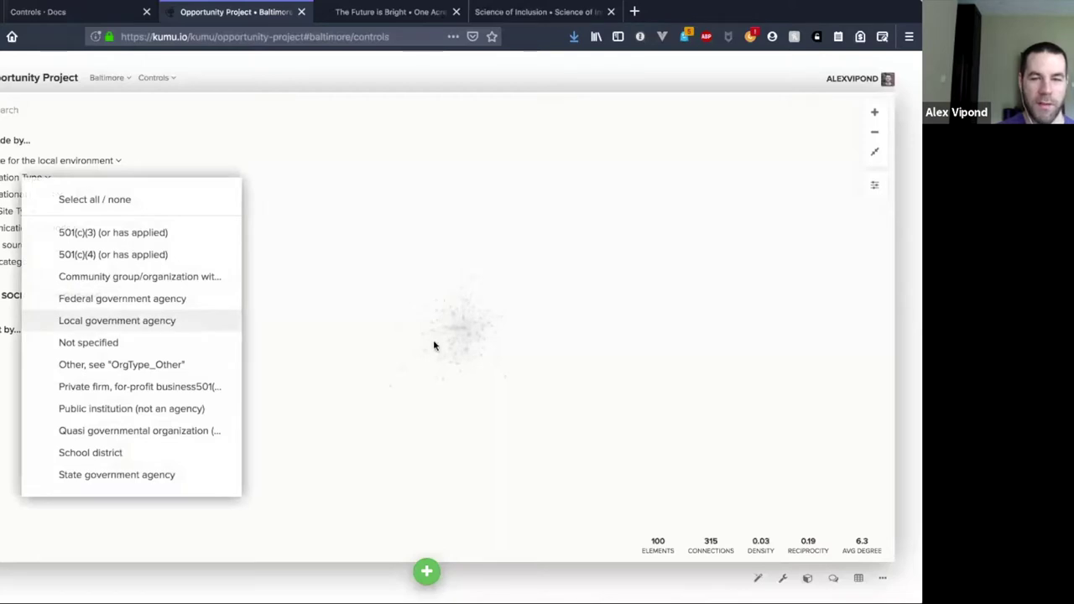
pyautogui.click(875, 153)
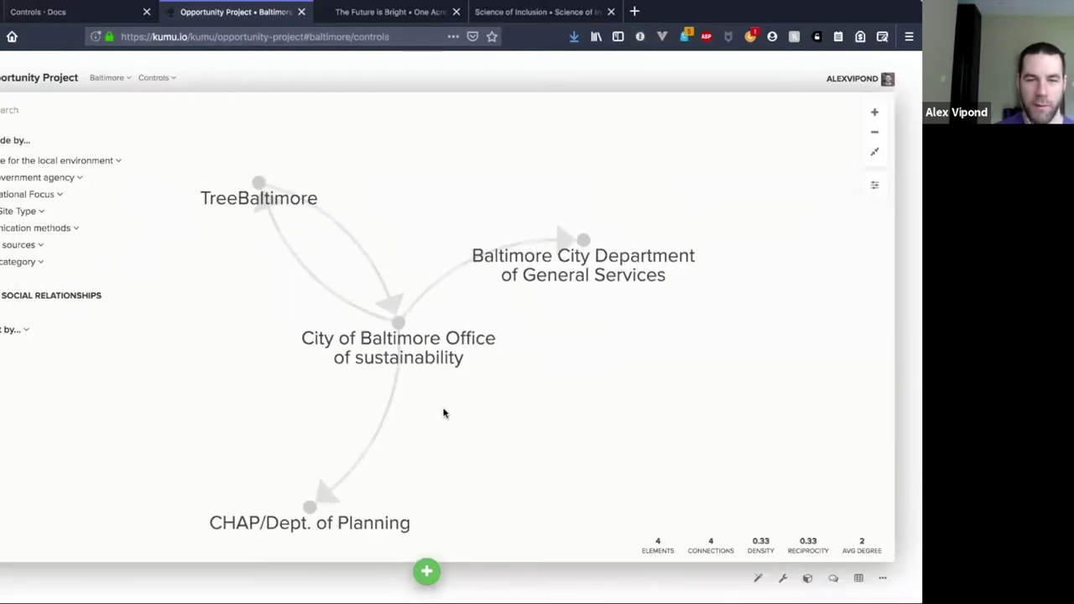
# - Turn the Advocate for the local environment tag filter off and back on to compare the map
pyautogui.click(39, 168)
pyautogui.click(201, 220)
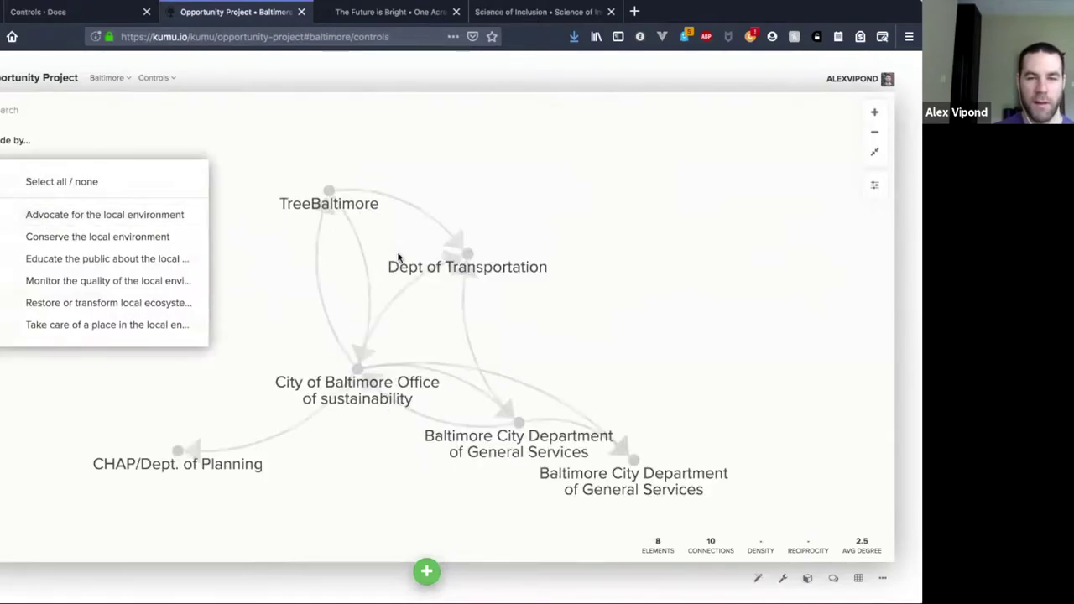
pyautogui.click(613, 238)
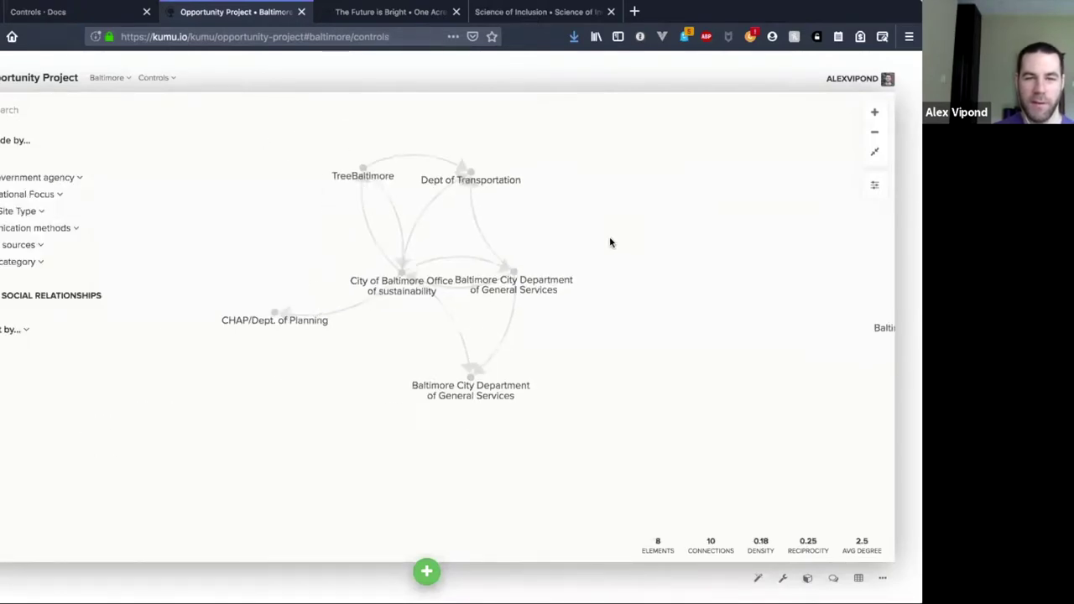
pyautogui.click(17, 194)
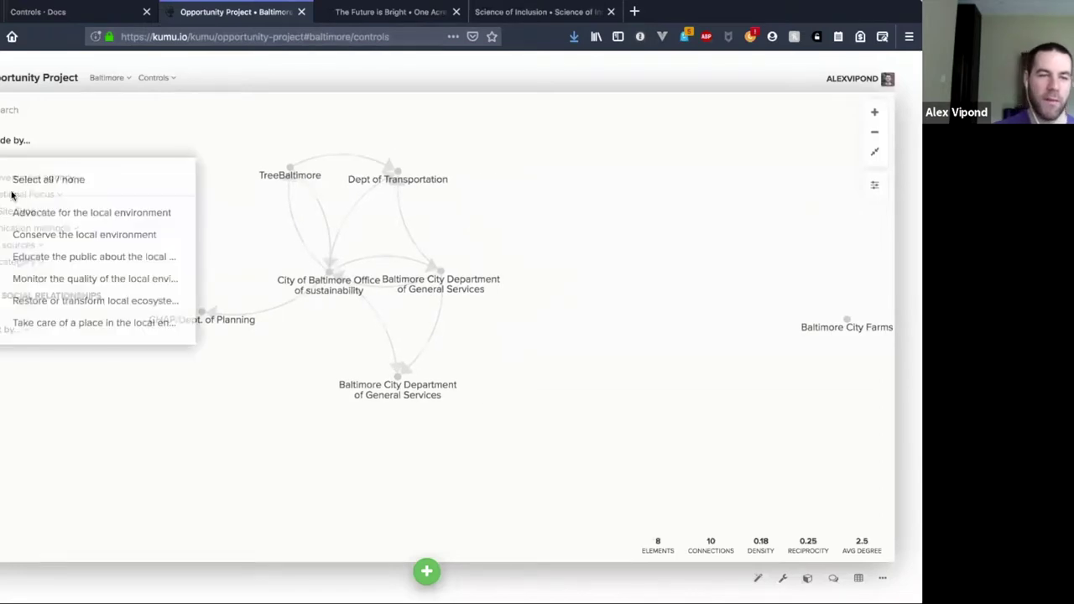
pyautogui.click(17, 212)
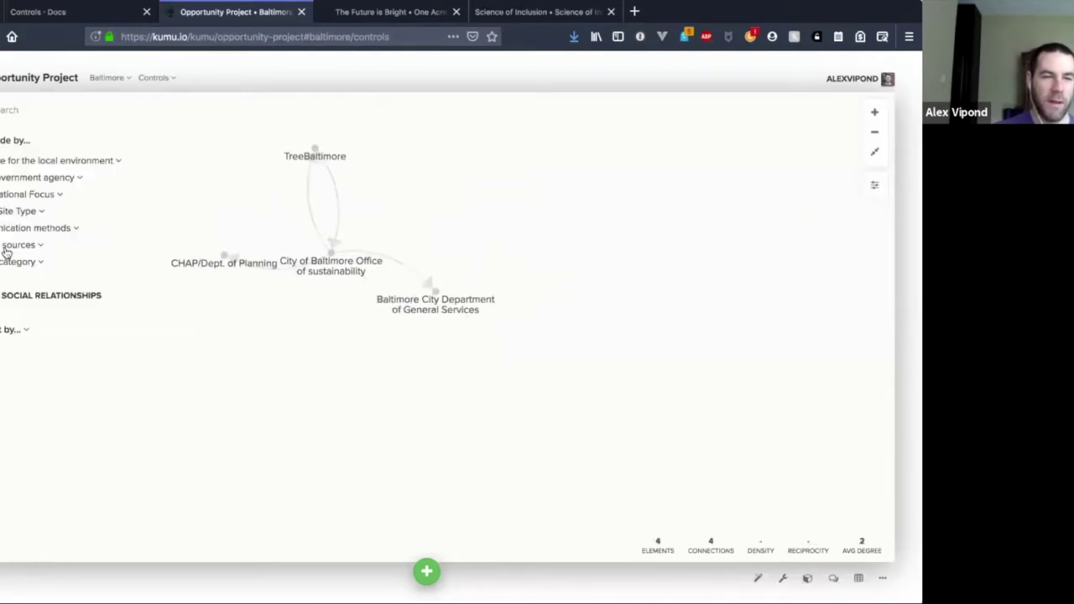
# - Filter funding sources by Fundraisers (sales, events, dinners, etc.), check the map, and remove that filter again
pyautogui.click(21, 245)
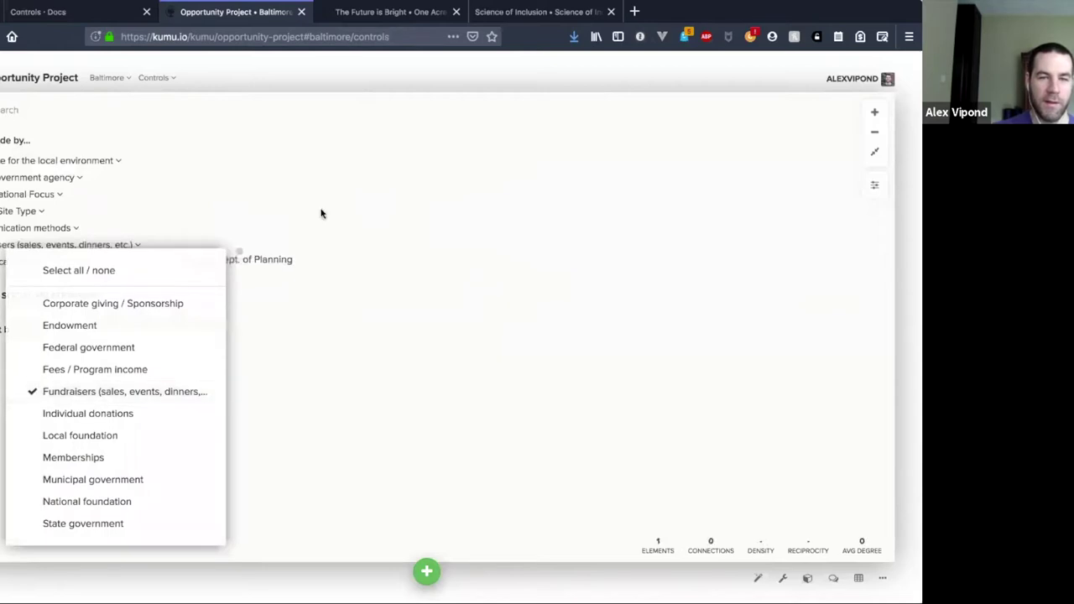
pyautogui.click(242, 279)
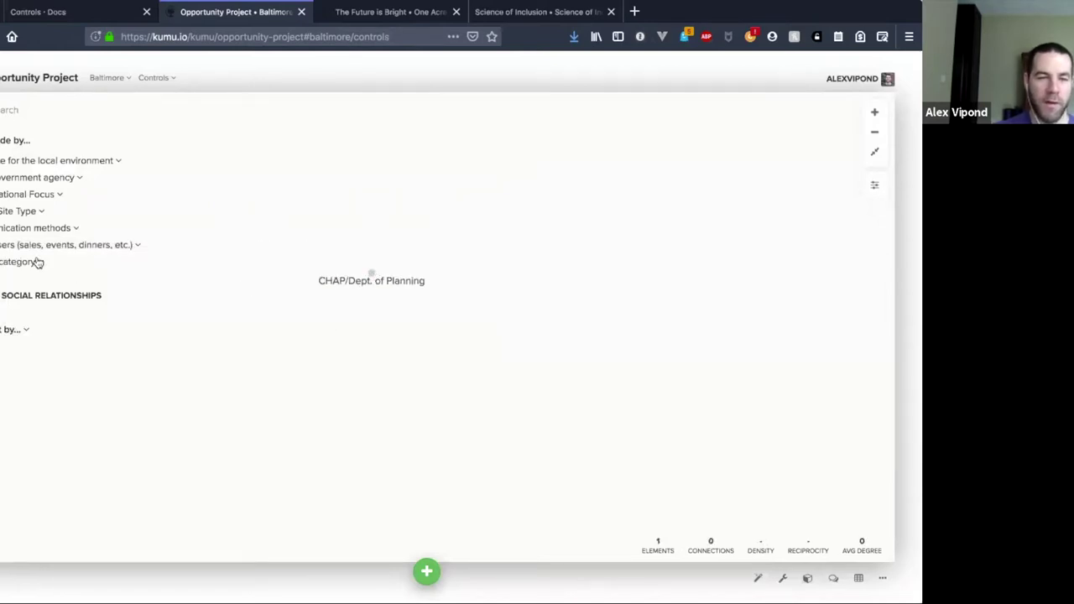
pyautogui.click(68, 248)
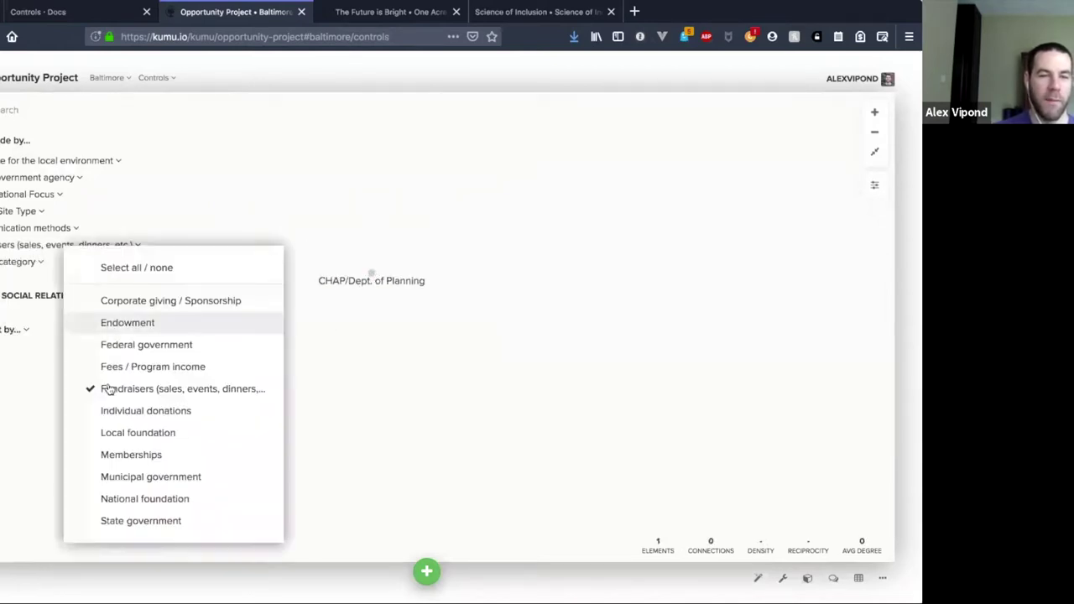
pyautogui.click(108, 389)
# - Clear the Local government agency organization type filter and the Advocate for the local environment tag filter
pyautogui.click(34, 178)
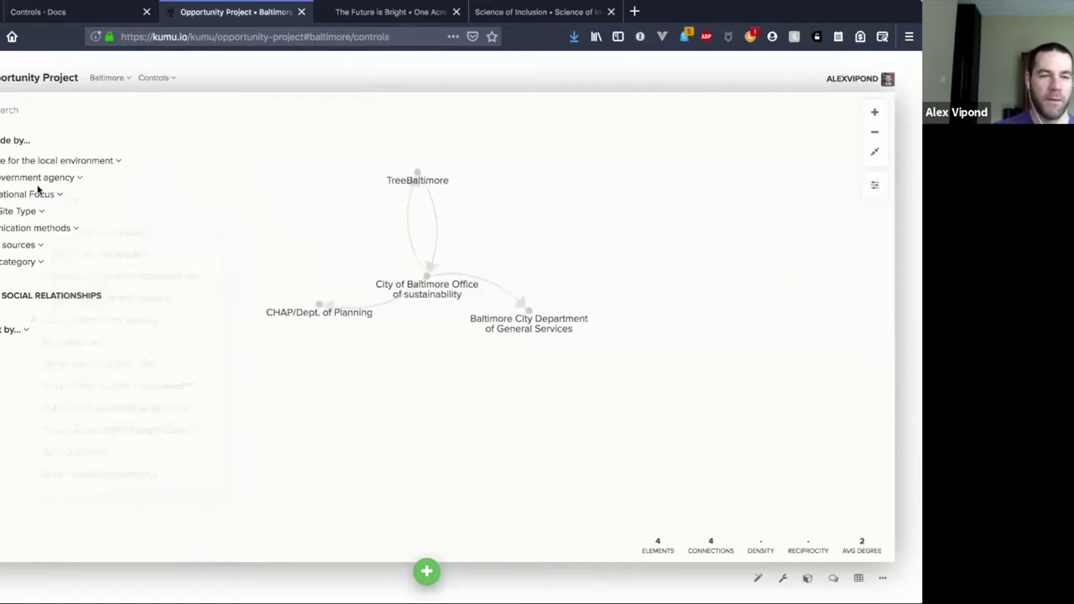
pyautogui.click(72, 319)
pyautogui.click(34, 178)
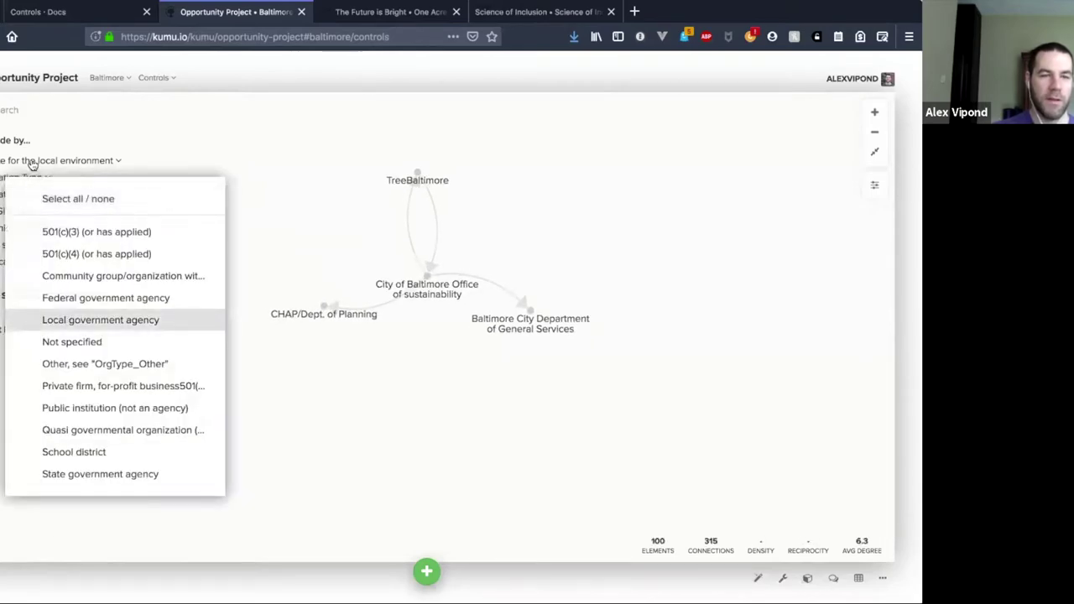
pyautogui.click(44, 165)
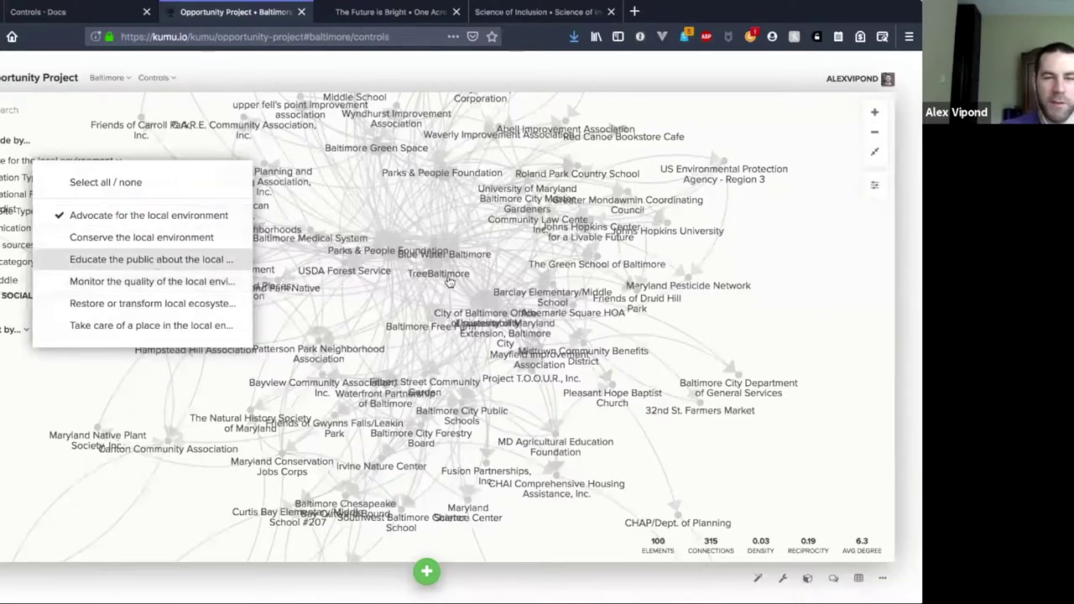
pyautogui.click(84, 217)
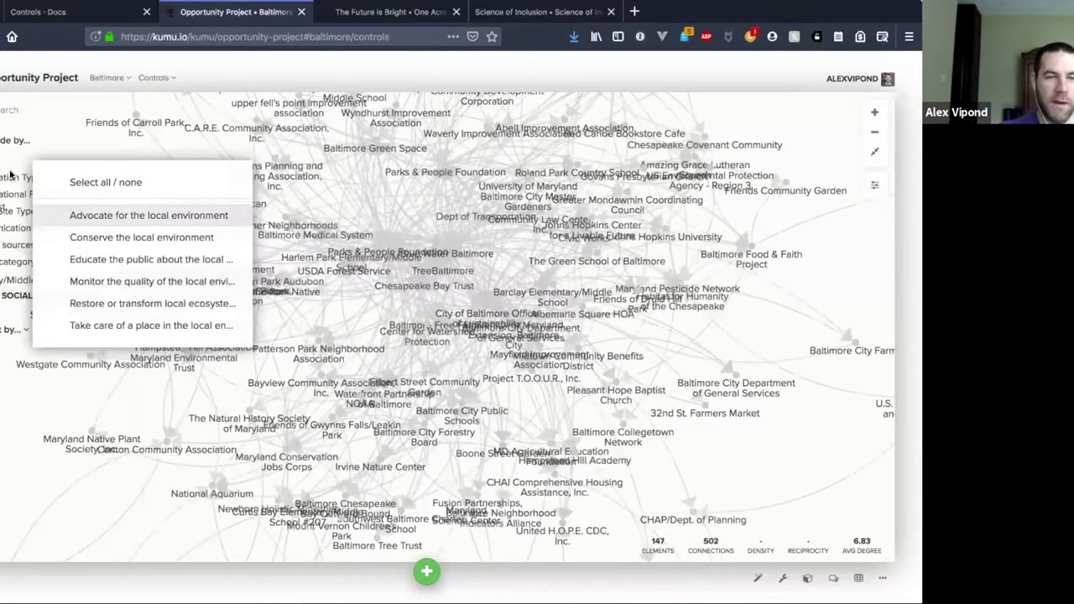
pyautogui.click(68, 124)
# - Select all Organizational Focus options, clear them all again, and close the list
pyautogui.click(15, 194)
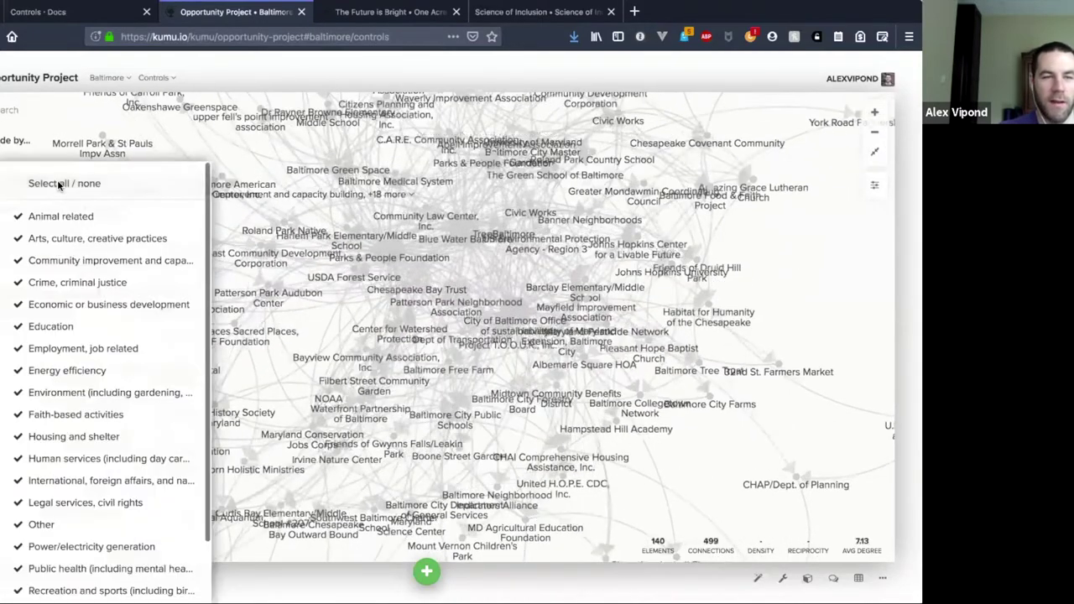
pyautogui.click(59, 183)
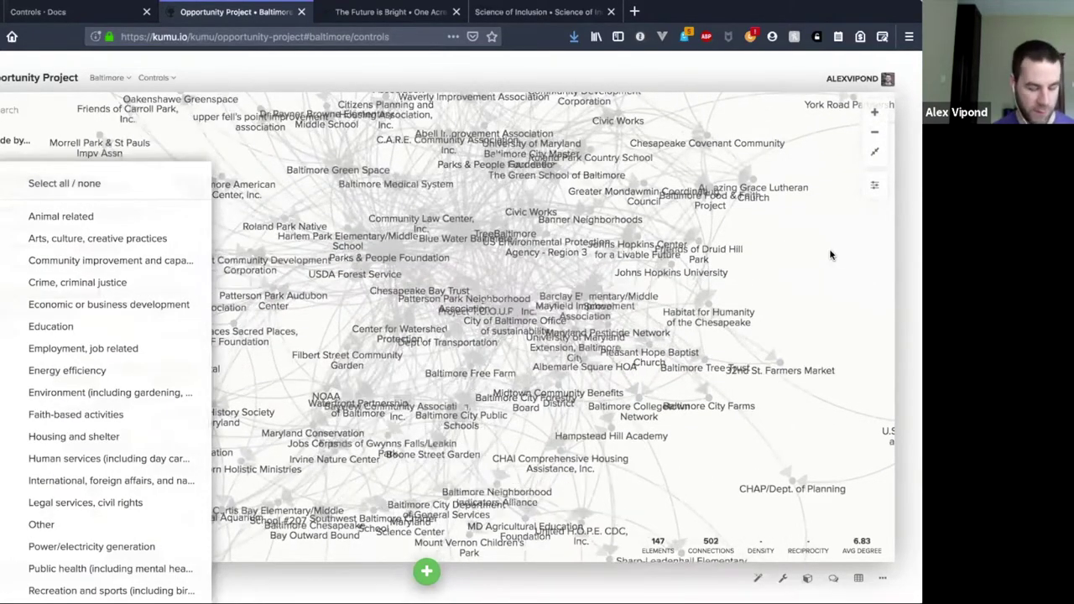
pyautogui.click(829, 255)
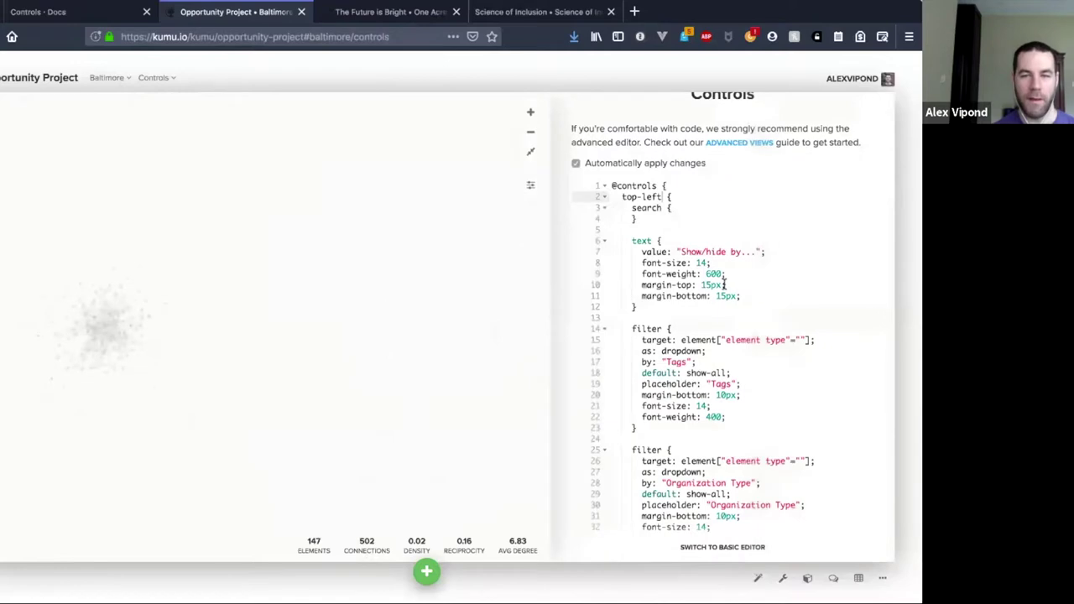
# - Highlight the target property in the Organizational Focus filter's code
pyautogui.scroll(-3, 699, 274)
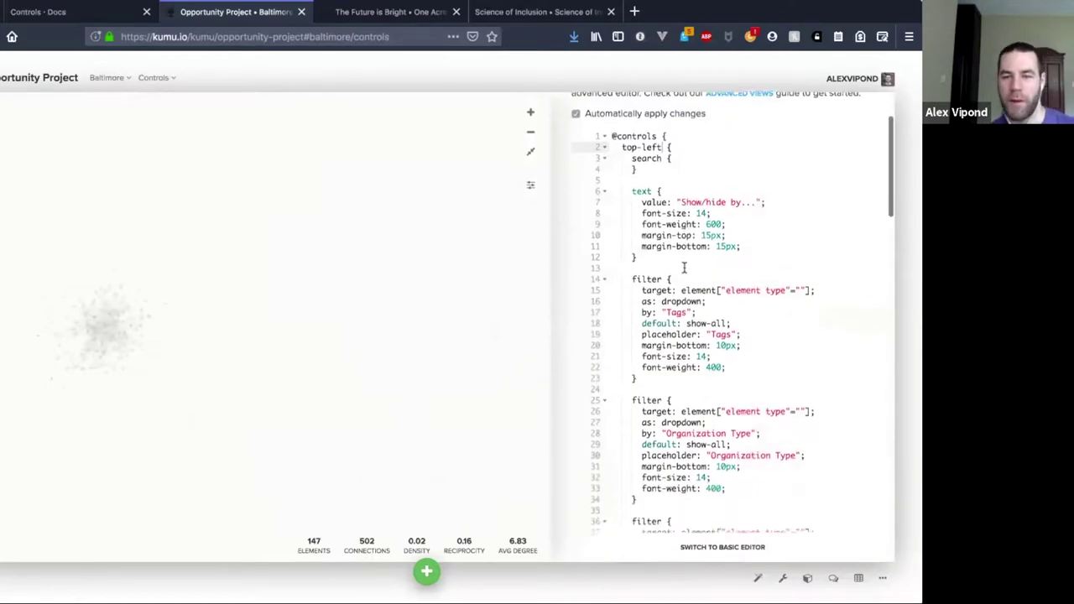
pyautogui.scroll(-1, 684, 266)
pyautogui.scroll(-15, 657, 237)
pyautogui.scroll(-4, 656, 236)
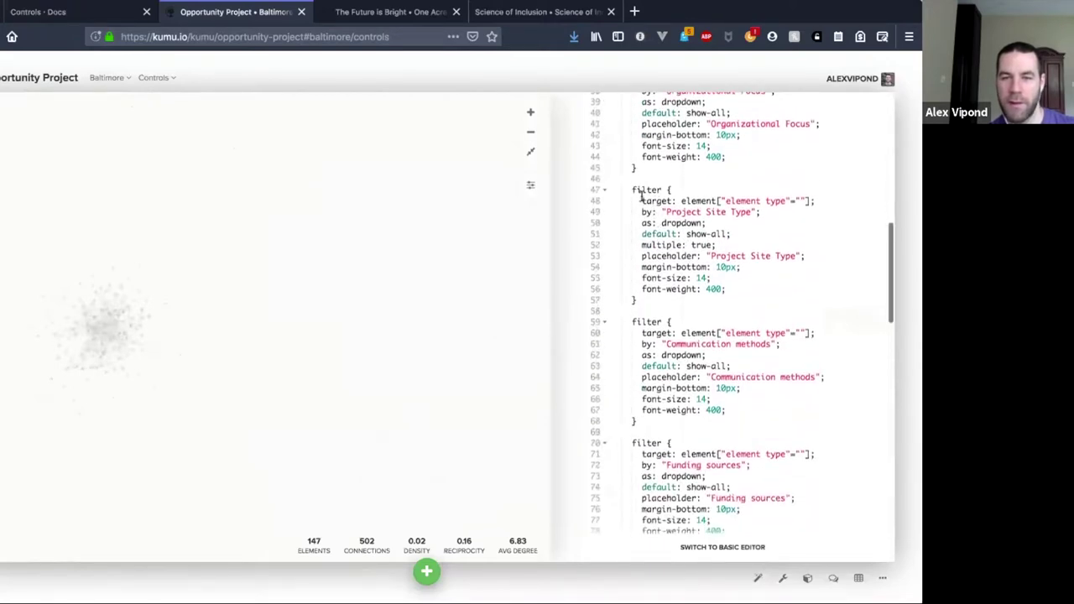
pyautogui.scroll(4, 641, 196)
pyautogui.moveTo(641, 149); pyautogui.dragTo(812, 149)
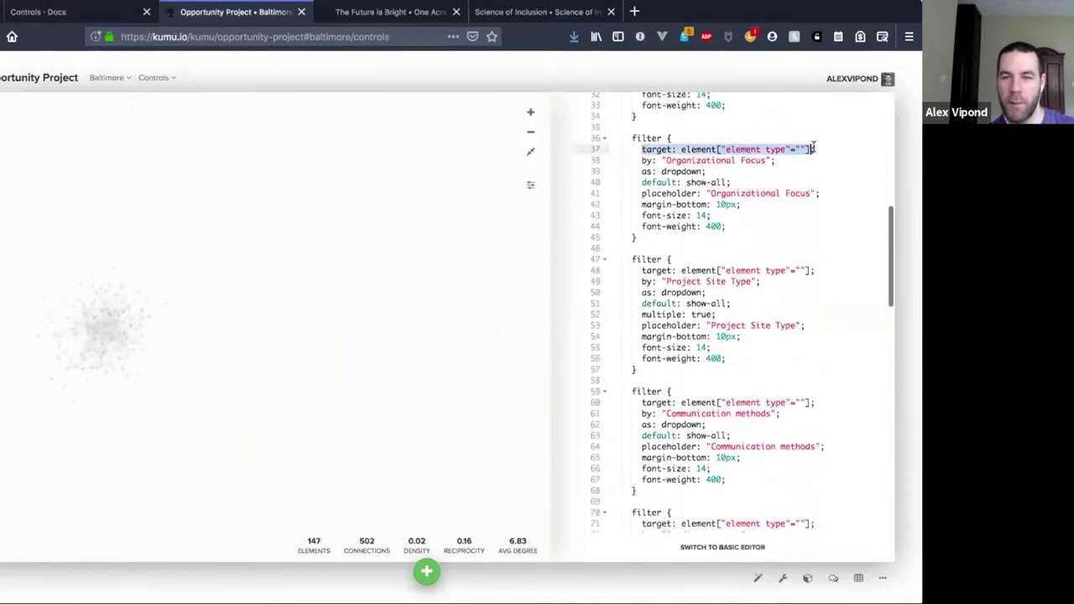
# - Highlight the element["element type"=""] selector and its target property in the Communication methods filter's code
pyautogui.scroll(-5, 779, 200)
pyautogui.click(643, 286)
pyautogui.moveTo(751, 283); pyautogui.dragTo(808, 285)
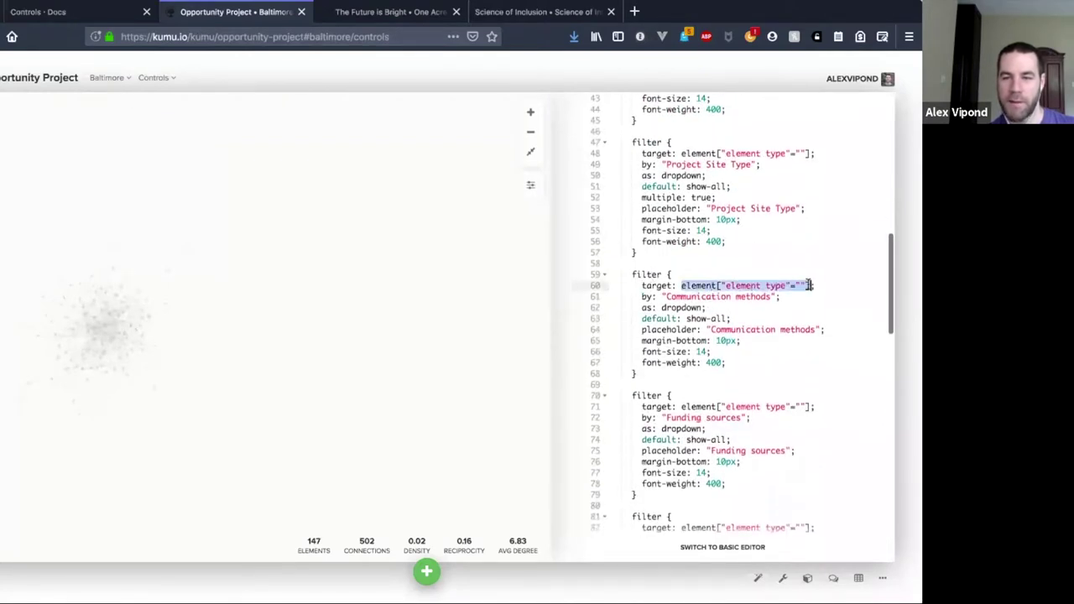
pyautogui.click(668, 287)
pyautogui.moveTo(812, 286); pyautogui.dragTo(667, 285)
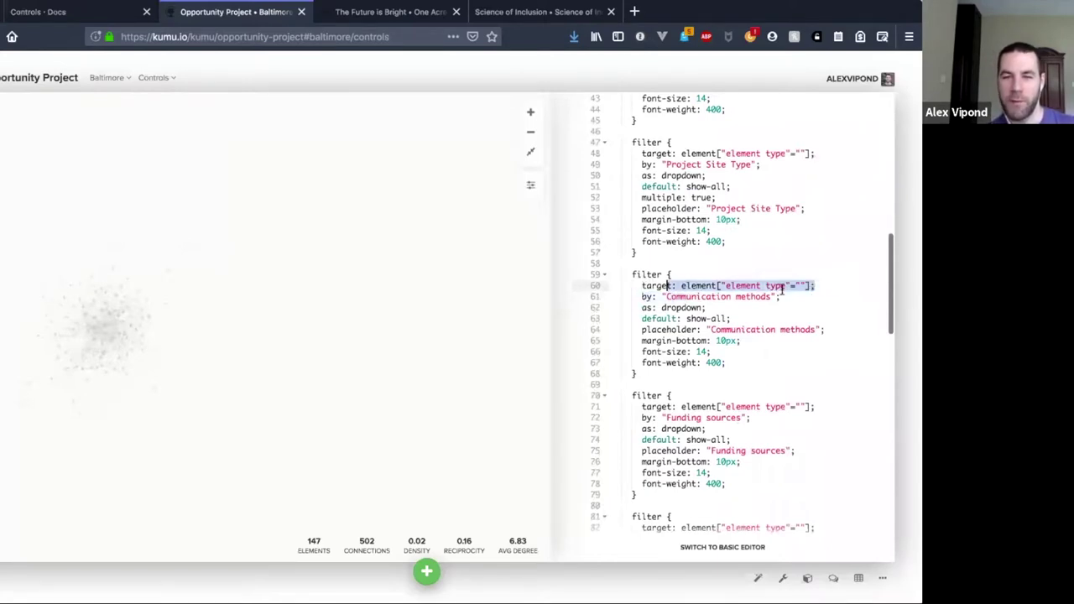
pyautogui.click(751, 286)
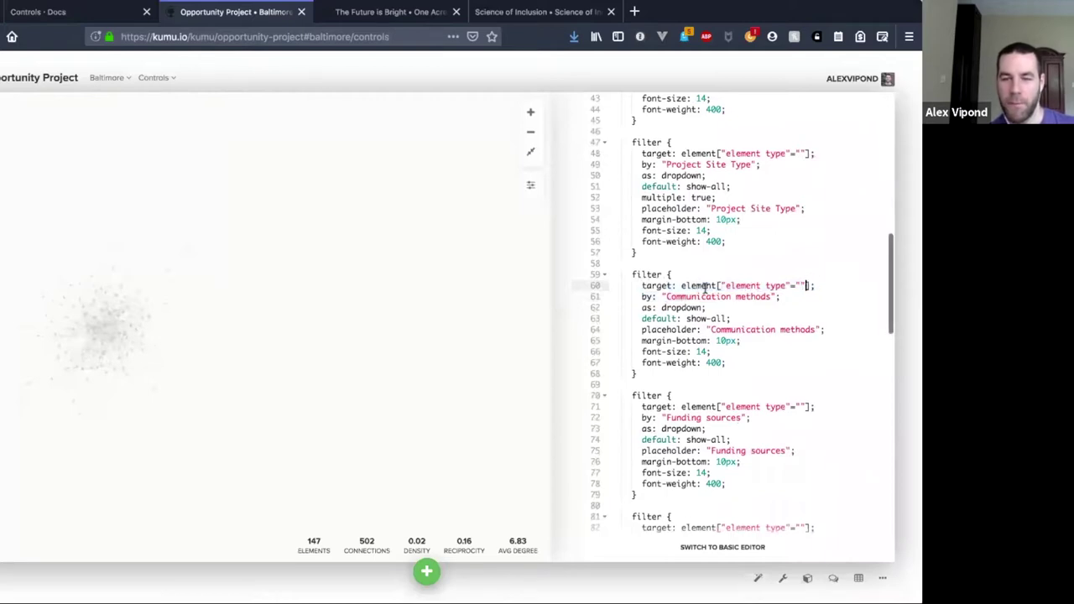
pyautogui.scroll(-3, 705, 288)
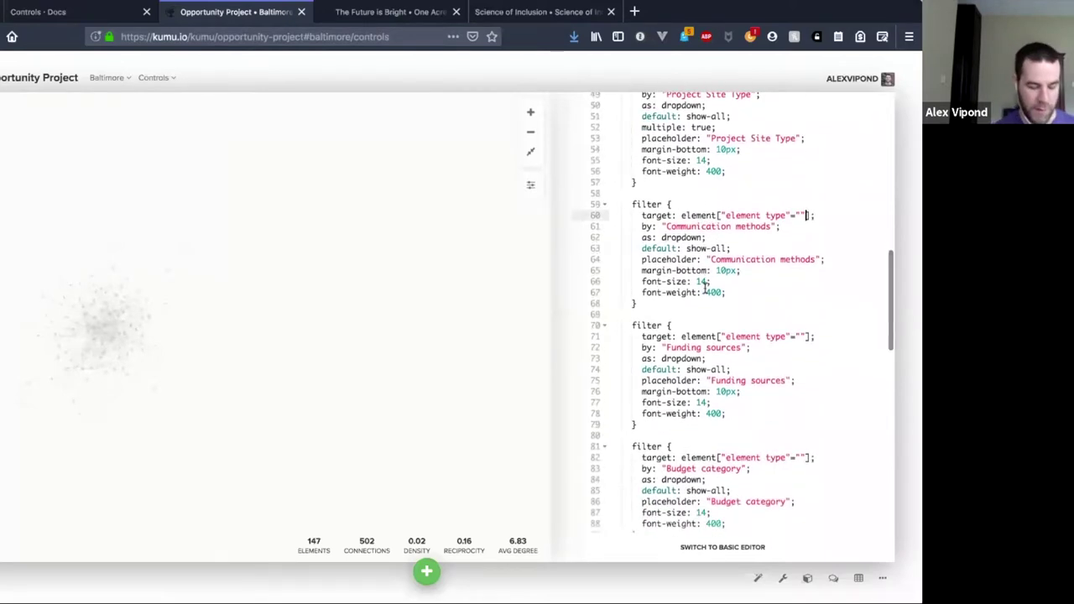
# - Open Kumu's Selectors guide in a new browser tab and skim it from the introduction to the traversals section
pyautogui.hotkey('ctrl', 't')
pyautogui.write('select')
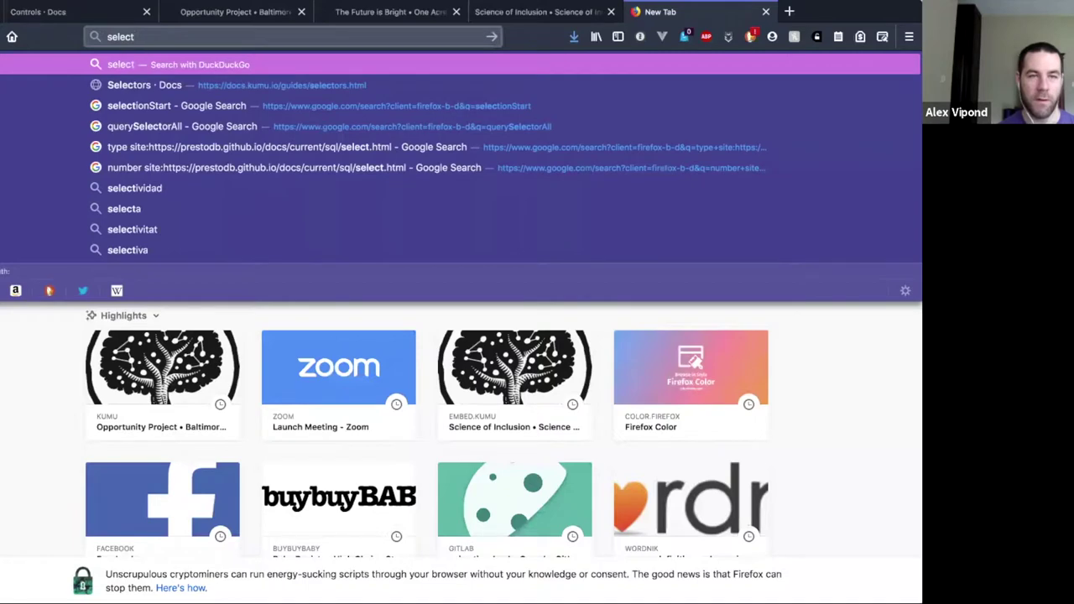
pyautogui.click(221, 89)
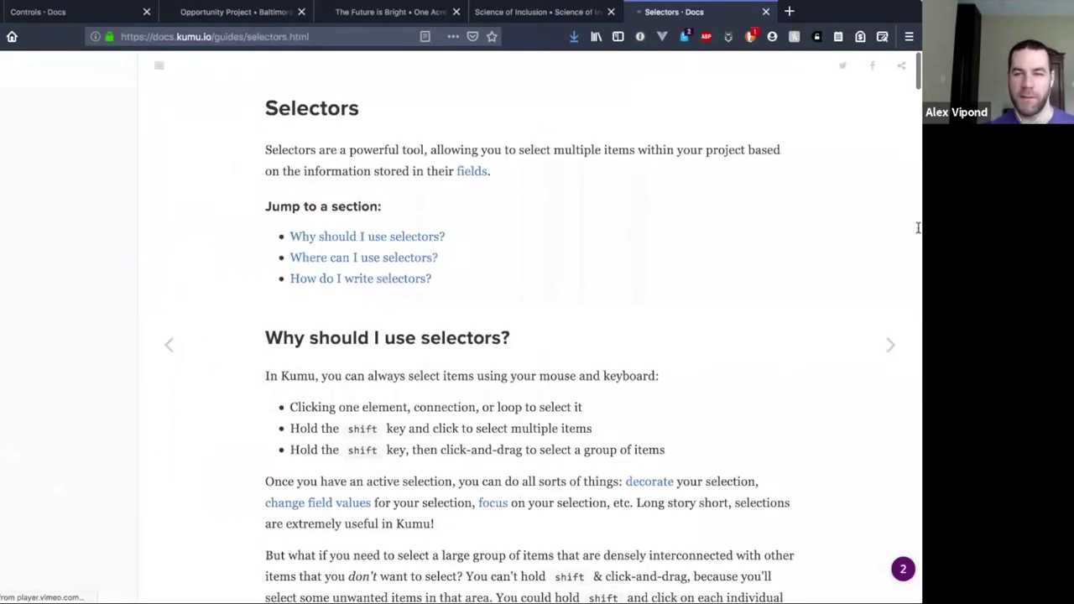
pyautogui.scroll(-10, 907, 193)
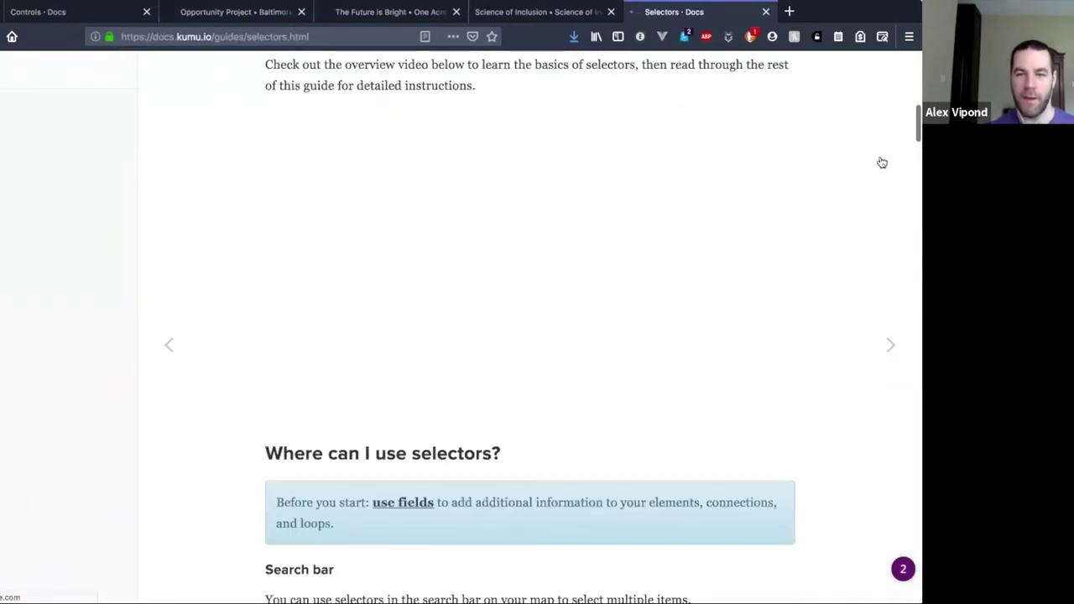
pyautogui.scroll(-10, 755, 252)
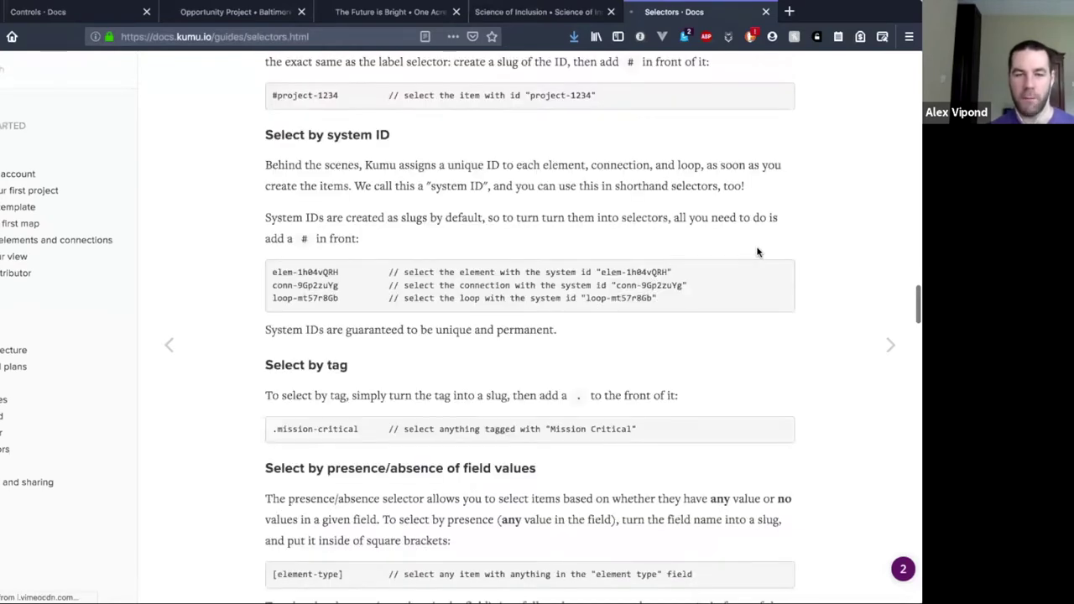
pyautogui.scroll(-10, 757, 252)
pyautogui.scroll(-15, 757, 251)
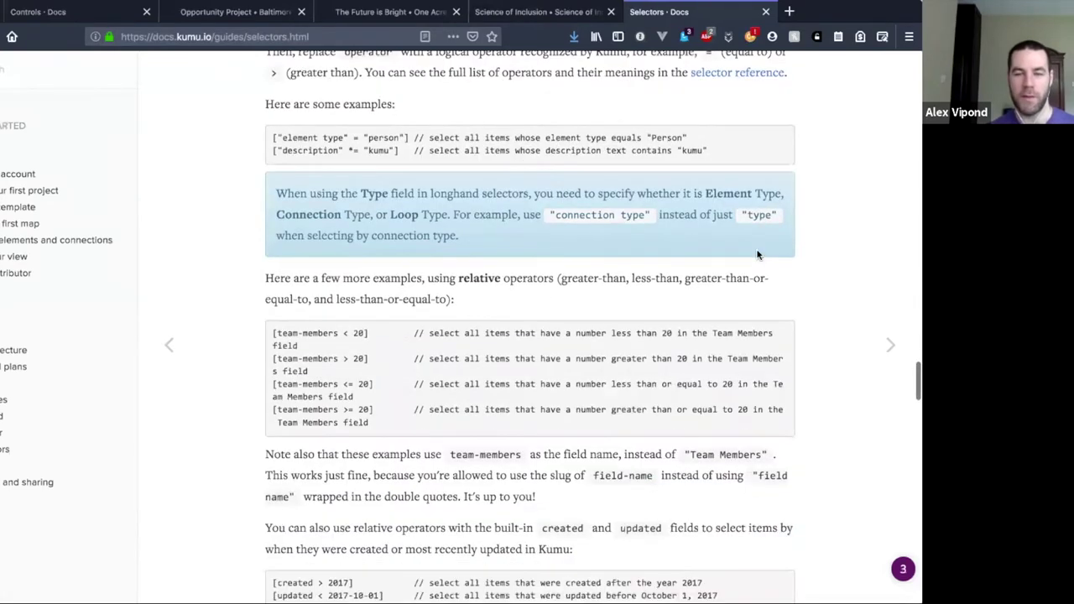
pyautogui.scroll(-5, 758, 254)
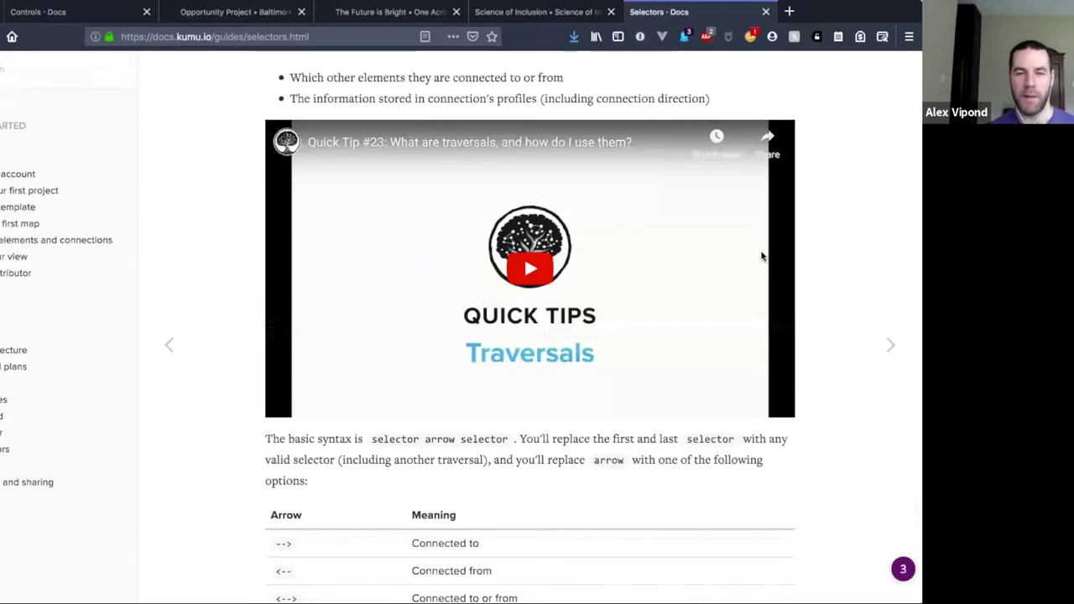
# - Skim back to the introduction of the Selectors guide and switch to the Opportunity Project Baltimore map
pyautogui.scroll(-5, 762, 256)
pyautogui.scroll(15, 763, 258)
pyautogui.scroll(20, 763, 257)
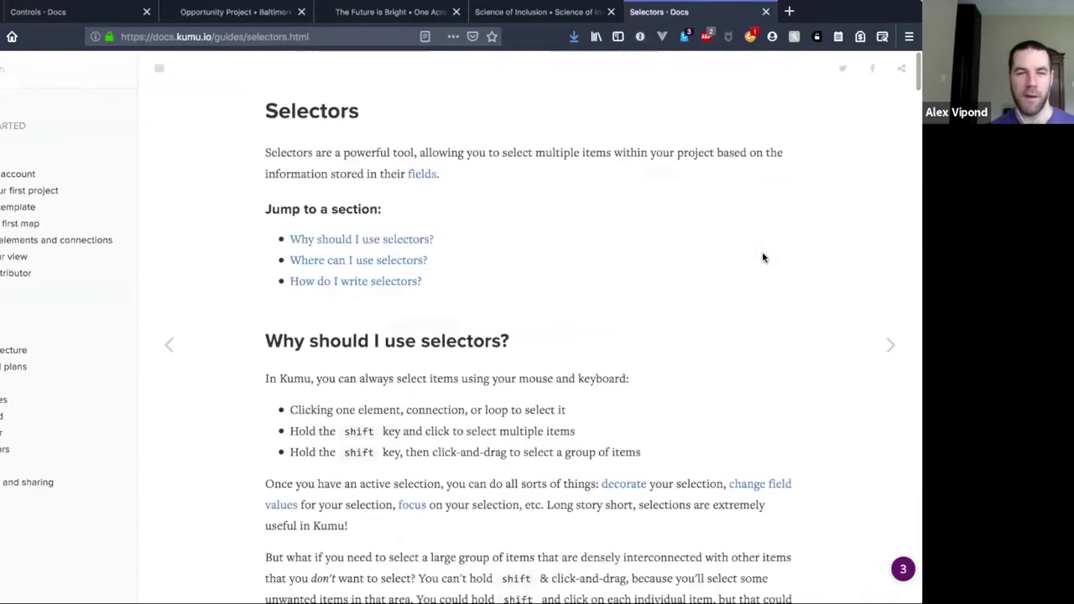
pyautogui.hotkey('ctrl', 'Tab')
pyautogui.hotkey('ctrl', 'Tab')
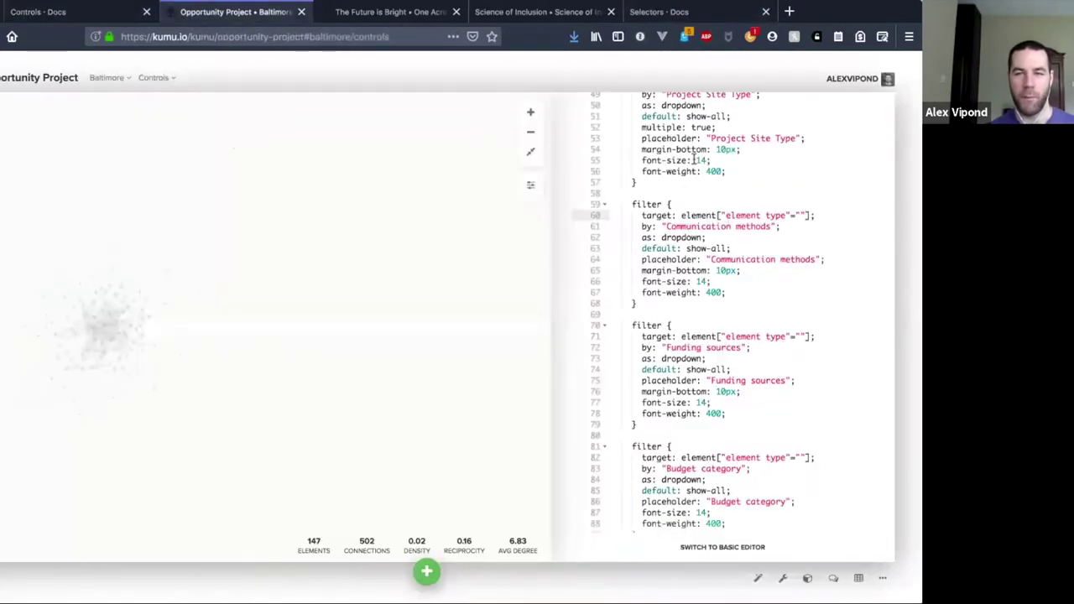
# - Highlight the font-size and font-weight properties in the Communication methods filter's code, and clear the highlight
pyautogui.scroll(-1, 678, 309)
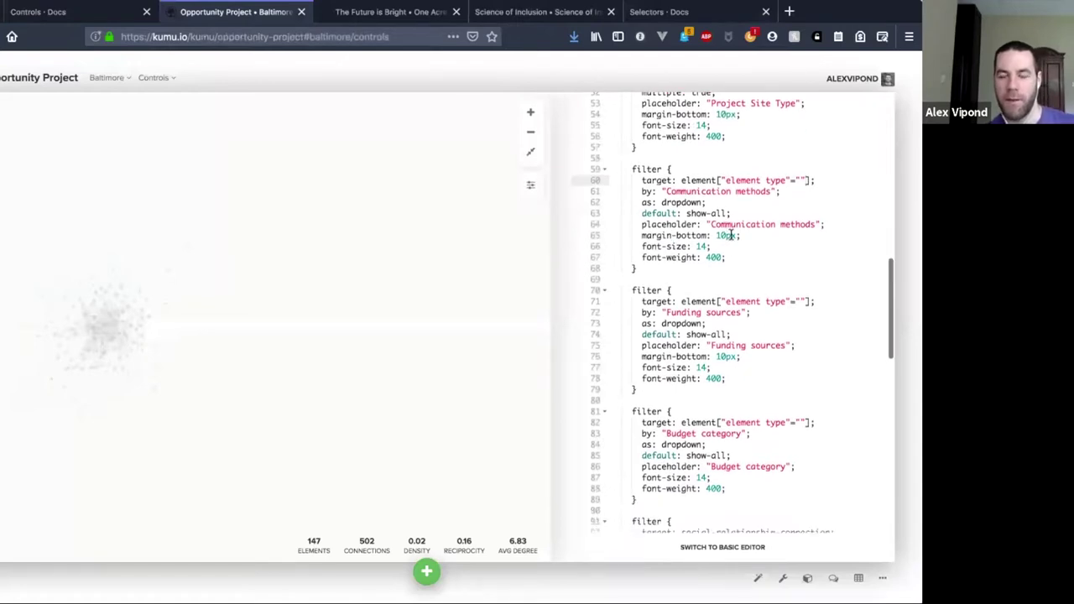
pyautogui.moveTo(729, 257); pyautogui.dragTo(655, 246)
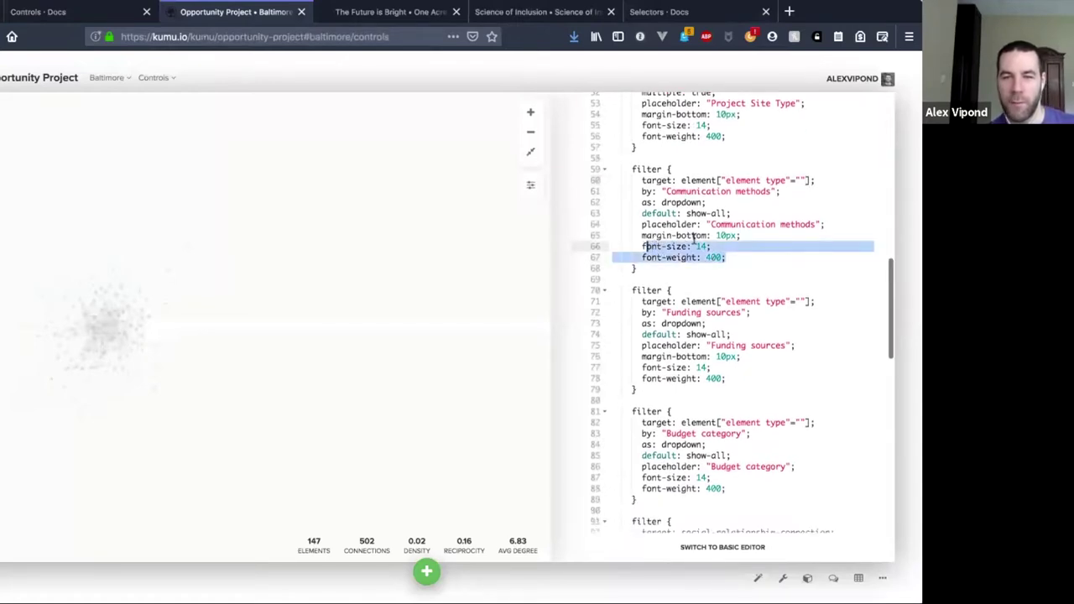
pyautogui.click(677, 235)
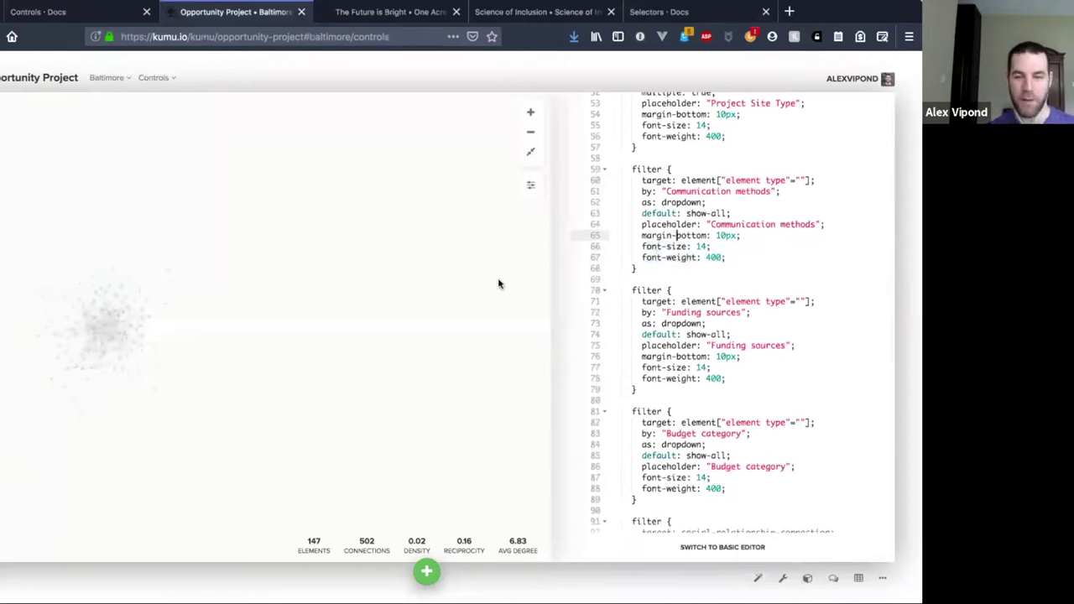
# - Hide the code editor to view the filter controls on the full map, and reopen it at the Communication methods filter
pyautogui.click(451, 257)
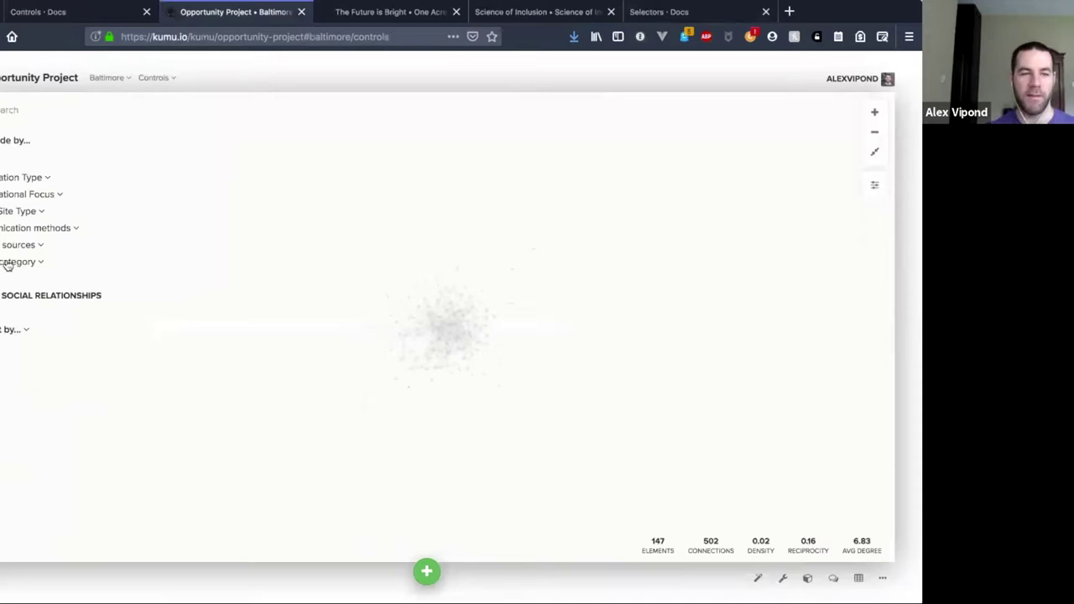
pyautogui.click(875, 184)
pyautogui.scroll(1, 713, 238)
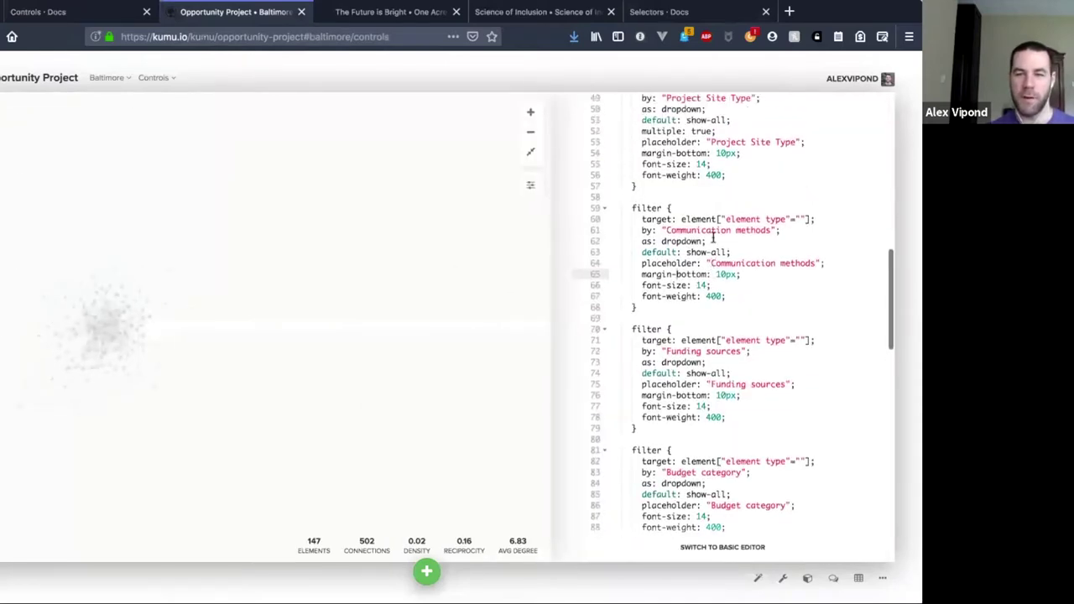
# - Close the controls code editor and toggle the map's social relationships off and on twice to compare the network
pyautogui.scroll(1, 713, 237)
pyautogui.click(740, 172)
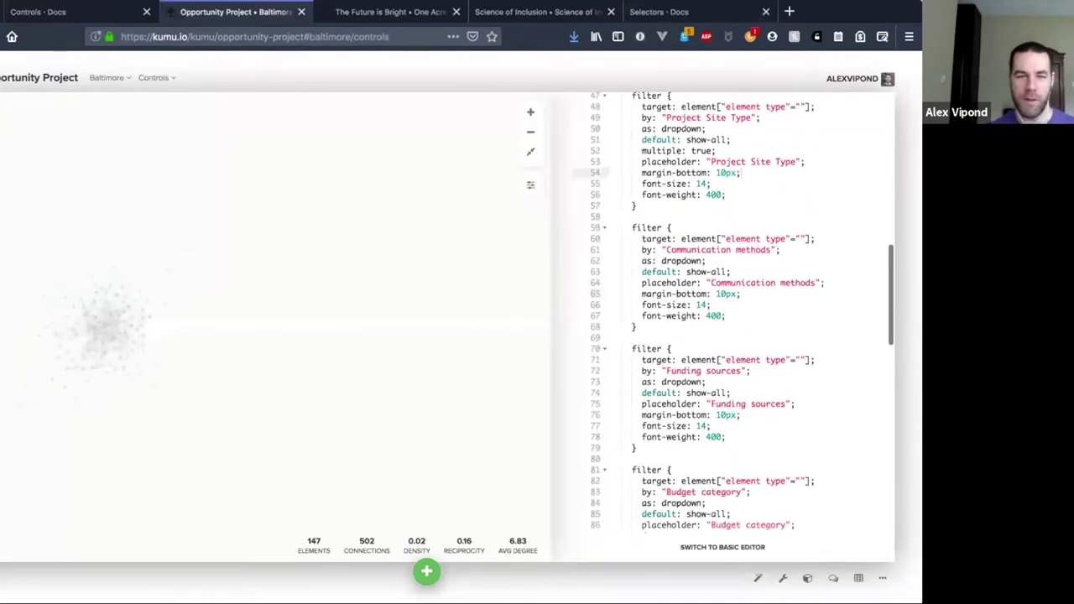
pyautogui.click(530, 184)
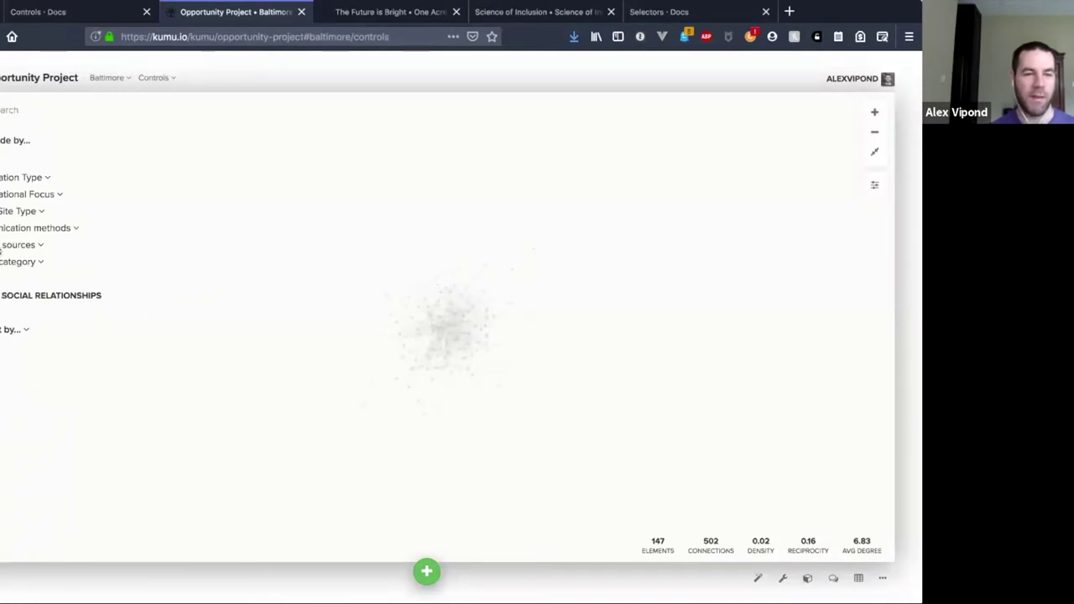
pyautogui.click(22, 295)
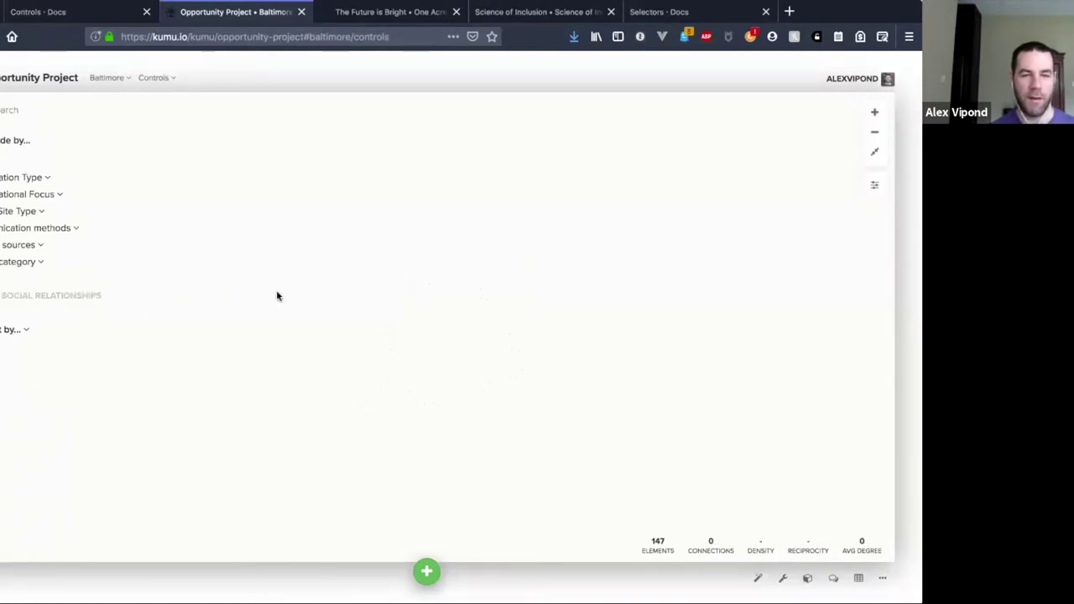
pyautogui.click(75, 297)
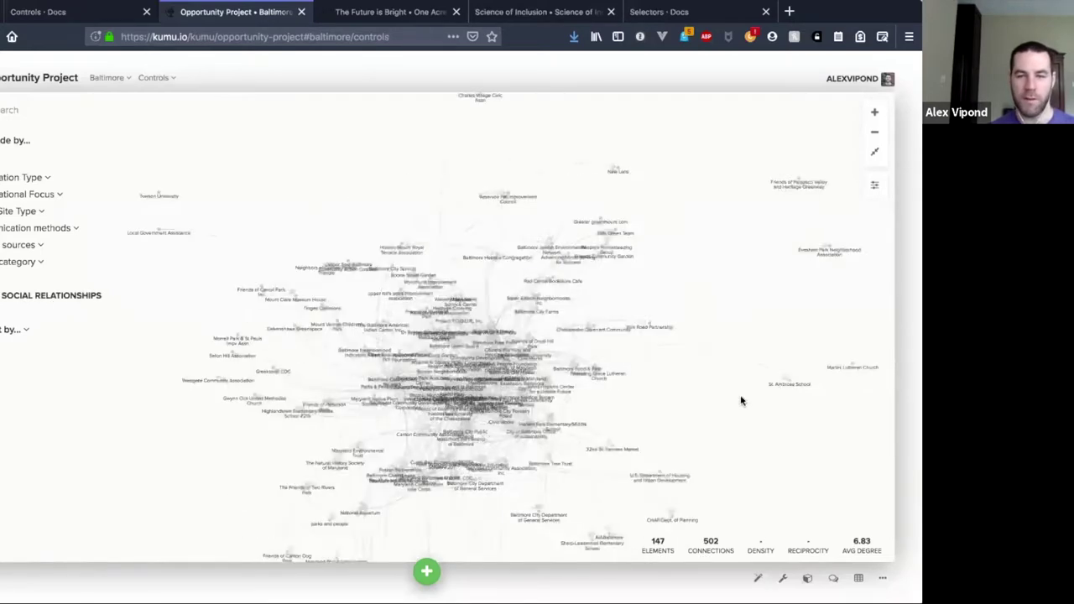
pyautogui.click(34, 298)
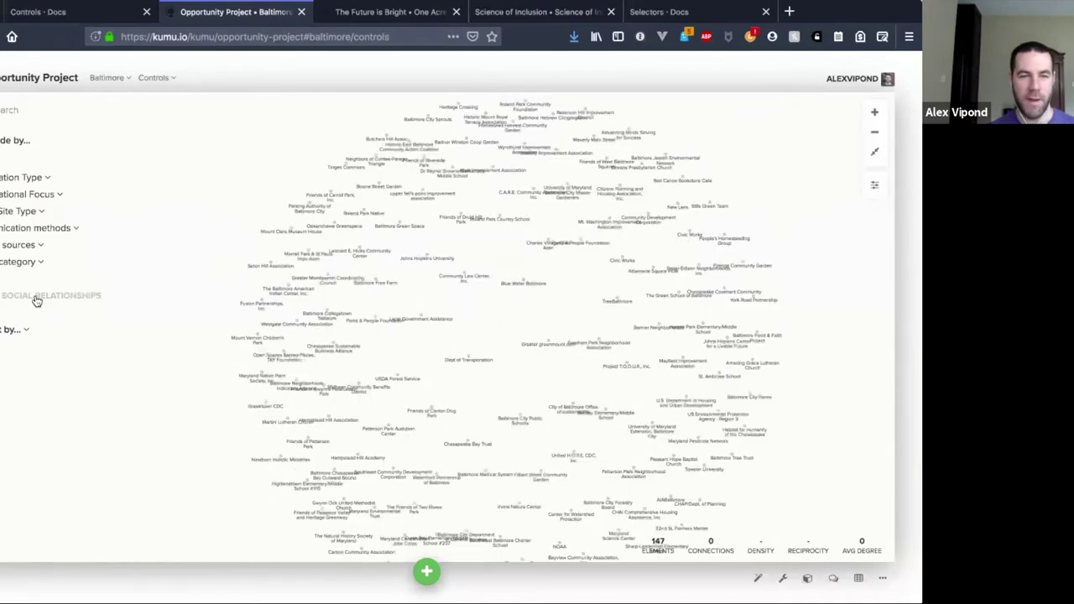
pyautogui.click(36, 297)
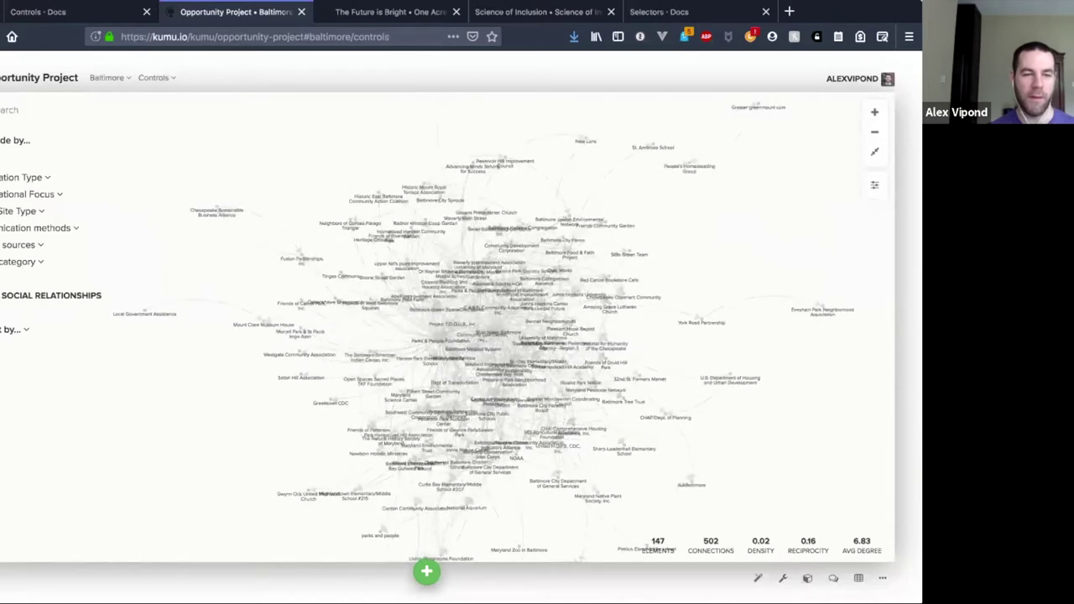
# - Hide the social relationships and connect the map's elements by Organizational focus
pyautogui.click(20, 329)
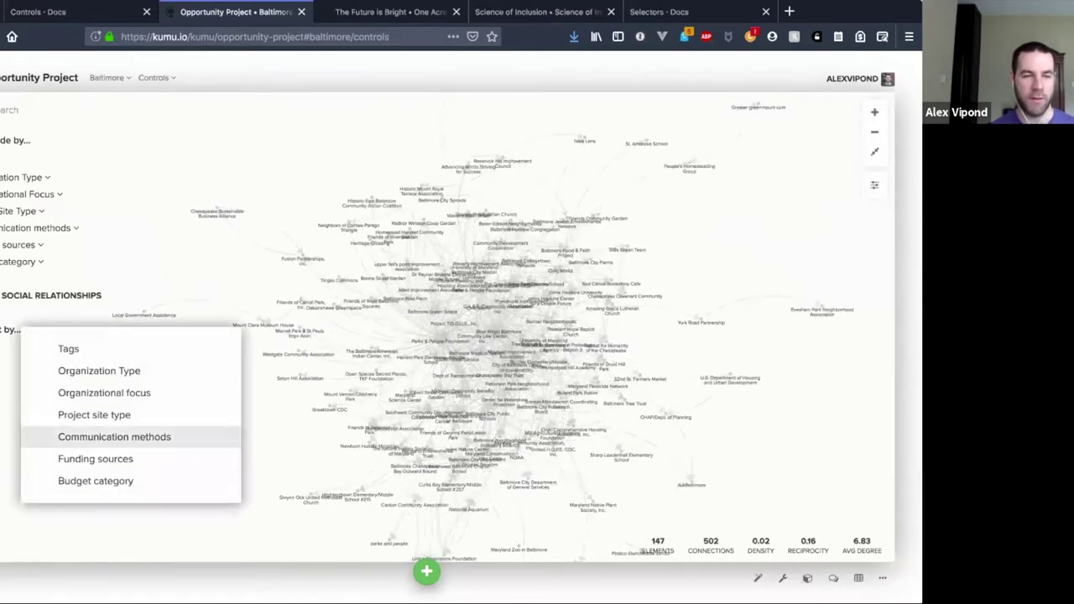
pyautogui.click(29, 300)
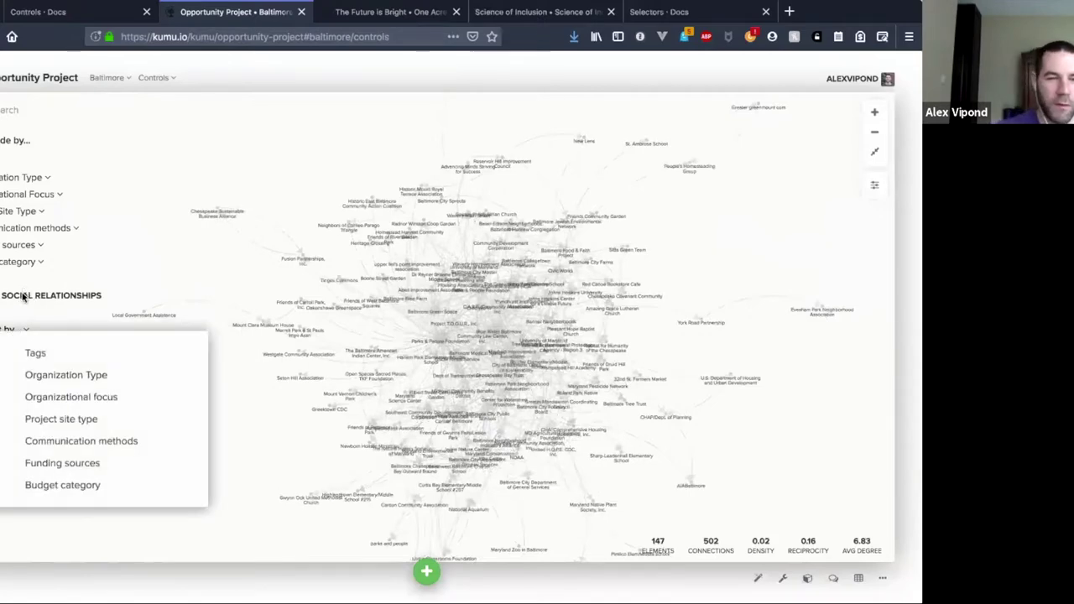
pyautogui.click(34, 300)
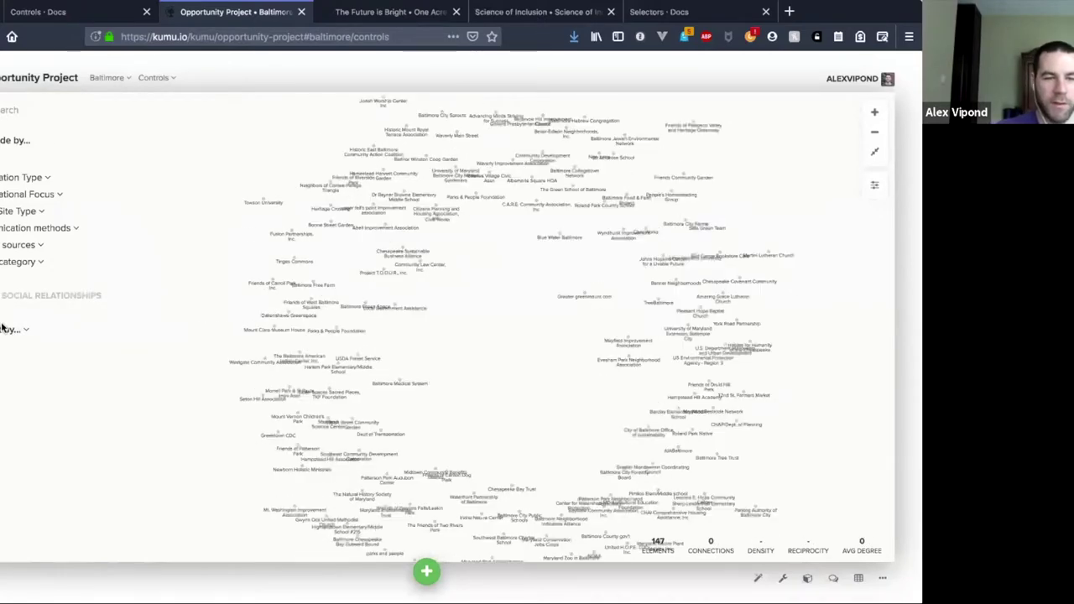
pyautogui.click(7, 330)
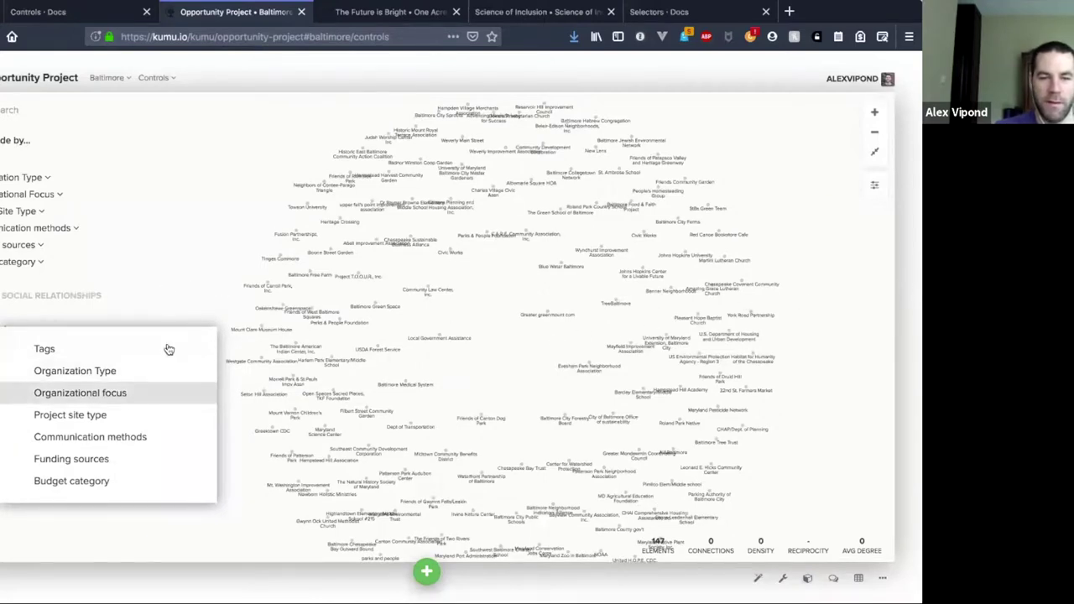
pyautogui.click(104, 401)
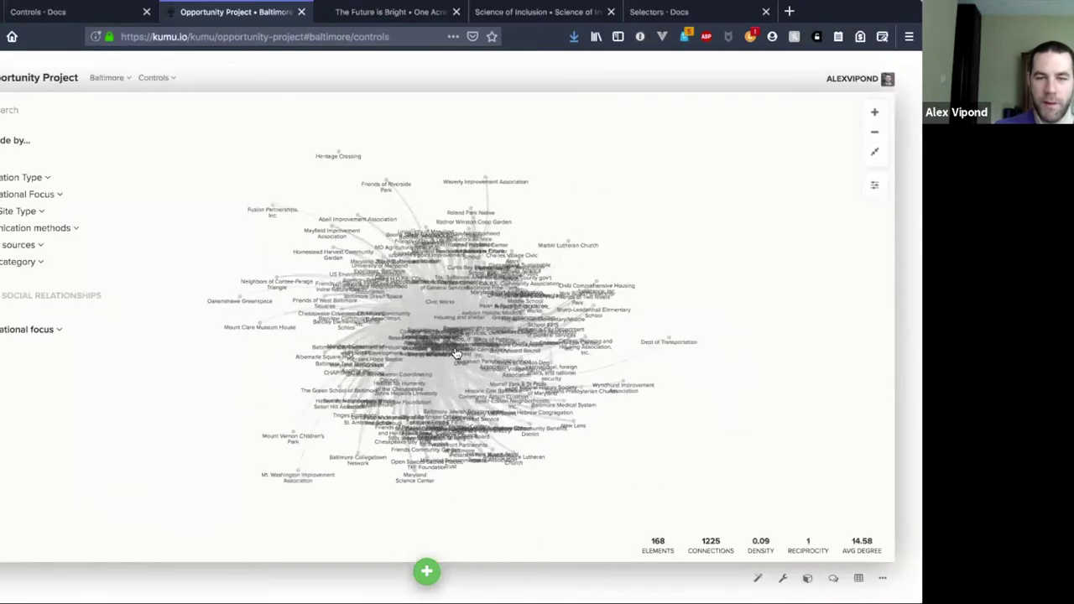
# - Zoom in on the clustered map and focus on the Energy efficiency element to view its connections
pyautogui.scroll(5, 453, 350)
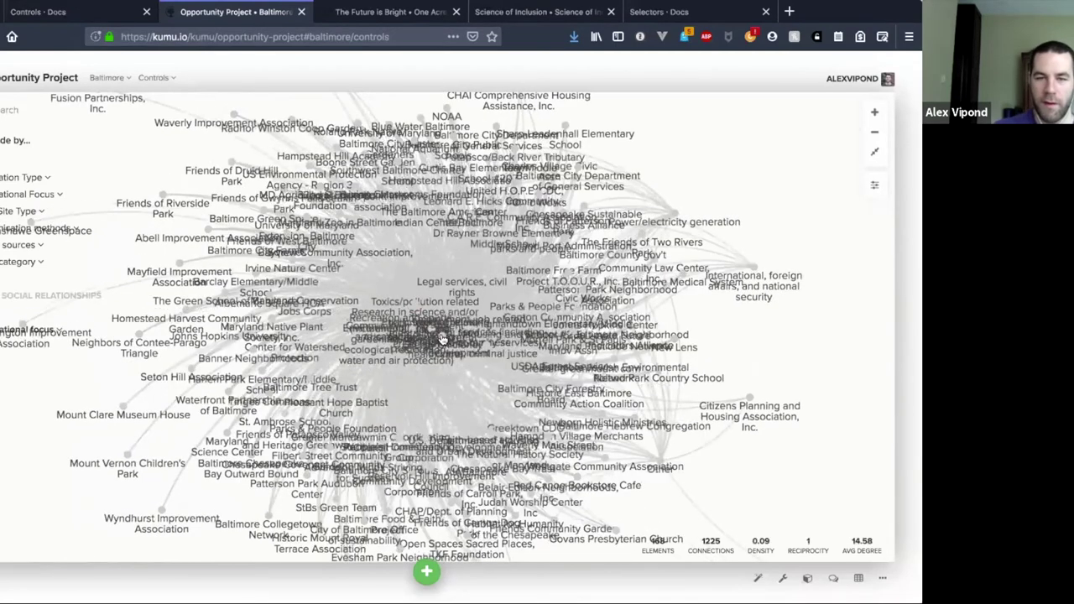
pyautogui.click(441, 334)
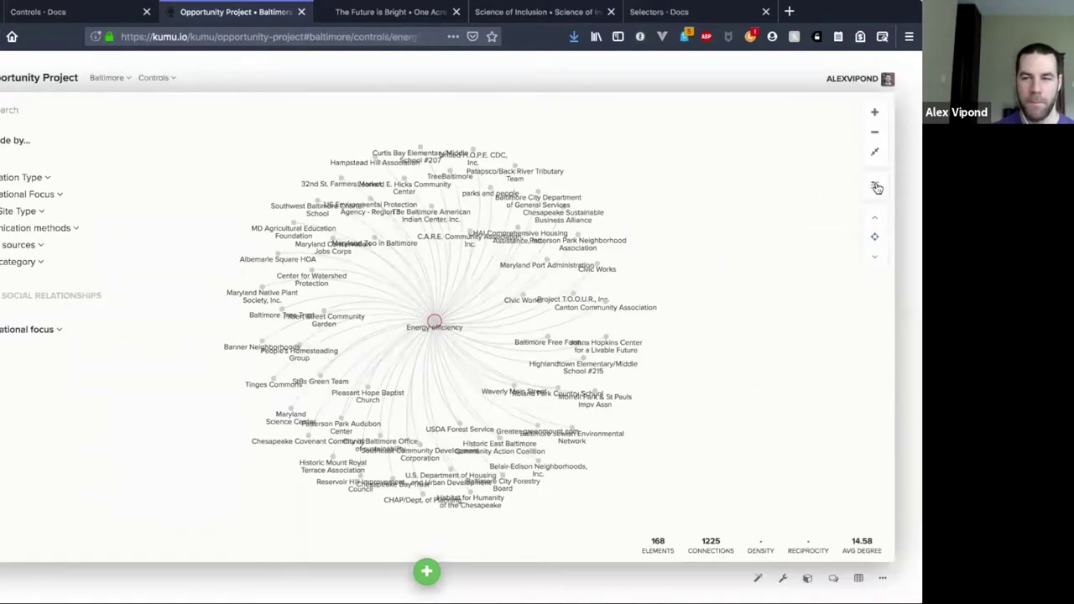
# - Show the social relationships again and clear the Organizational focus clustering from the map
pyautogui.click(26, 329)
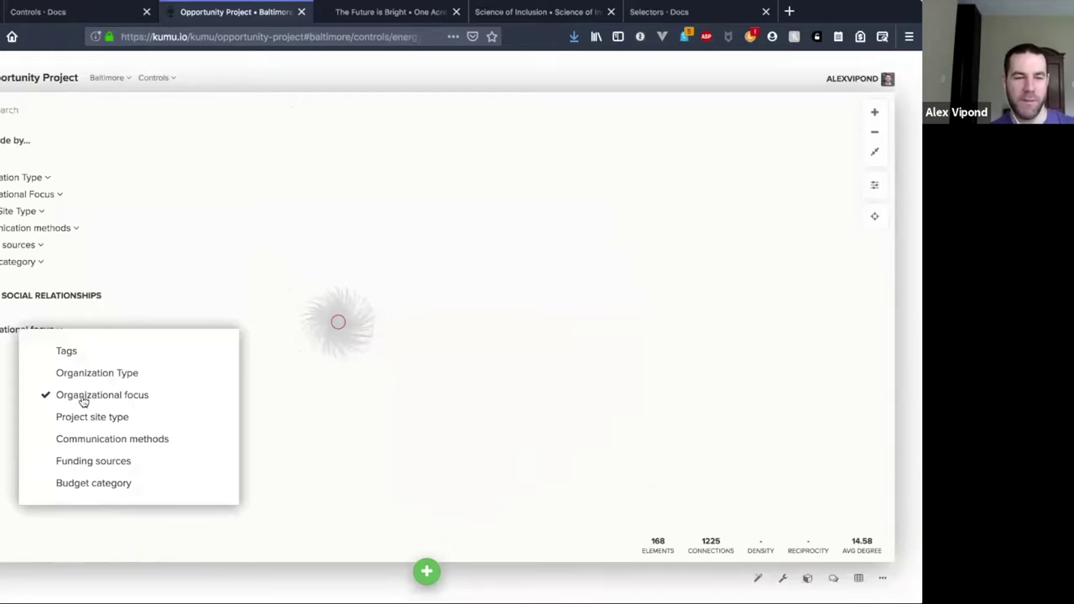
pyautogui.click(139, 397)
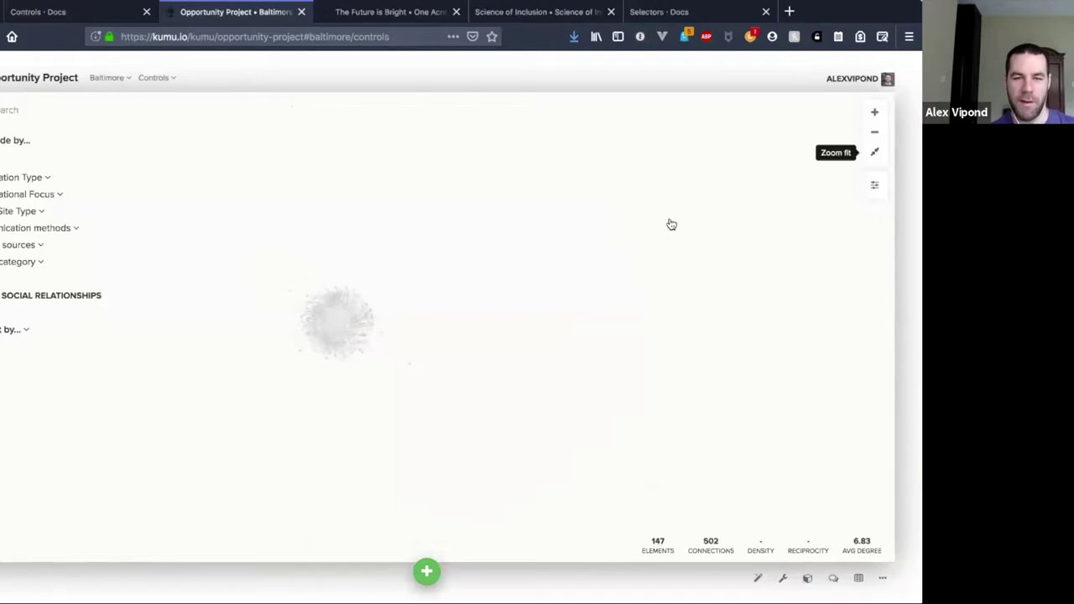
# - Reopen the controls code editor and examine the cluster block and its Tags option
pyautogui.click(872, 188)
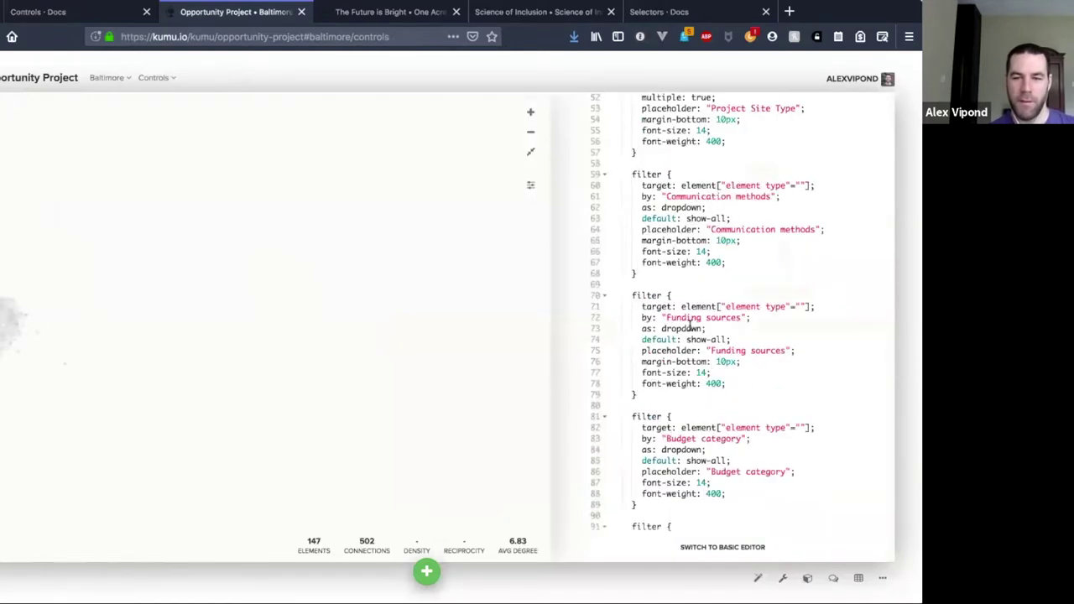
pyautogui.scroll(-10, 689, 327)
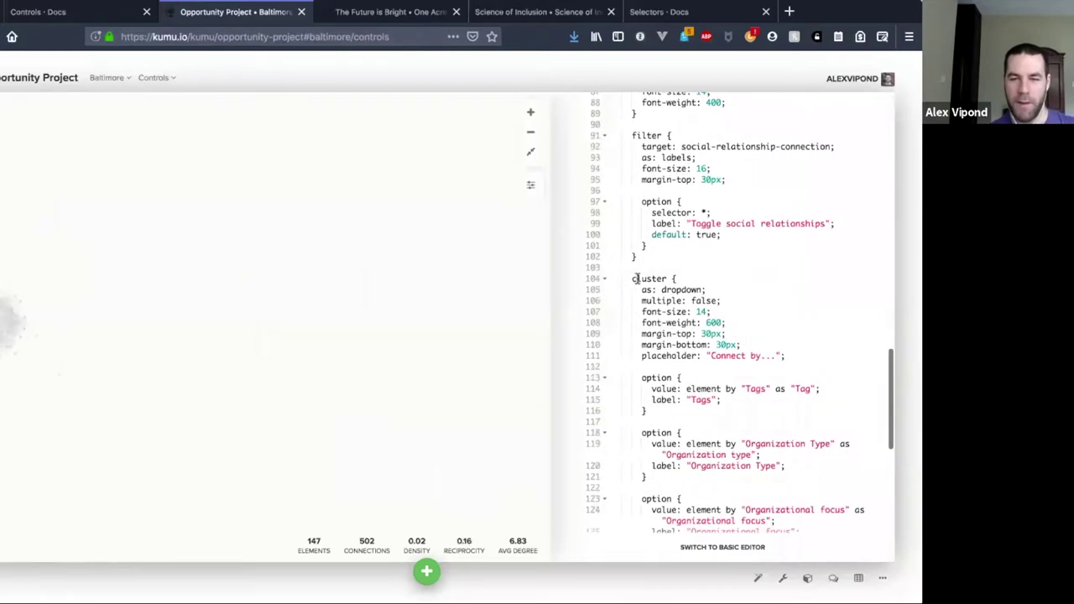
pyautogui.moveTo(641, 378); pyautogui.dragTo(660, 416)
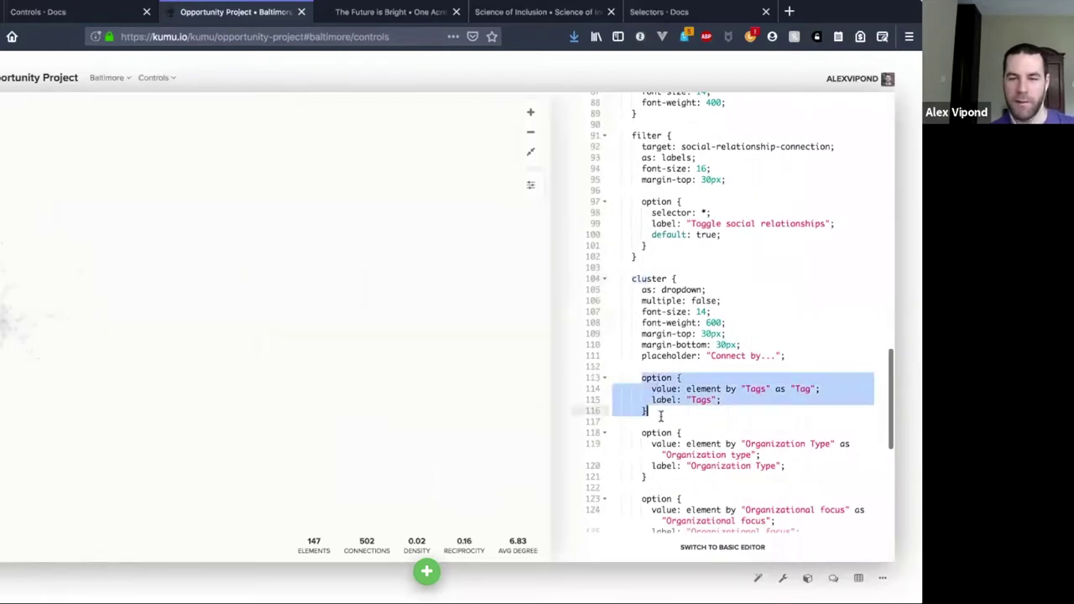
pyautogui.click(695, 311)
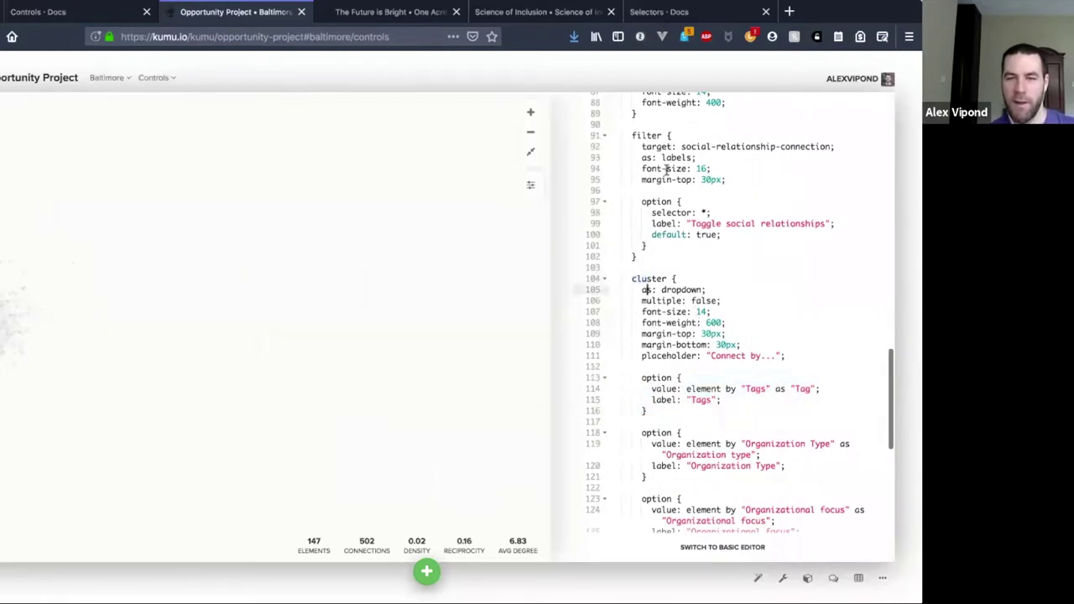
pyautogui.scroll(-3, 696, 312)
pyautogui.scroll(4, 656, 292)
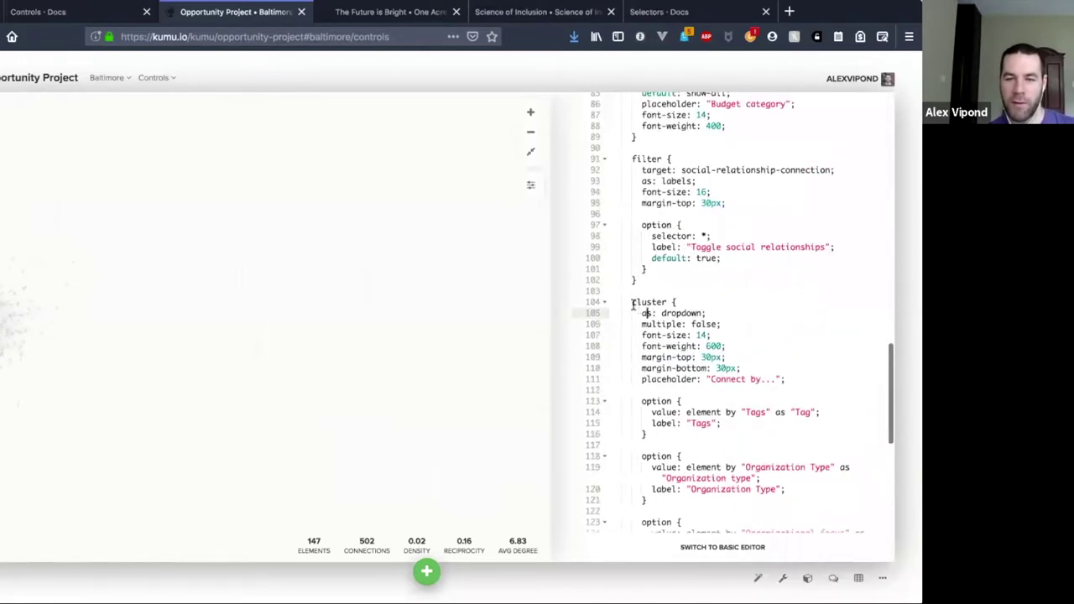
pyautogui.click(633, 304)
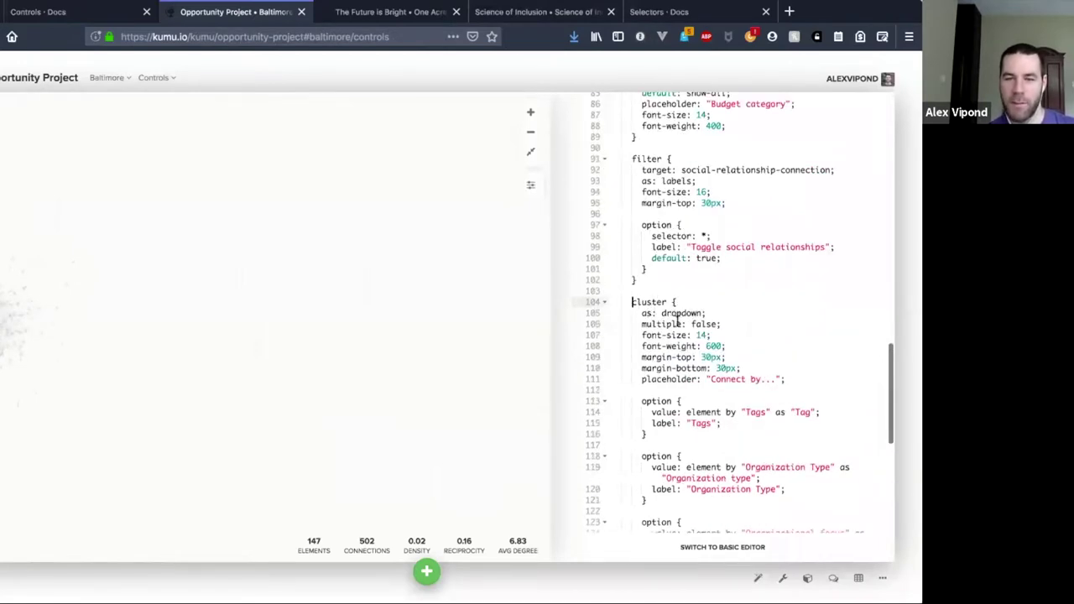
# - Examine the Budget category and social relationship filter blocks for comparison with the cluster block
pyautogui.scroll(1, 653, 326)
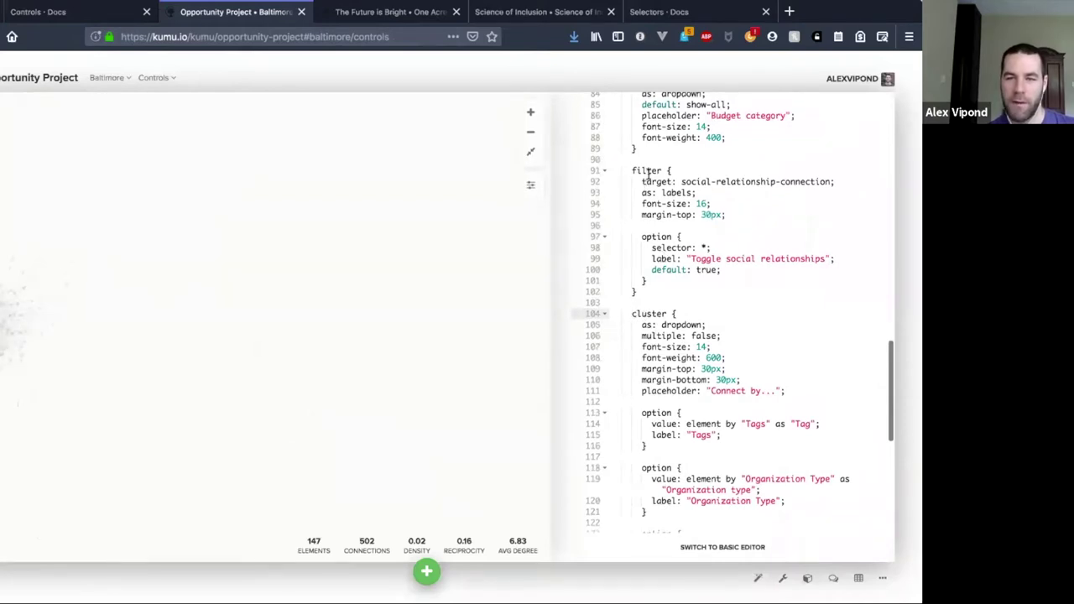
pyautogui.scroll(5, 648, 172)
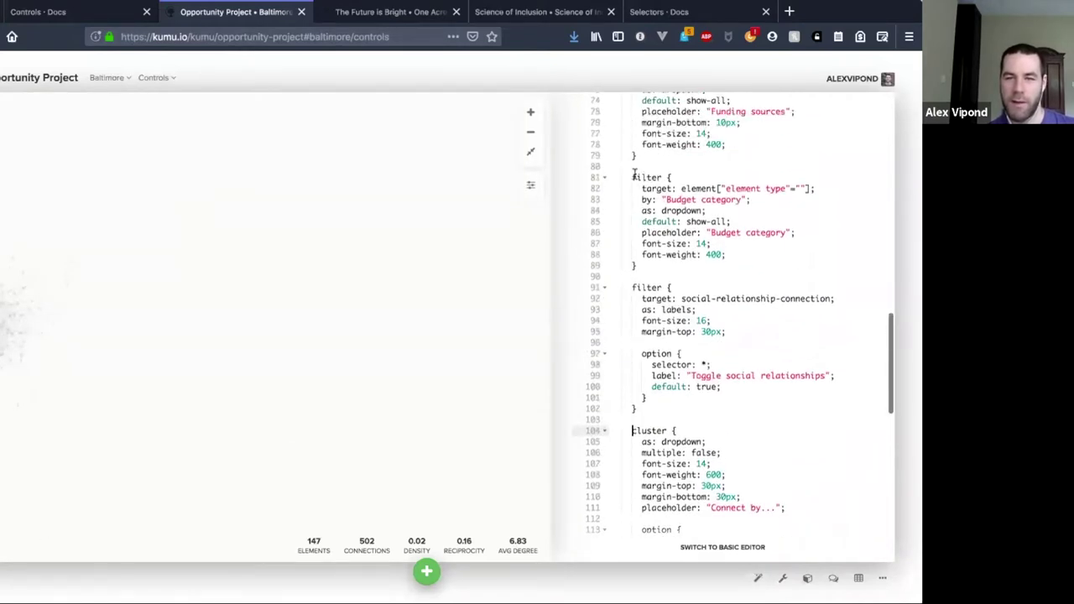
pyautogui.click(649, 175)
pyautogui.click(719, 199)
pyautogui.tripleClick(719, 199)
pyautogui.press('End')
pyautogui.scroll(-5, 720, 203)
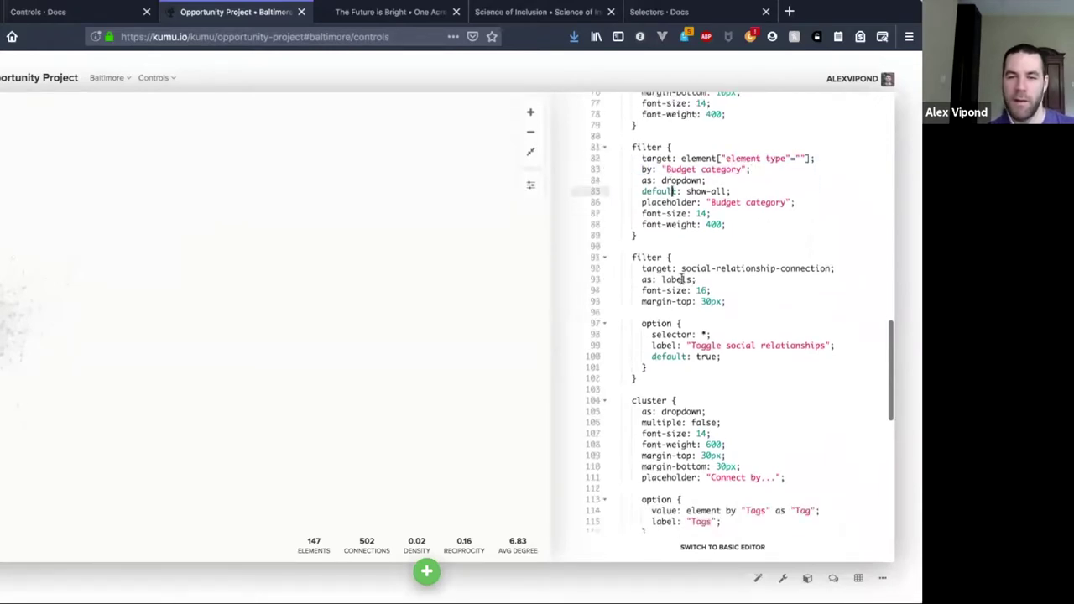
# - Examine the cluster block's dropdown, multiple, font, margin and placeholder settings and its option entries, then review the filter blocks above it
pyautogui.moveTo(643, 266); pyautogui.dragTo(707, 267)
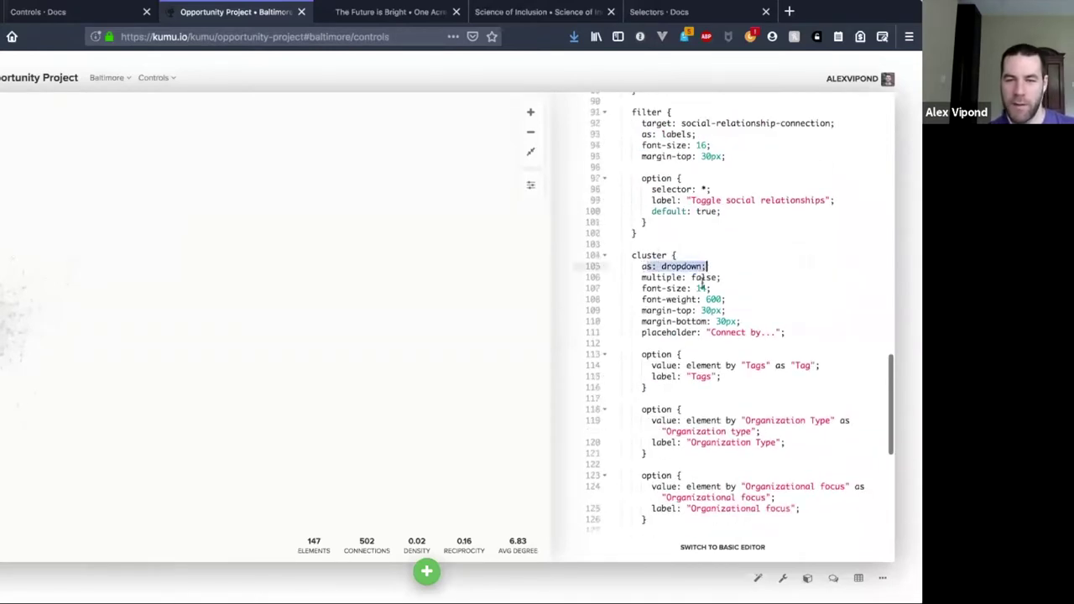
pyautogui.click(665, 277)
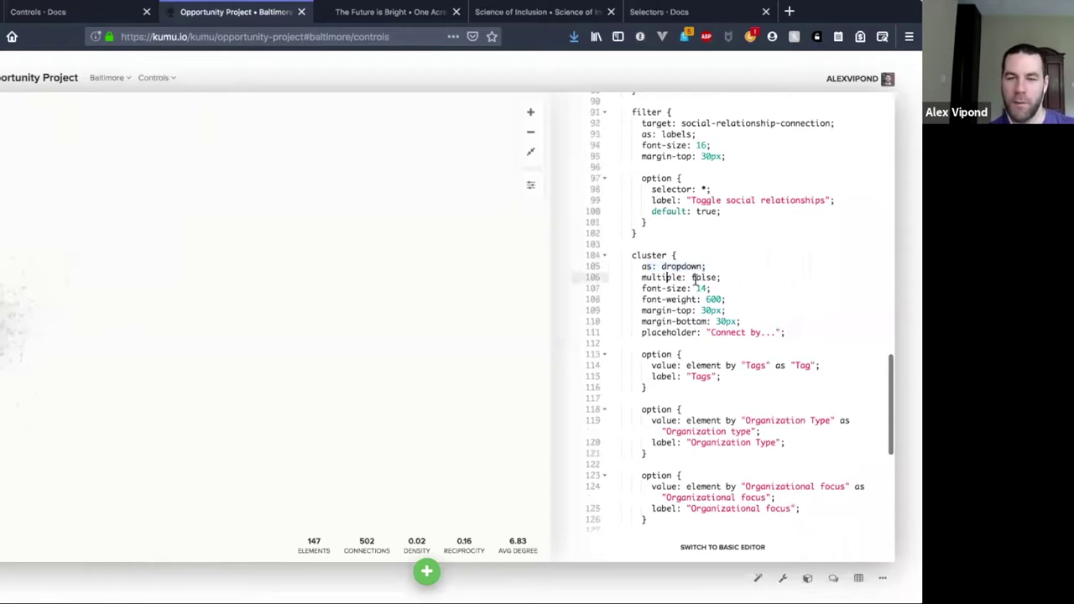
pyautogui.moveTo(643, 277); pyautogui.dragTo(723, 277)
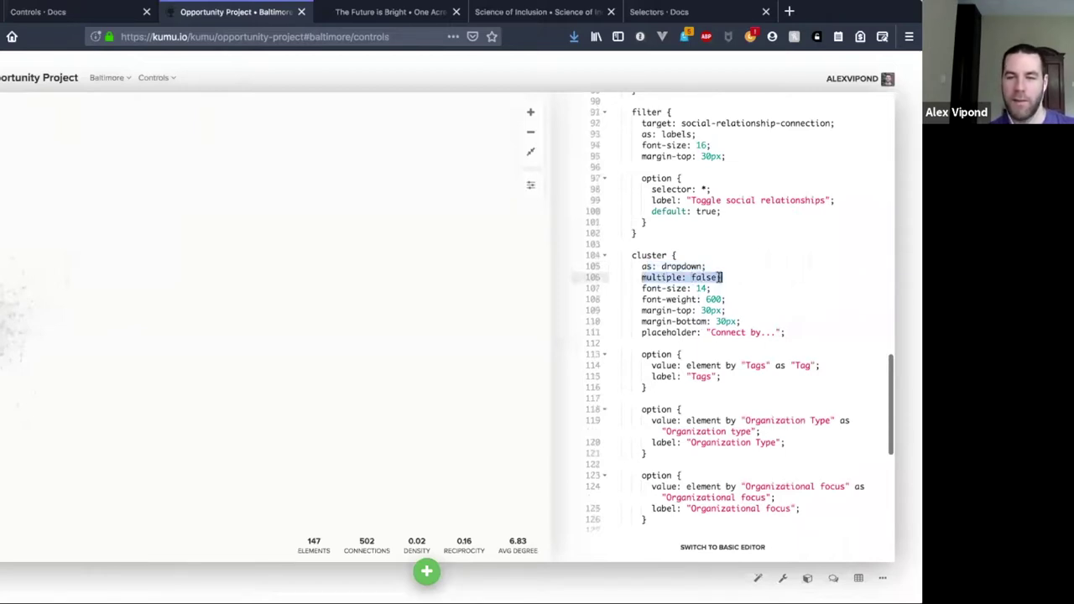
pyautogui.click(722, 277)
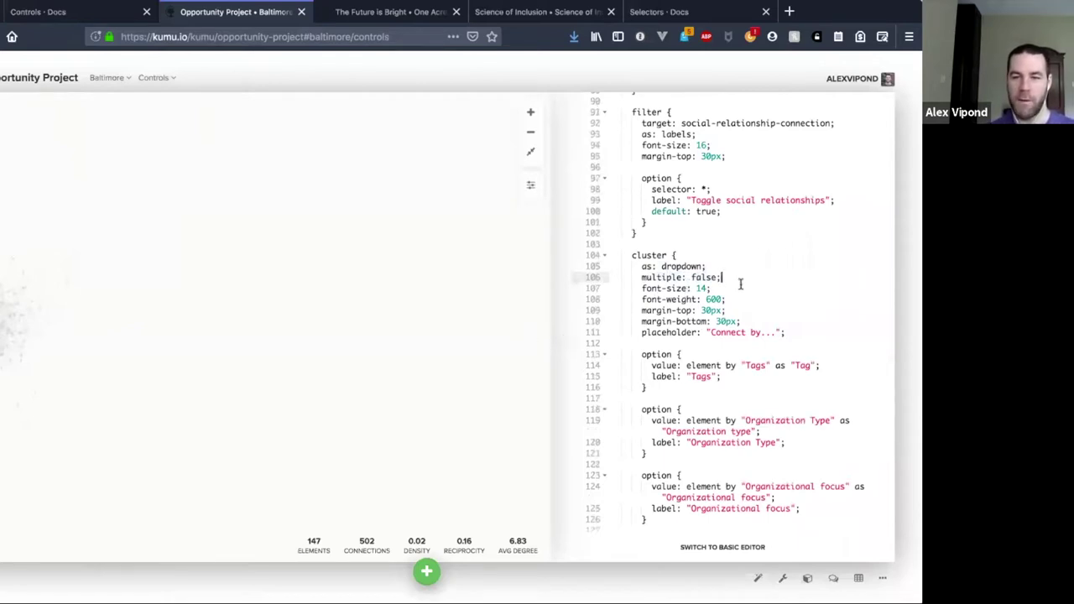
pyautogui.moveTo(643, 288); pyautogui.dragTo(787, 333)
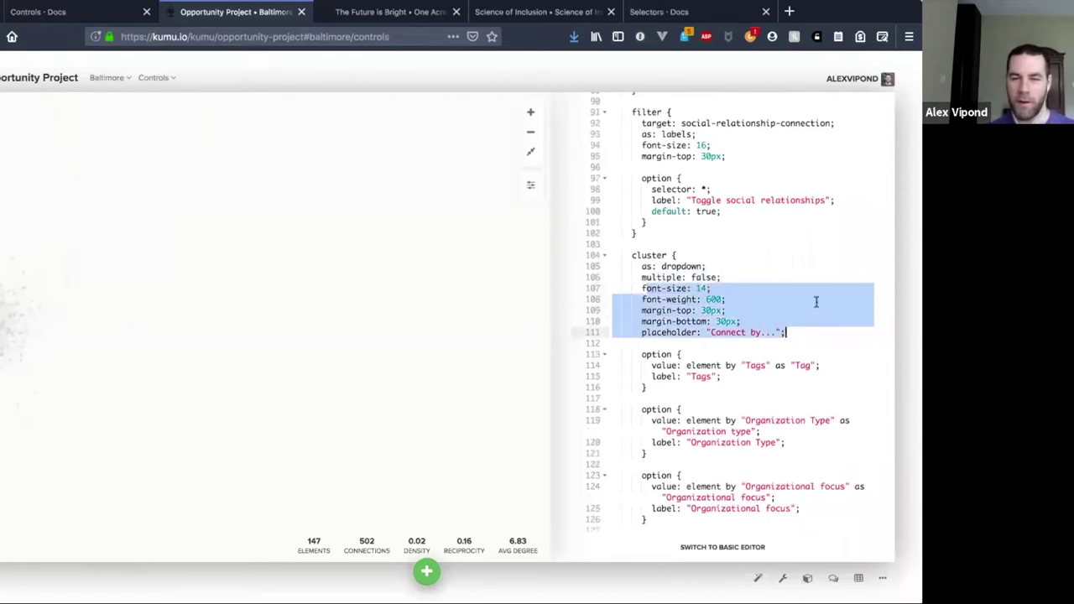
pyautogui.click(684, 312)
pyautogui.scroll(-2, 683, 313)
pyautogui.click(641, 295)
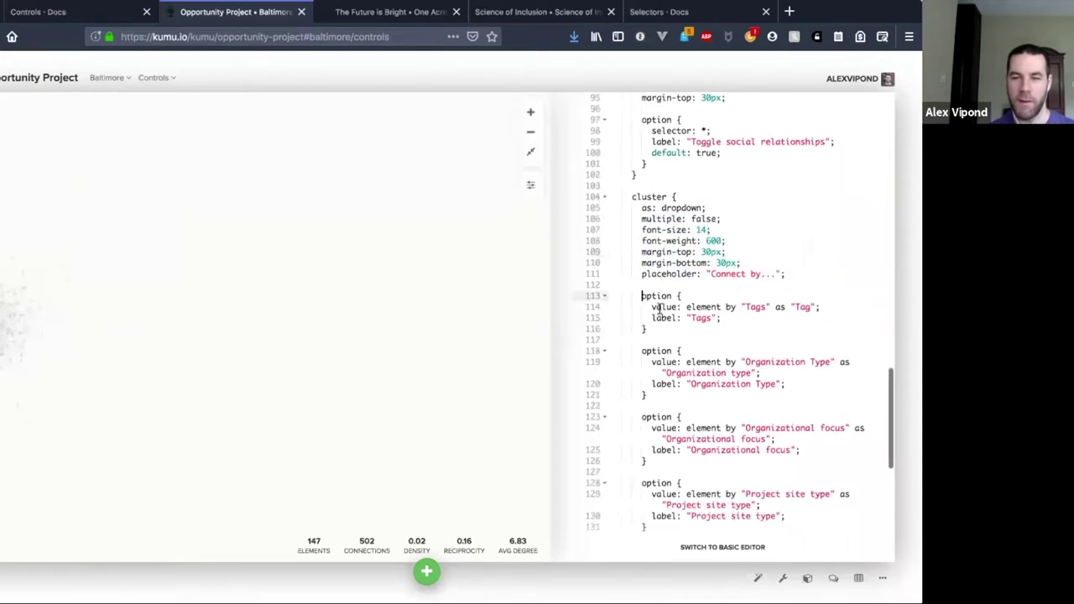
pyautogui.scroll(-3, 659, 311)
pyautogui.scroll(7, 659, 311)
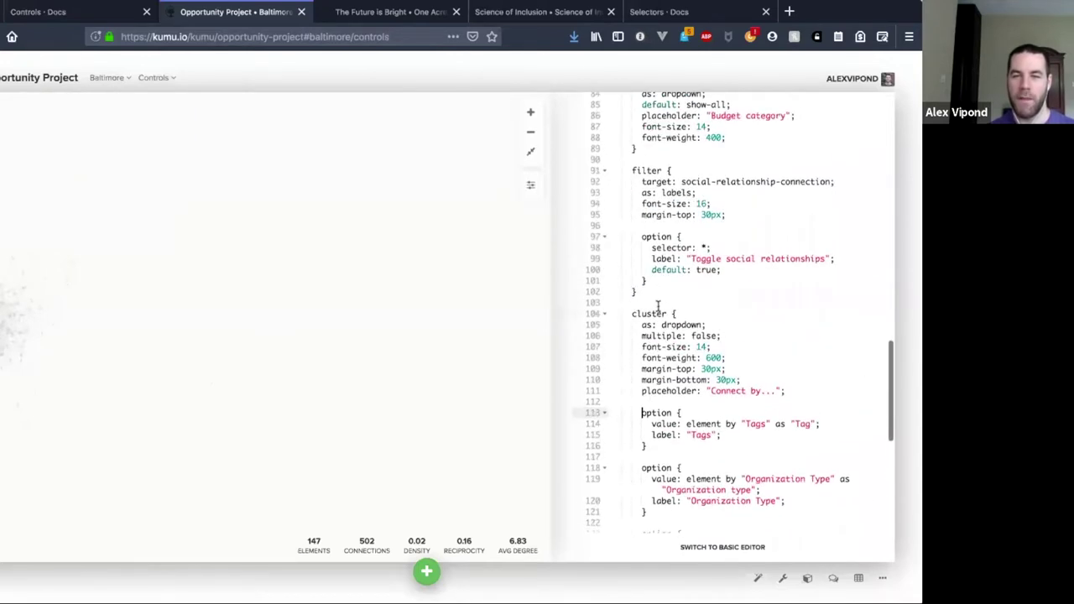
pyautogui.scroll(8, 659, 307)
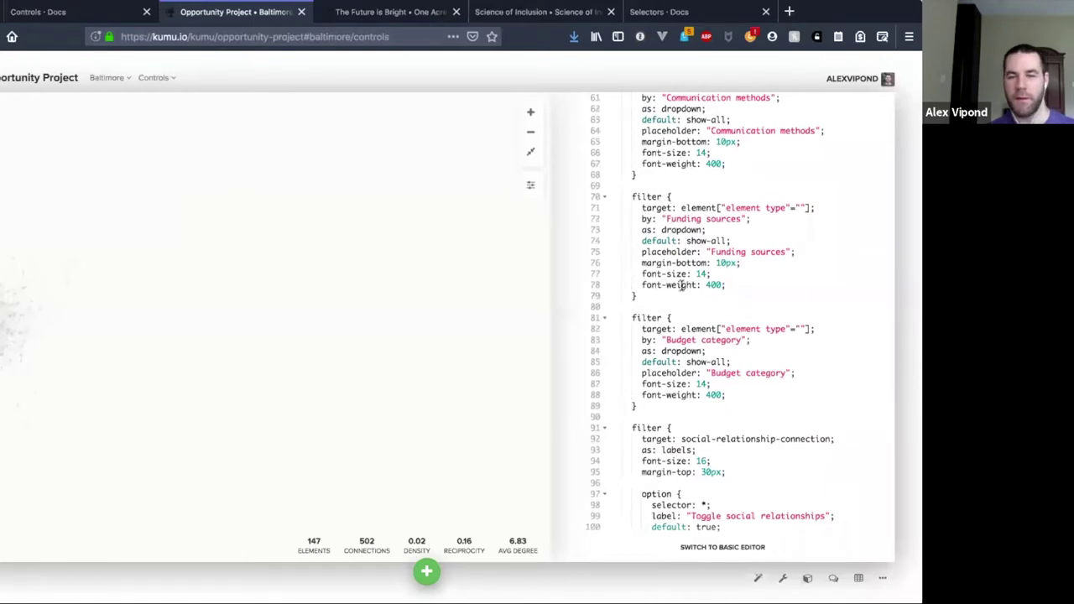
pyautogui.scroll(-4, 681, 288)
# - Close the controls code editor and view the available choices for connecting the map's elements, without selecting one
pyautogui.click(528, 301)
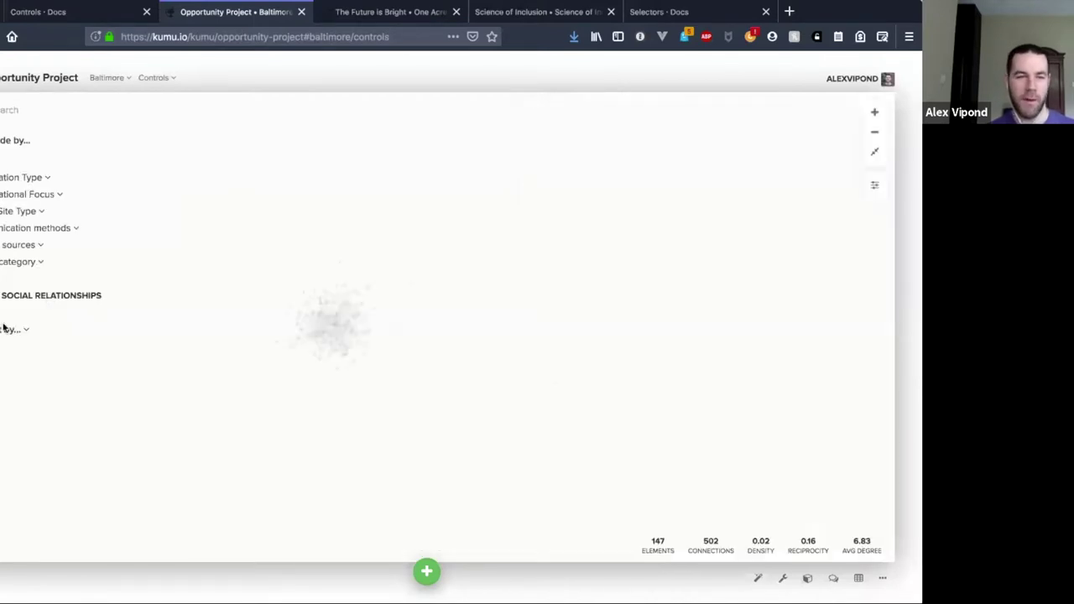
pyautogui.click(3, 330)
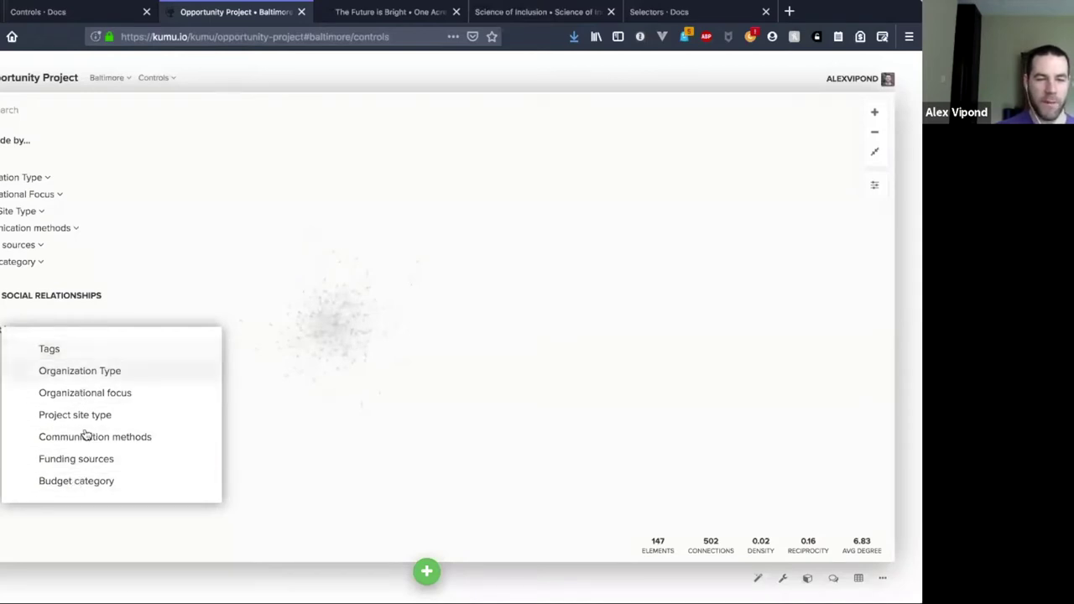
pyautogui.click(97, 166)
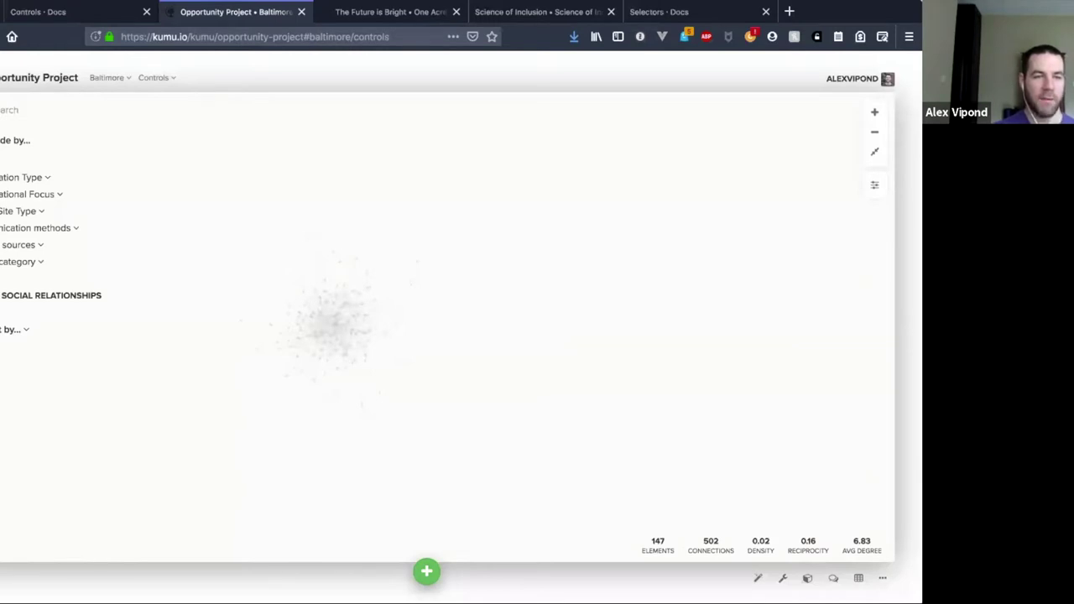
# - View the Tags filter's choices, open the controls code editor and examine the filter block's by: "Tags" line
pyautogui.click(41, 179)
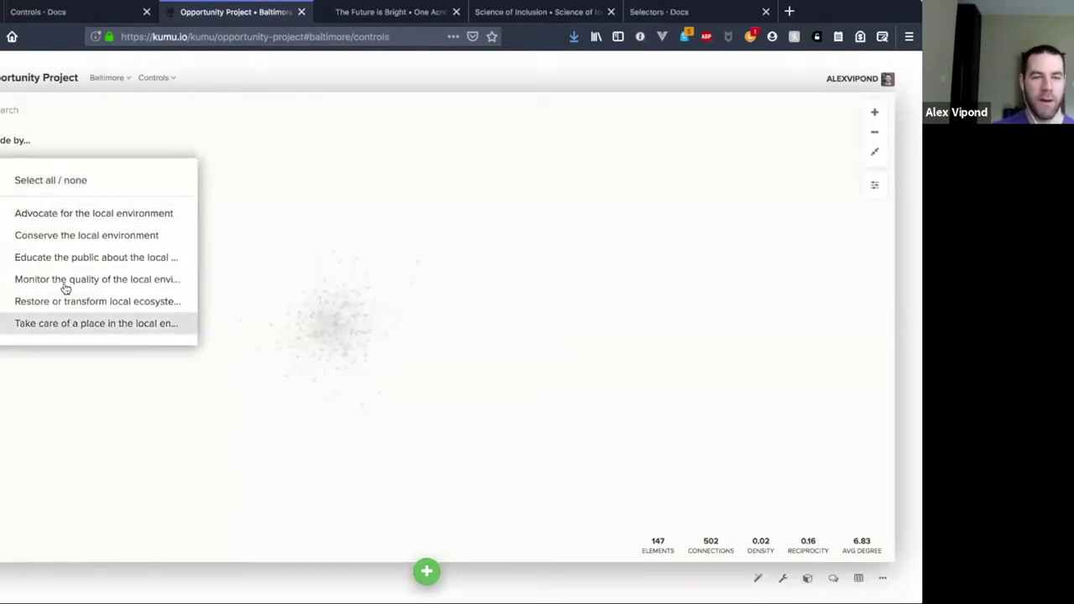
pyautogui.hotkey('ctrl', 'k')
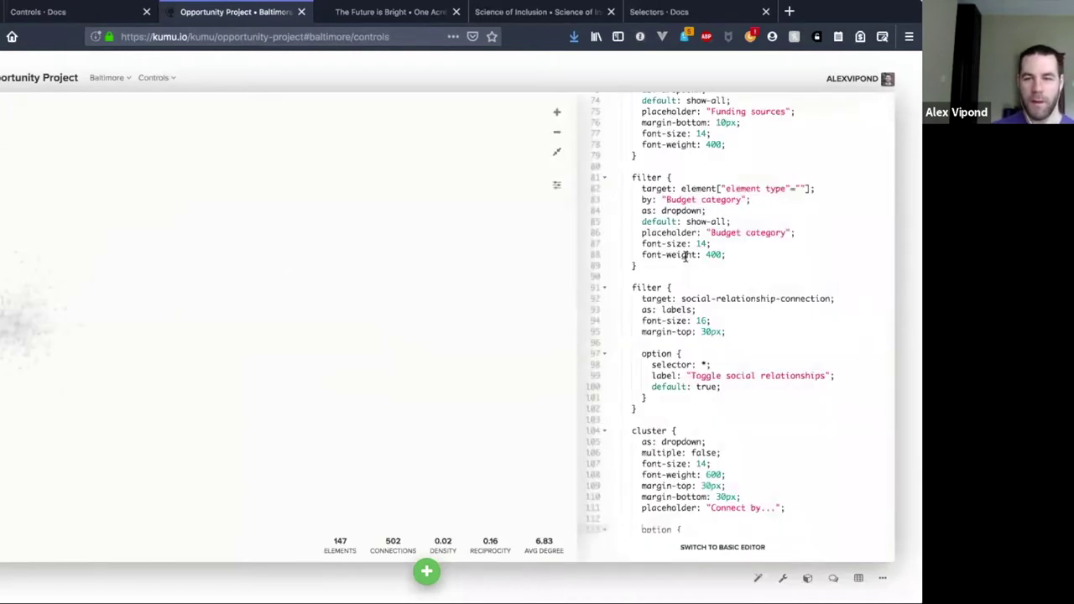
pyautogui.scroll(-3, 695, 249)
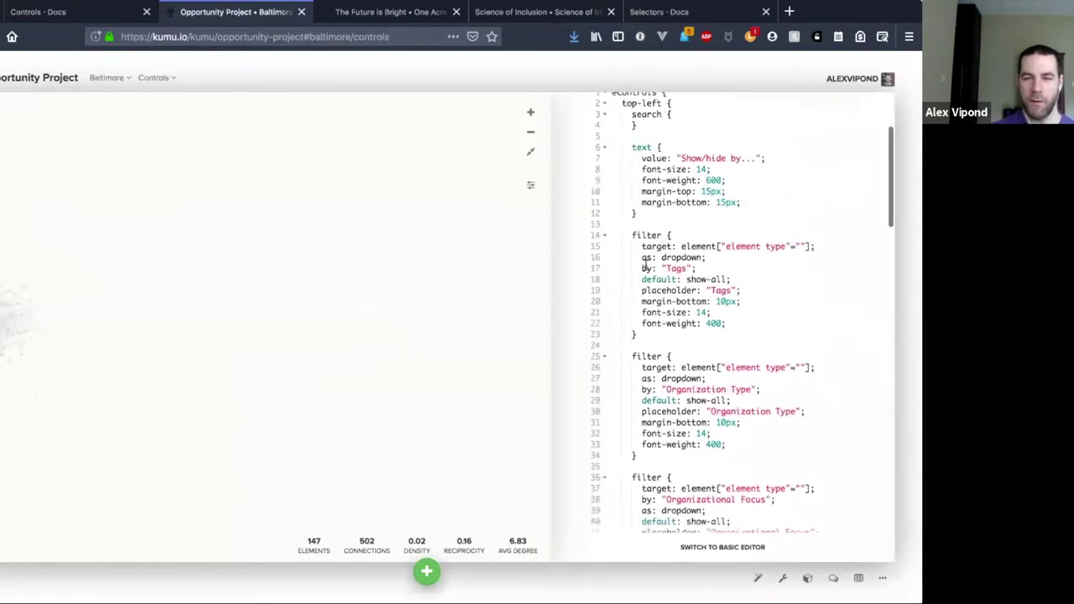
pyautogui.moveTo(642, 268); pyautogui.dragTo(714, 268)
pyautogui.moveTo(641, 268); pyautogui.dragTo(689, 265)
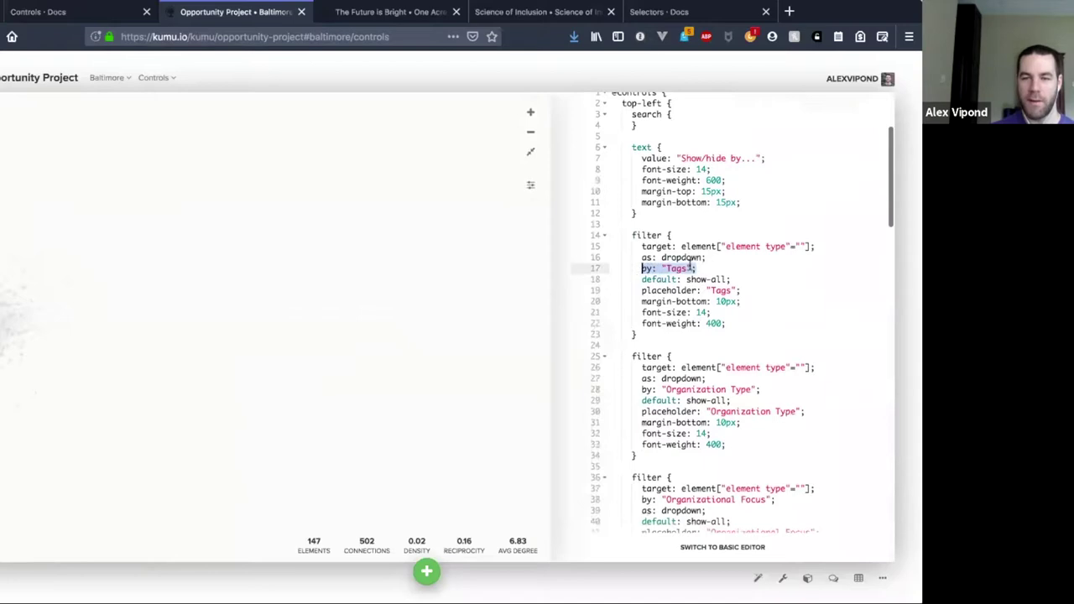
# - Close the controls code editor and view the choices in the Tags filter dropdown, without selecting one
pyautogui.click(530, 261)
pyautogui.click(55, 194)
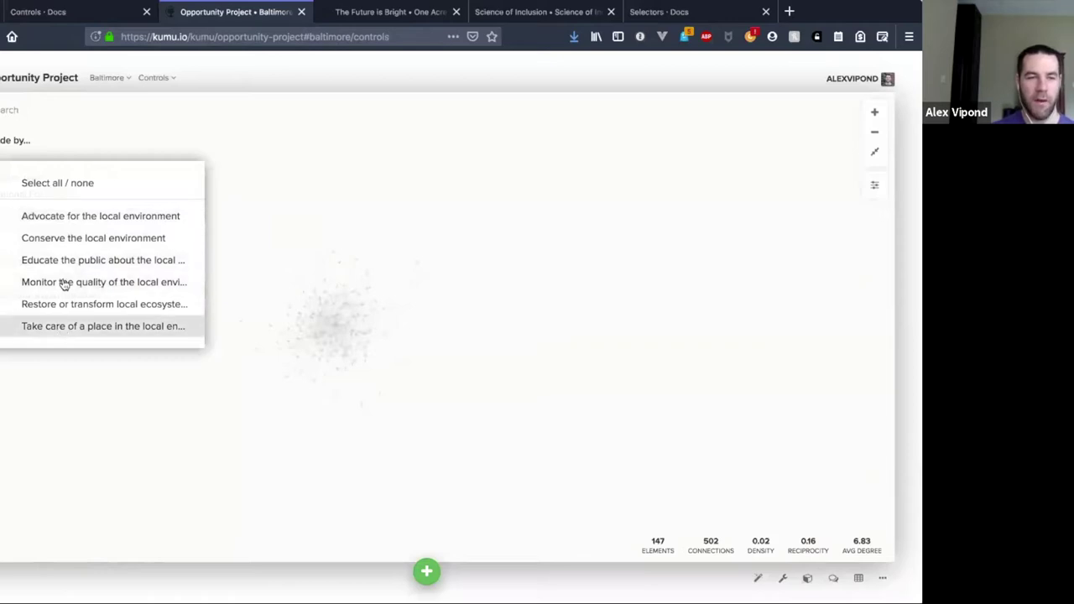
pyautogui.click(60, 326)
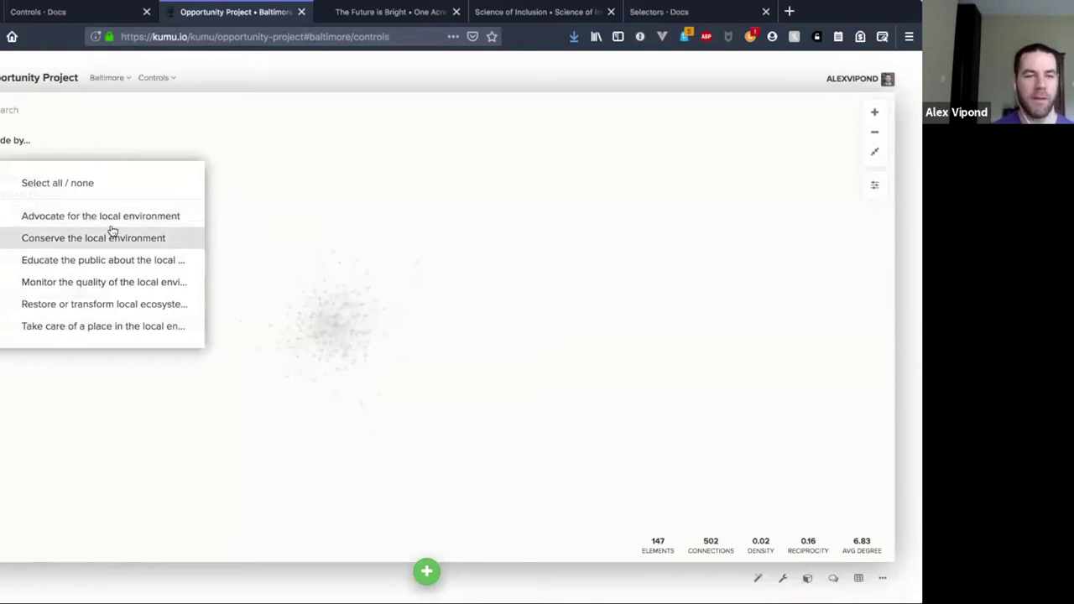
pyautogui.click(400, 177)
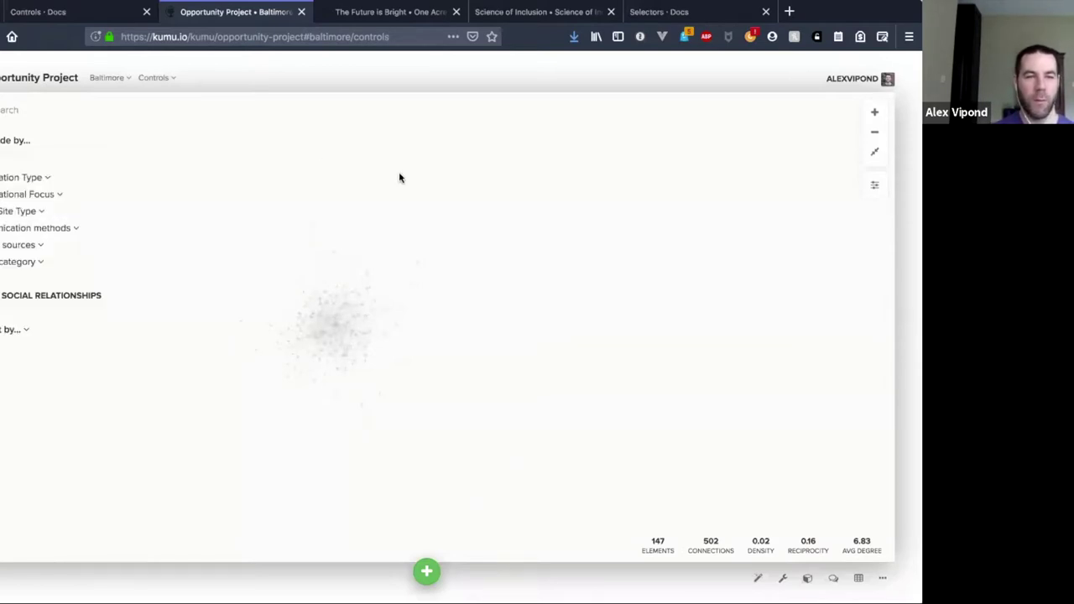
# - Reopen the controls code editor and examine the Tags option block inside the cluster control
pyautogui.hotkey('ctrl', '.')
pyautogui.scroll(-15, 693, 260)
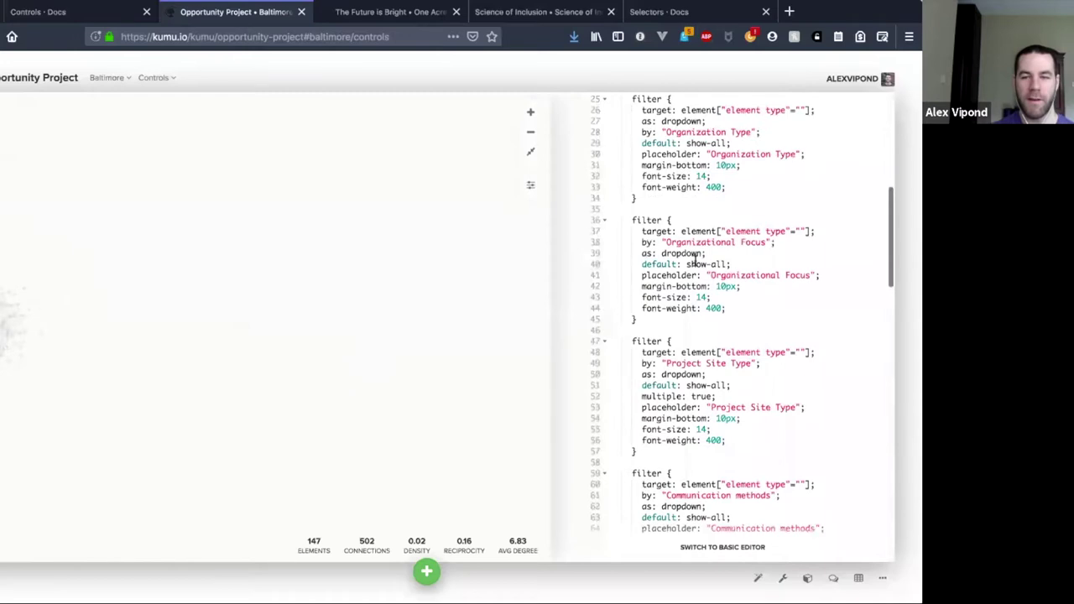
pyautogui.scroll(-7, 690, 249)
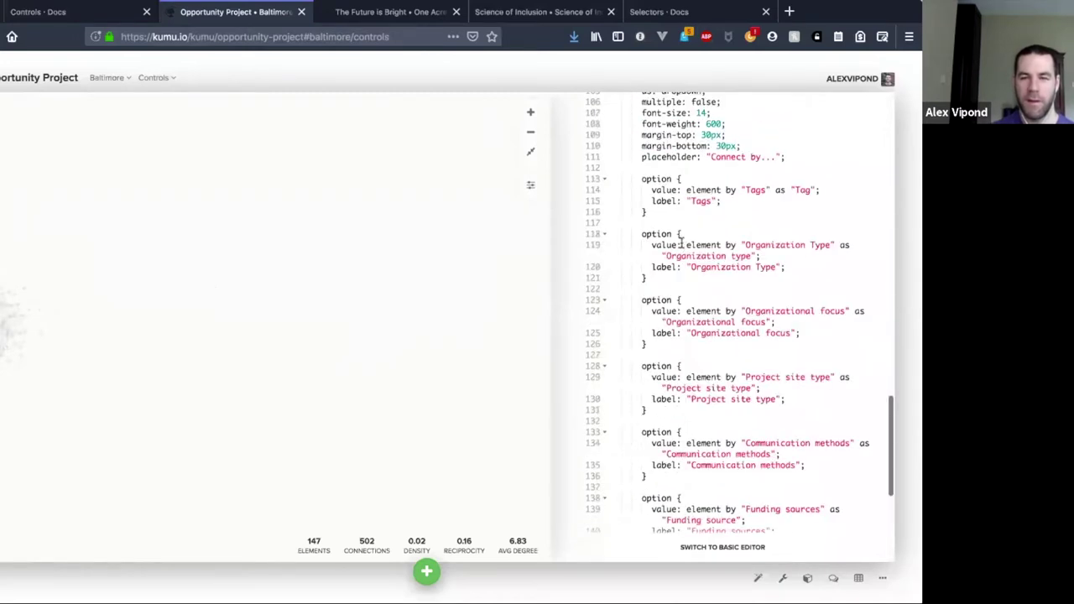
pyautogui.moveTo(642, 179); pyautogui.dragTo(647, 212)
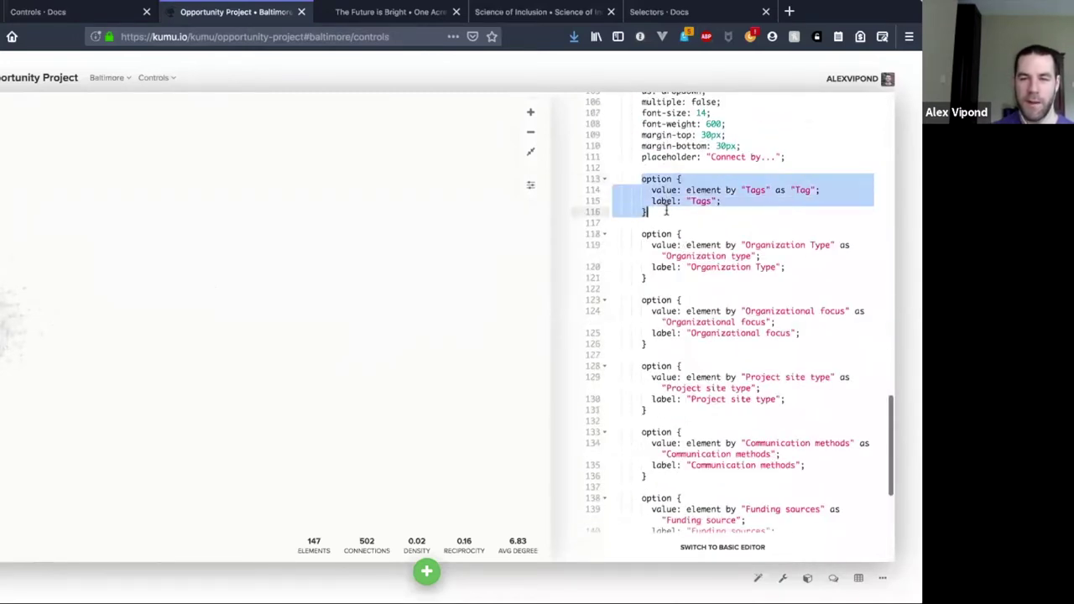
pyautogui.scroll(4, 725, 242)
pyautogui.click(727, 241)
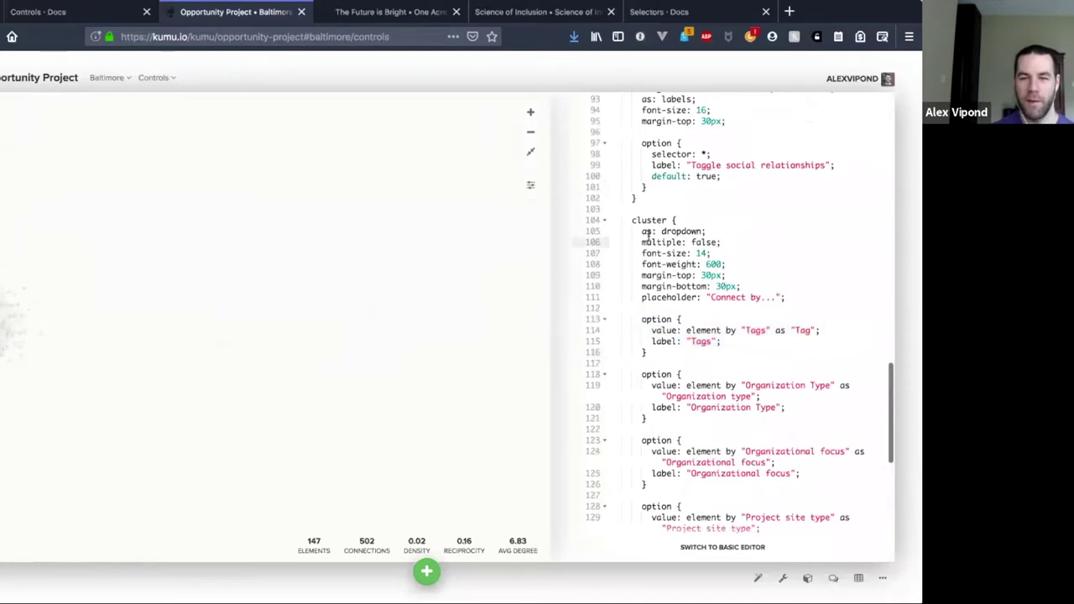
# - Examine the cluster block's settings from the dropdown line to the placeholder, and compare them with its Tags option
pyautogui.moveTo(639, 231); pyautogui.dragTo(750, 297)
pyautogui.click(750, 297)
pyautogui.scroll(-2, 652, 307)
pyautogui.moveTo(641, 284); pyautogui.dragTo(662, 316)
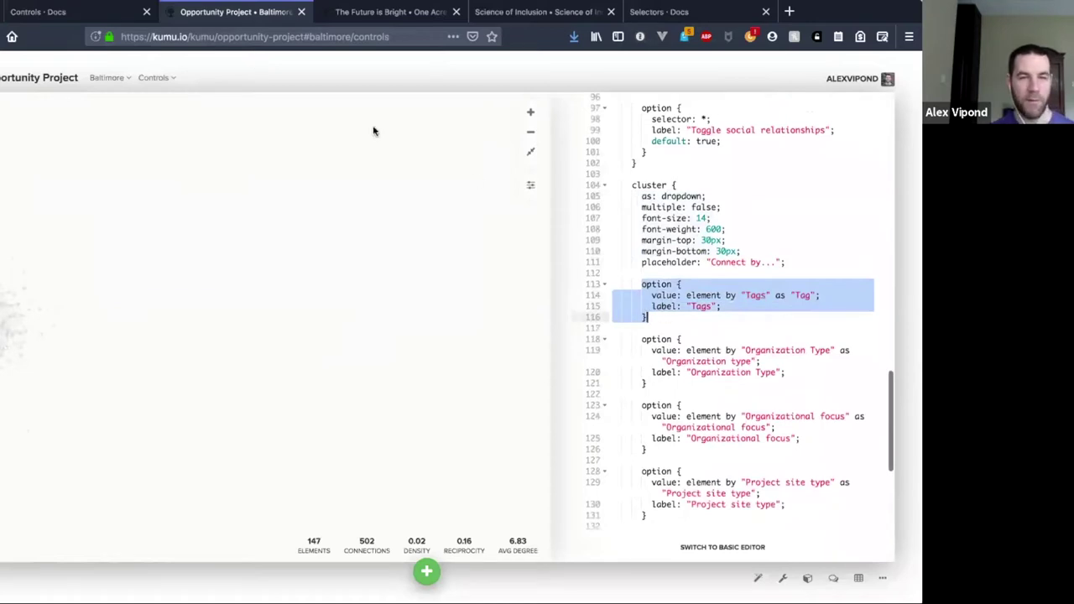
pyautogui.click(659, 304)
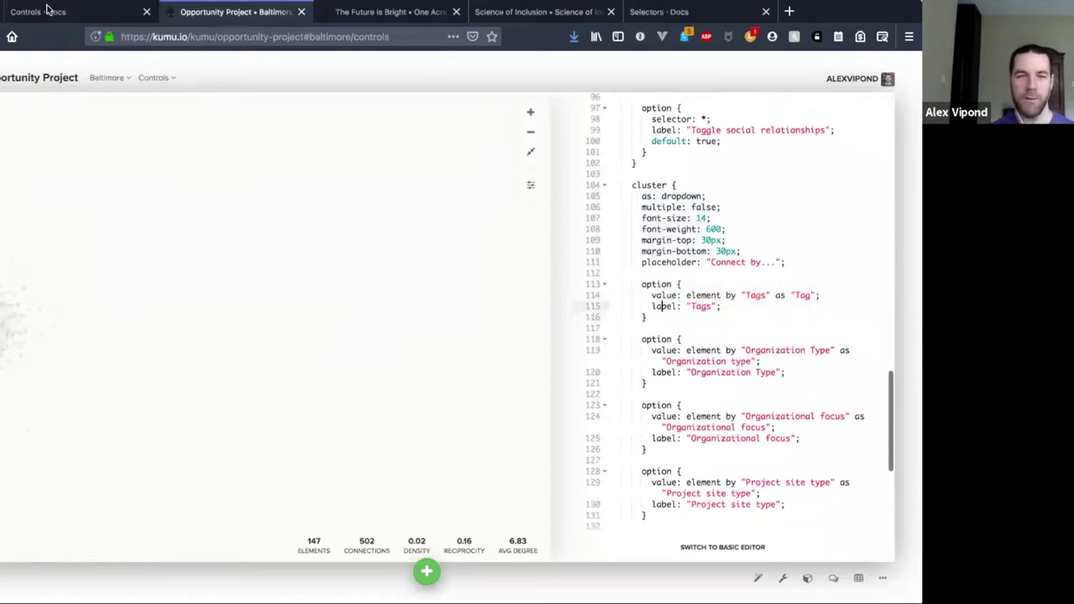
# - Open the Cluster control page in the Kumu documentation and examine the example that clusters using custom selectors
pyautogui.click(101, 11)
pyautogui.click(42, 341)
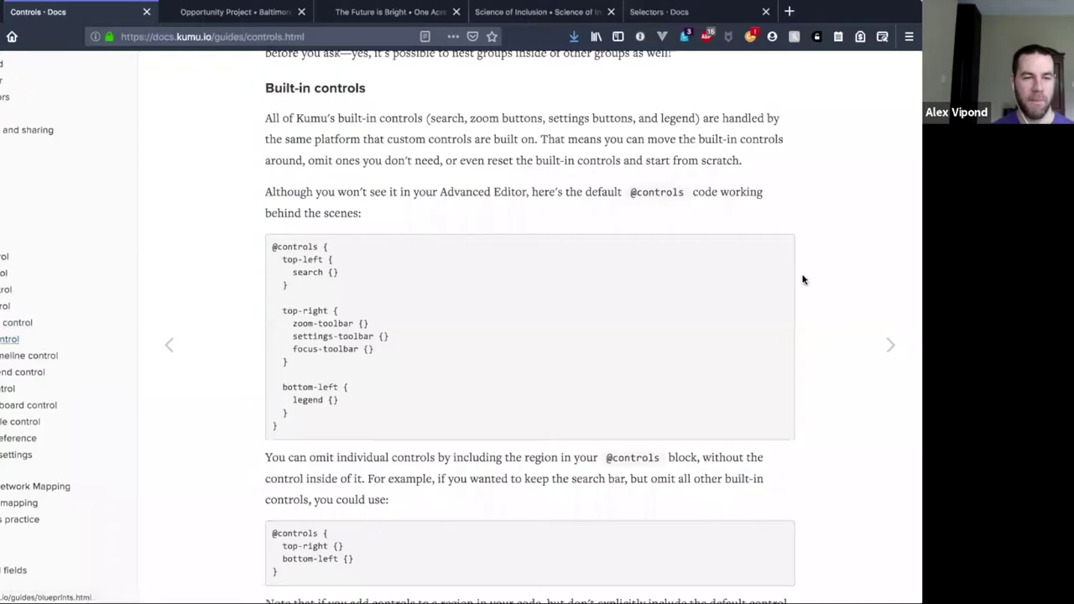
pyautogui.scroll(-7, 407, 304)
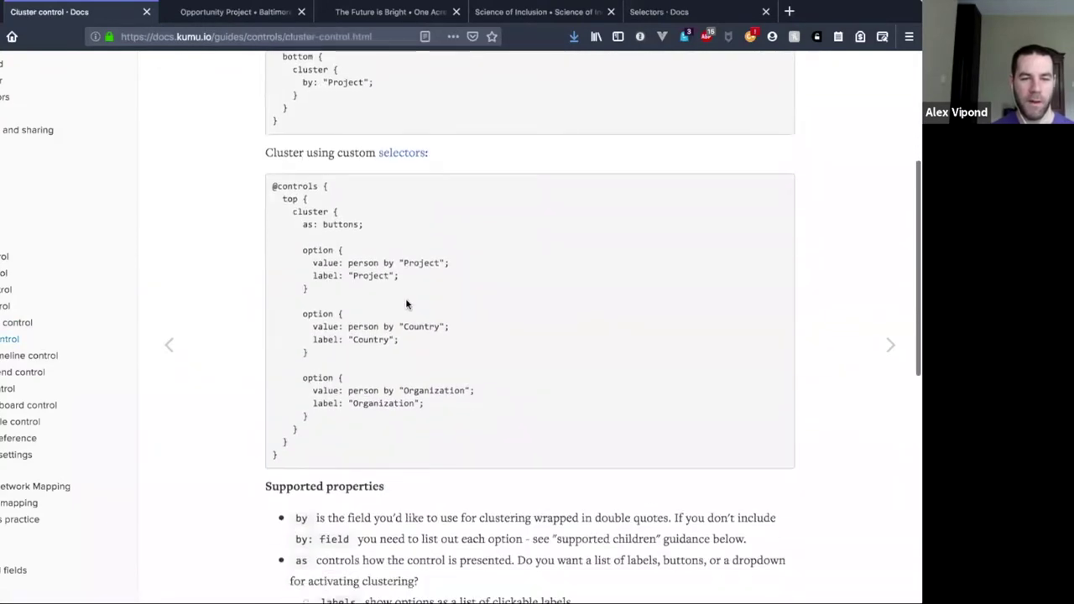
pyautogui.scroll(5, 408, 304)
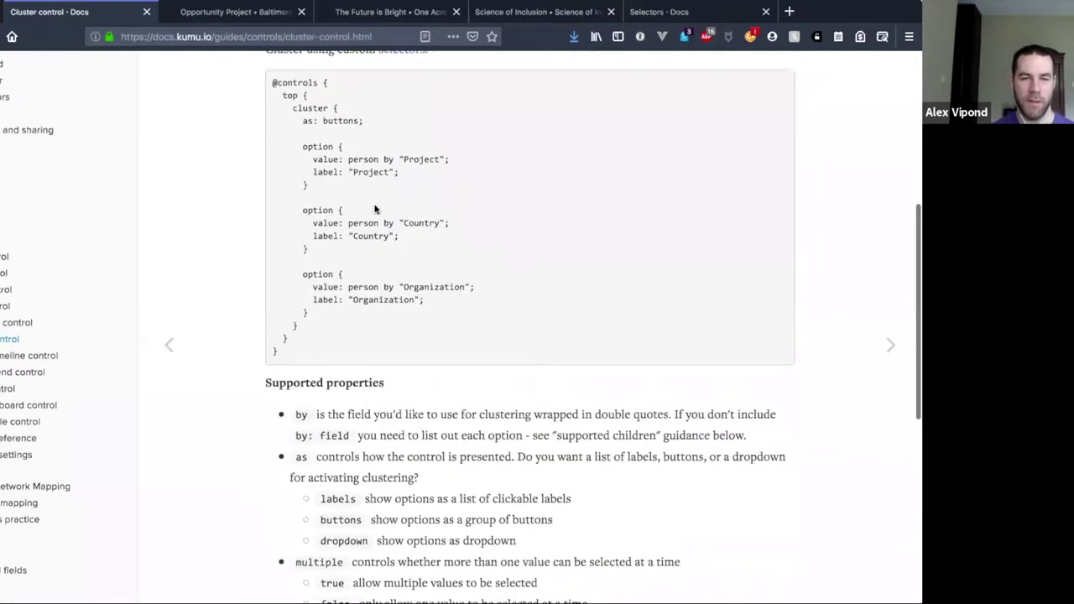
pyautogui.moveTo(303, 167); pyautogui.dragTo(345, 334)
pyautogui.click(346, 329)
pyautogui.scroll(3, 346, 329)
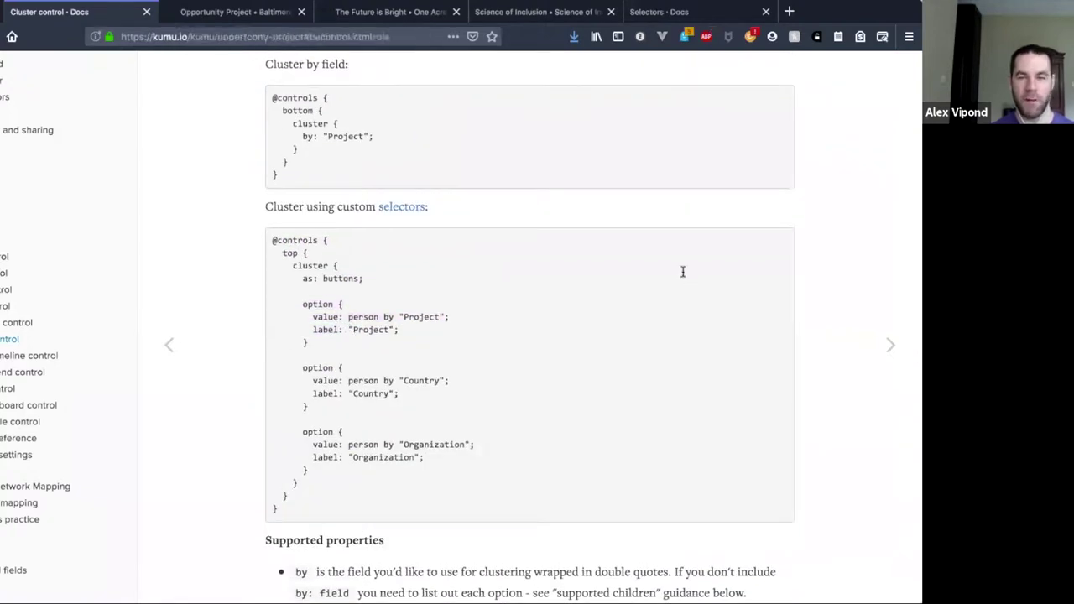
# - Switch back to the Baltimore map and examine the opening lines of the cluster block and its first option
pyautogui.hotkey('ctrl', 'Tab')
pyautogui.moveTo(642, 285); pyautogui.dragTo(712, 283)
pyautogui.moveTo(631, 184); pyautogui.dragTo(698, 188)
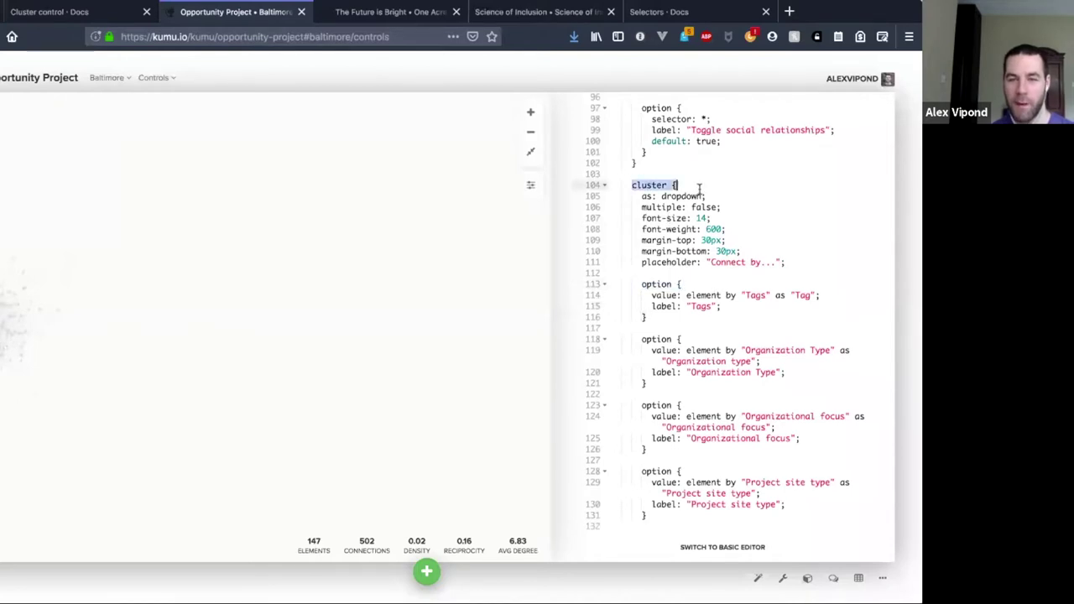
pyautogui.click(657, 285)
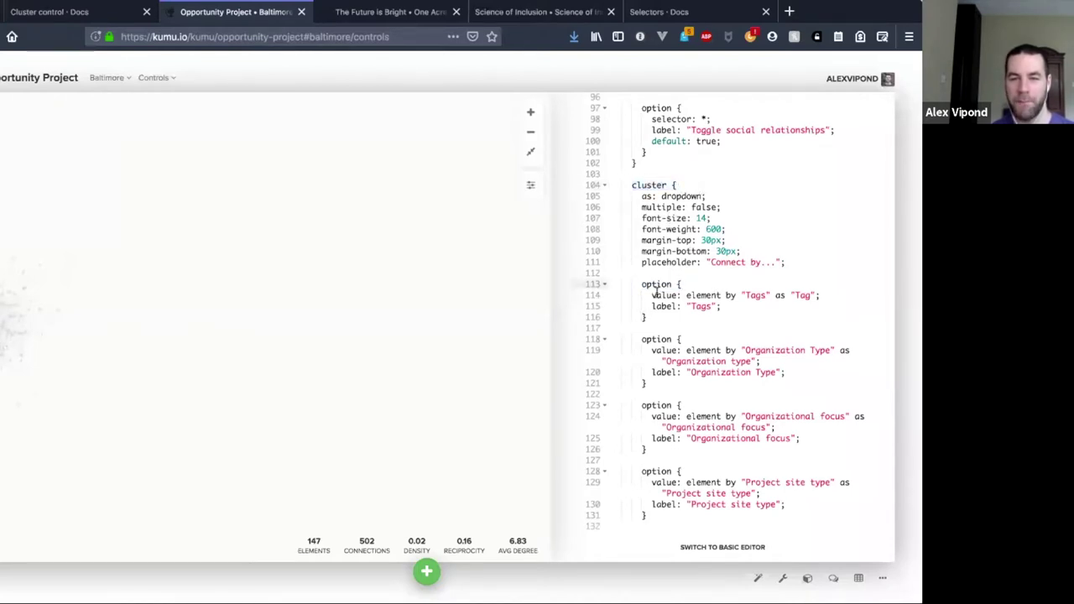
# - Examine the Tags option's value line, element by "Tags" as "Tag", and its label line
pyautogui.moveTo(651, 296); pyautogui.dragTo(689, 296)
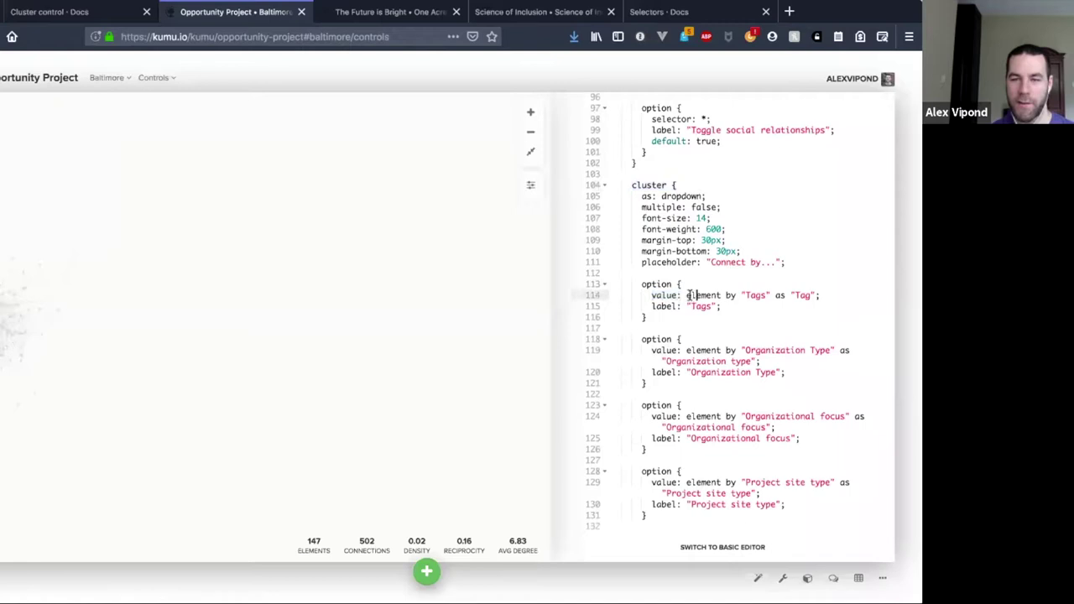
pyautogui.doubleClick(704, 296)
pyautogui.moveTo(741, 295); pyautogui.dragTo(818, 295)
pyautogui.click(821, 295)
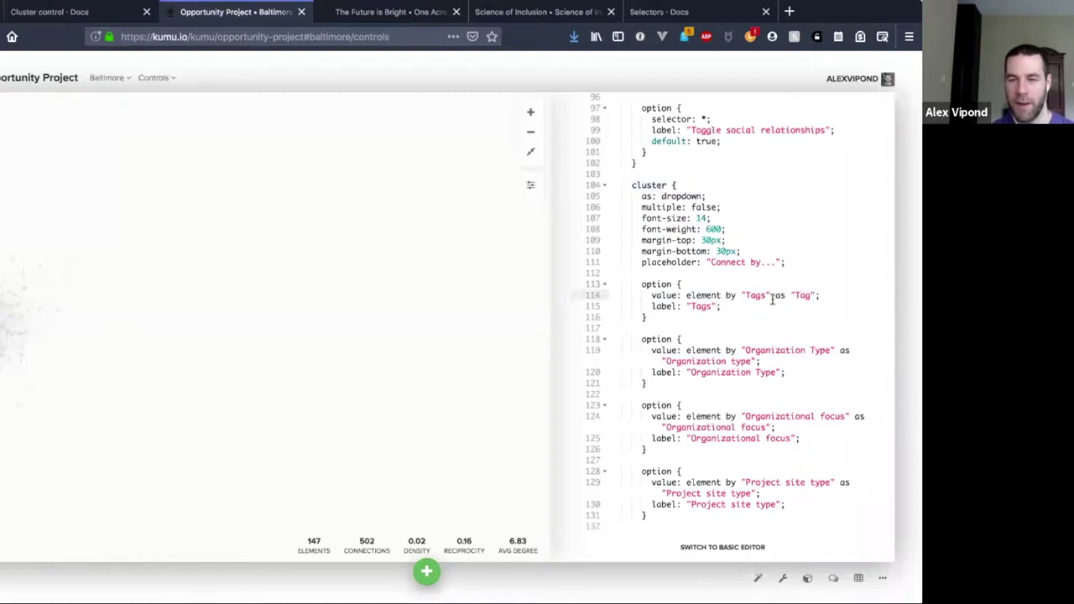
pyautogui.click(726, 308)
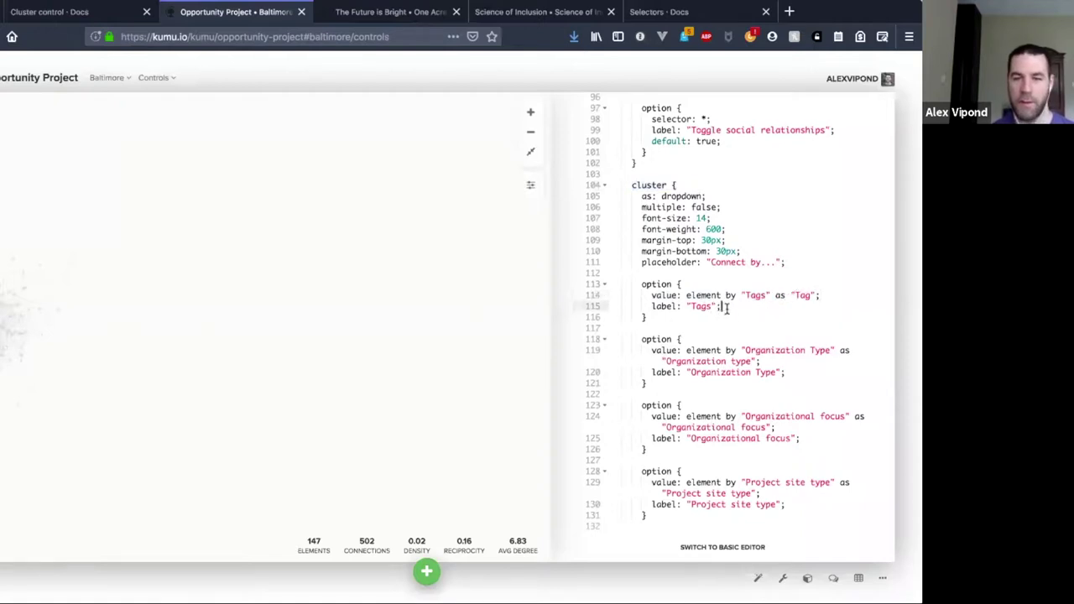
pyautogui.click(653, 305)
pyautogui.keyDown('shift'); pyautogui.click(739, 313); pyautogui.keyUp('shift')
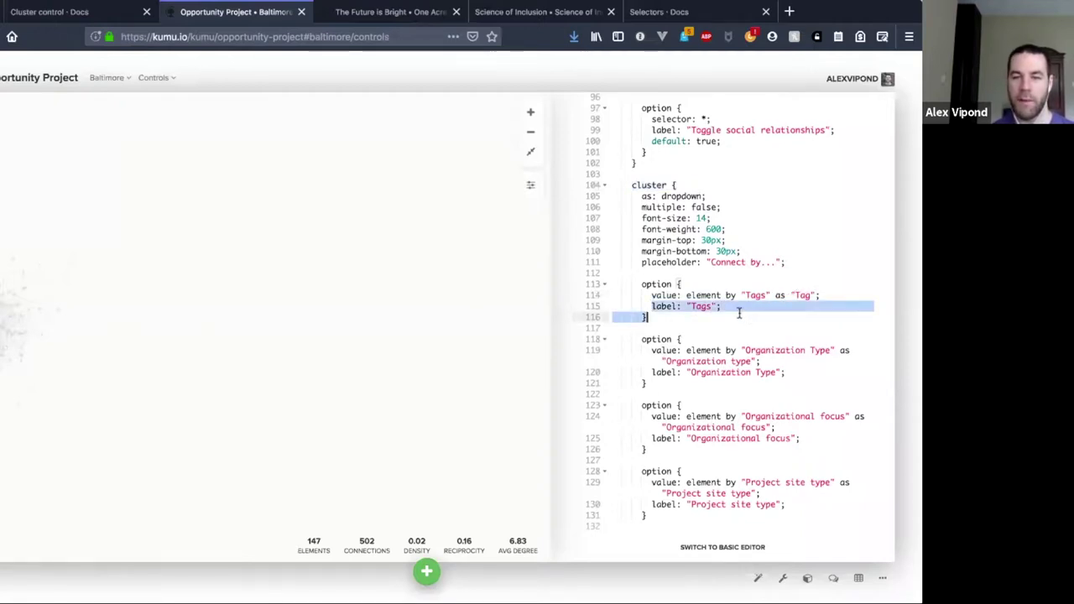
# - Close the controls code editor, connect the map's elements by Tags and toggle the social relationships off
pyautogui.click(503, 292)
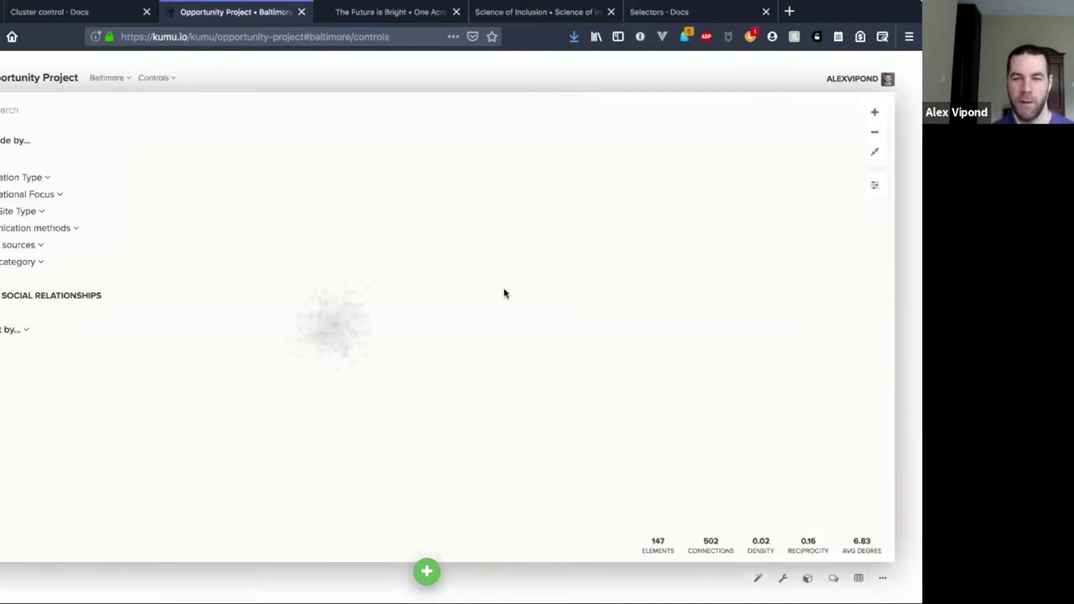
pyautogui.click(26, 332)
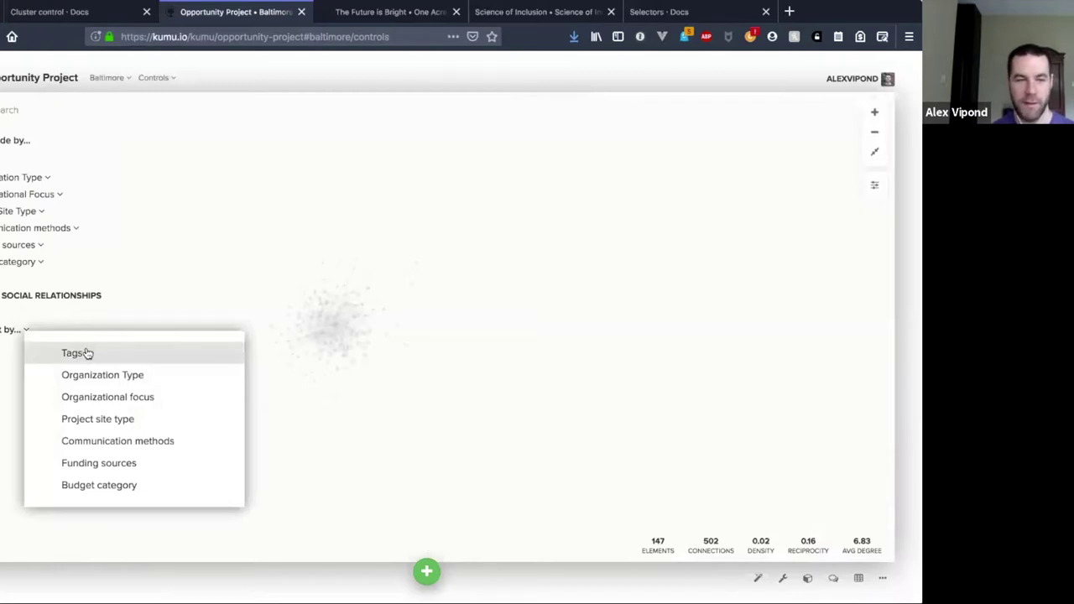
pyautogui.click(237, 278)
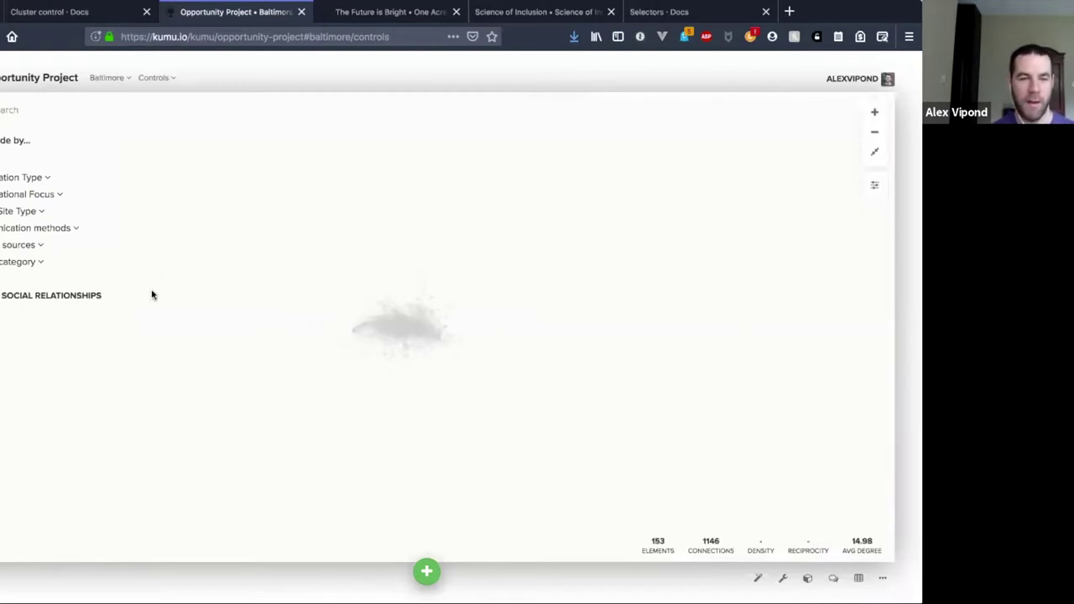
pyautogui.click(44, 298)
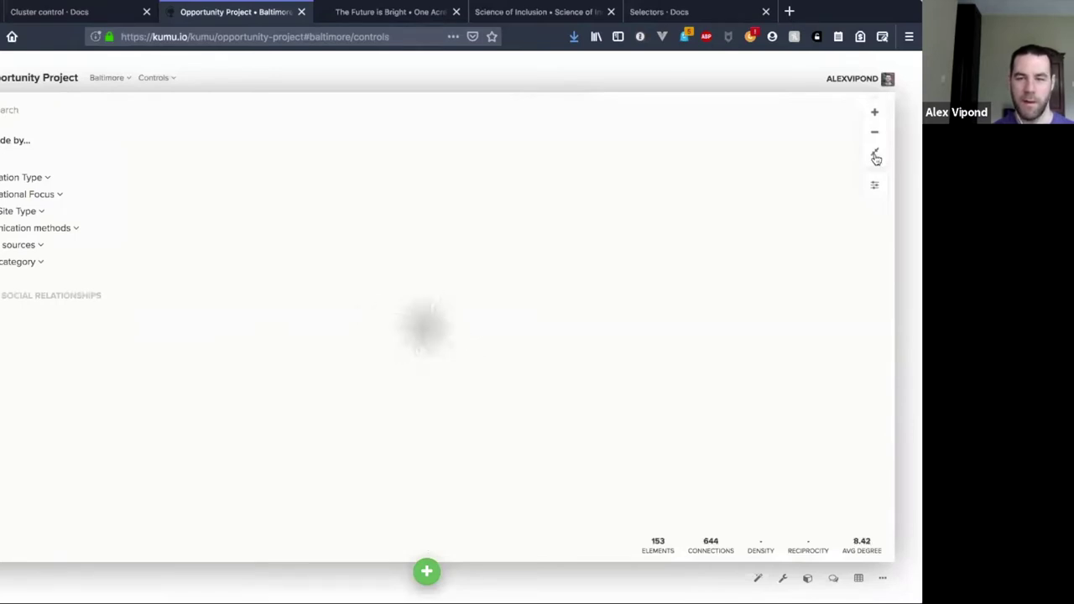
# - Focus the map on the "Take care of a place in the local environment" element and return to the controls code editor
pyautogui.click(412, 318)
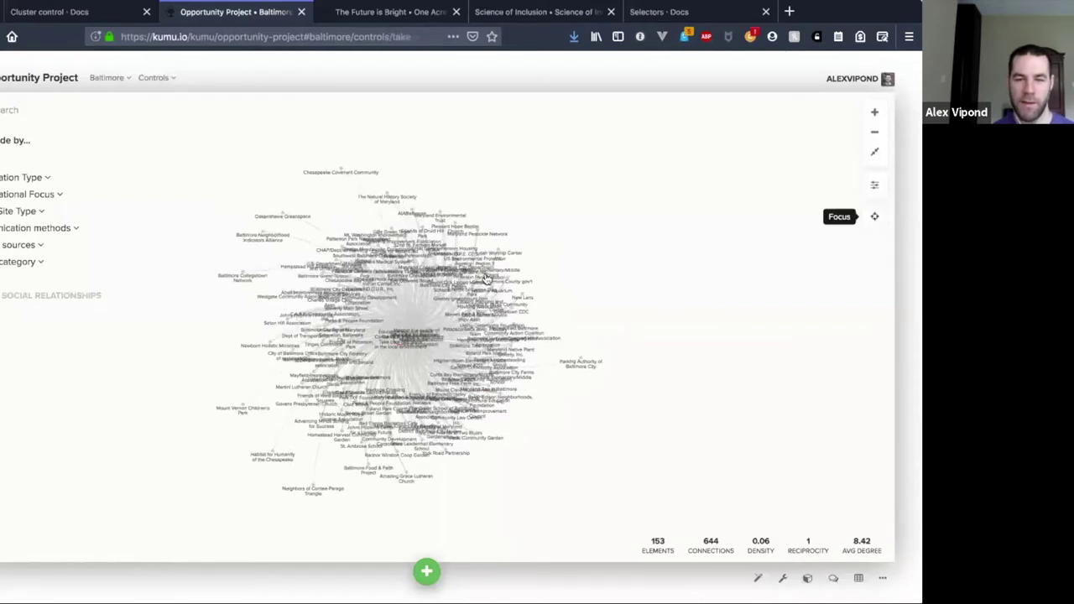
pyautogui.press('f')
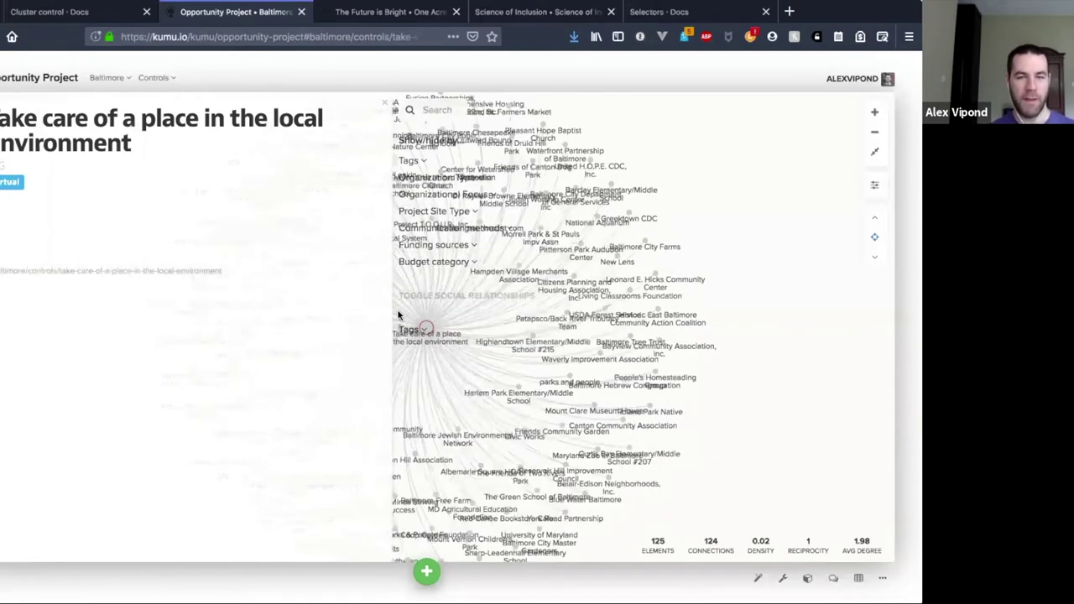
pyautogui.click(319, 314)
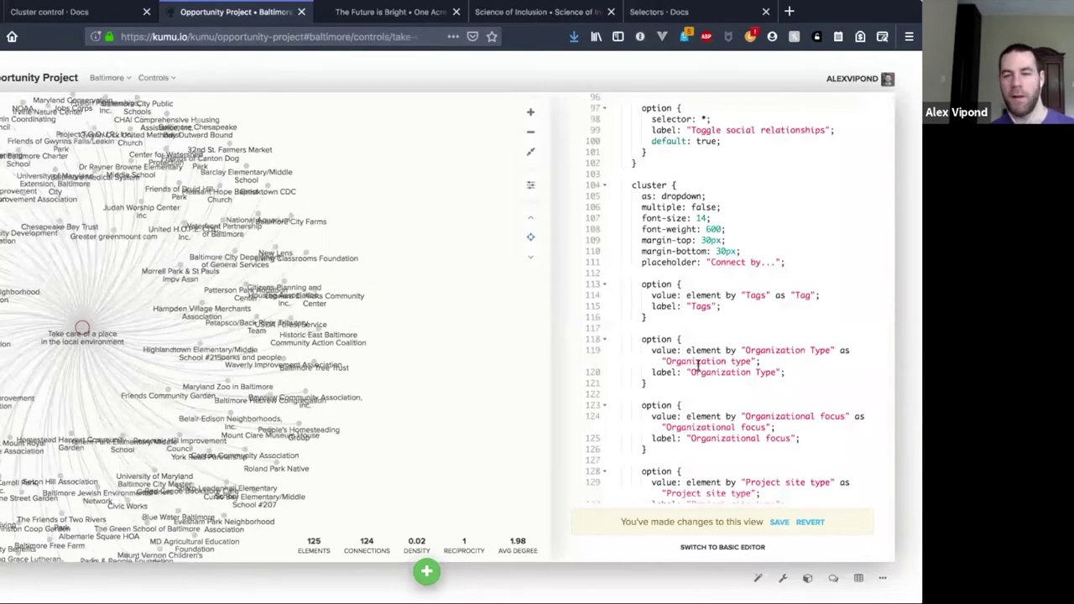
# - Examine how the cluster block and the value line of its Tags option define the connections shown on the focused map
pyautogui.scroll(-1, 696, 367)
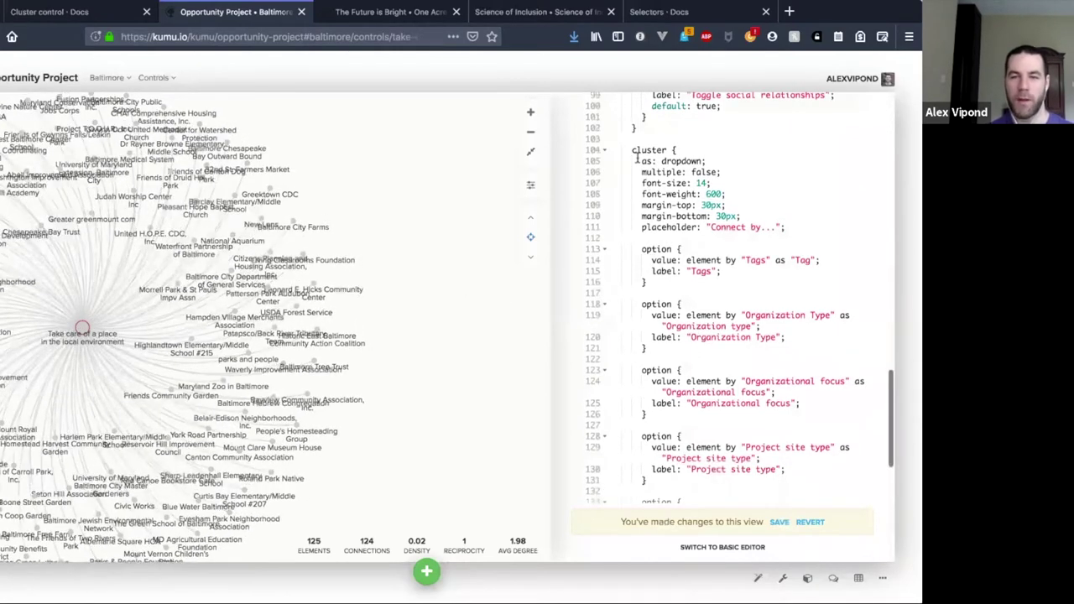
pyautogui.click(631, 150)
pyautogui.keyDown('shift'); pyautogui.click(677, 149); pyautogui.keyUp('shift')
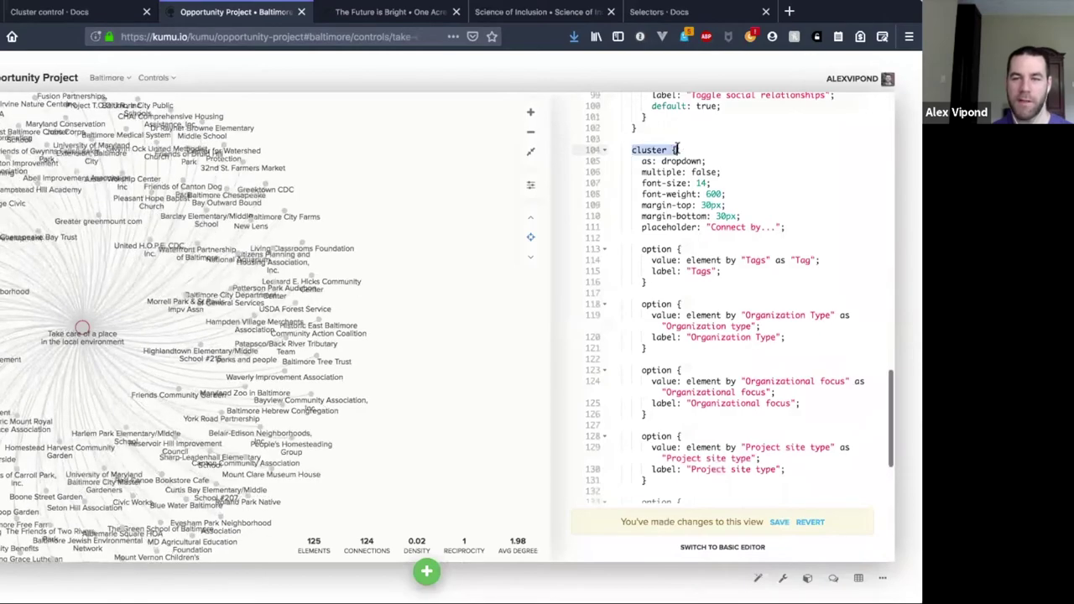
pyautogui.click(660, 150)
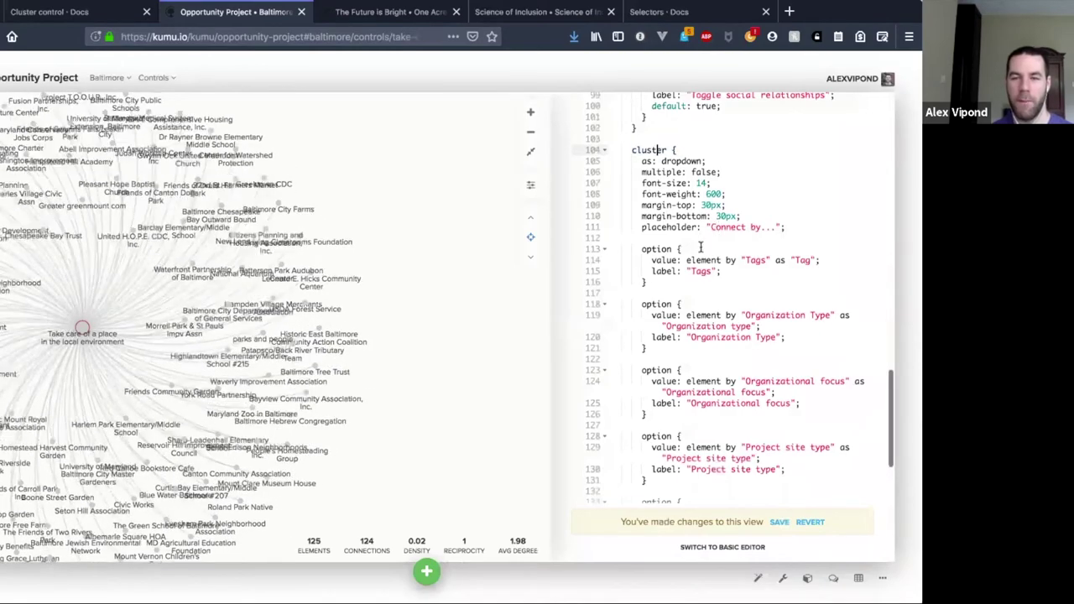
pyautogui.moveTo(686, 260); pyautogui.dragTo(820, 261)
pyautogui.click(820, 260)
pyautogui.moveTo(642, 250); pyautogui.dragTo(621, 282)
pyautogui.click(660, 280)
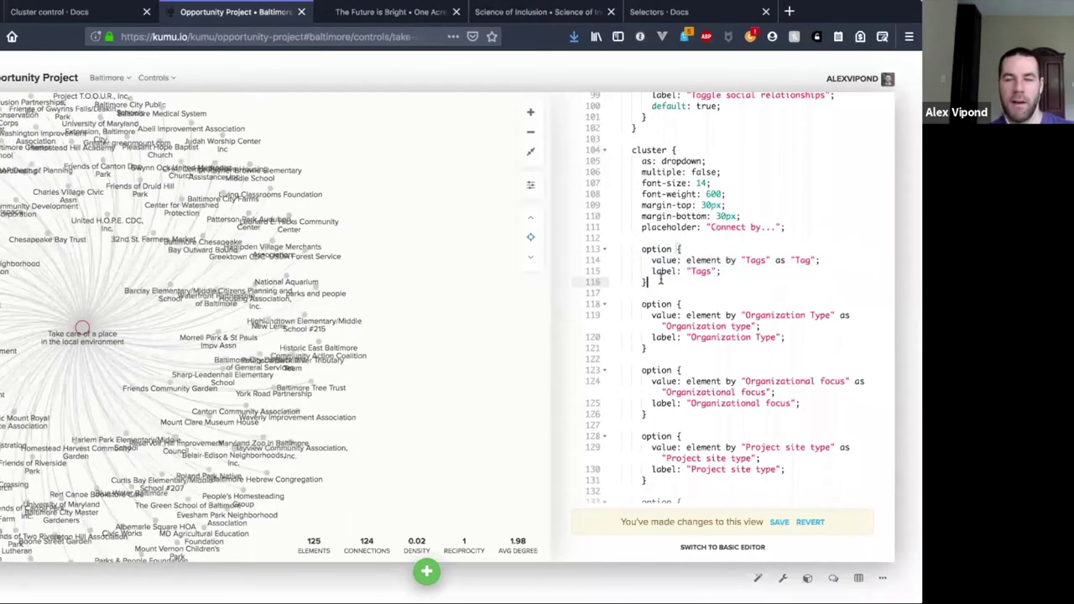
pyautogui.scroll(10, 660, 273)
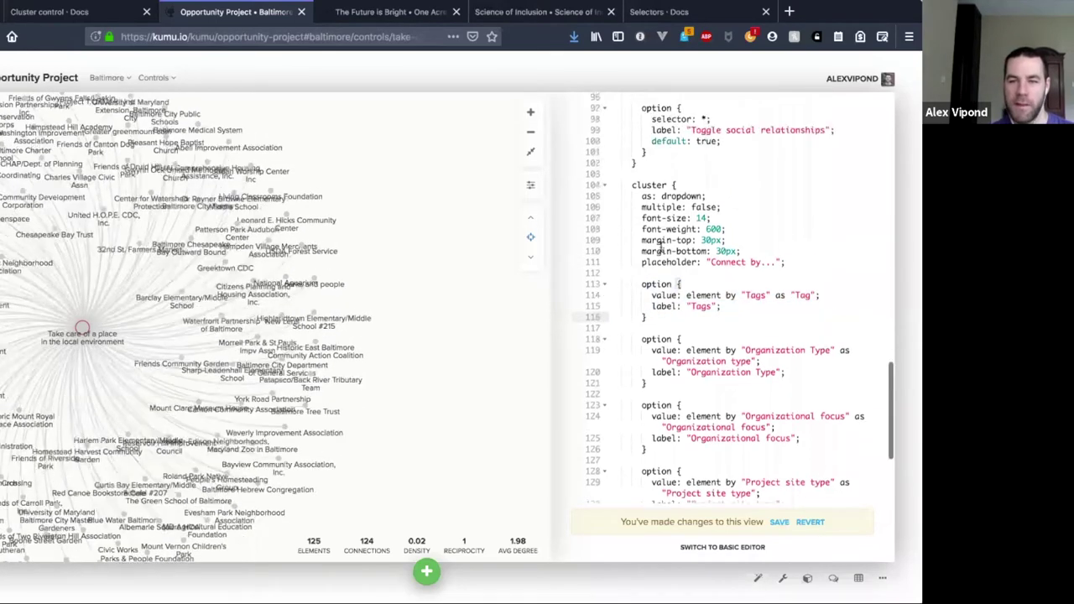
# - Review the filter blocks in the controls code from its beginning down to the cluster block
pyautogui.scroll(4, 660, 246)
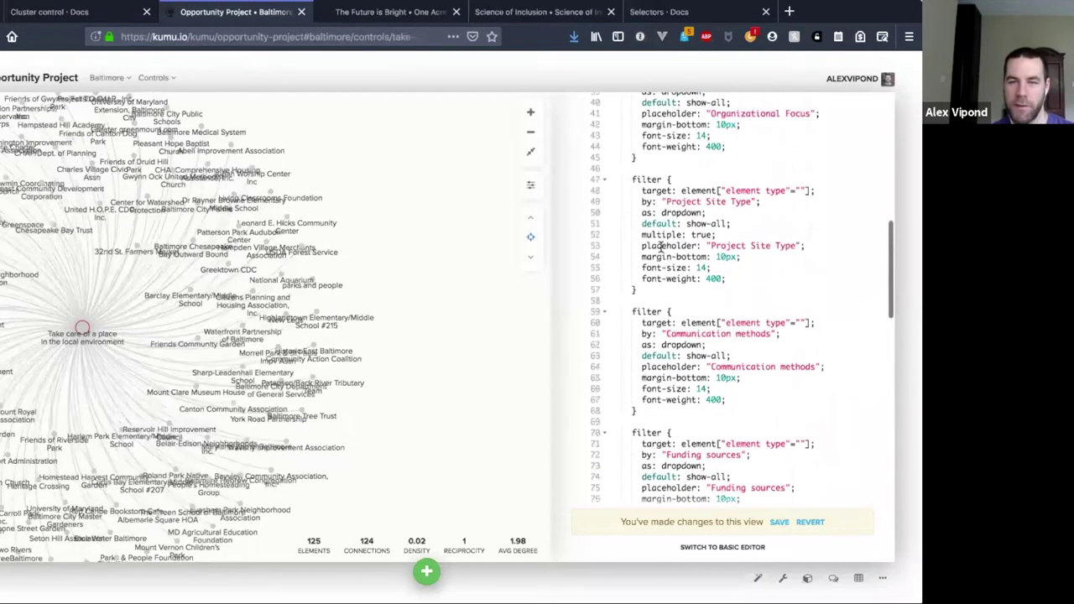
pyautogui.scroll(9, 660, 246)
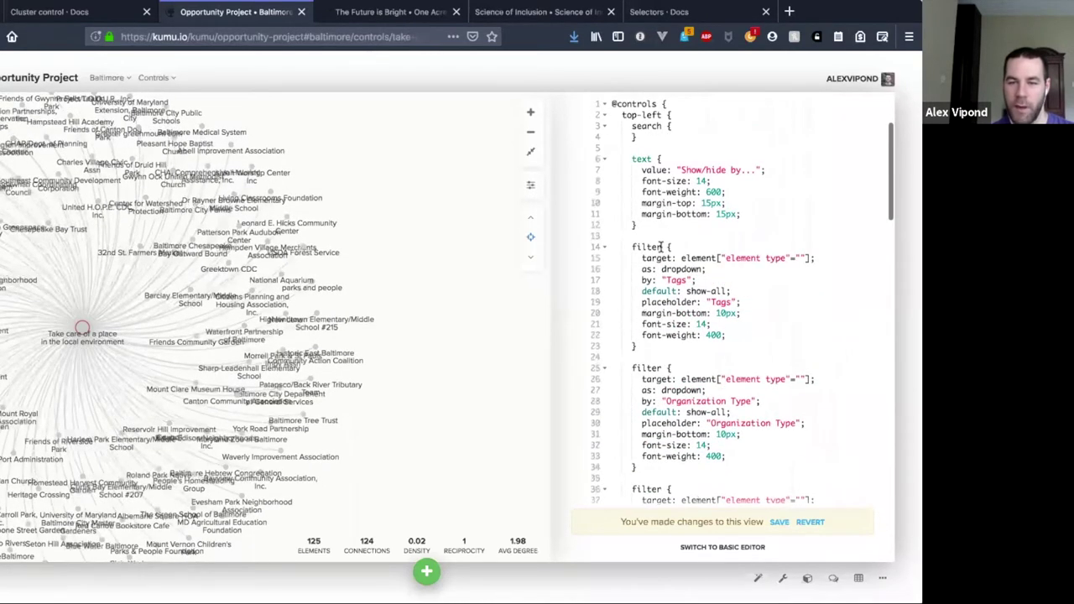
pyautogui.scroll(-6, 660, 246)
pyautogui.scroll(-13, 660, 246)
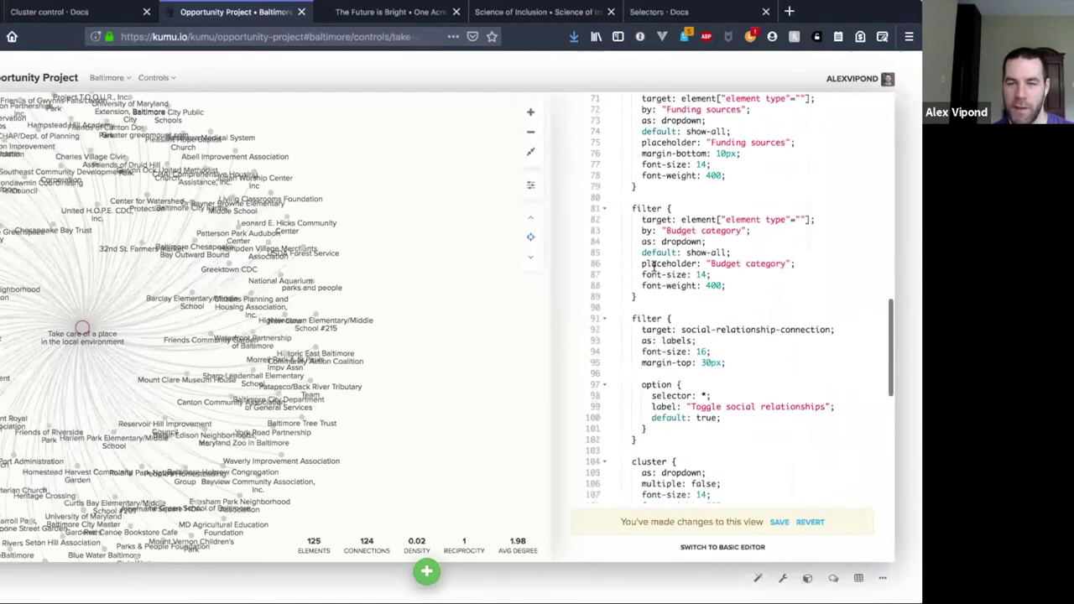
pyautogui.scroll(-5, 657, 309)
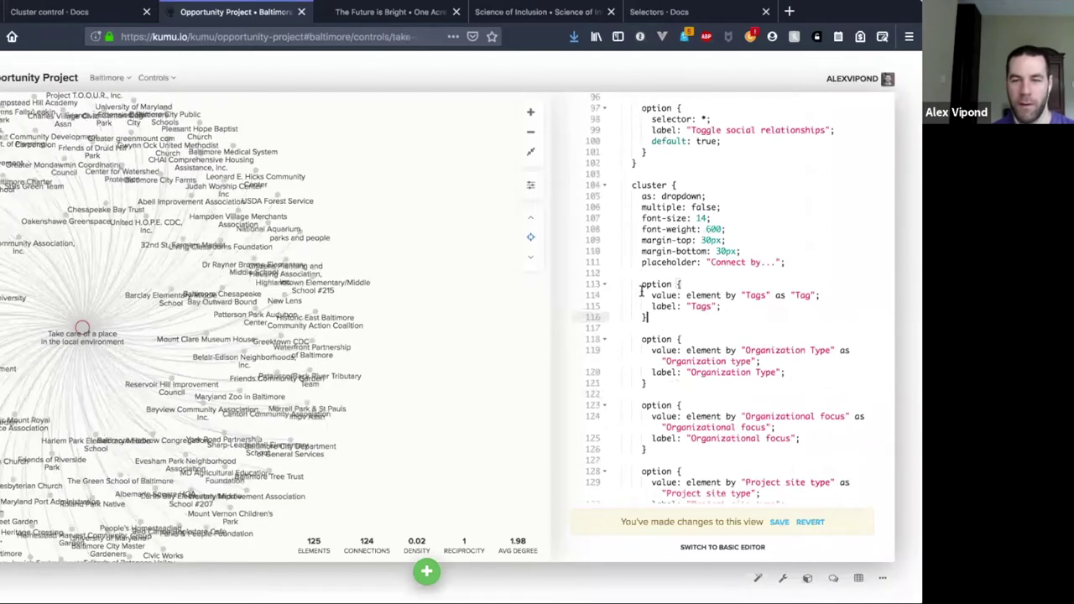
# - Compare the Tags and Organization Type option blocks inside the cluster block, including their value and label lines
pyautogui.moveTo(651, 317); pyautogui.dragTo(642, 285)
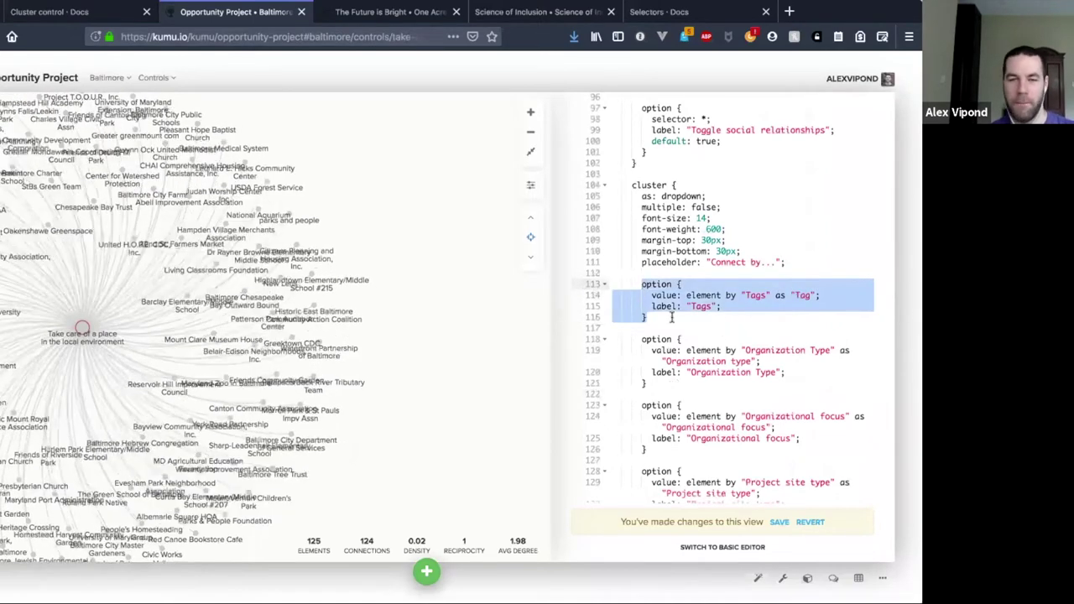
pyautogui.click(656, 317)
pyautogui.moveTo(642, 283); pyautogui.dragTo(647, 317)
pyautogui.click(647, 317)
pyautogui.scroll(-1, 659, 279)
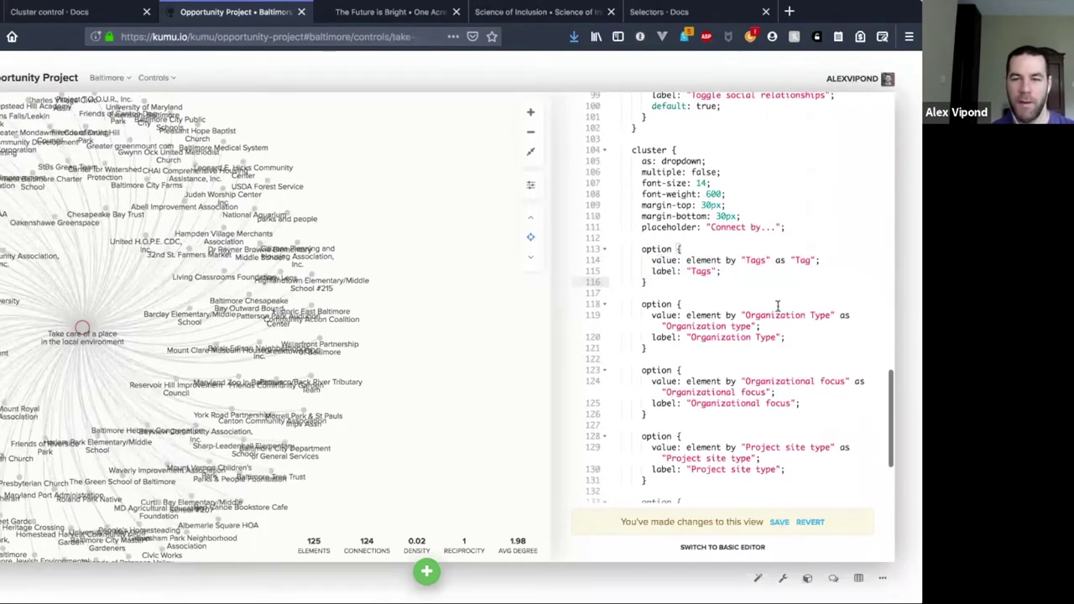
pyautogui.scroll(-1, 673, 298)
pyautogui.doubleClick(709, 304)
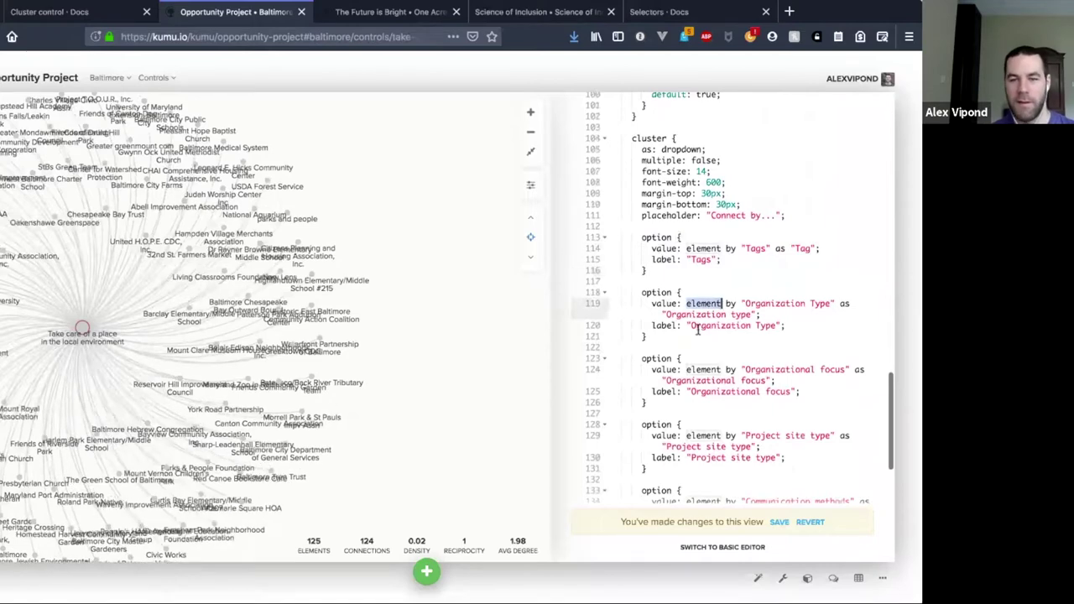
pyautogui.click(698, 330)
pyautogui.scroll(2, 678, 304)
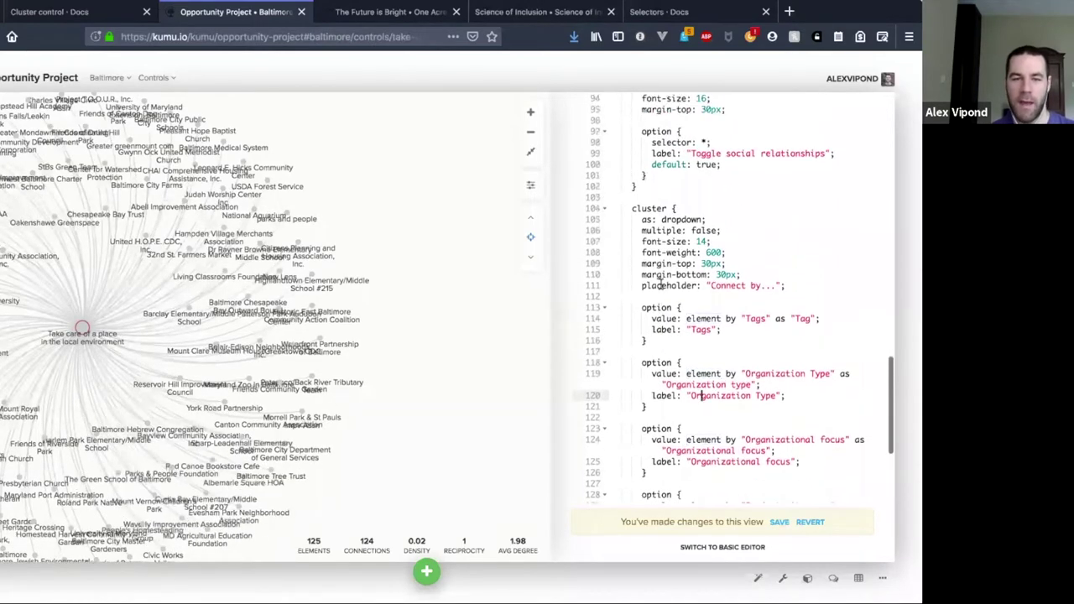
# - Check which options the basic editor offers for the Controls view and return to the advanced editor
pyautogui.click(711, 547)
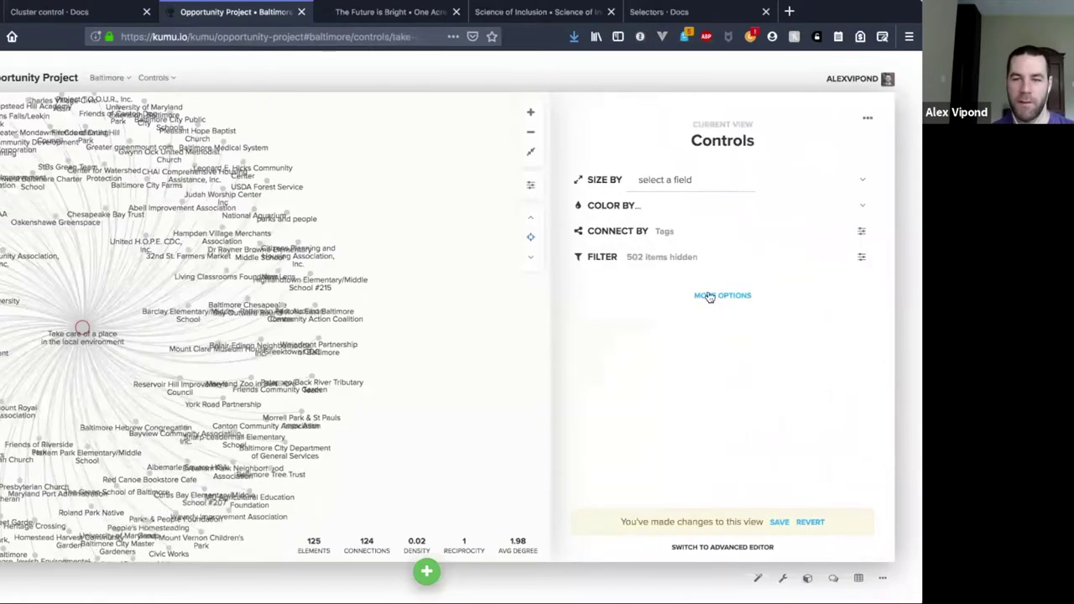
pyautogui.click(713, 295)
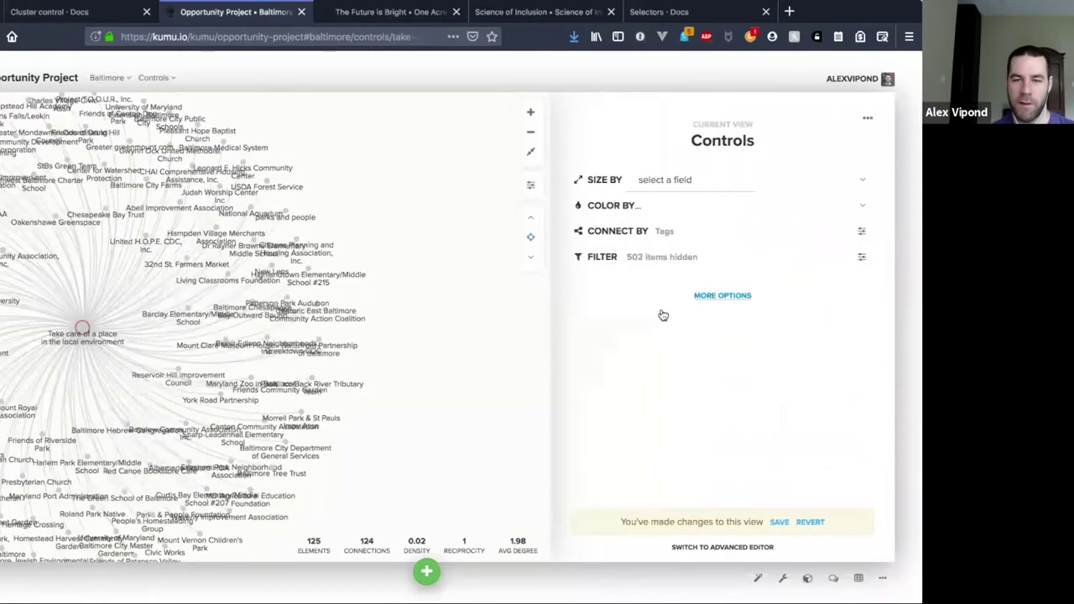
pyautogui.click(700, 548)
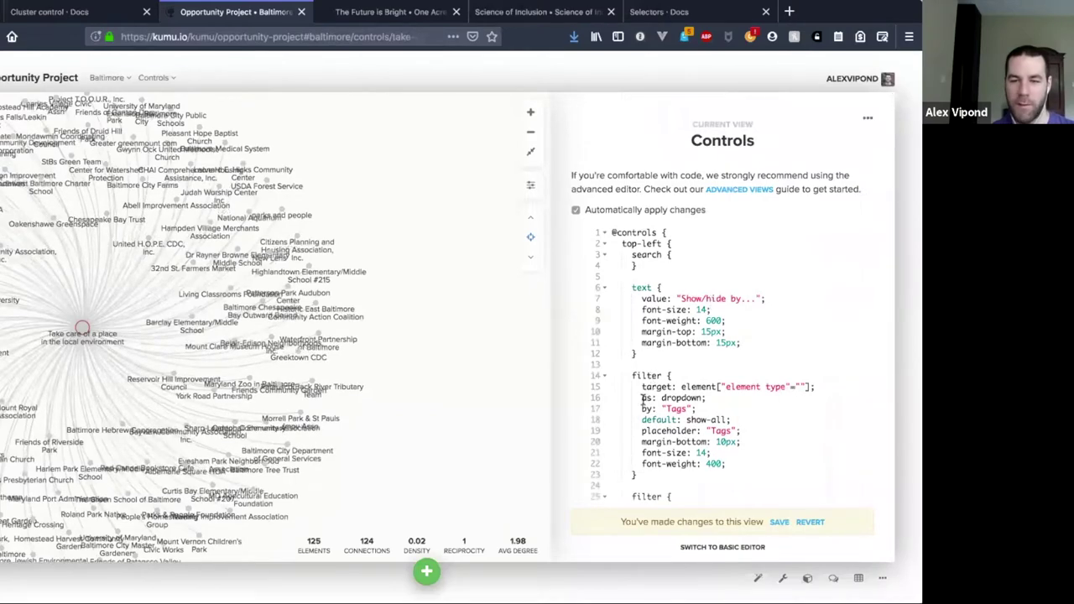
# - Examine the properties of the Tags filter block, from as: dropdown through font-weight: 400
pyautogui.moveTo(643, 398); pyautogui.dragTo(735, 465)
pyautogui.click(735, 464)
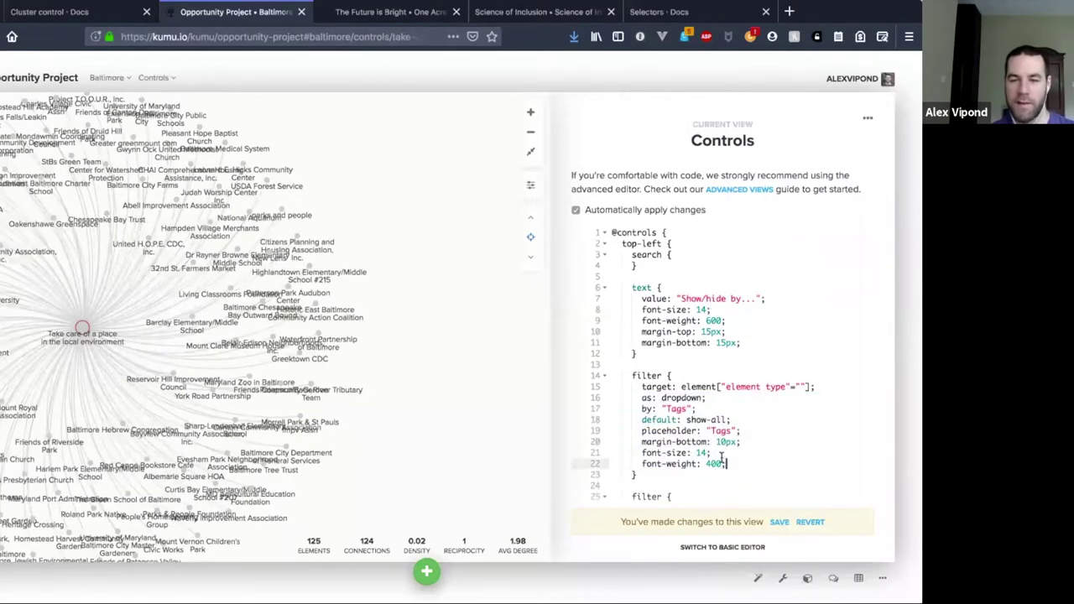
pyautogui.scroll(-15, 690, 359)
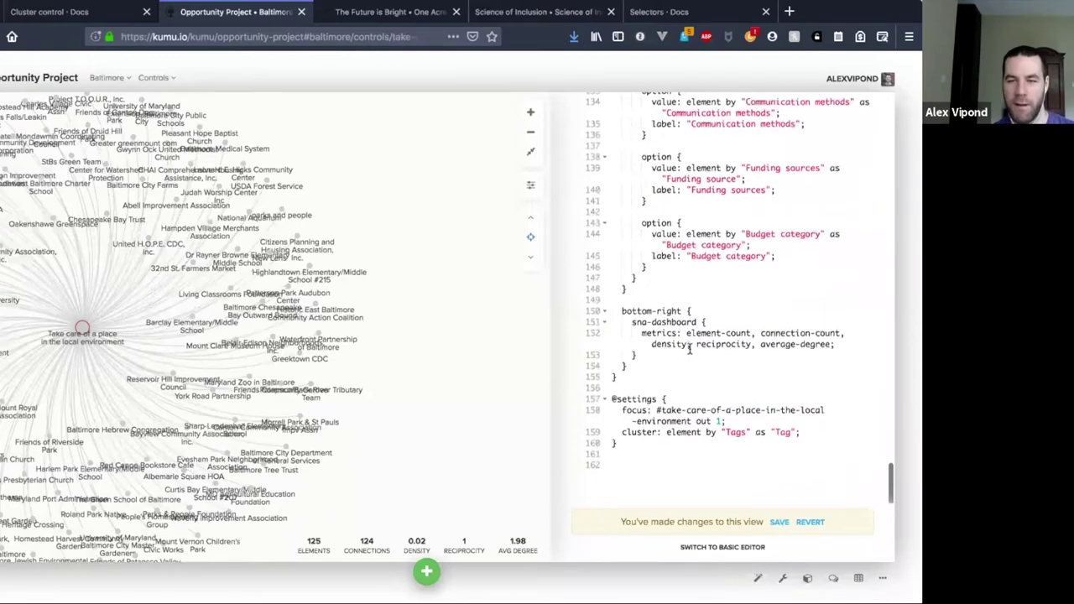
# - Highlight the complete Tags option block under cluster to examine its structure from opening to closing brace
pyautogui.scroll(10, 690, 359)
pyautogui.scroll(1, 663, 311)
pyautogui.moveTo(642, 304); pyautogui.dragTo(663, 338)
pyautogui.click(664, 337)
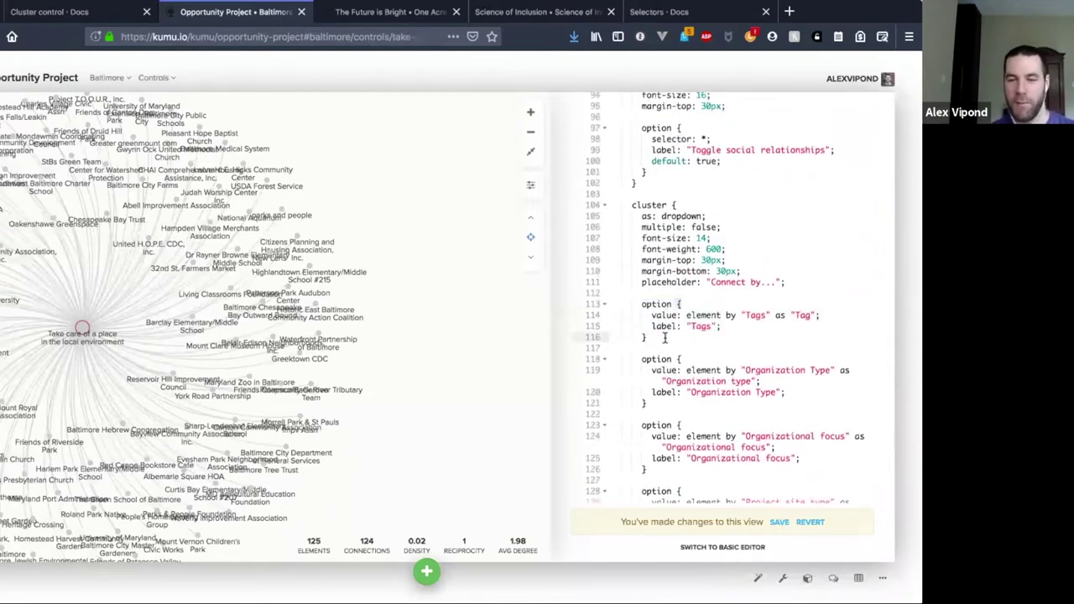
pyautogui.moveTo(642, 305); pyautogui.dragTo(664, 337)
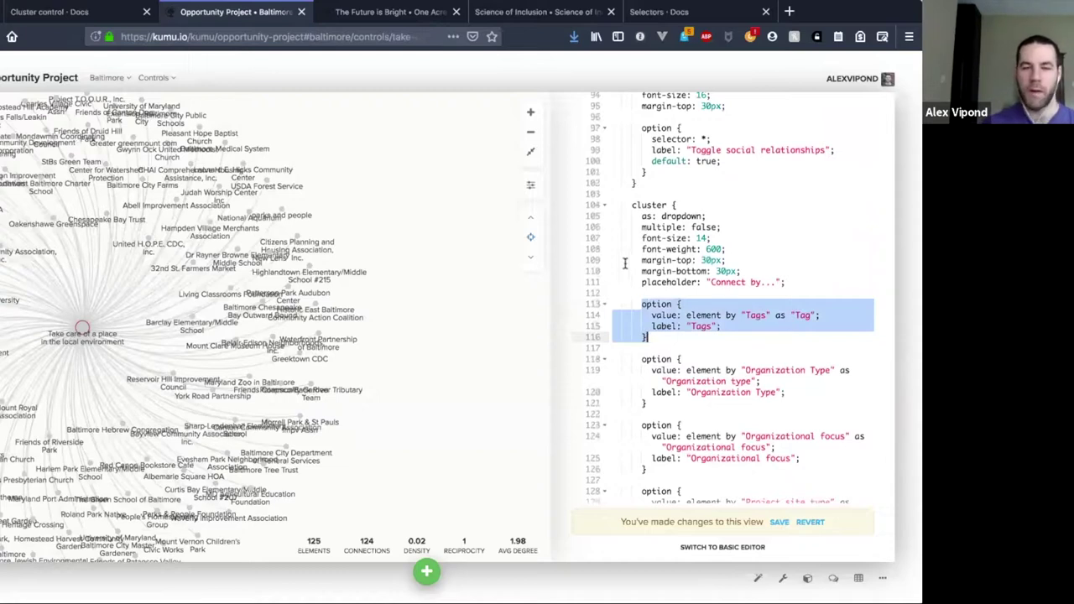
pyautogui.click(646, 307)
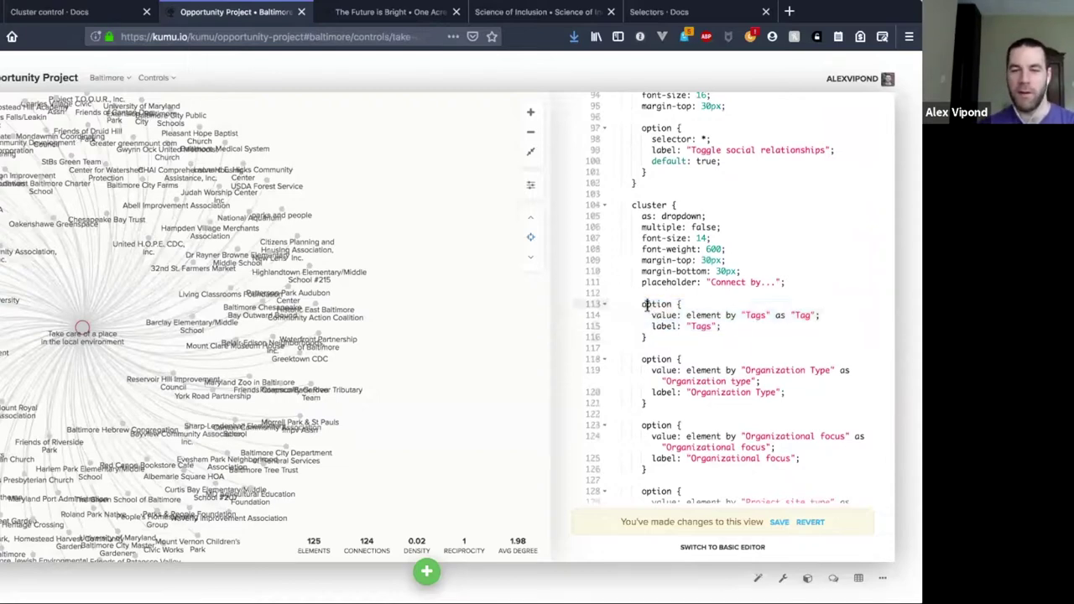
pyautogui.moveTo(644, 308); pyautogui.dragTo(660, 339)
pyautogui.click(661, 339)
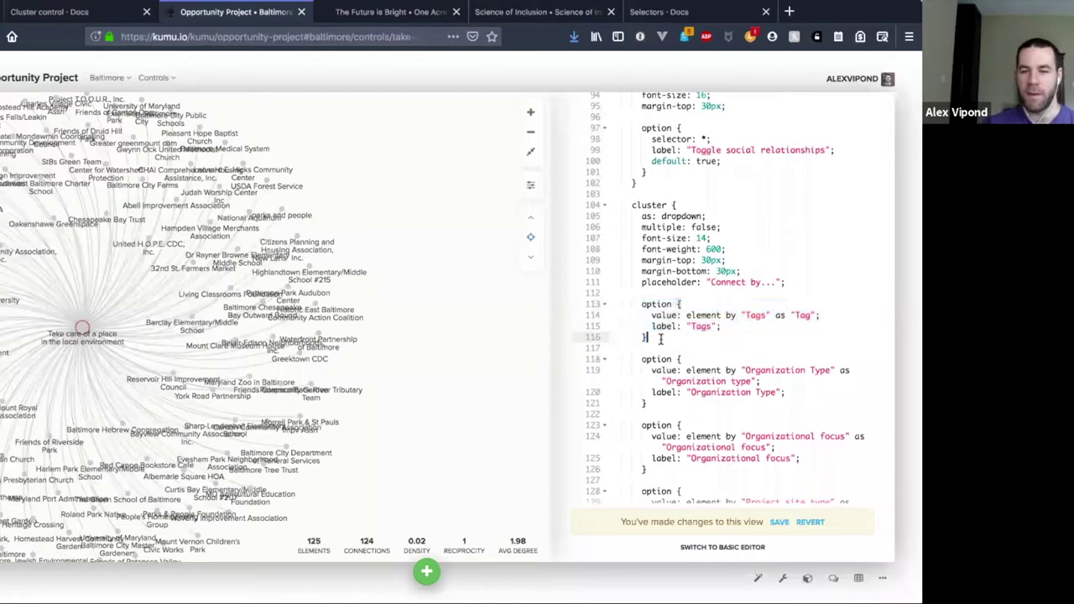
# - Examine the remaining cluster options through Budget category and the sna-dashboard block under bottom-right
pyautogui.scroll(-5, 663, 341)
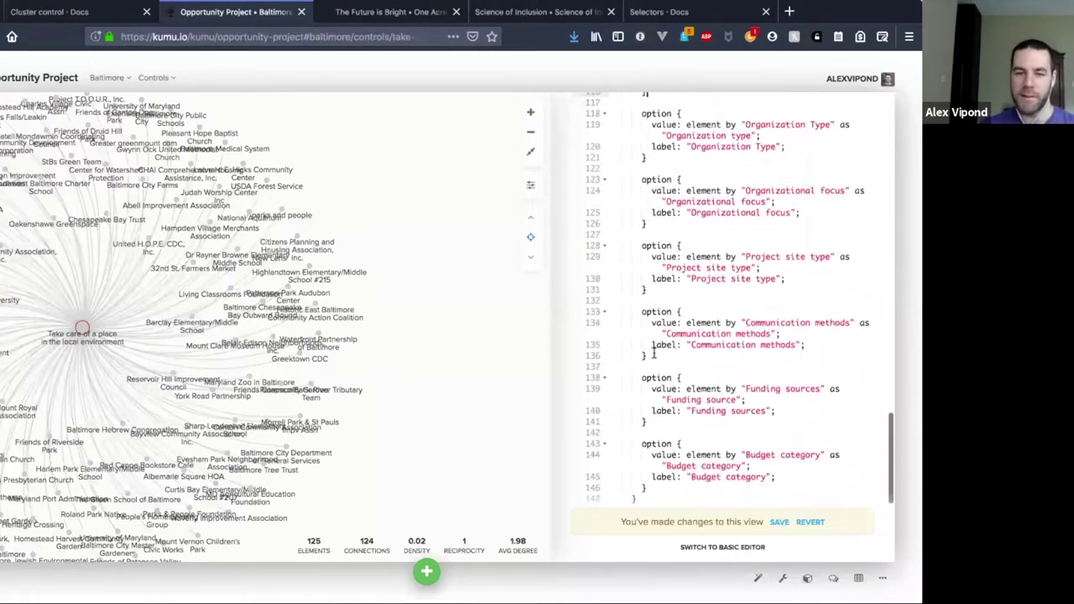
pyautogui.scroll(-3, 650, 355)
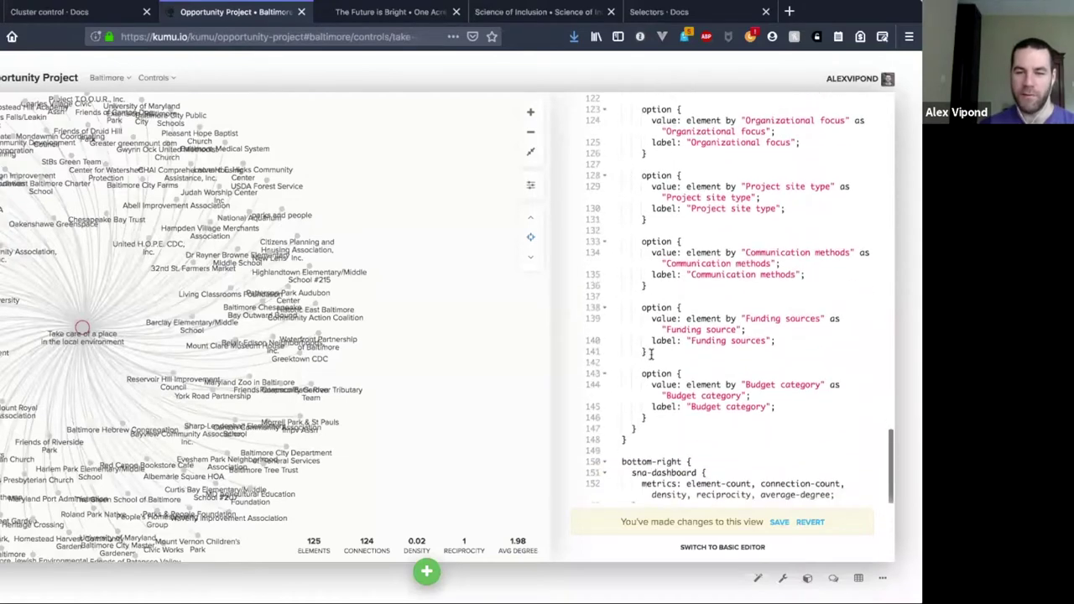
pyautogui.scroll(-1, 671, 251)
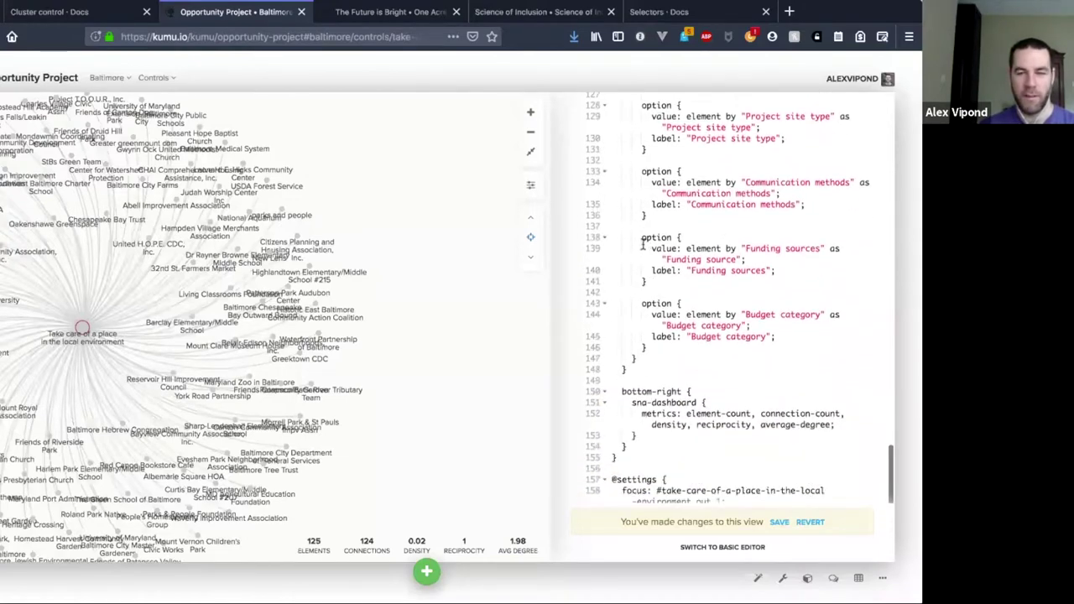
pyautogui.scroll(-1, 643, 243)
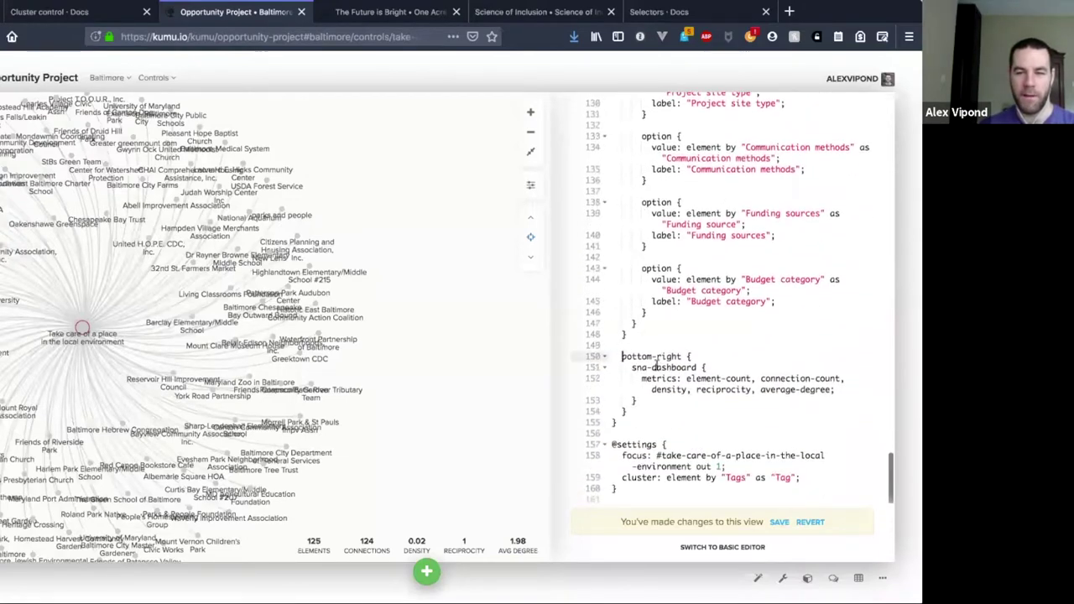
pyautogui.scroll(-1, 635, 330)
pyautogui.scroll(-1, 632, 329)
pyautogui.click(632, 321)
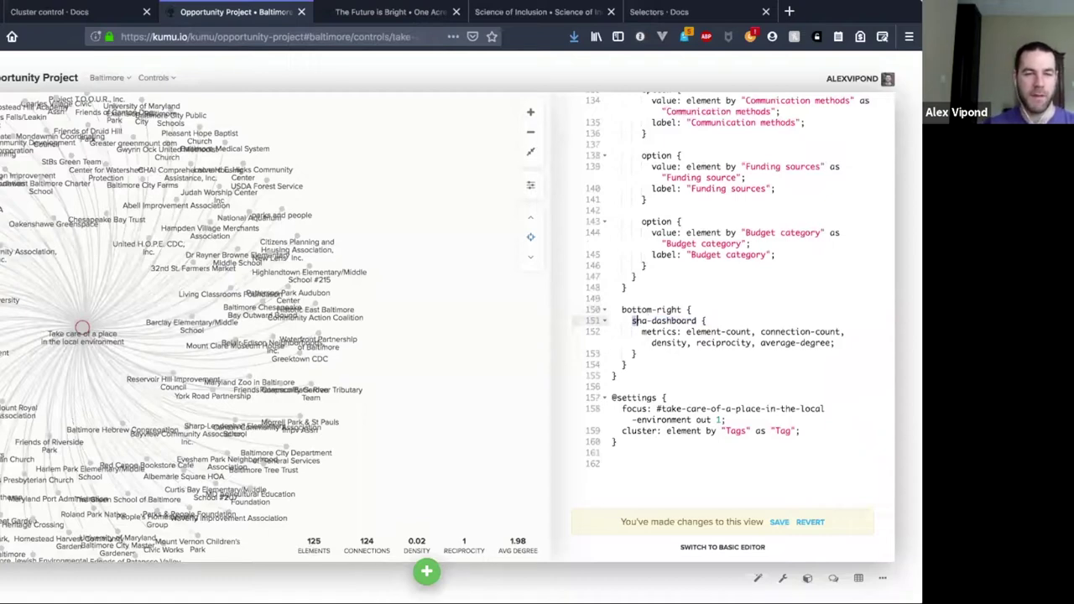
pyautogui.click(663, 321)
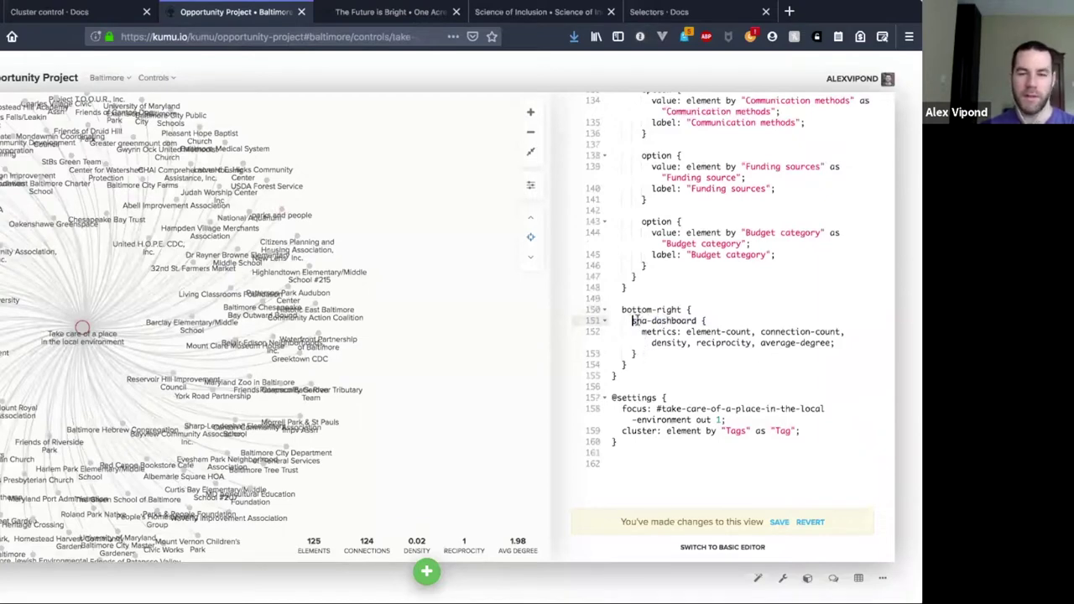
pyautogui.doubleClick(697, 317)
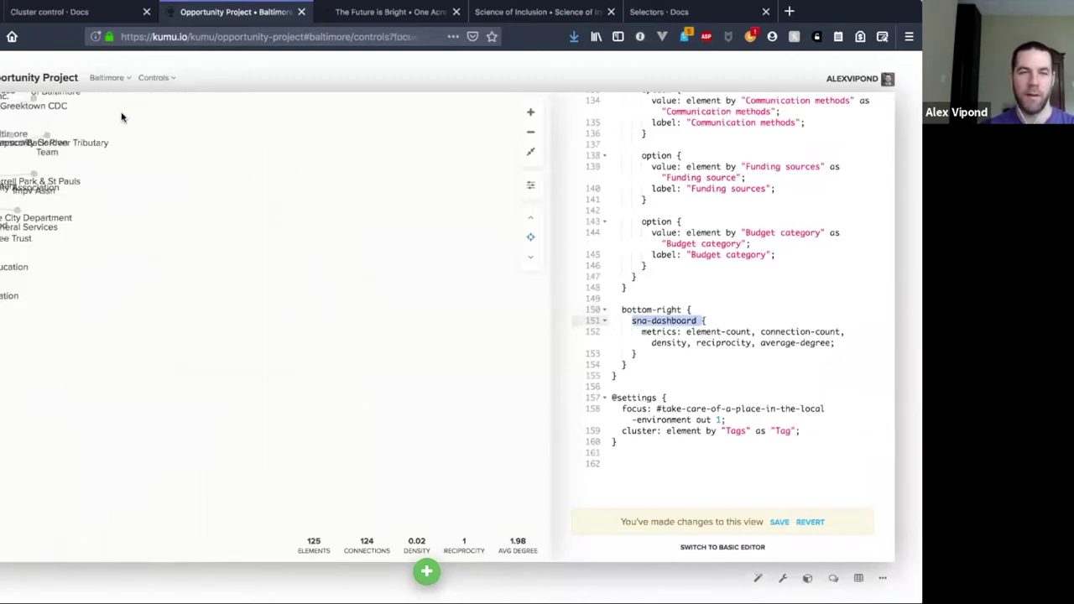
# - Switch to the Kumu docs, open the Controls reference page and examine its static controls table
pyautogui.click(78, 15)
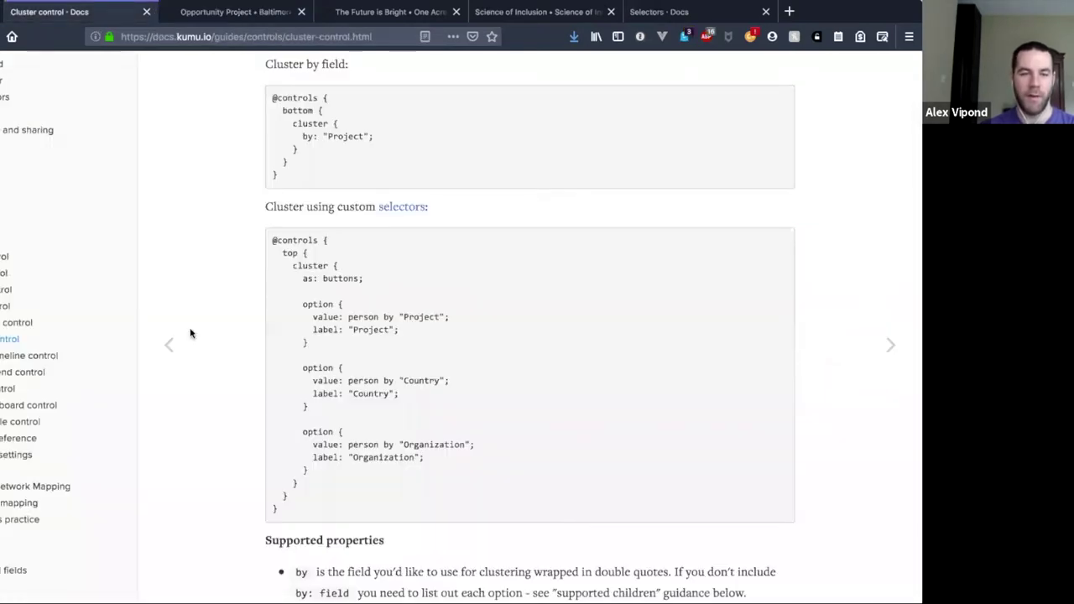
pyautogui.click(12, 443)
pyautogui.scroll(-3, 337, 369)
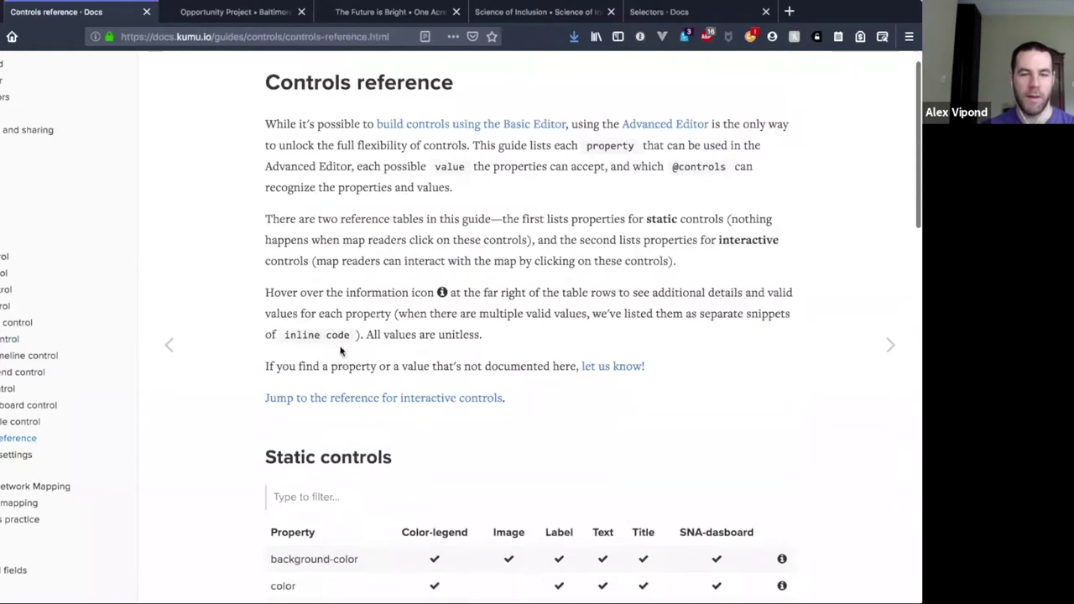
pyautogui.scroll(-5, 451, 496)
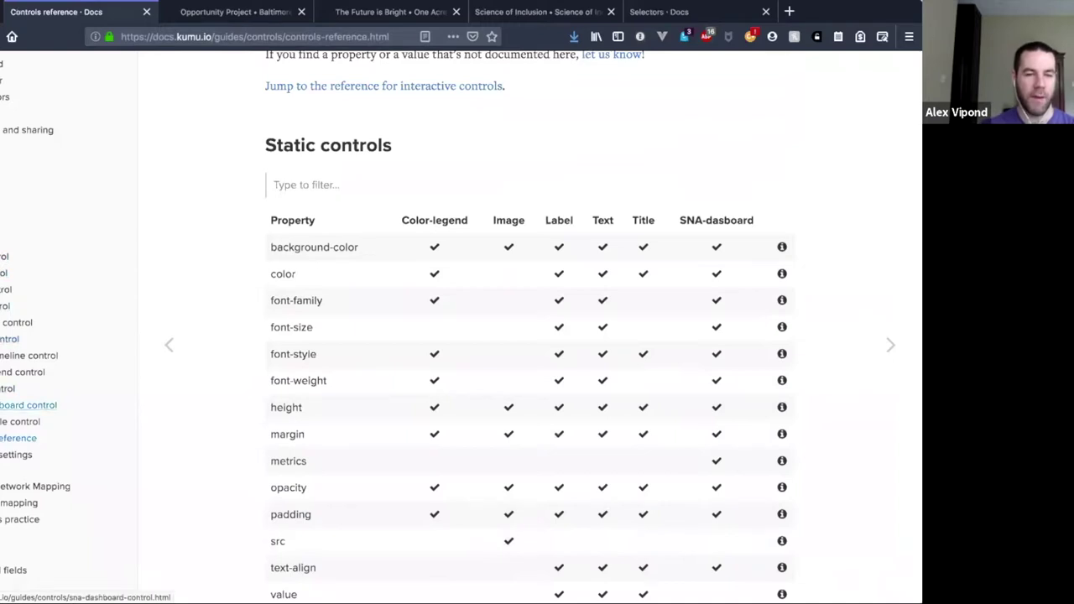
# - Read the syntax and metrics property on the SNA Dashboard control docs page and return to the Baltimore map
pyautogui.click(28, 404)
pyautogui.scroll(-5, 436, 207)
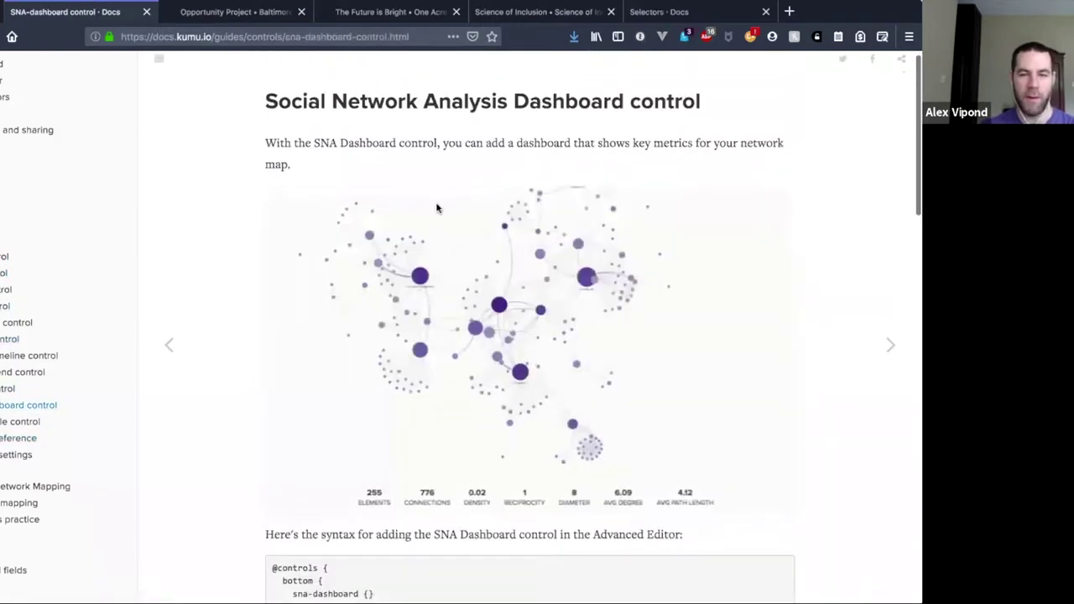
pyautogui.scroll(-5, 466, 246)
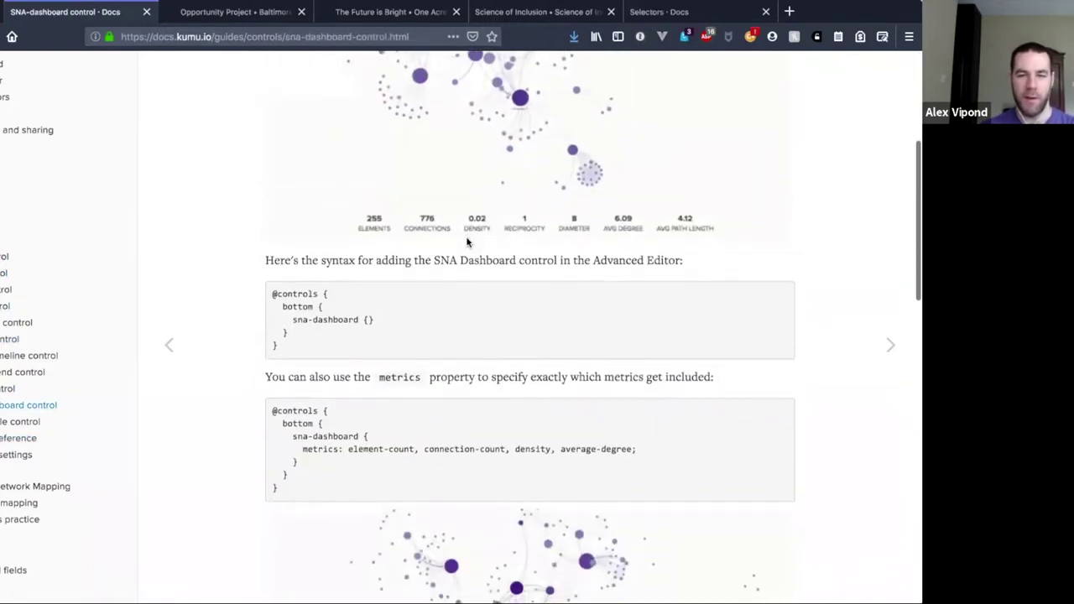
pyautogui.scroll(-1, 552, 386)
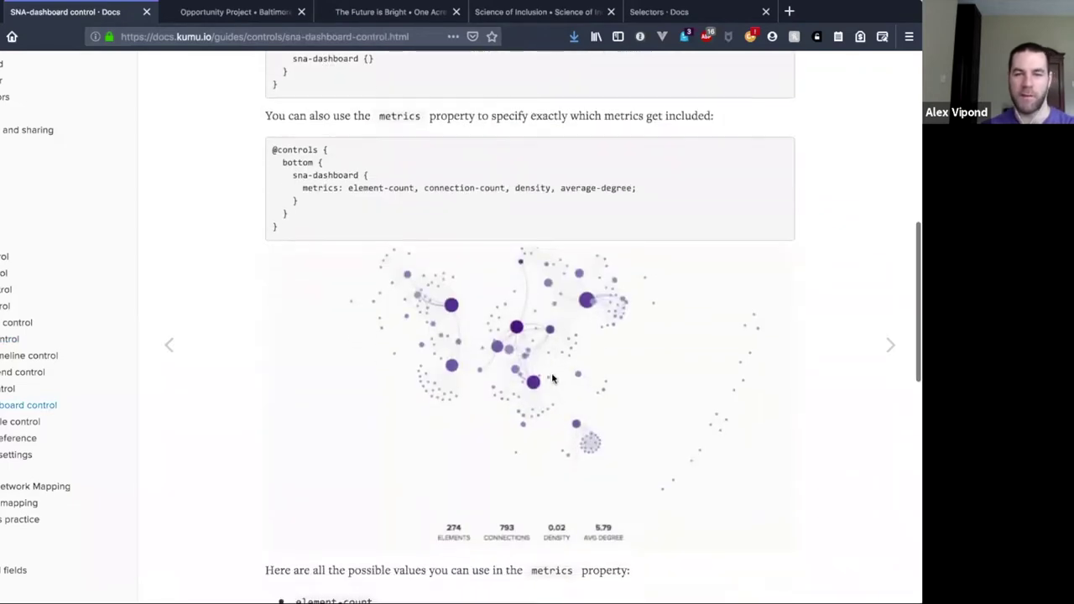
pyautogui.scroll(-2, 541, 332)
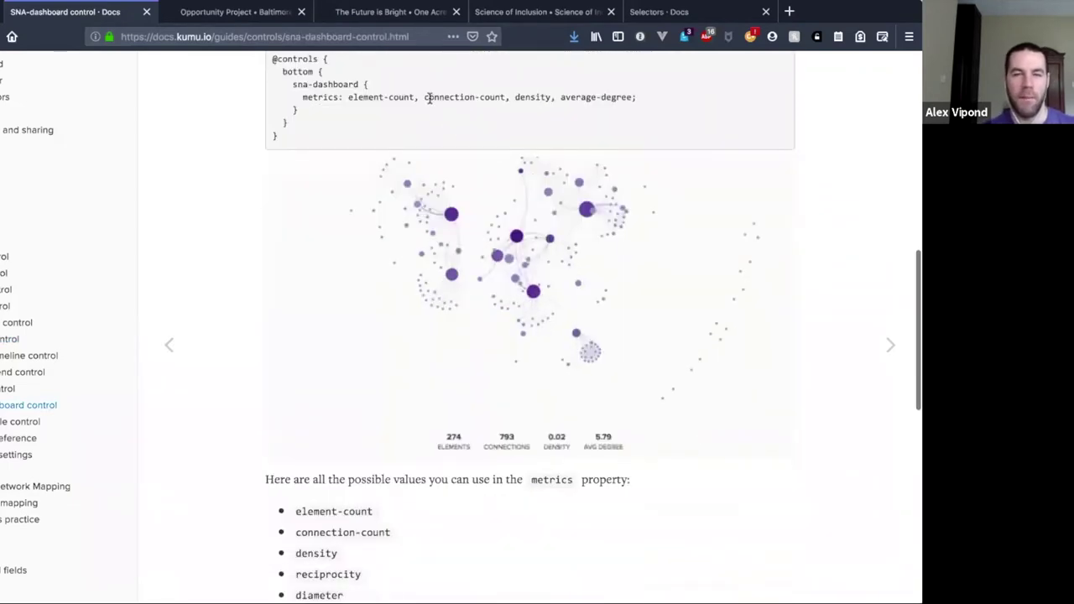
pyautogui.scroll(4, 311, 90)
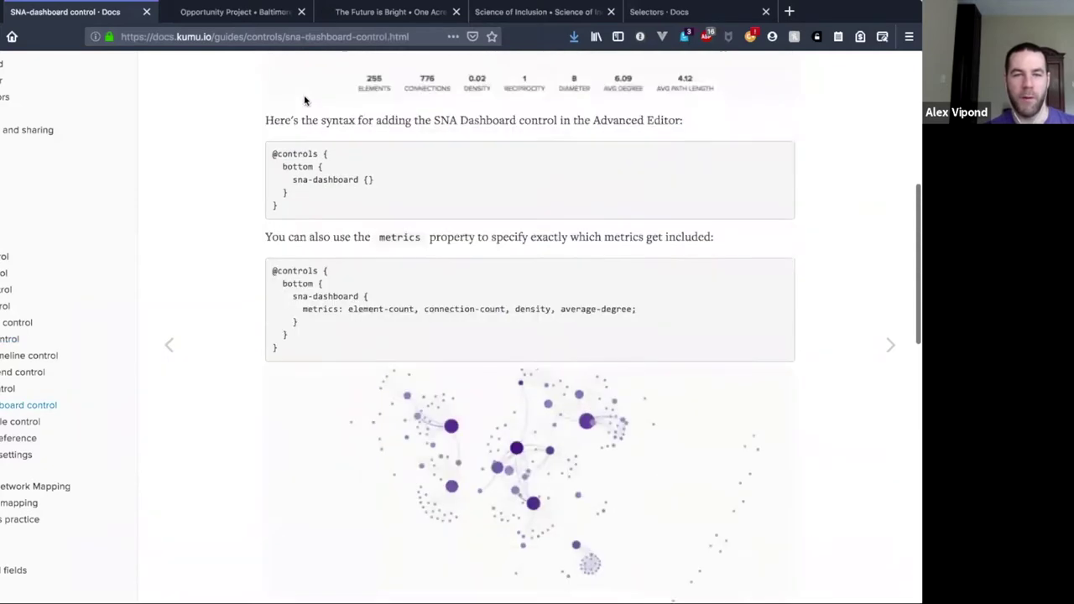
pyautogui.moveTo(271, 166); pyautogui.dragTo(537, 194)
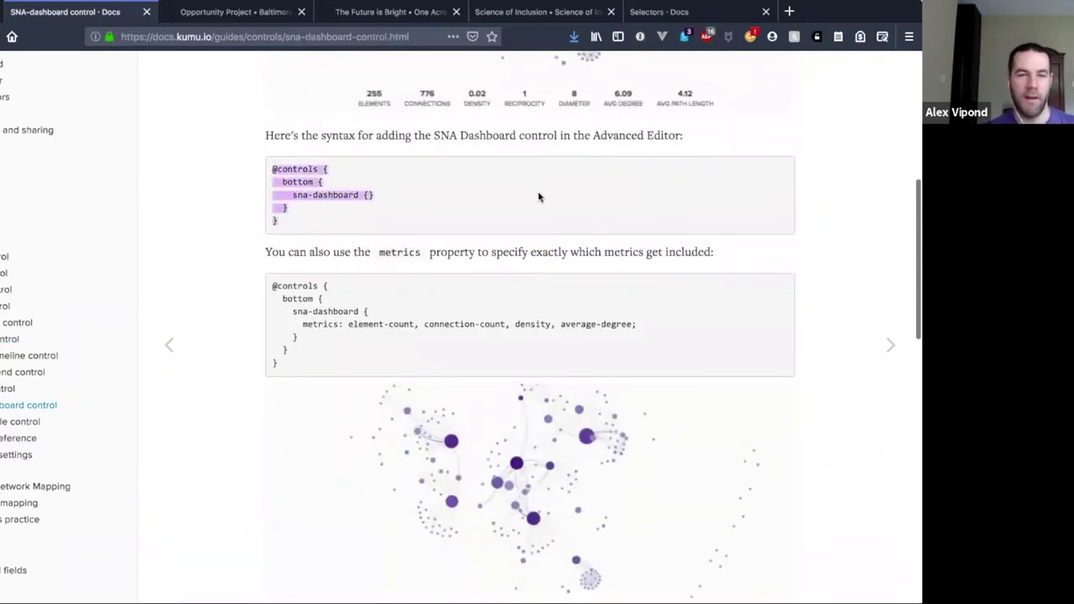
pyautogui.click(315, 216)
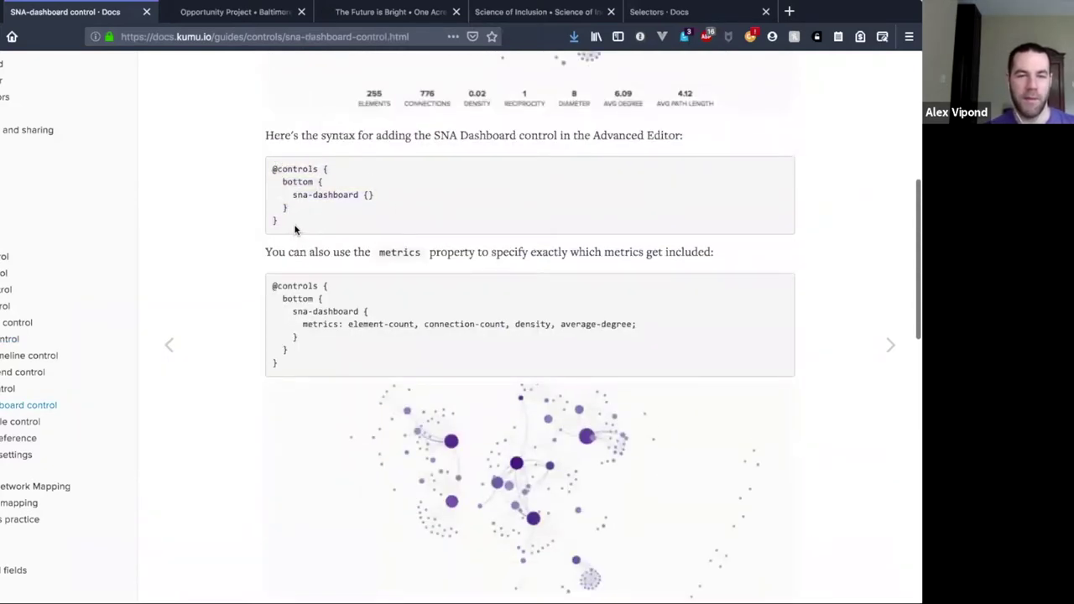
pyautogui.click(193, 13)
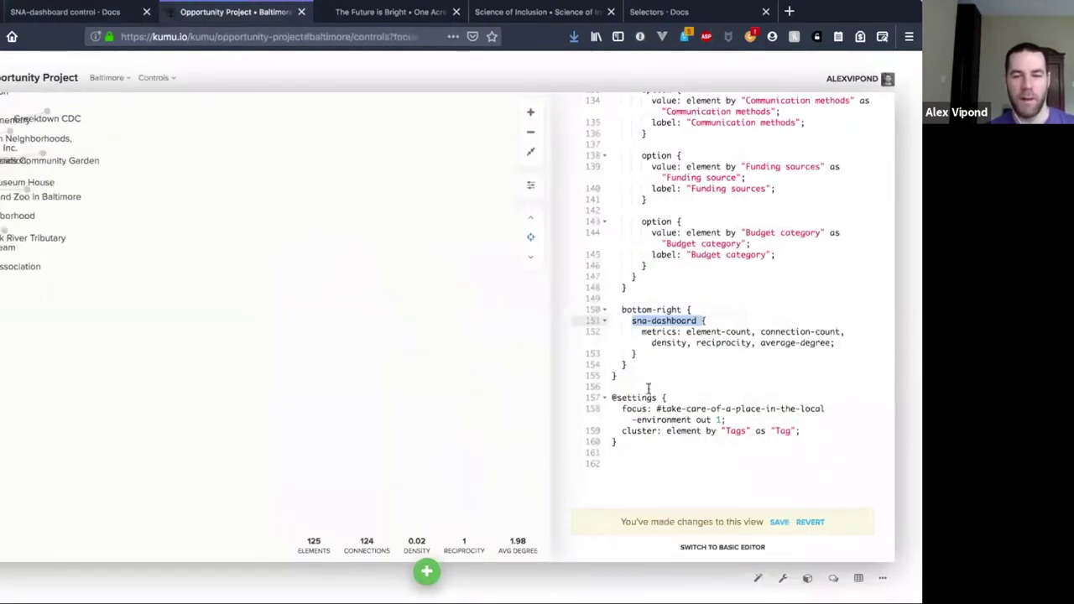
# - Clear the focus on the Baltimore map and close the code editor to reveal the full map
pyautogui.scroll(3, 604, 311)
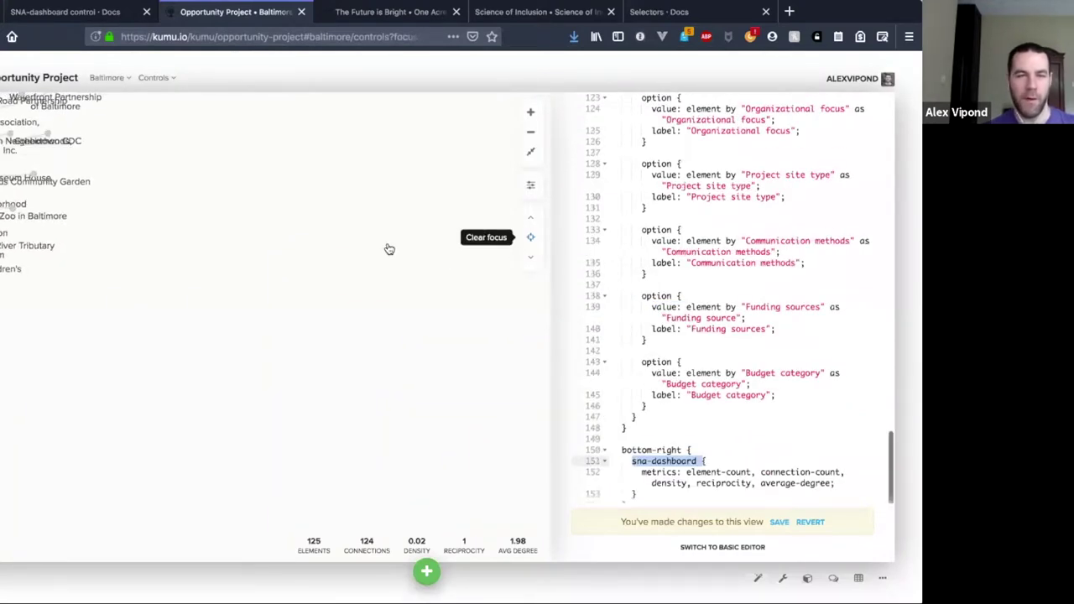
pyautogui.click(532, 241)
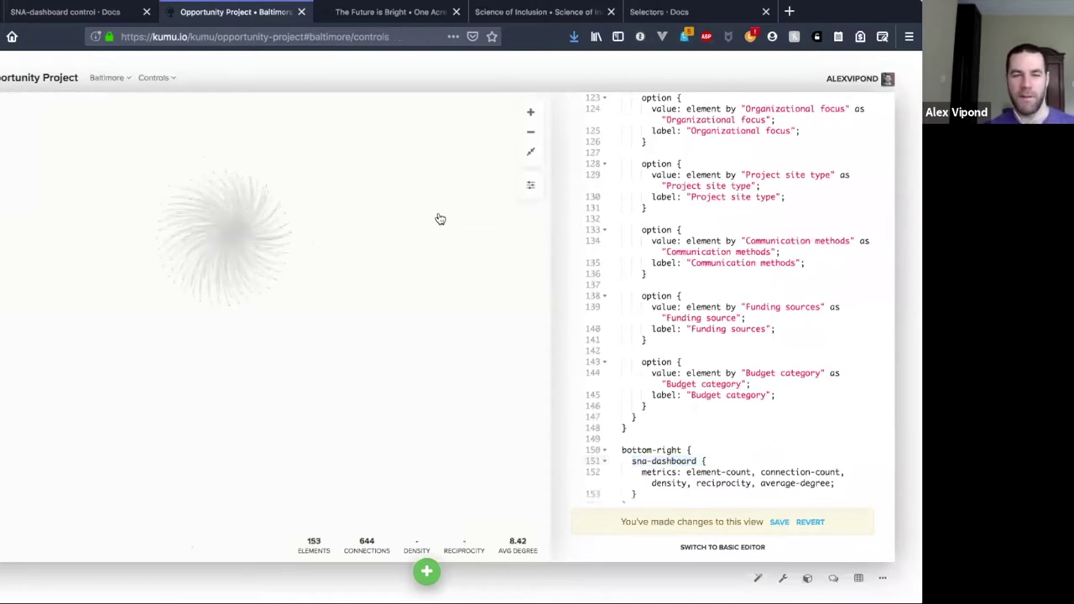
pyautogui.click(517, 197)
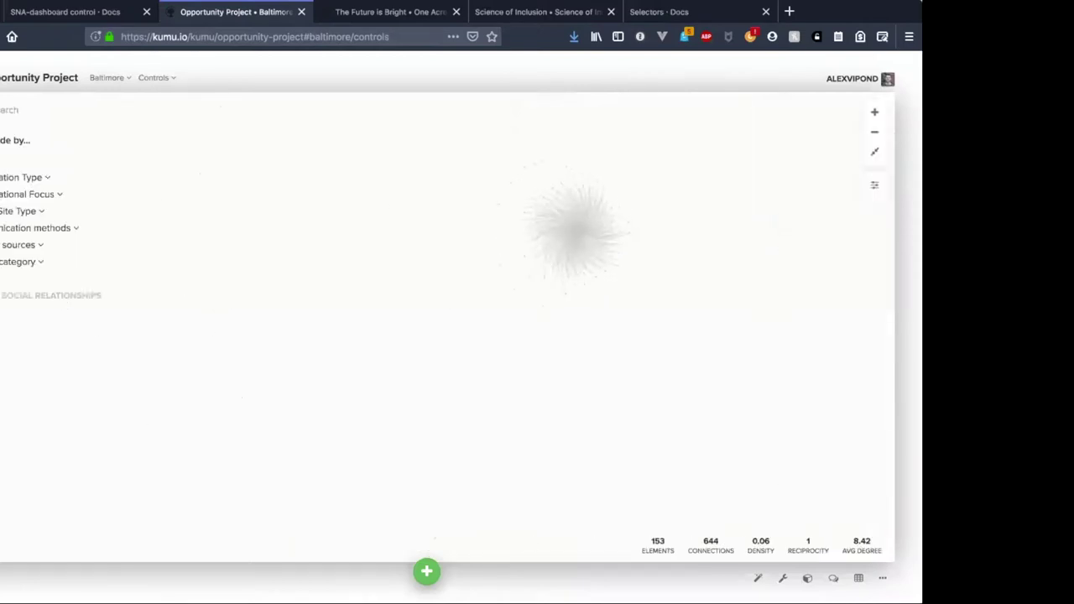
# - Open the Connect by options, then revert the unsaved changes to the Controls view and hide its code editor
pyautogui.click(52, 357)
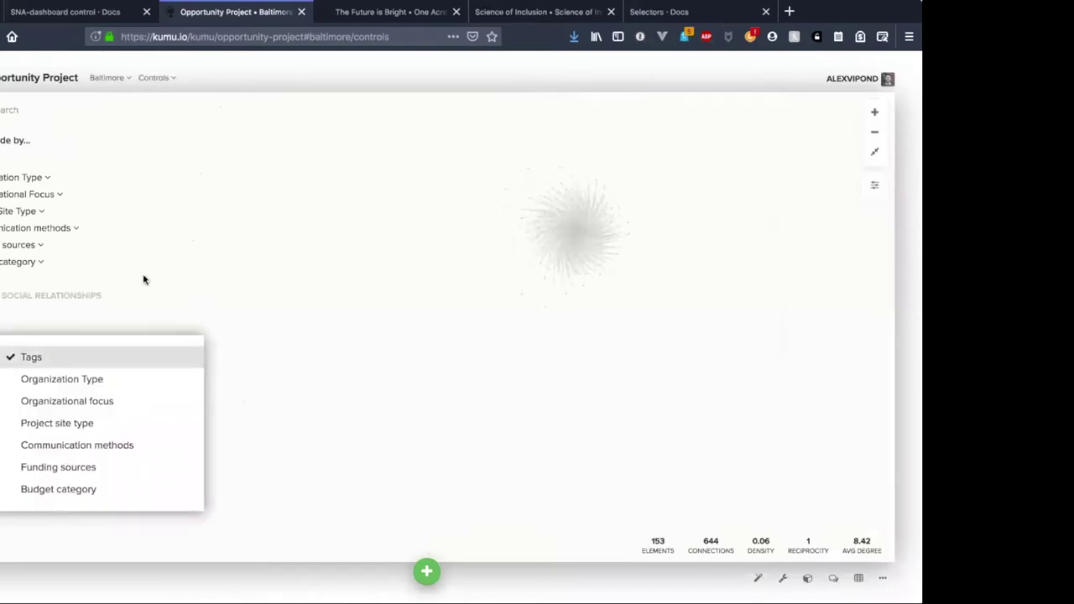
pyautogui.click(130, 282)
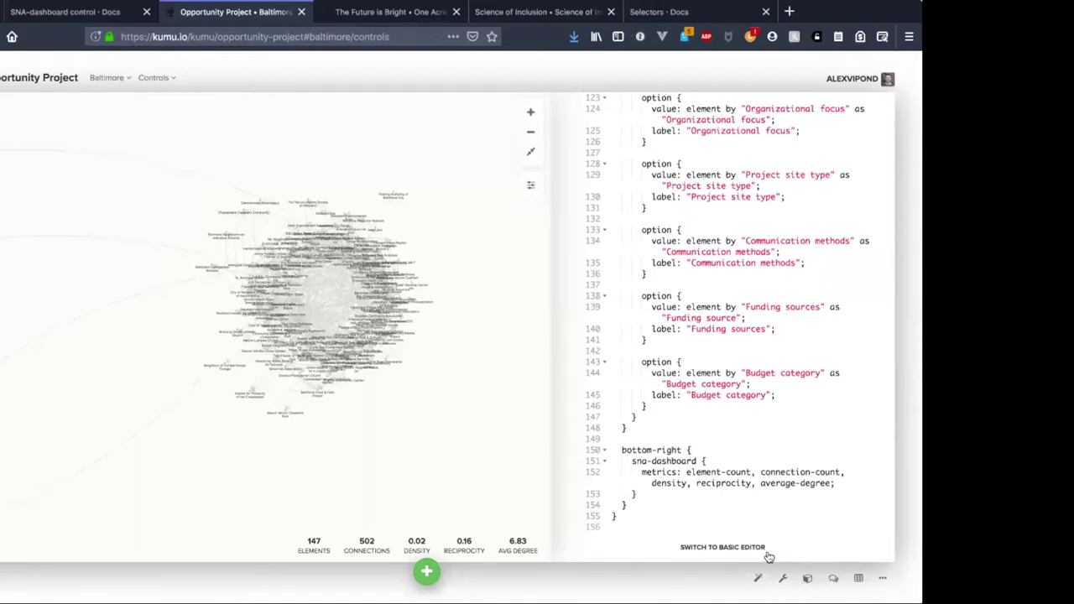
pyautogui.click(530, 189)
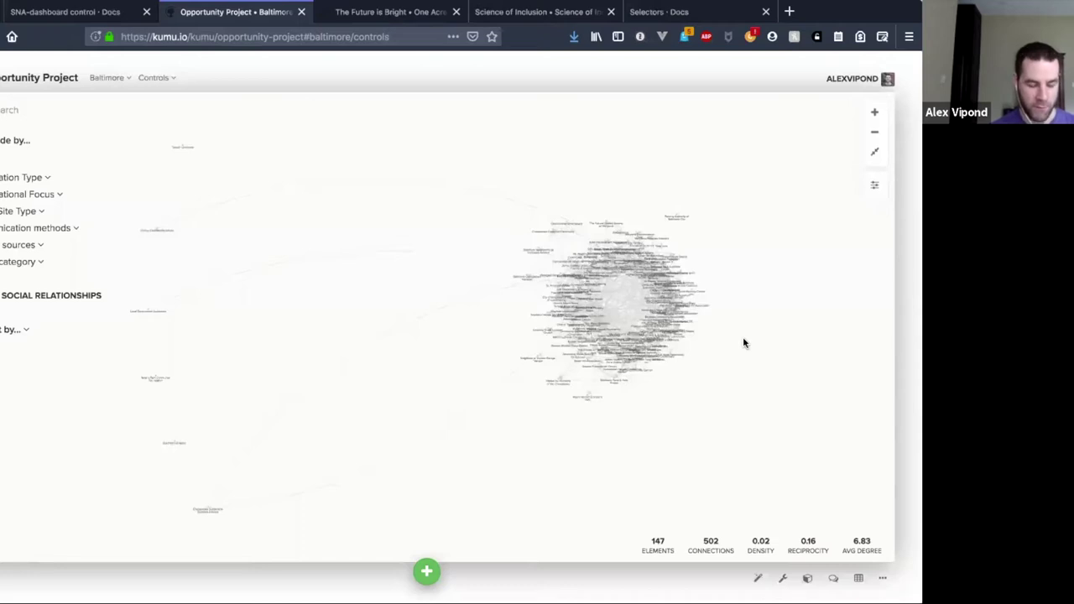
# - Switch to the Kumu docs and open the Quick Tips page under Getting started
pyautogui.hotkey('ctrl', 't')
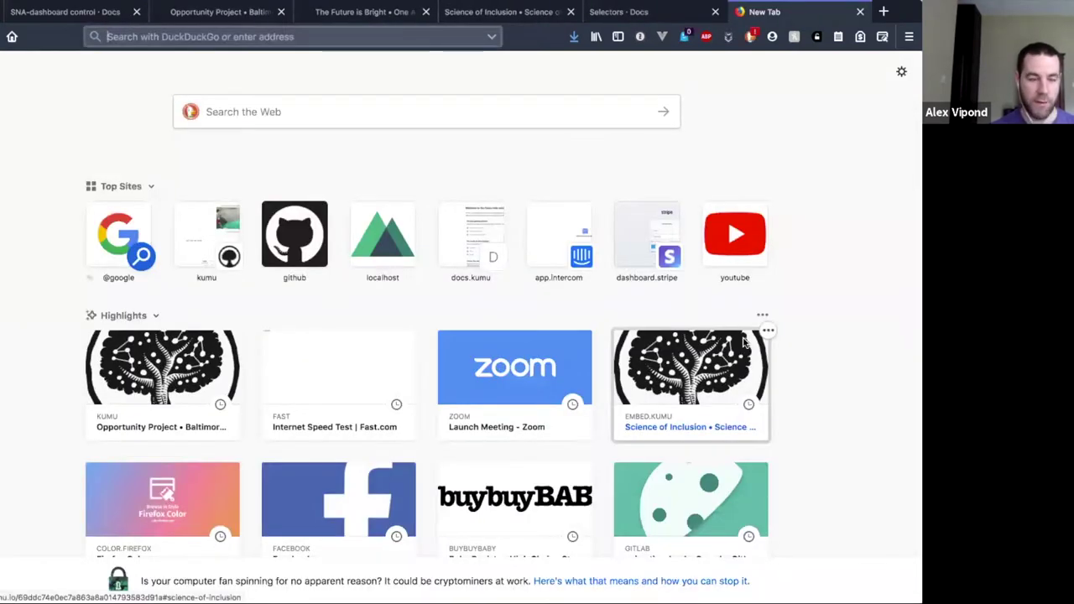
pyautogui.hotkey('ctrl', 'w')
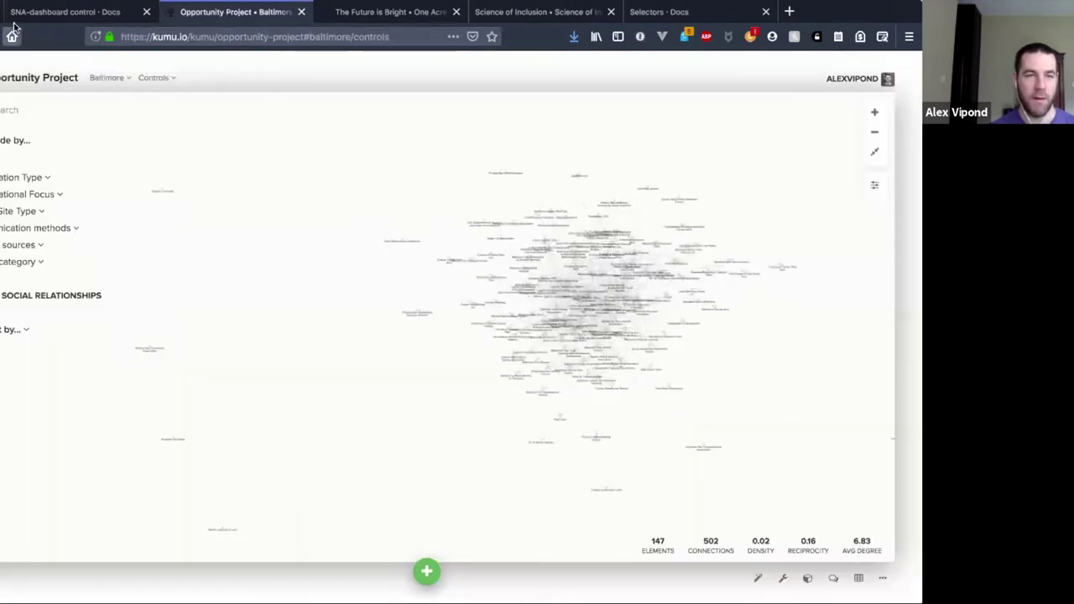
pyautogui.click(58, 11)
pyautogui.scroll(3, 25, 336)
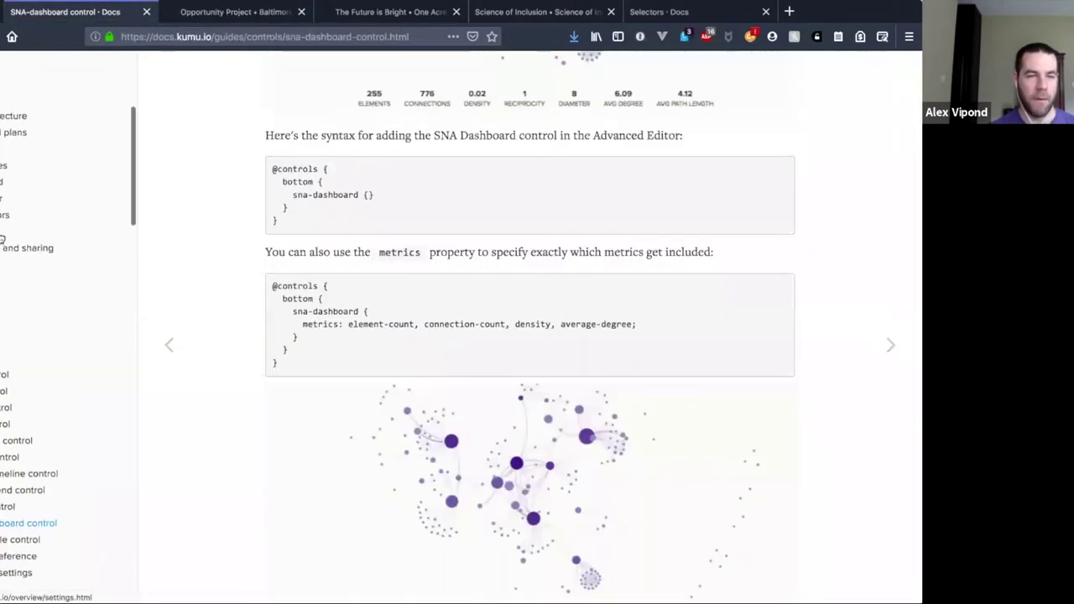
pyautogui.scroll(3, 33, 335)
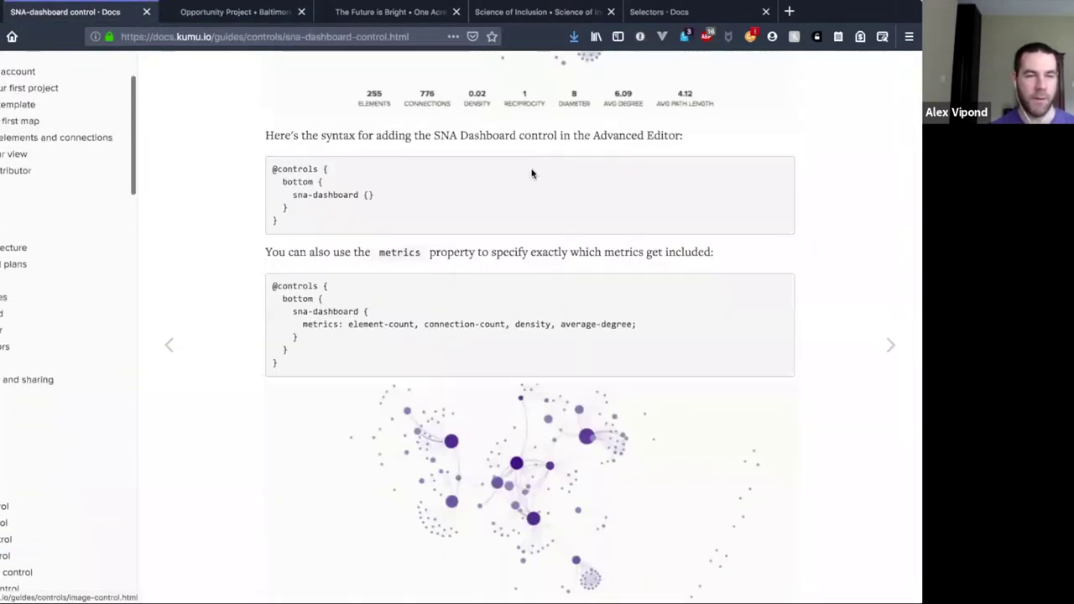
pyautogui.hotkey('alt', 'Left')
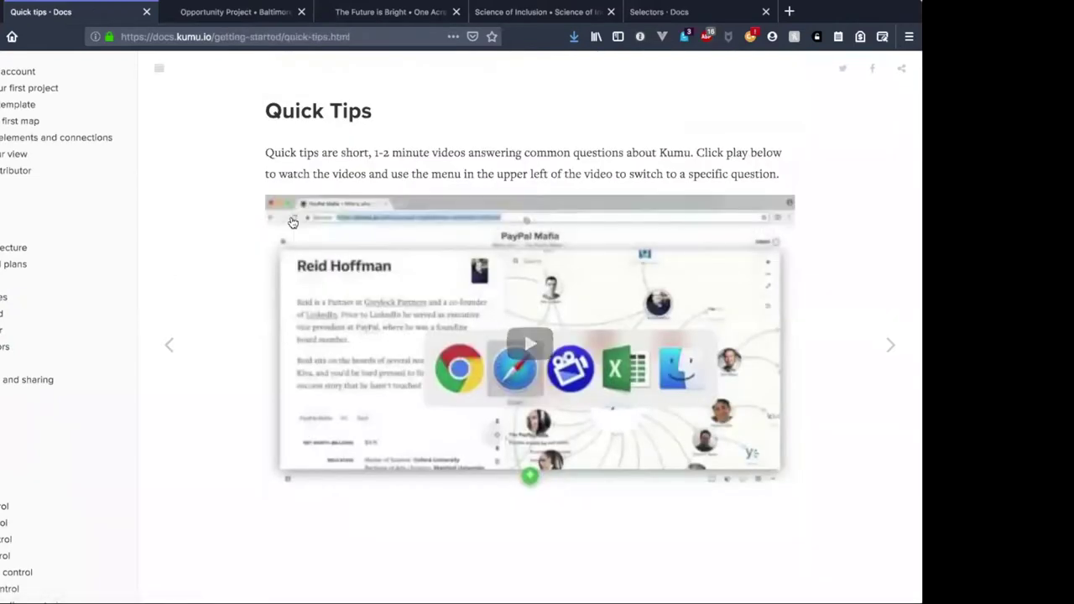
# - Open the Quick Tips video playlist and look through its entries down to Quick tip #30
pyautogui.click(291, 220)
pyautogui.scroll(-10, 360, 310)
pyautogui.scroll(-1, 357, 483)
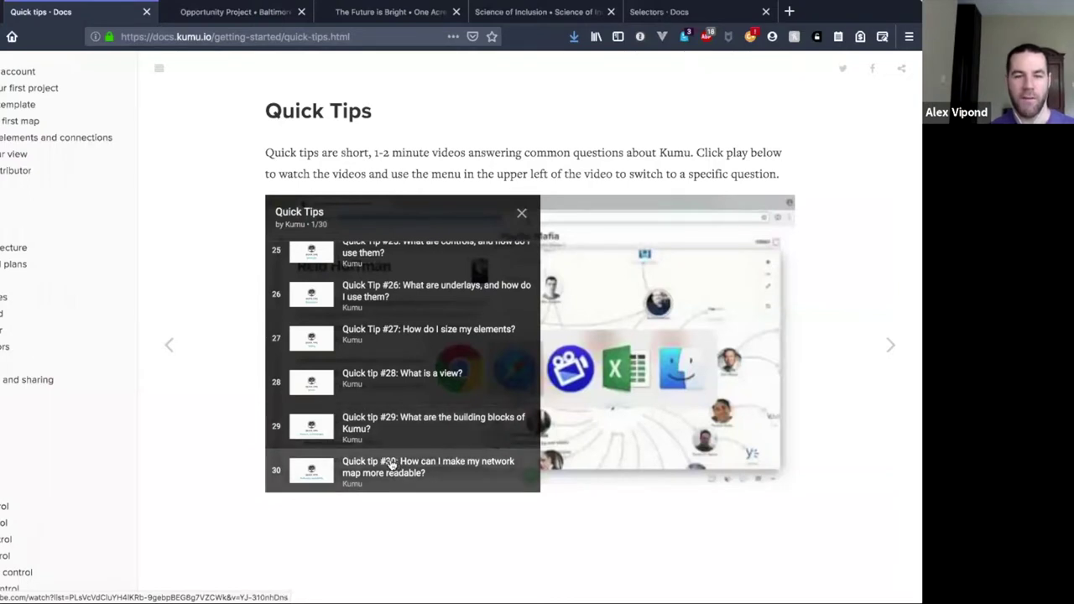
pyautogui.scroll(-3, 33, 269)
pyautogui.scroll(-3, 25, 277)
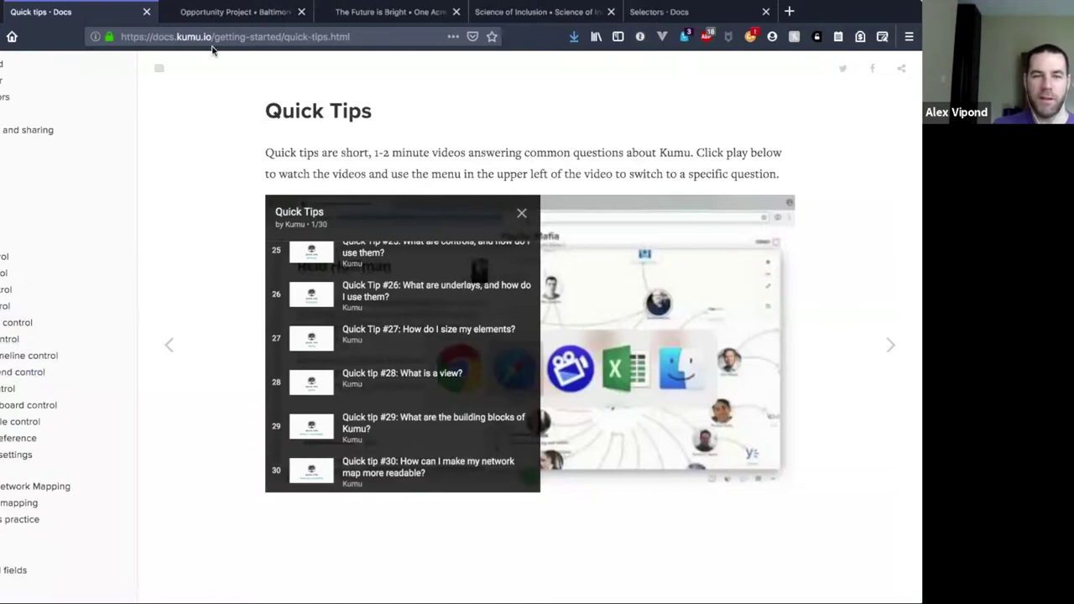
# - Return to the Baltimore map and point out several individual elements across the network
pyautogui.click(193, 12)
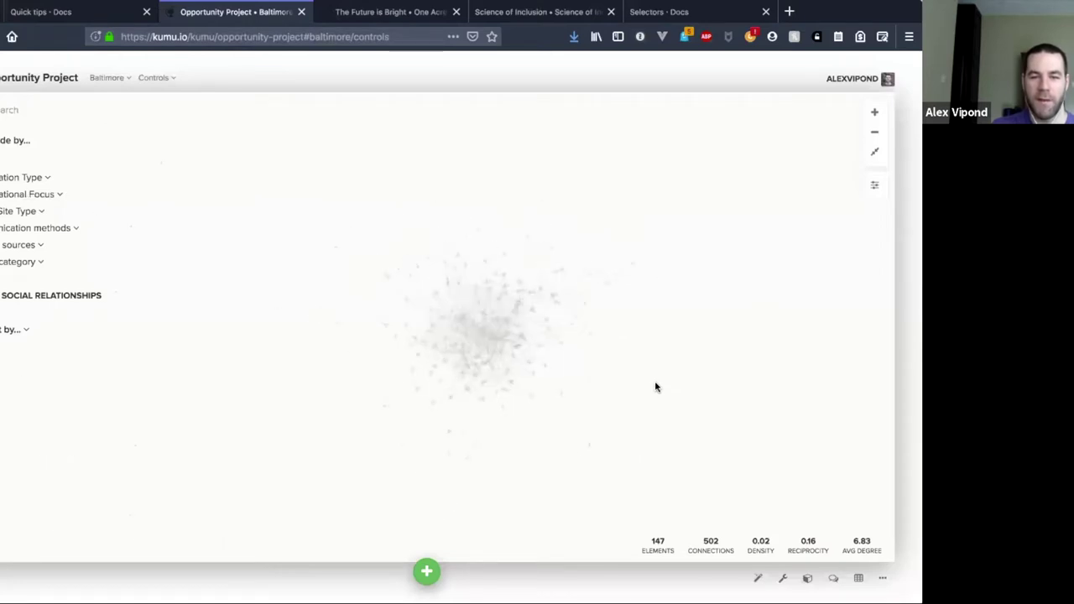
pyautogui.click(461, 296)
pyautogui.click(559, 345)
pyautogui.click(374, 333)
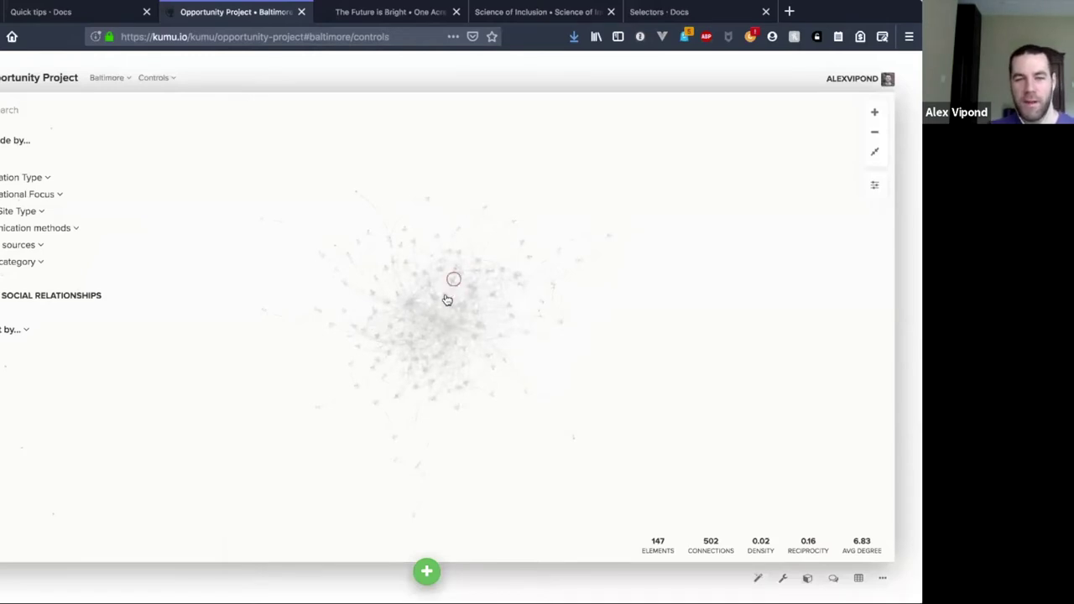
pyautogui.click(409, 306)
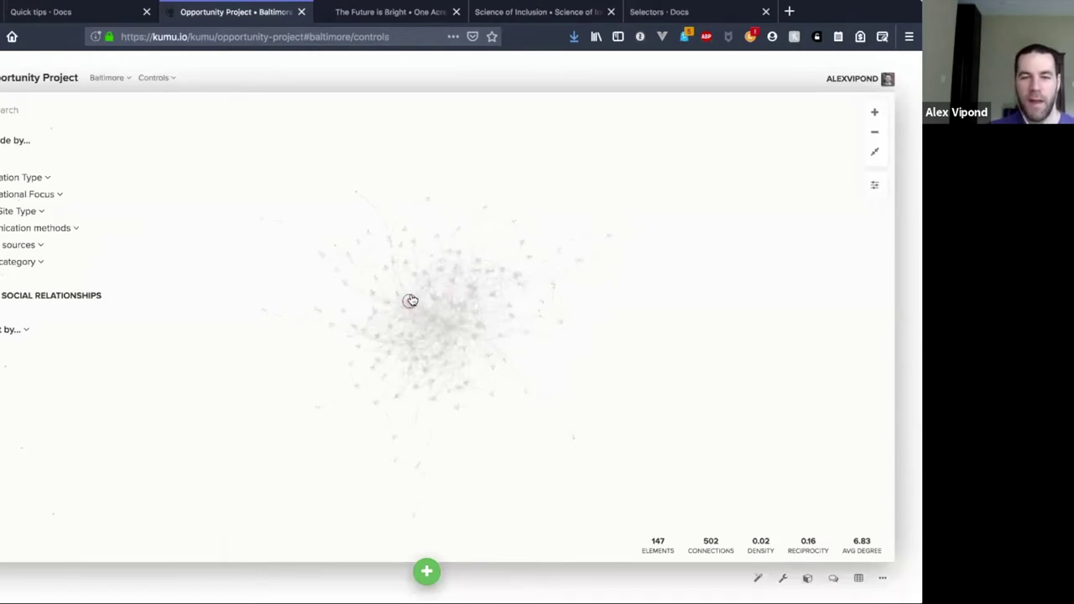
pyautogui.click(320, 256)
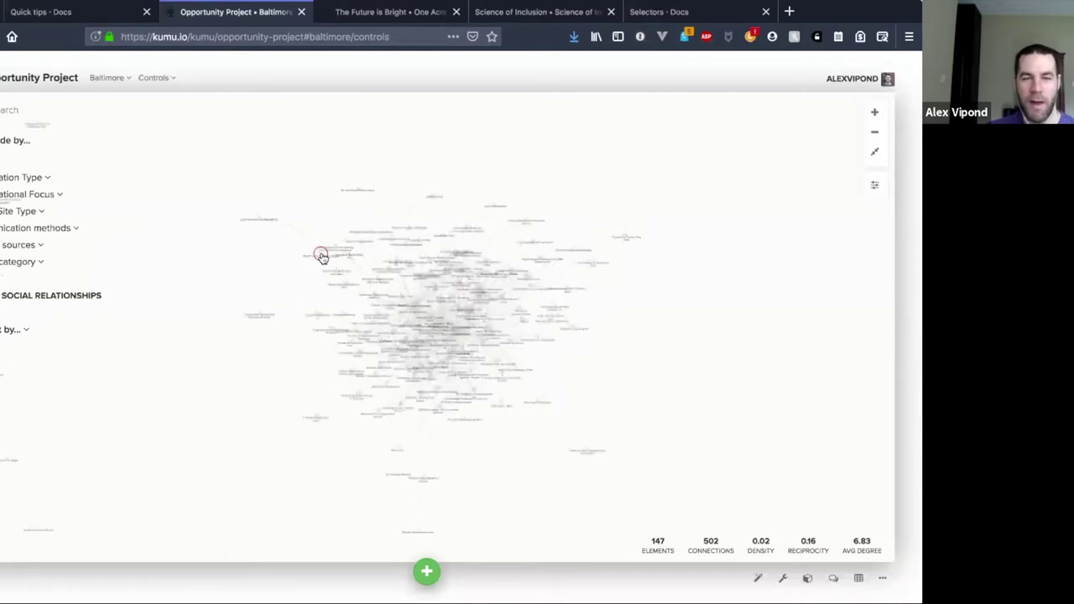
pyautogui.click(425, 313)
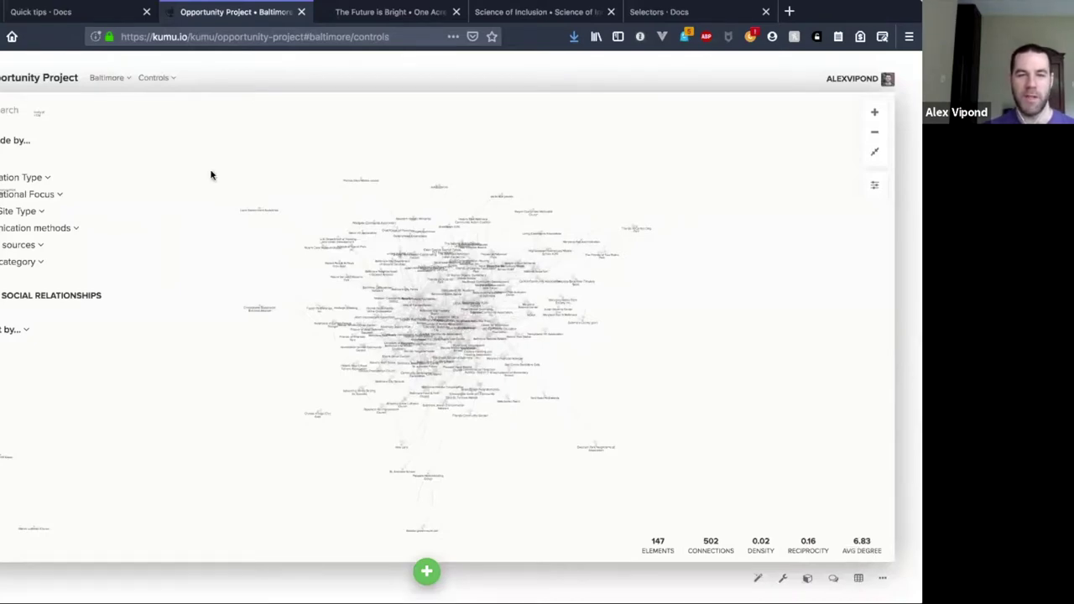
# - Open the map's data table and examine the From, To and Type values of its connections
pyautogui.scroll(-5, 141, 215)
pyautogui.scroll(-15, 143, 218)
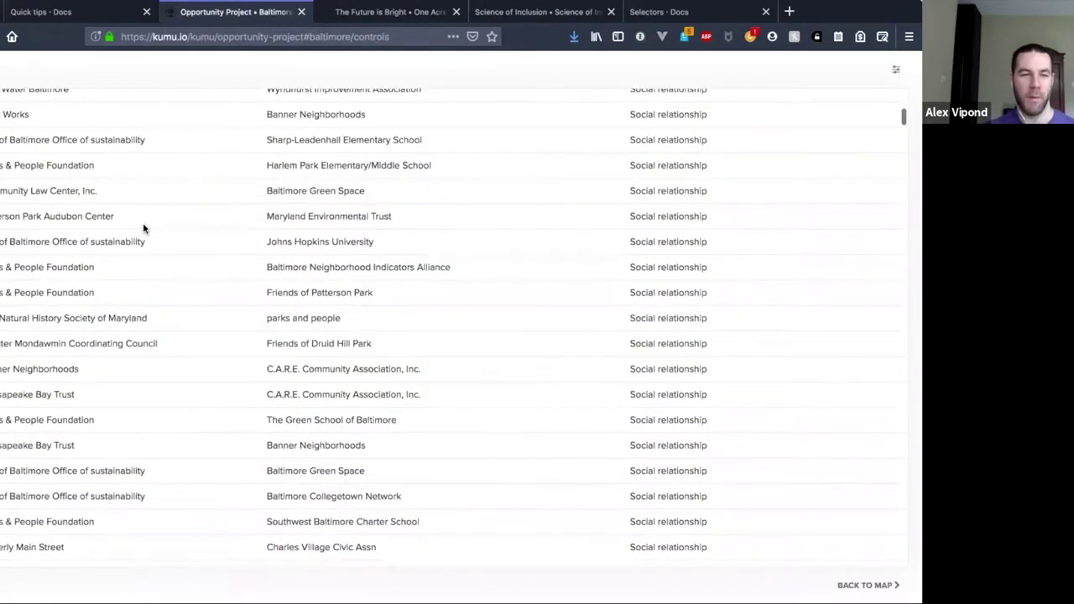
pyautogui.scroll(20, 149, 244)
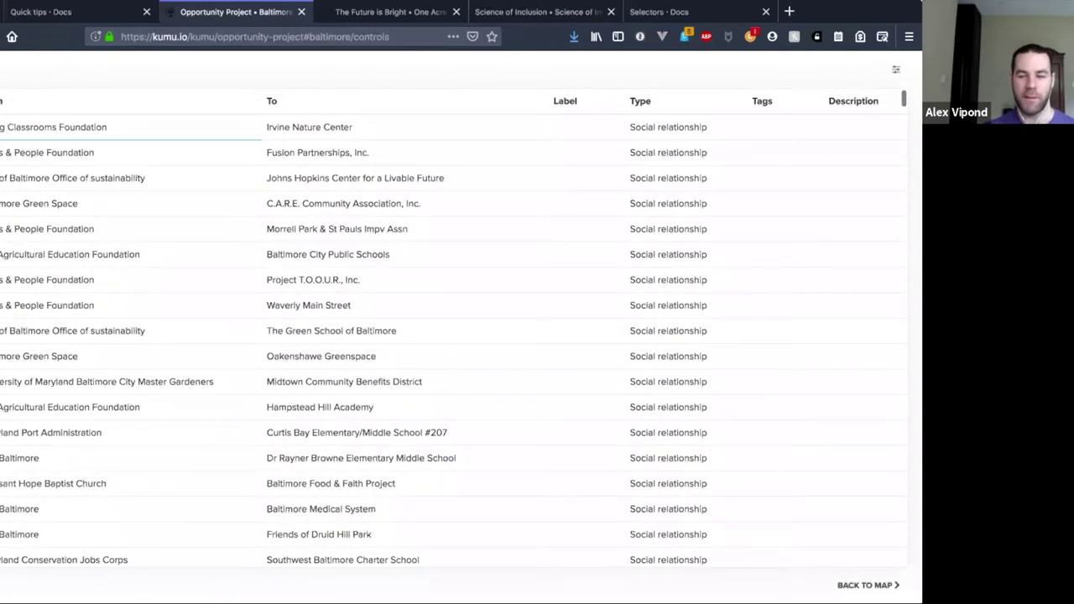
pyautogui.click(864, 585)
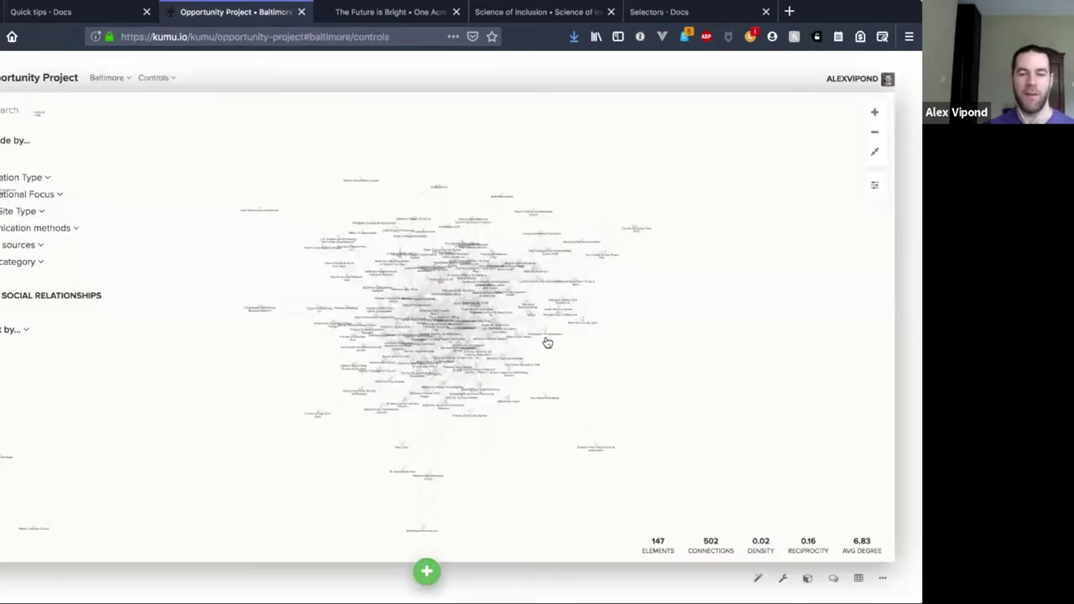
pyautogui.click(873, 579)
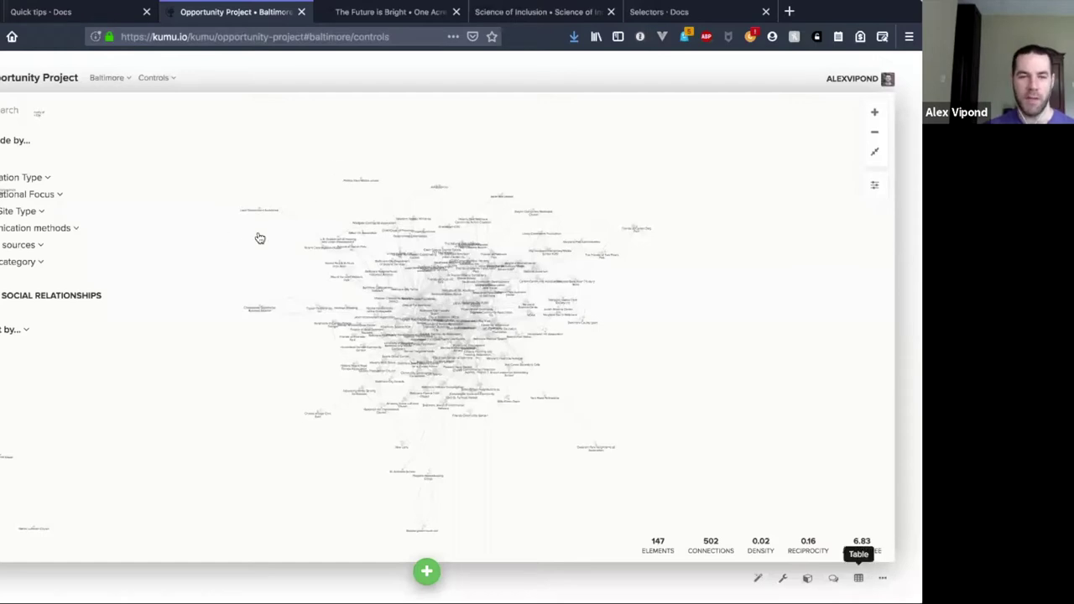
pyautogui.scroll(-3, 786, 490)
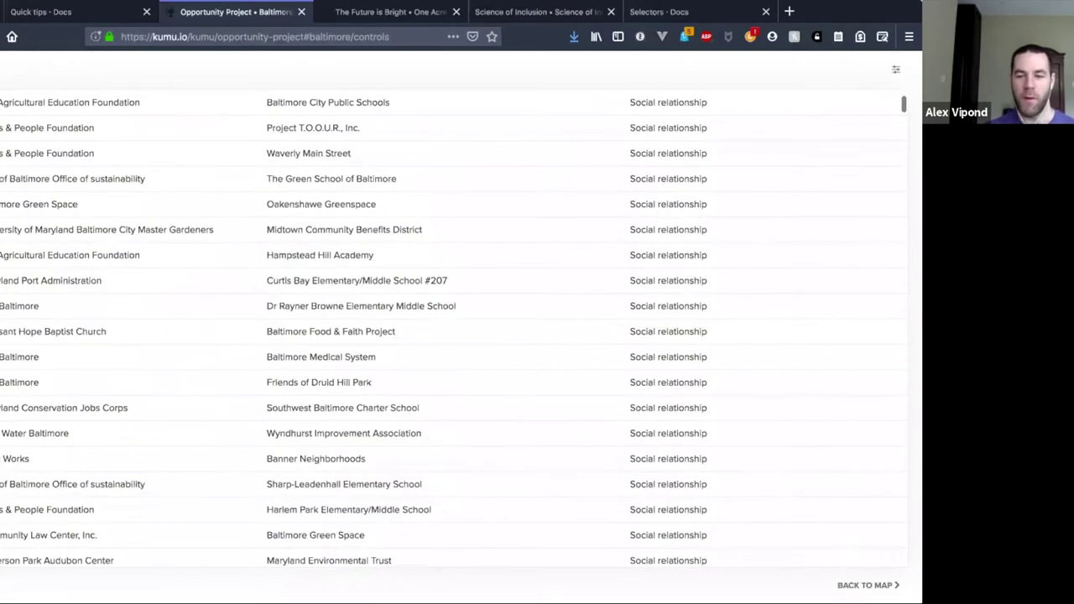
# - Return from the table to the Baltimore map, then expand and collapse the map's side panel
pyautogui.click(445, 353)
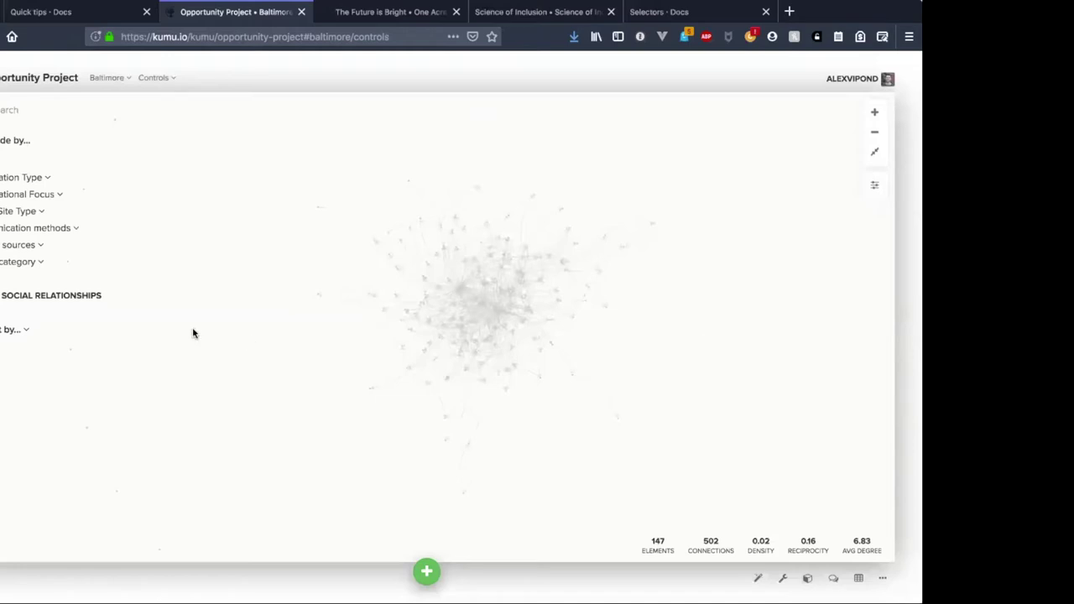
pyautogui.click(36, 216)
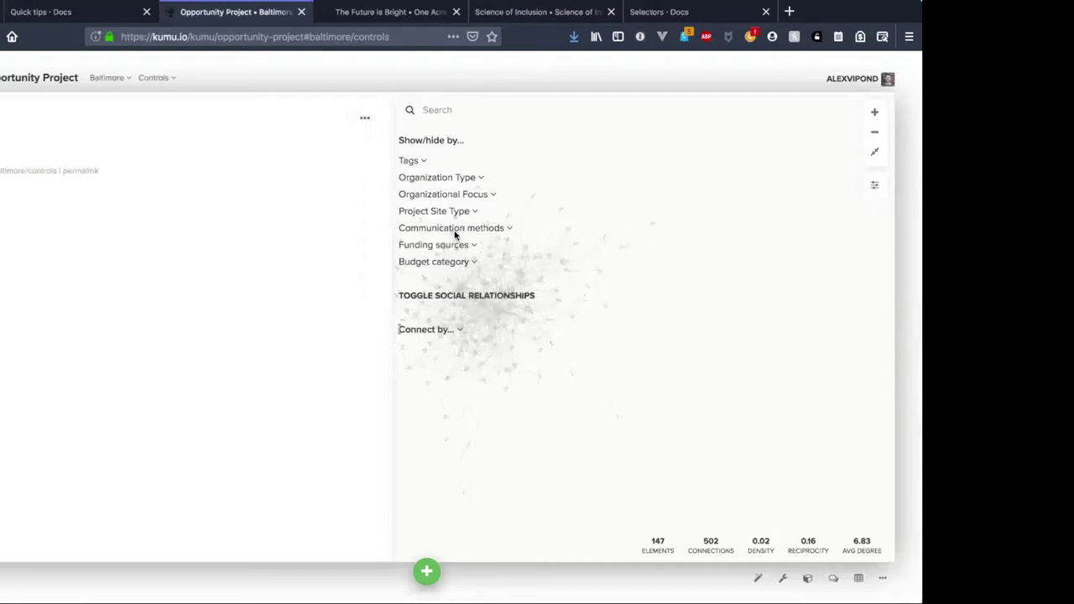
pyautogui.click(400, 328)
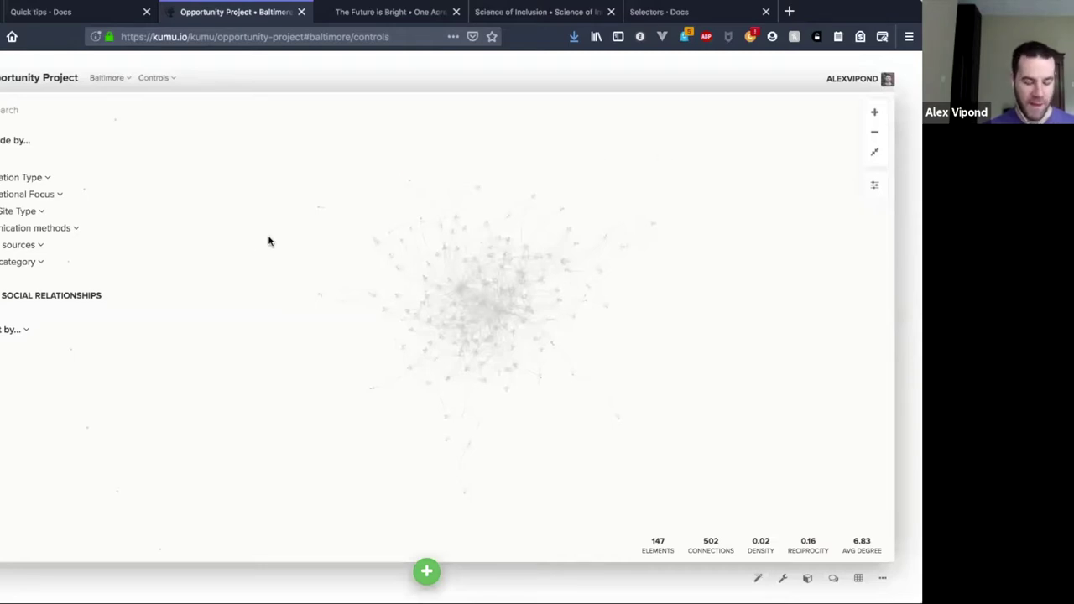
# - Open the Stewardship Networks in Baltimore presentation at kumu.kumu.io/stewardship-networks-in-baltimore in a new browser tab
pyautogui.hotkey('ctrl', 't')
pyautogui.write('ste')
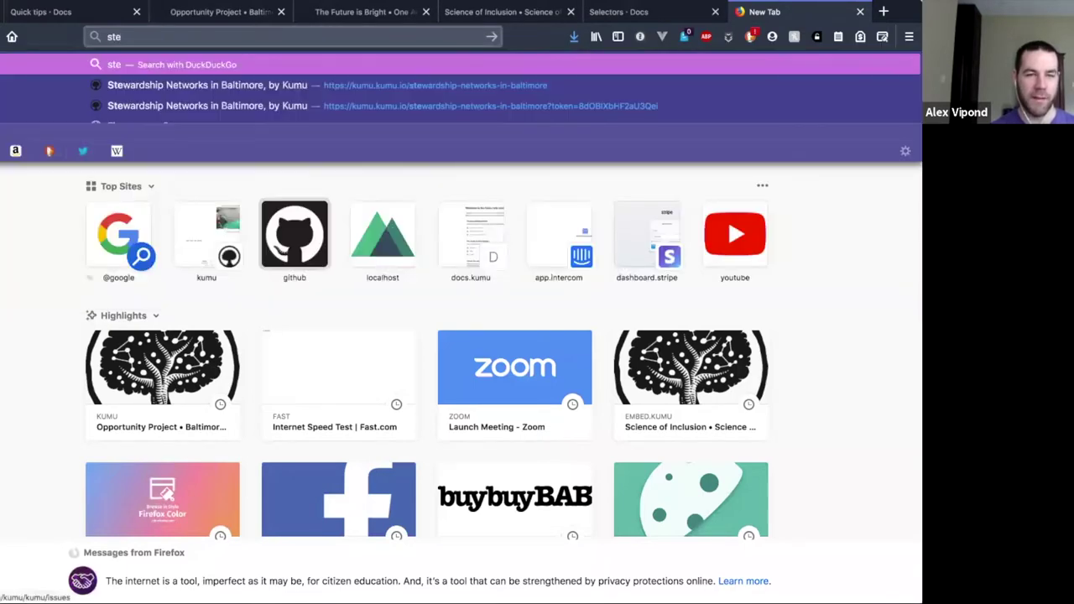
pyautogui.press('Down')
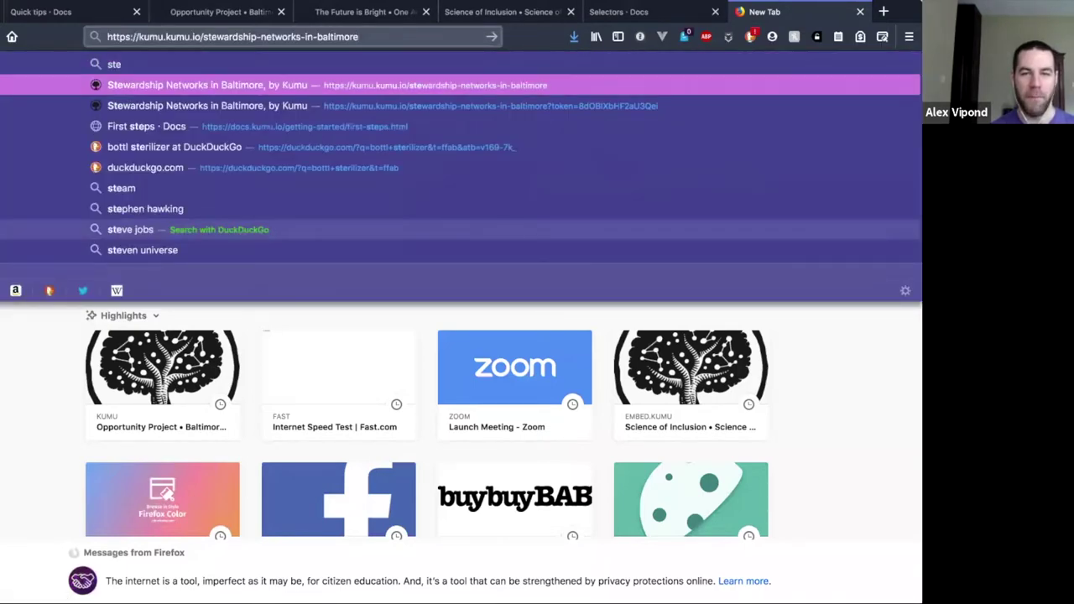
pyautogui.press('Return')
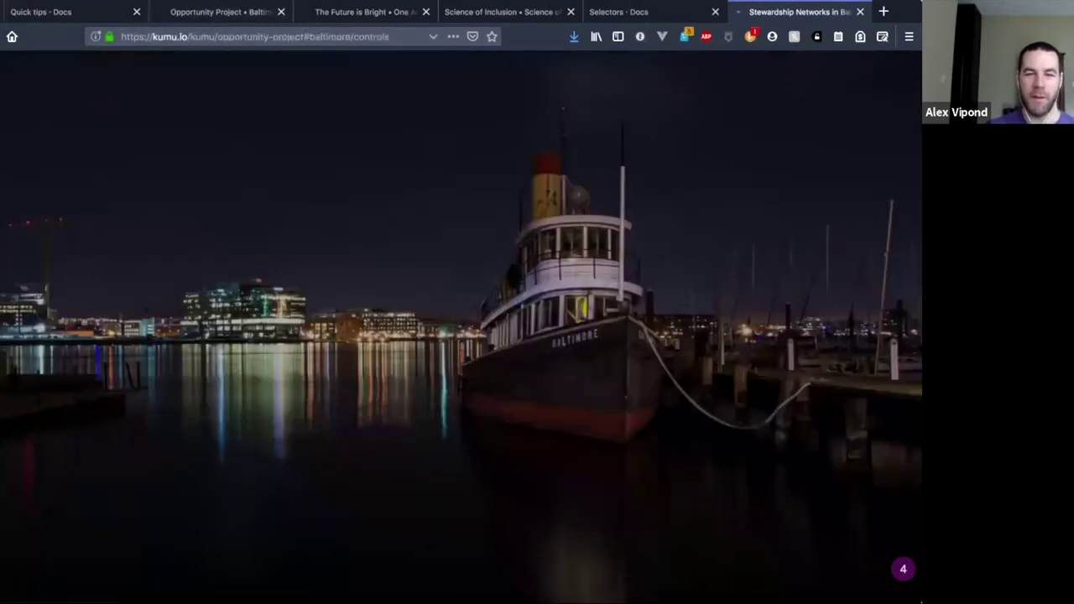
pyautogui.click(220, 11)
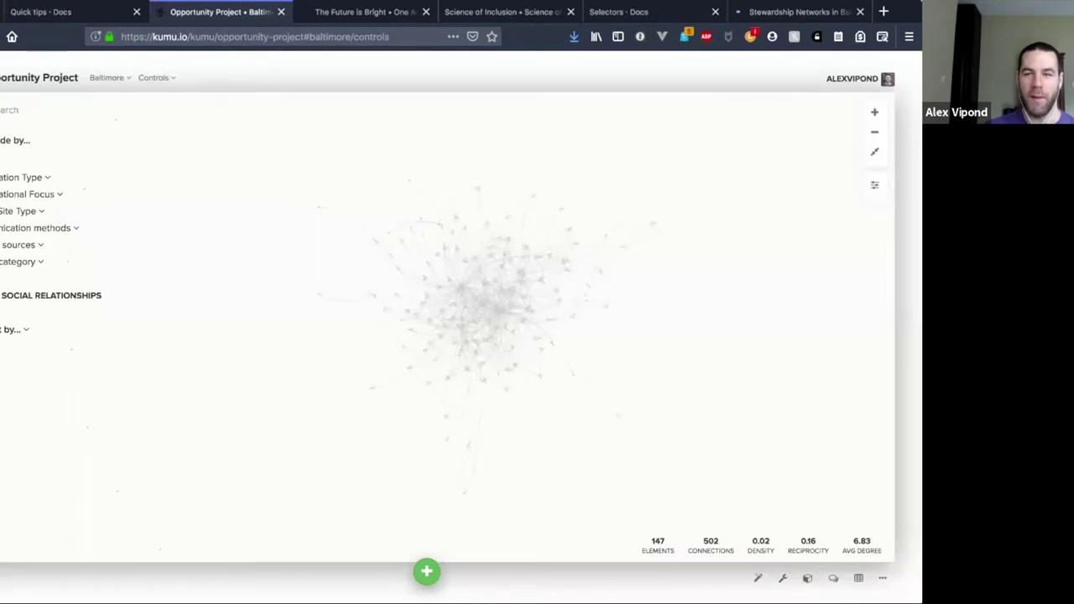
pyautogui.click(759, 12)
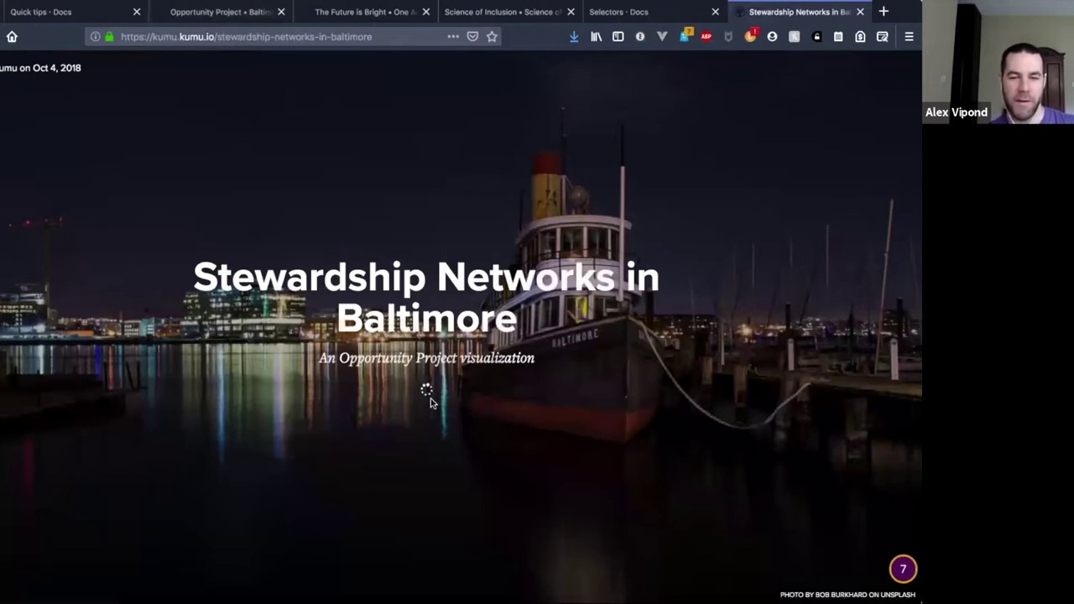
# - Start the Stewardship Networks presentation and advance through Meet the Map and the base view to the slide on interacting with the map
pyautogui.click(440, 401)
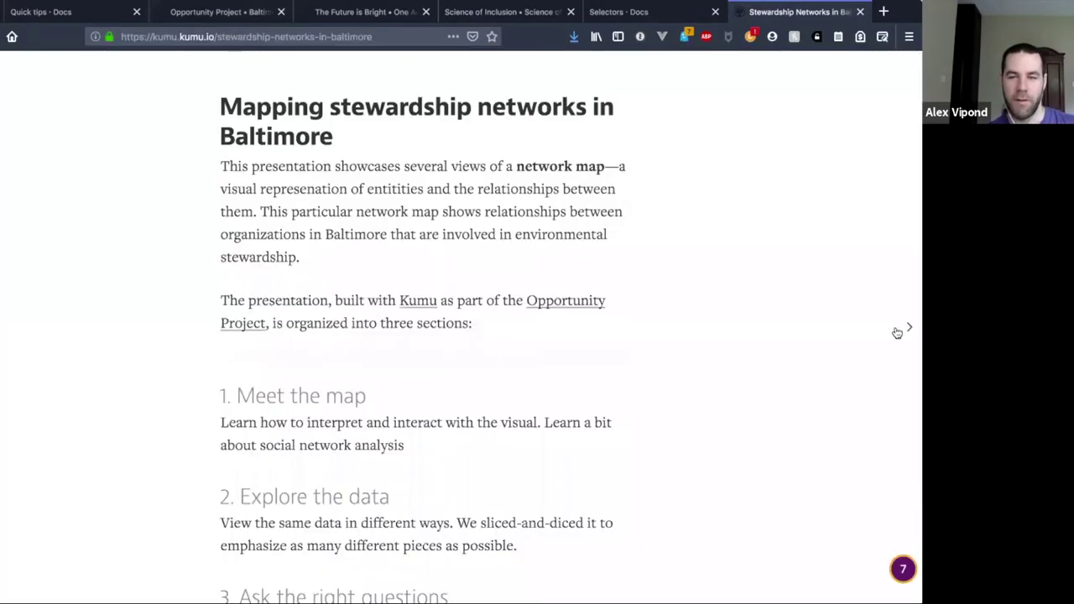
pyautogui.click(907, 327)
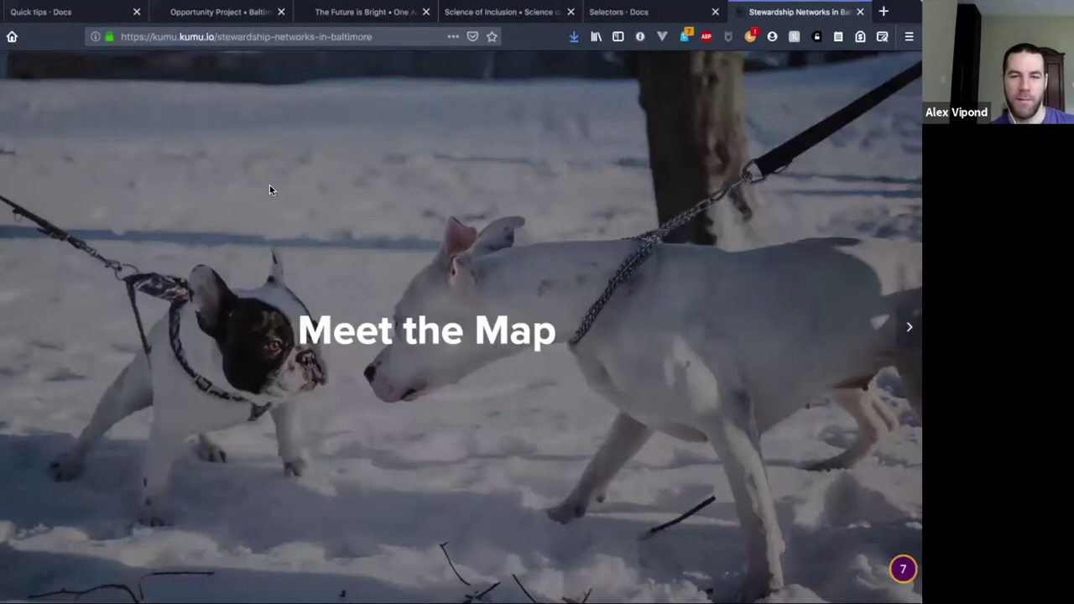
pyautogui.press('Right')
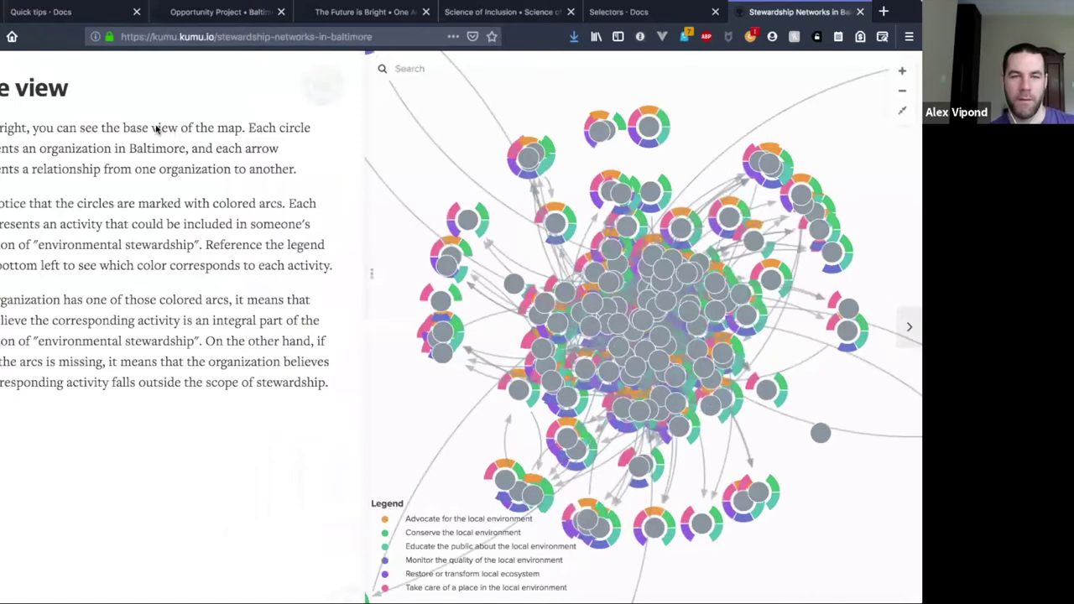
pyautogui.press('Right')
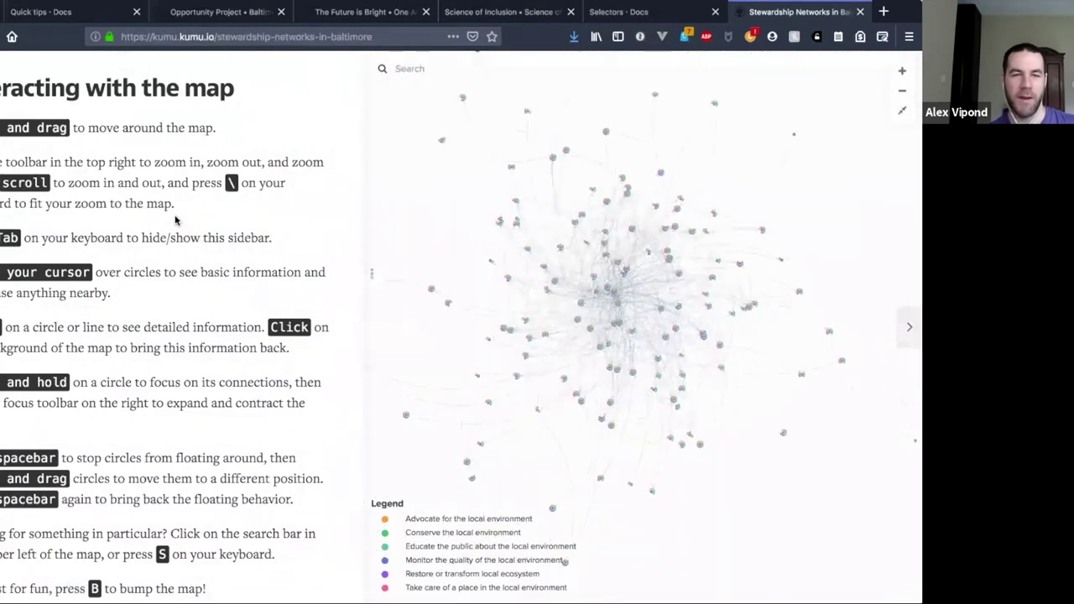
# - Highlight the slide's instructions for interacting with the map, from the heading to the last line, and clear the highlight
pyautogui.scroll(1, 175, 217)
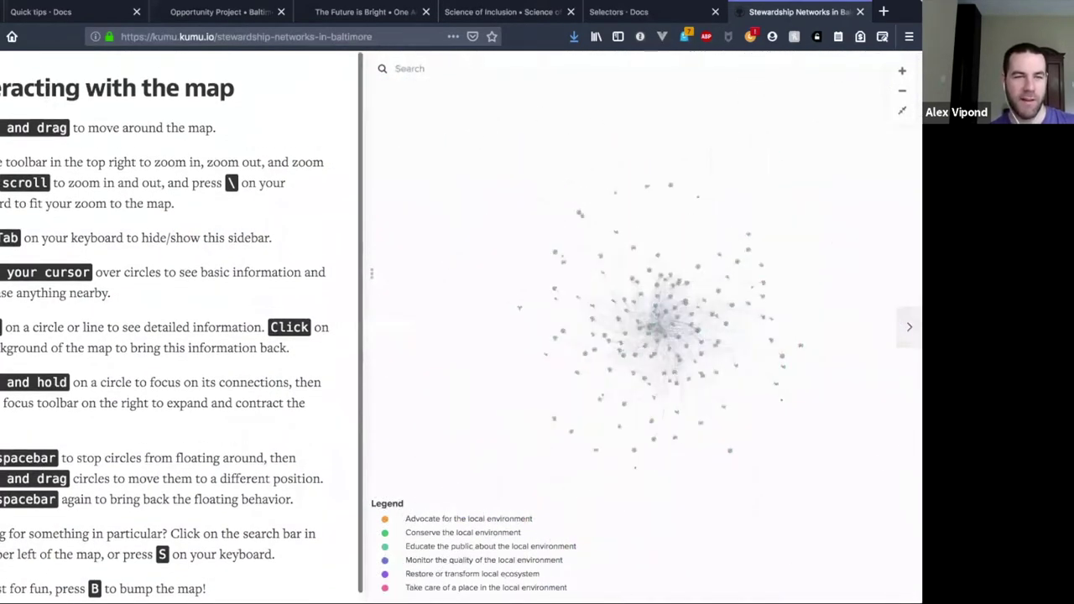
pyautogui.moveTo(16, 87); pyautogui.dragTo(220, 460)
pyautogui.moveTo(248, 569); pyautogui.dragTo(233, 584)
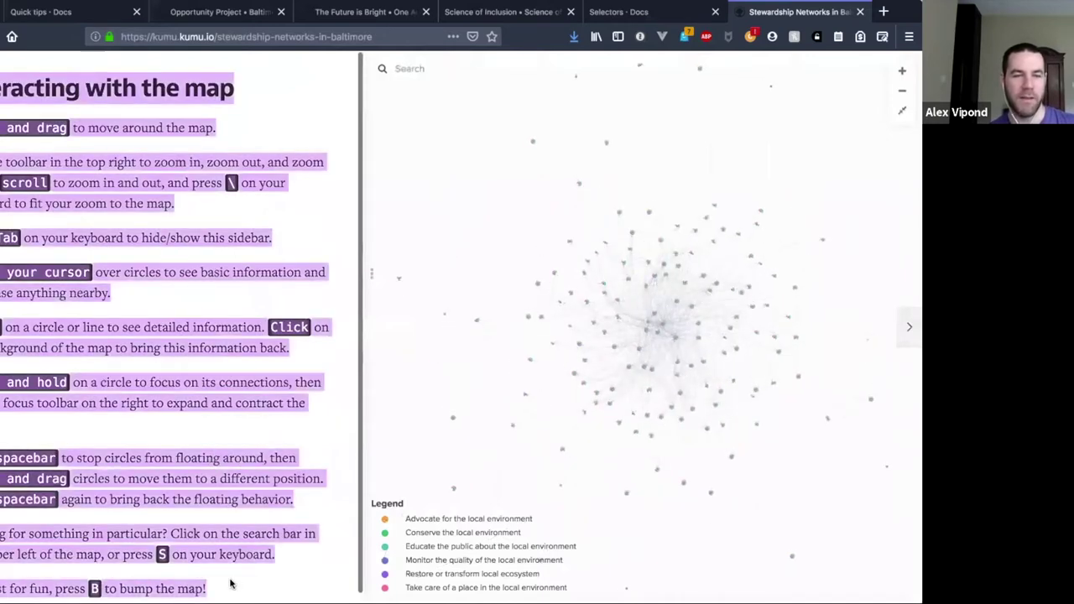
pyautogui.click(88, 173)
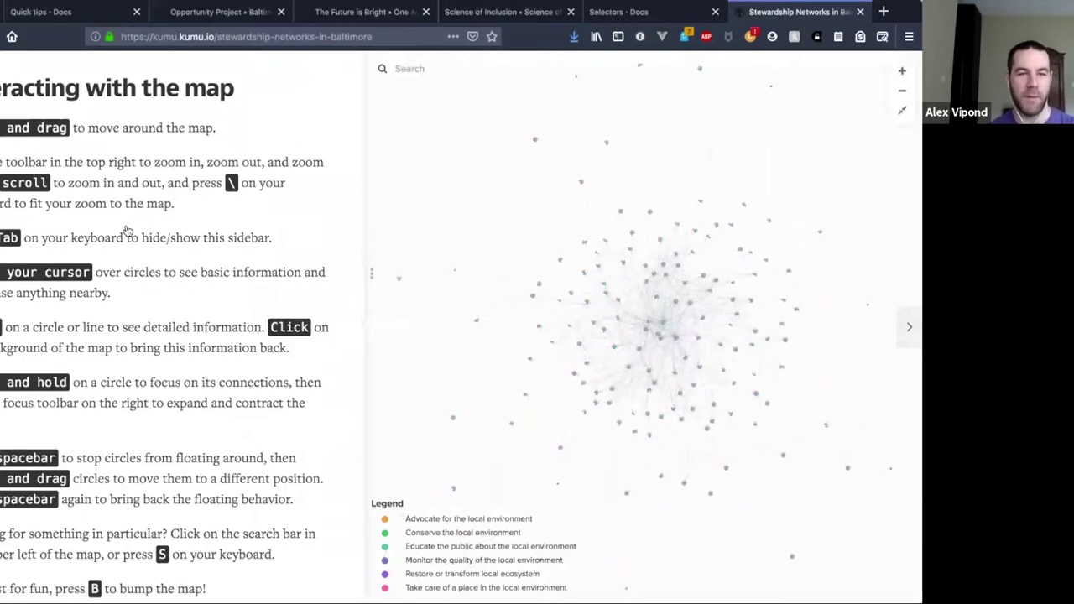
# - Glance at the Quick Tips page, return to the presentation and advance to the slide on using controls to filter content
pyautogui.click(30, 12)
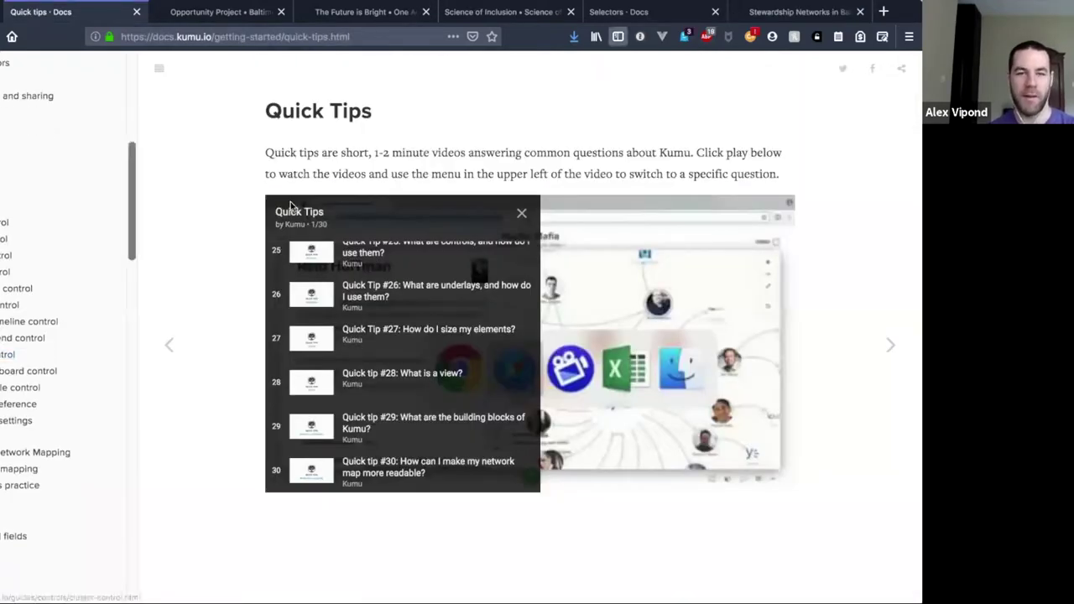
pyautogui.click(737, 12)
pyautogui.scroll(-1, 62, 240)
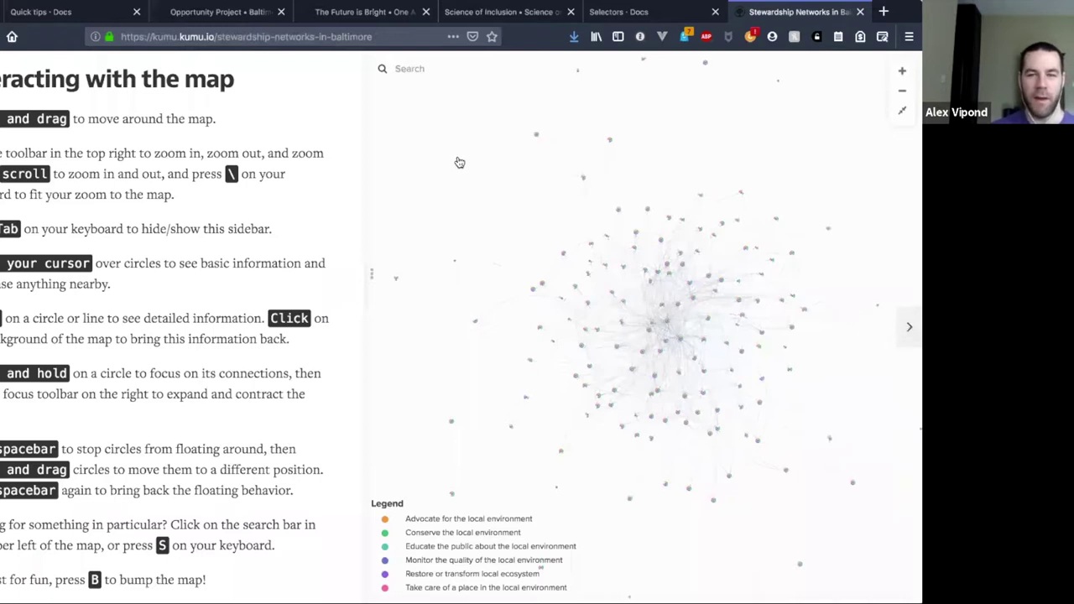
pyautogui.scroll(-3, 268, 143)
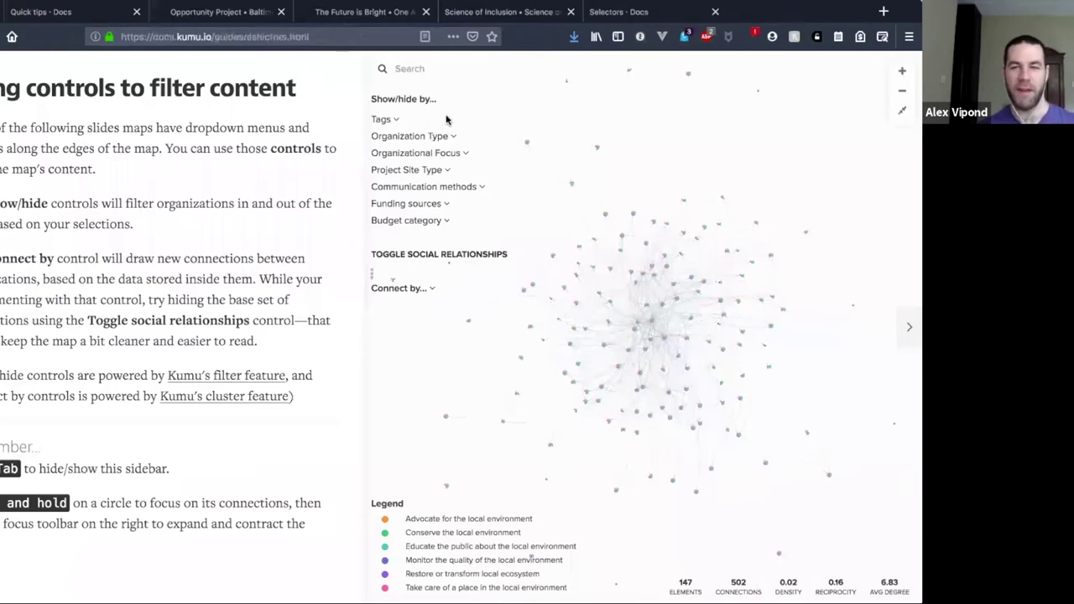
# - Close the Stewardship Networks presentation and Selectors docs tabs and switch to the Opportunity Project map
pyautogui.hotkey('ctrl', 'w')
pyautogui.hotkey('ctrl', 'w')
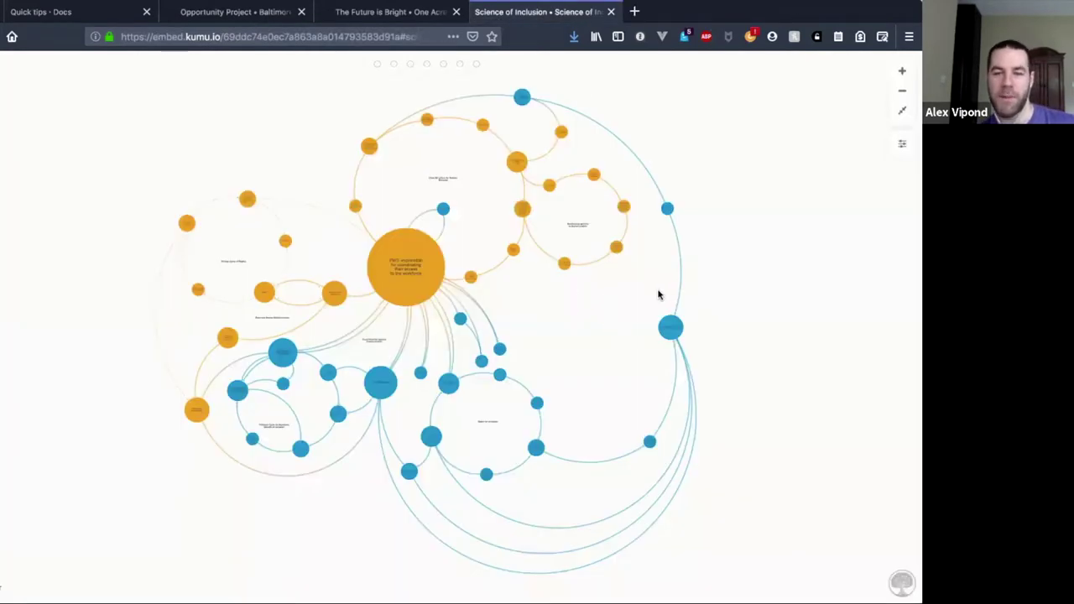
pyautogui.click(183, 21)
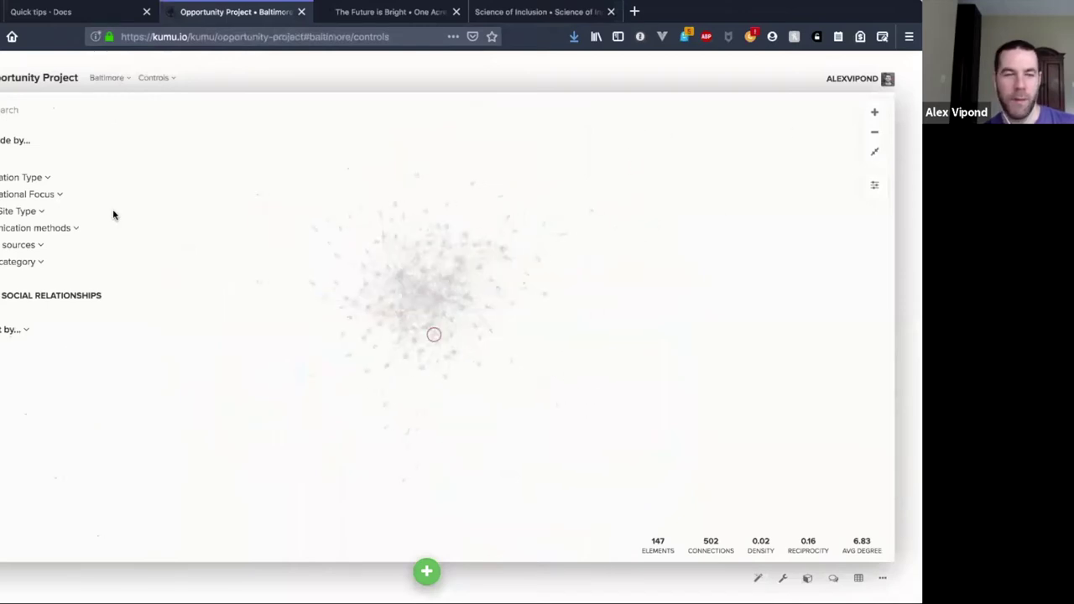
# - Filter the map to the tag "Advocate for the local environment" and reset the tag filter to show everything
pyautogui.click(59, 194)
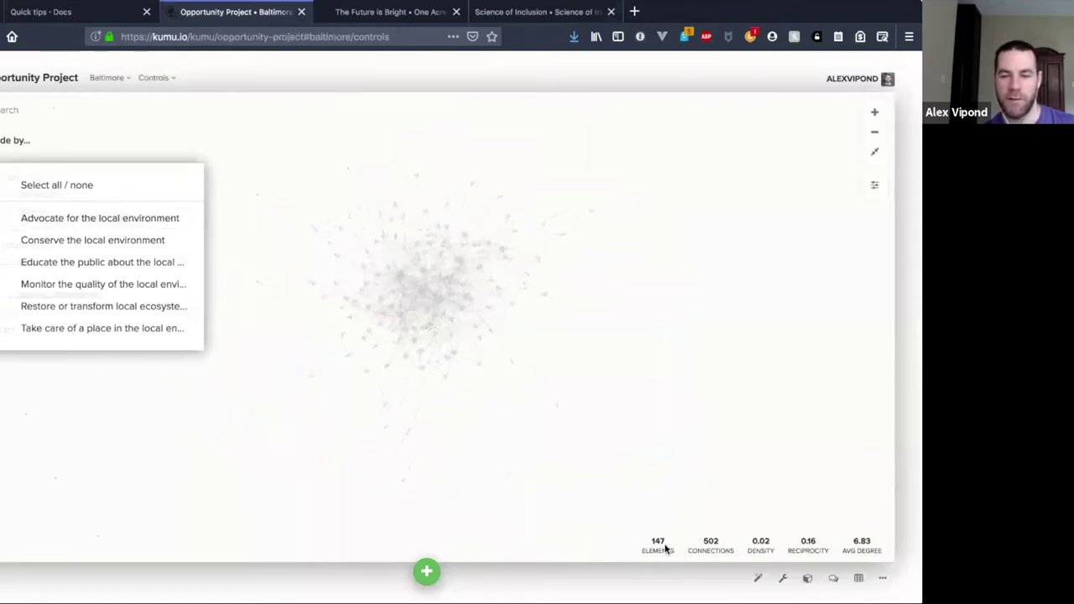
pyautogui.click(74, 221)
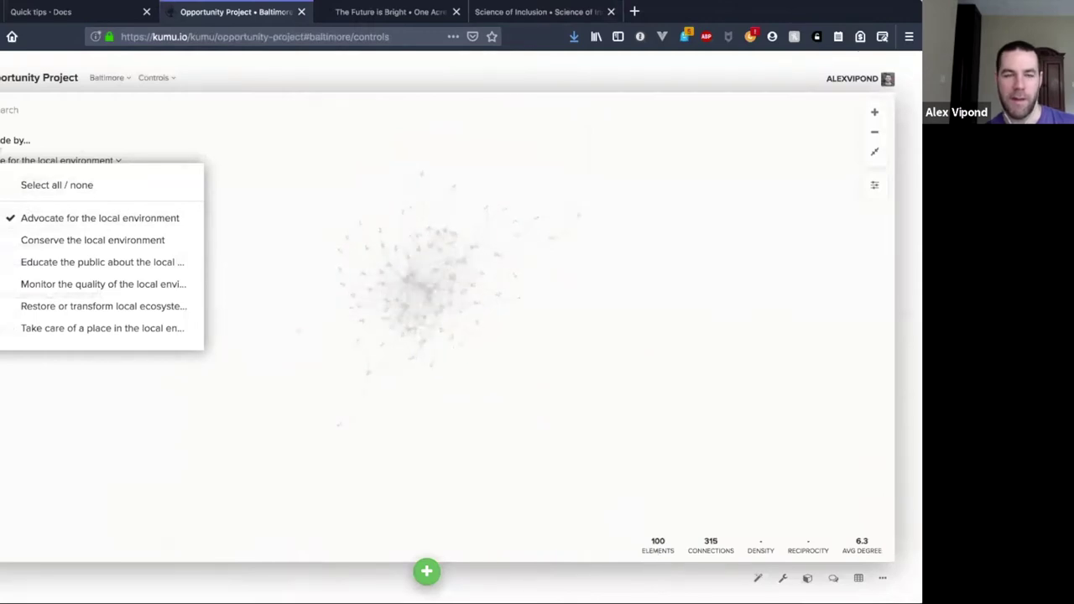
pyautogui.click(49, 187)
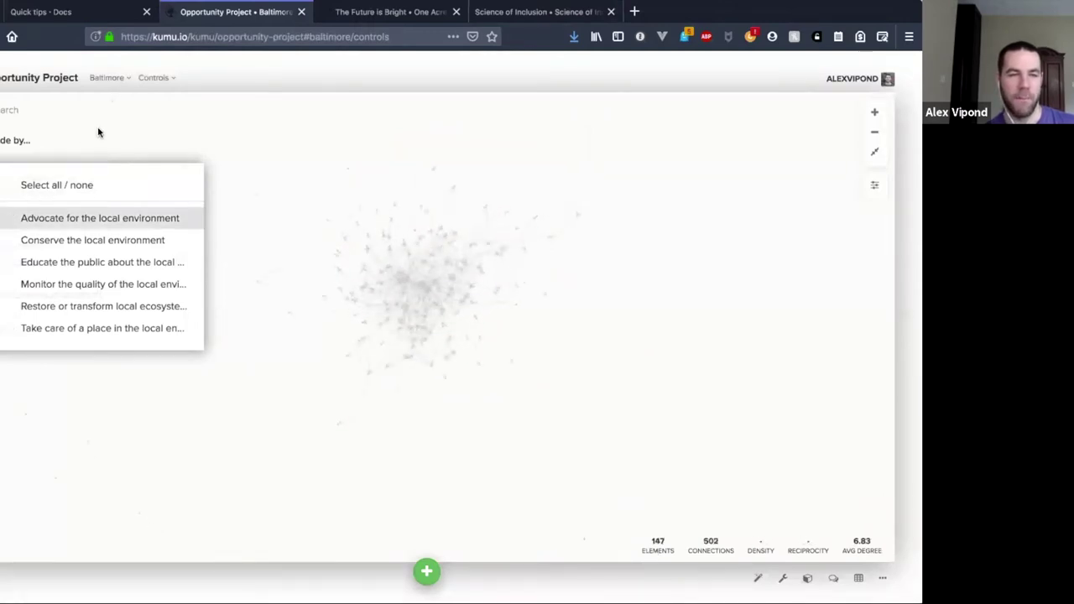
pyautogui.click(105, 137)
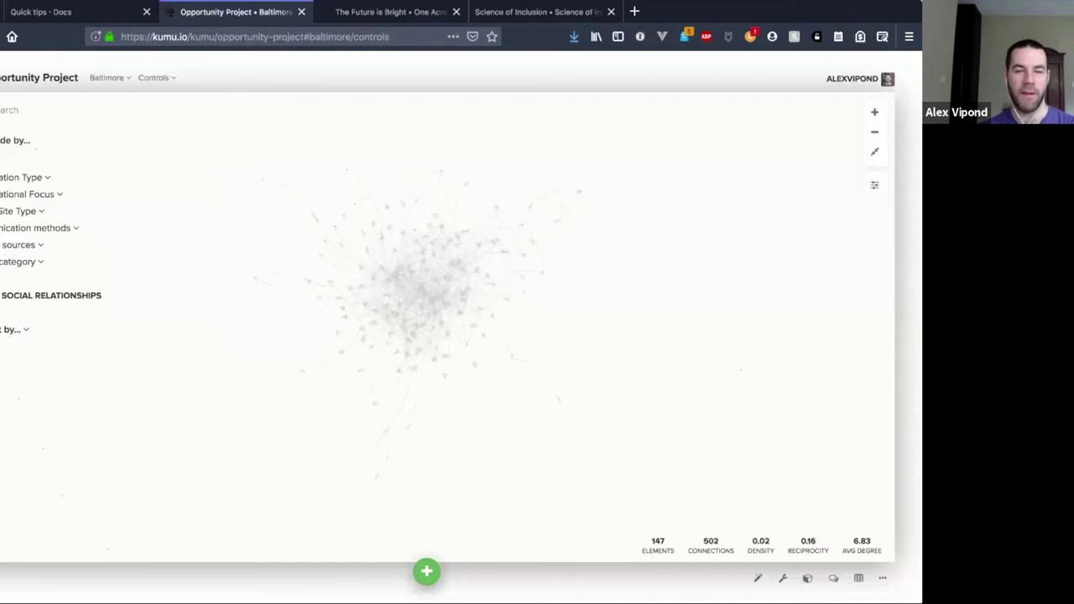
# - Hide the social relationships on the map and connect the organizations by Tags
pyautogui.click(92, 297)
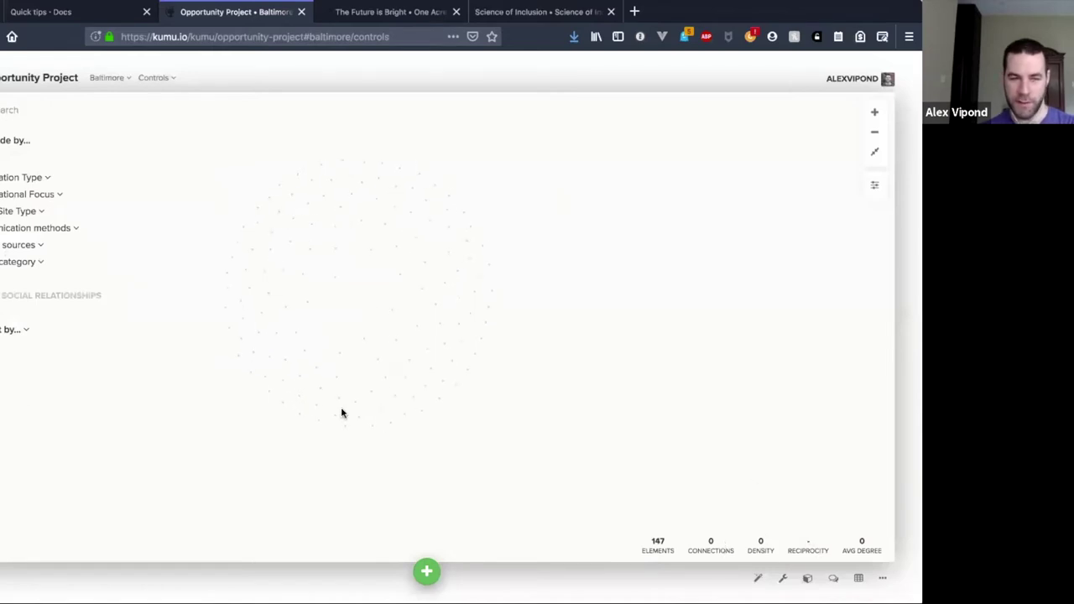
pyautogui.click(22, 333)
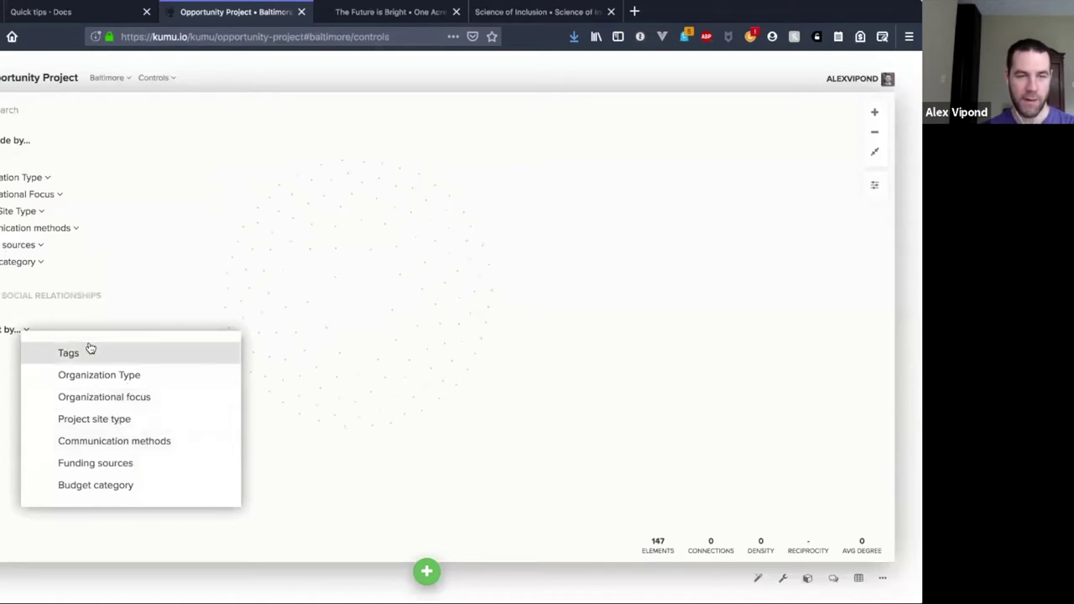
pyautogui.click(408, 261)
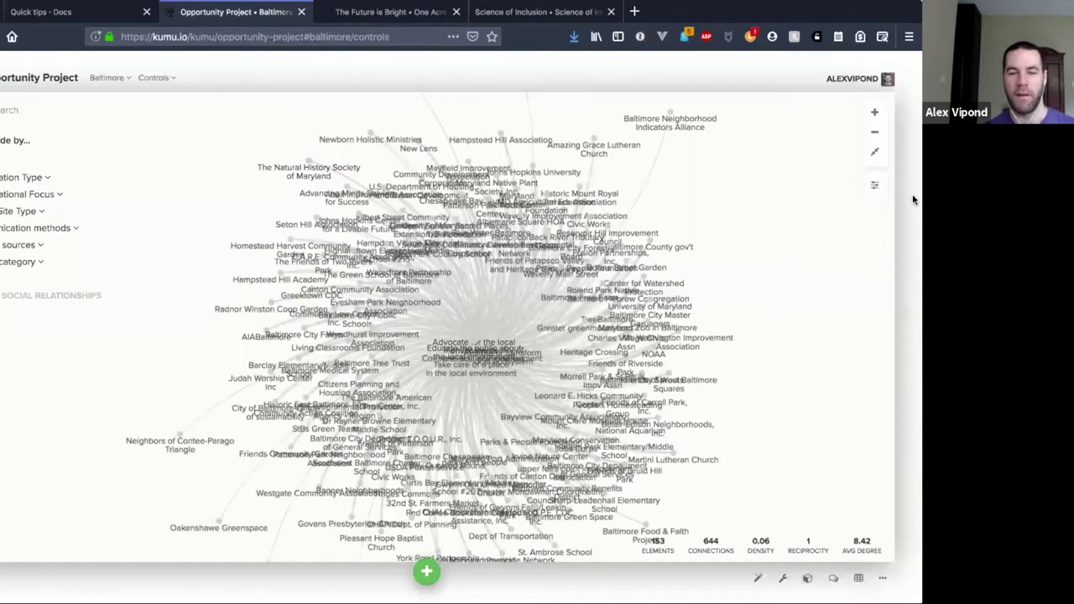
# - Examine how Hampstead Hill Association and the central tag elements connect in the clustered map
pyautogui.click(500, 135)
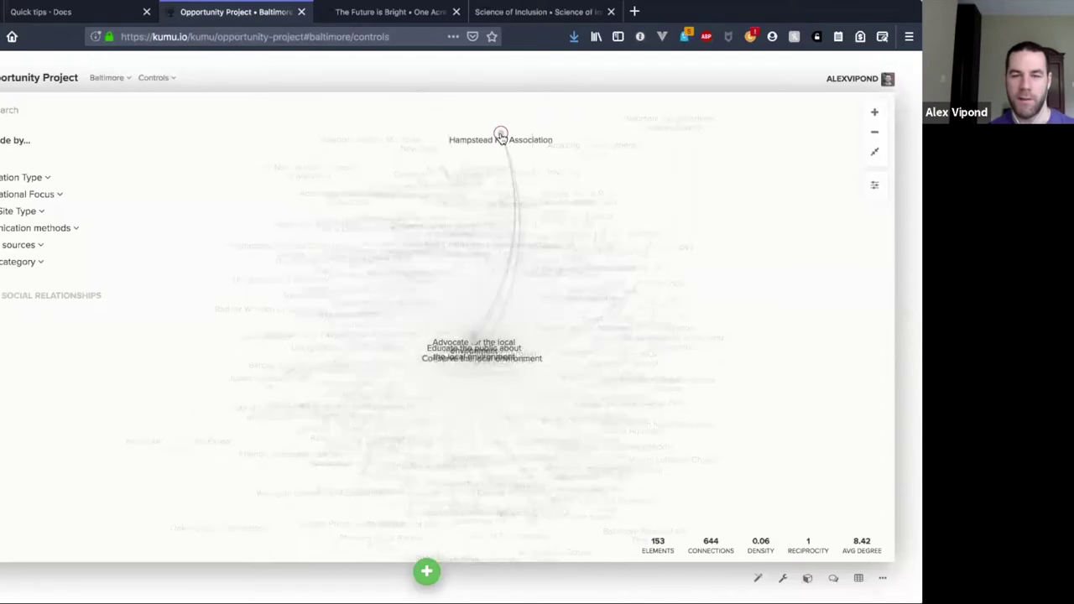
pyautogui.click(479, 355)
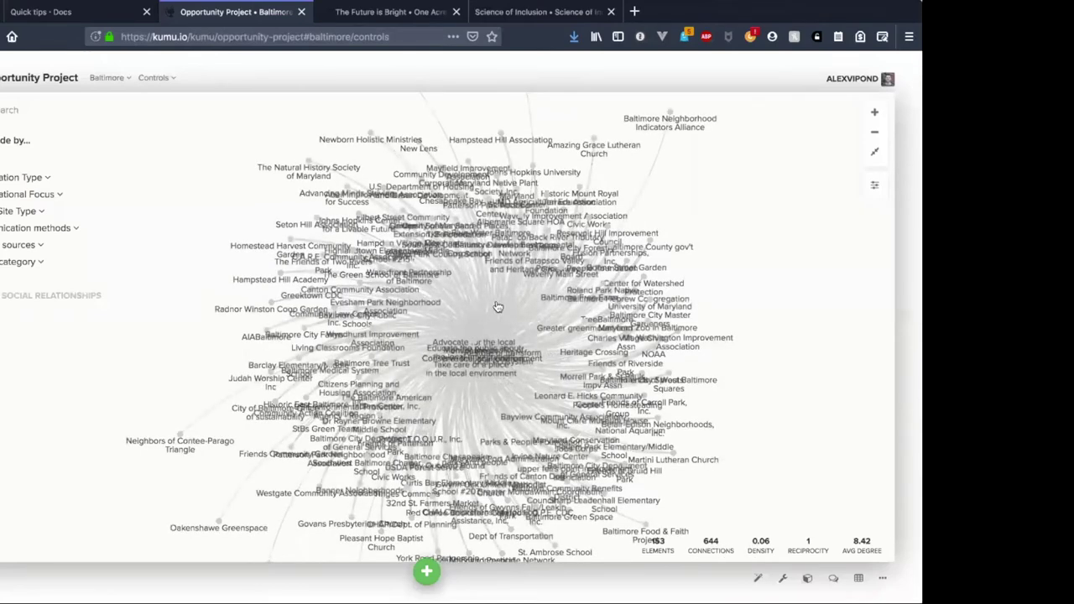
pyautogui.scroll(-3, 130, 349)
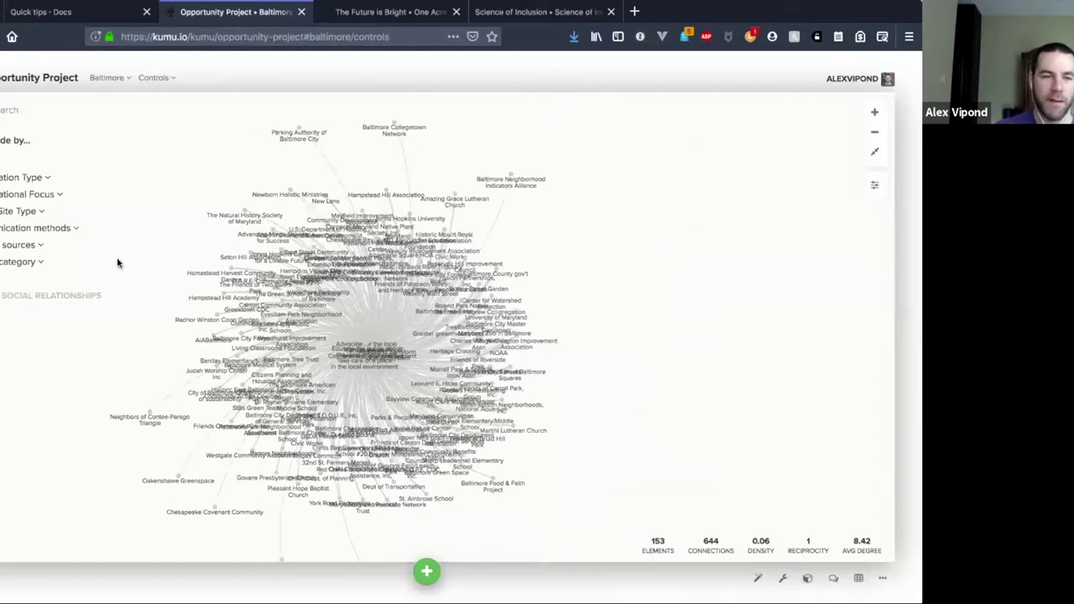
# - Show the social relationships again and remove Tags from the Connect by control
pyautogui.click(36, 295)
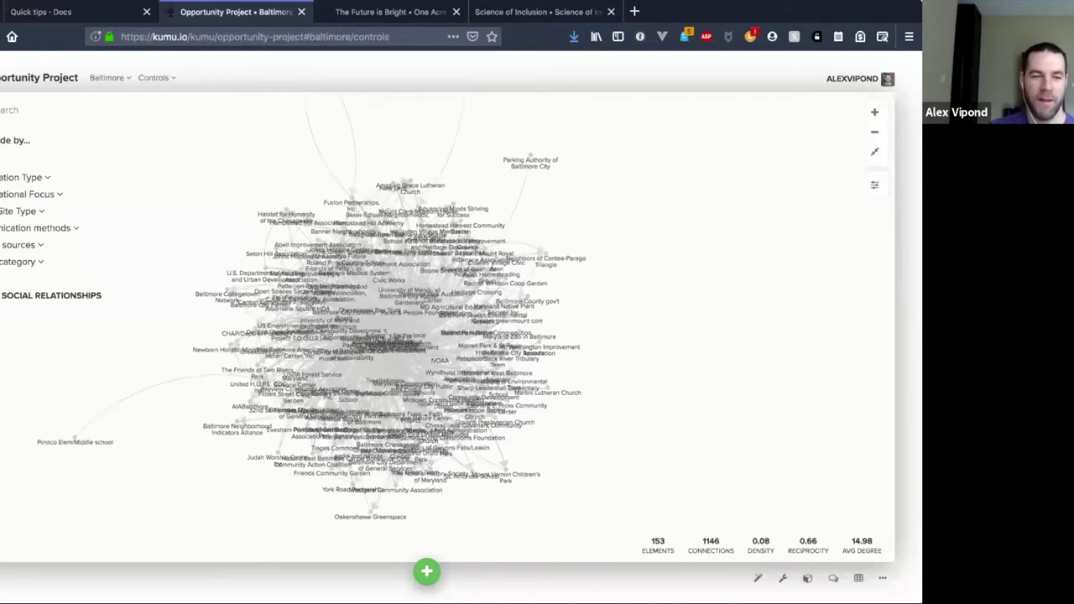
pyautogui.click(19, 352)
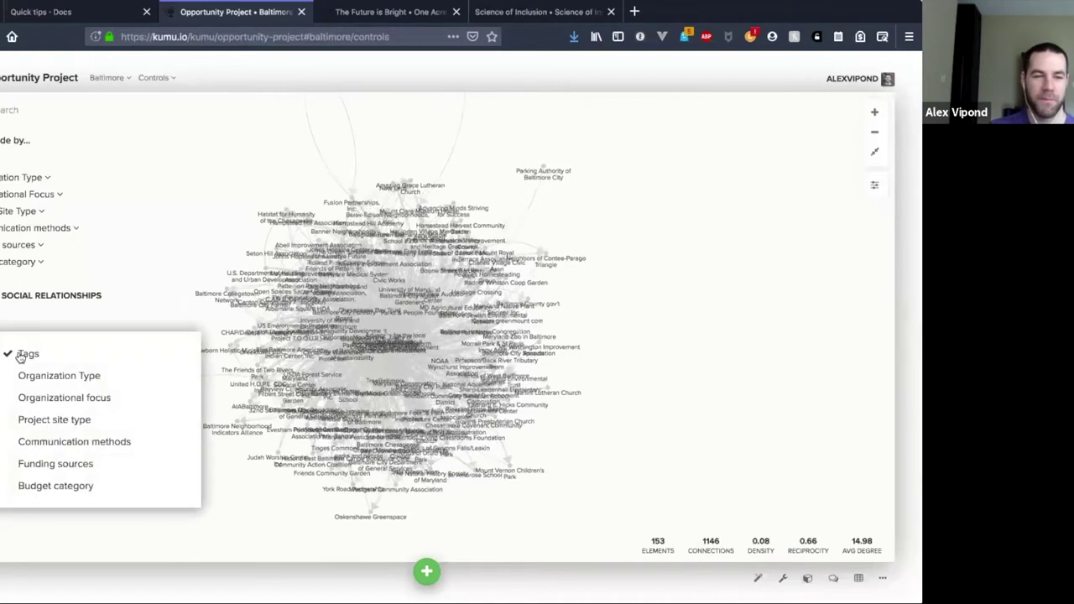
pyautogui.click(485, 286)
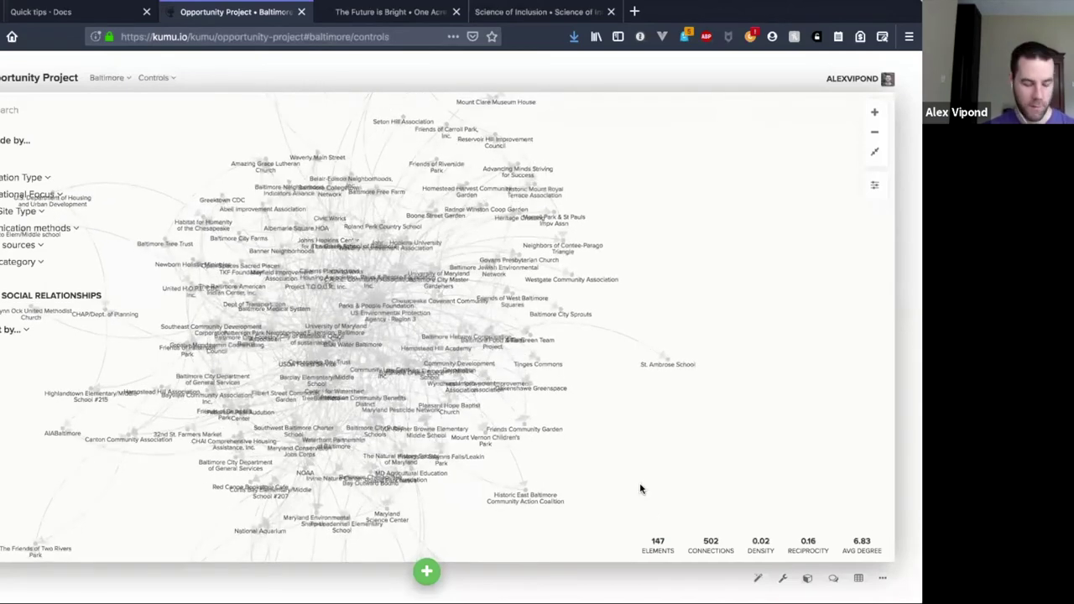
# - Open the Controls view's code and examine the cluster block's options, highlighting the Tags option, before returning to the map
pyautogui.press('.')
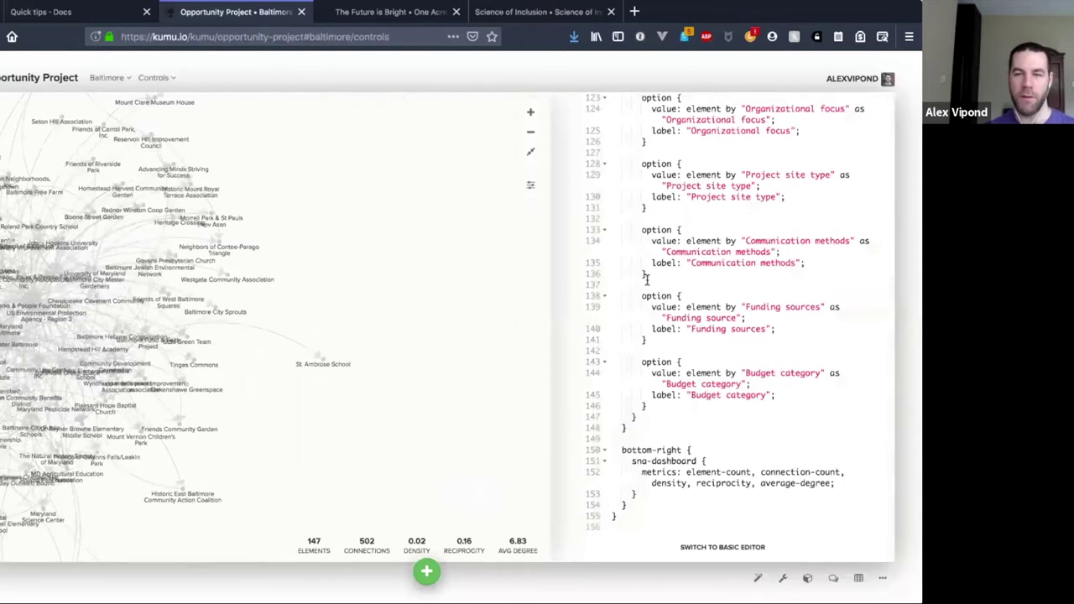
pyautogui.scroll(5, 646, 277)
pyautogui.click(643, 246)
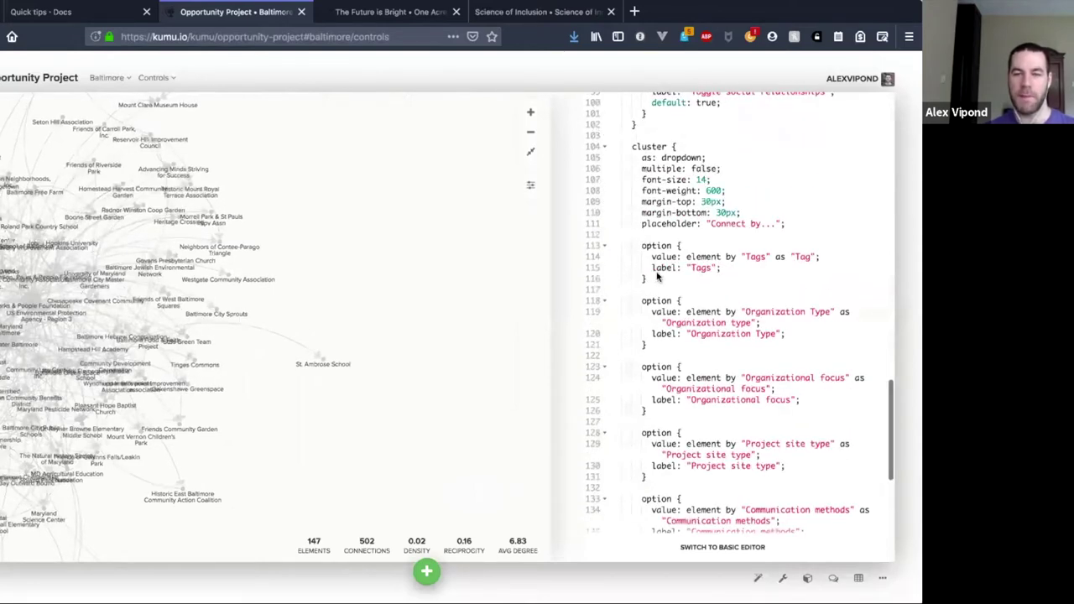
pyautogui.keyDown('shift'); pyautogui.click(661, 284); pyautogui.keyUp('shift')
pyautogui.scroll(5, 661, 284)
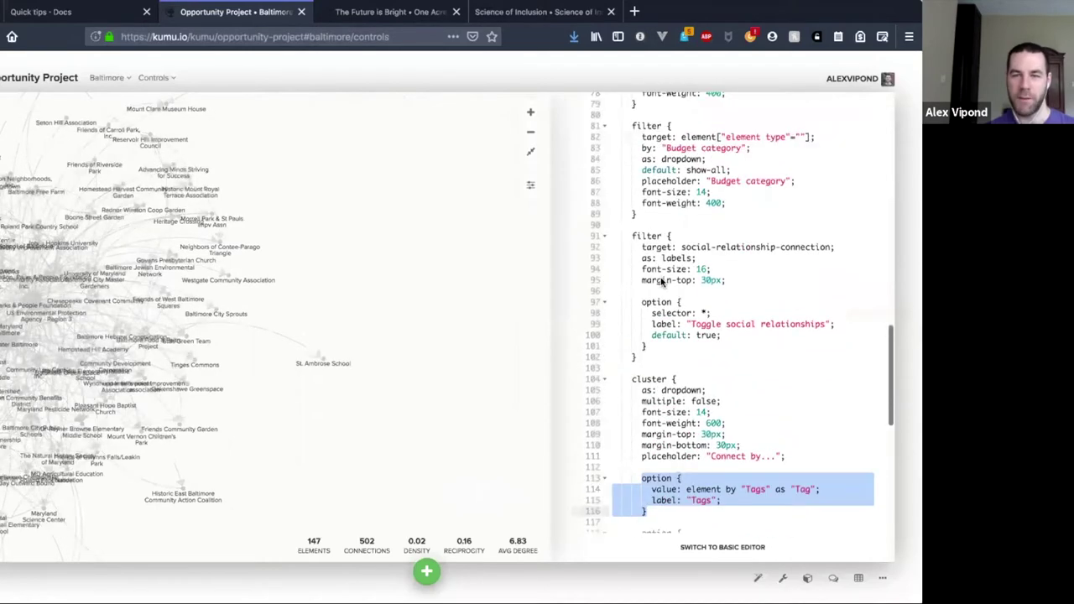
pyautogui.scroll(8, 662, 284)
pyautogui.scroll(-13, 661, 280)
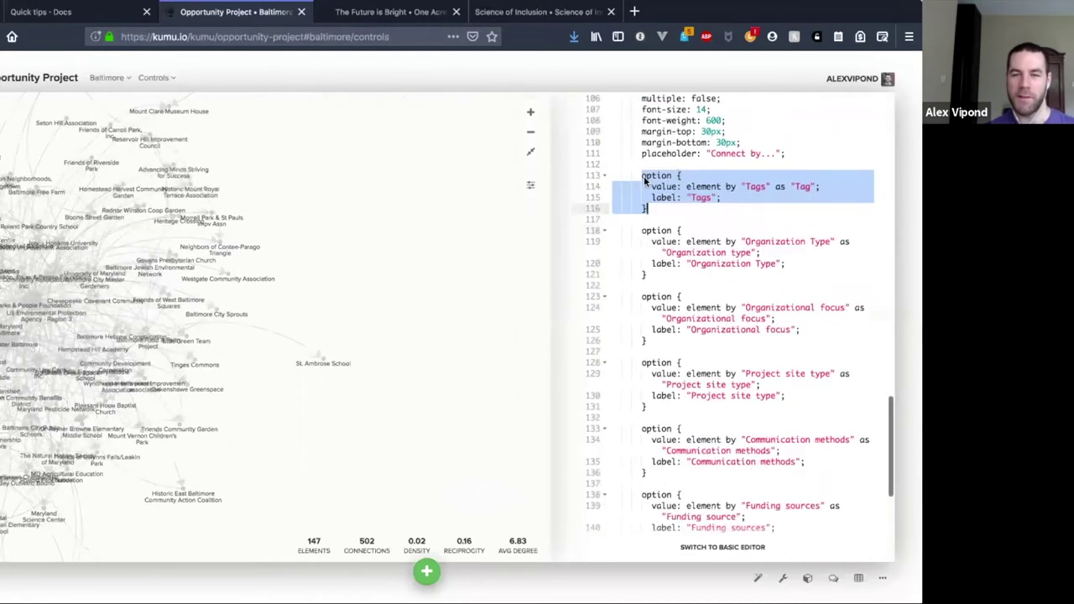
pyautogui.click(671, 189)
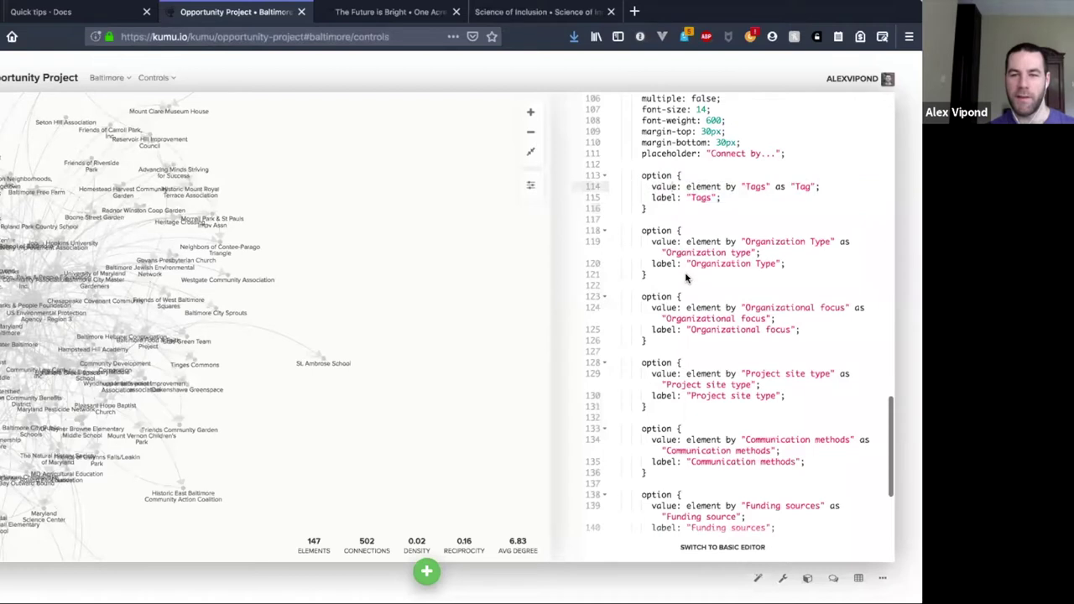
pyautogui.scroll(-3, 700, 384)
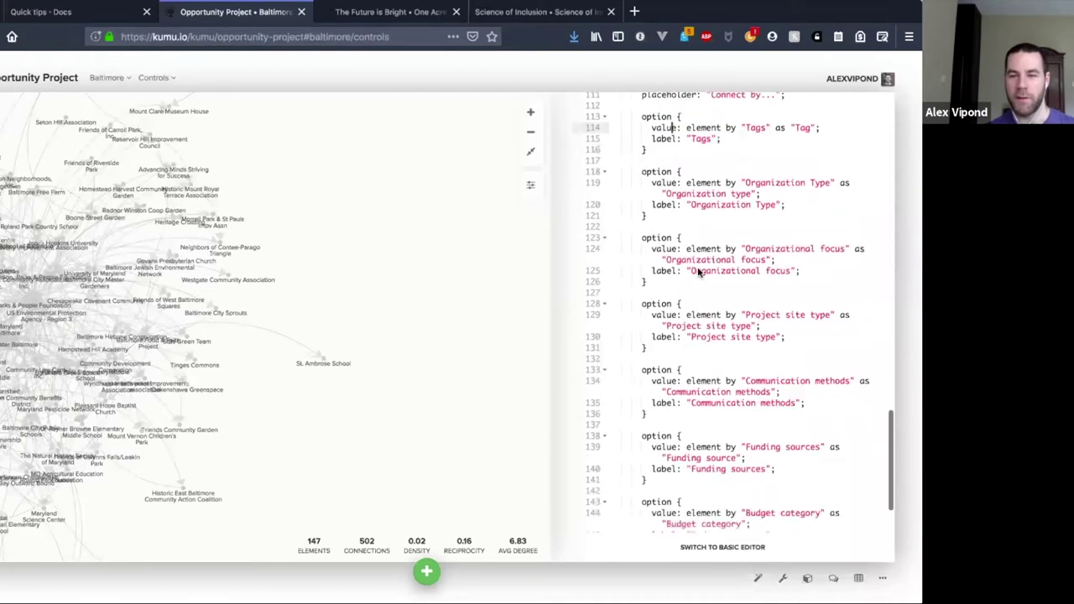
pyautogui.scroll(-3, 699, 266)
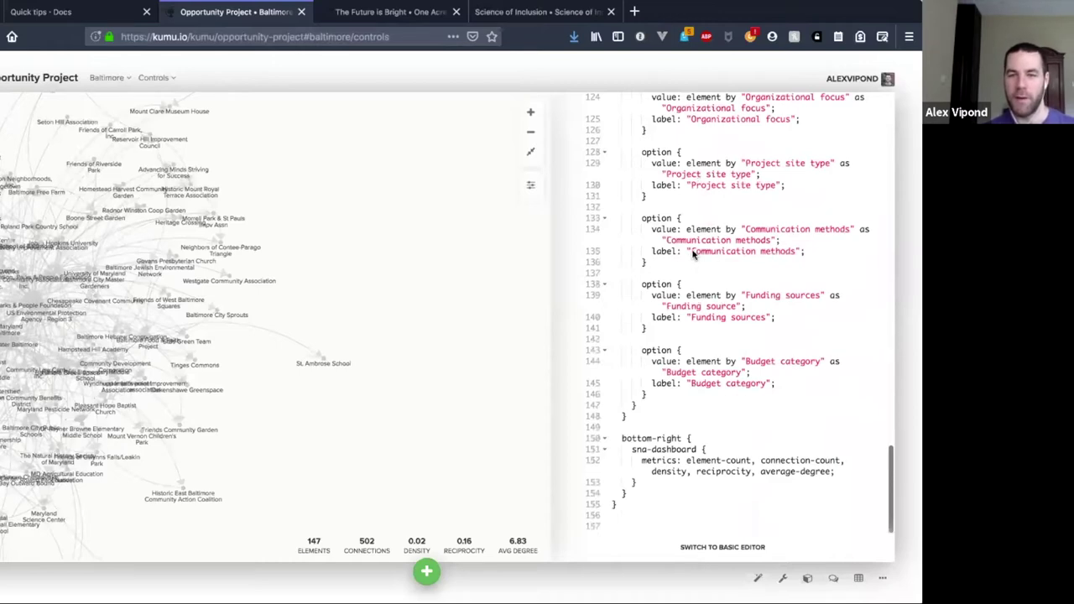
pyautogui.scroll(8, 693, 254)
pyautogui.click(482, 312)
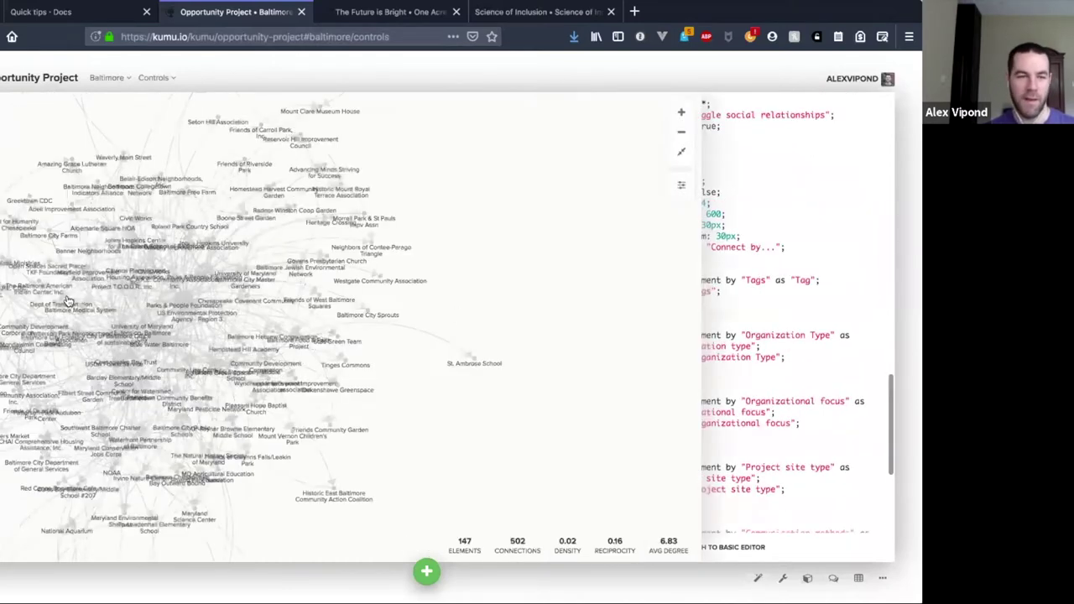
# - Examine the fields offered by the map's Connect by control without choosing one
pyautogui.click(17, 330)
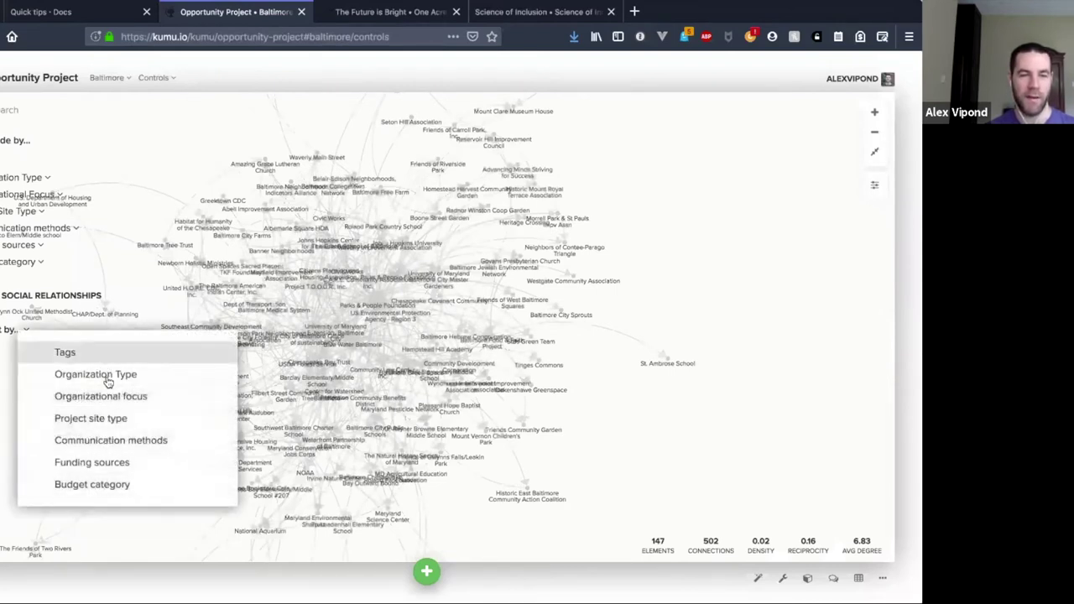
pyautogui.click(199, 280)
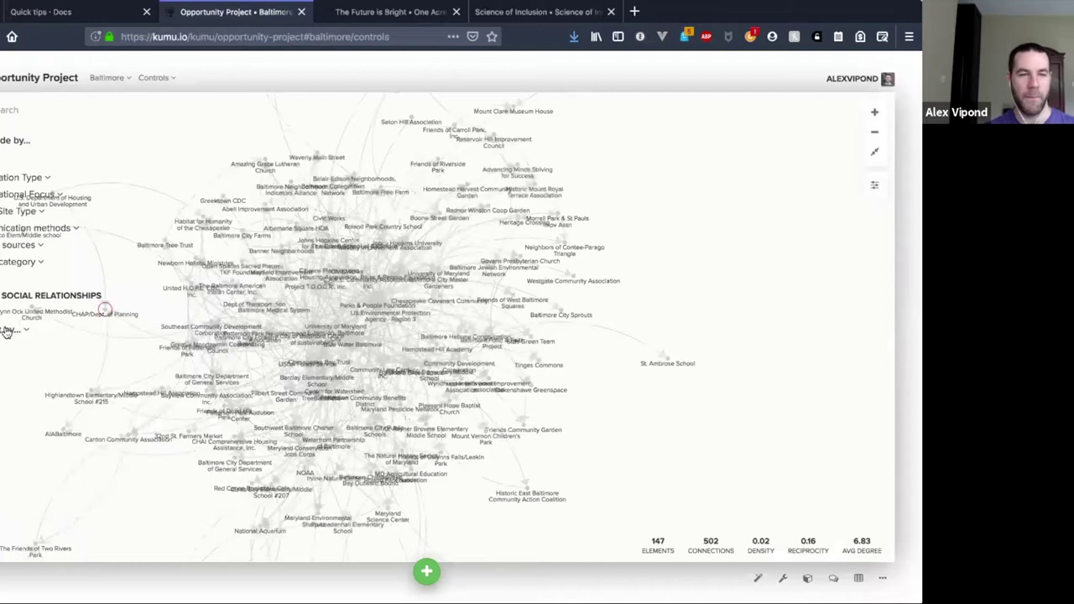
pyautogui.click(104, 339)
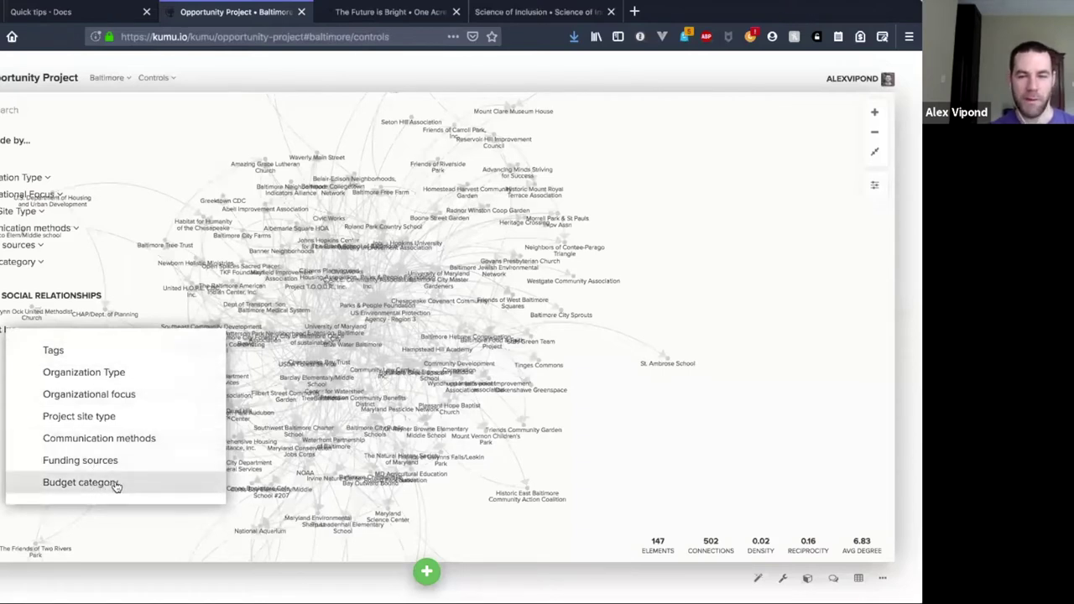
pyautogui.click(691, 223)
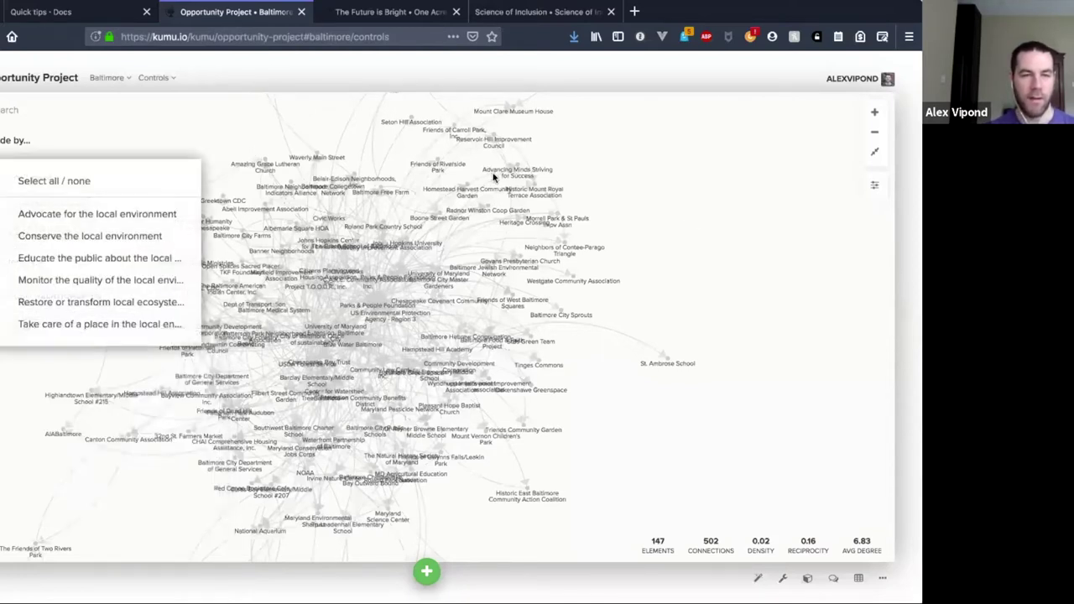
pyautogui.click(661, 179)
pyautogui.press('.')
pyautogui.scroll(10, 679, 179)
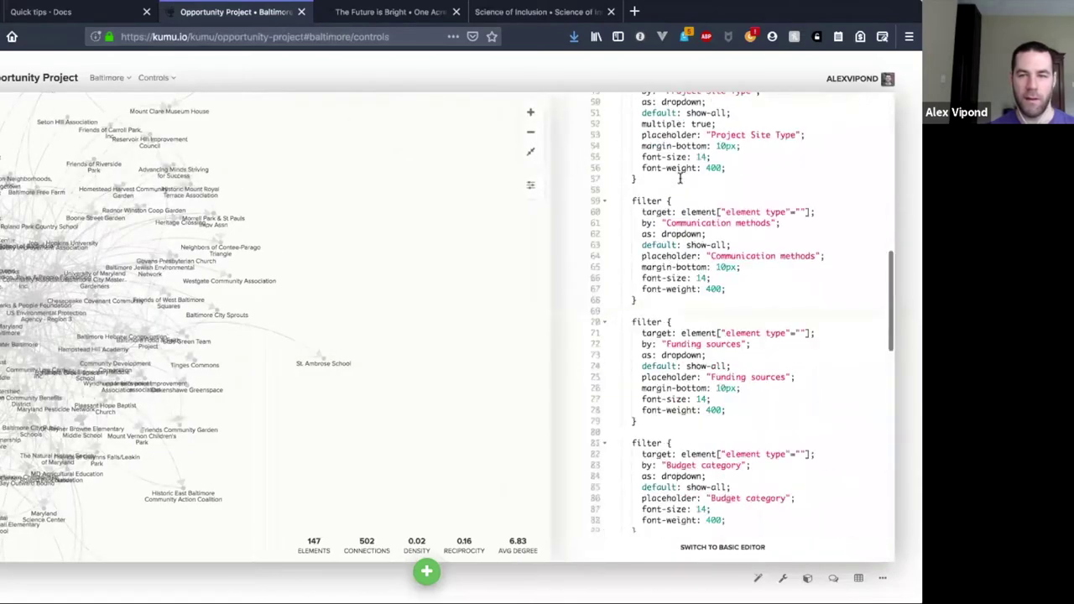
pyautogui.scroll(10, 680, 178)
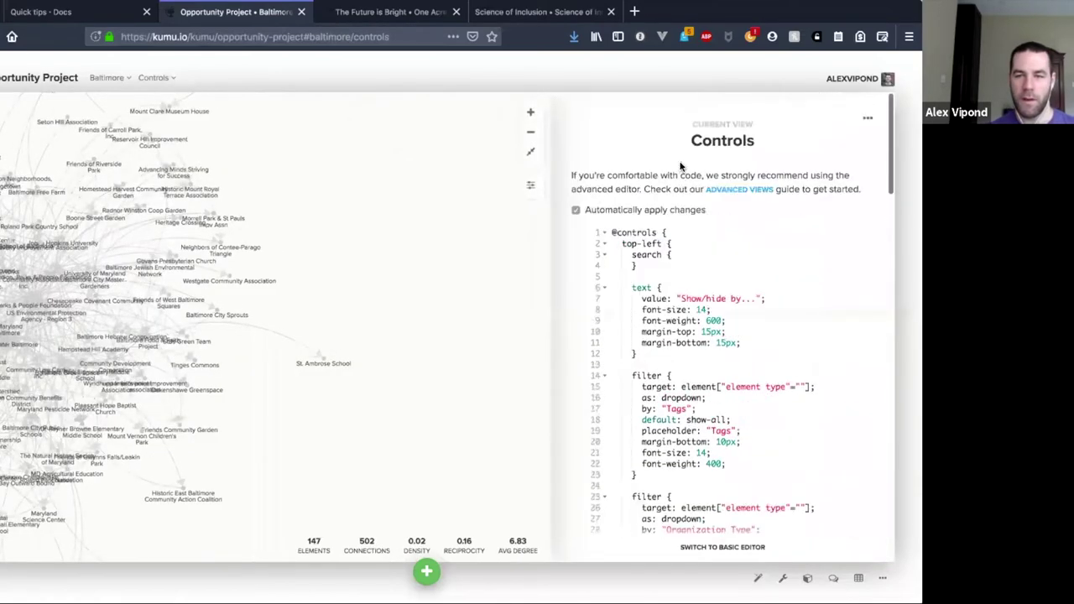
# - Add an empty only setting as the last line of the Tags filter in the Controls view's code
pyautogui.scroll(-5, 733, 256)
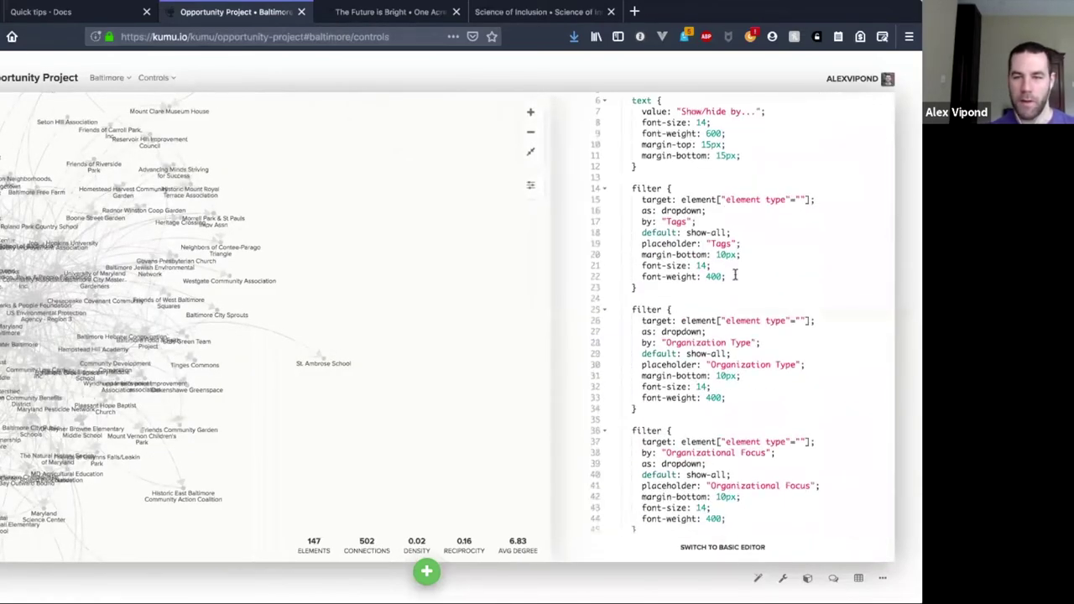
pyautogui.click(735, 273)
pyautogui.scroll(-1, 735, 273)
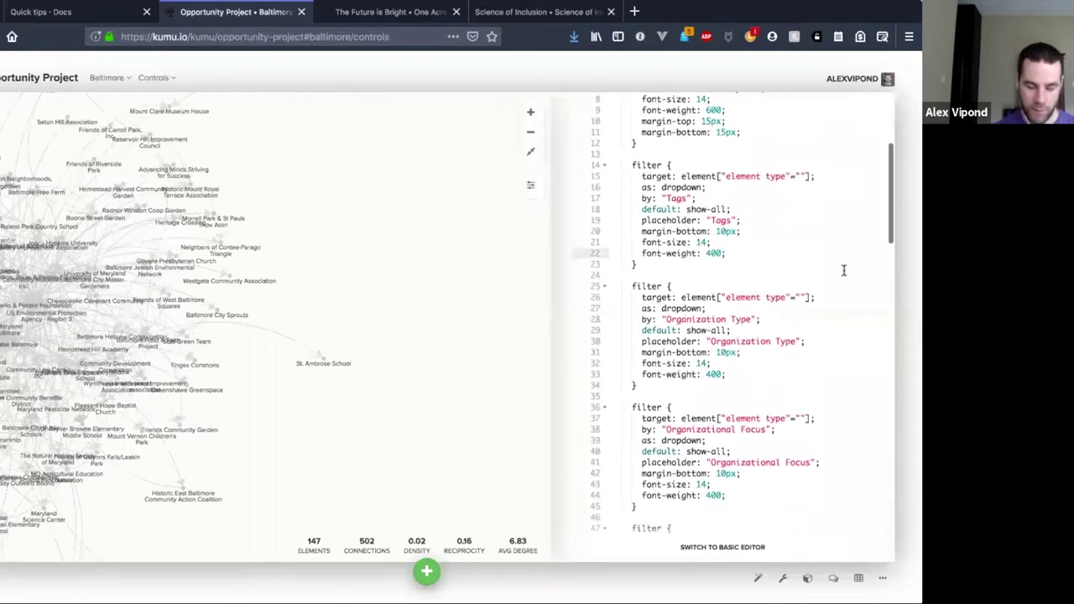
pyautogui.press('Return')
pyautogui.write('only: "";')
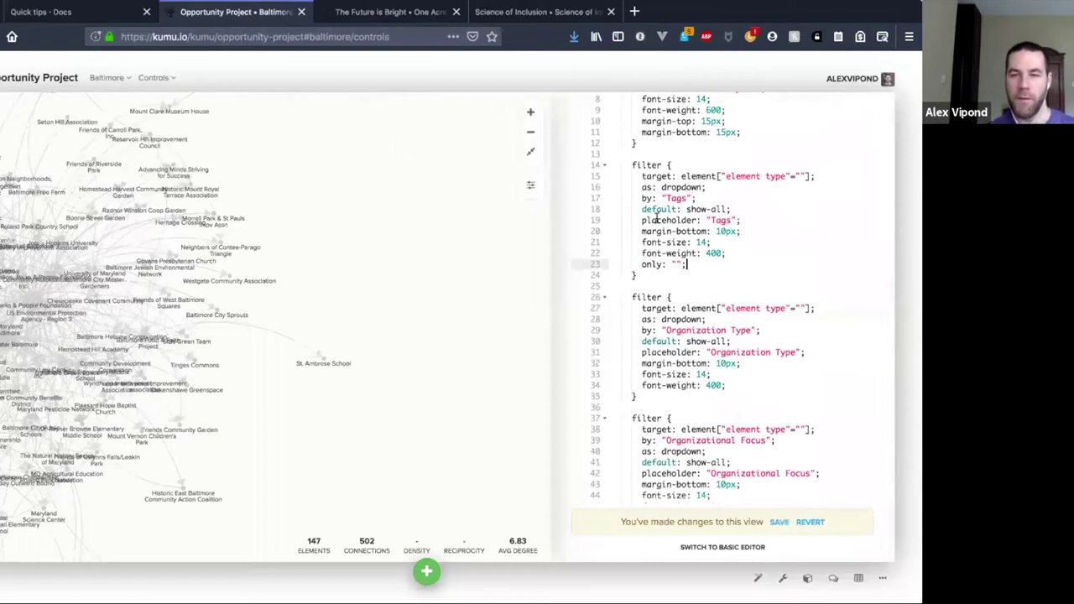
# - Set the Tags filter's only value to "Advocate for the local environment"
pyautogui.hotkey('shift', 'Home')
pyautogui.moveTo(642, 198); pyautogui.dragTo(693, 198)
pyautogui.click(641, 265)
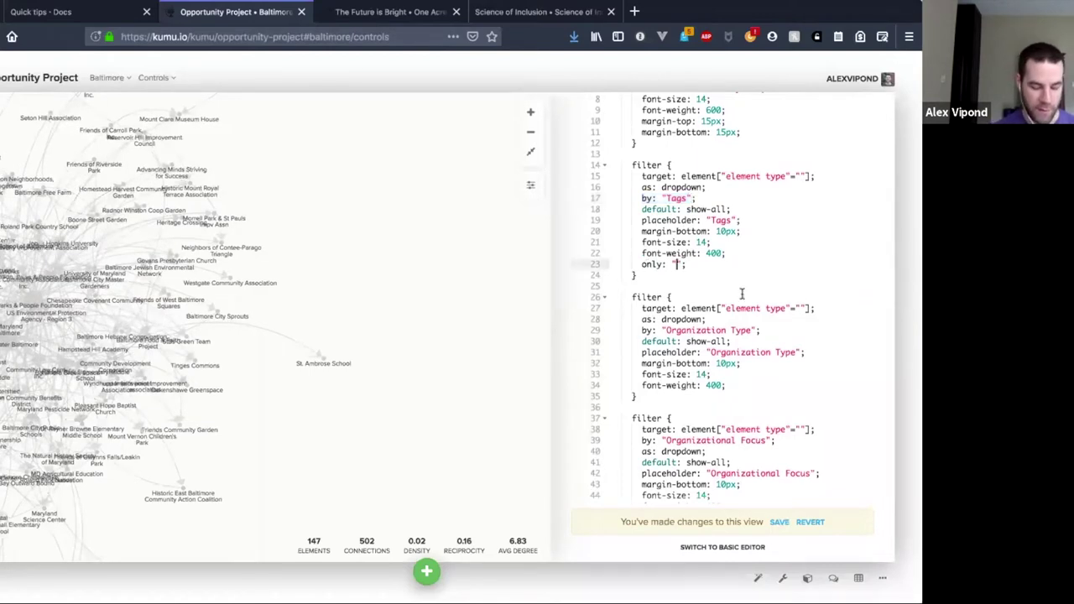
pyautogui.write('Advocate for the local environ')
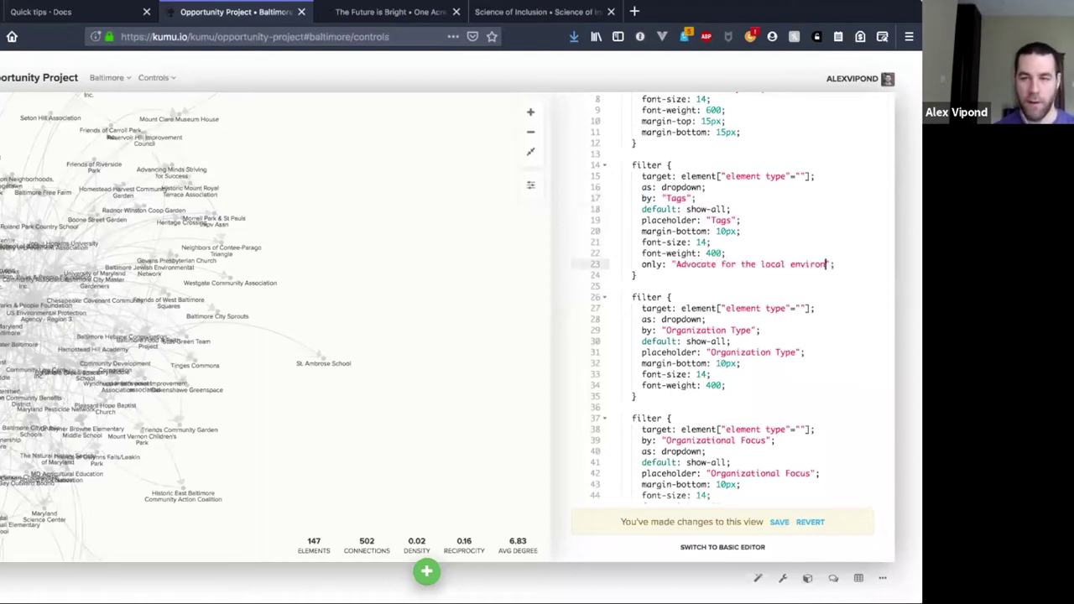
pyautogui.press('BackSpace')
pyautogui.press('BackSpace')
pyautogui.press('BackSpace')
pyautogui.press('BackSpace')
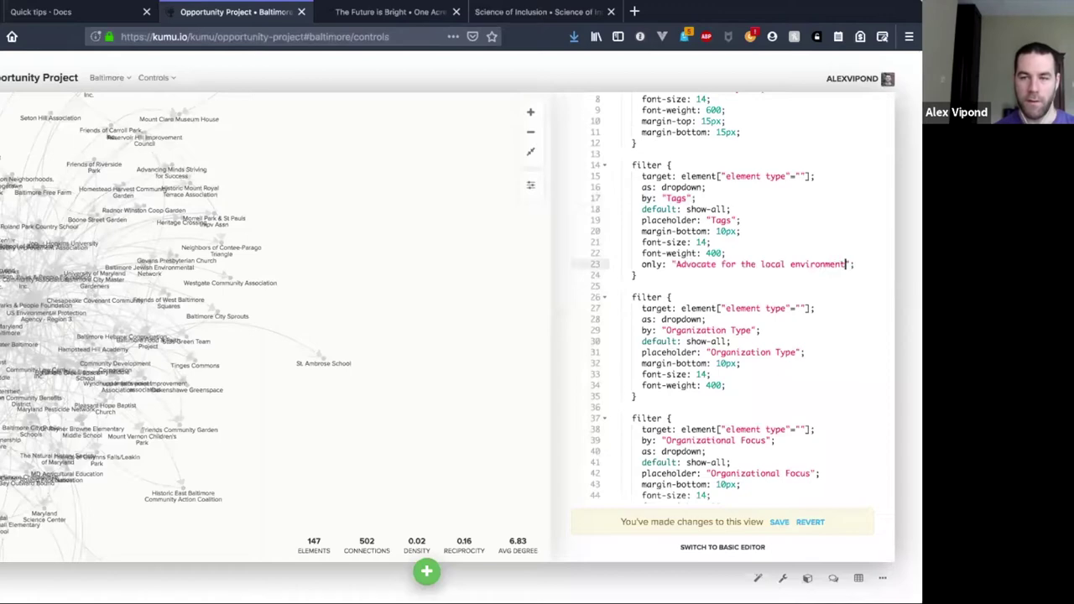
# - Examine the choices the map's Tags filter offers with the single only value, and return to the code
pyautogui.click(473, 247)
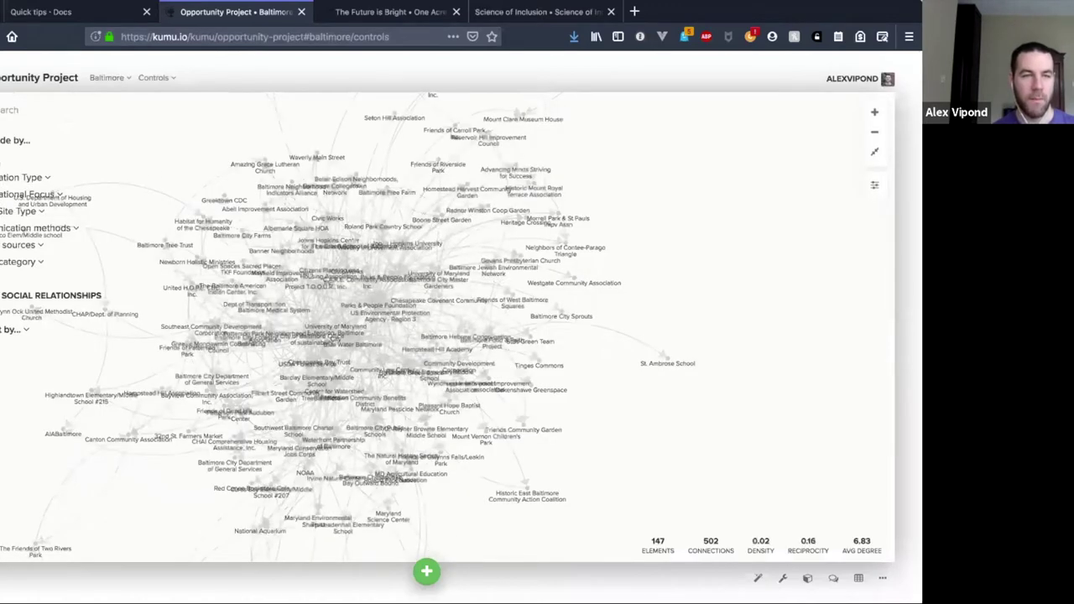
pyautogui.click(26, 194)
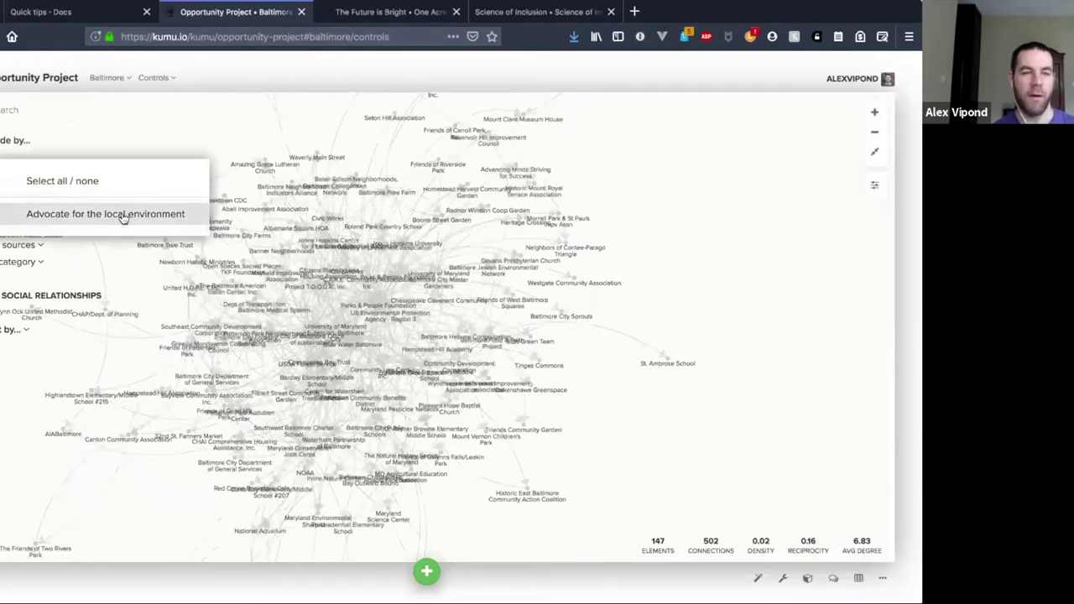
pyautogui.click(679, 232)
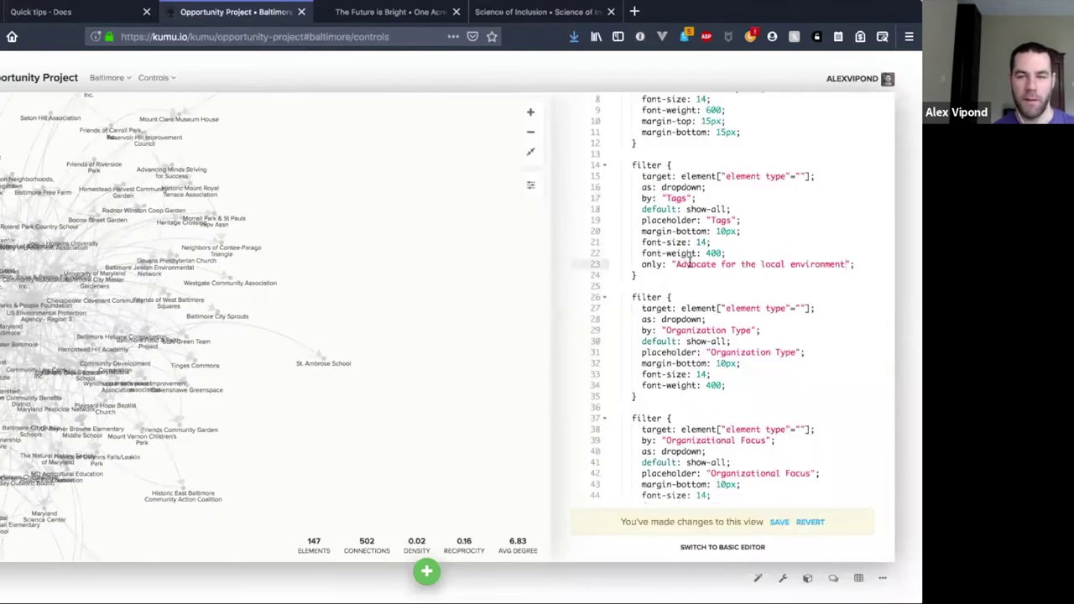
# - Insert "My non-alphatbetical option" before the existing value in the Tags filter's only line, separated by a comma
pyautogui.press('Left')
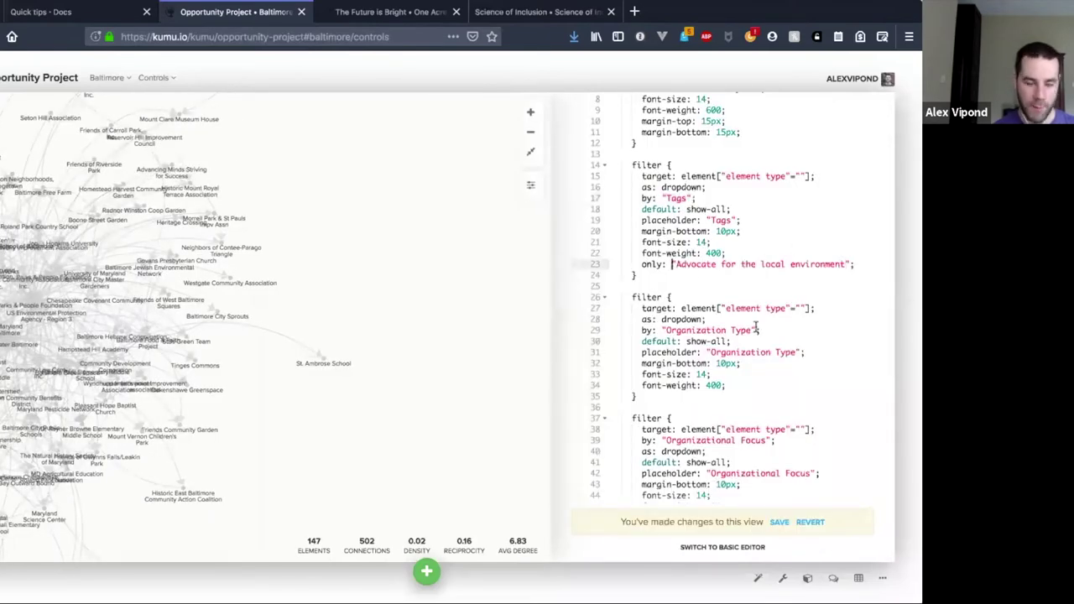
pyautogui.write('[')
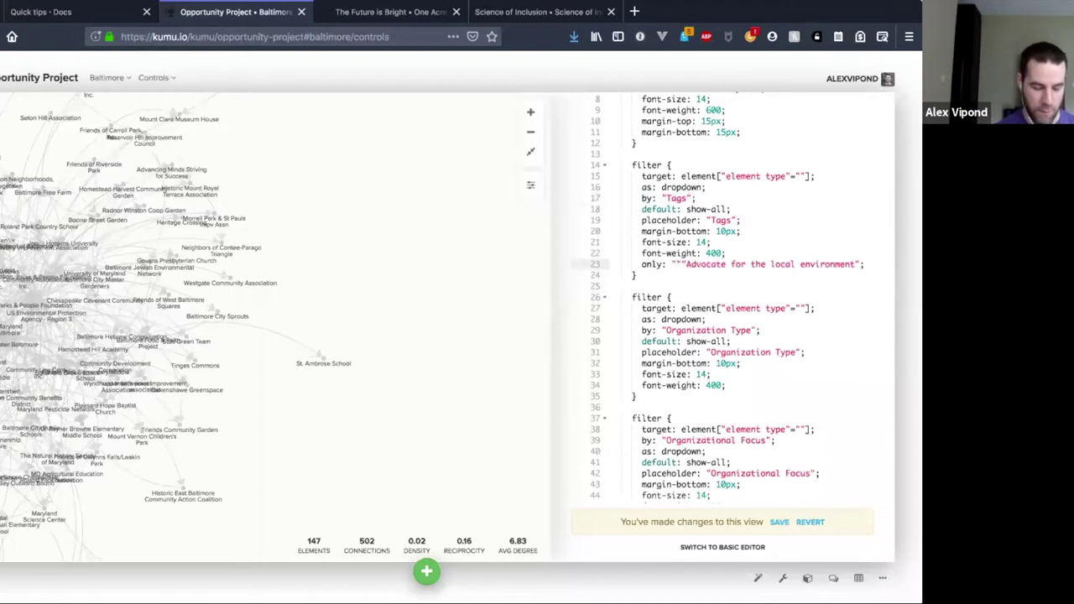
pyautogui.write('My non-alpah')
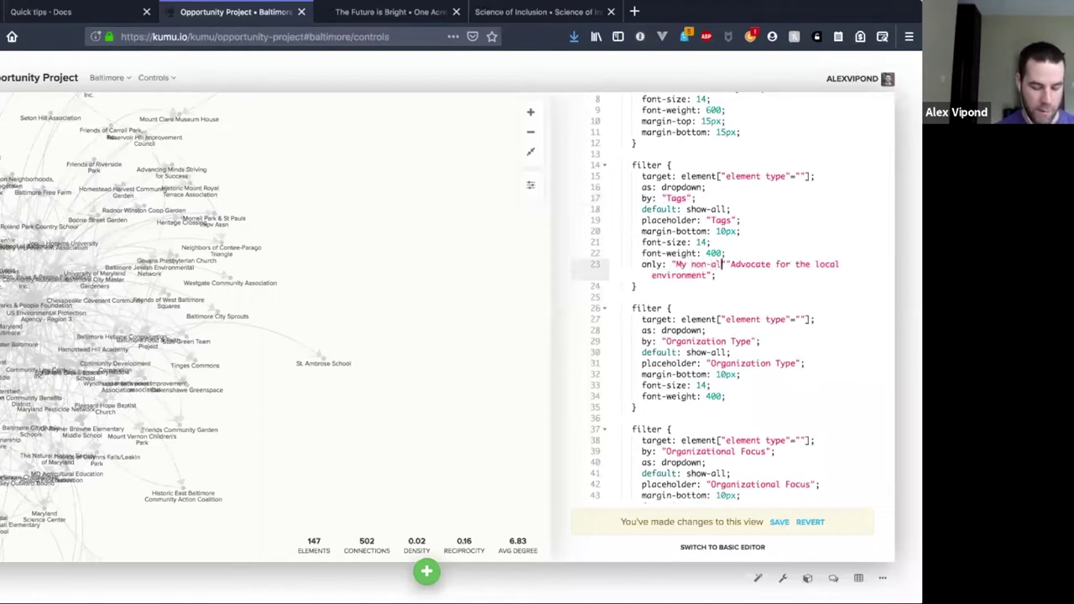
pyautogui.press('BackSpace')
pyautogui.press('BackSpace')
pyautogui.write('hatbetical opti')
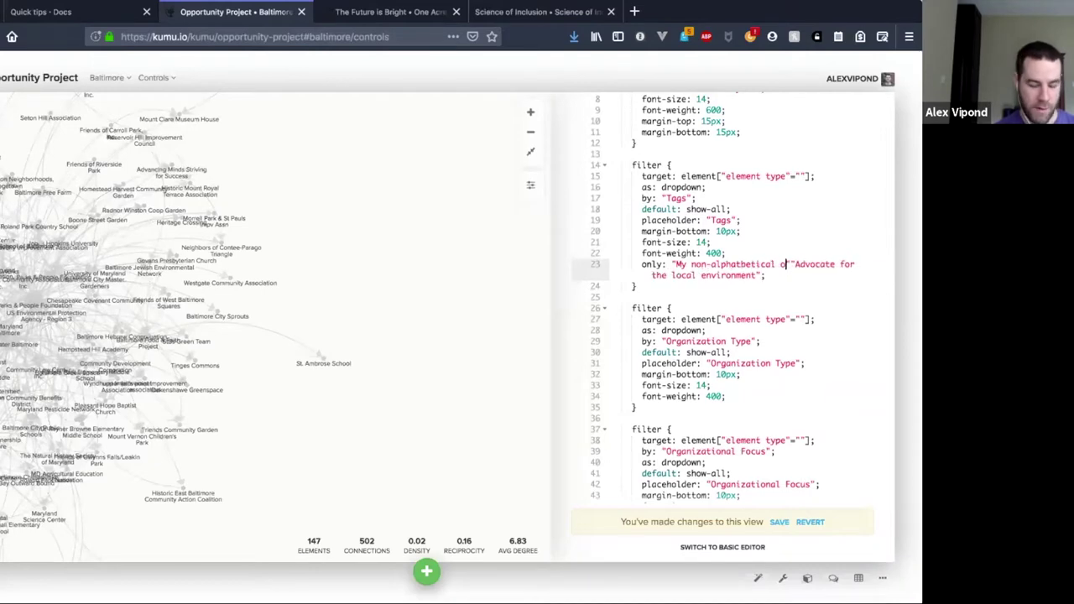
pyautogui.write('on",')
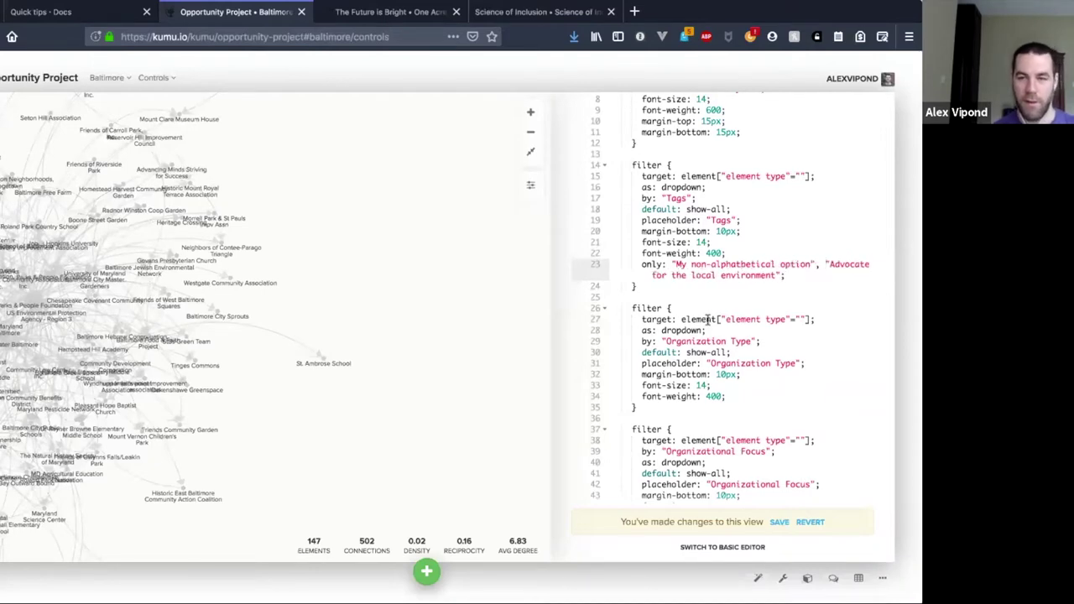
# - Examine the order of the two choices in the map's Tags filter, and reopen the code
pyautogui.click(48, 160)
pyautogui.click(27, 177)
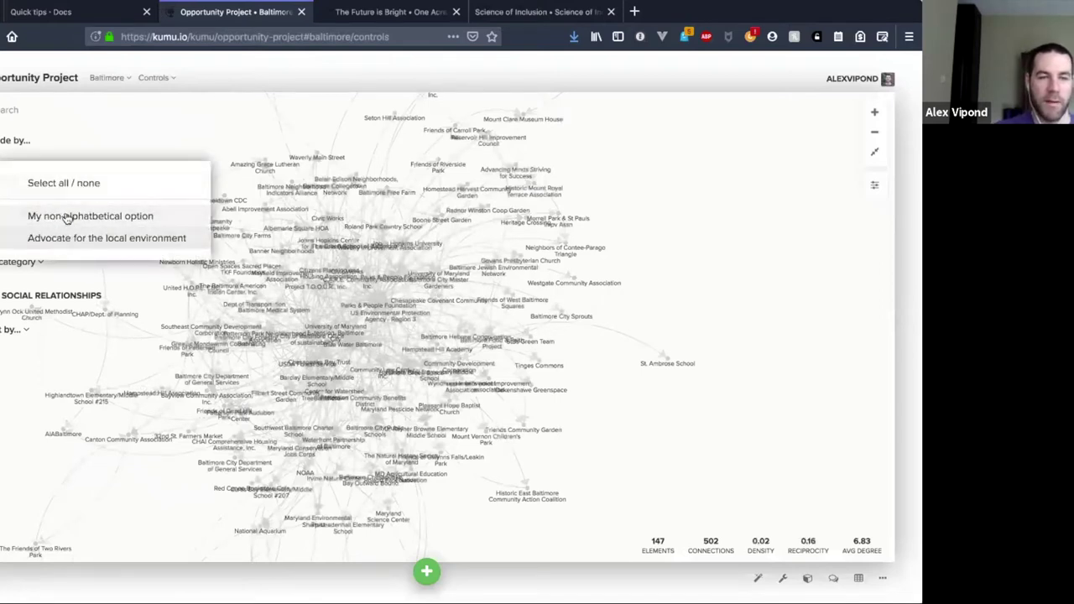
pyautogui.click(727, 211)
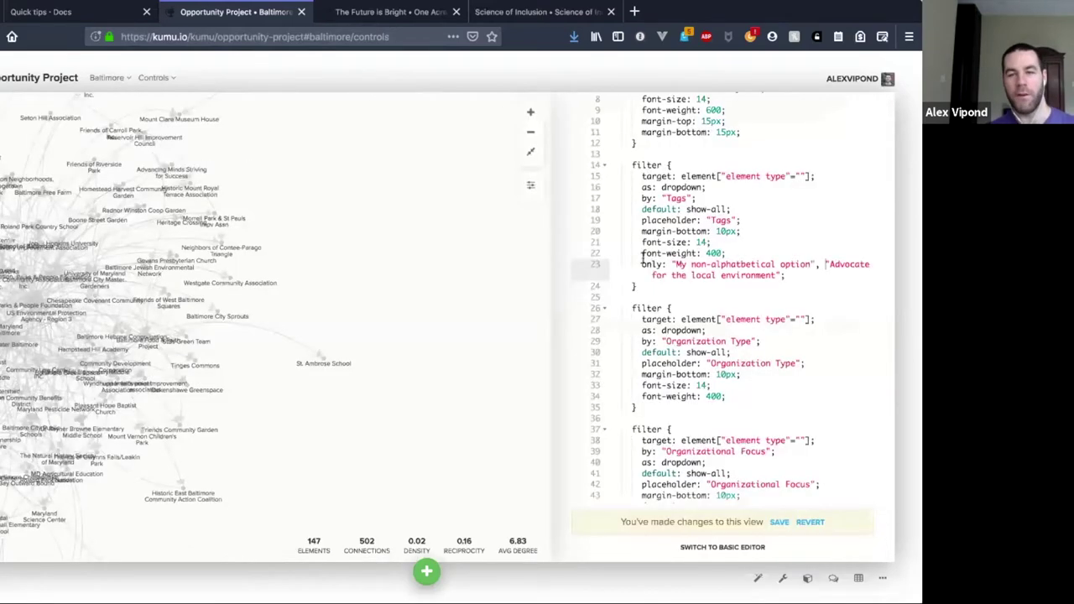
# - Highlight the only keyword and its values in the Tags filter, and delete the entire only line
pyautogui.moveTo(642, 263); pyautogui.dragTo(791, 275)
pyautogui.click(788, 275)
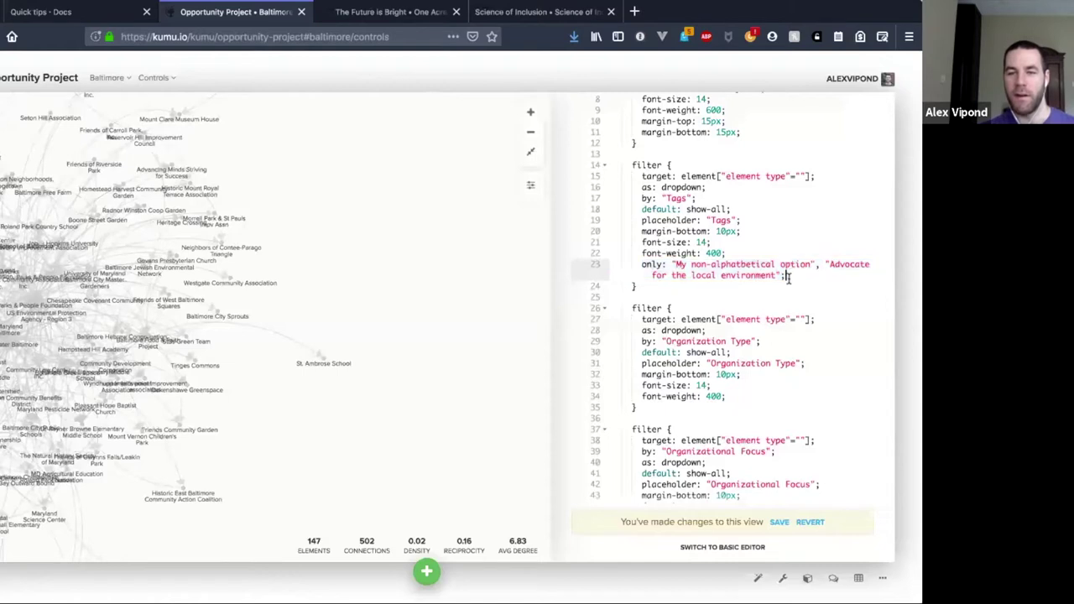
pyautogui.doubleClick(657, 265)
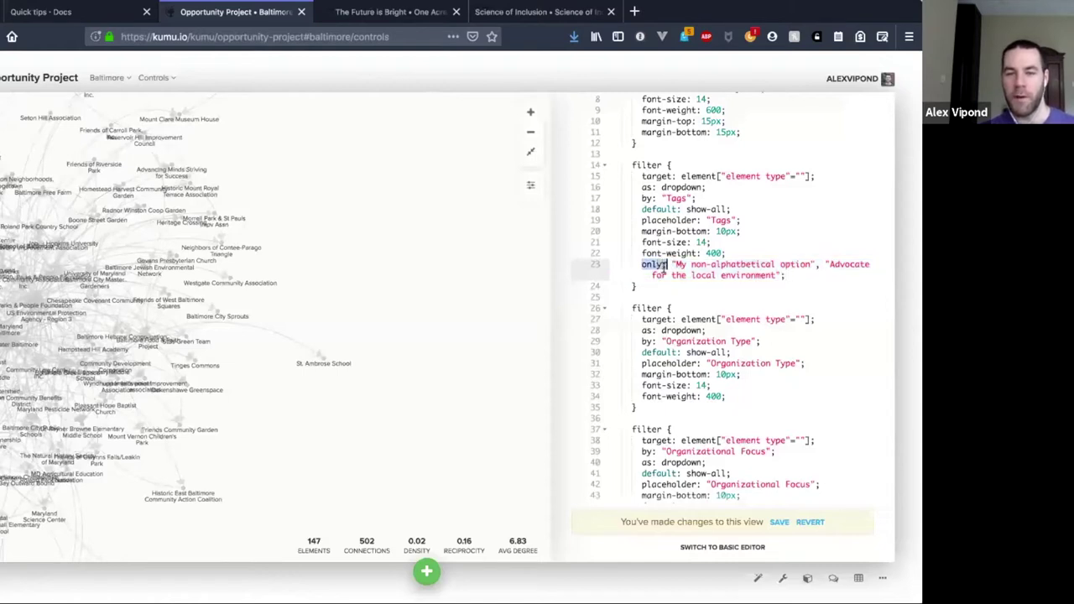
pyautogui.click(677, 264)
pyautogui.moveTo(677, 265); pyautogui.dragTo(777, 275)
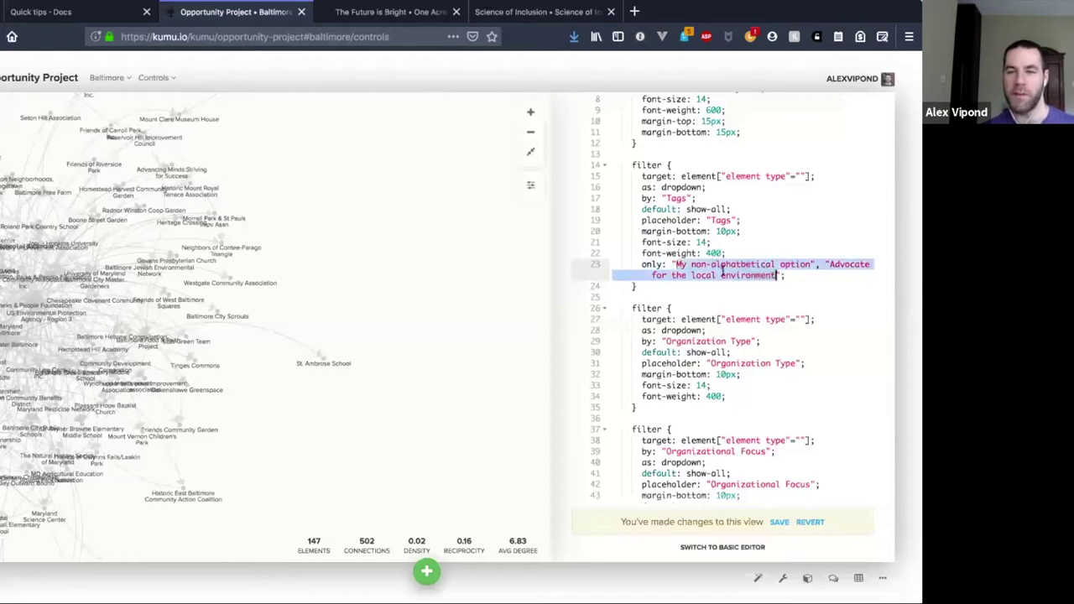
pyautogui.click(784, 276)
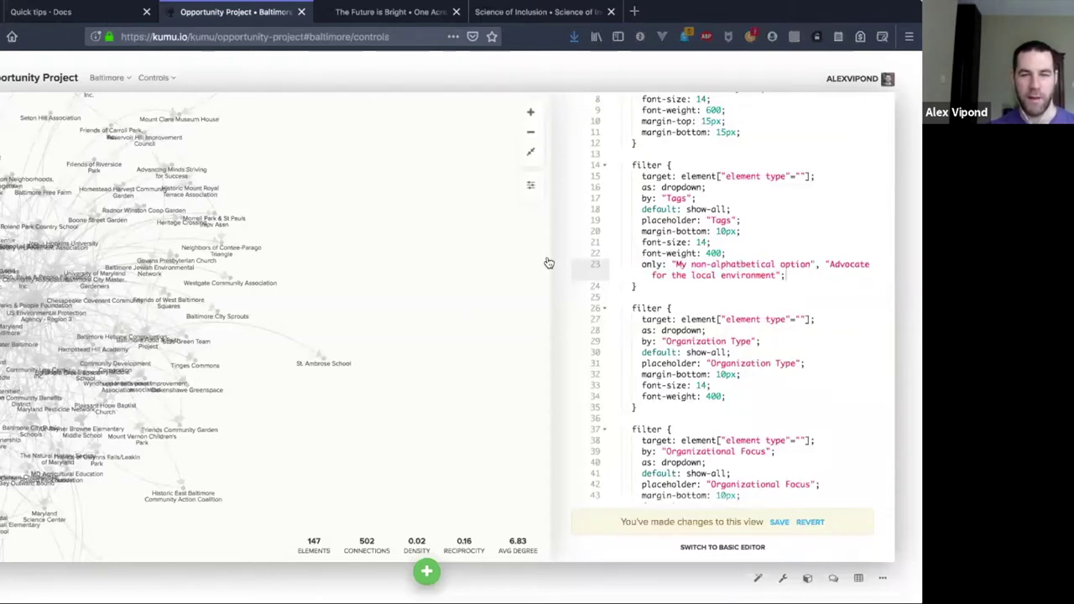
pyautogui.moveTo(789, 274); pyautogui.dragTo(774, 254)
pyautogui.press('BackSpace')
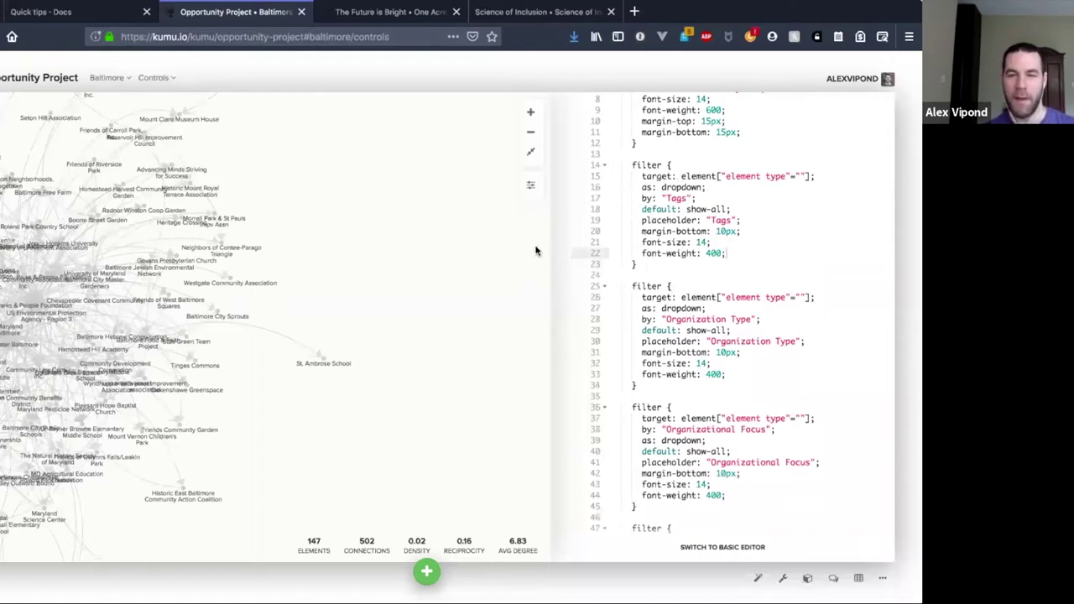
# - Examine the target line of the Tags filter, highlighting its element type selector
pyautogui.moveTo(642, 177); pyautogui.dragTo(721, 178)
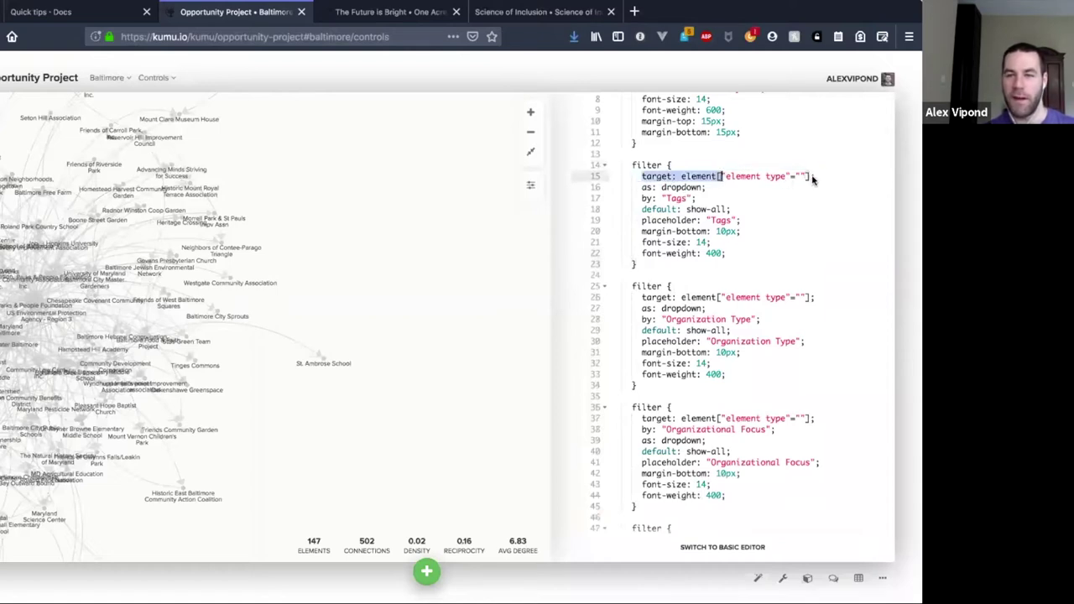
pyautogui.click(803, 177)
pyautogui.click(757, 177)
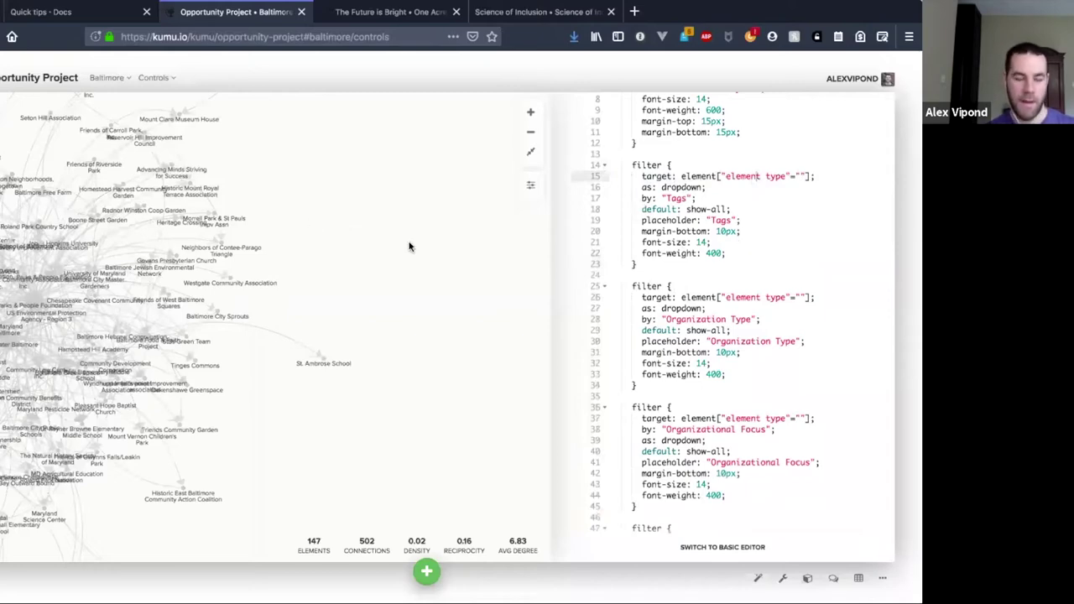
# - Return to the map and view the Govans Presbyterian Church profile, including its element type, before closing it
pyautogui.click(480, 276)
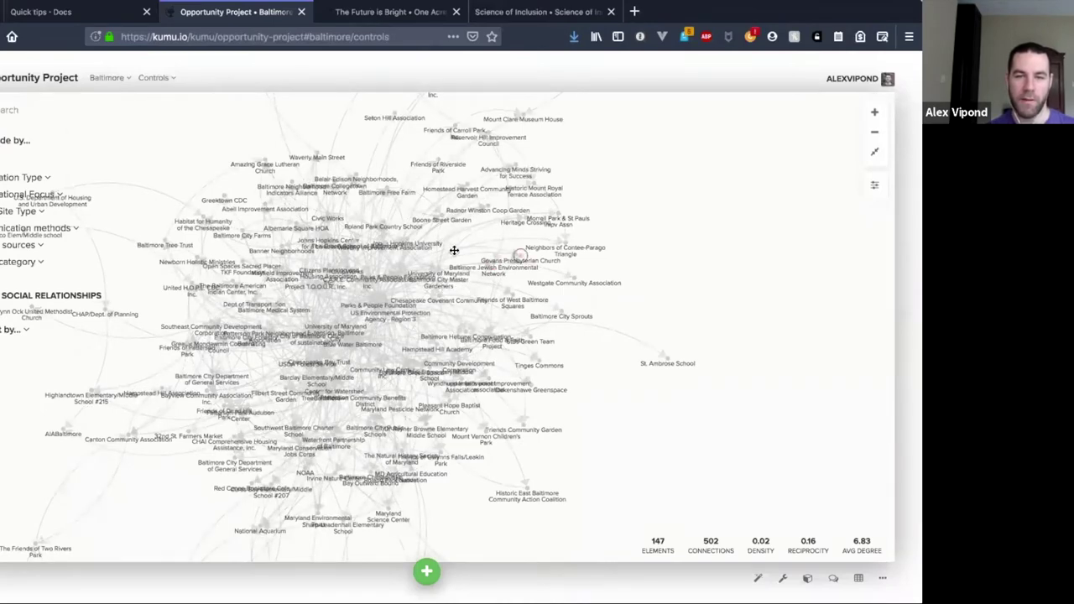
pyautogui.click(298, 252)
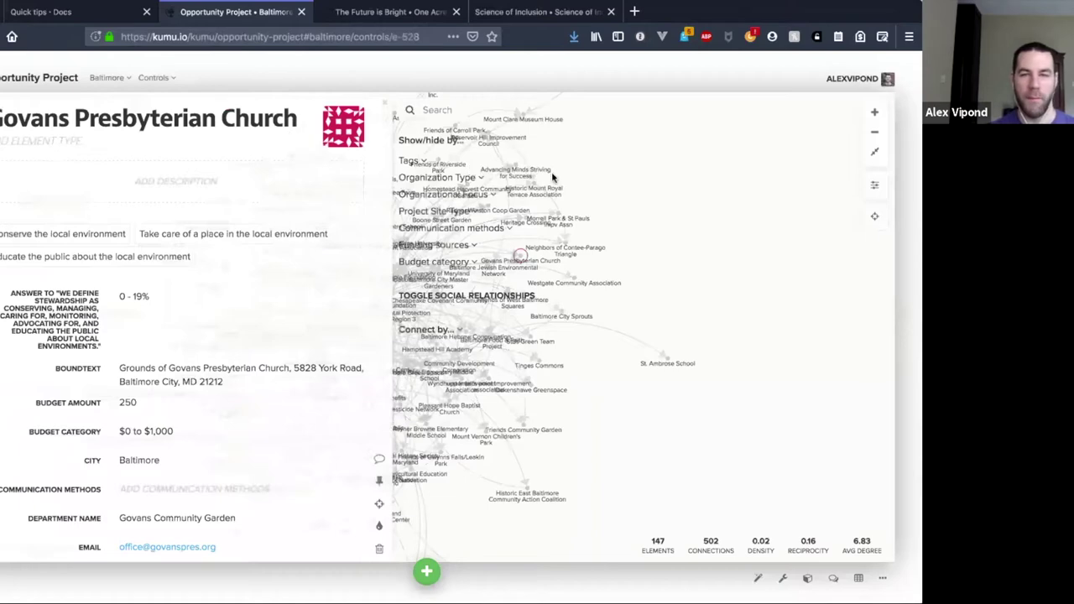
pyautogui.click(569, 184)
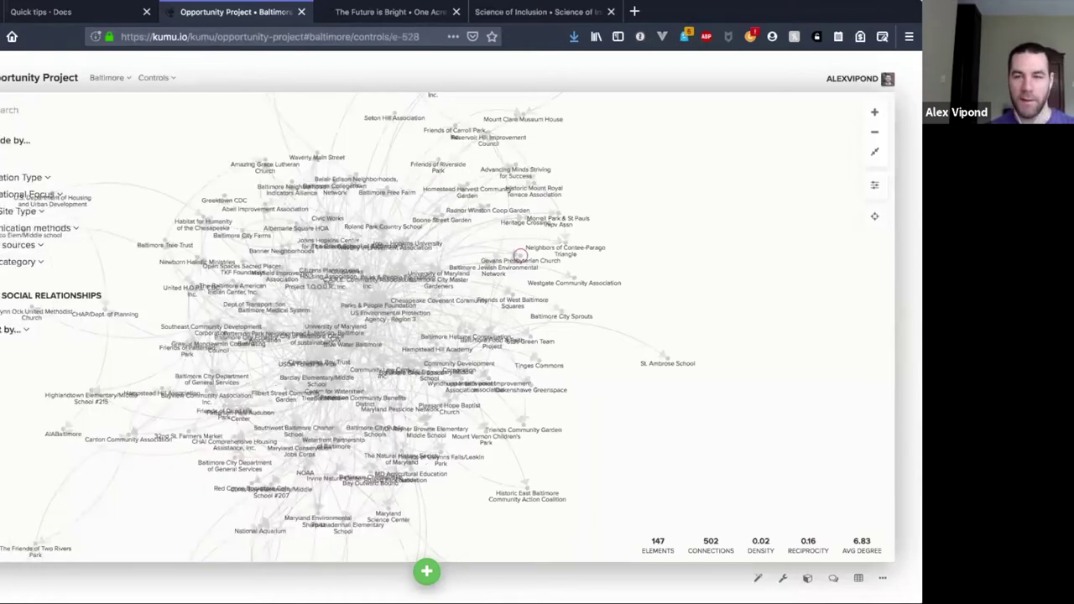
# - Reopen the Controls view's code, examine how the cluster block's options name their values, and return to the map
pyautogui.hotkey('ctrl', '.')
pyautogui.scroll(-10, 634, 314)
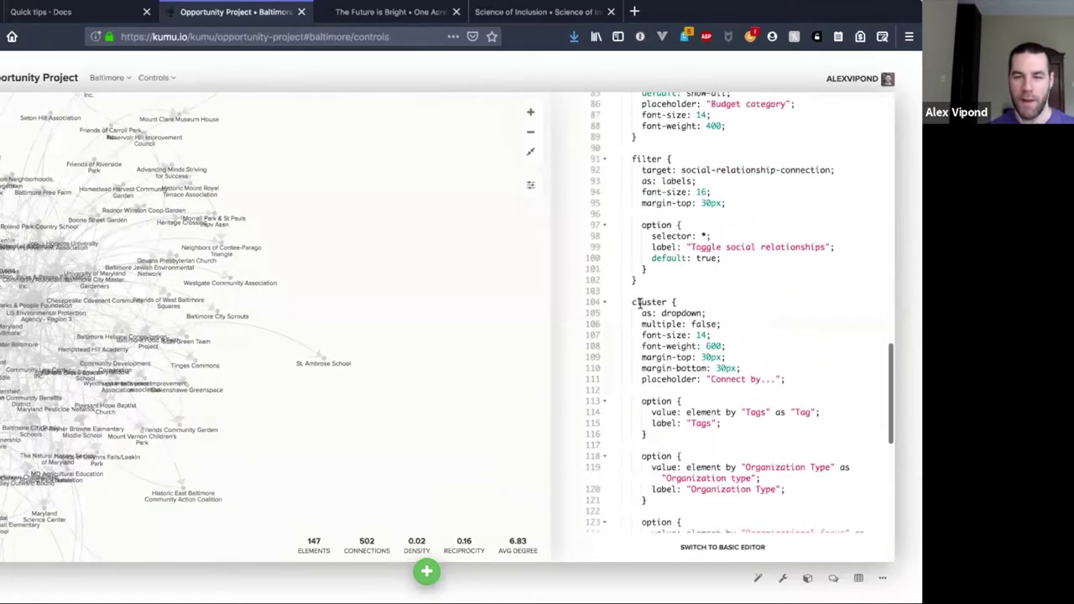
pyautogui.scroll(-5, 646, 286)
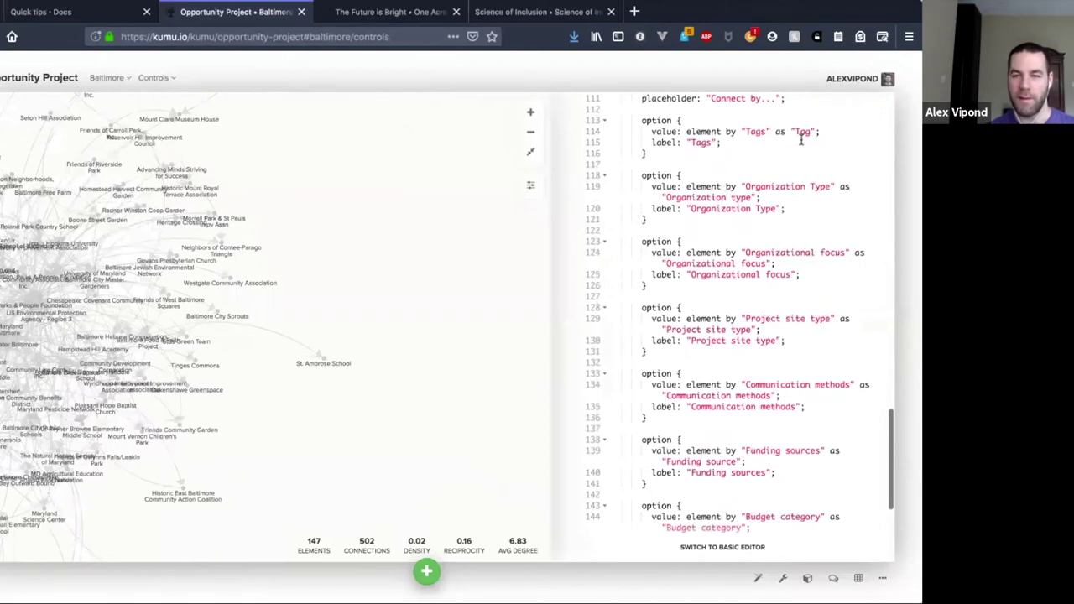
pyautogui.hotkey('ctrl', '.')
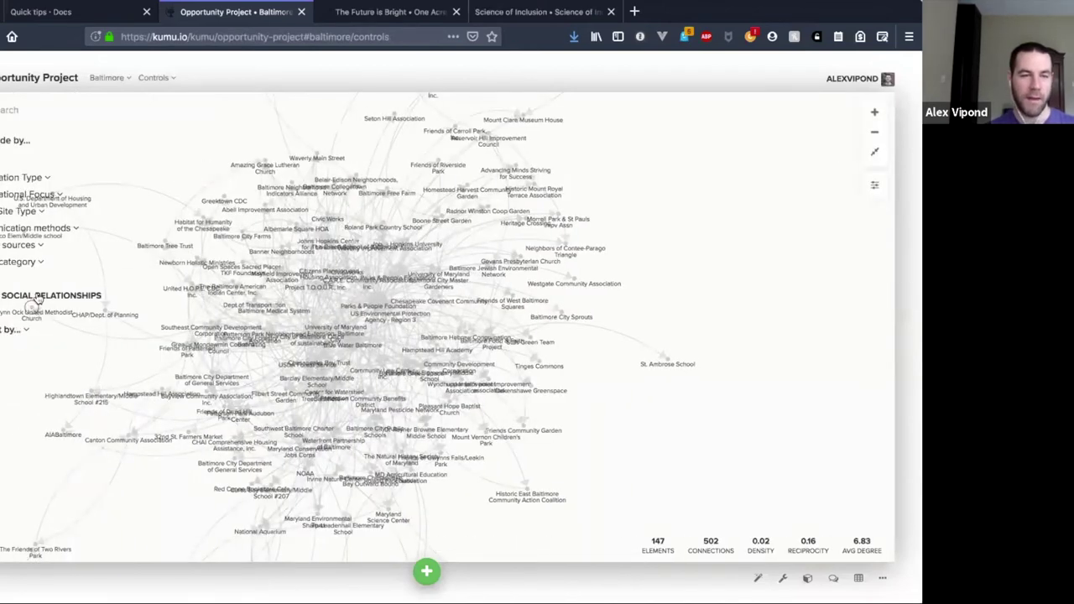
# - Hide the social relationships and connect the map's elements by Tags
pyautogui.click(37, 298)
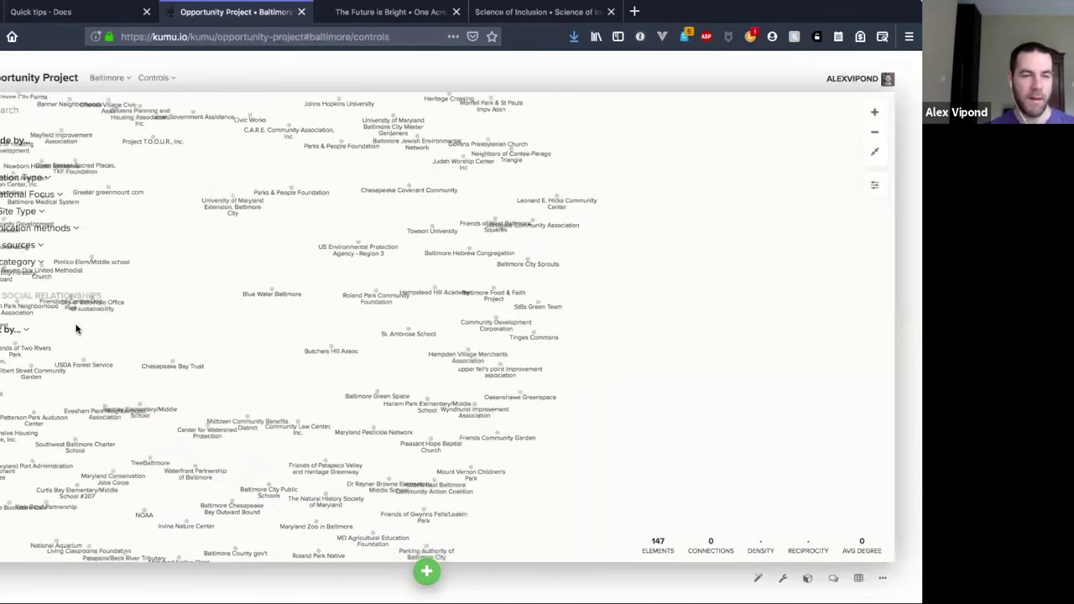
pyautogui.click(25, 329)
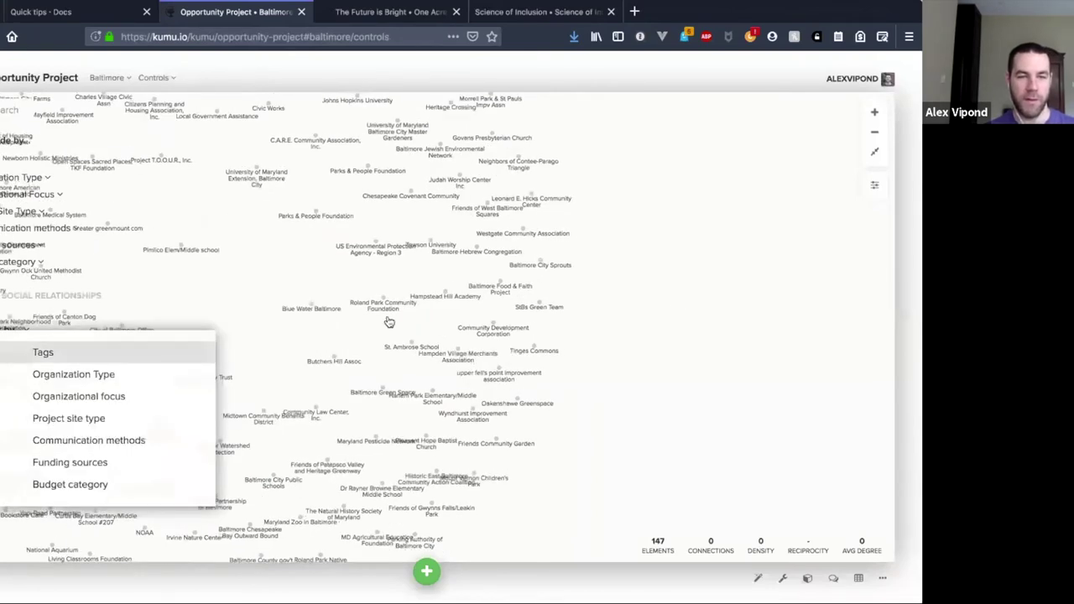
pyautogui.click(528, 297)
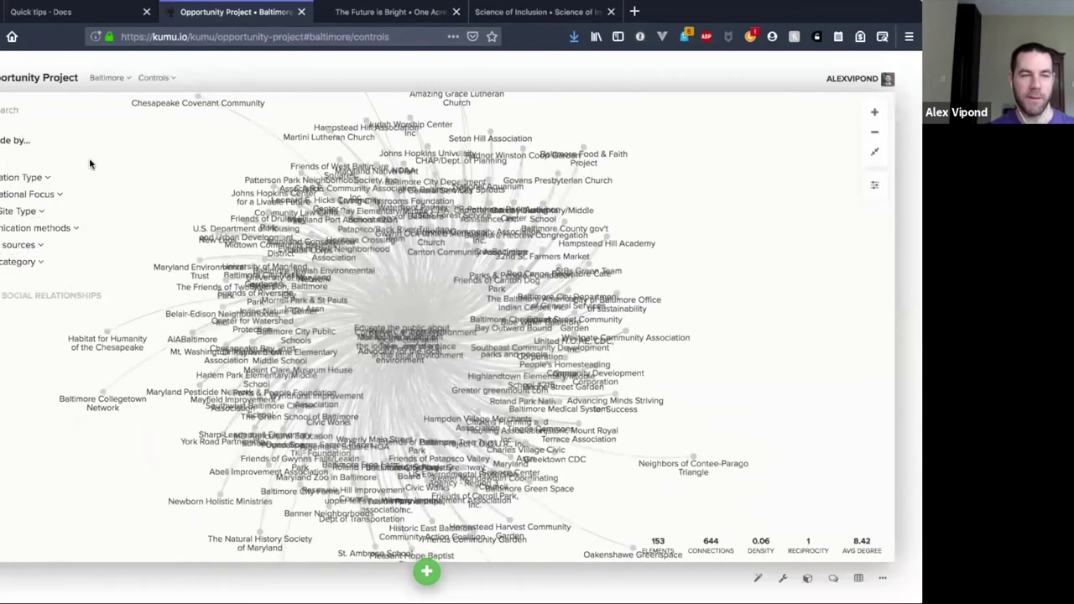
# - Filter the map's Tags to "Advocate for the local environment" only
pyautogui.click(97, 193)
pyautogui.click(107, 213)
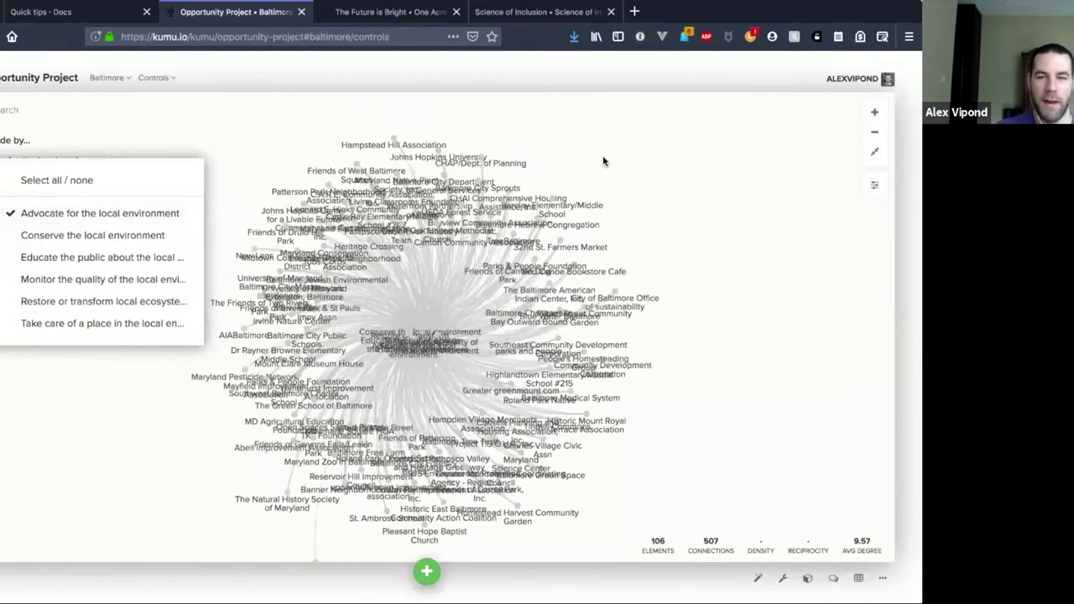
pyautogui.click(416, 291)
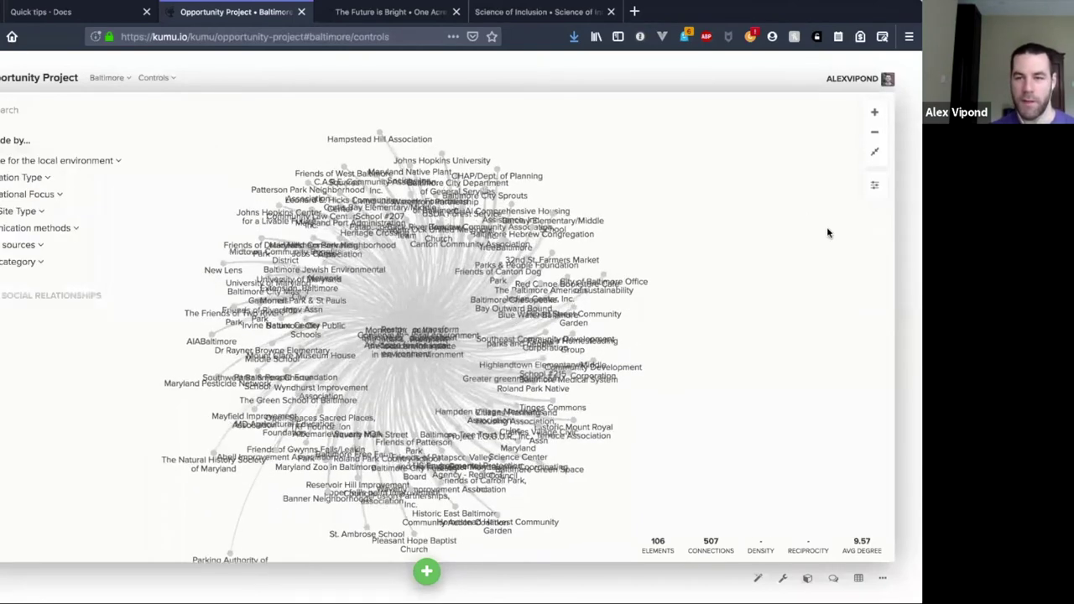
# - Open the Controls view's code and remove the ["element type"=""] selector from the Tags filter's target, leaving plain element
pyautogui.click(875, 185)
pyautogui.scroll(10, 730, 184)
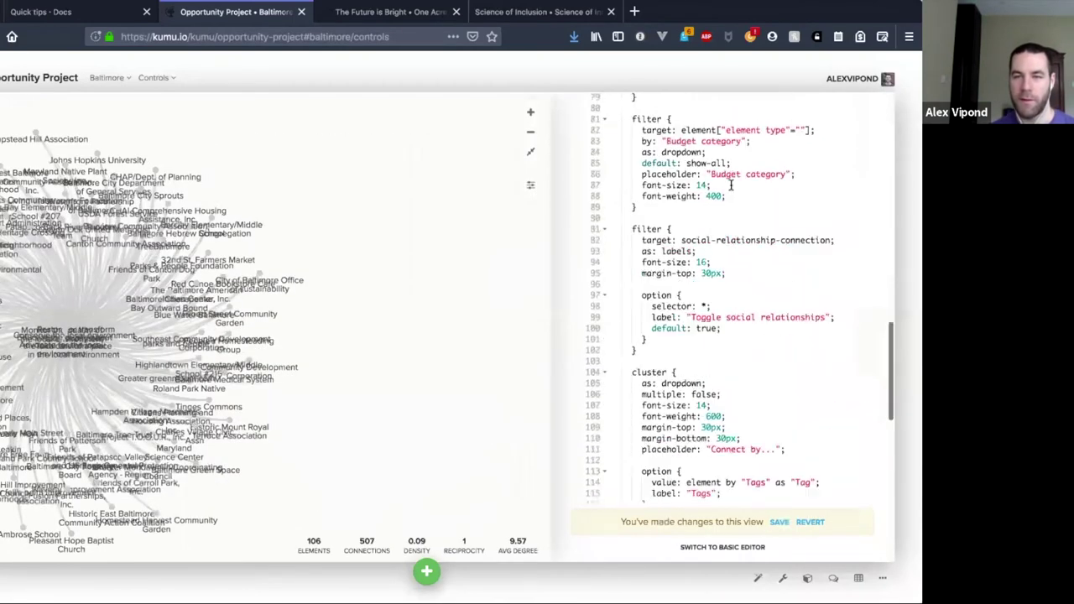
pyautogui.scroll(6, 730, 184)
pyautogui.scroll(3, 730, 185)
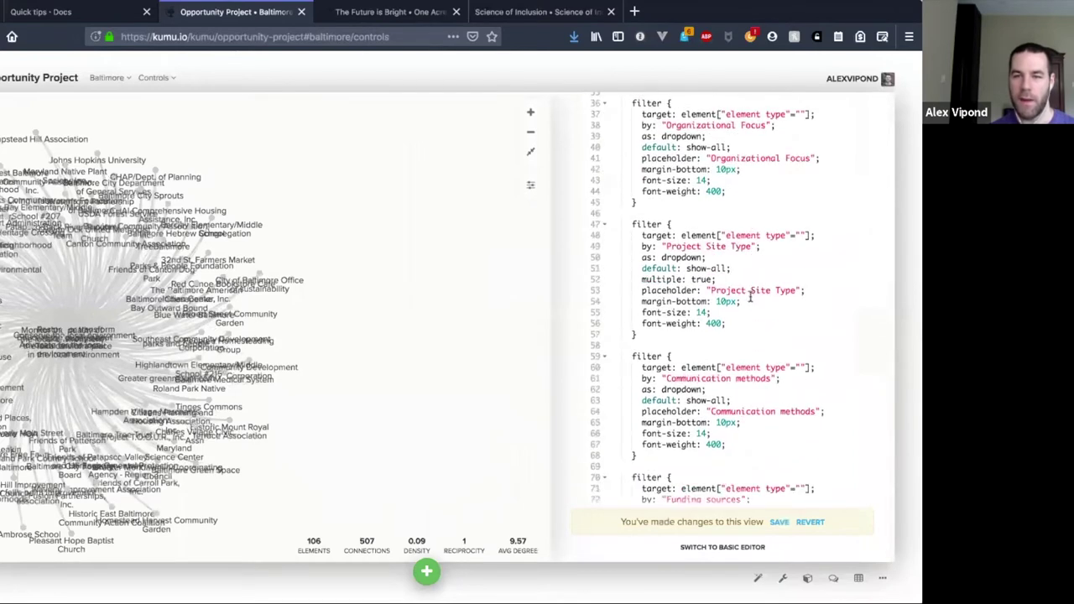
pyautogui.scroll(7, 740, 263)
pyautogui.click(649, 279)
pyautogui.click(718, 258)
pyautogui.moveTo(716, 257); pyautogui.dragTo(811, 261)
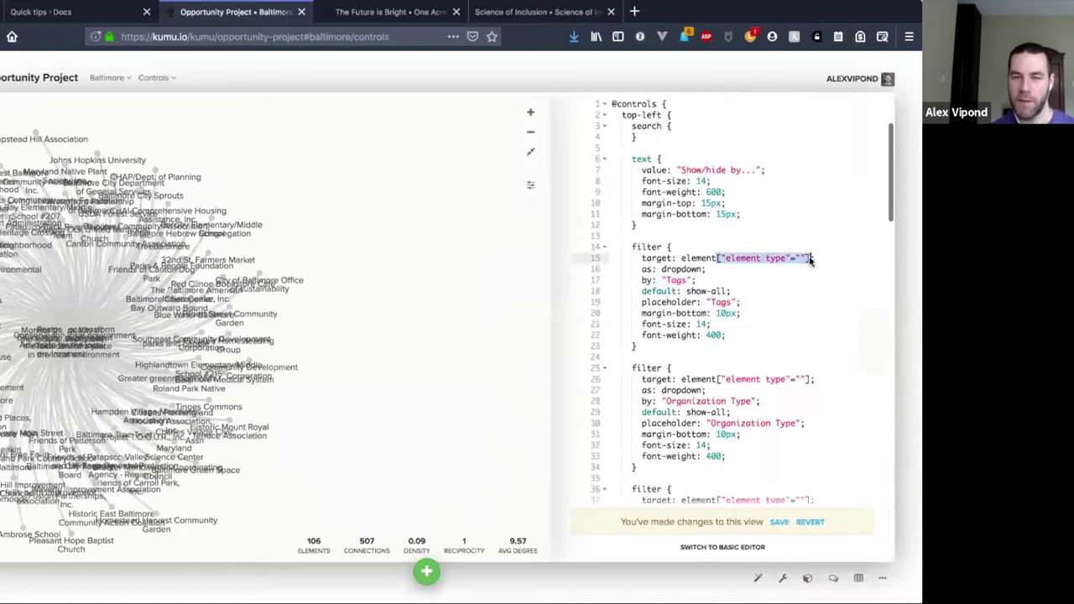
pyautogui.press('BackSpace')
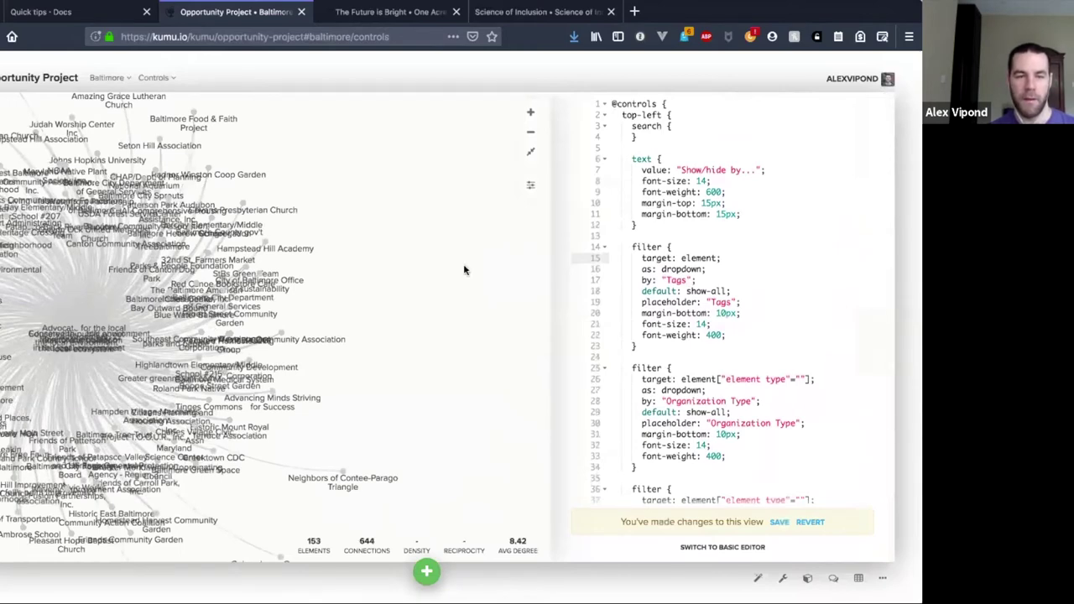
# - Return to the map and filter its Tags to "Advocate for the local environment" to test the broadened target
pyautogui.click(455, 207)
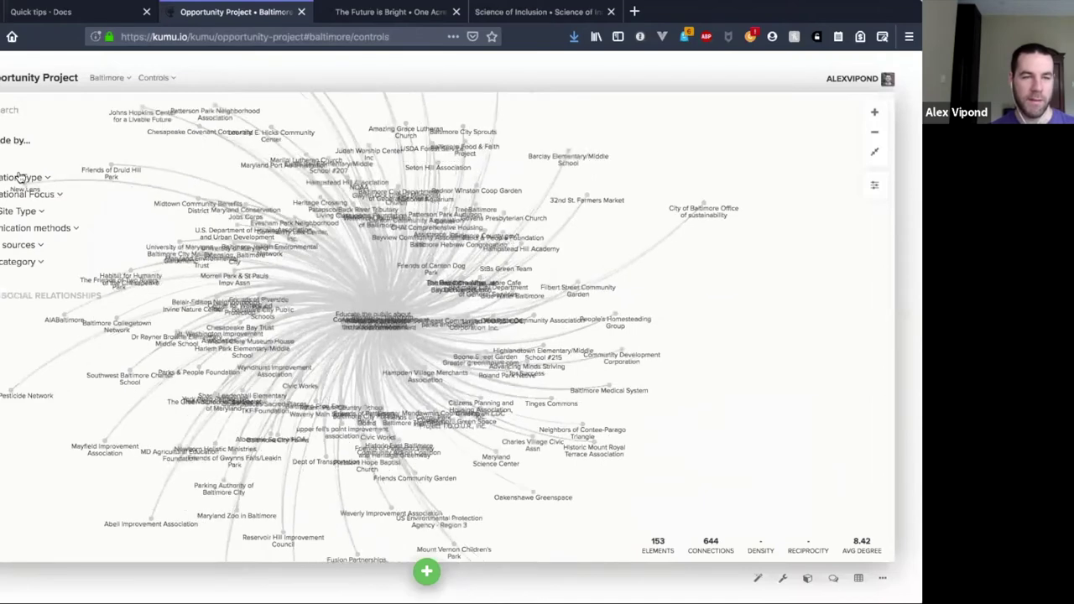
pyautogui.click(23, 177)
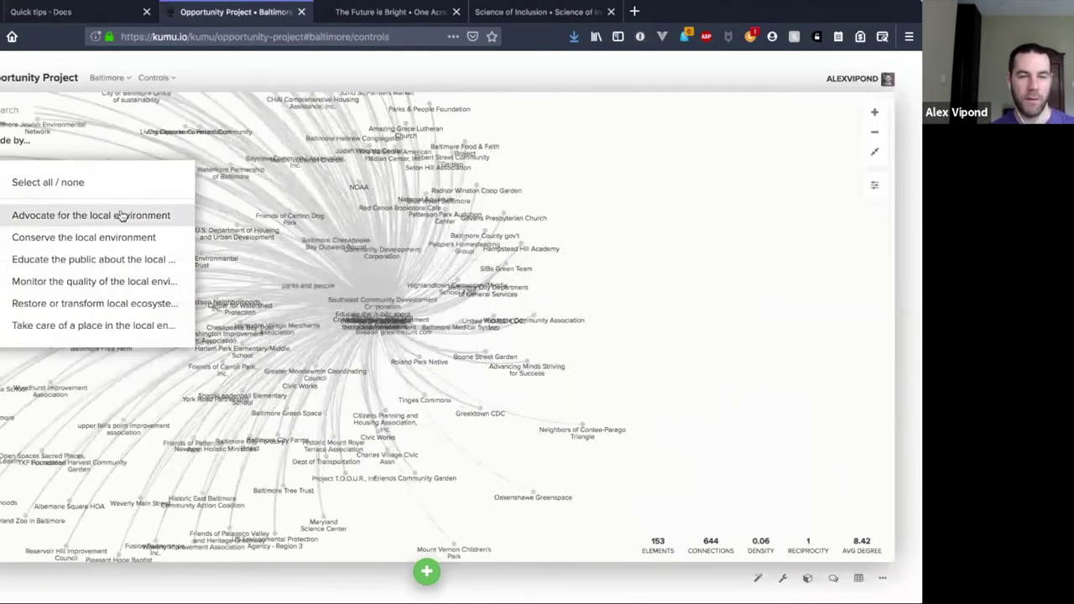
pyautogui.click(121, 215)
pyautogui.click(378, 314)
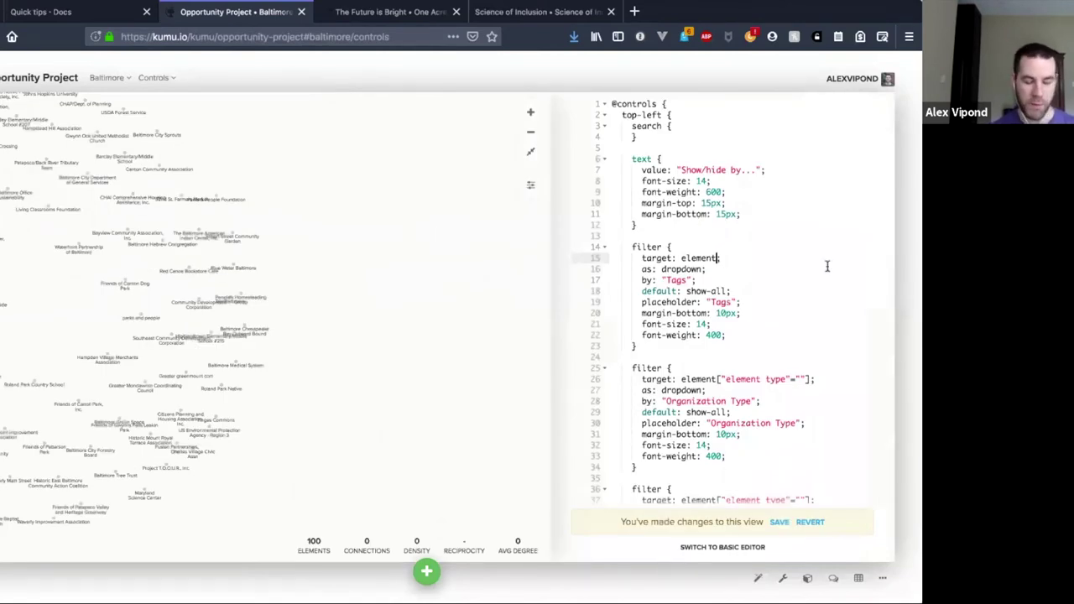
# - Restore the ["element type"=""] selector in the target line of the Tags filter
pyautogui.write('["element type"=""]')
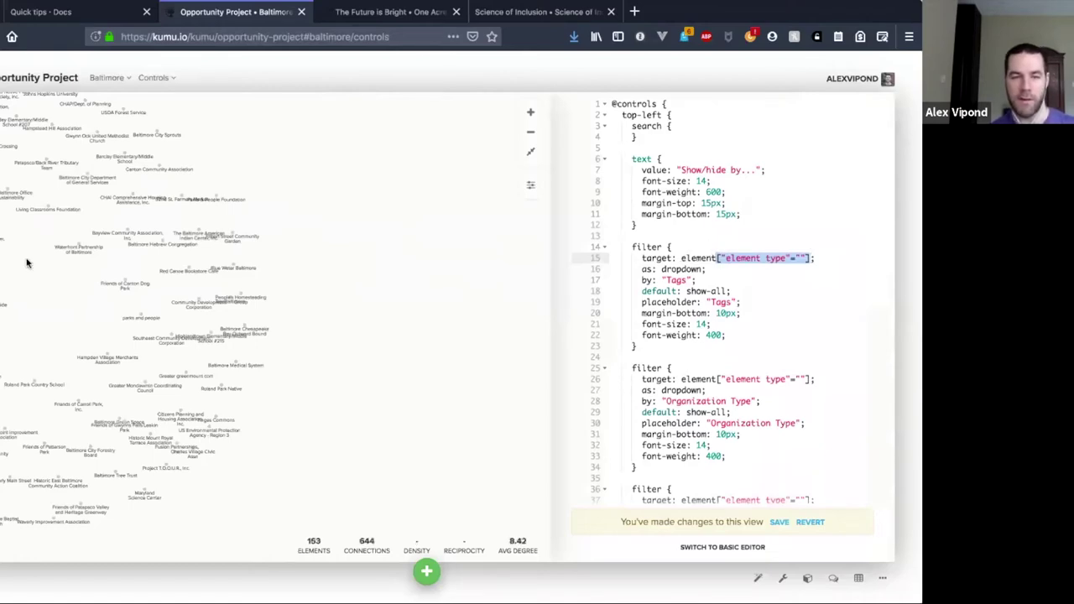
pyautogui.moveTo(815, 257); pyautogui.dragTo(637, 258)
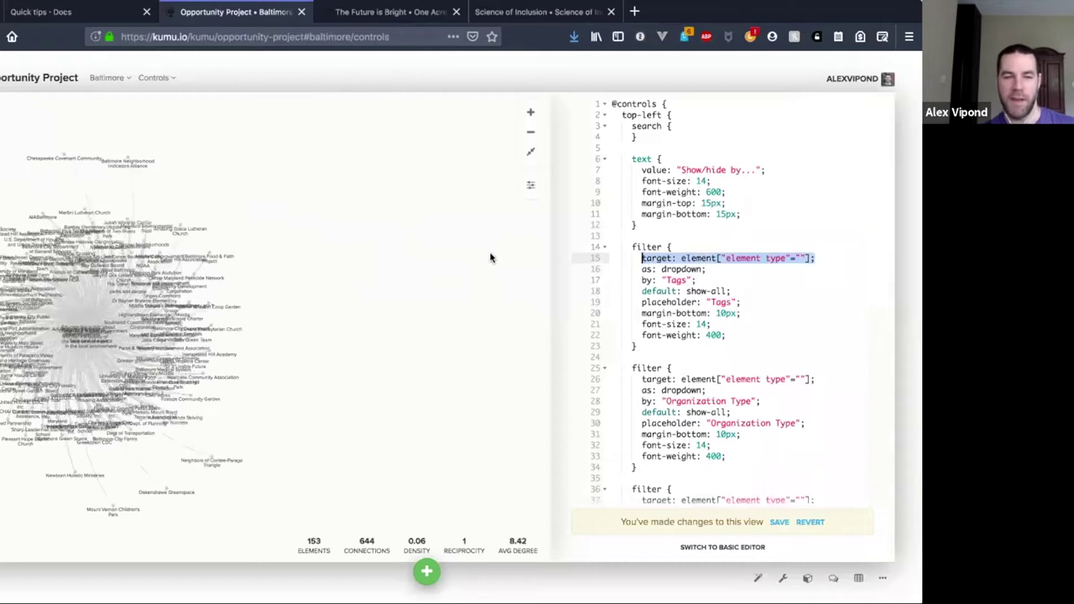
# - Examine the target property and its element selector in the Tags filter's code
pyautogui.moveTo(642, 258); pyautogui.dragTo(676, 257)
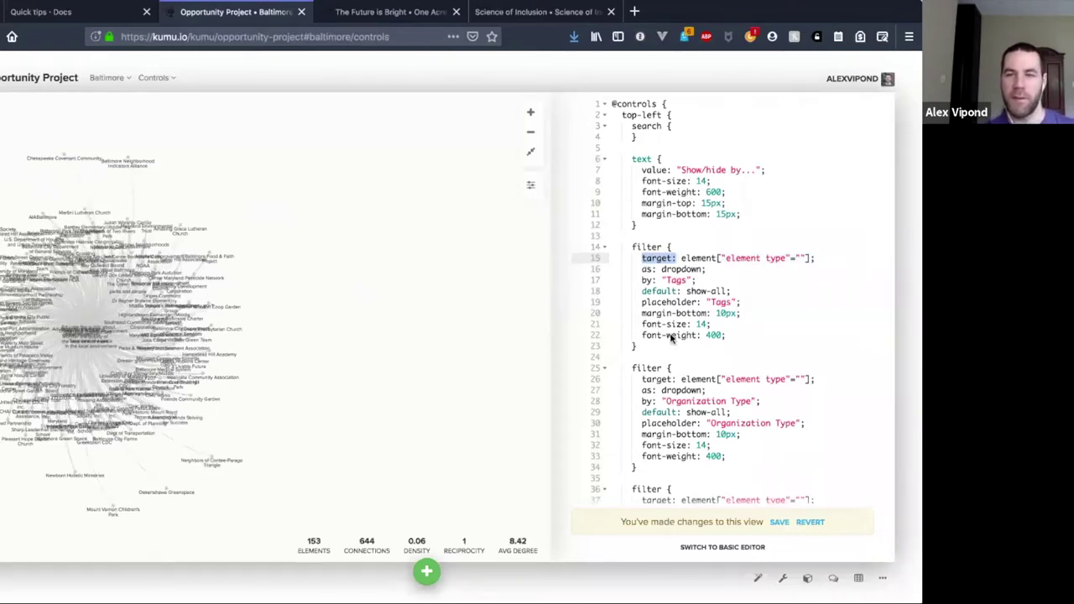
pyautogui.click(650, 250)
pyautogui.moveTo(642, 259); pyautogui.dragTo(812, 260)
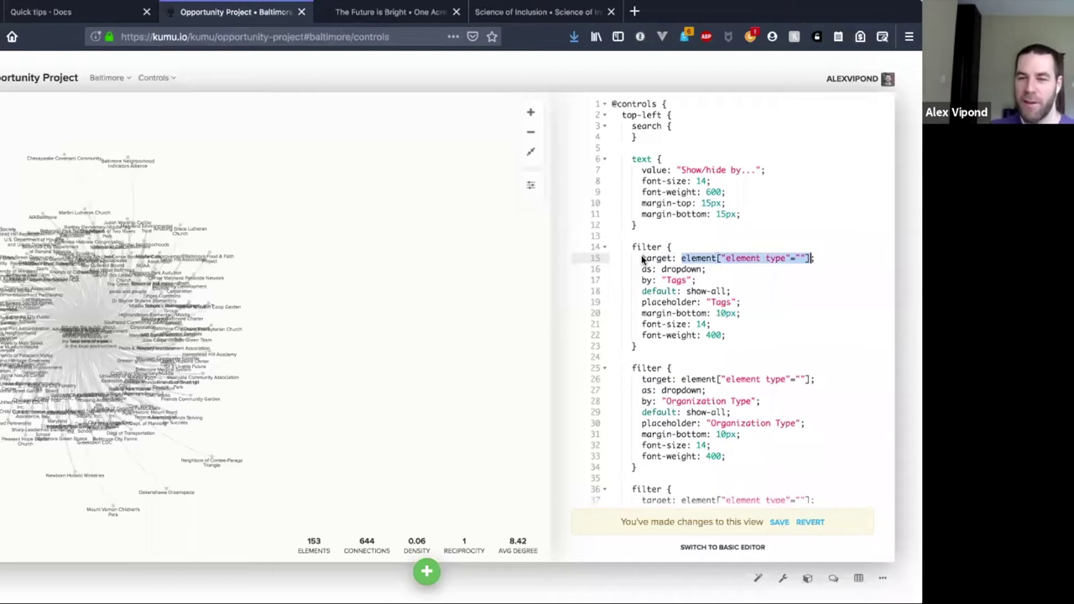
pyautogui.moveTo(642, 261); pyautogui.dragTo(831, 258)
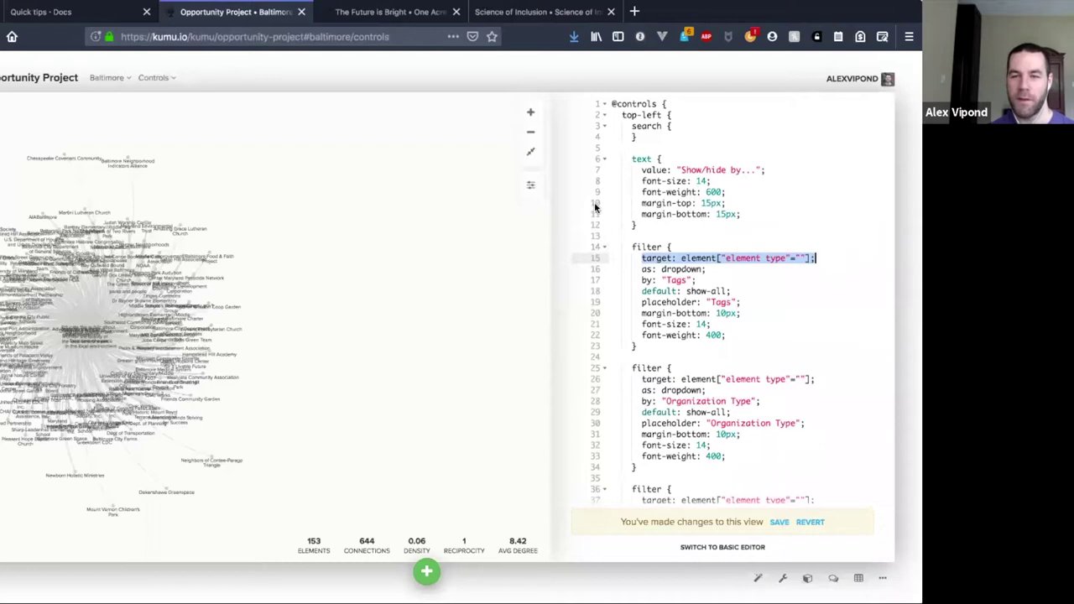
pyautogui.click(644, 268)
pyautogui.doubleClick(654, 258)
pyautogui.moveTo(812, 257); pyautogui.dragTo(642, 257)
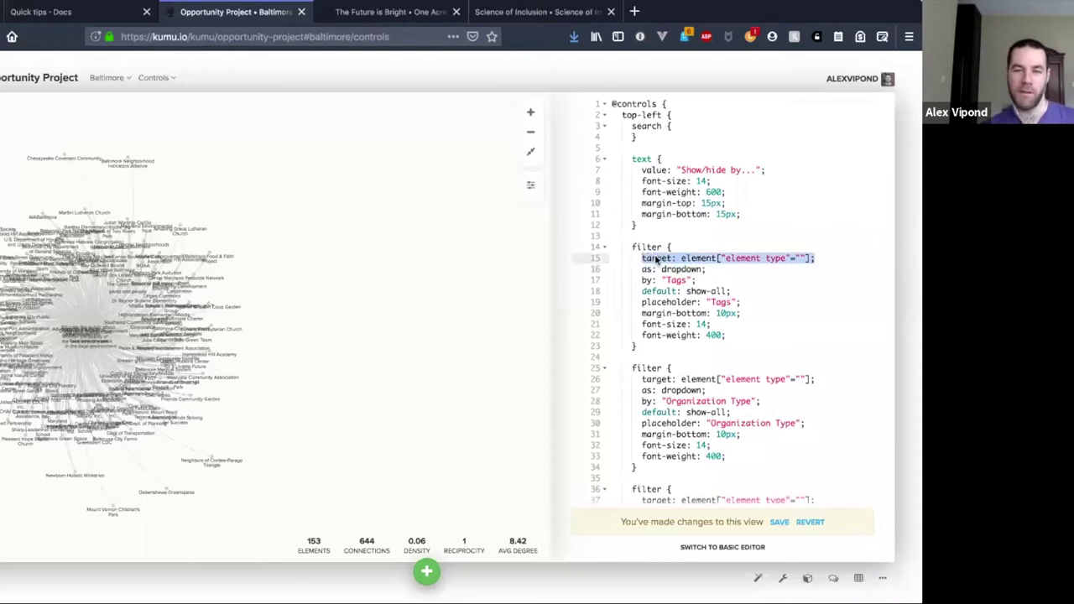
pyautogui.click(657, 259)
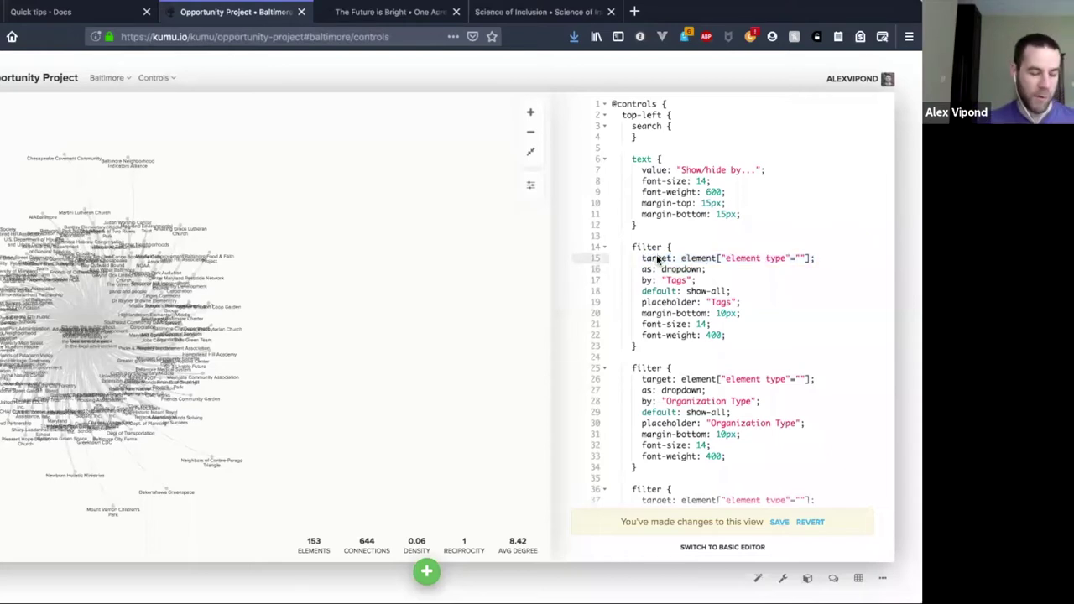
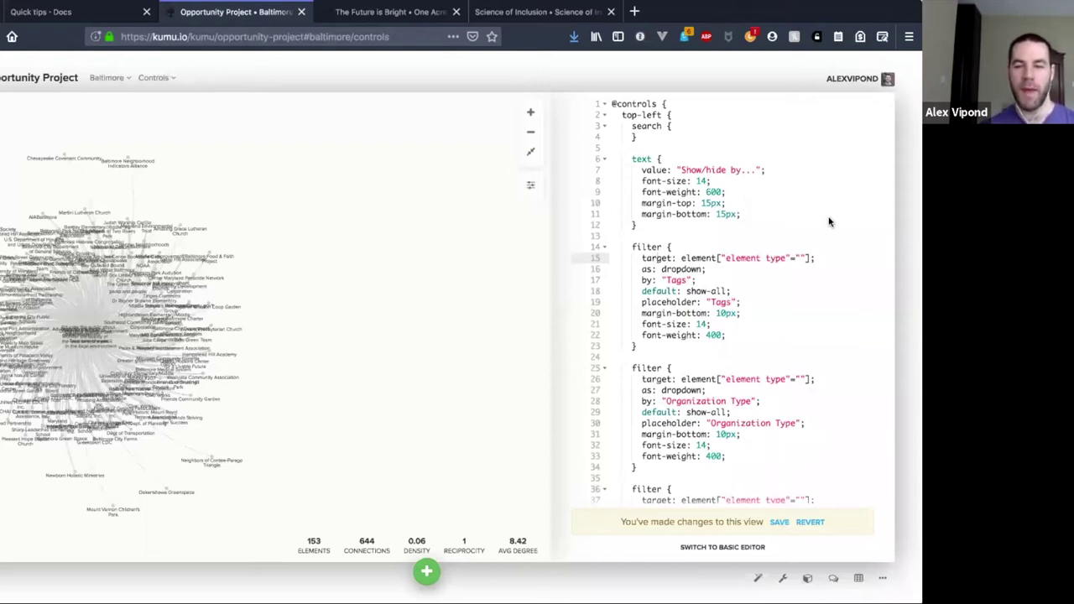
# - Revert the unsaved changes to the Controls view and return to the map
pyautogui.click(811, 522)
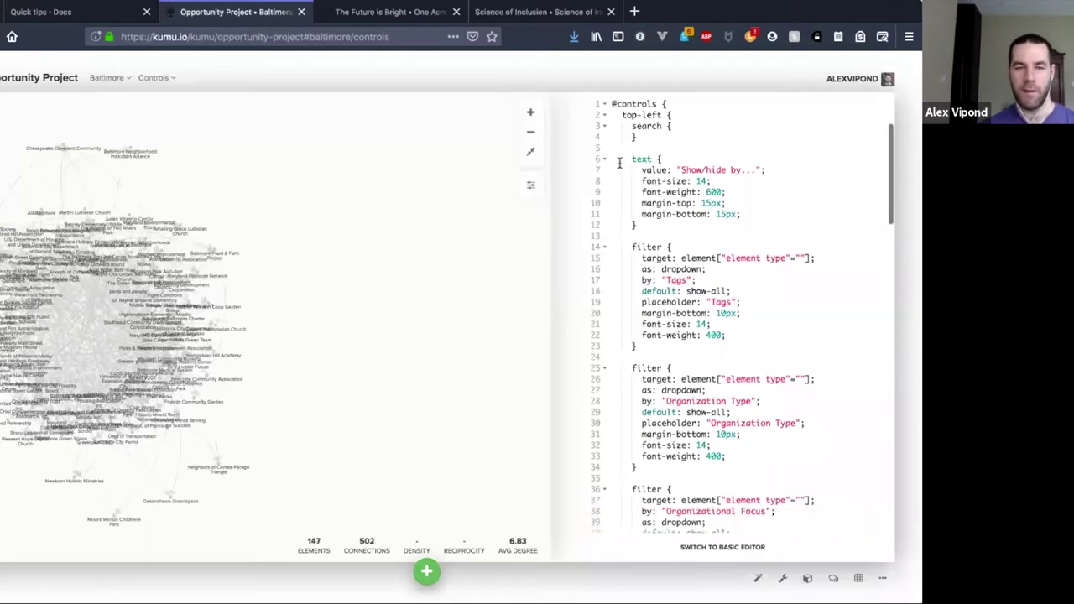
pyautogui.click(532, 188)
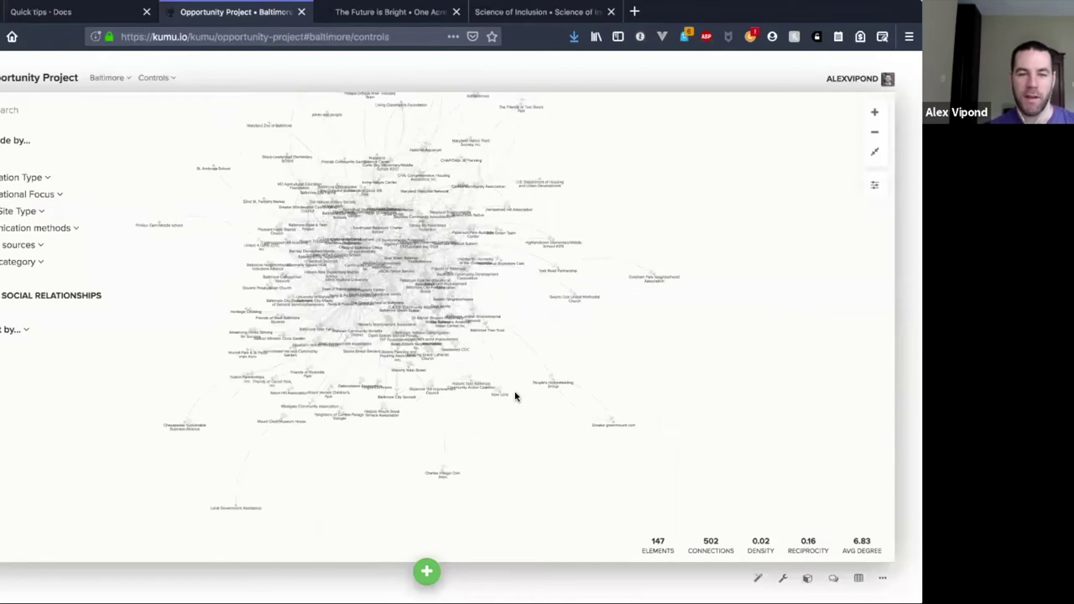
pyautogui.scroll(5, 431, 419)
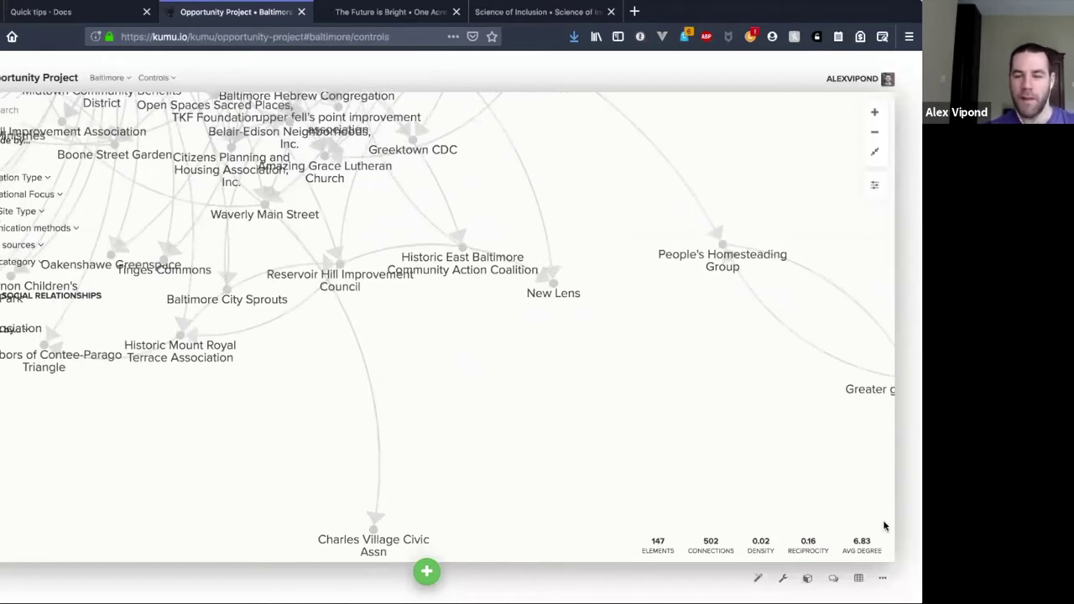
# - Open the map's data table and switch it from connections to elements
pyautogui.click(859, 579)
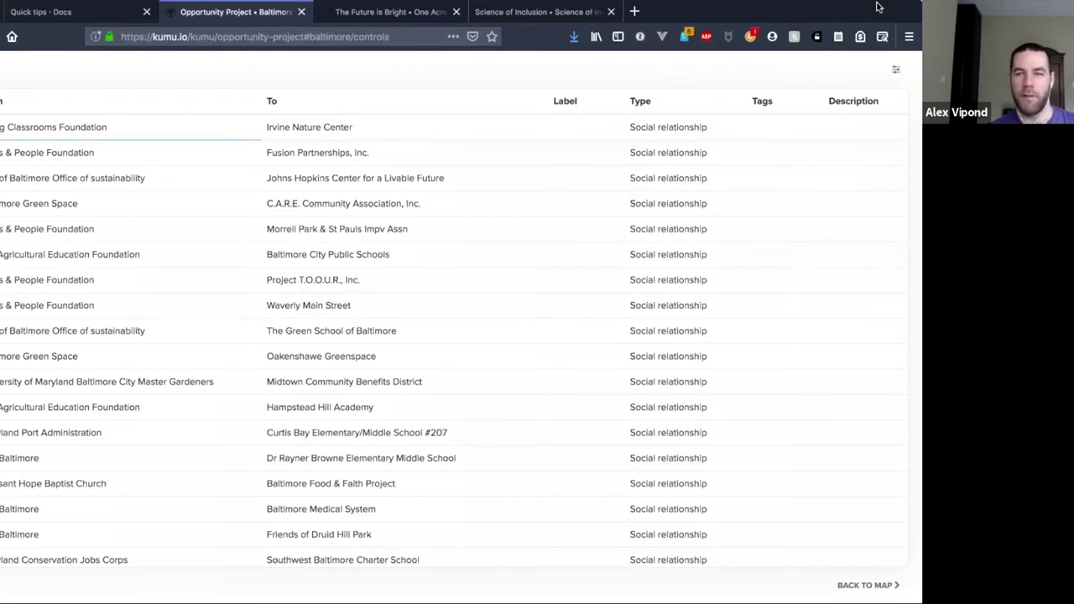
pyautogui.click(895, 72)
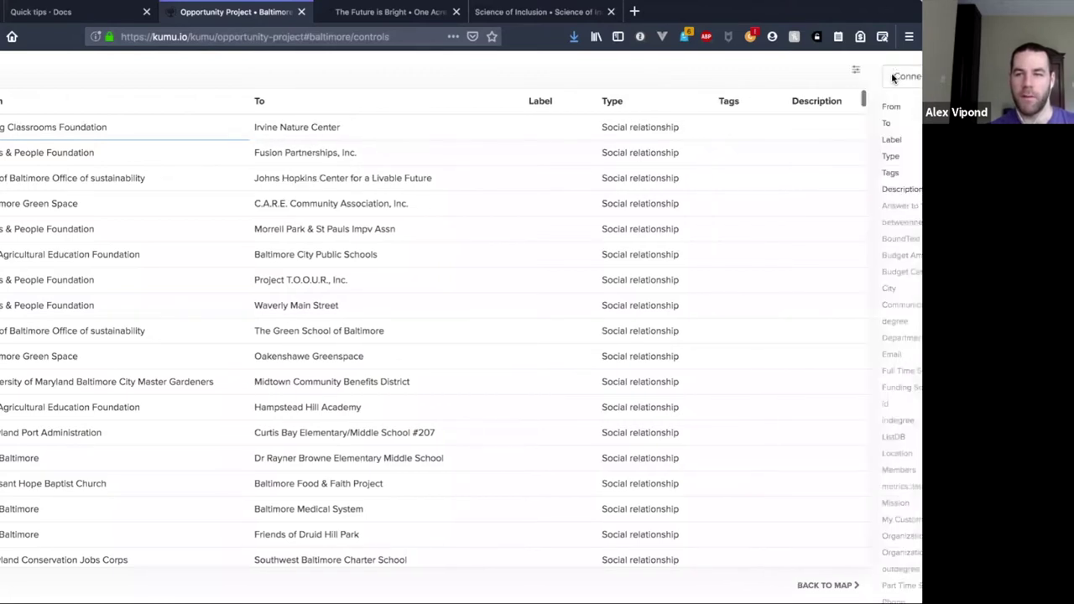
pyautogui.click(879, 74)
pyautogui.press('Escape')
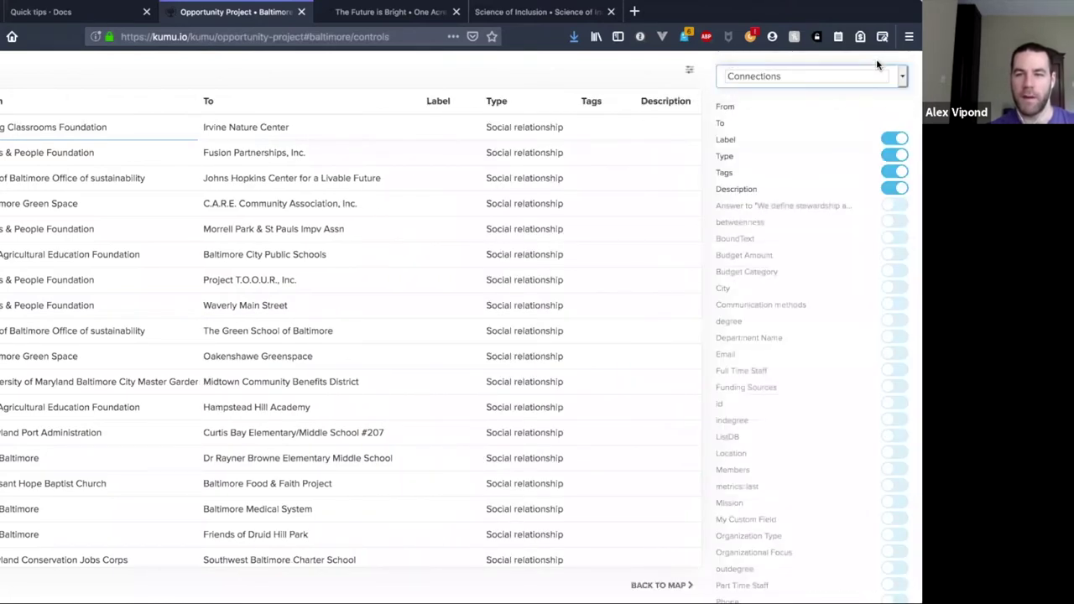
pyautogui.press('Up')
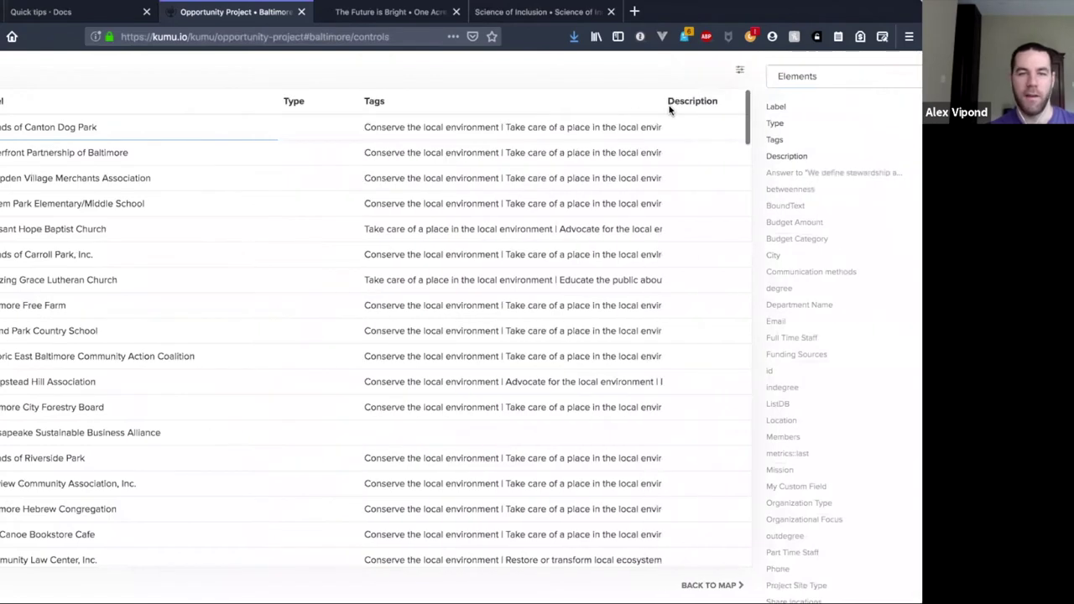
pyautogui.press('Escape')
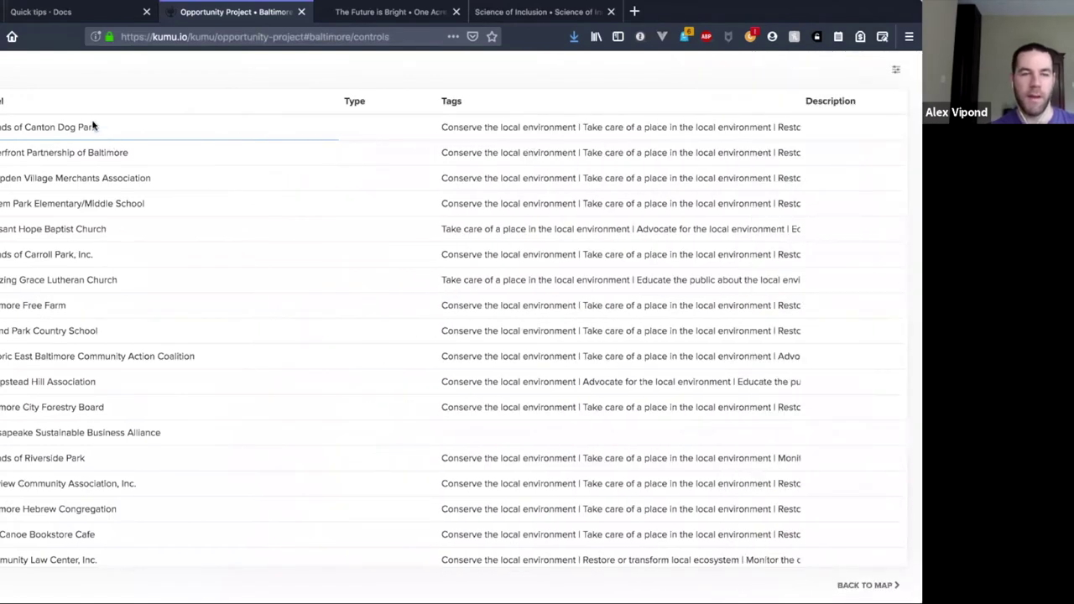
# - Look through the elements' type and tag values in the table and return to the map
pyautogui.scroll(-1, 99, 356)
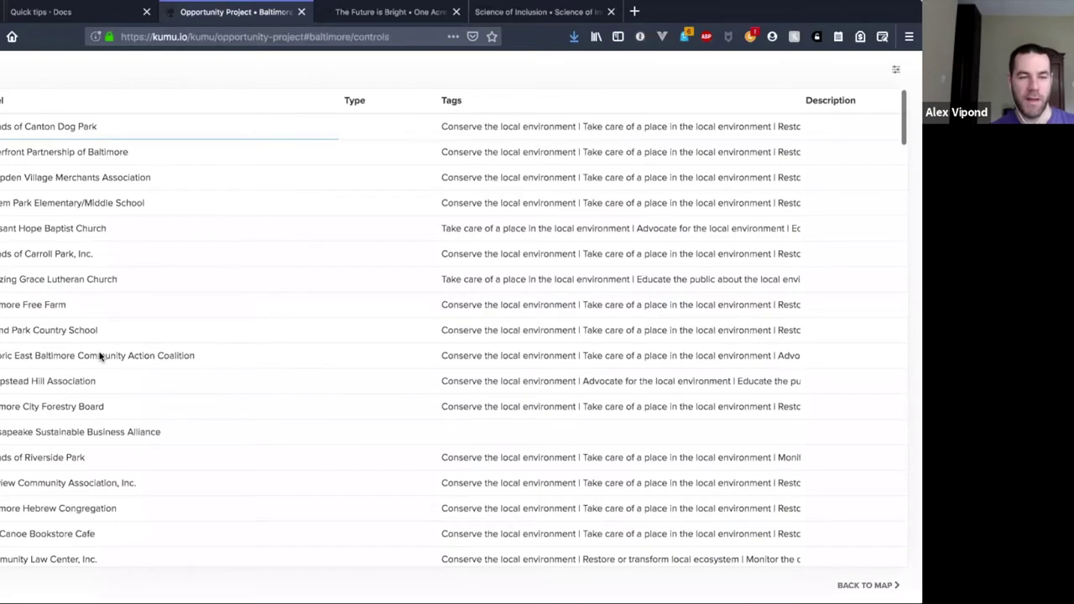
pyautogui.scroll(-5, 97, 351)
pyautogui.scroll(5, 50, 215)
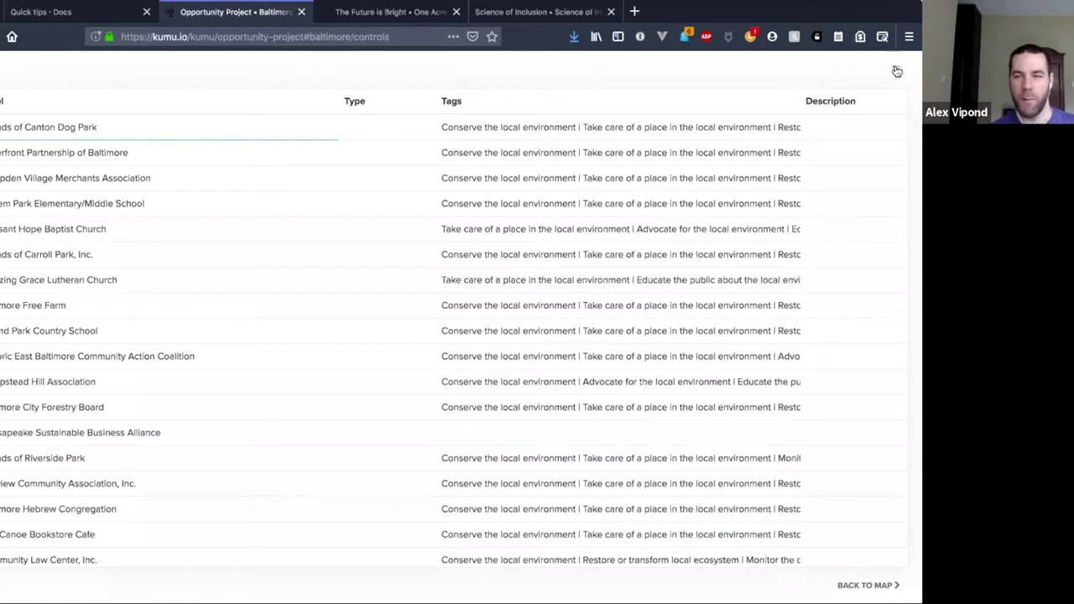
pyautogui.click(853, 584)
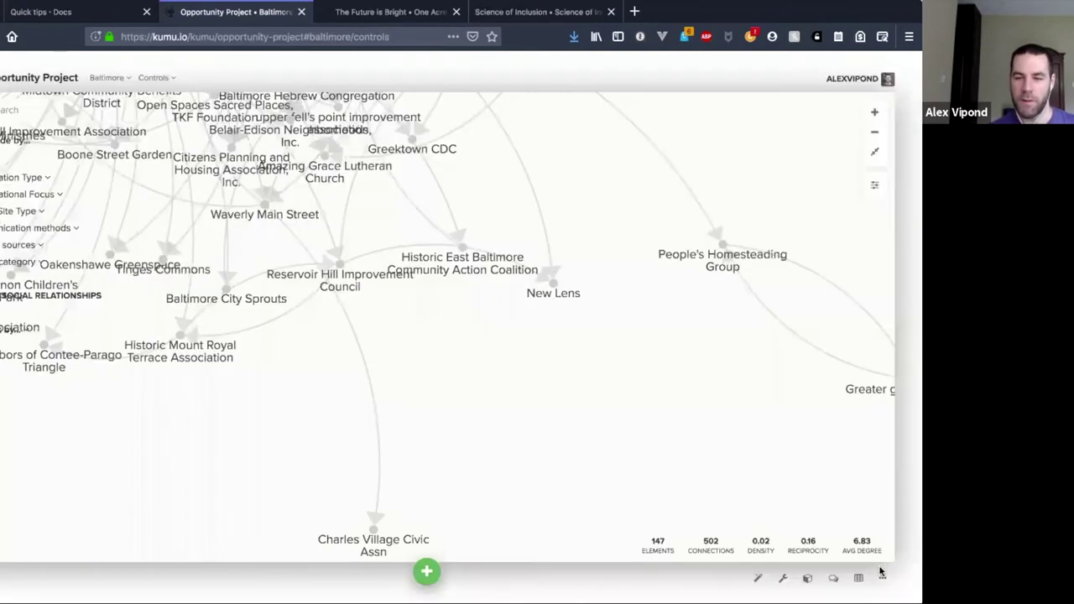
pyautogui.click(881, 578)
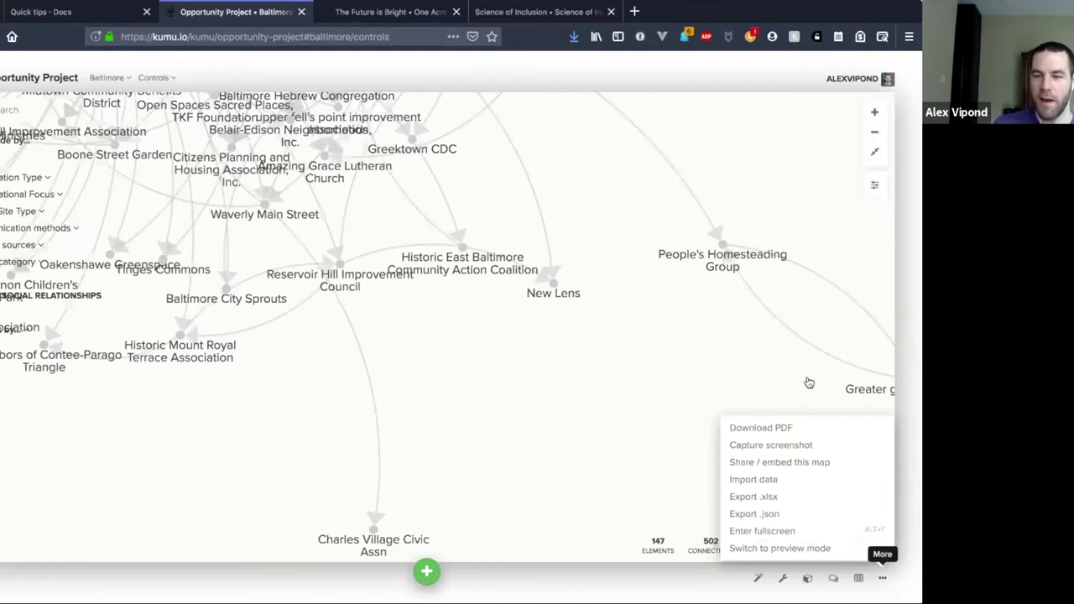
pyautogui.click(749, 346)
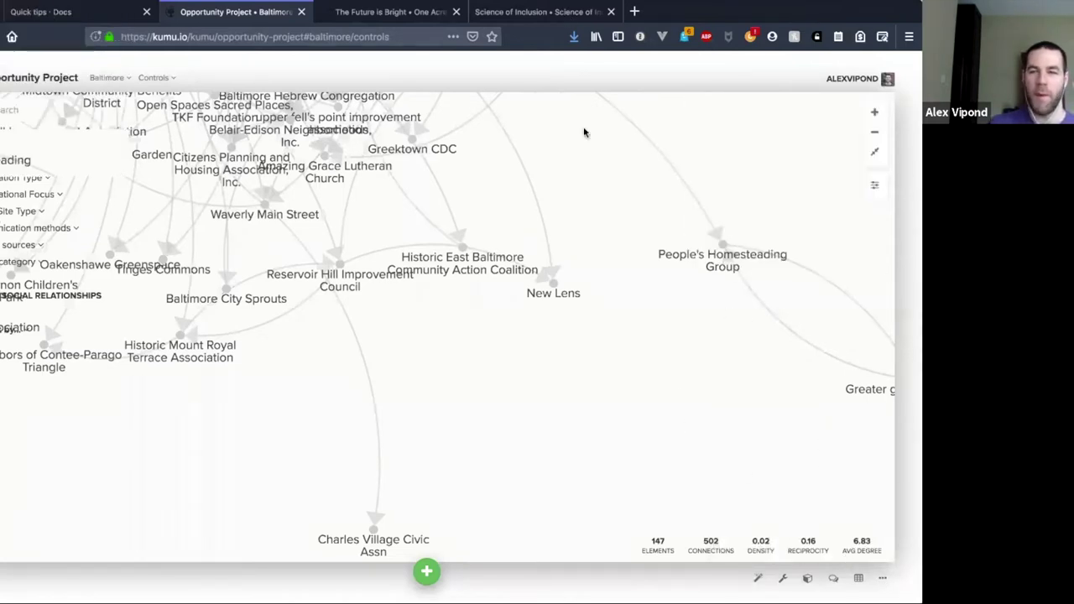
# - Switch the Controls view's settings to the basic editor and add a custom control
pyautogui.click(874, 184)
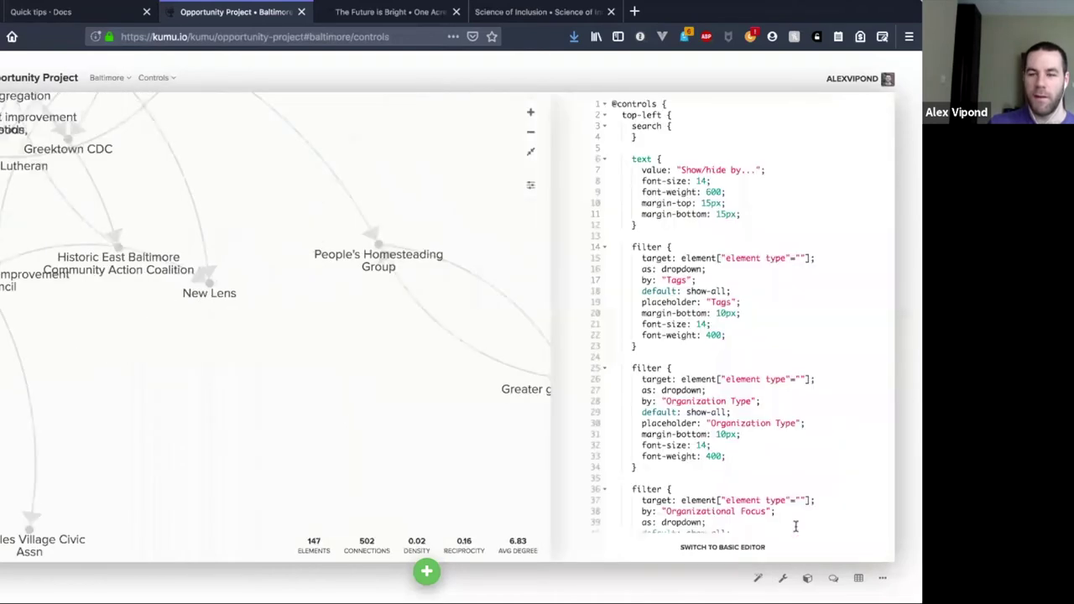
pyautogui.click(760, 549)
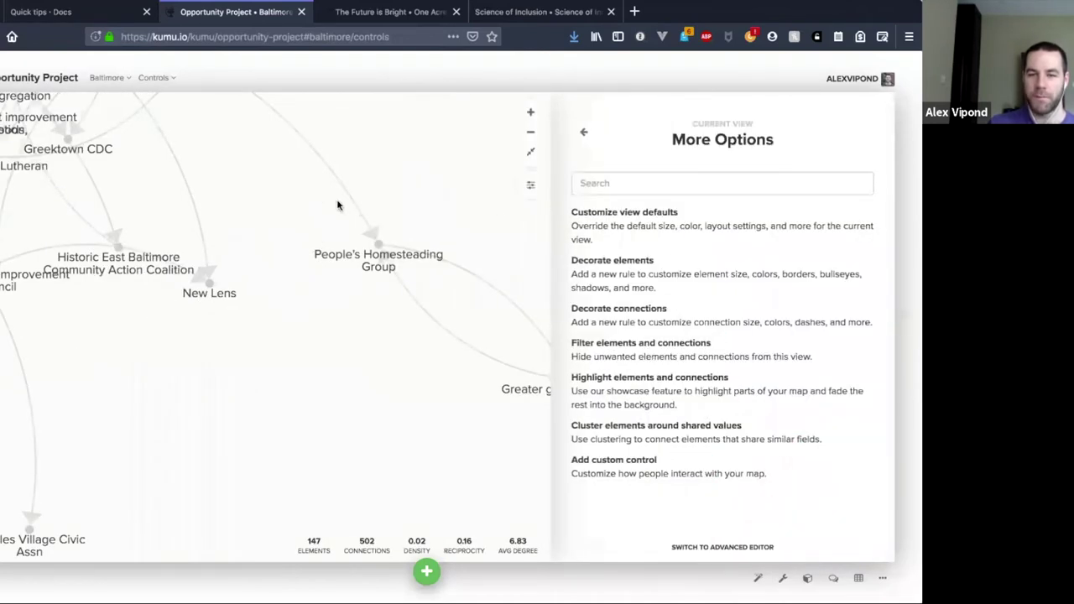
pyautogui.click(581, 132)
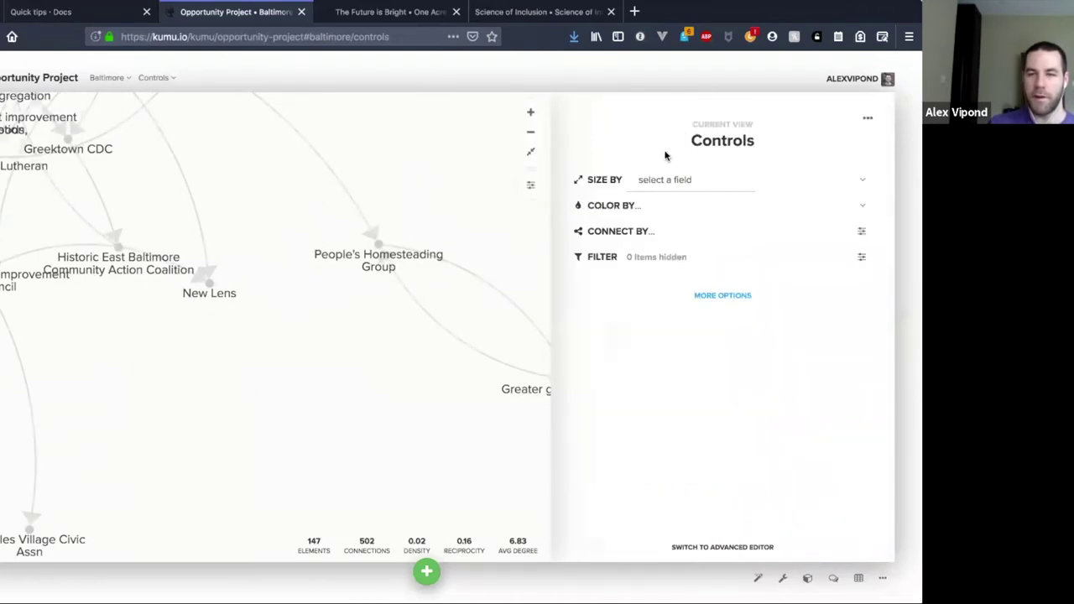
pyautogui.click(719, 297)
pyautogui.click(627, 463)
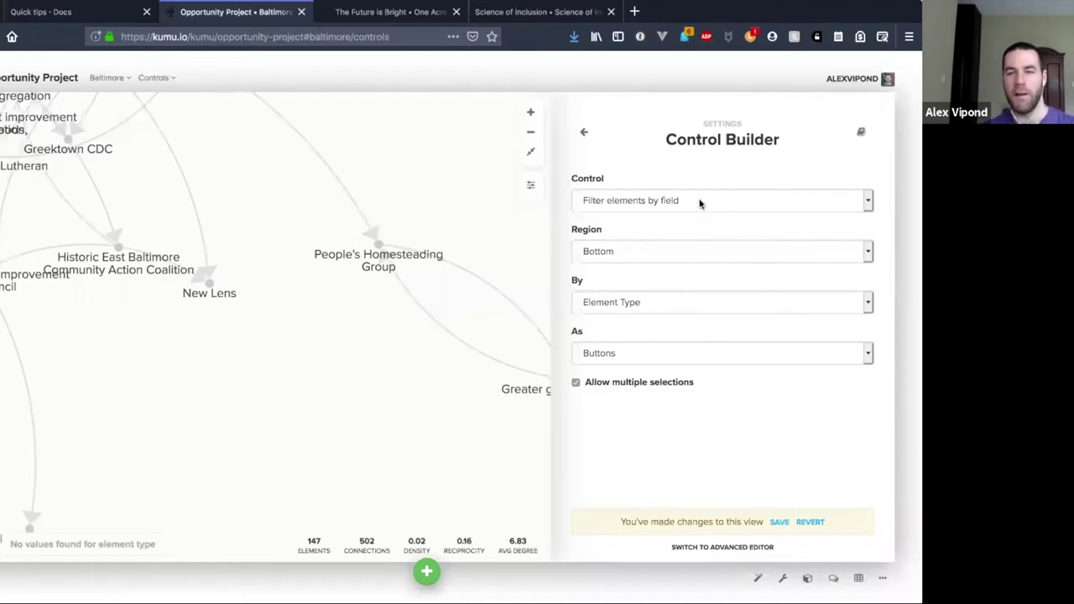
# - Review the control types offered for the custom control, keep "Filter elements by field", and check the advanced editor before returning to the builder
pyautogui.click(700, 202)
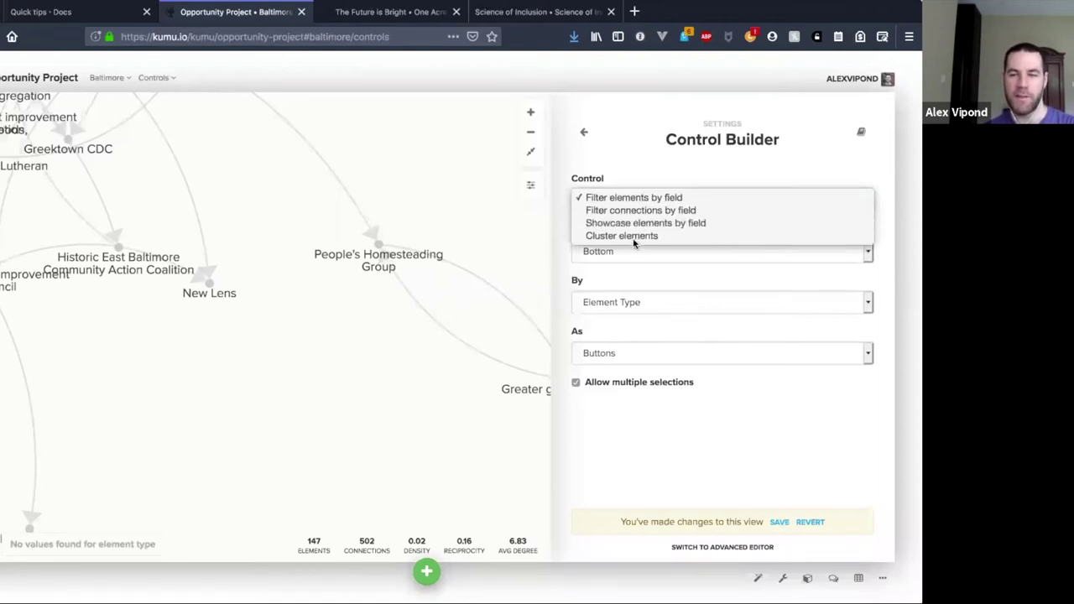
pyautogui.click(700, 161)
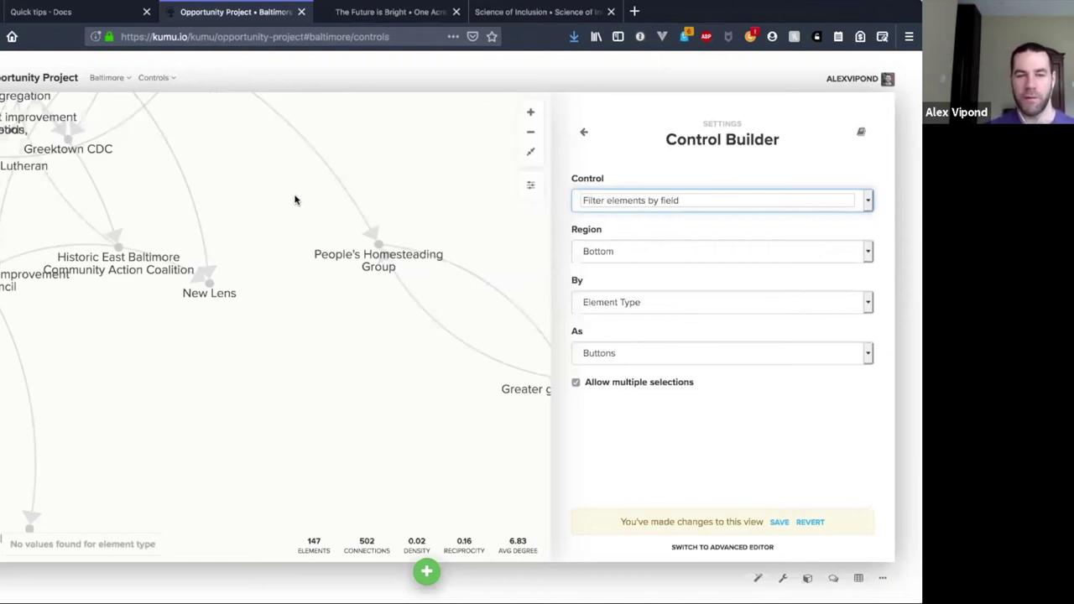
pyautogui.click(716, 547)
pyautogui.click(742, 547)
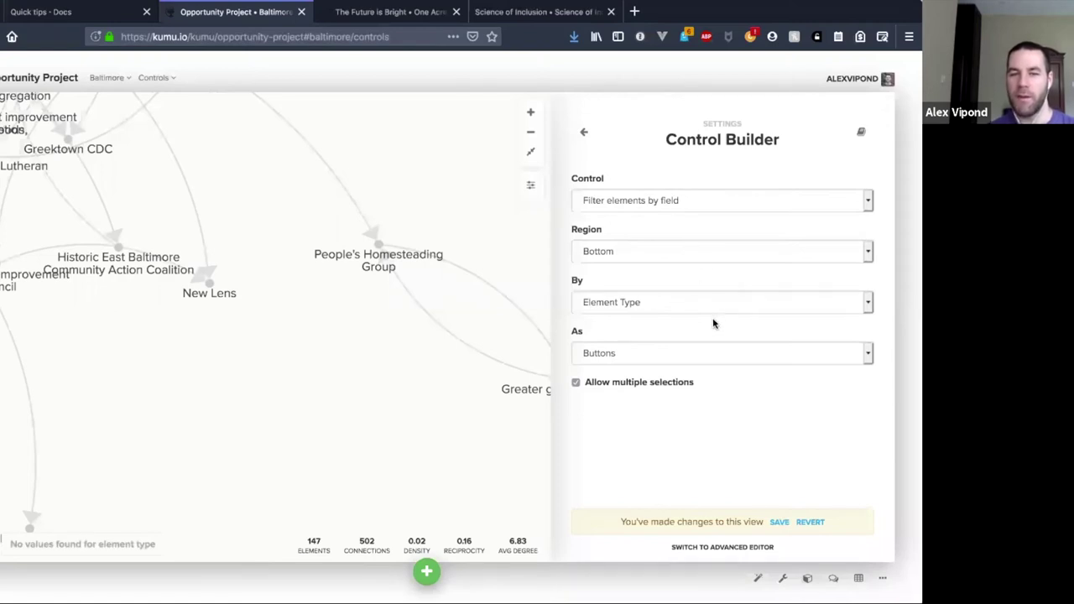
# - Examine the Controls view's filter settings and the selector builder for including additional items, then return to the main settings
pyautogui.click(585, 141)
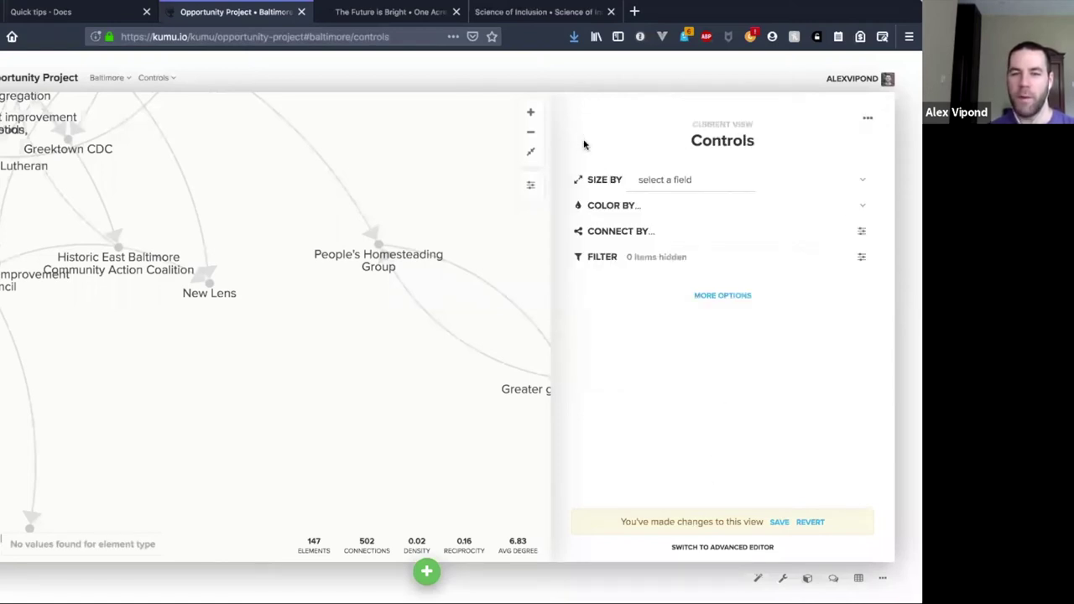
pyautogui.click(860, 258)
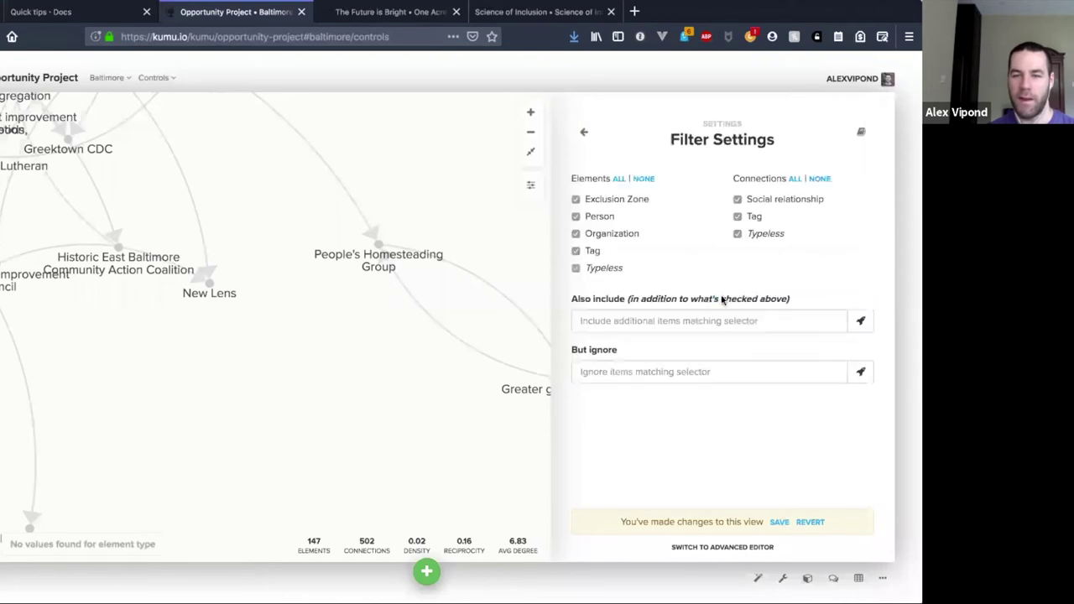
pyautogui.click(862, 322)
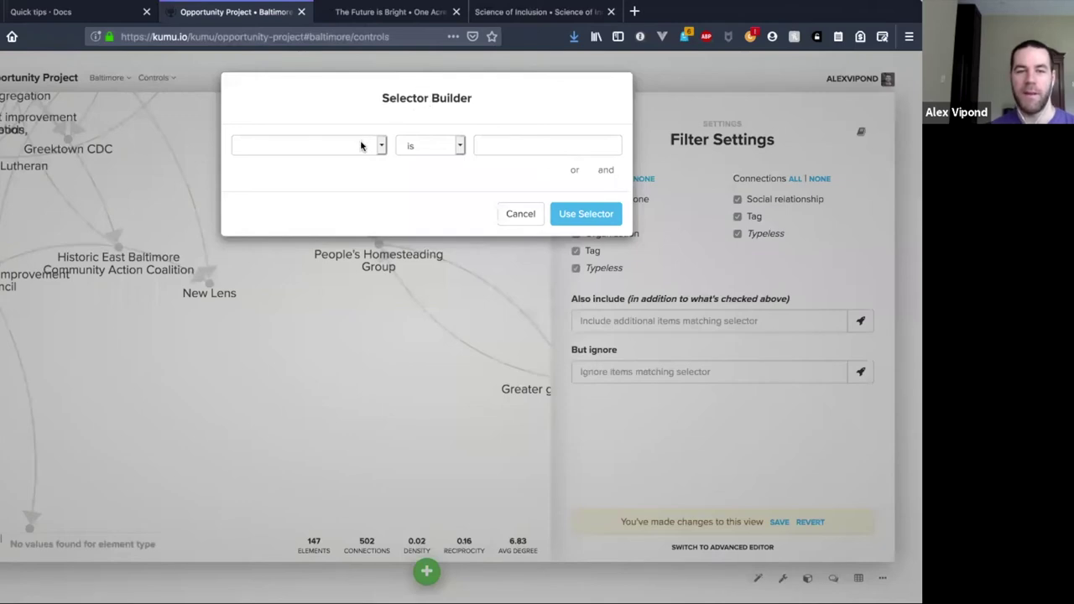
pyautogui.click(528, 214)
pyautogui.click(586, 133)
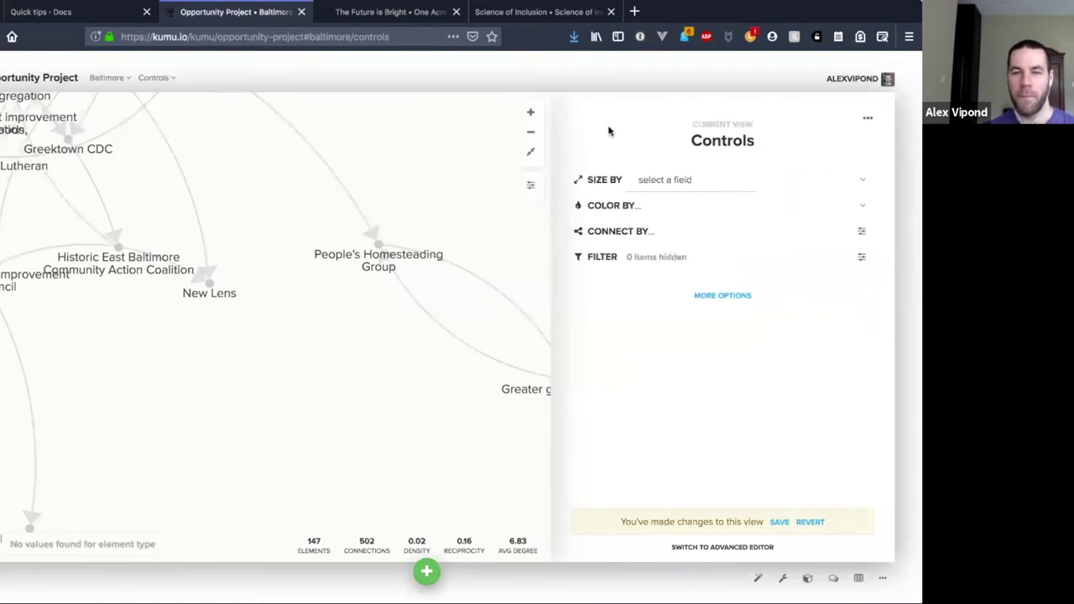
# - Look over the view's additional customization options and close the settings to return to the full Baltimore map
pyautogui.click(714, 297)
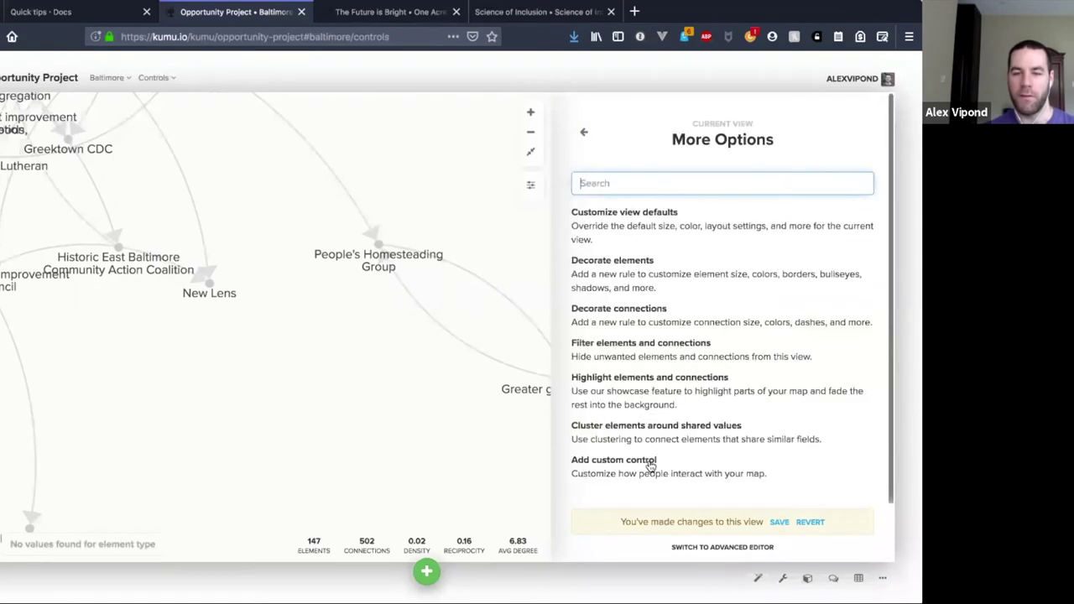
pyautogui.click(582, 135)
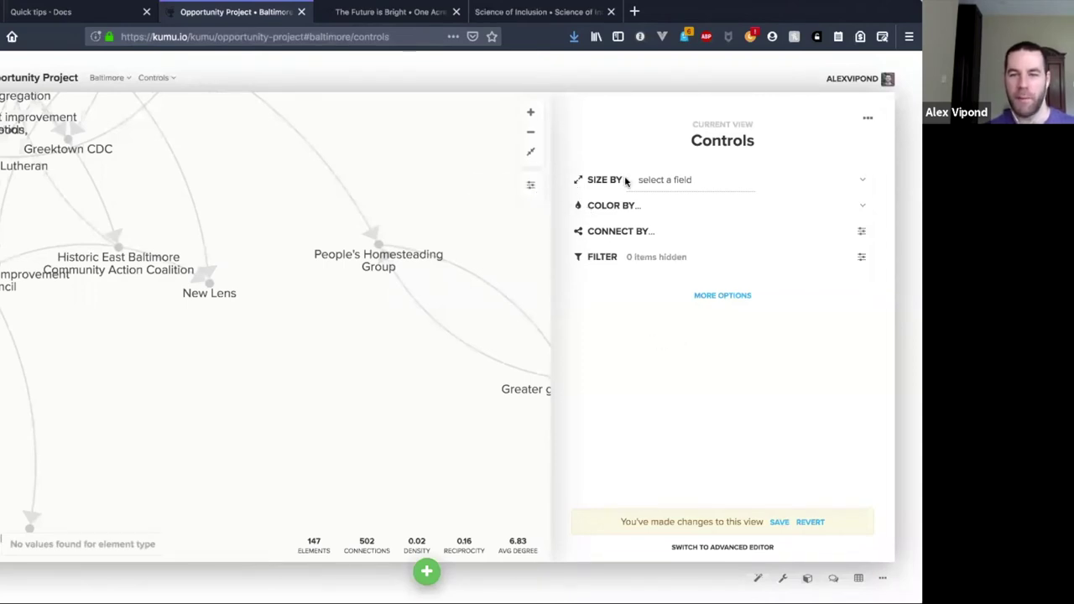
pyautogui.click(532, 186)
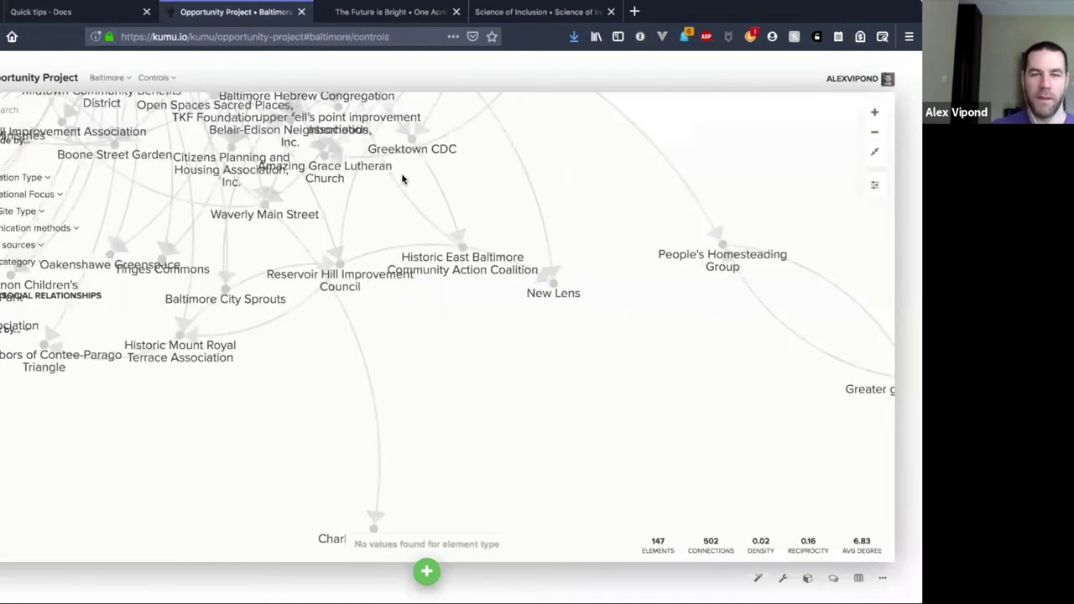
pyautogui.scroll(-3, 439, 307)
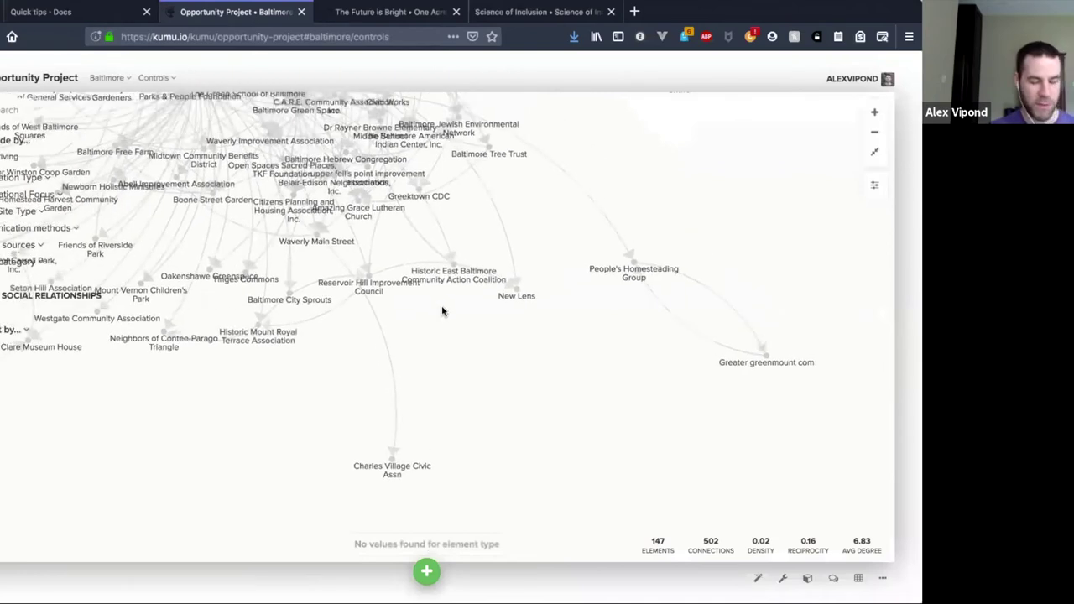
# - Check the One Acre Fund map, return to the Baltimore map and view its Organizational Focus filter choices
pyautogui.hotkey('ctrl', 'Tab')
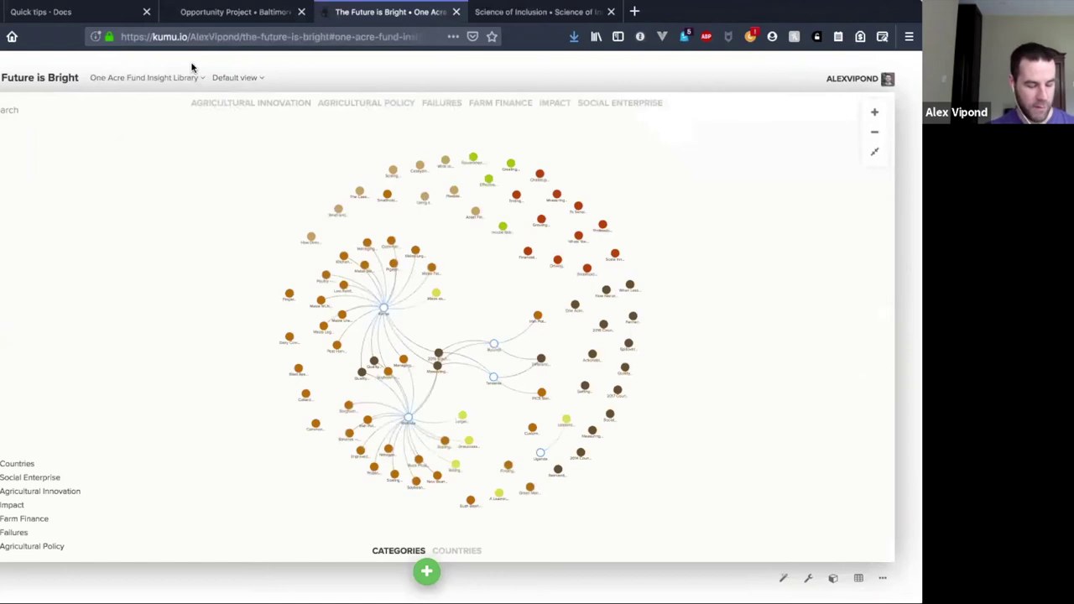
pyautogui.click(198, 15)
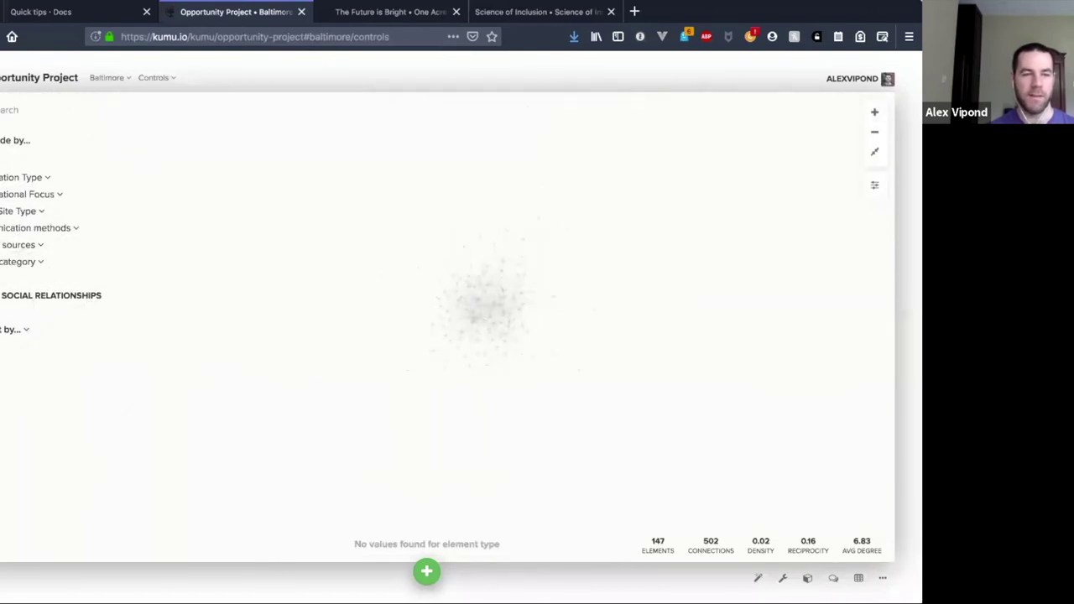
pyautogui.click(12, 177)
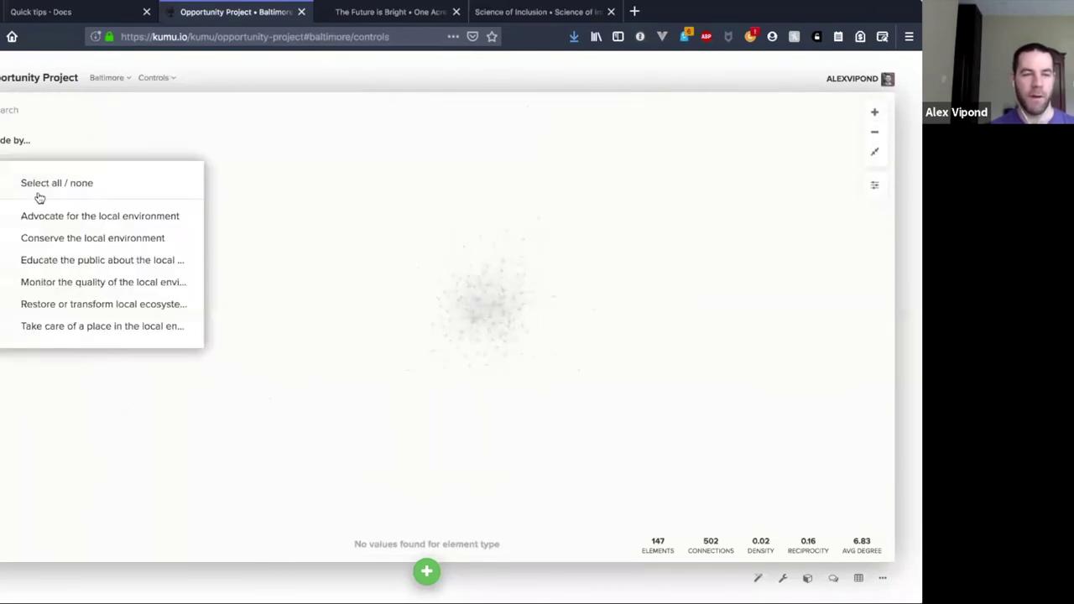
pyautogui.click(335, 225)
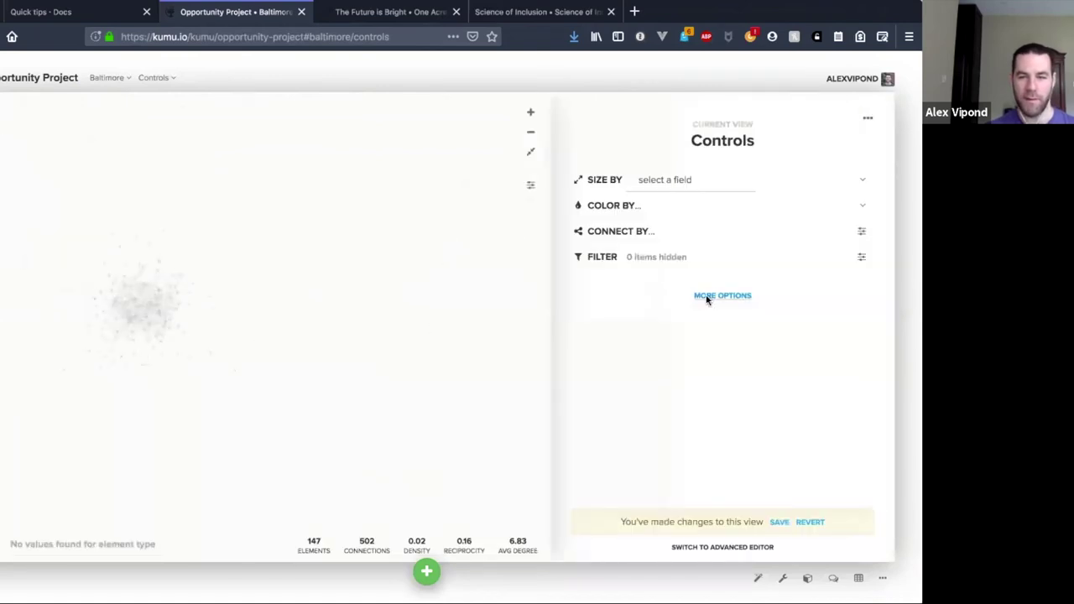
# - Compare the element and connection types in the view's filter settings with the Organizational Focus choices on the Baltimore map
pyautogui.click(707, 297)
pyautogui.click(585, 135)
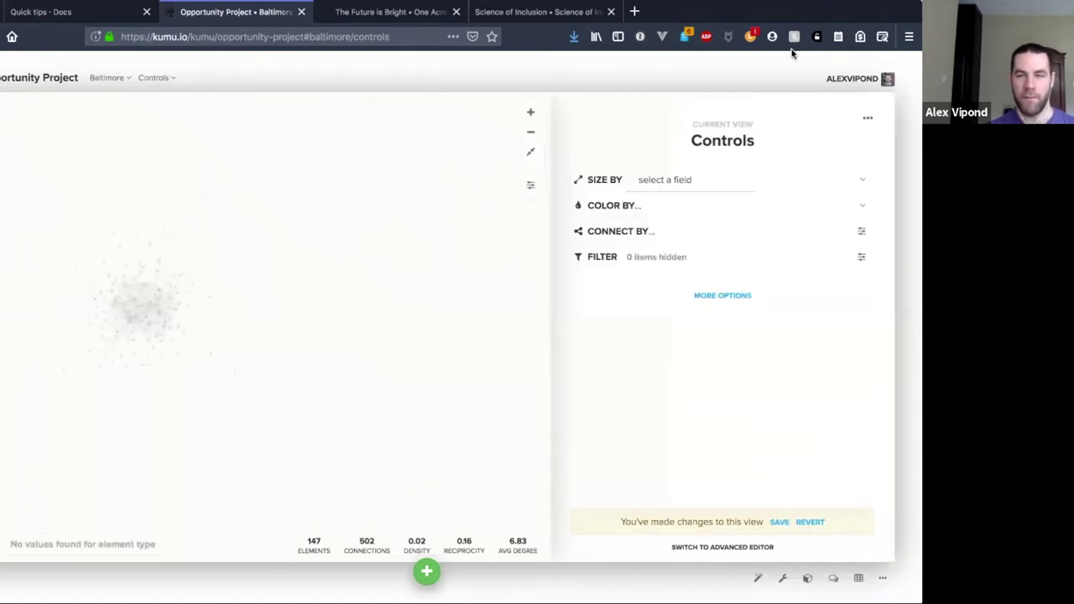
pyautogui.click(861, 258)
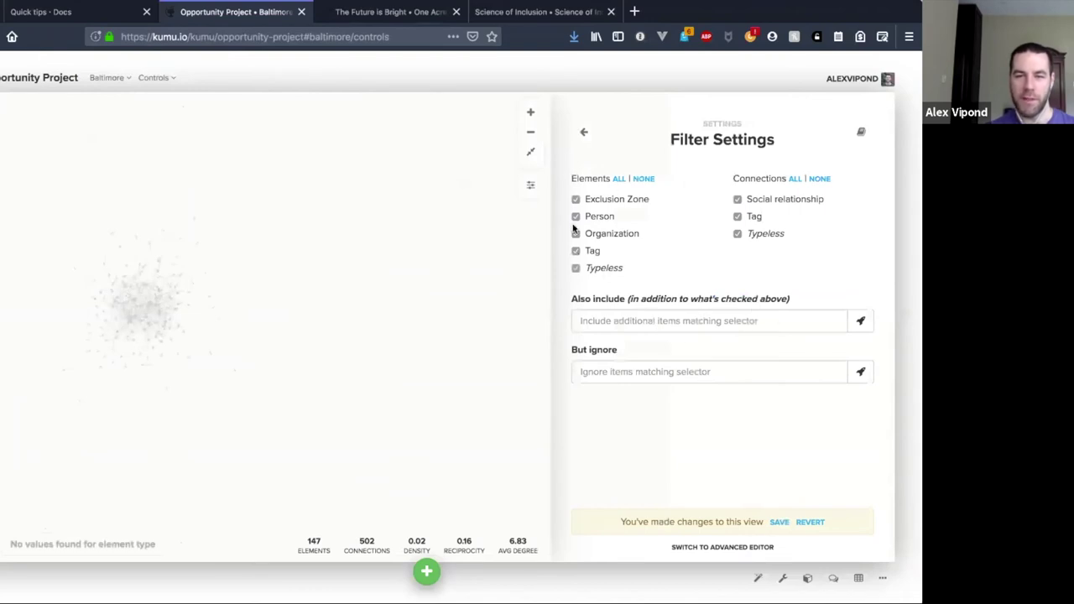
pyautogui.click(531, 185)
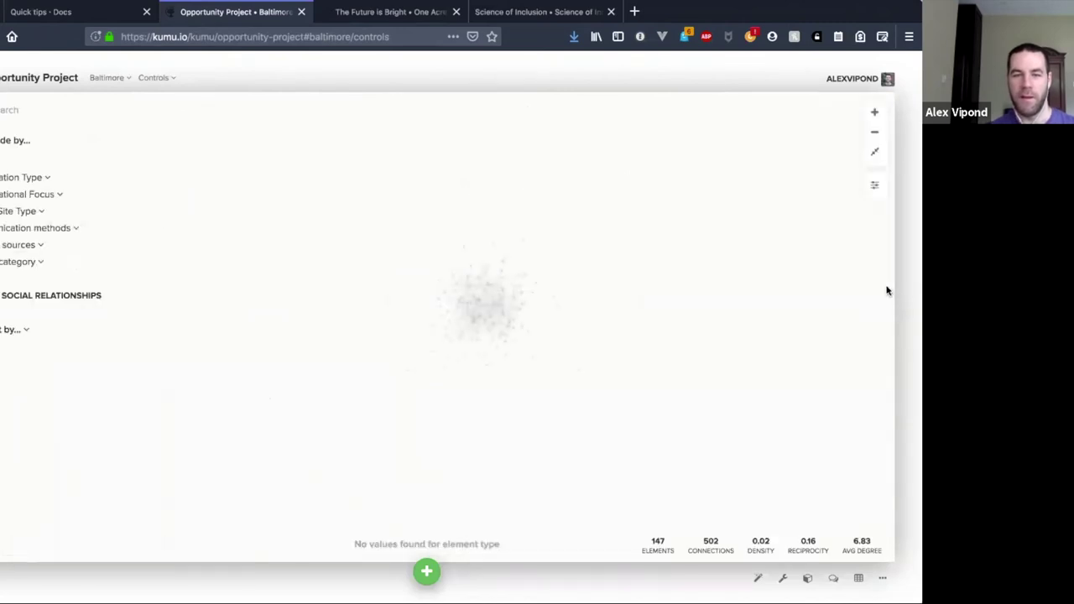
pyautogui.click(33, 194)
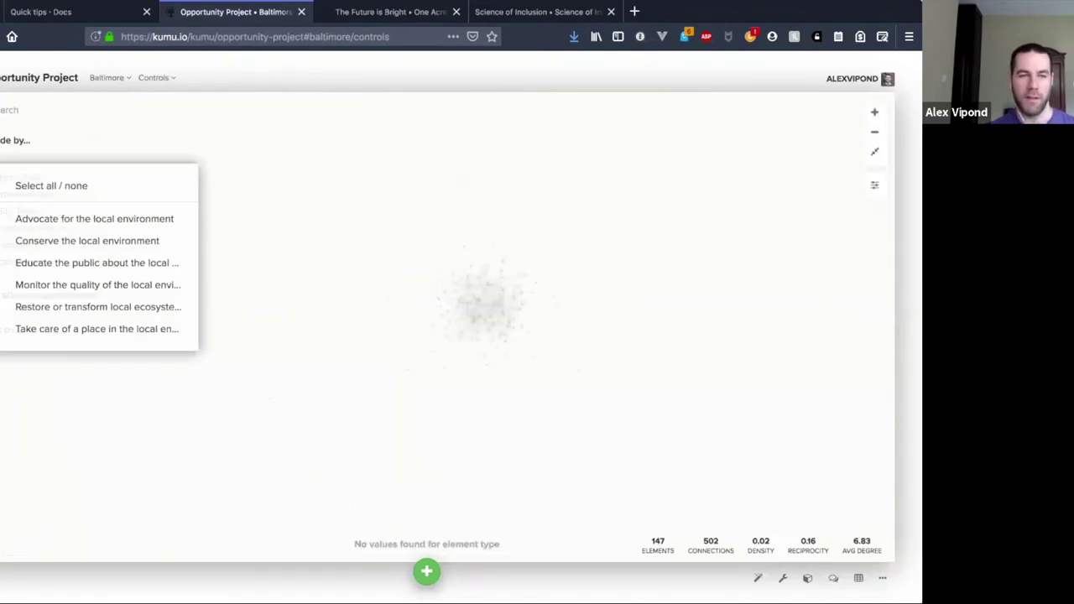
pyautogui.click(256, 204)
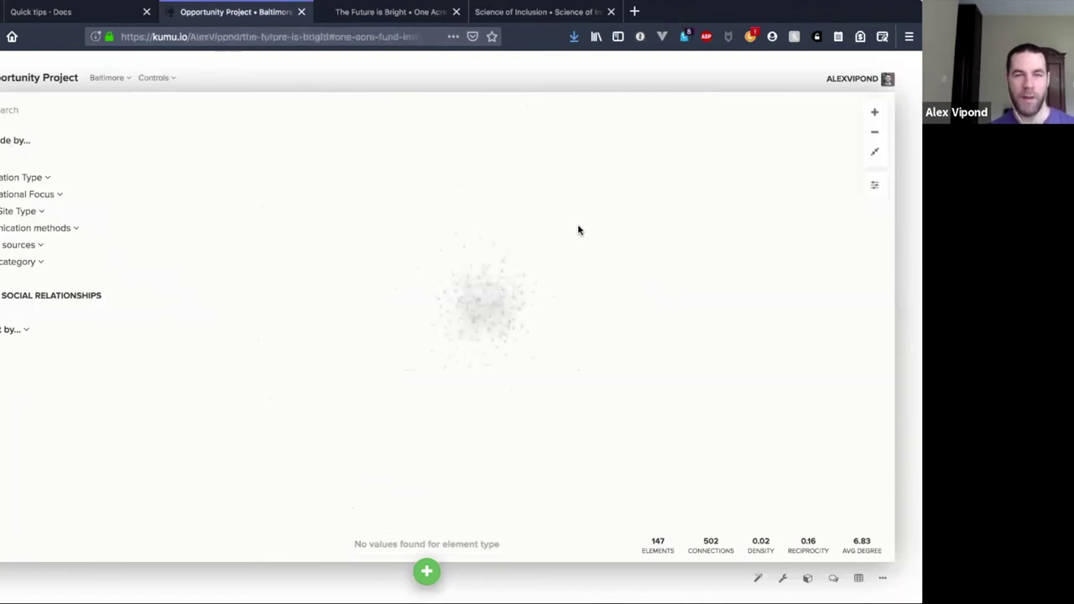
# - Switch to the One Acre Fund Insight Library map and show its view settings in the advanced editor
pyautogui.hotkey('ctrl', 'Tab')
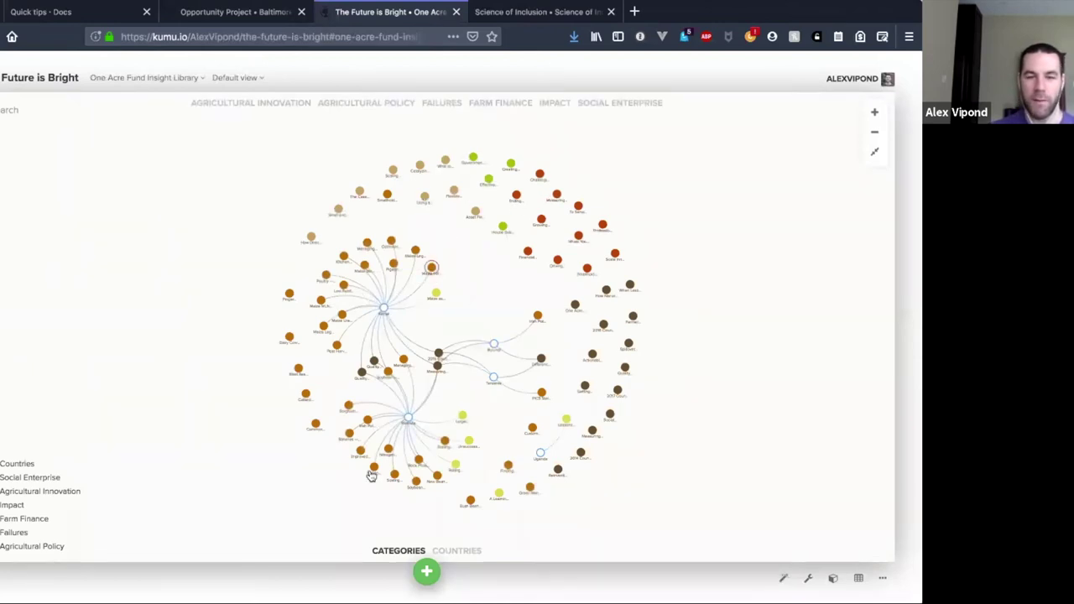
pyautogui.scroll(1, 373, 470)
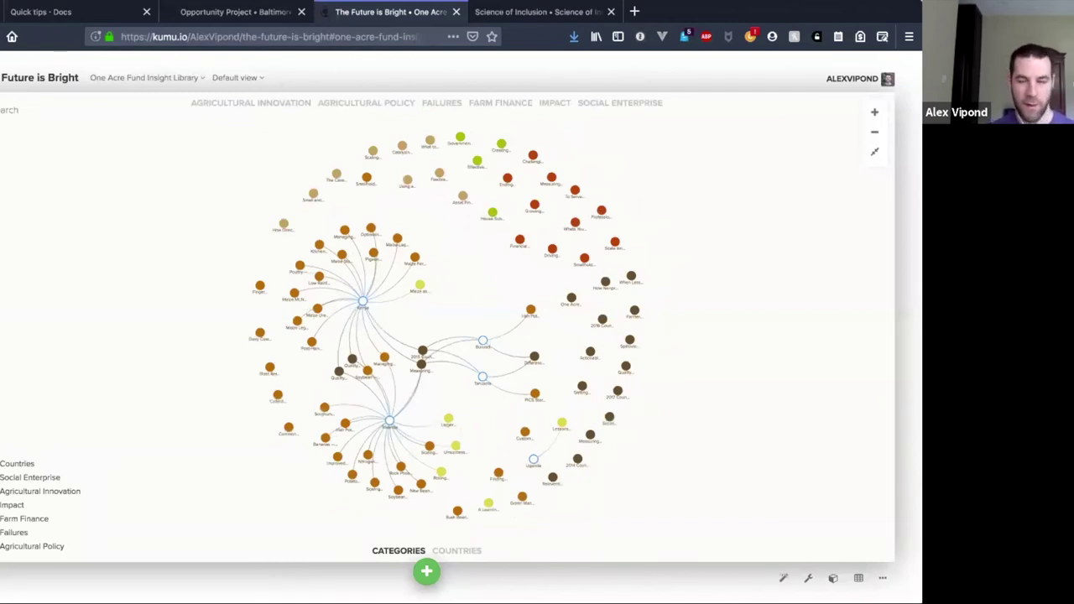
pyautogui.click(650, 276)
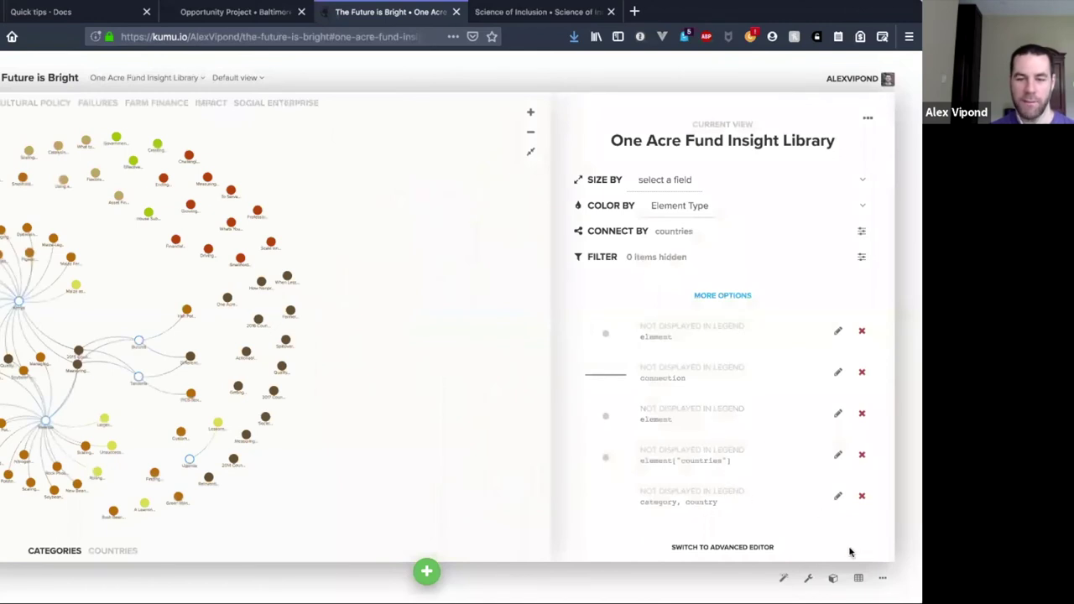
pyautogui.click(727, 547)
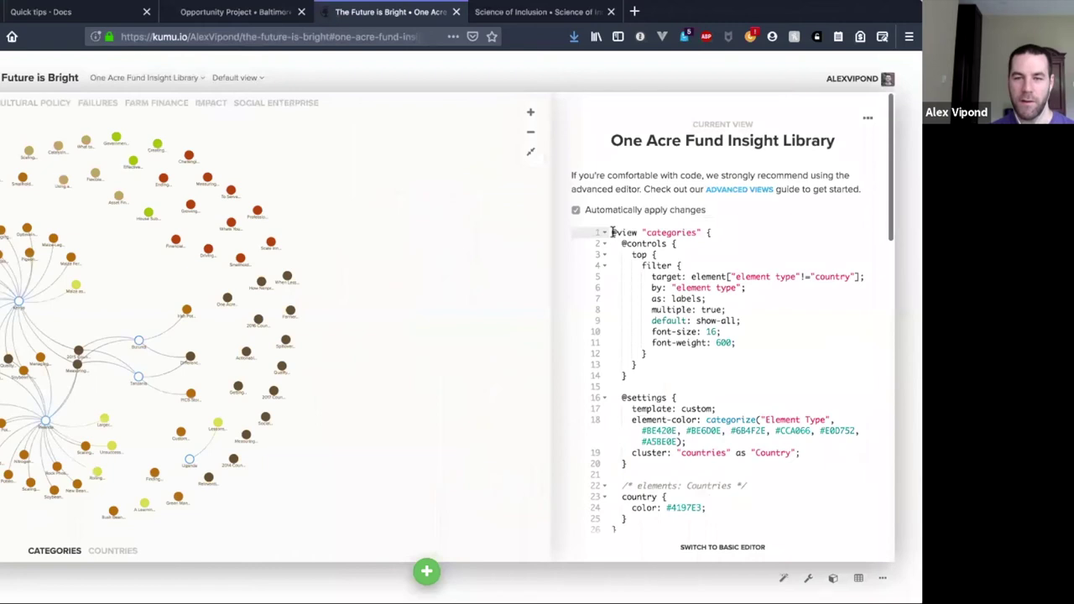
# - Examine the "categories" view code, including its controls, settings, Element Type colouring and the country colour rule
pyautogui.keyDown('shift'); pyautogui.click(662, 233); pyautogui.keyUp('shift')
pyautogui.moveTo(621, 244); pyautogui.dragTo(640, 485)
pyautogui.scroll(-1, 639, 478)
pyautogui.scroll(-4, 664, 369)
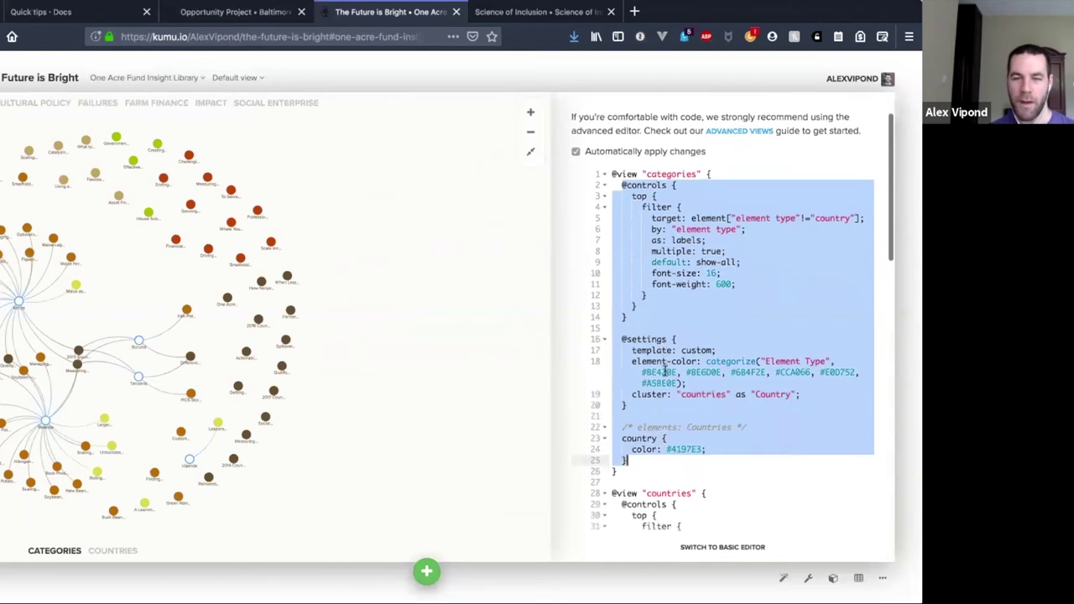
pyautogui.click(637, 355)
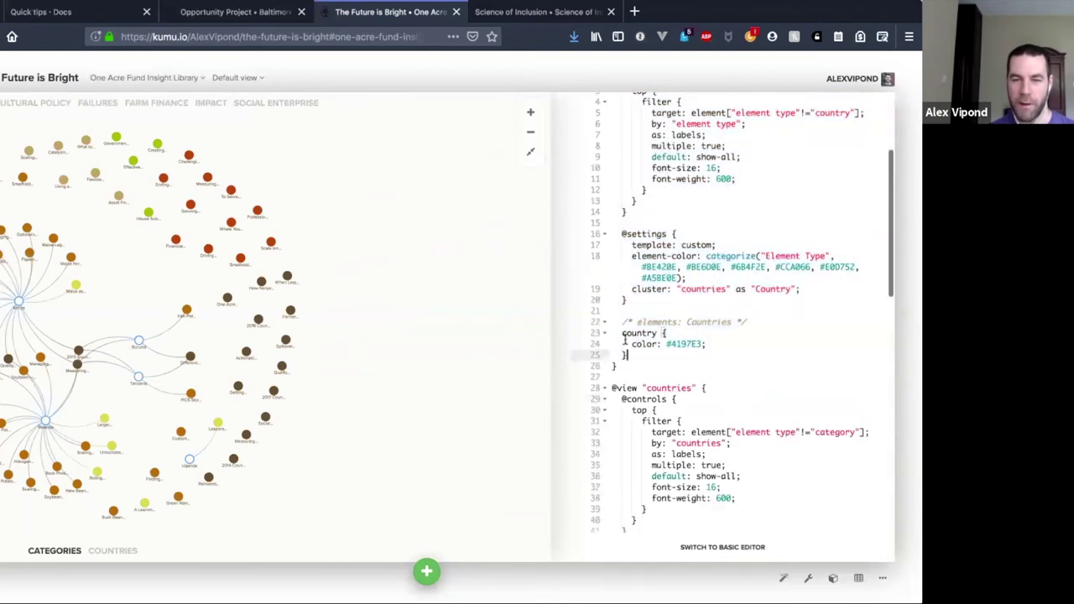
pyautogui.keyDown('shift'); pyautogui.click(622, 334); pyautogui.keyUp('shift')
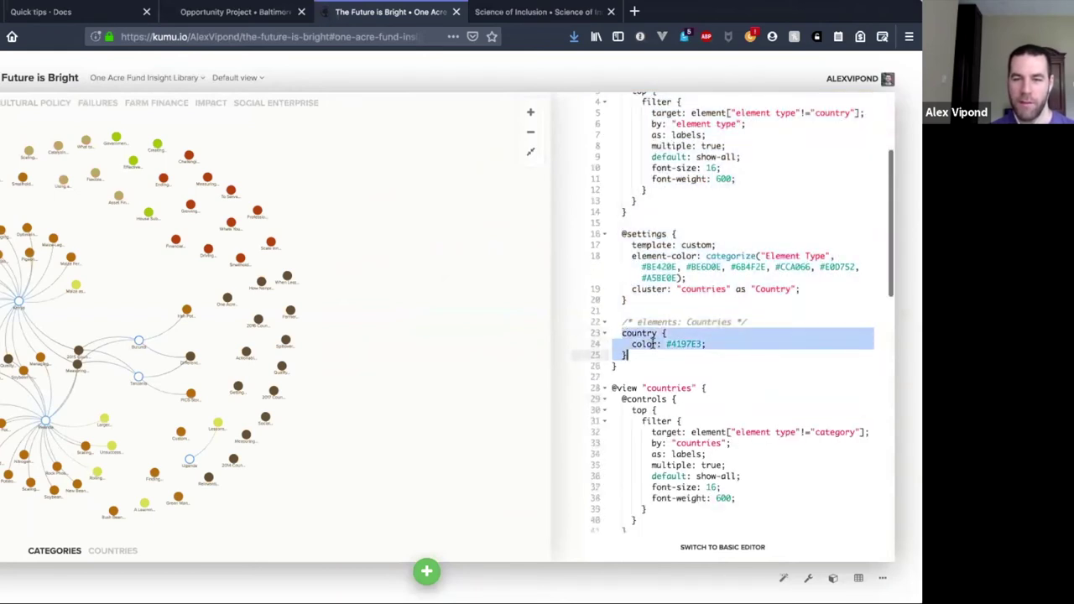
pyautogui.scroll(1, 667, 300)
pyautogui.click(669, 301)
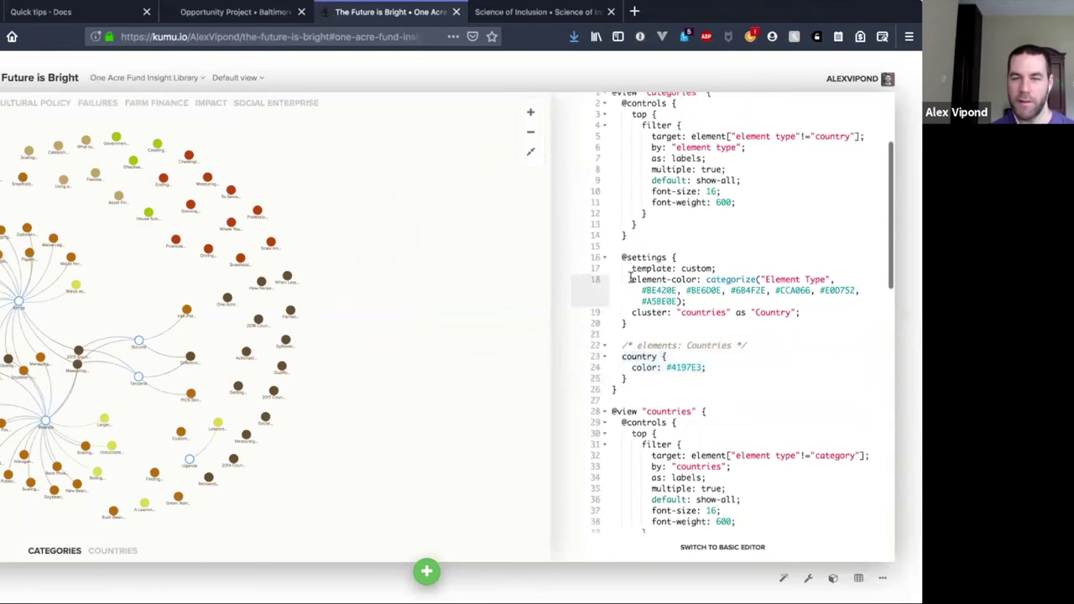
pyautogui.moveTo(702, 279); pyautogui.dragTo(818, 280)
pyautogui.scroll(-2, 647, 349)
# - Examine the "countries" view code, including its filter control, Element Type clustering and countries flags, and close the settings
pyautogui.moveTo(637, 353); pyautogui.dragTo(612, 352)
pyautogui.scroll(-3, 618, 346)
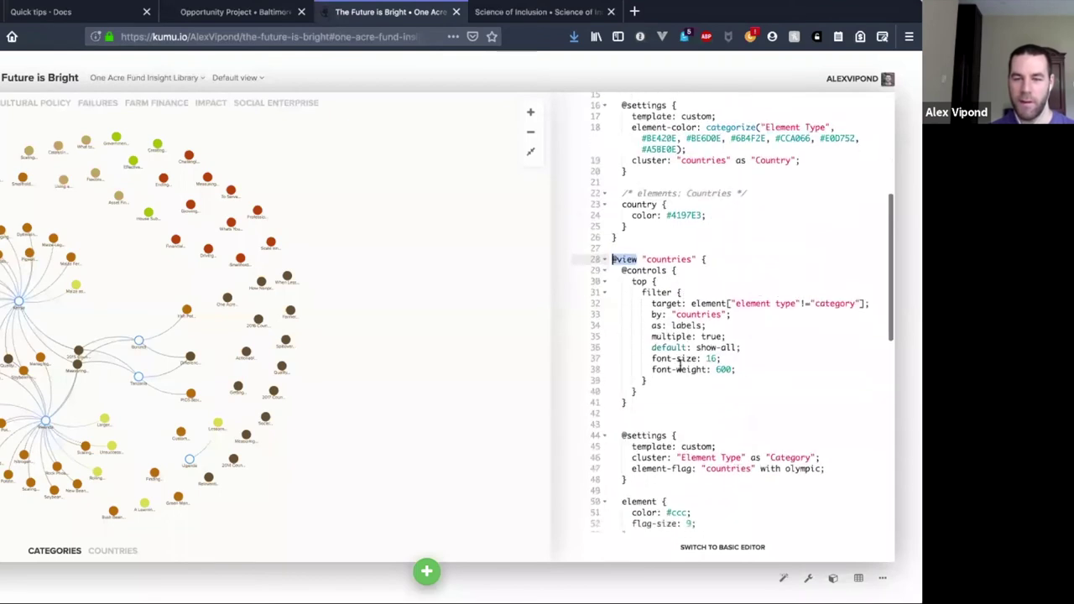
pyautogui.scroll(-1, 713, 403)
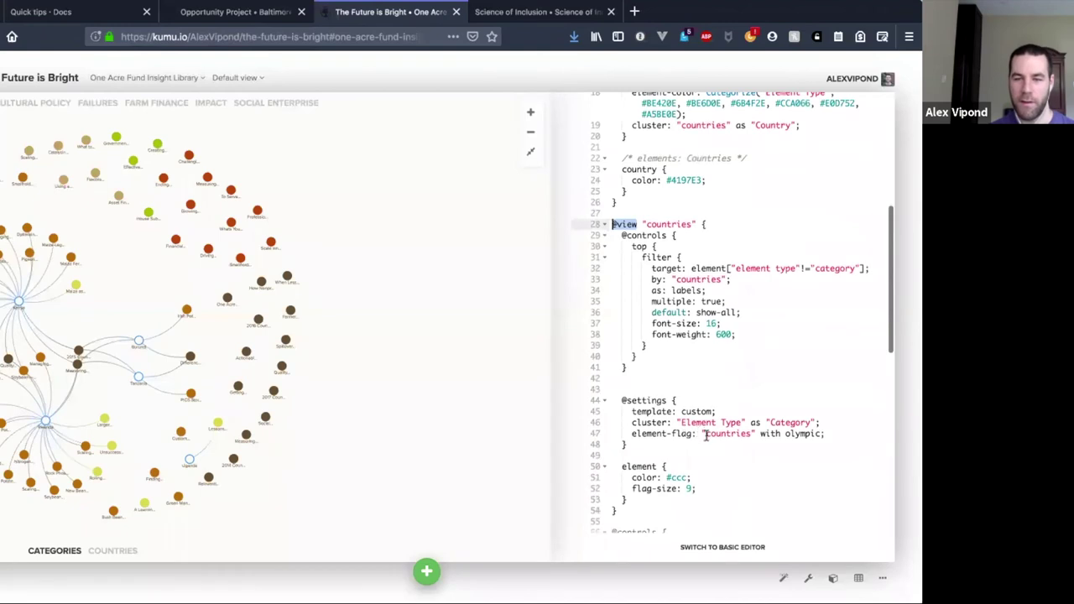
pyautogui.scroll(-1, 706, 436)
pyautogui.moveTo(703, 398); pyautogui.dragTo(756, 398)
pyautogui.click(397, 312)
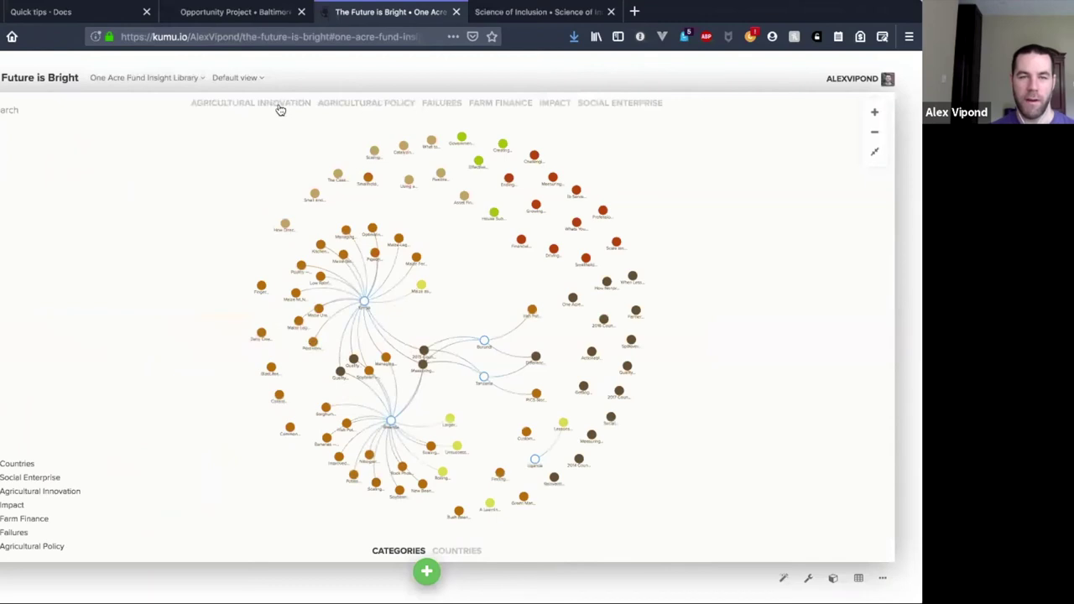
# - Filter the categories view by Agricultural Innovation and Agricultural Policy, and clear the filter to show all elements
pyautogui.click(250, 102)
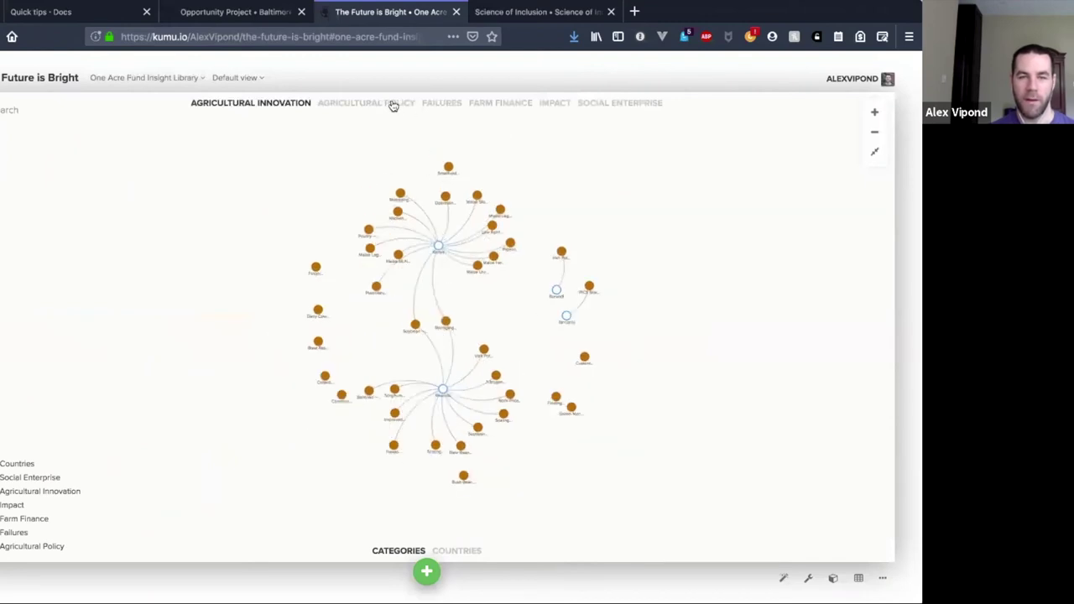
pyautogui.click(335, 110)
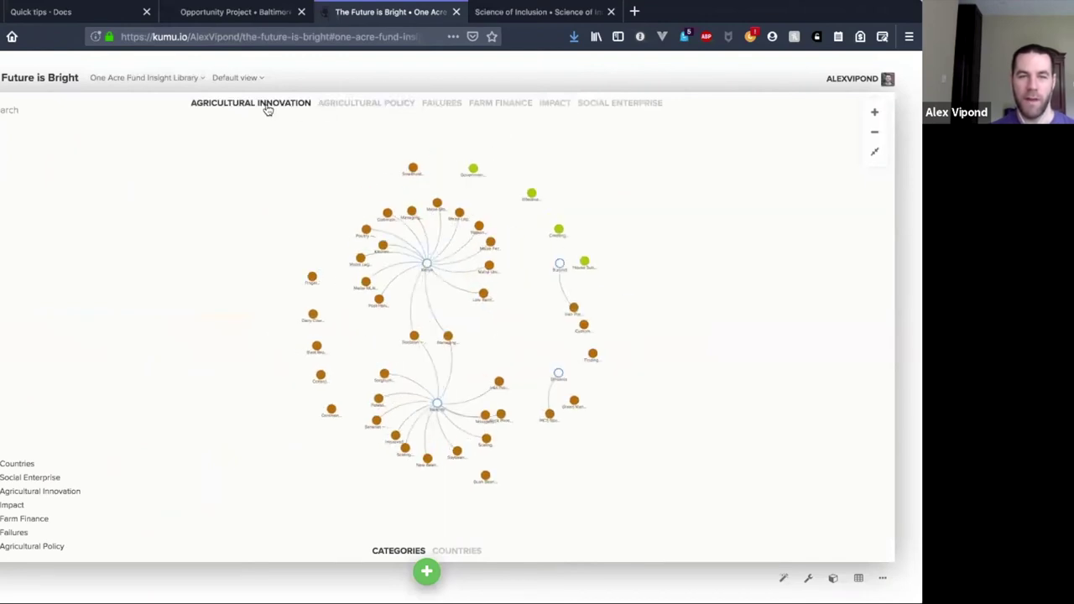
pyautogui.click(260, 105)
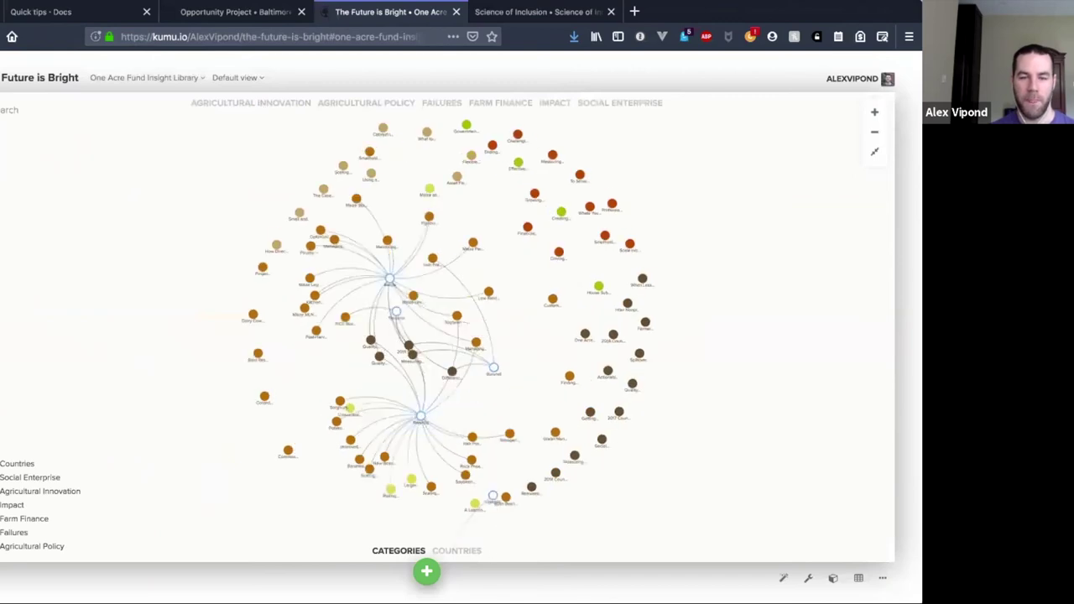
# - Switch the map to the Countries view, filter it by Burundi and Rwanda, and clear the country filter
pyautogui.click(467, 552)
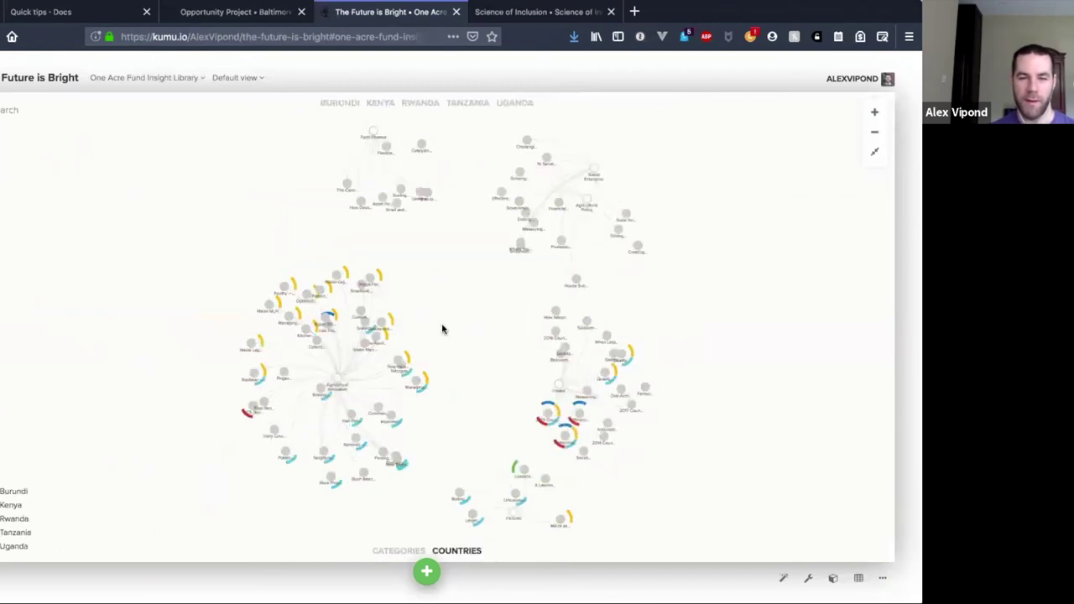
pyautogui.click(356, 104)
pyautogui.click(420, 103)
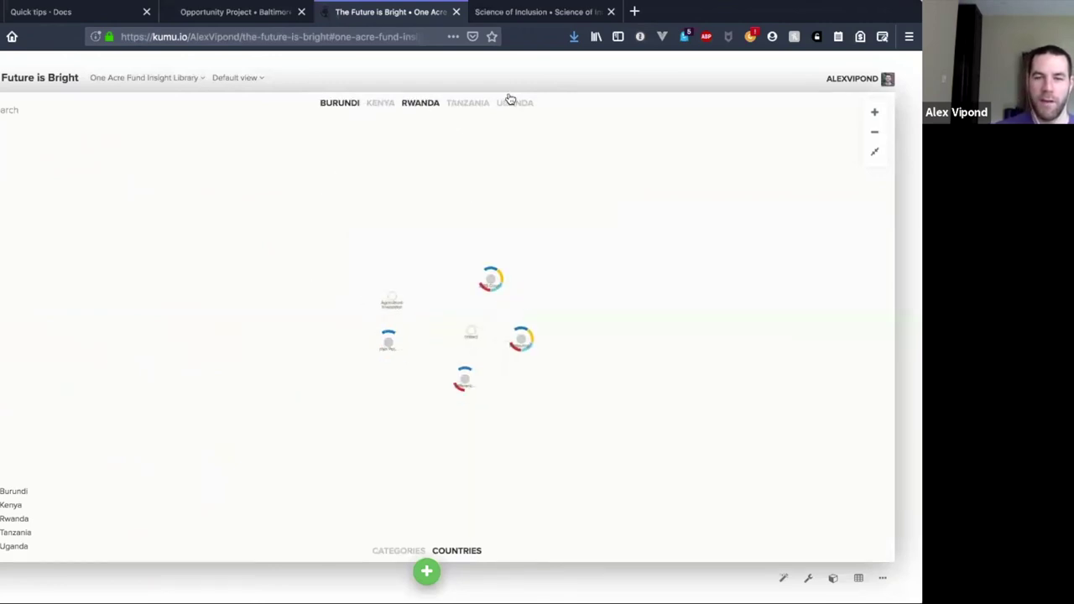
pyautogui.click(356, 103)
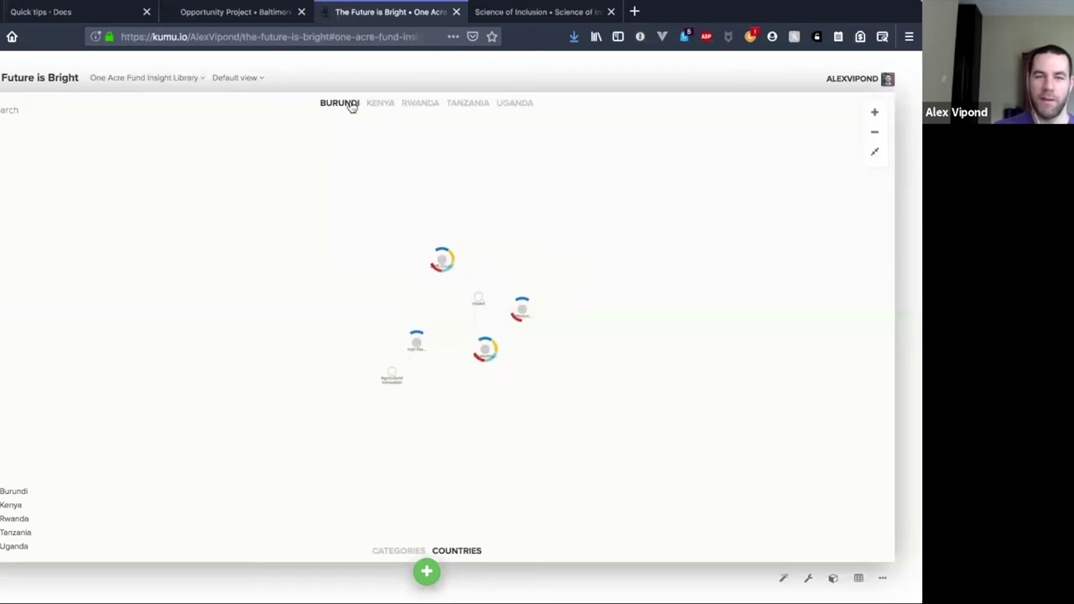
pyautogui.click(351, 104)
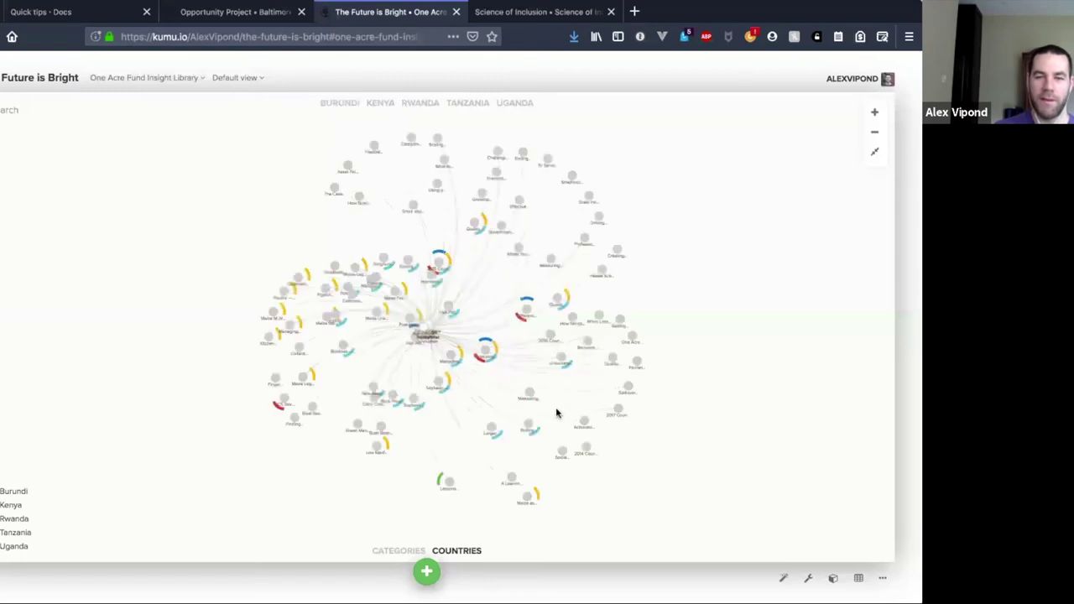
# - Switch the map to the Categories view and review the code of its "categories" and "countries" view blocks
pyautogui.click(415, 552)
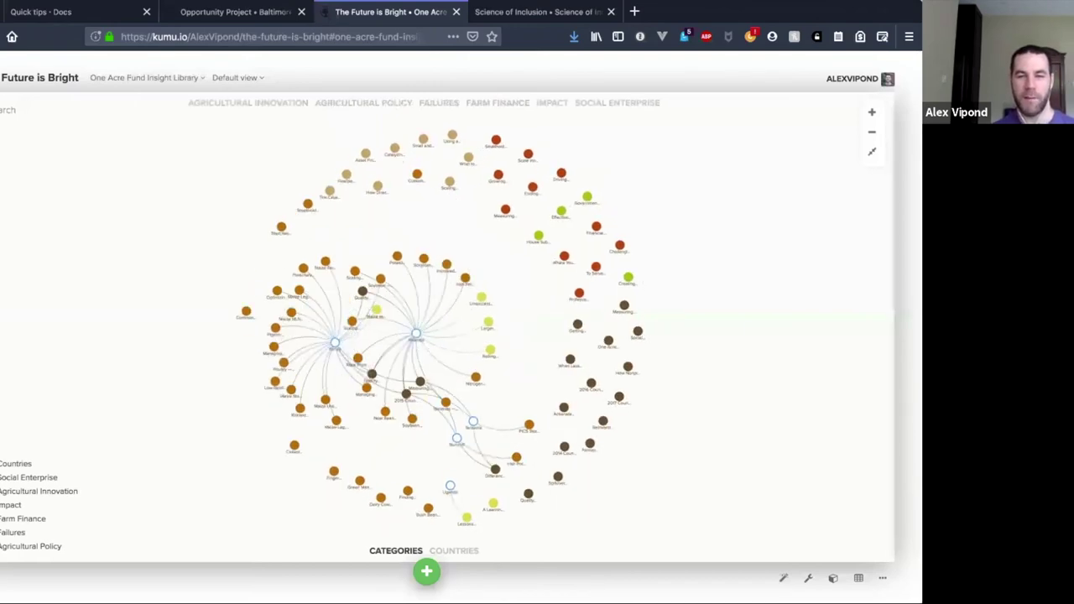
pyautogui.hotkey('ctrl', '.')
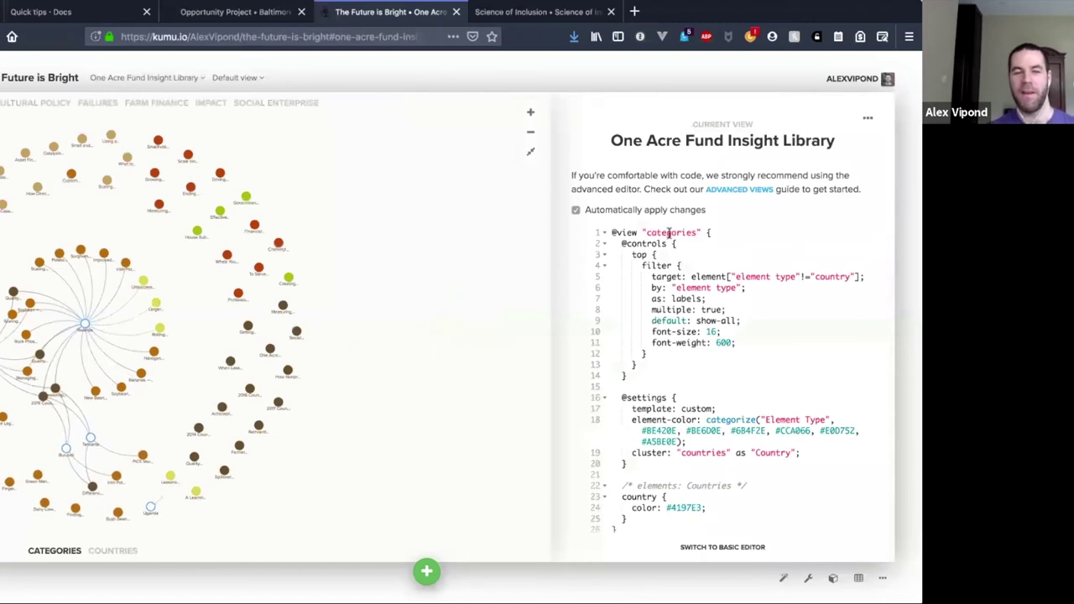
pyautogui.scroll(-1, 628, 252)
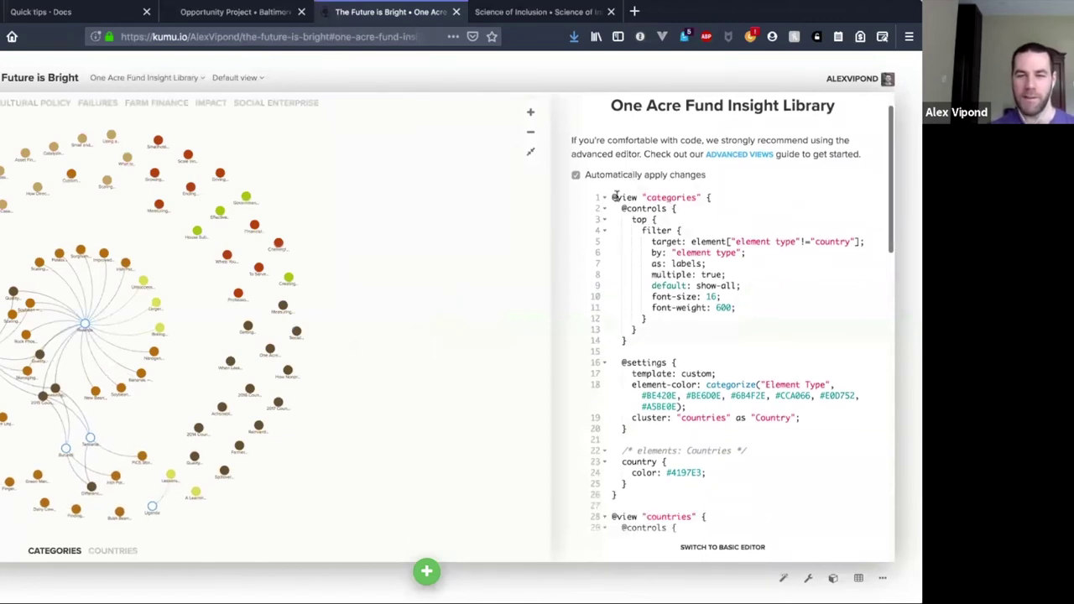
pyautogui.scroll(-5, 634, 281)
pyautogui.scroll(-5, 637, 276)
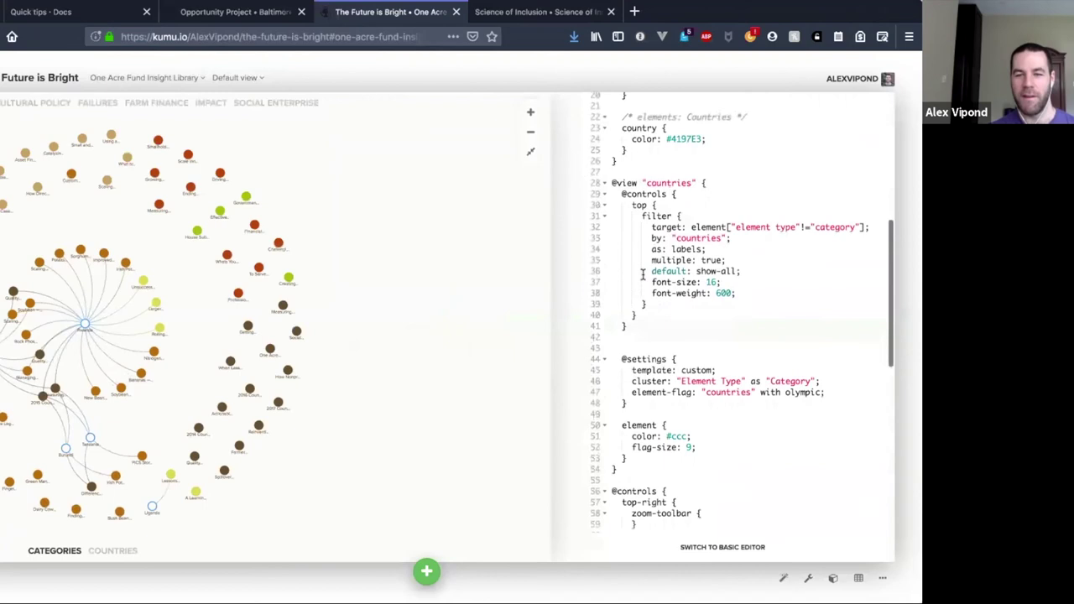
pyautogui.scroll(10, 639, 270)
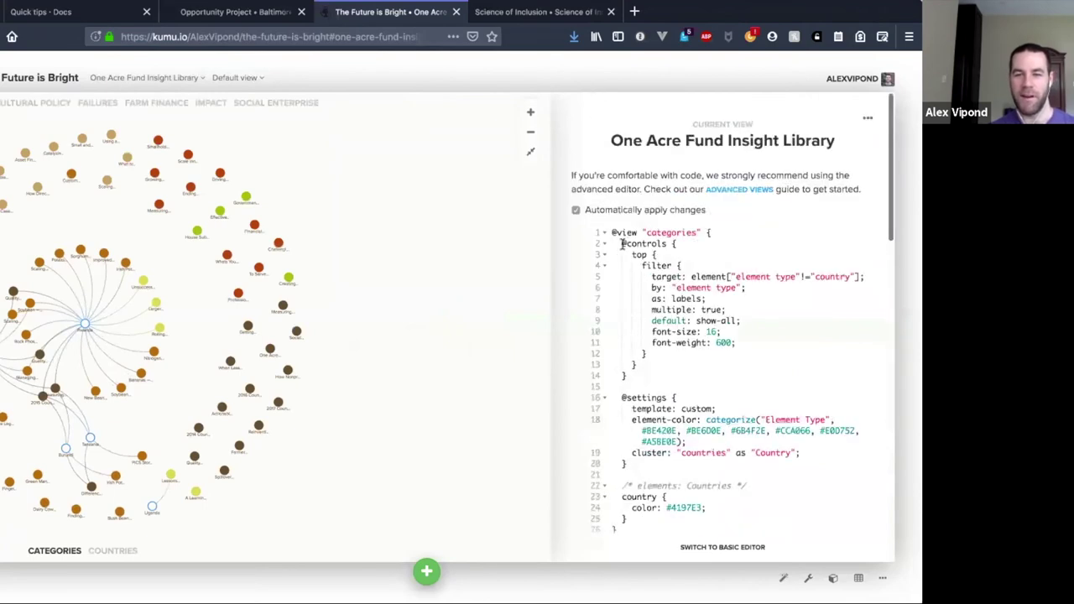
# - Highlight the code inside the "categories" block, from its controls through the country rule, and close the editor to show the Countries view
pyautogui.moveTo(622, 243); pyautogui.dragTo(631, 474)
pyautogui.scroll(-1, 631, 483)
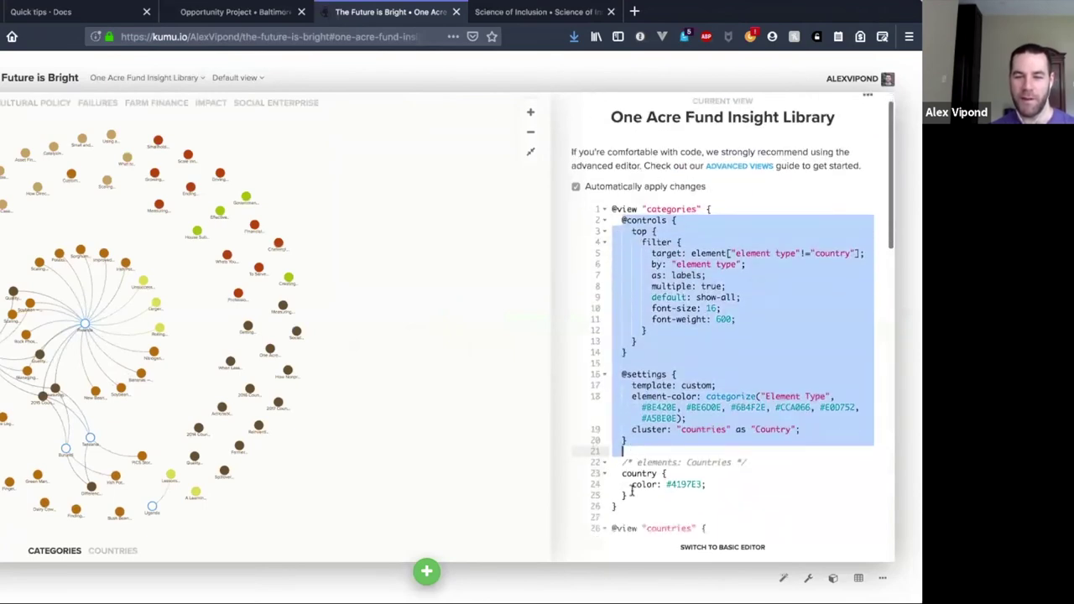
pyautogui.keyDown('shift'); pyautogui.click(634, 496); pyautogui.keyUp('shift')
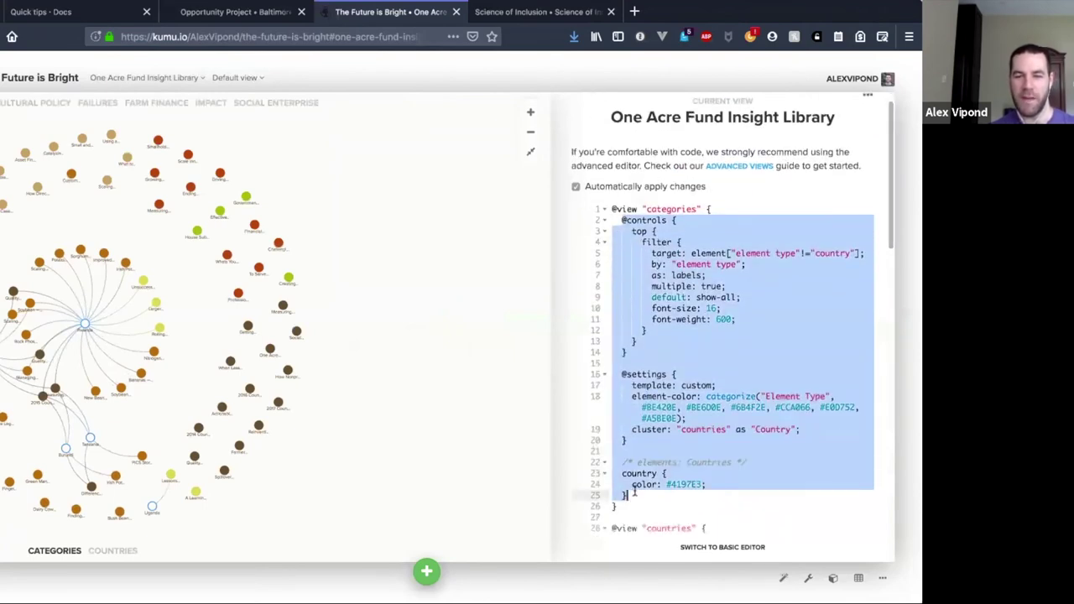
pyautogui.click(630, 220)
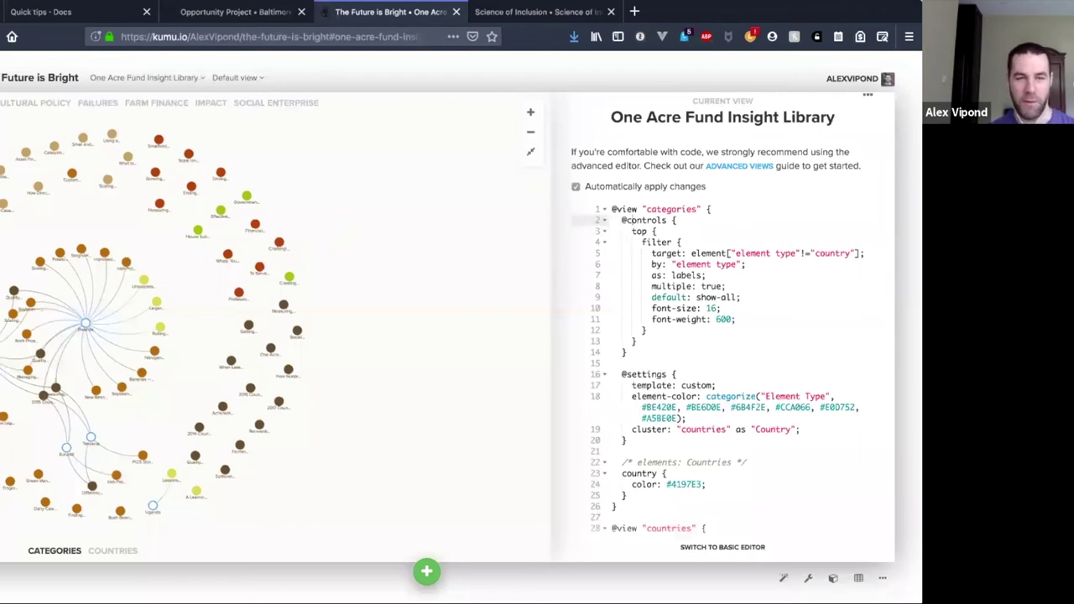
pyautogui.press('Escape')
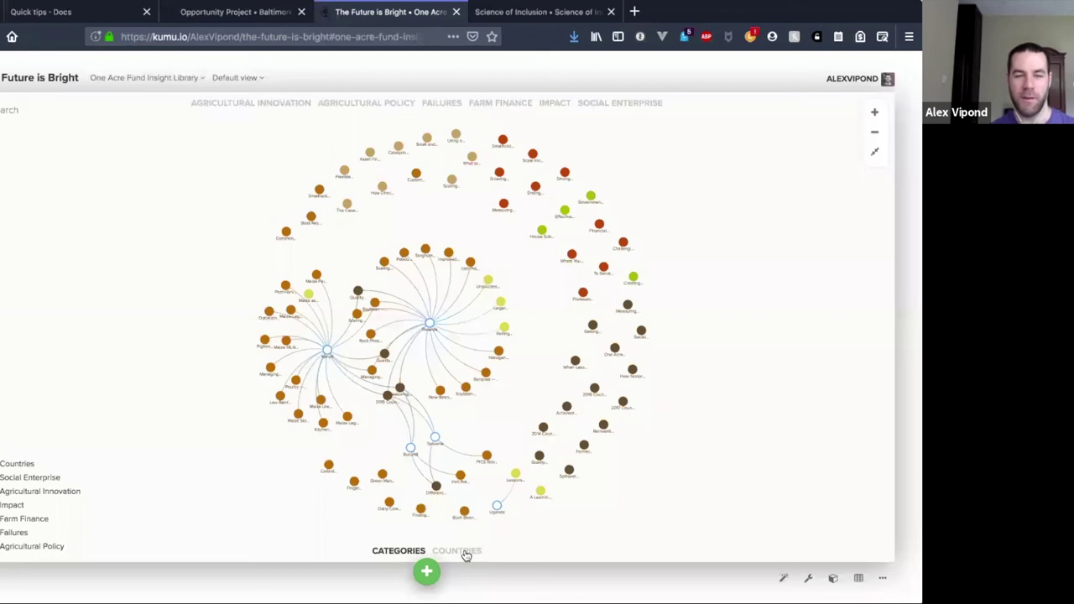
pyautogui.click(466, 553)
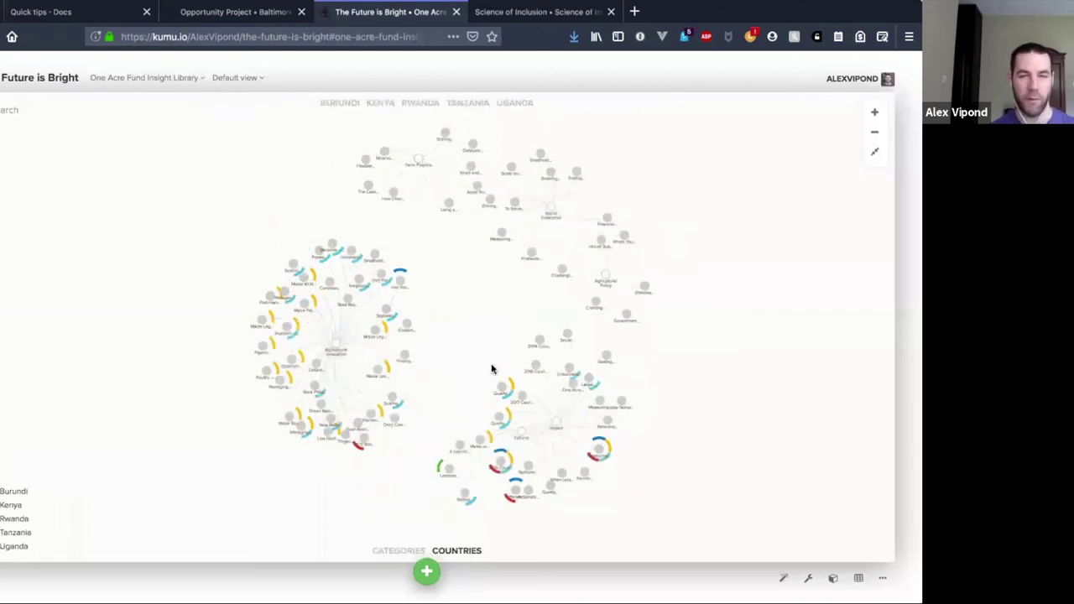
# - Switch to the Science of Inclusion map and examine the 'Vicious Cycle' view's loop showcase setting and element shadow rule
pyautogui.hotkey('ctrl', 'Tab')
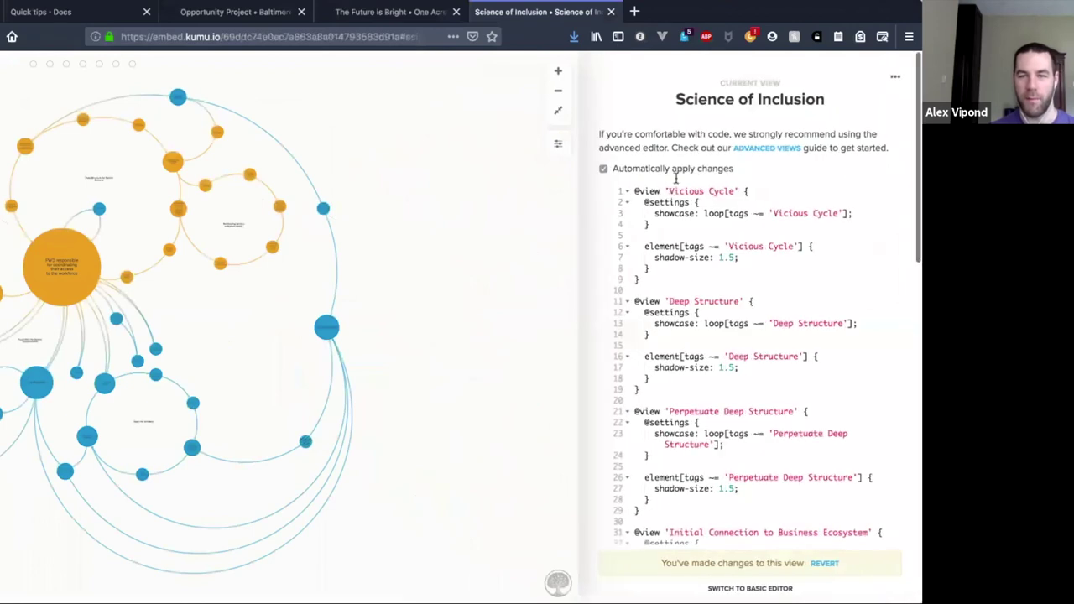
pyautogui.scroll(-1, 675, 178)
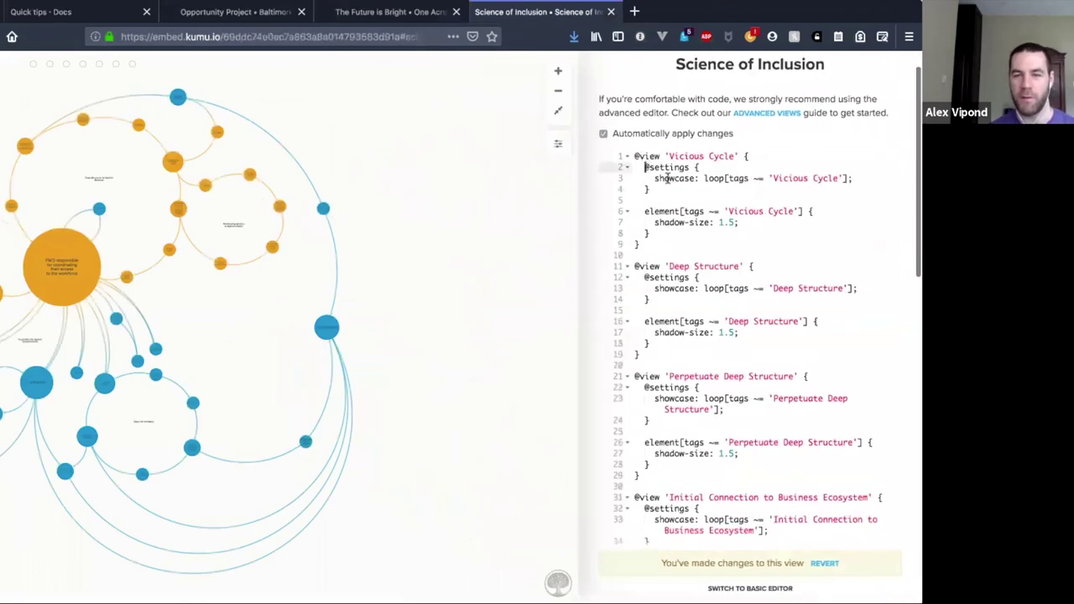
pyautogui.moveTo(655, 179); pyautogui.dragTo(845, 180)
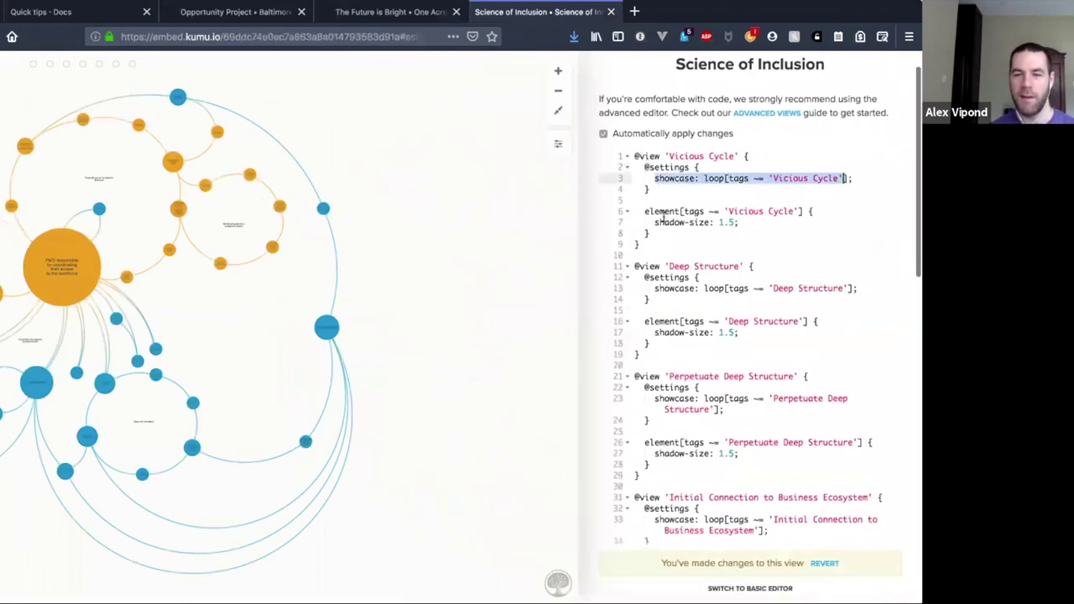
pyautogui.moveTo(644, 212); pyautogui.dragTo(686, 235)
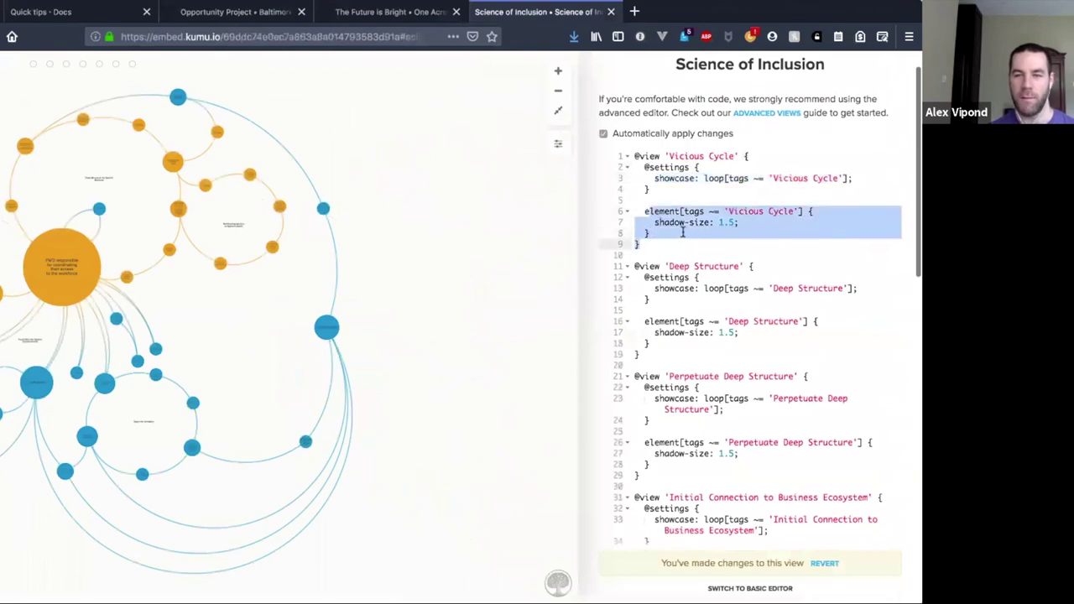
pyautogui.click(682, 233)
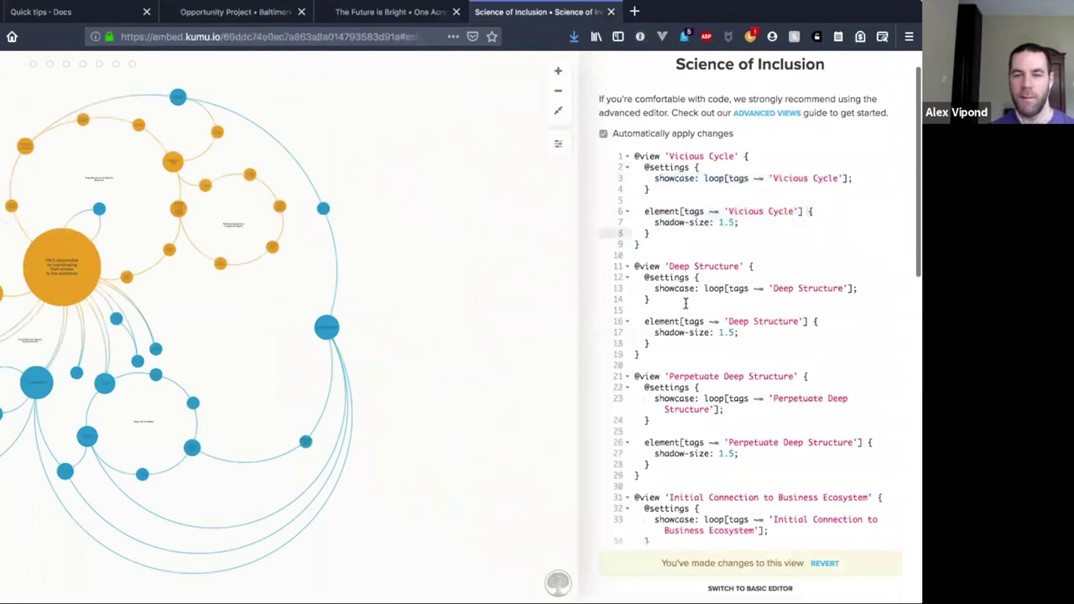
# - Examine the other loop views' code, highlighting the 'Perpetuate Deep Structure' element shadow rule, and close the editor
pyautogui.scroll(-3, 682, 293)
pyautogui.scroll(5, 684, 302)
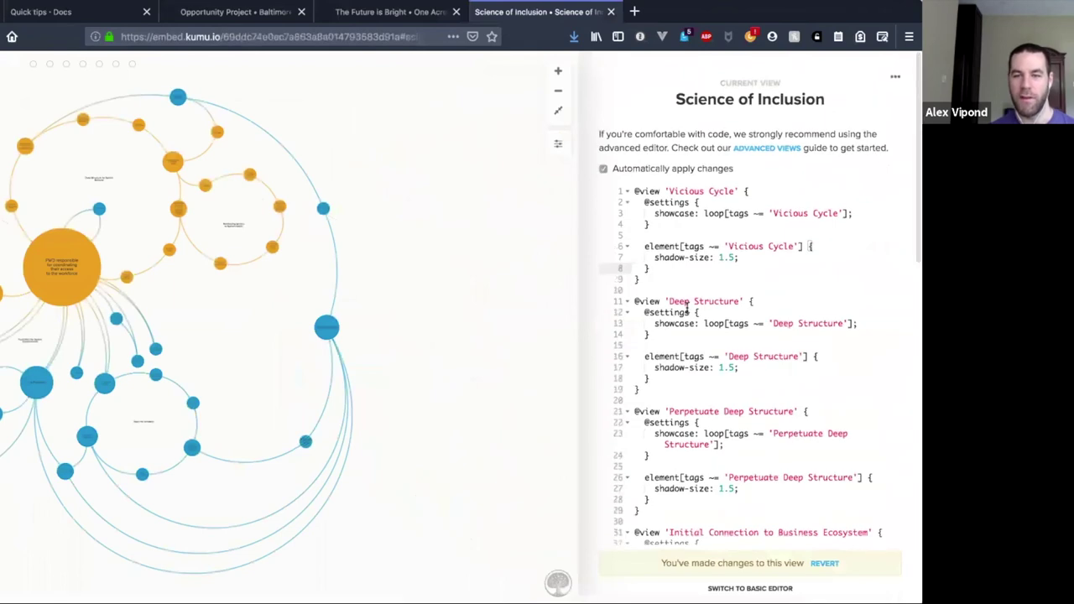
pyautogui.scroll(-3, 686, 309)
pyautogui.moveTo(642, 305); pyautogui.dragTo(651, 383)
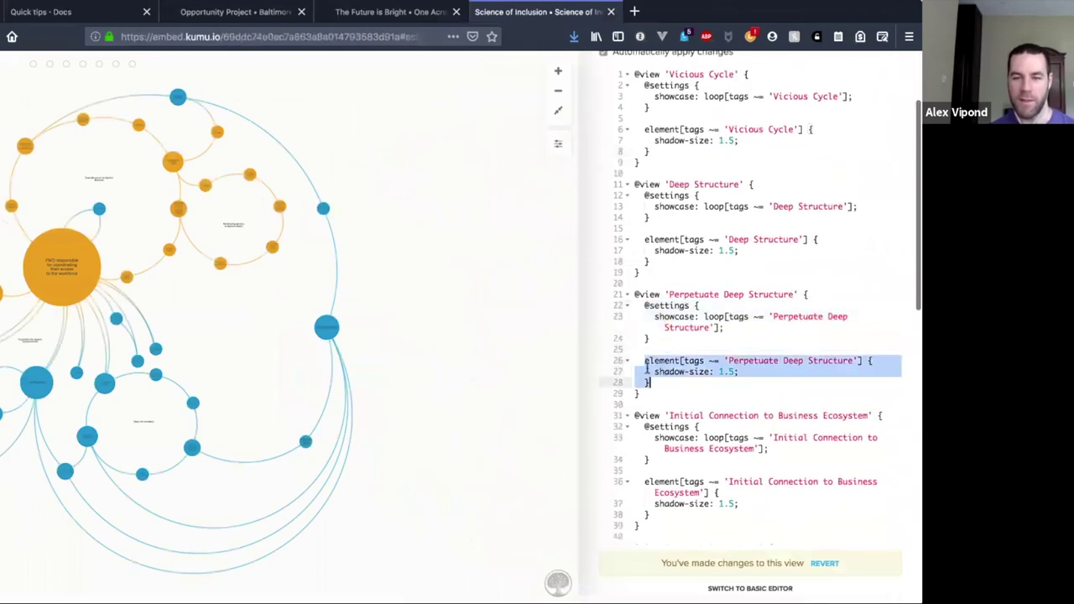
pyautogui.click(562, 330)
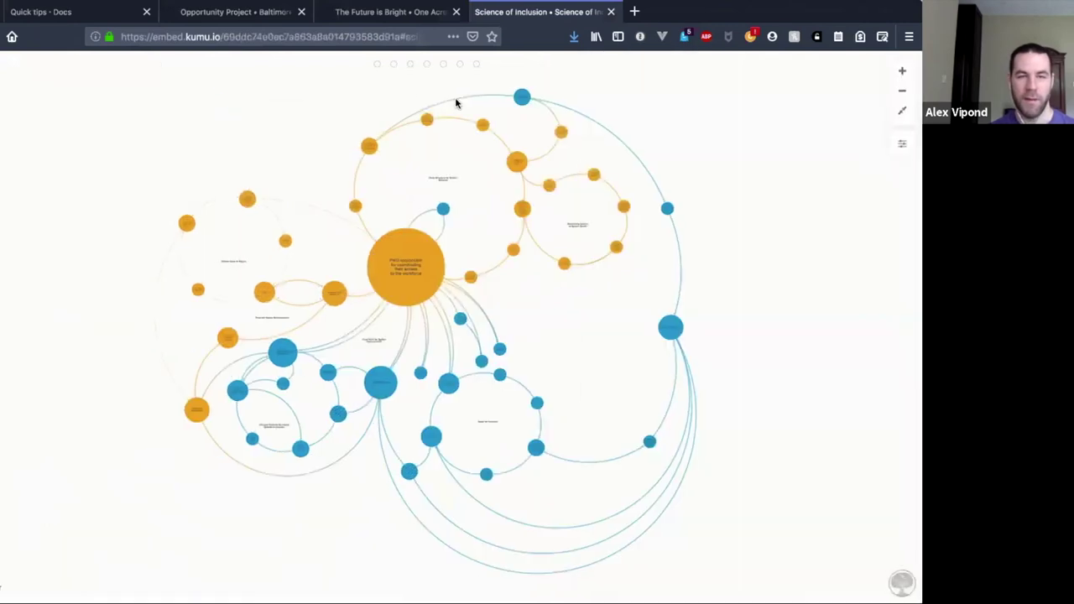
# - Showcase the map's loop views one after another, from Vicious Cycle through to the last one
pyautogui.click(376, 67)
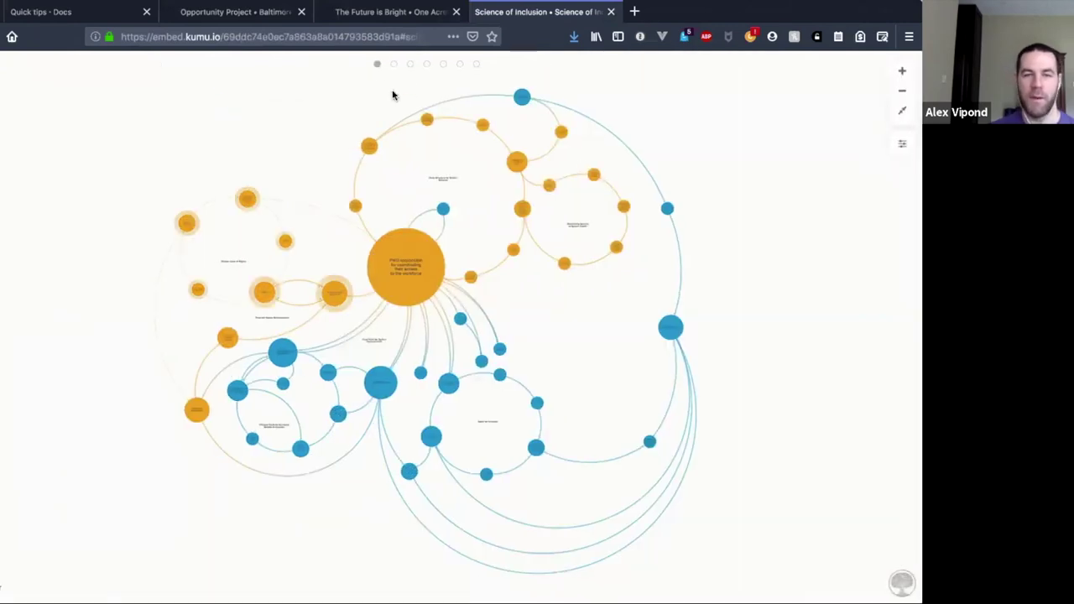
pyautogui.click(393, 67)
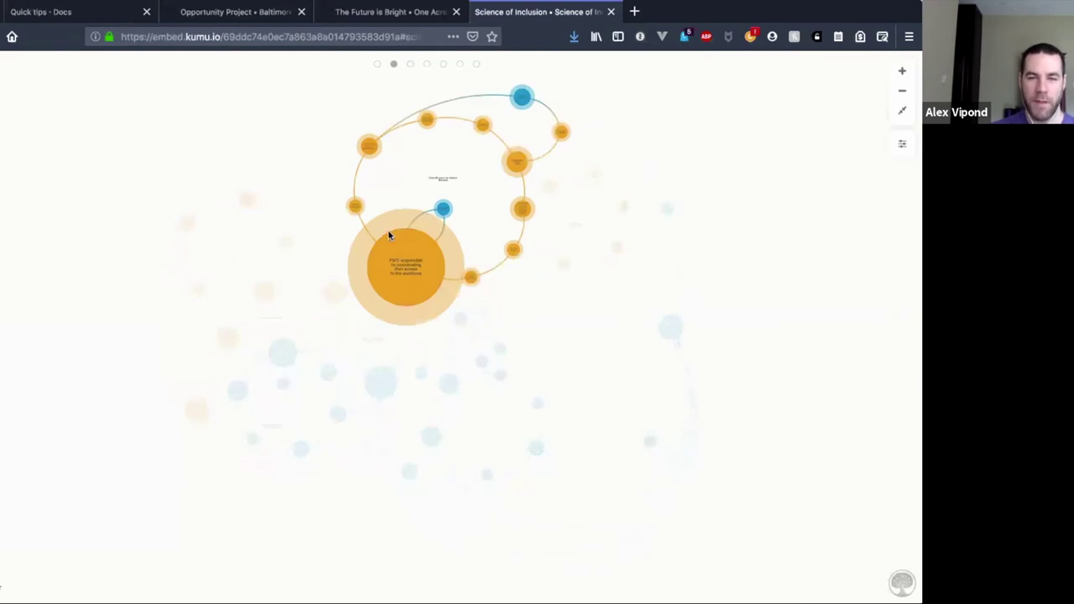
pyautogui.click(410, 65)
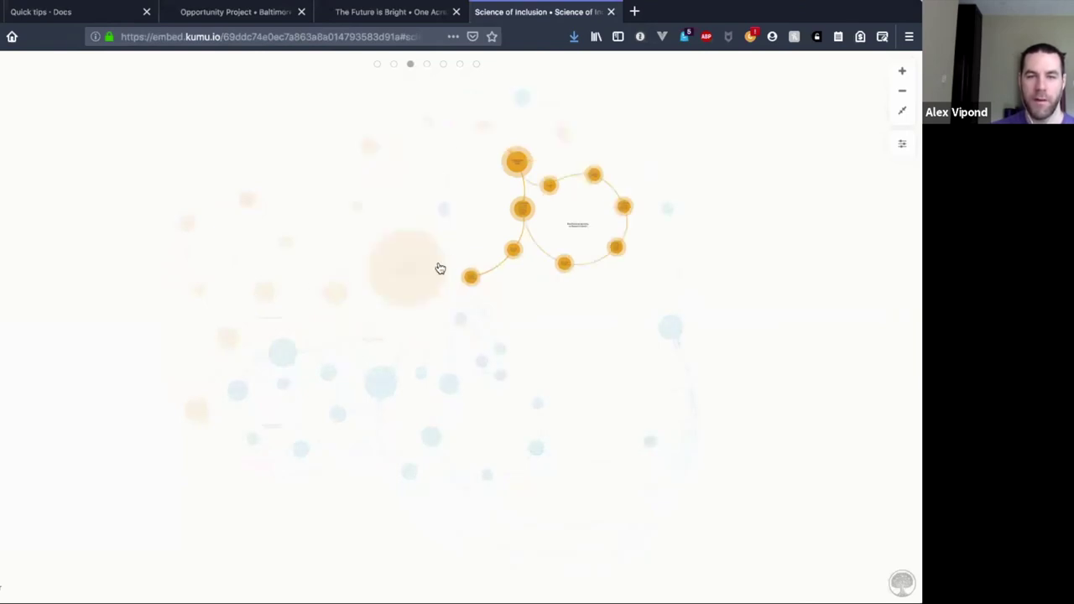
pyautogui.click(426, 65)
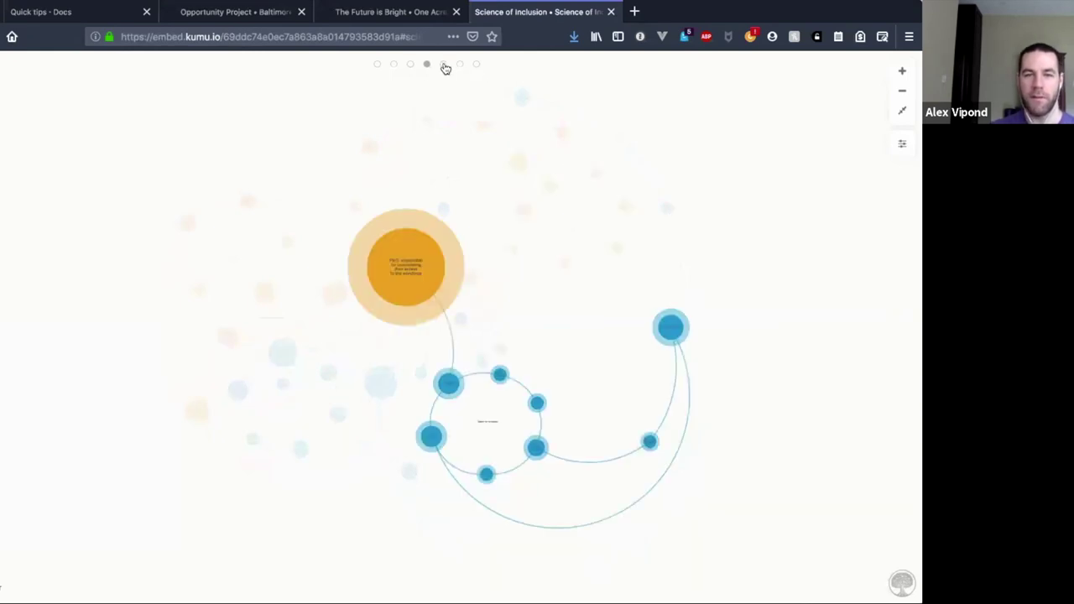
pyautogui.click(444, 65)
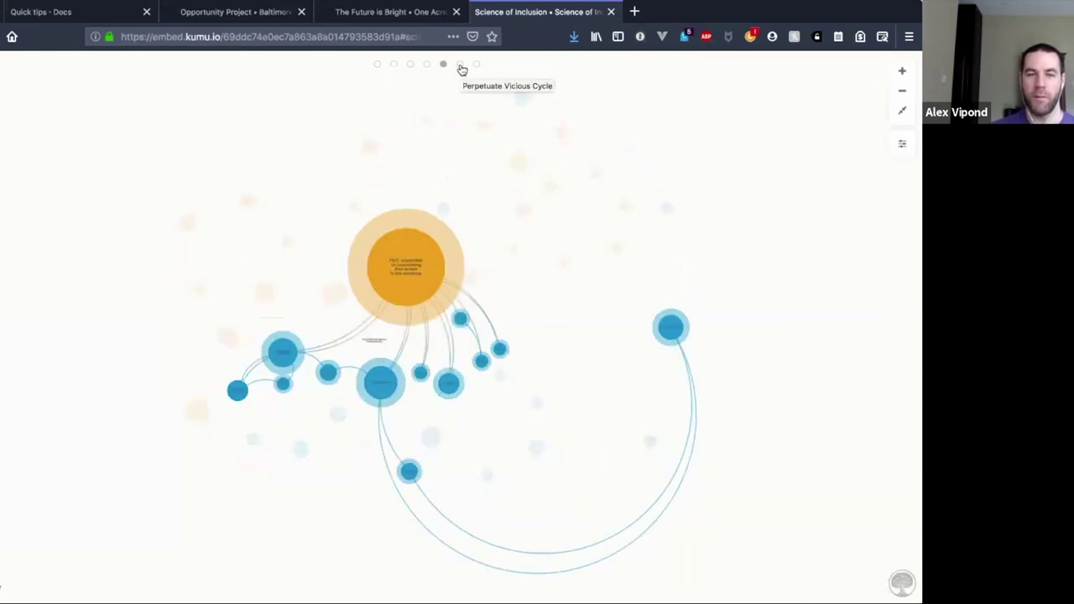
pyautogui.click(461, 66)
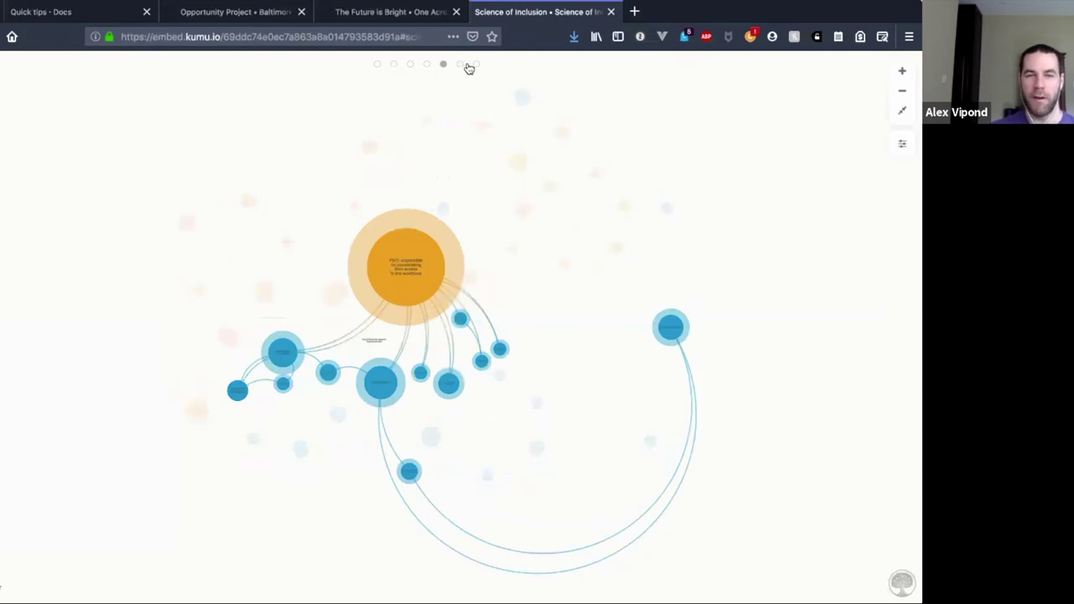
pyautogui.click(477, 65)
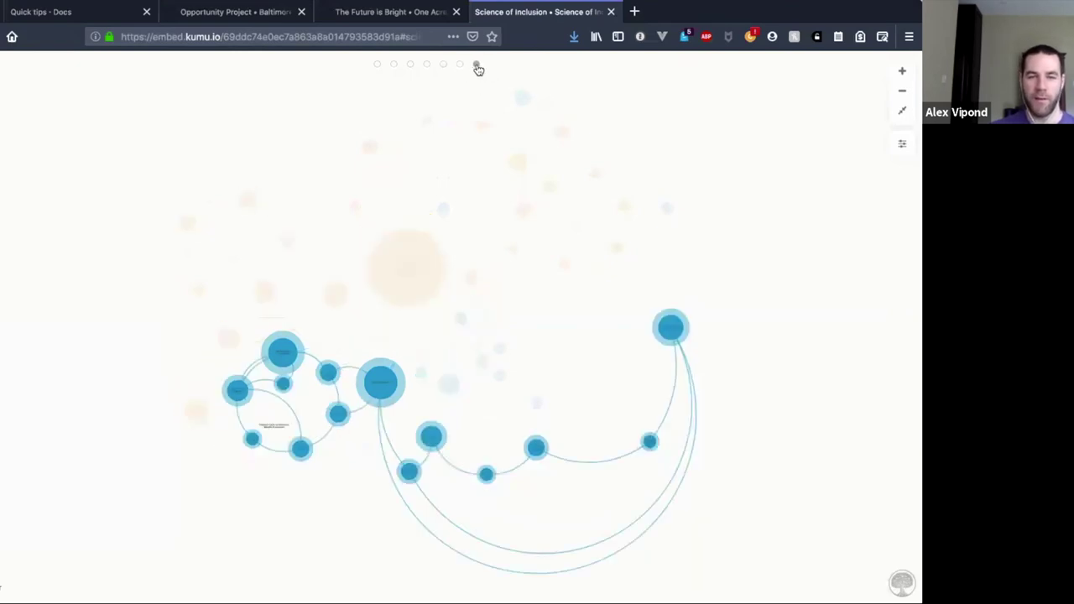
# - Clear the showcase, highlight the Vicious Cycle loop once more, and restore the full map
pyautogui.click(379, 67)
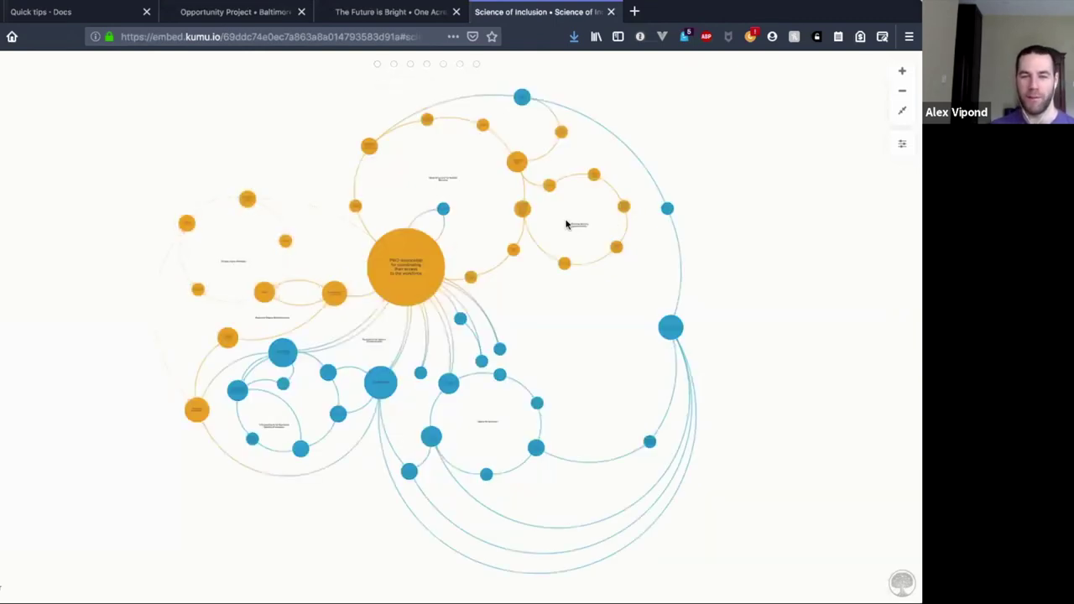
pyautogui.press('Right')
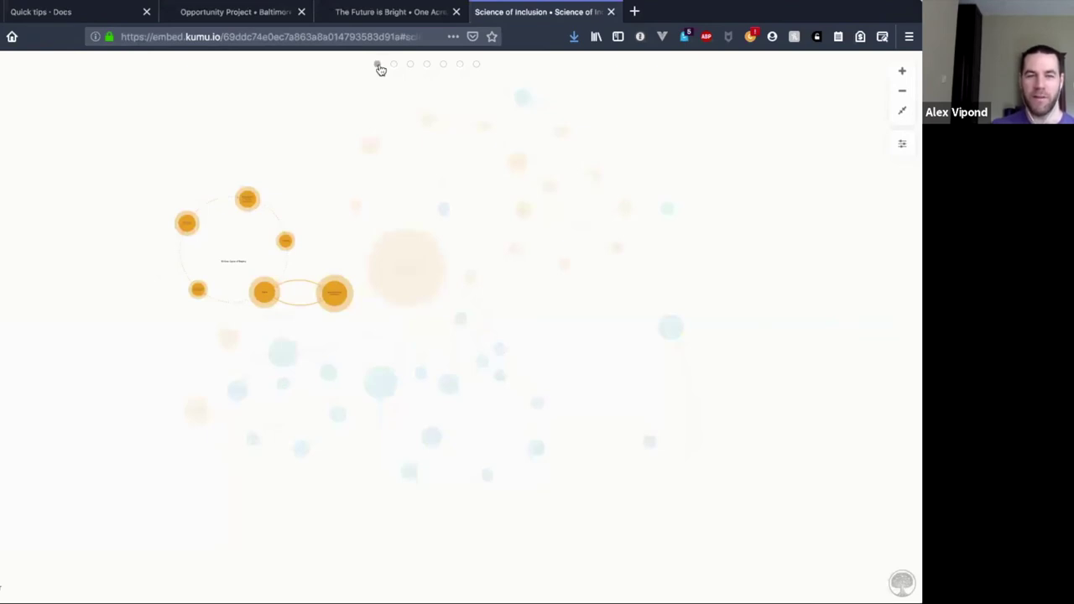
pyautogui.click(465, 66)
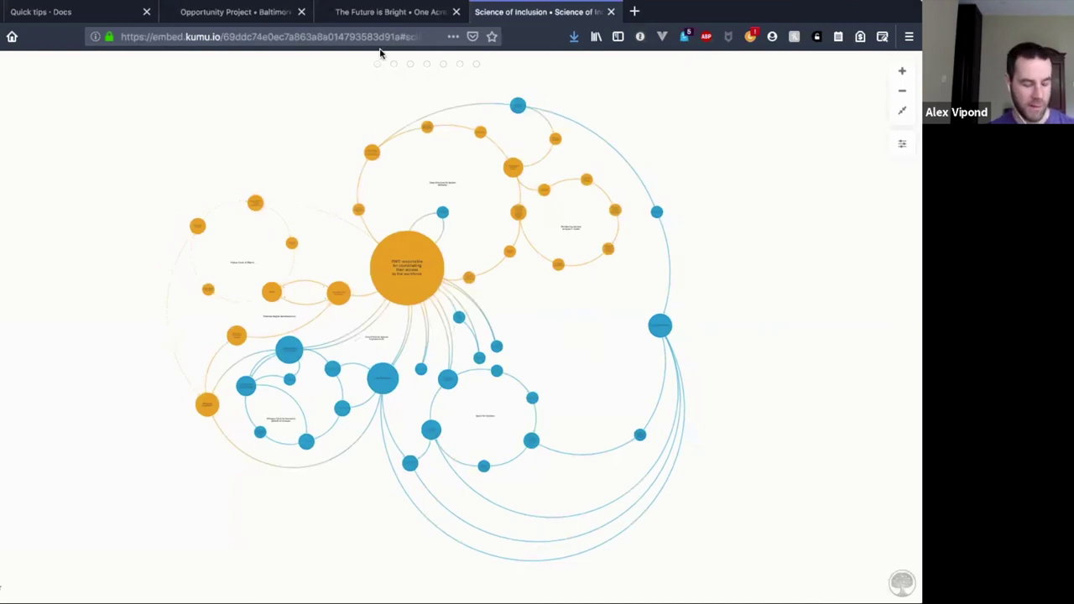
# - Compare the One Acre Fund map's Categories view with the Vicious Cycle showcase on the Science of Inclusion map
pyautogui.hotkey('ctrl', 'pageup')
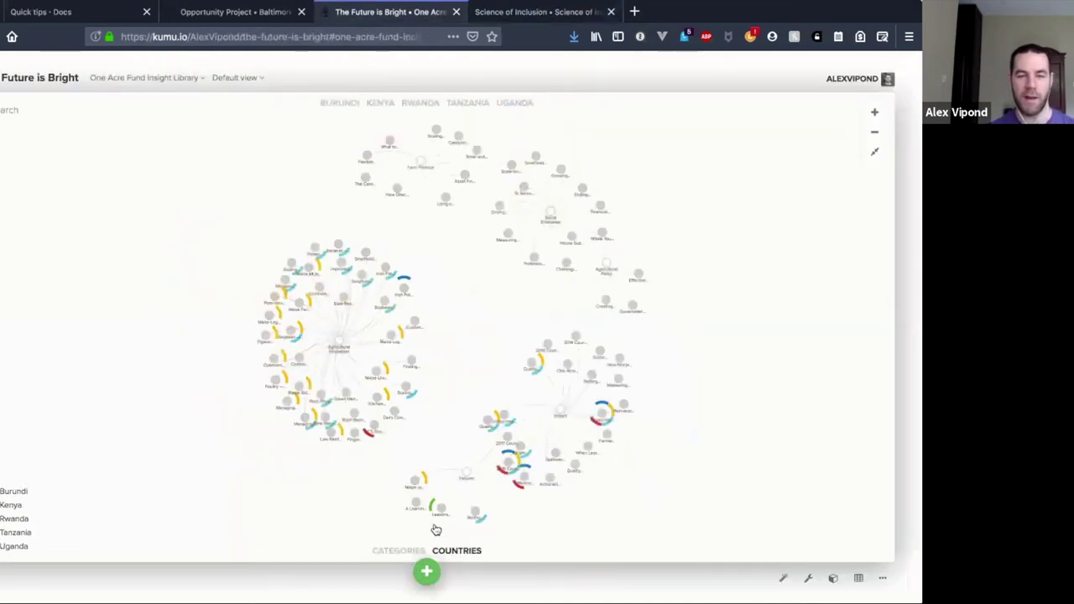
pyautogui.click(398, 552)
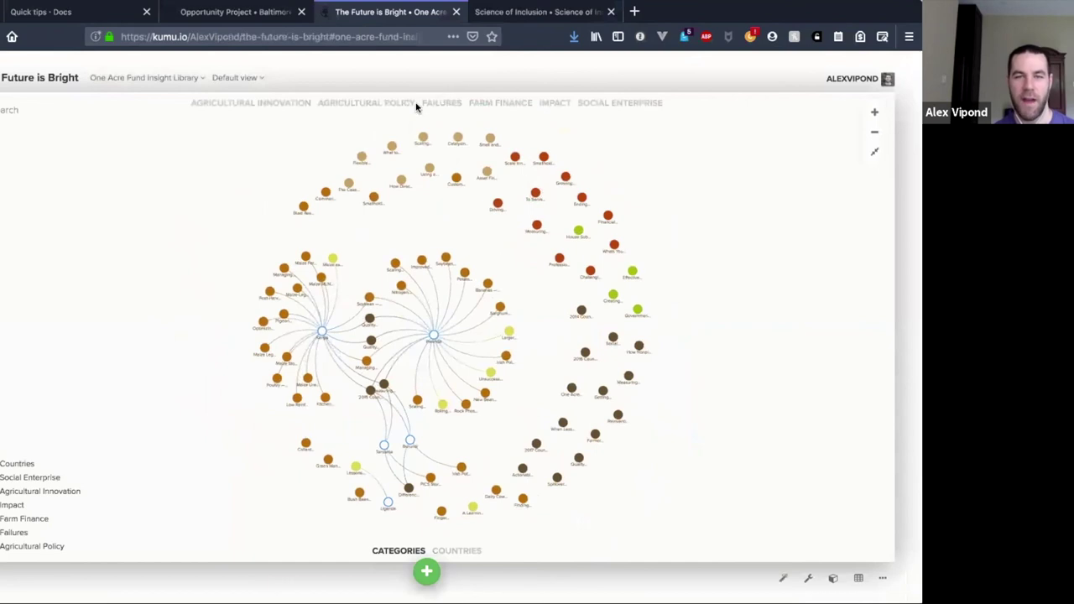
pyautogui.hotkey('ctrl', 'Tab')
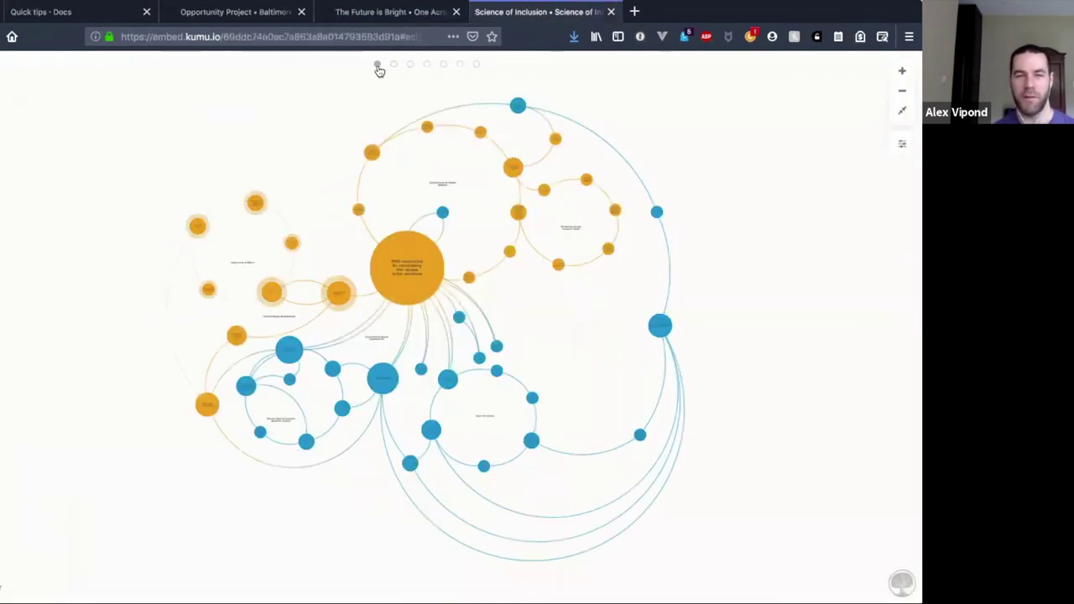
pyautogui.hotkey('ctrl', 'shift', 'Tab')
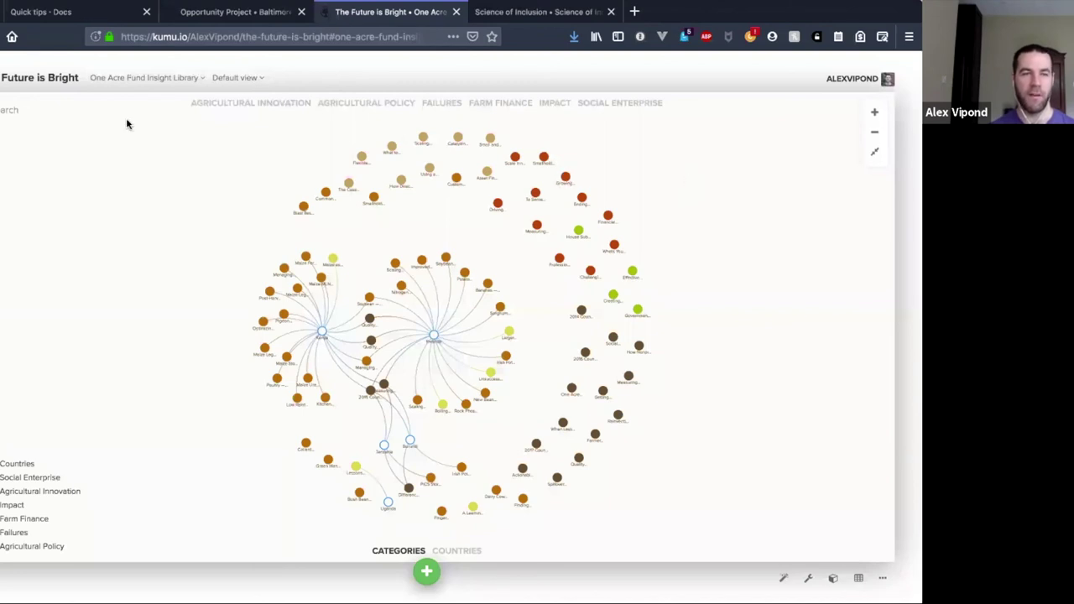
# - Open the Controls guide in the Kumu docs, read its Basic and Advanced Editor sections, and return to the Baltimore map
pyautogui.click(88, 13)
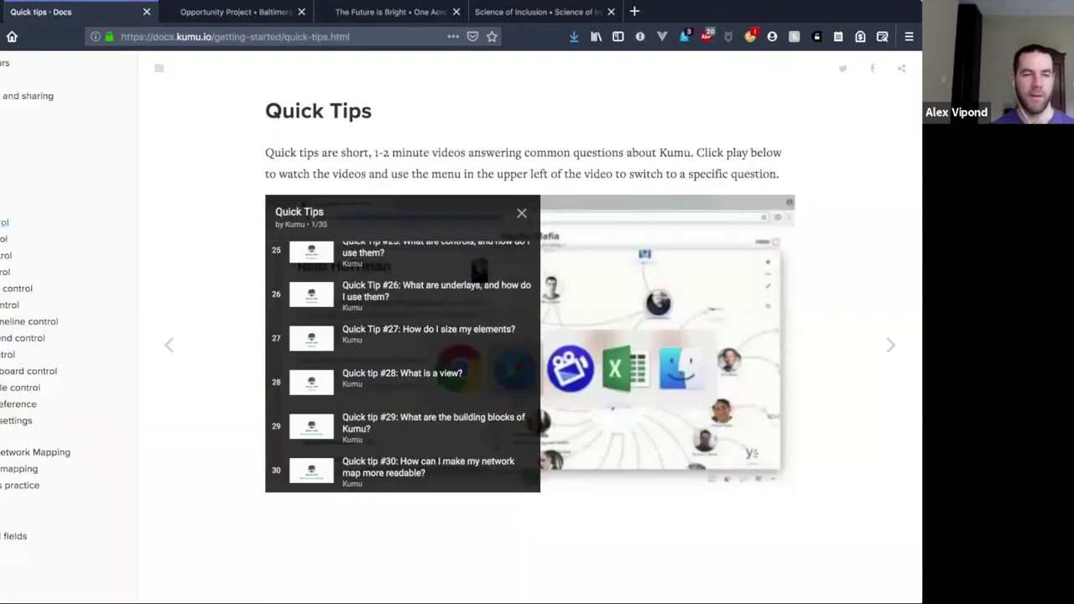
pyautogui.click(5, 255)
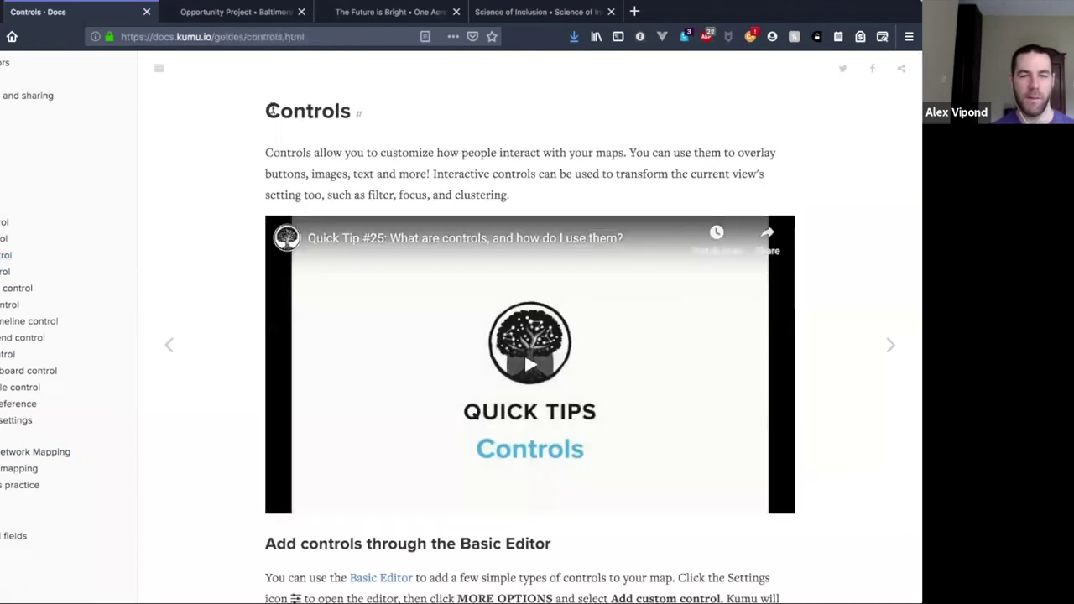
pyautogui.doubleClick(343, 121)
pyautogui.scroll(-5, 390, 160)
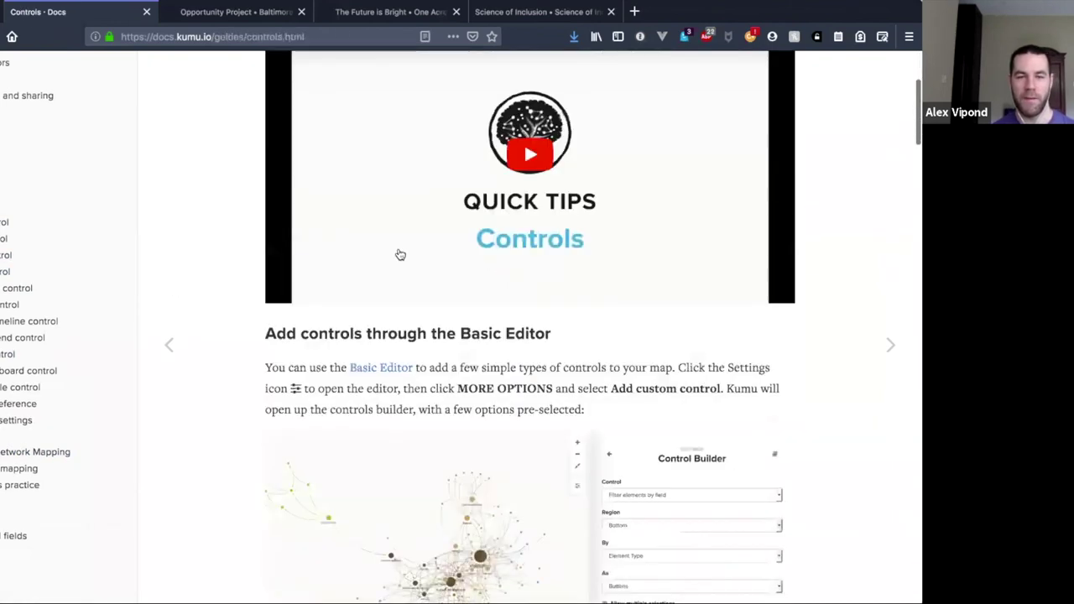
pyautogui.scroll(-20, 307, 341)
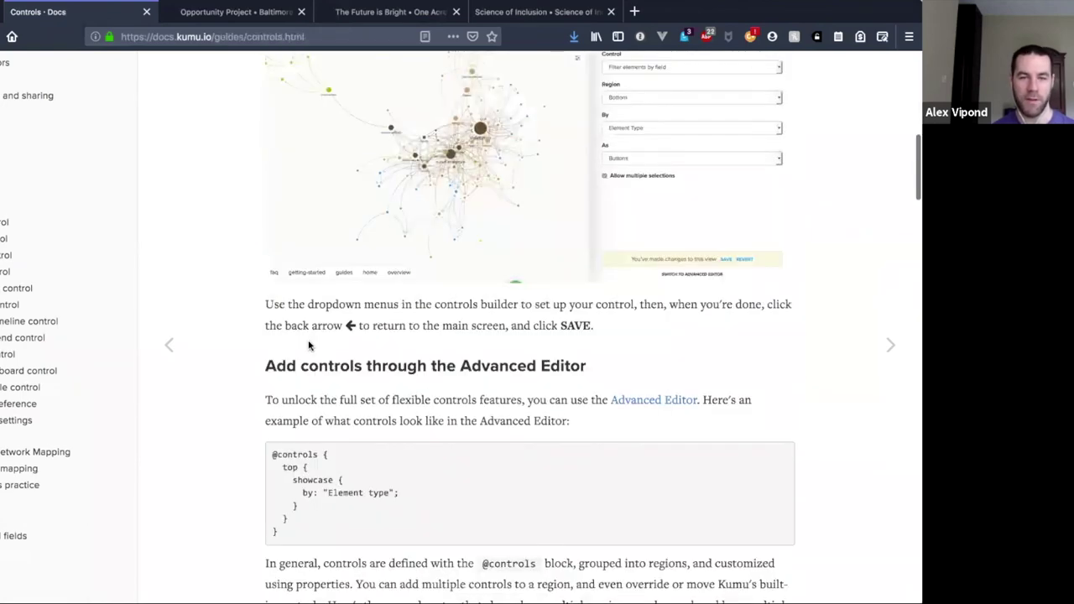
pyautogui.scroll(20, 327, 336)
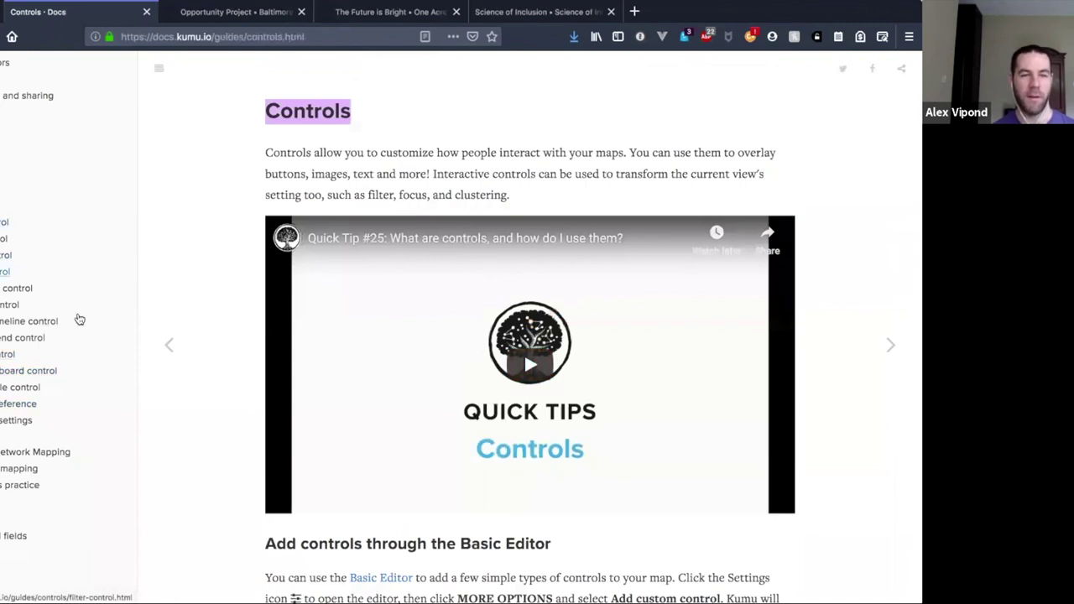
pyautogui.scroll(-5, 303, 166)
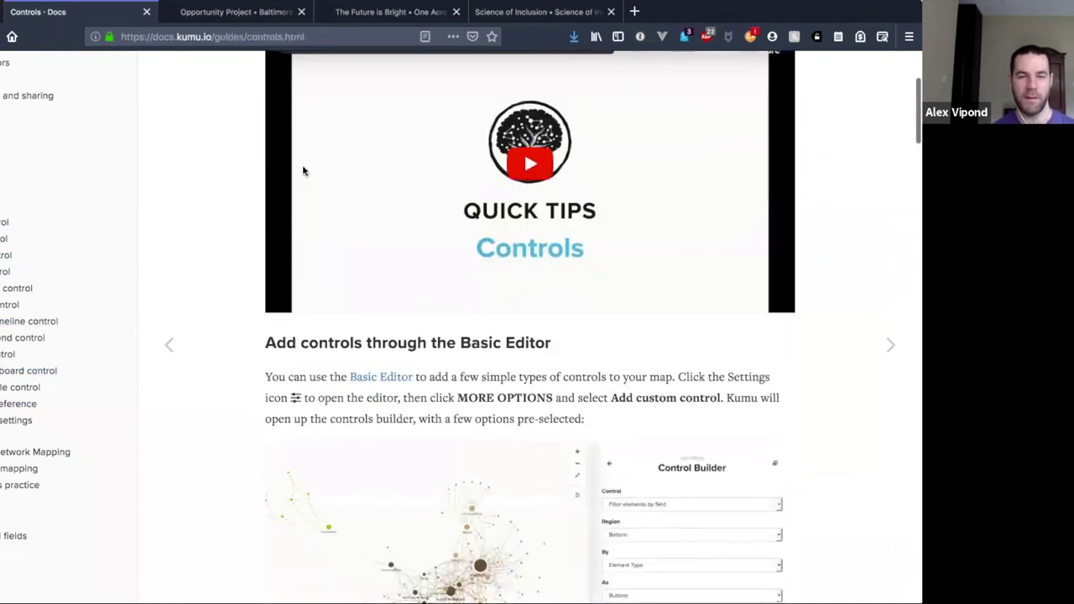
pyautogui.scroll(4, 303, 164)
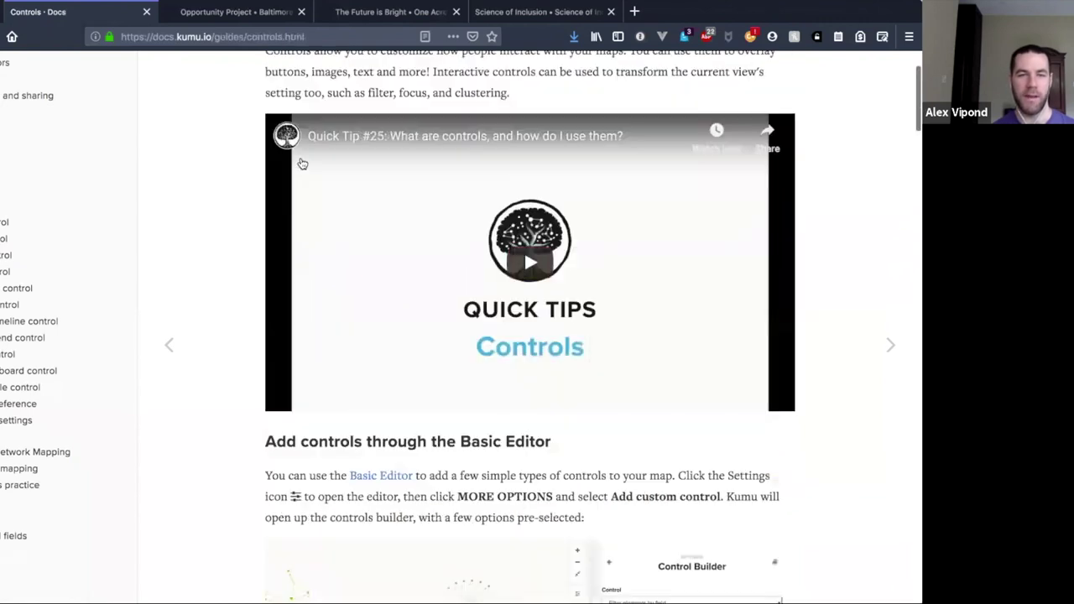
pyautogui.hotkey('ctrl', 'Tab')
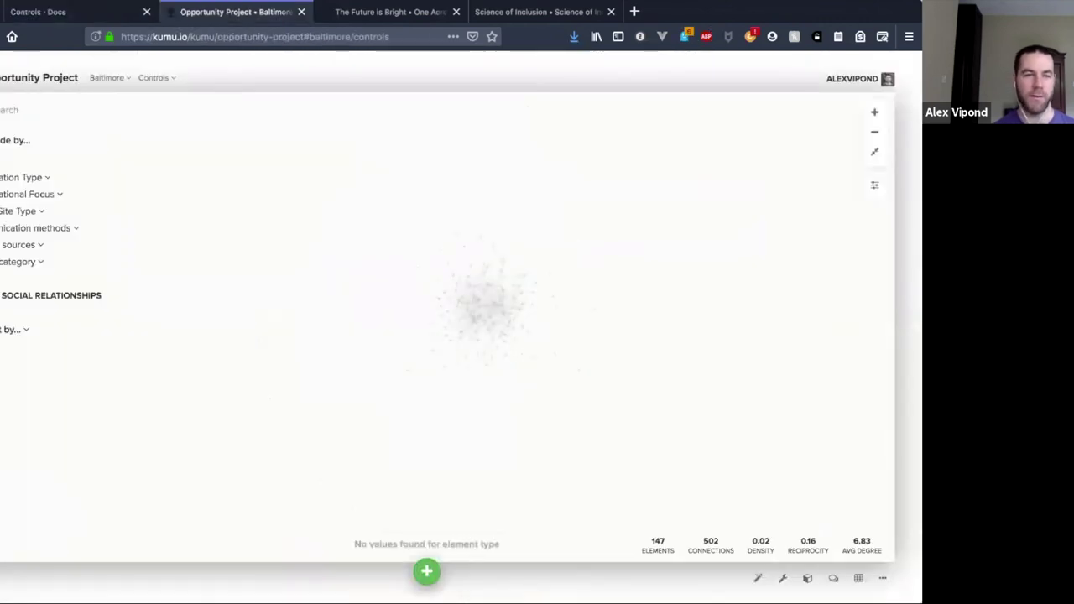